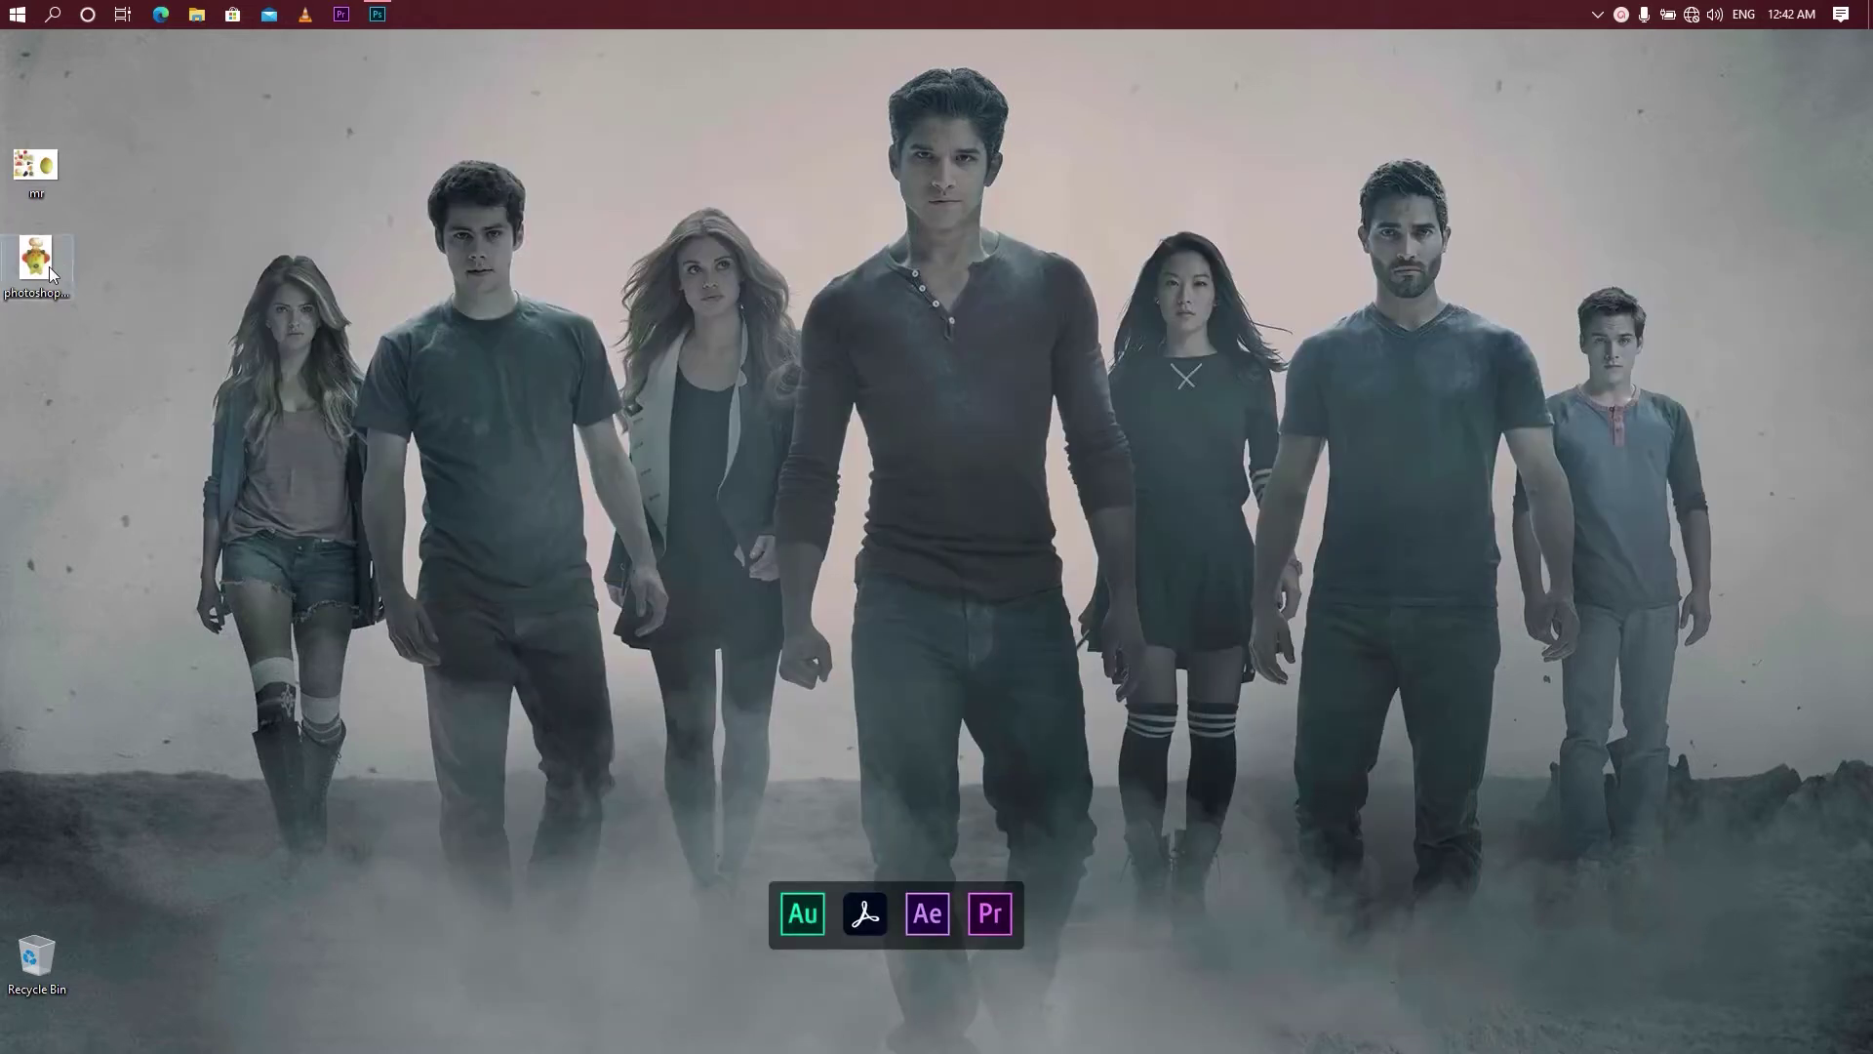
- View the fruit-face image in Photos, maximizing the window and then restoring it
right_click(48, 267)
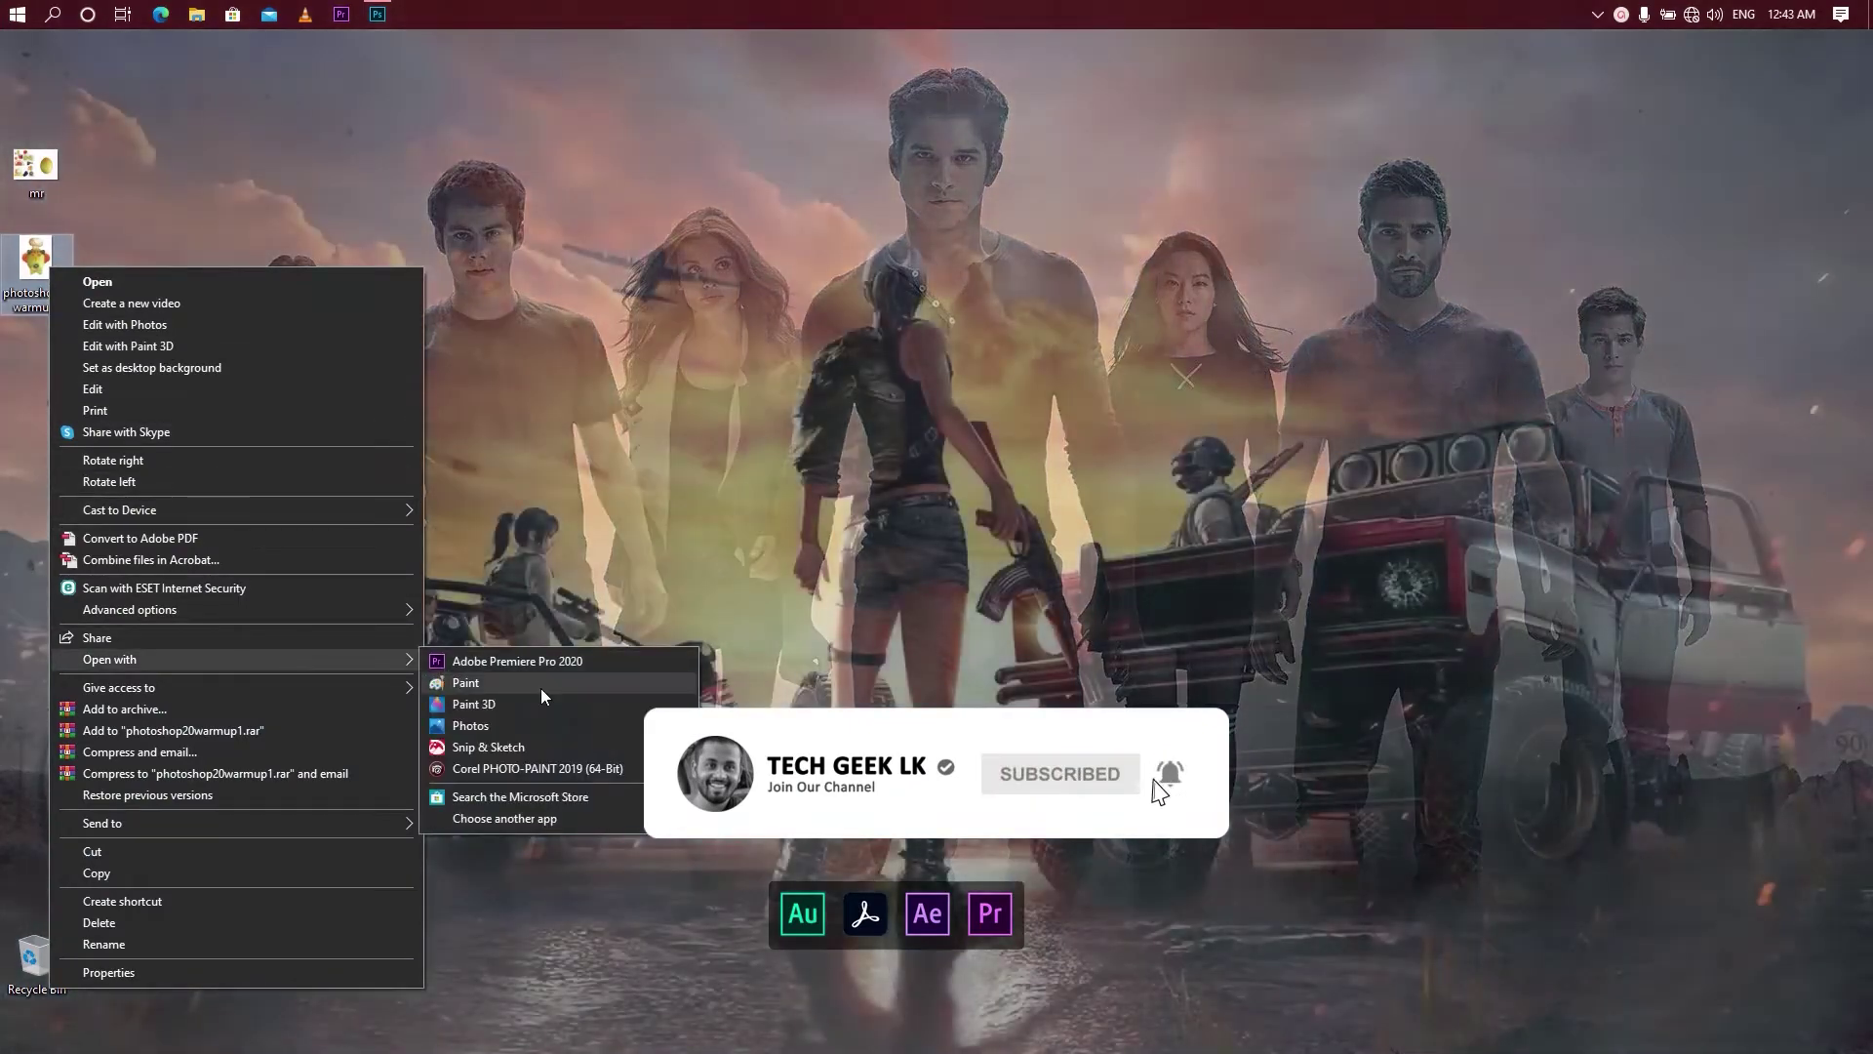
click(552, 709)
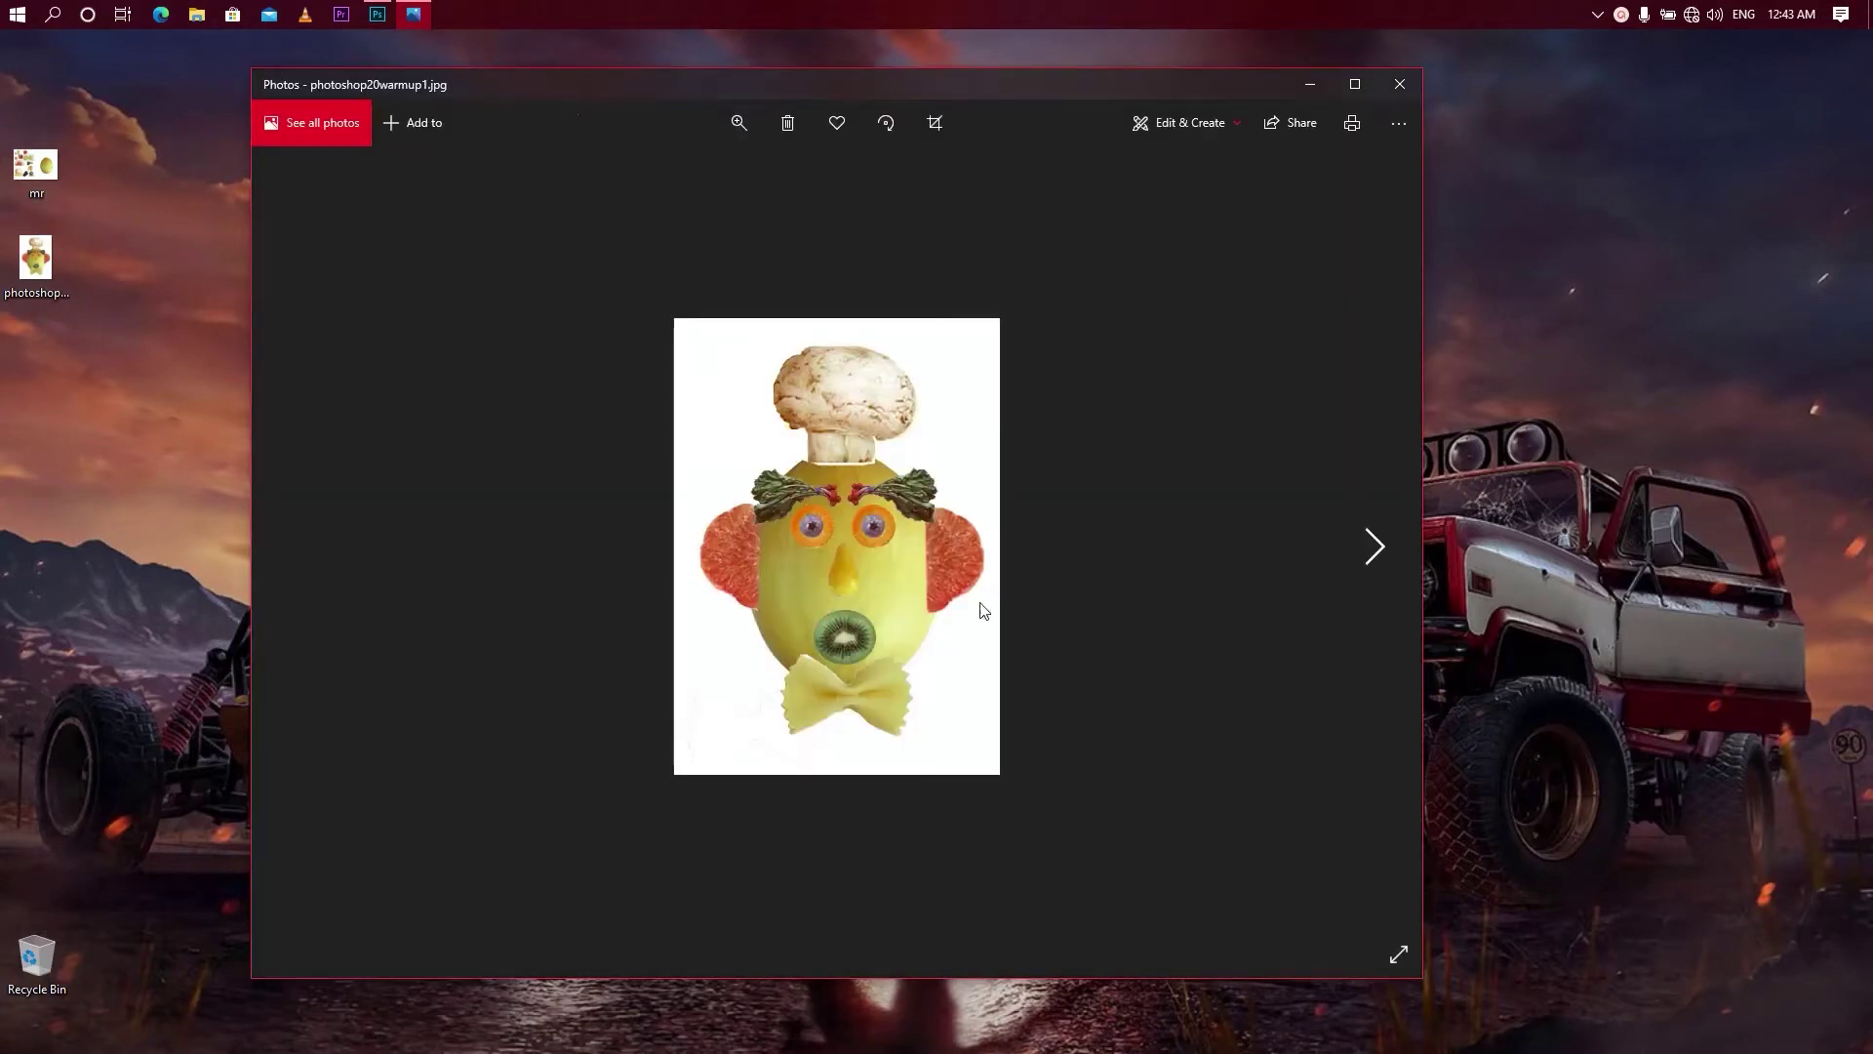
click(1357, 85)
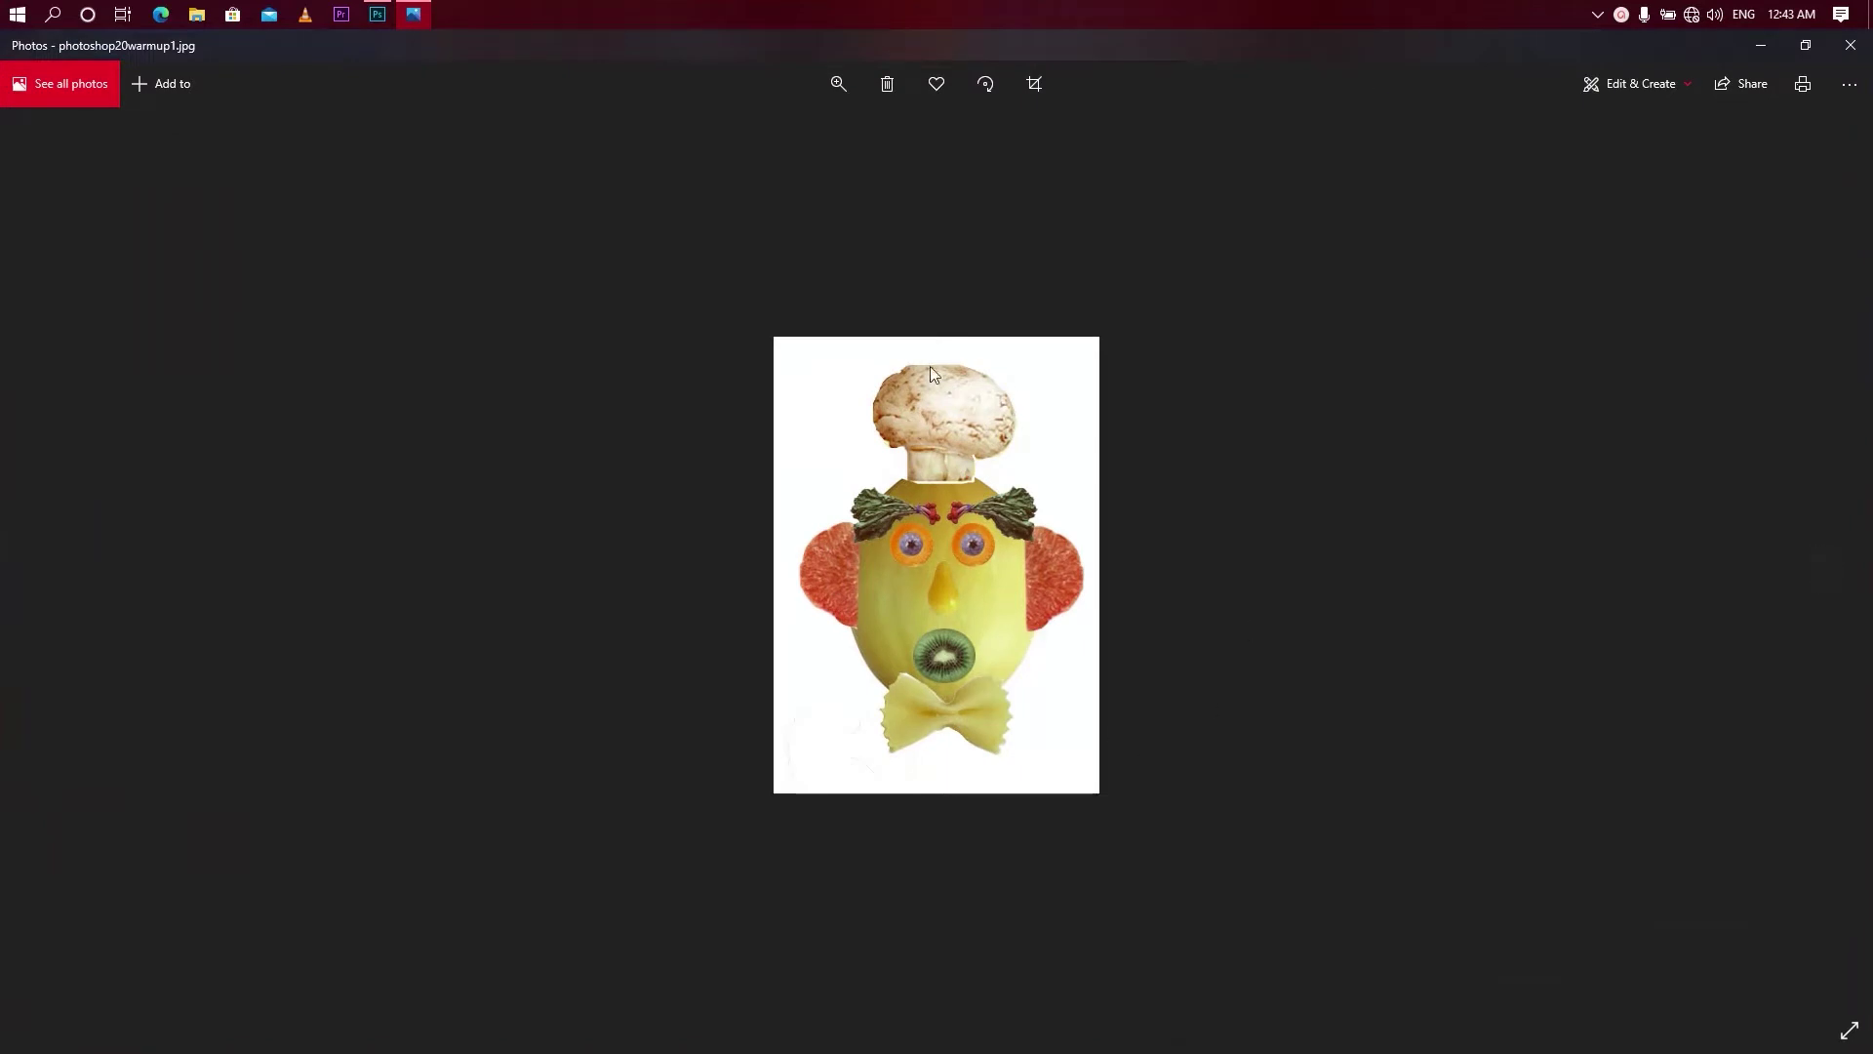
double_click(1489, 50)
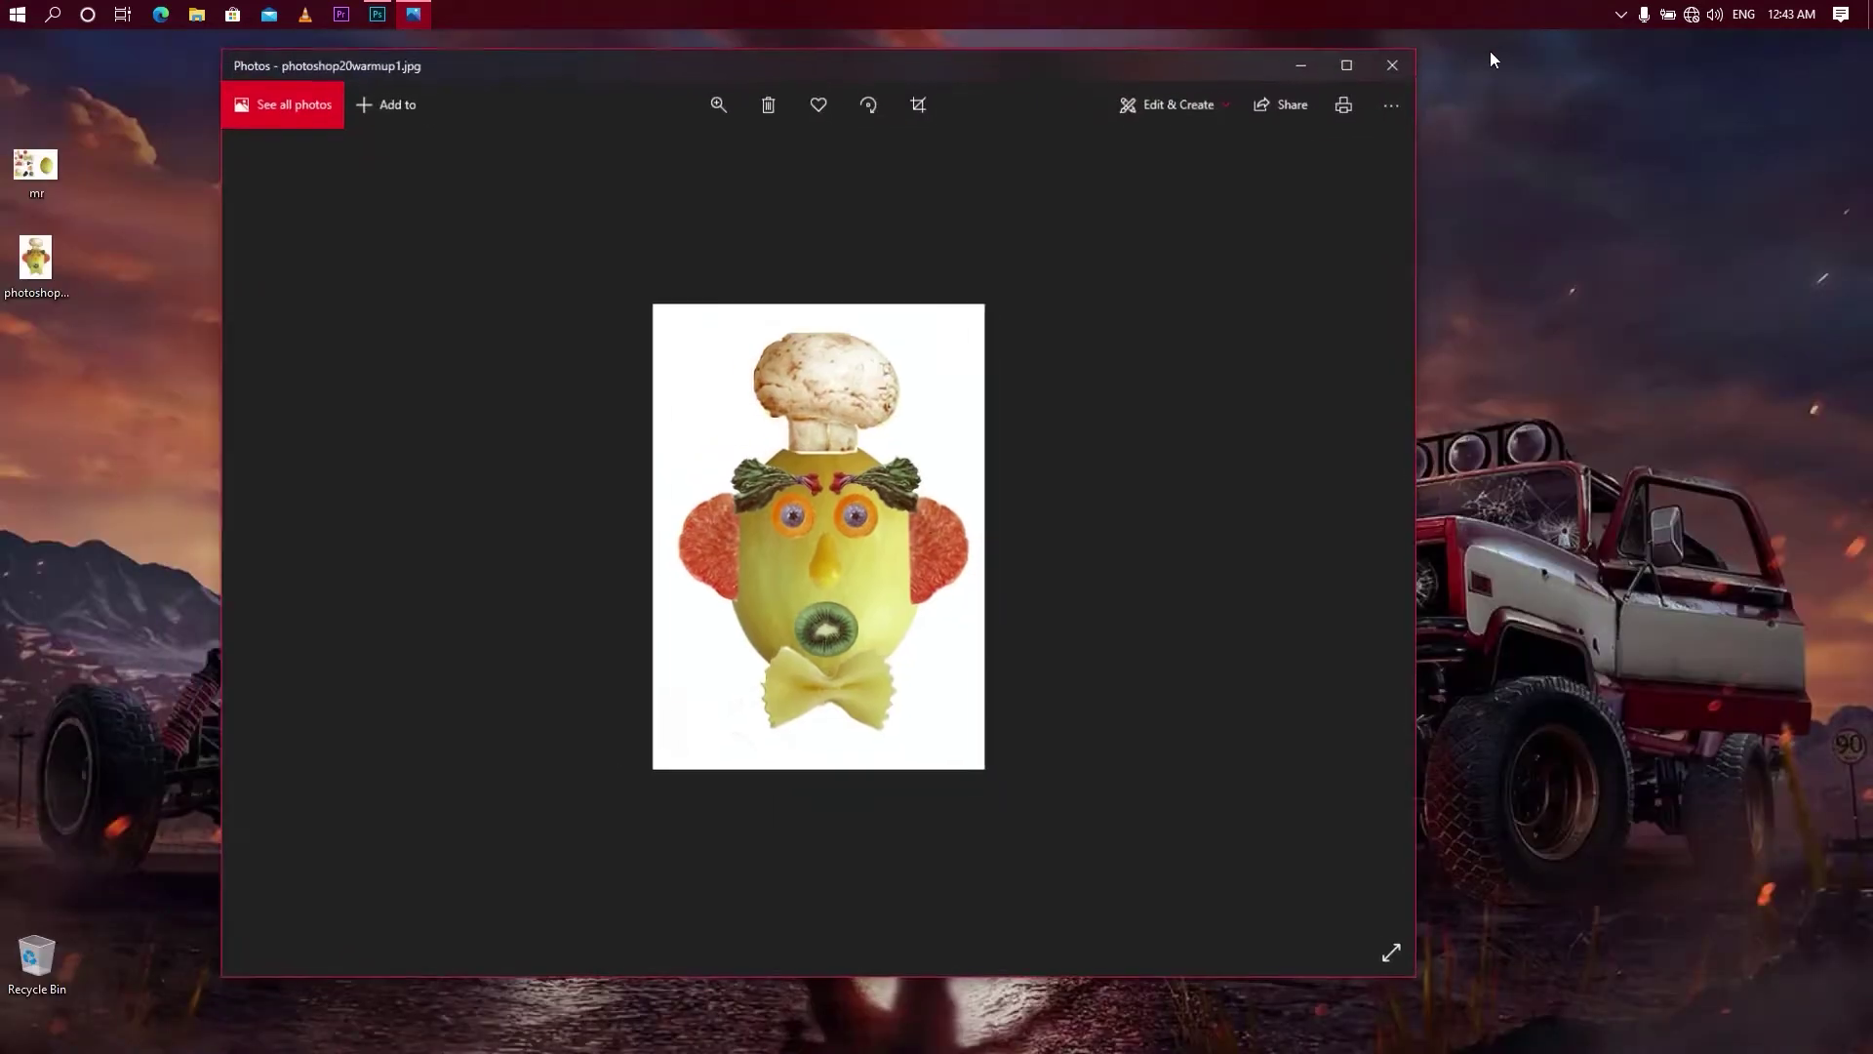
- View the mr fruit collage in Photos beside the face photo, then close both viewers
click(32, 165)
right_click(32, 165)
mouse_move(93, 559)
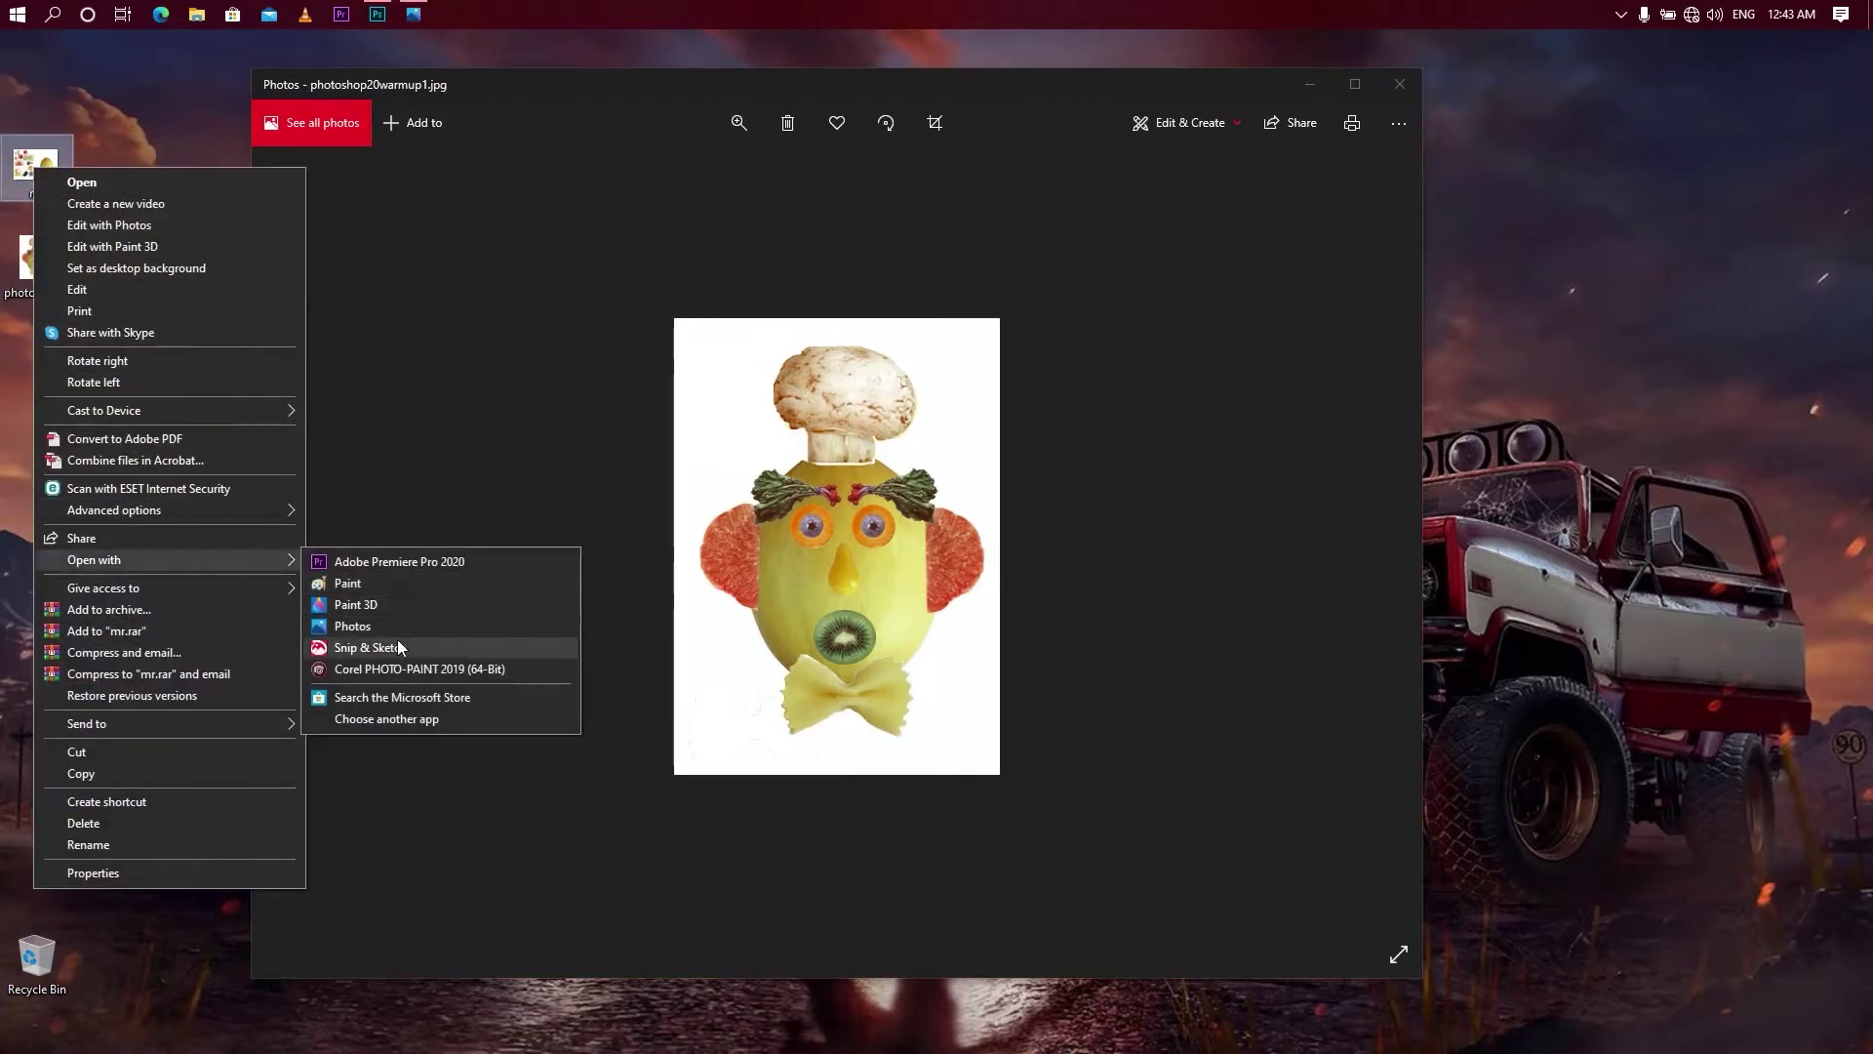
click(396, 627)
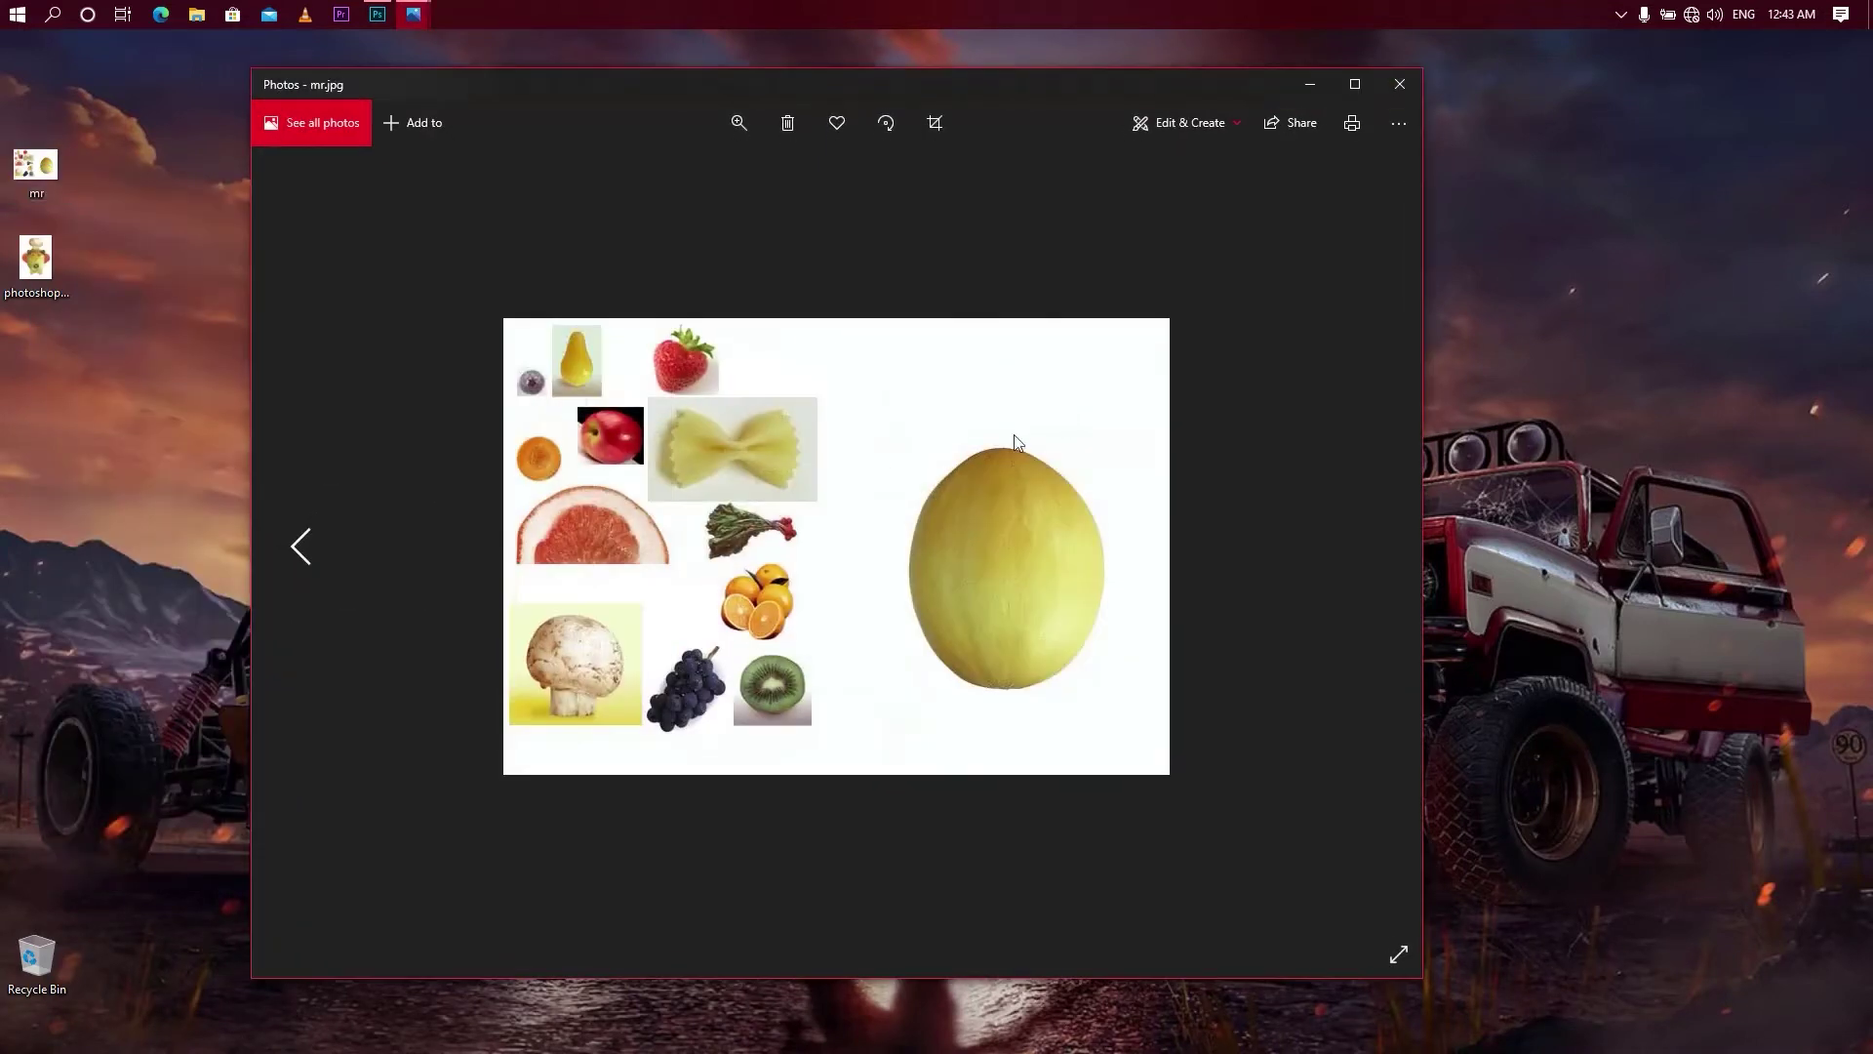
mouse_move(686, 100)
mouse_down()
mouse_move(1338, 188)
mouse_move(1547, 192)
mouse_up()
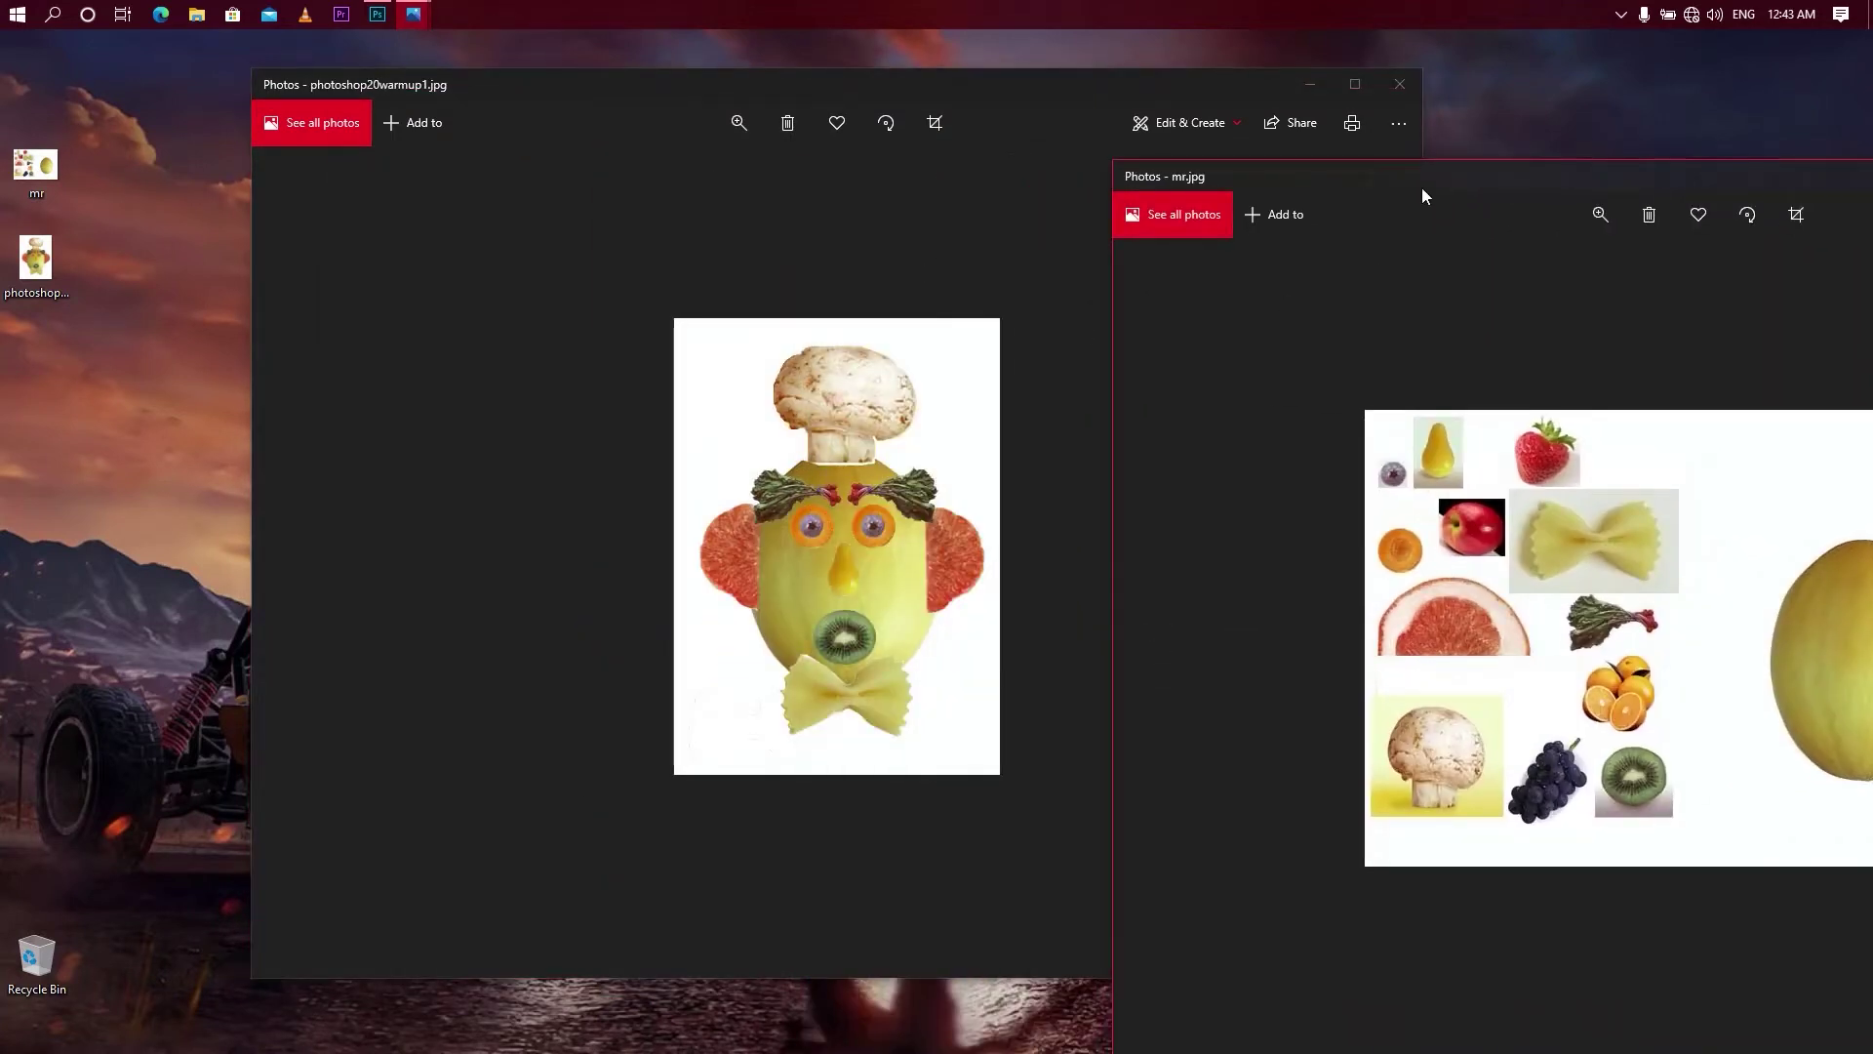
drag(1421, 196, 689, 192)
click(1524, 183)
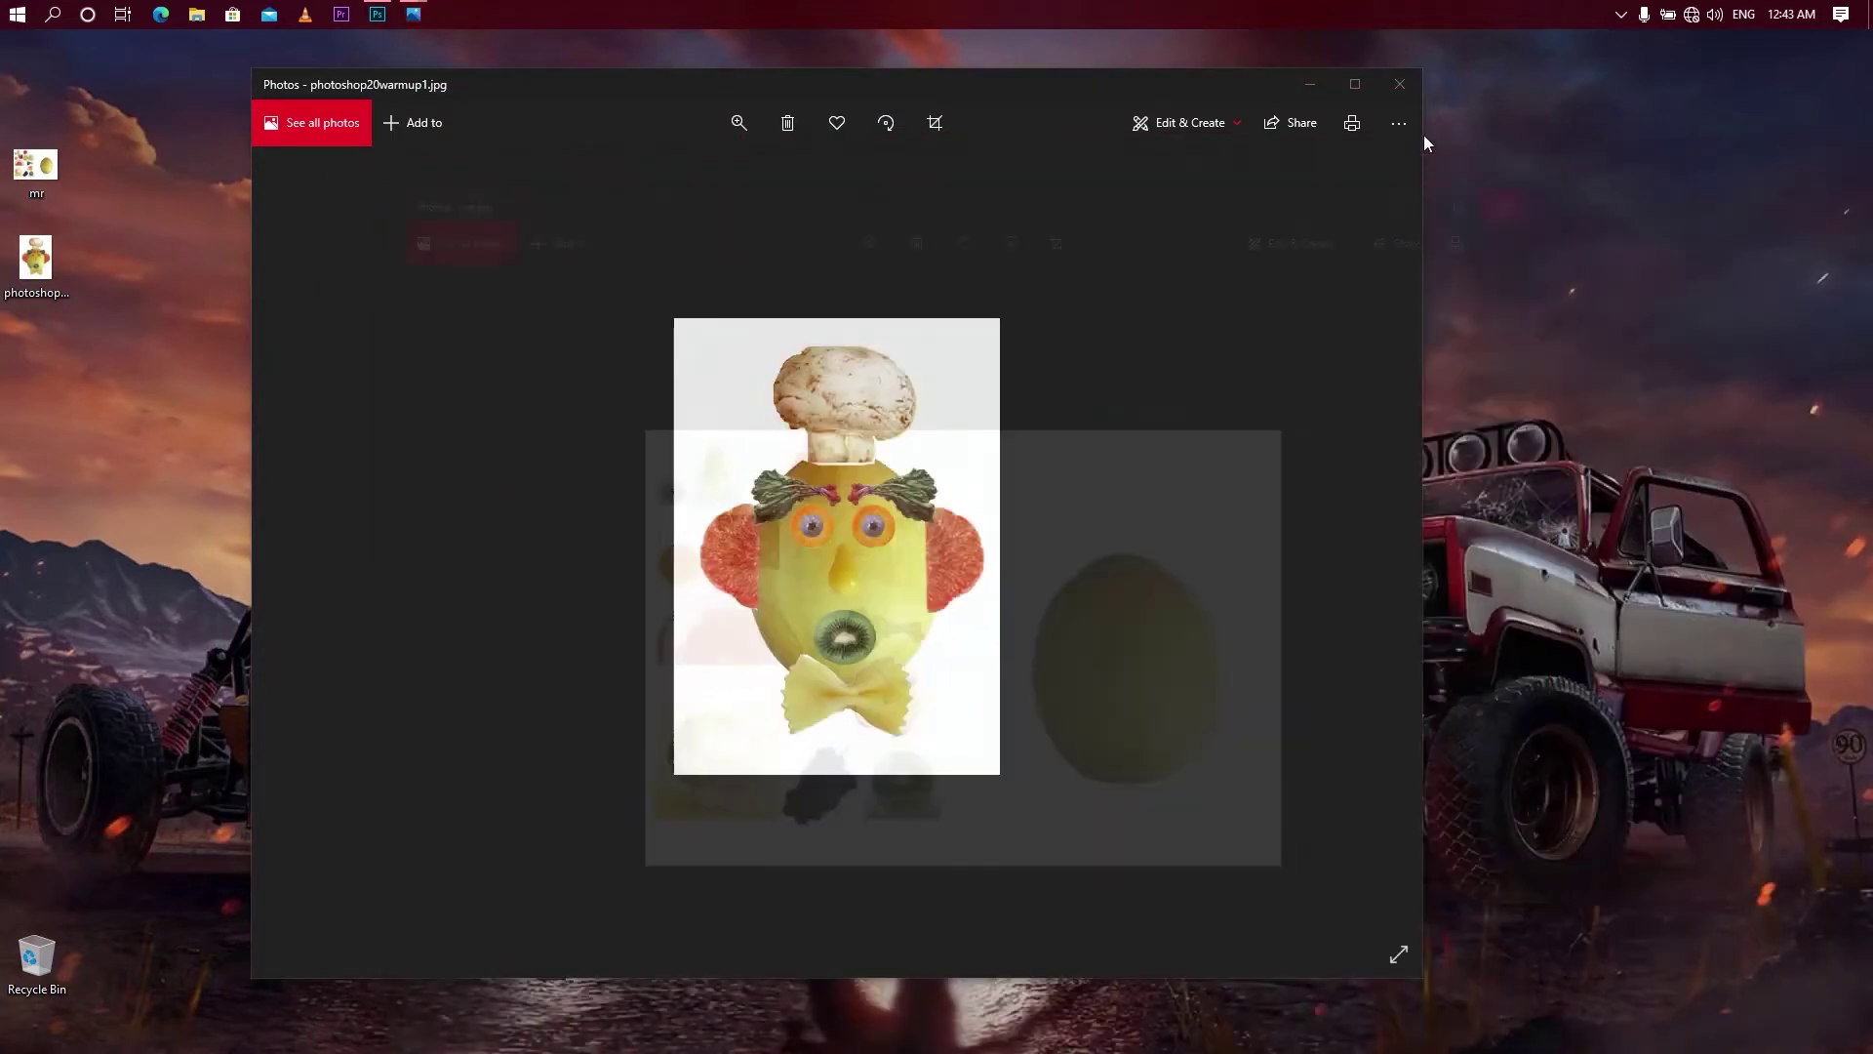
click(1398, 86)
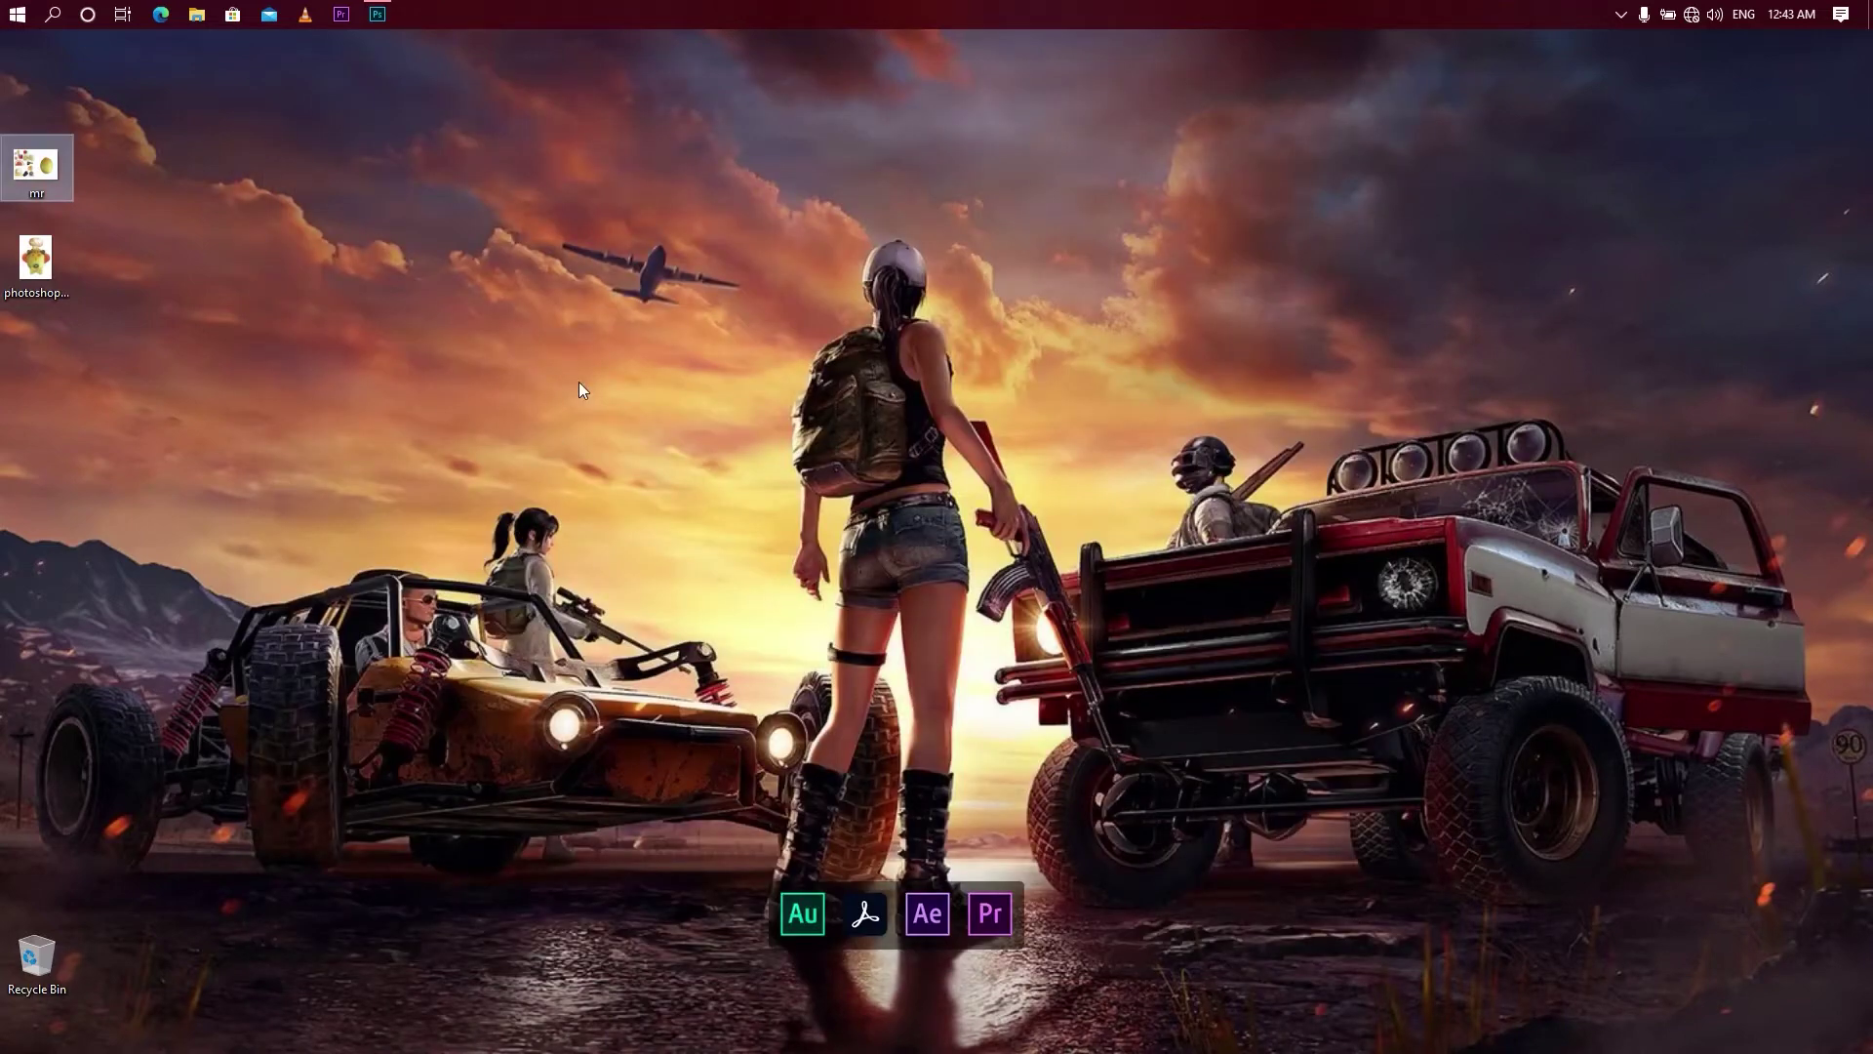
- Bring Photoshop forward and create a new blank white Untitled-1 document with default settings
click(377, 15)
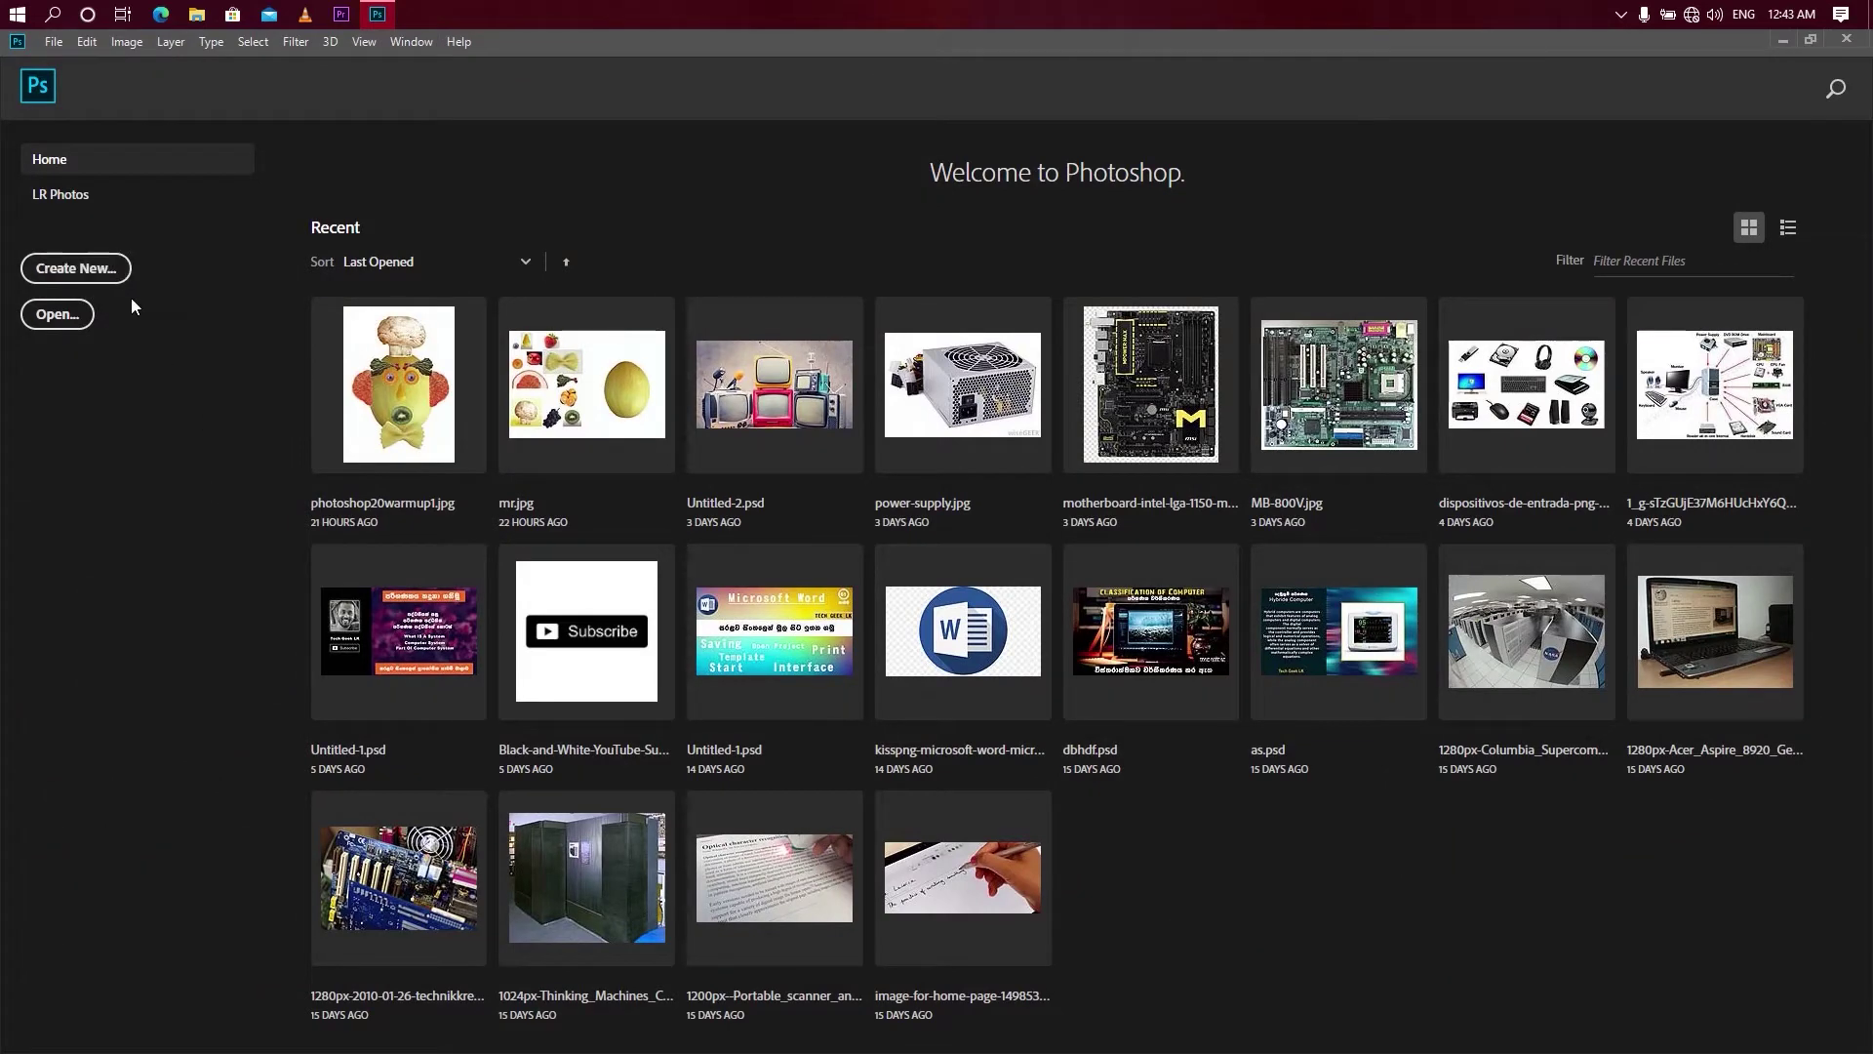
key(ctrl+n)
key(Return)
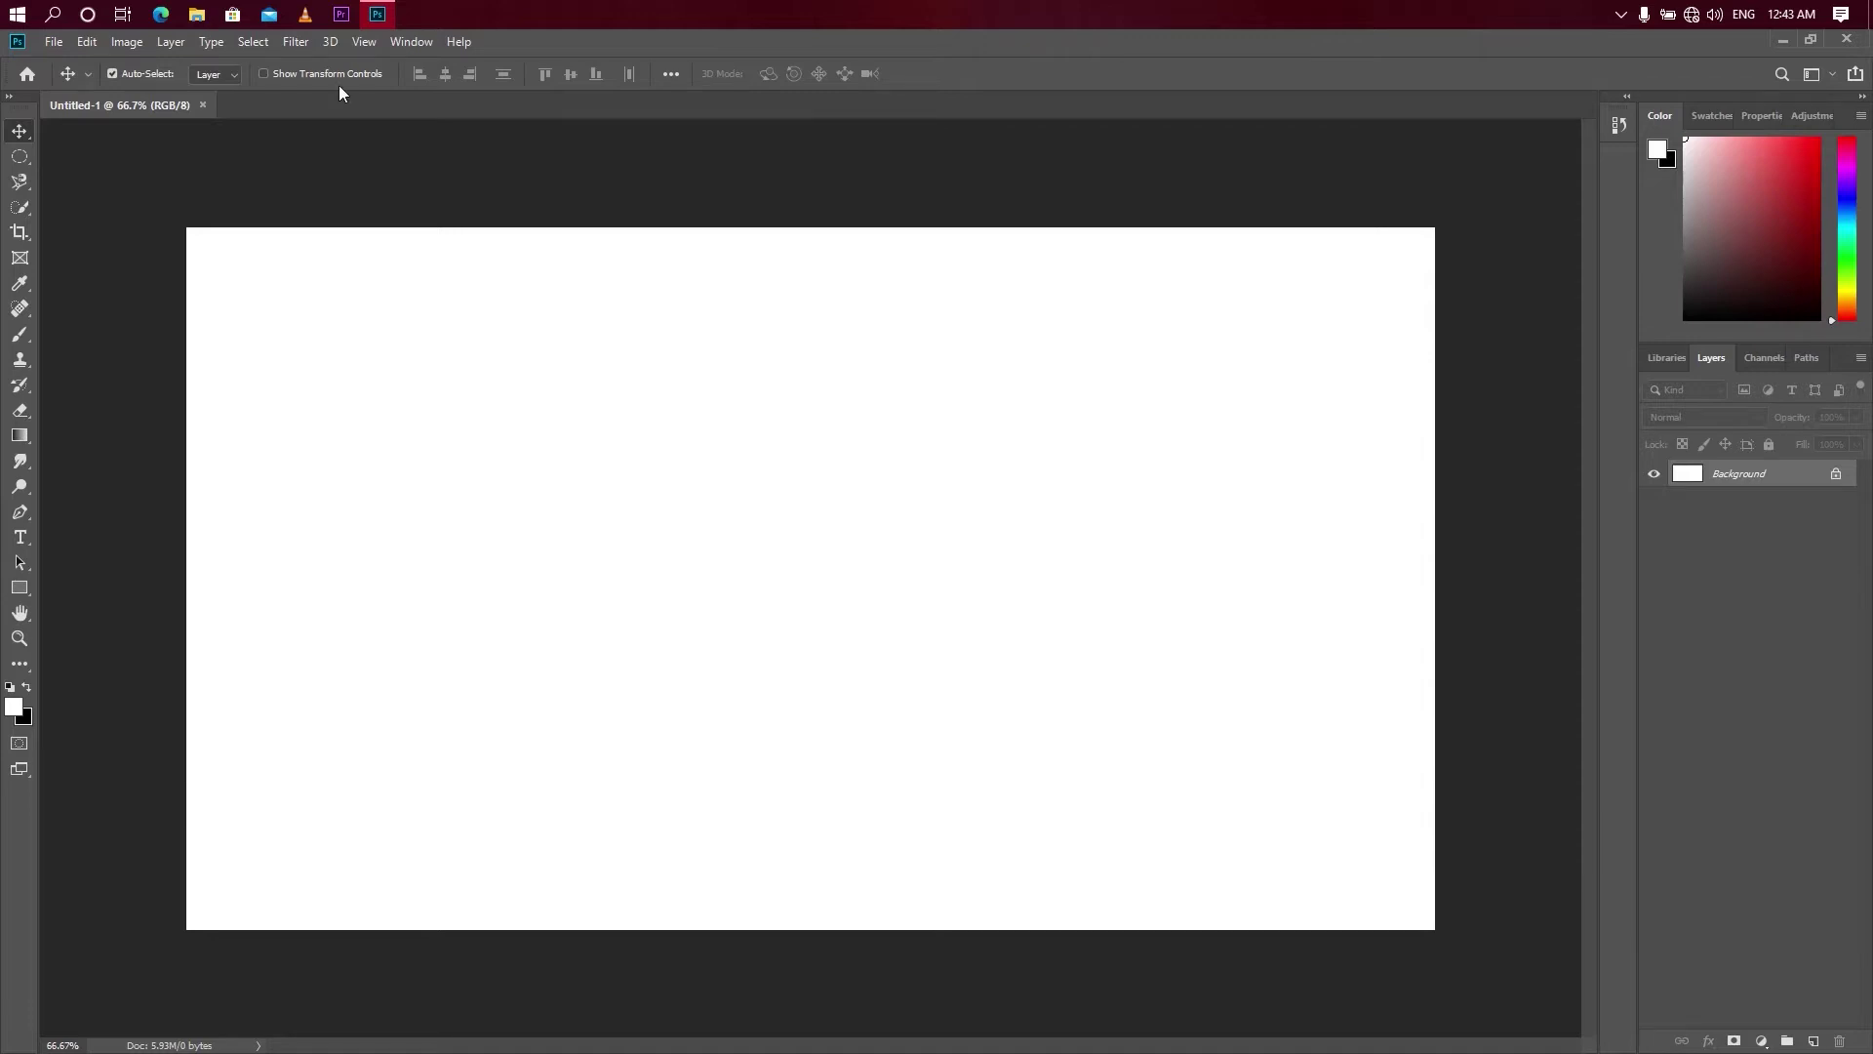
click(48, 43)
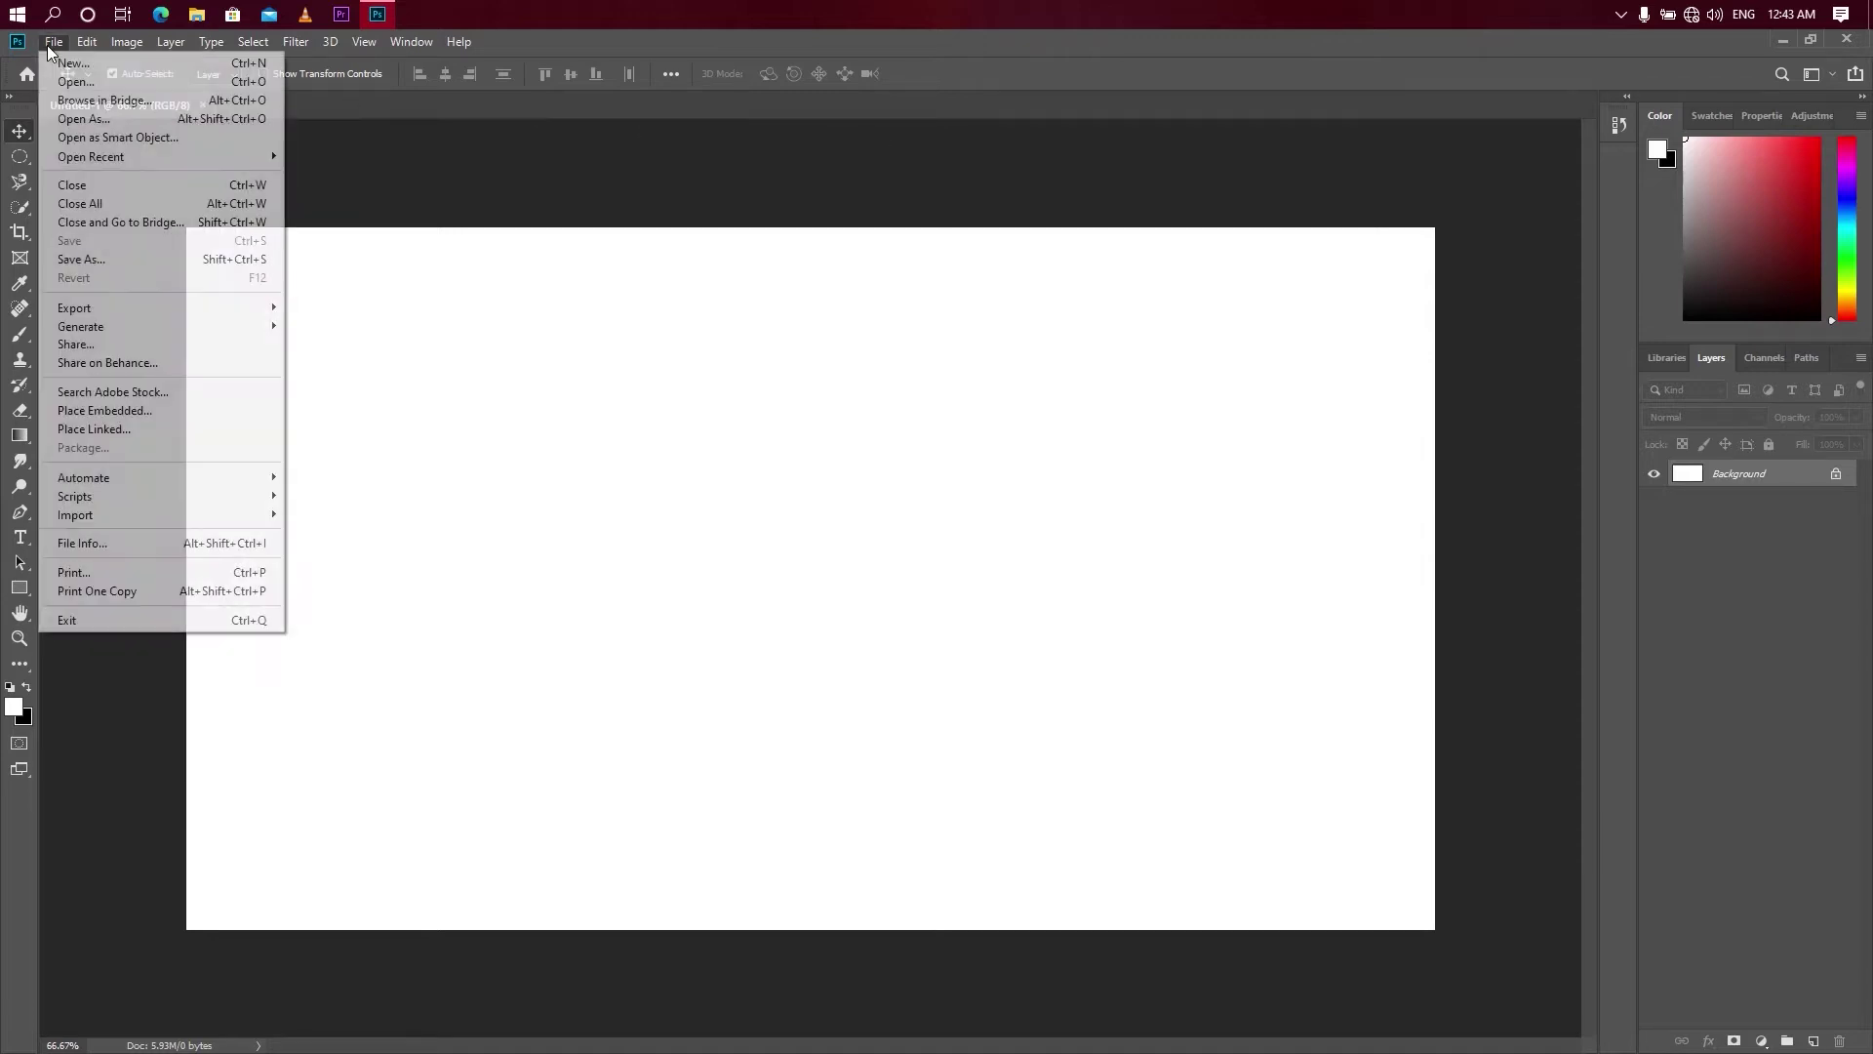
- Open mr.jpg and photoshop20warmup1.jpg together from the desktop in Photoshop
click(80, 86)
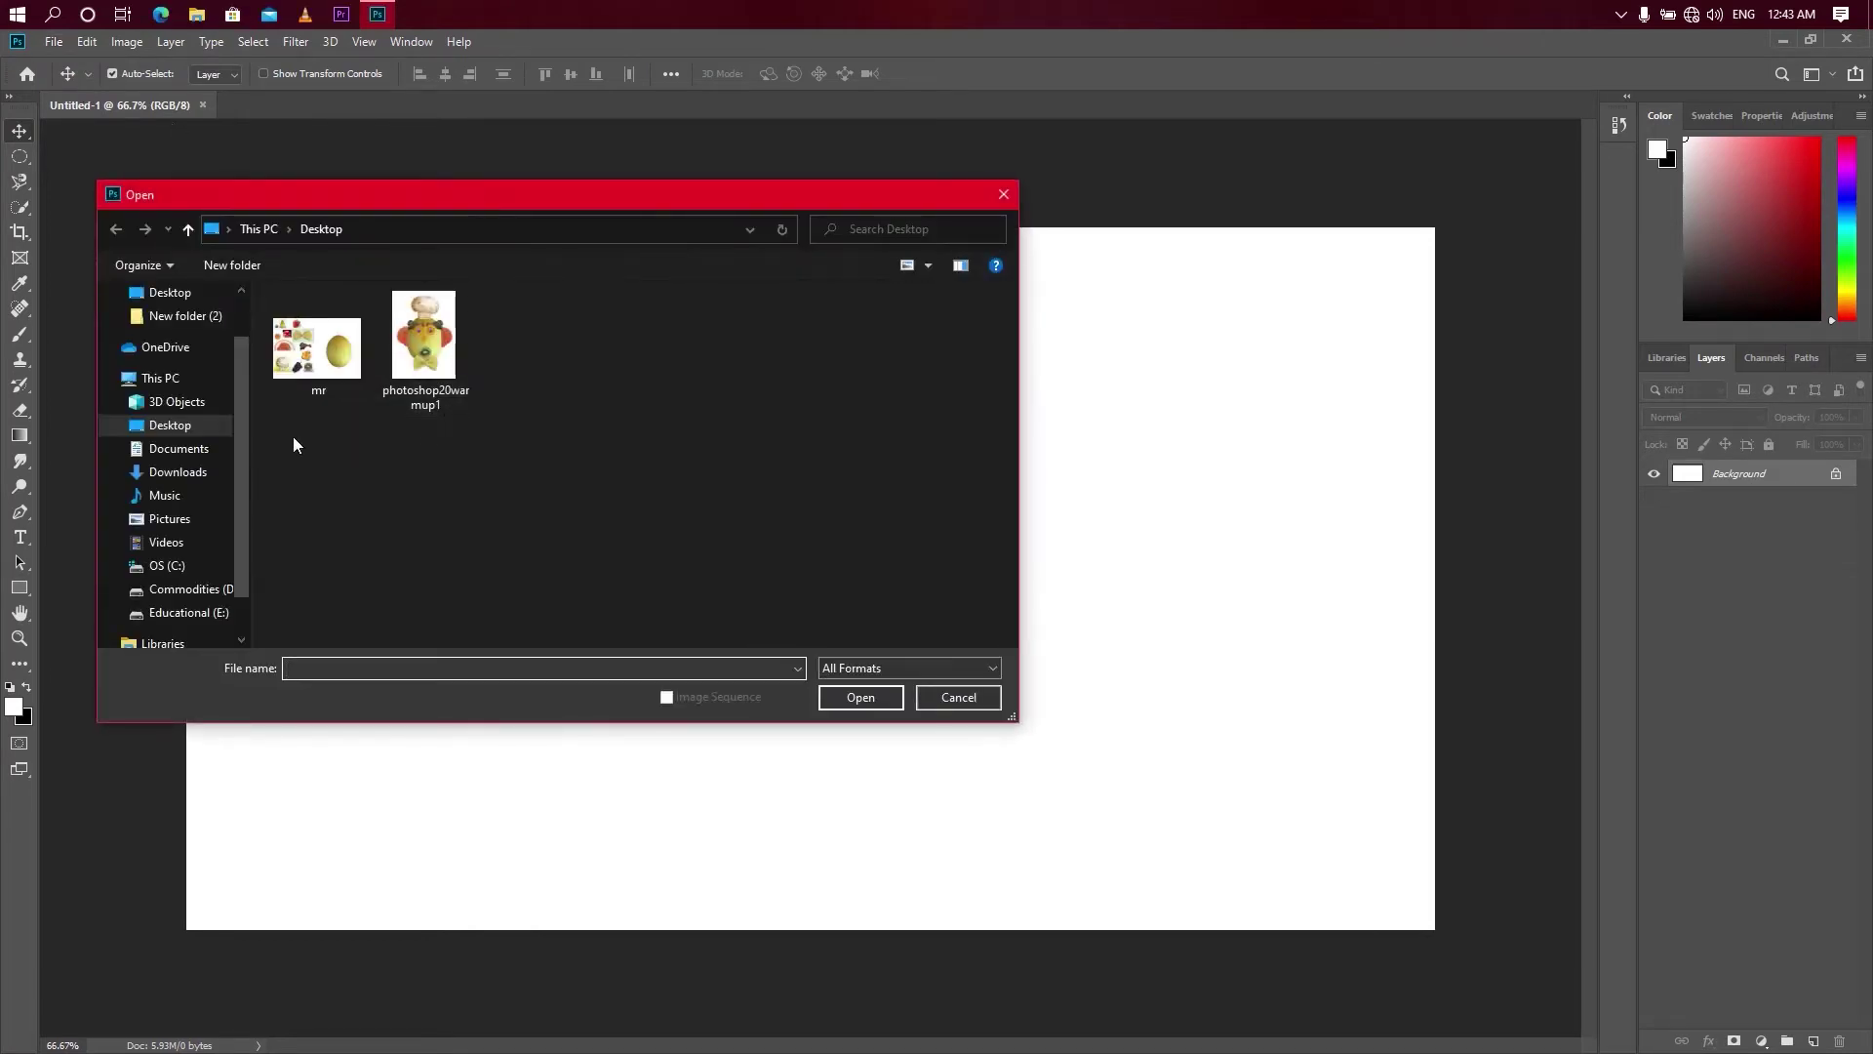
drag(292, 440, 495, 353)
click(880, 702)
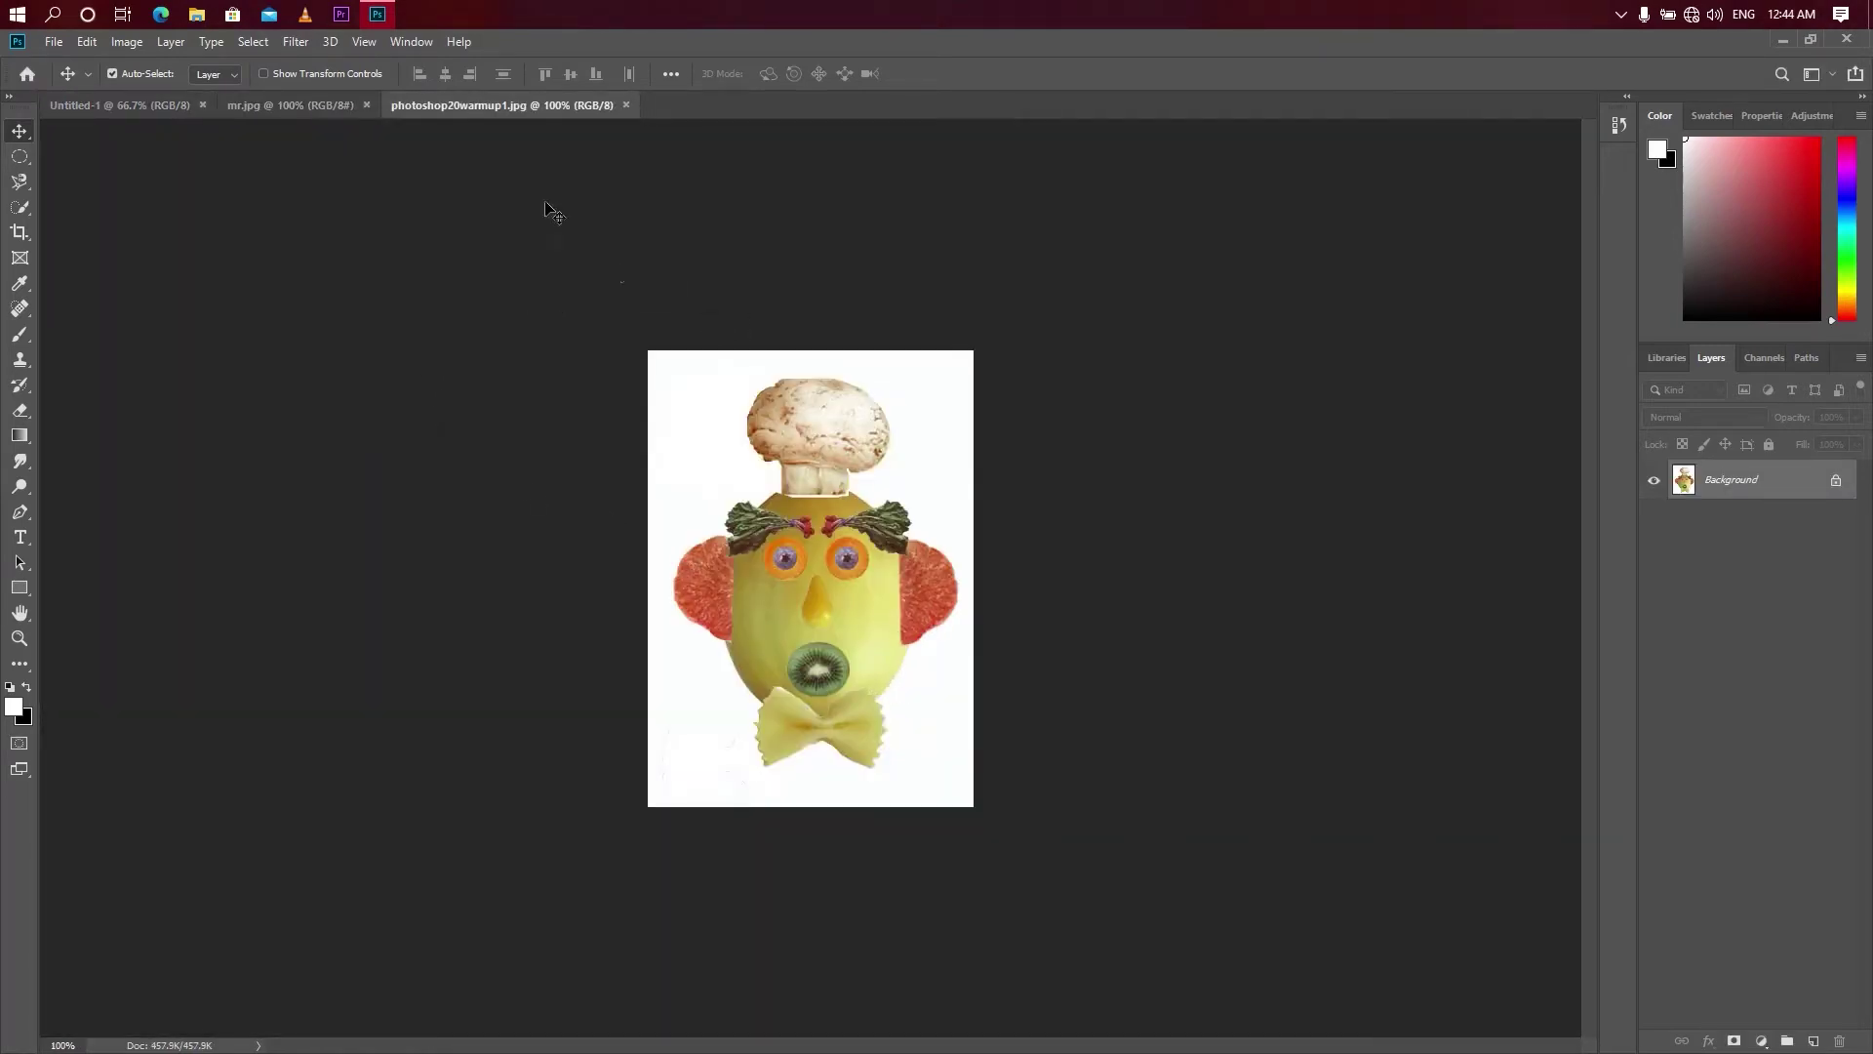
- Fit the fruit-face and collage images to the window and compare them
key(ctrl+0)
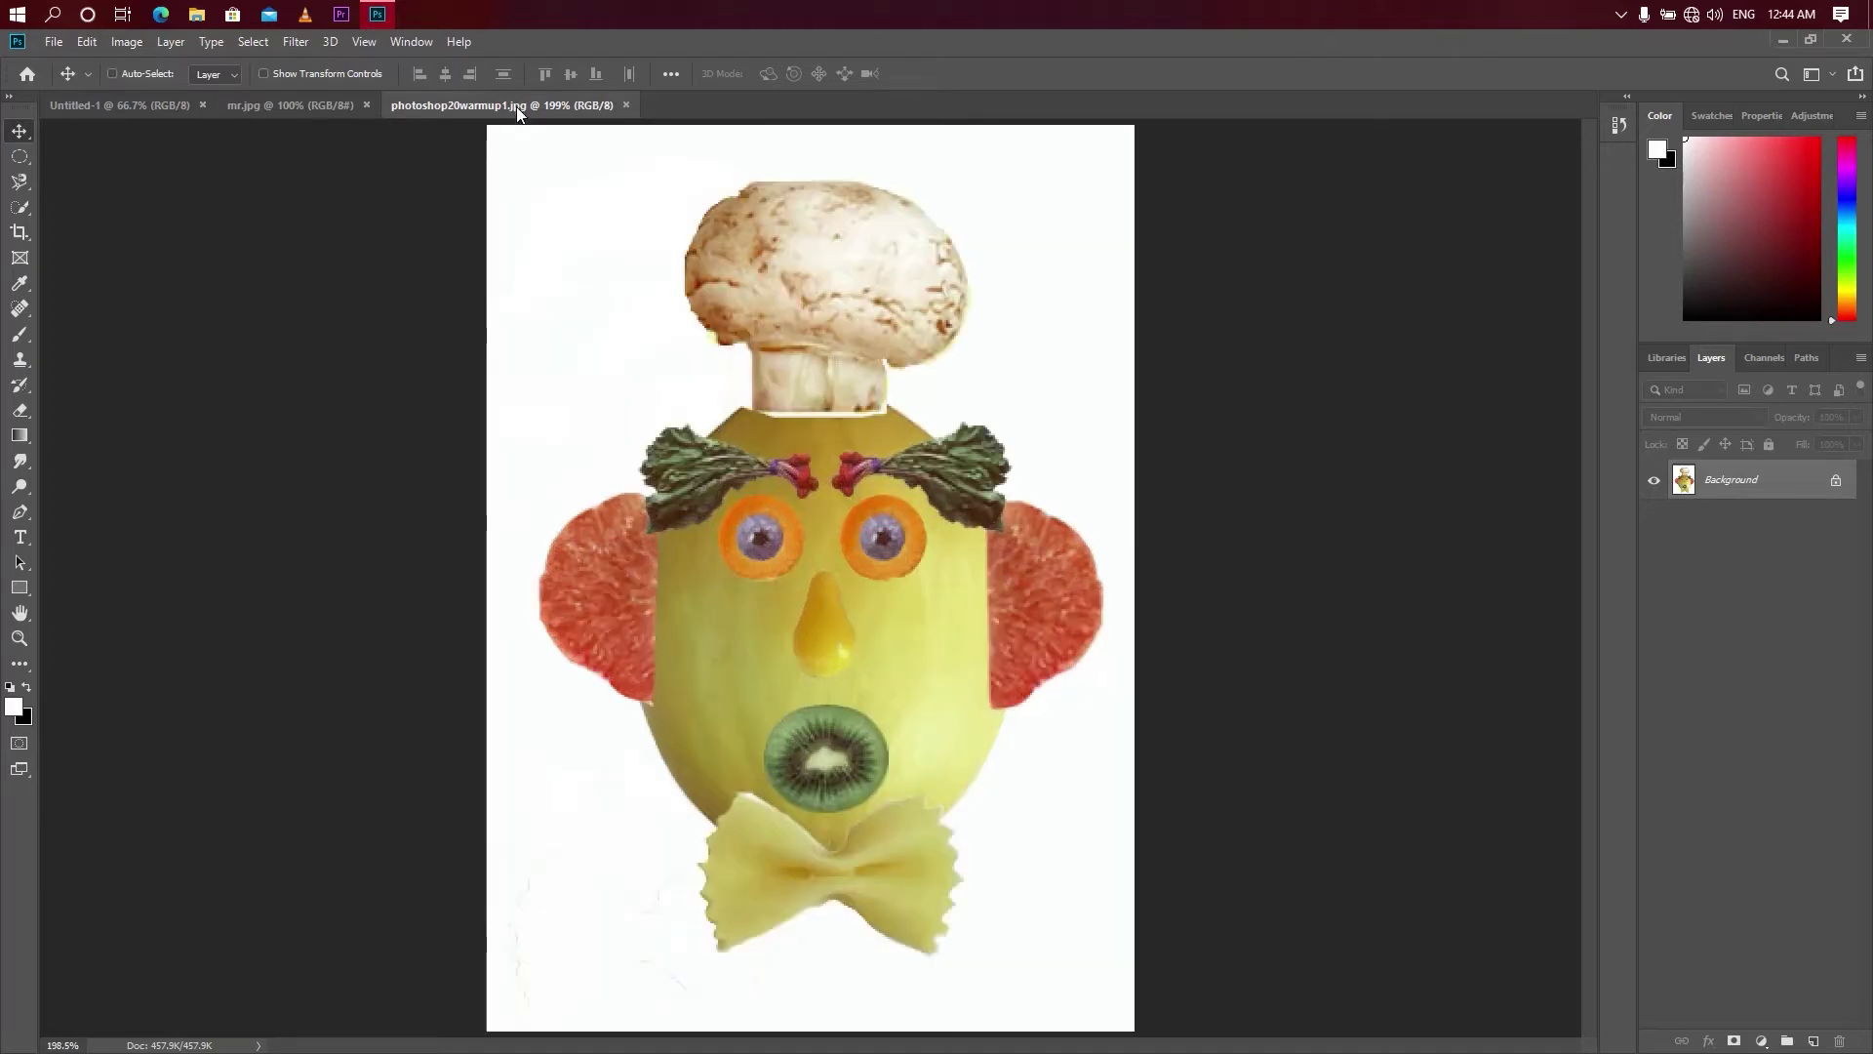
click(306, 104)
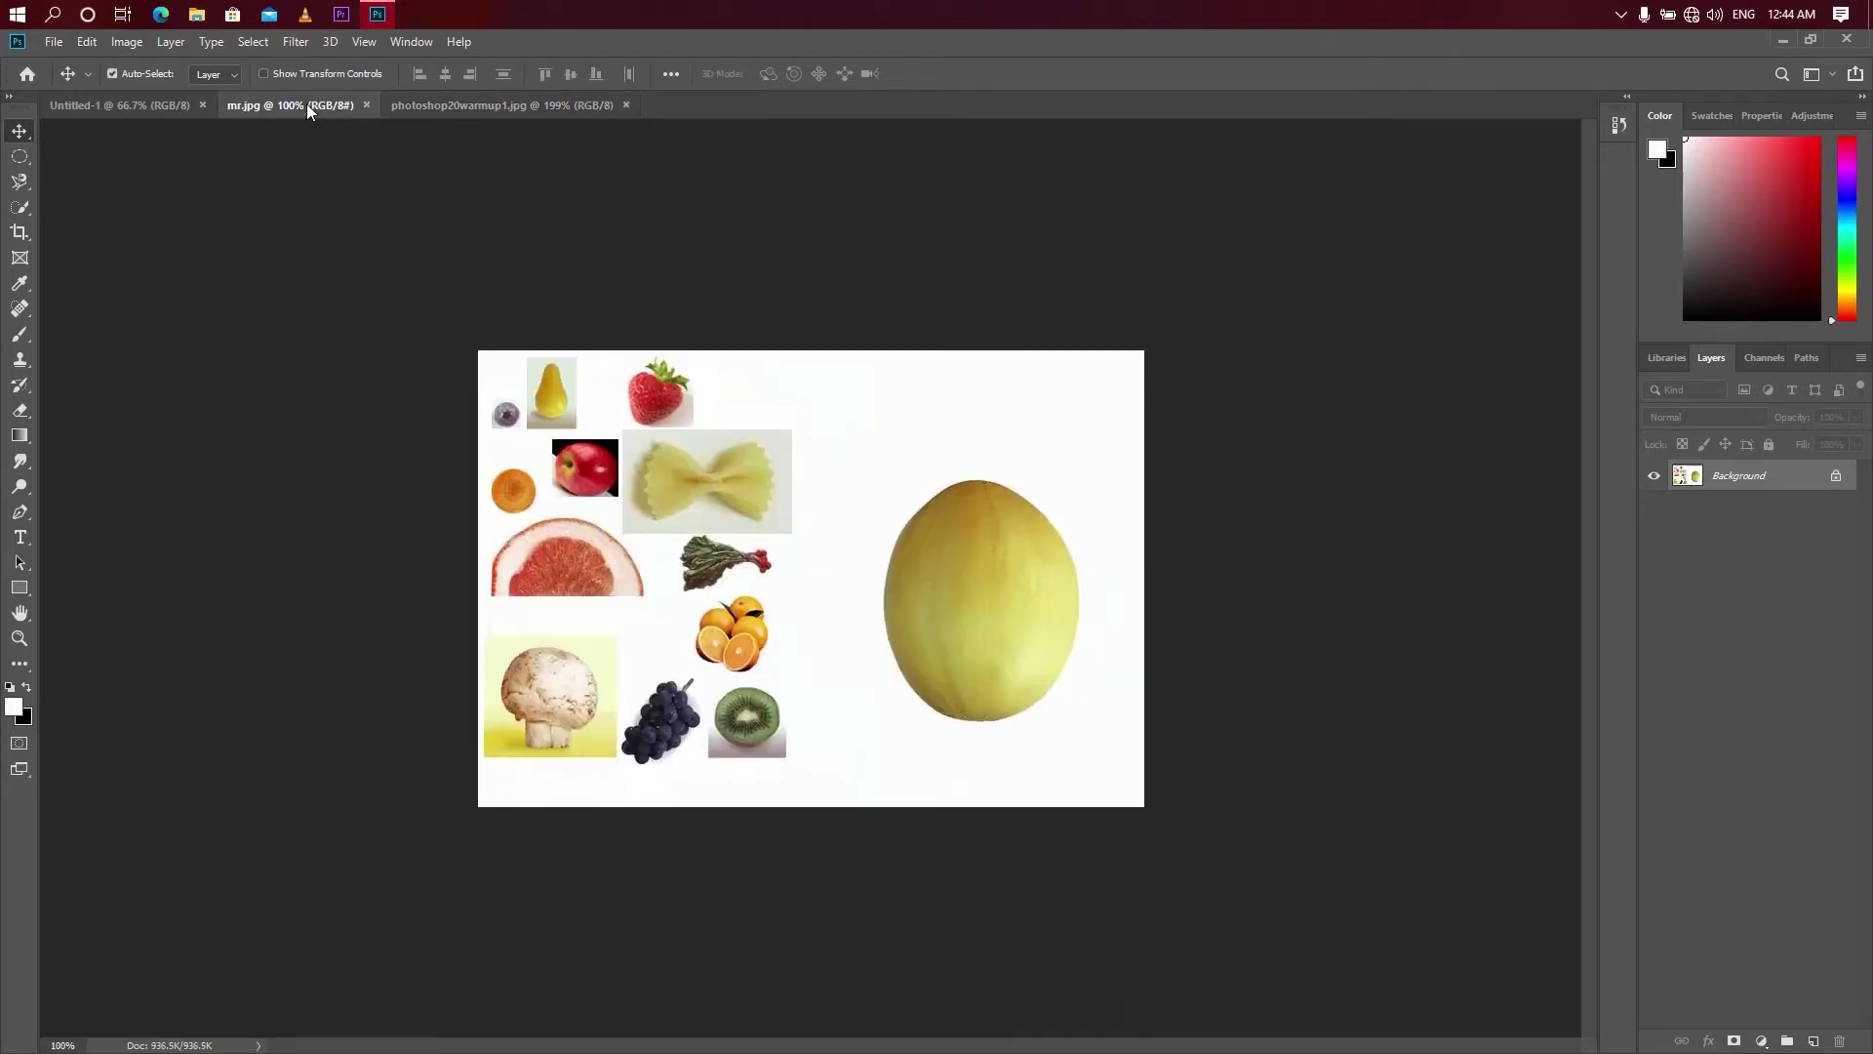
key(ctrl+0)
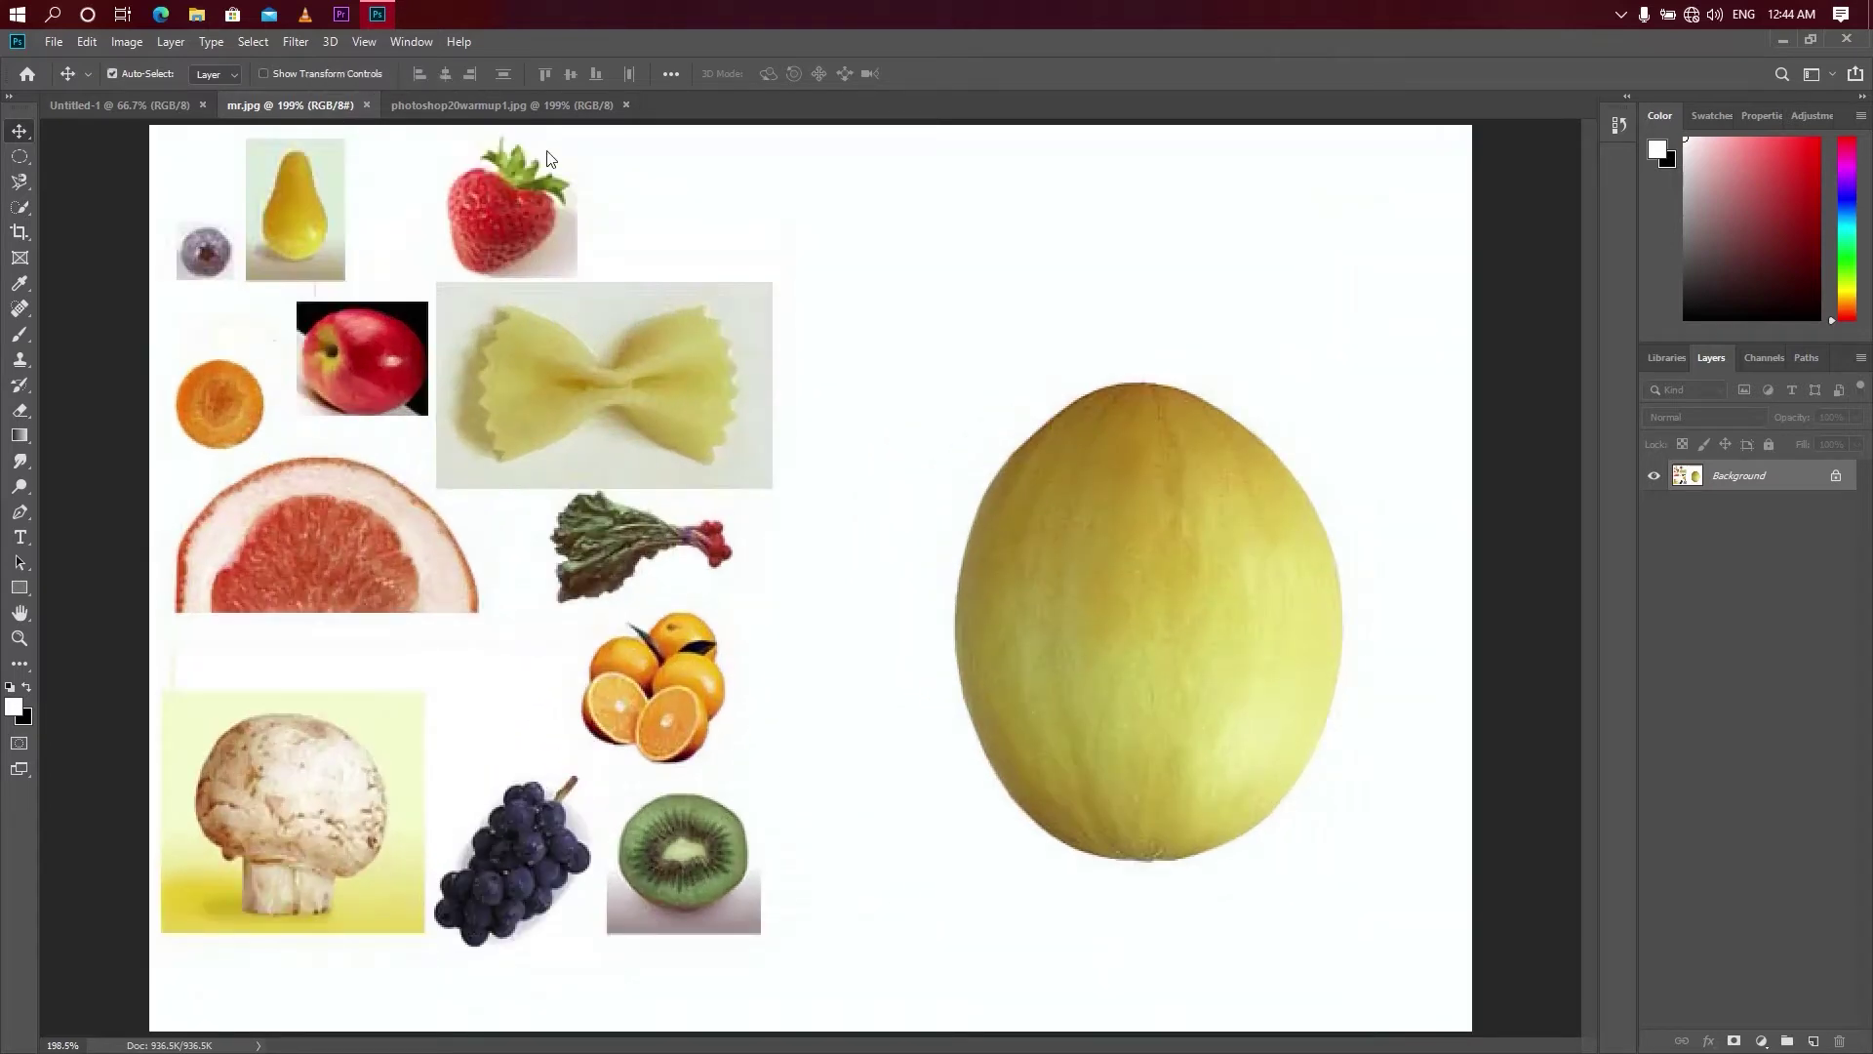
click(553, 106)
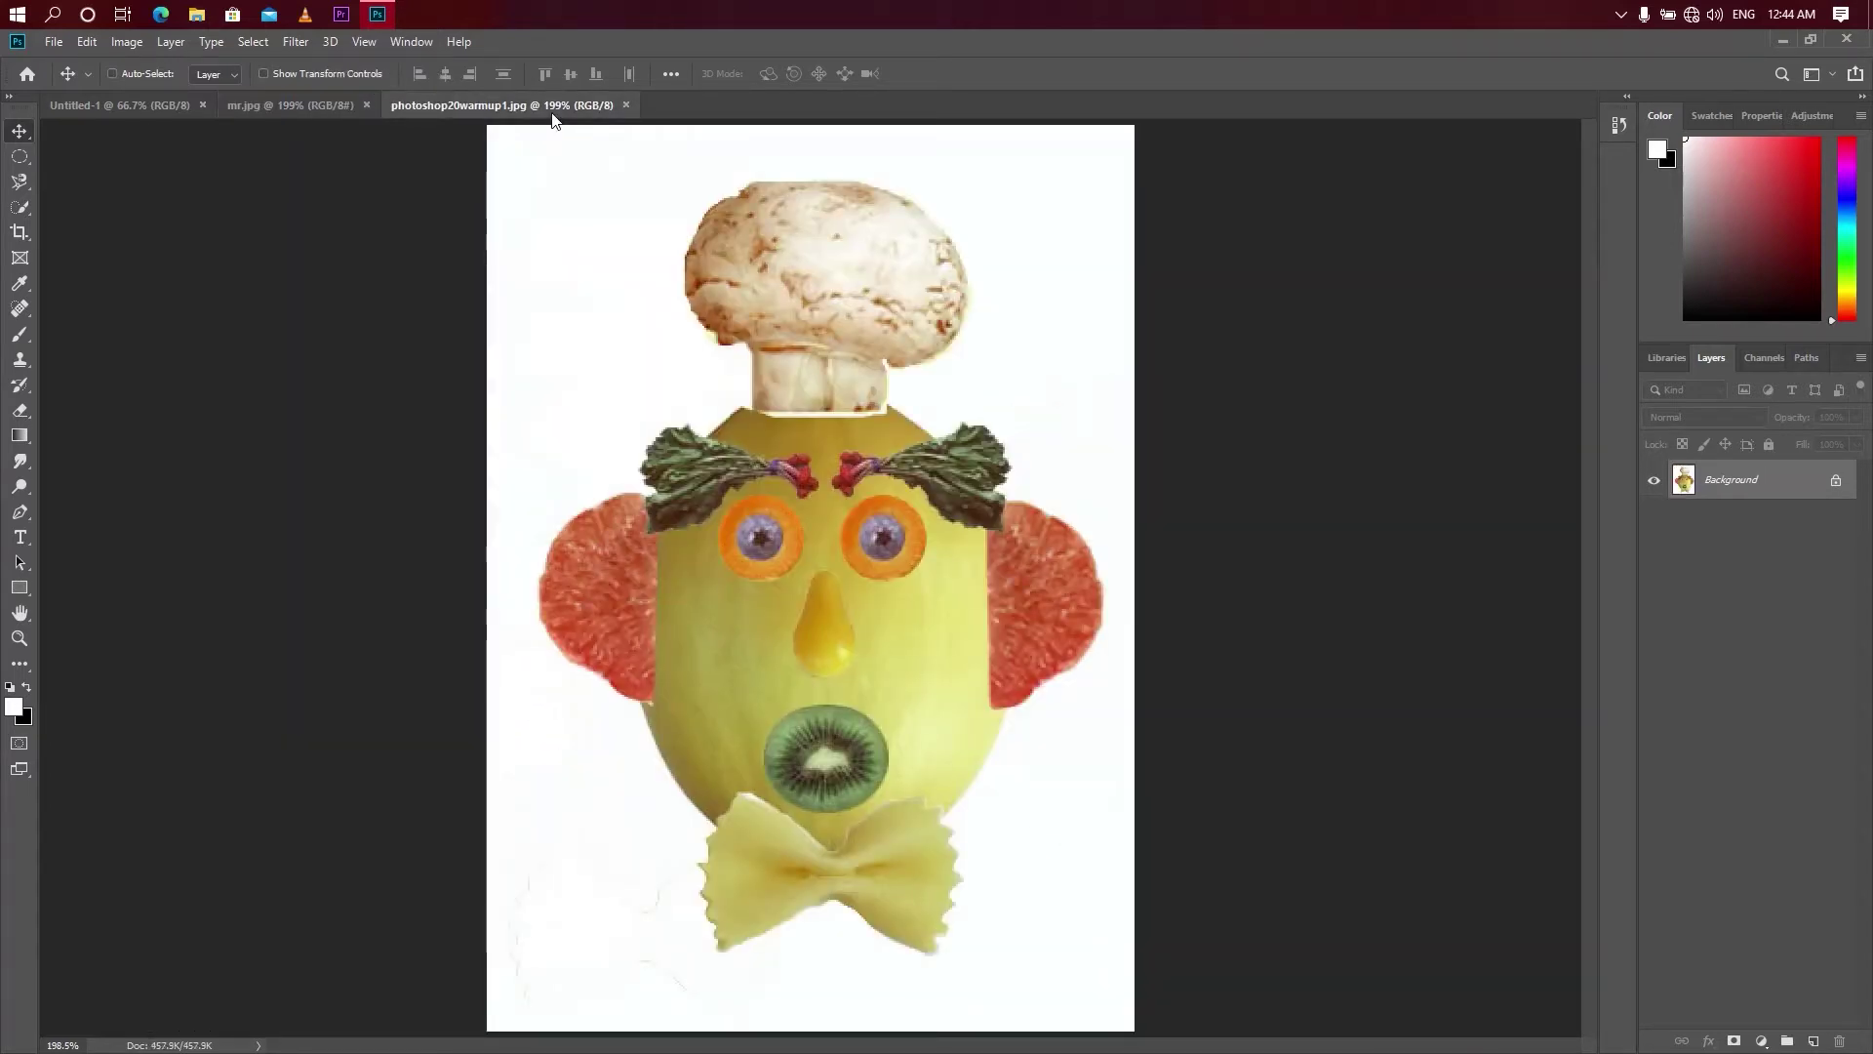
click(256, 105)
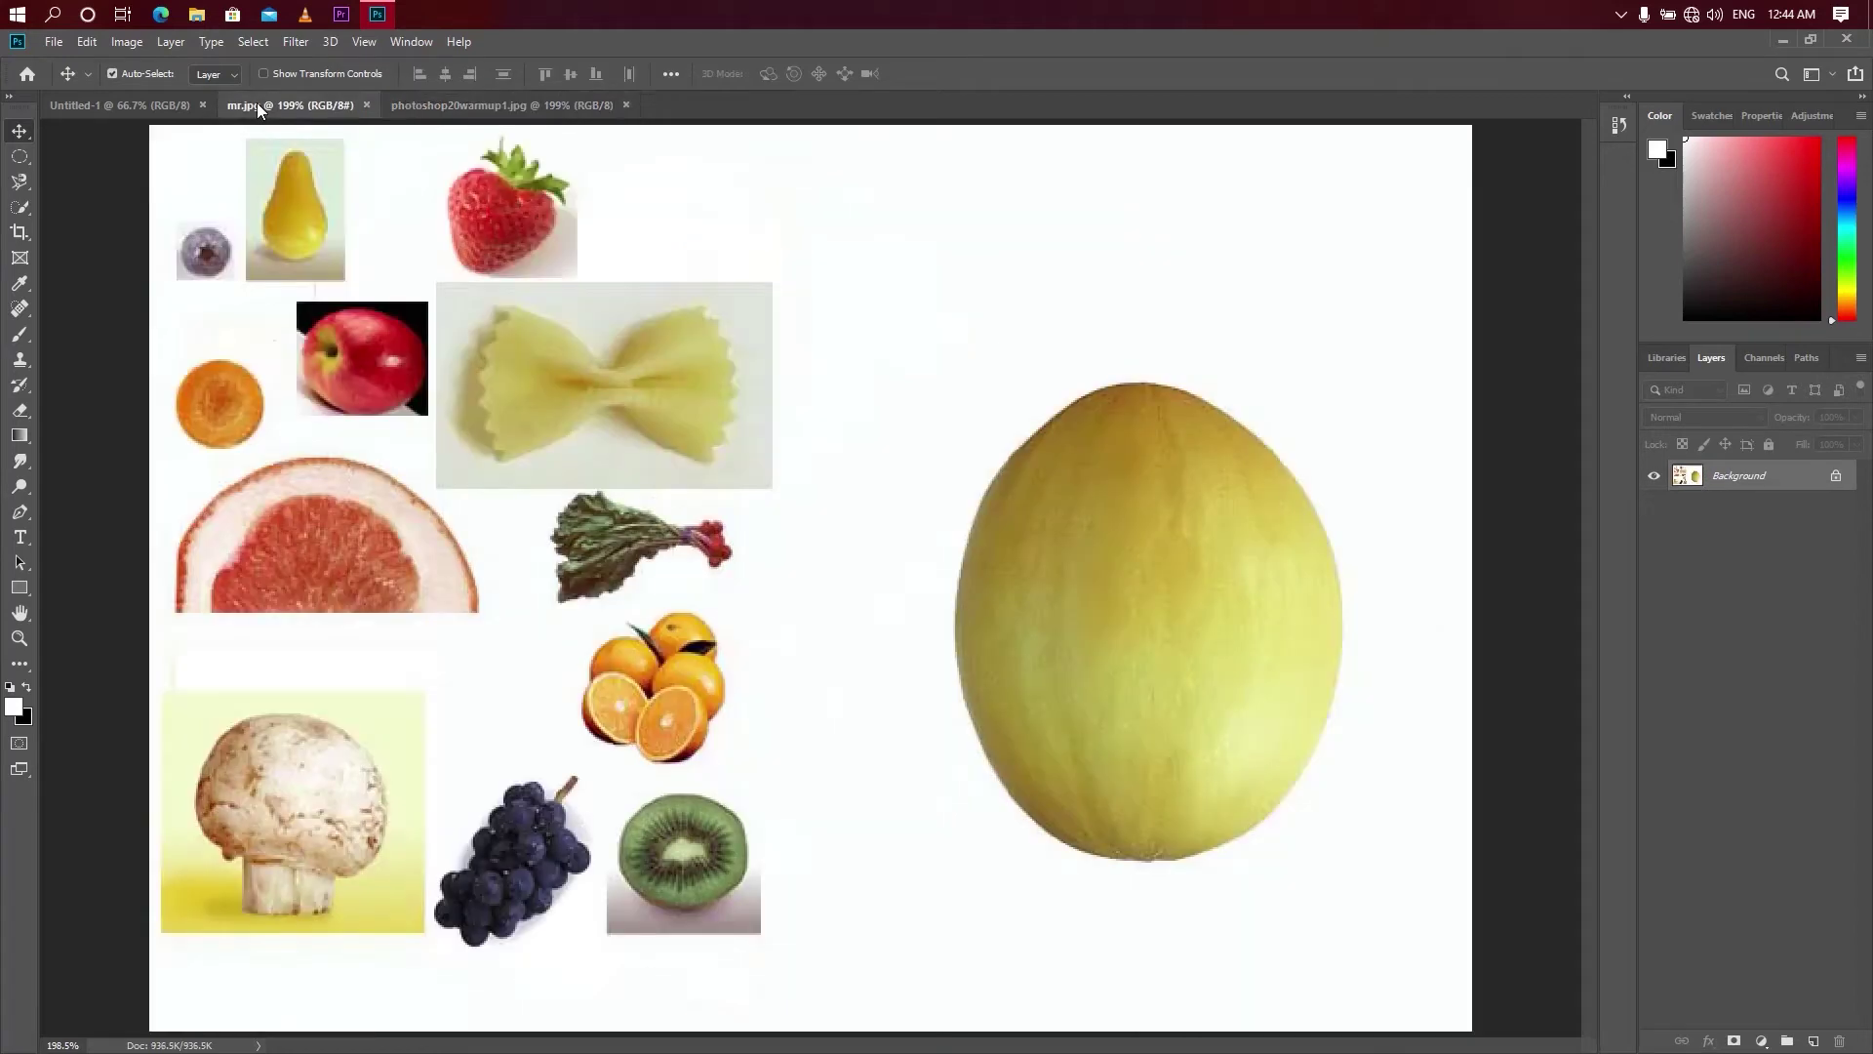
click(466, 107)
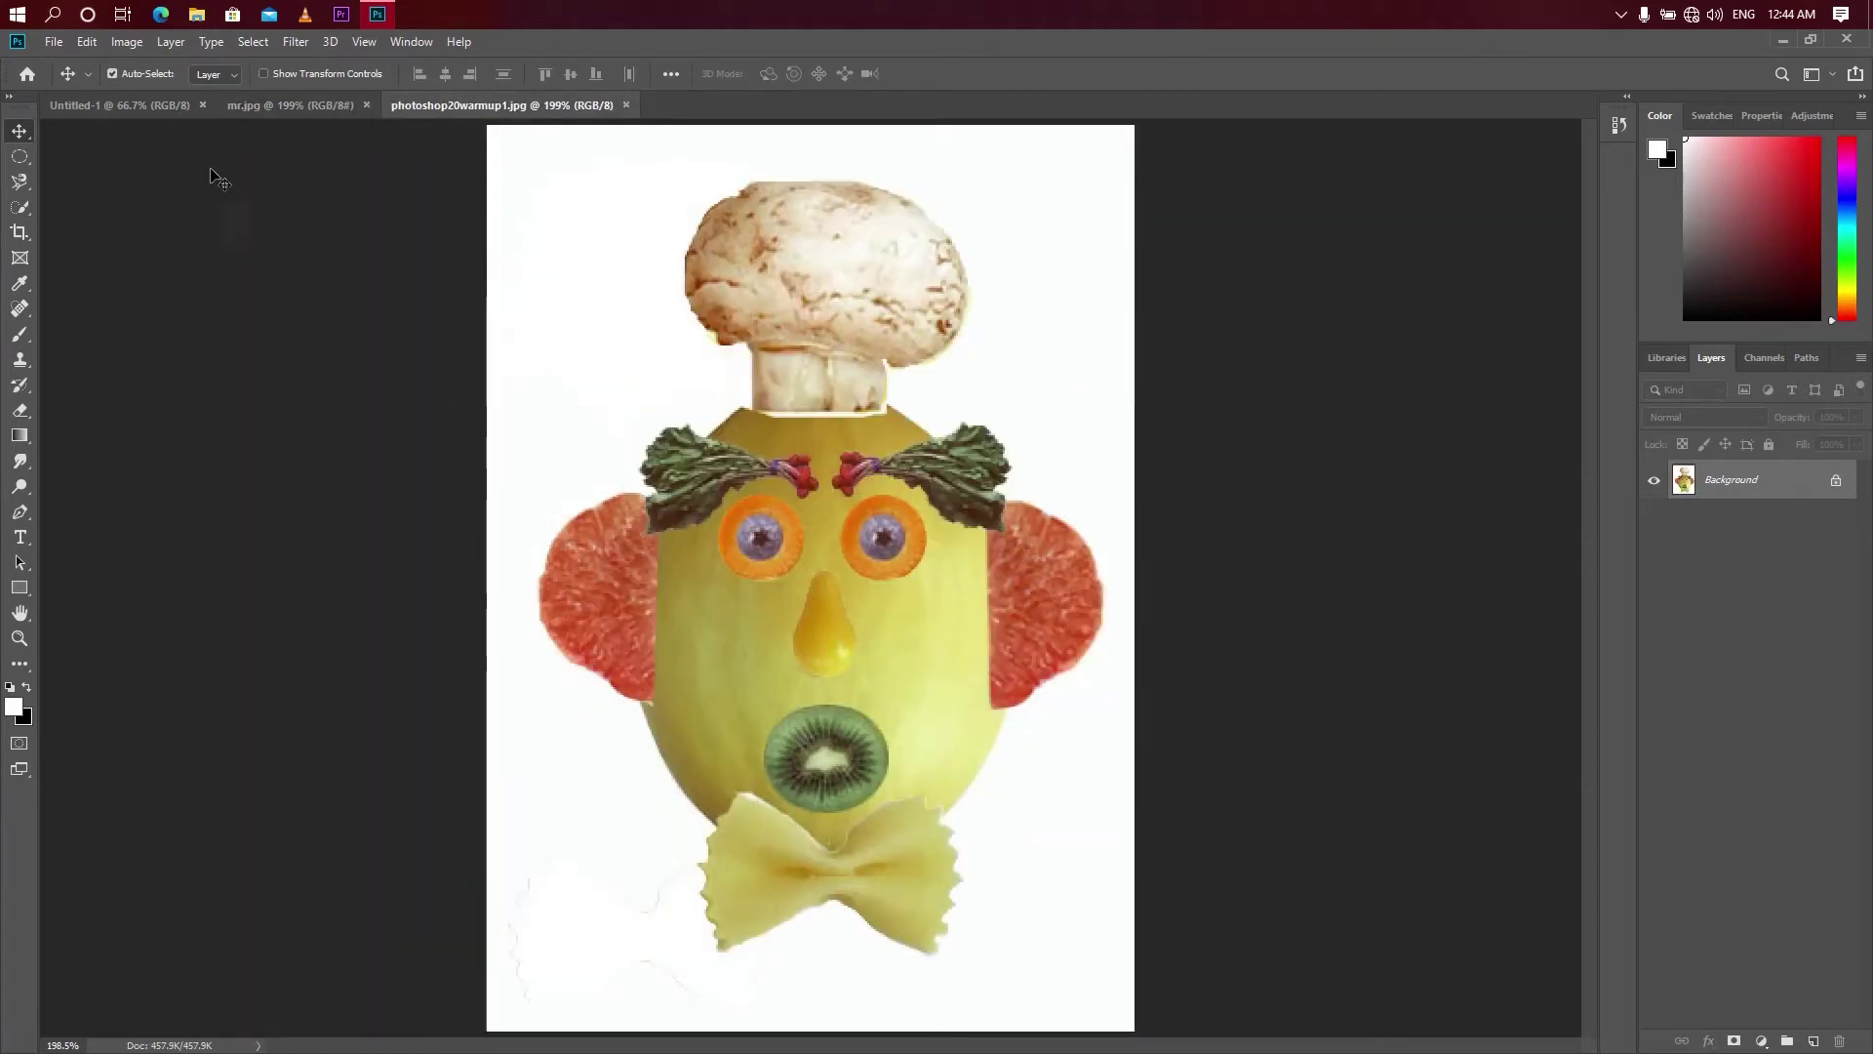
click(267, 105)
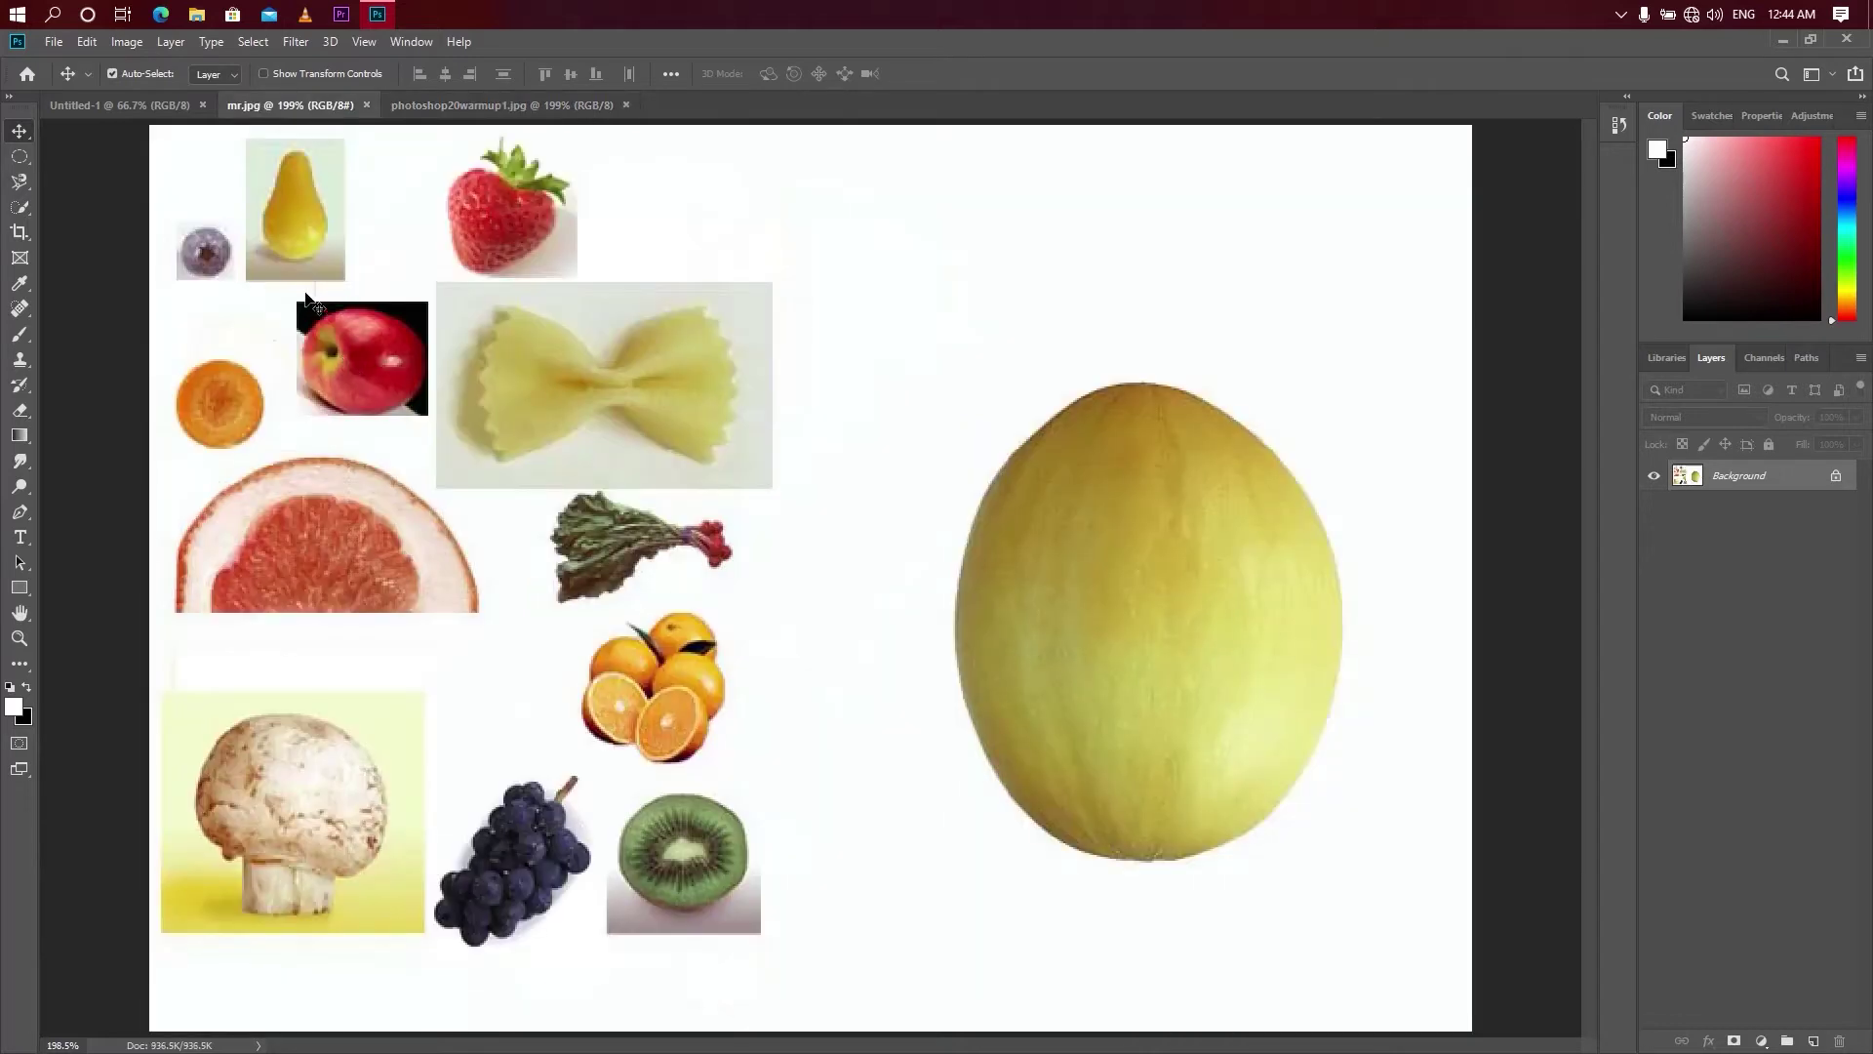
- Cycle through Untitled-1, the face reference and the collage, ending on mr.jpg
click(122, 105)
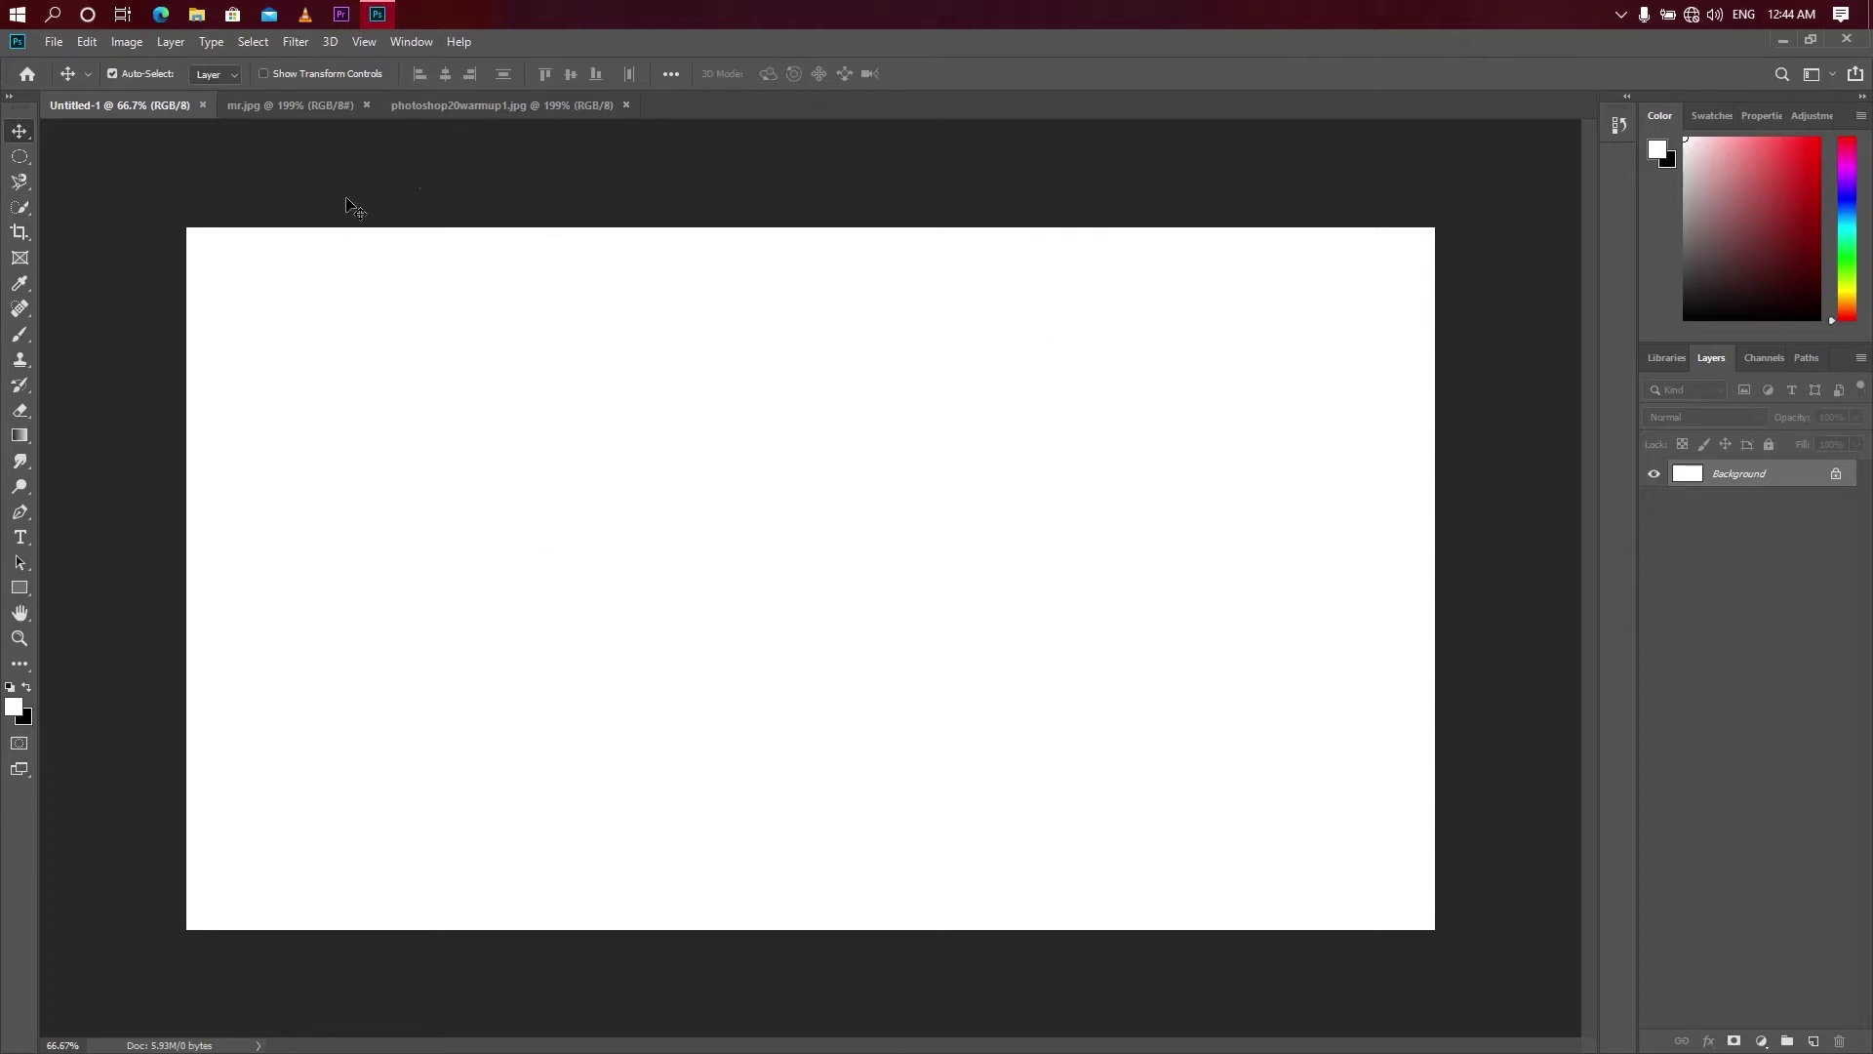
click(477, 114)
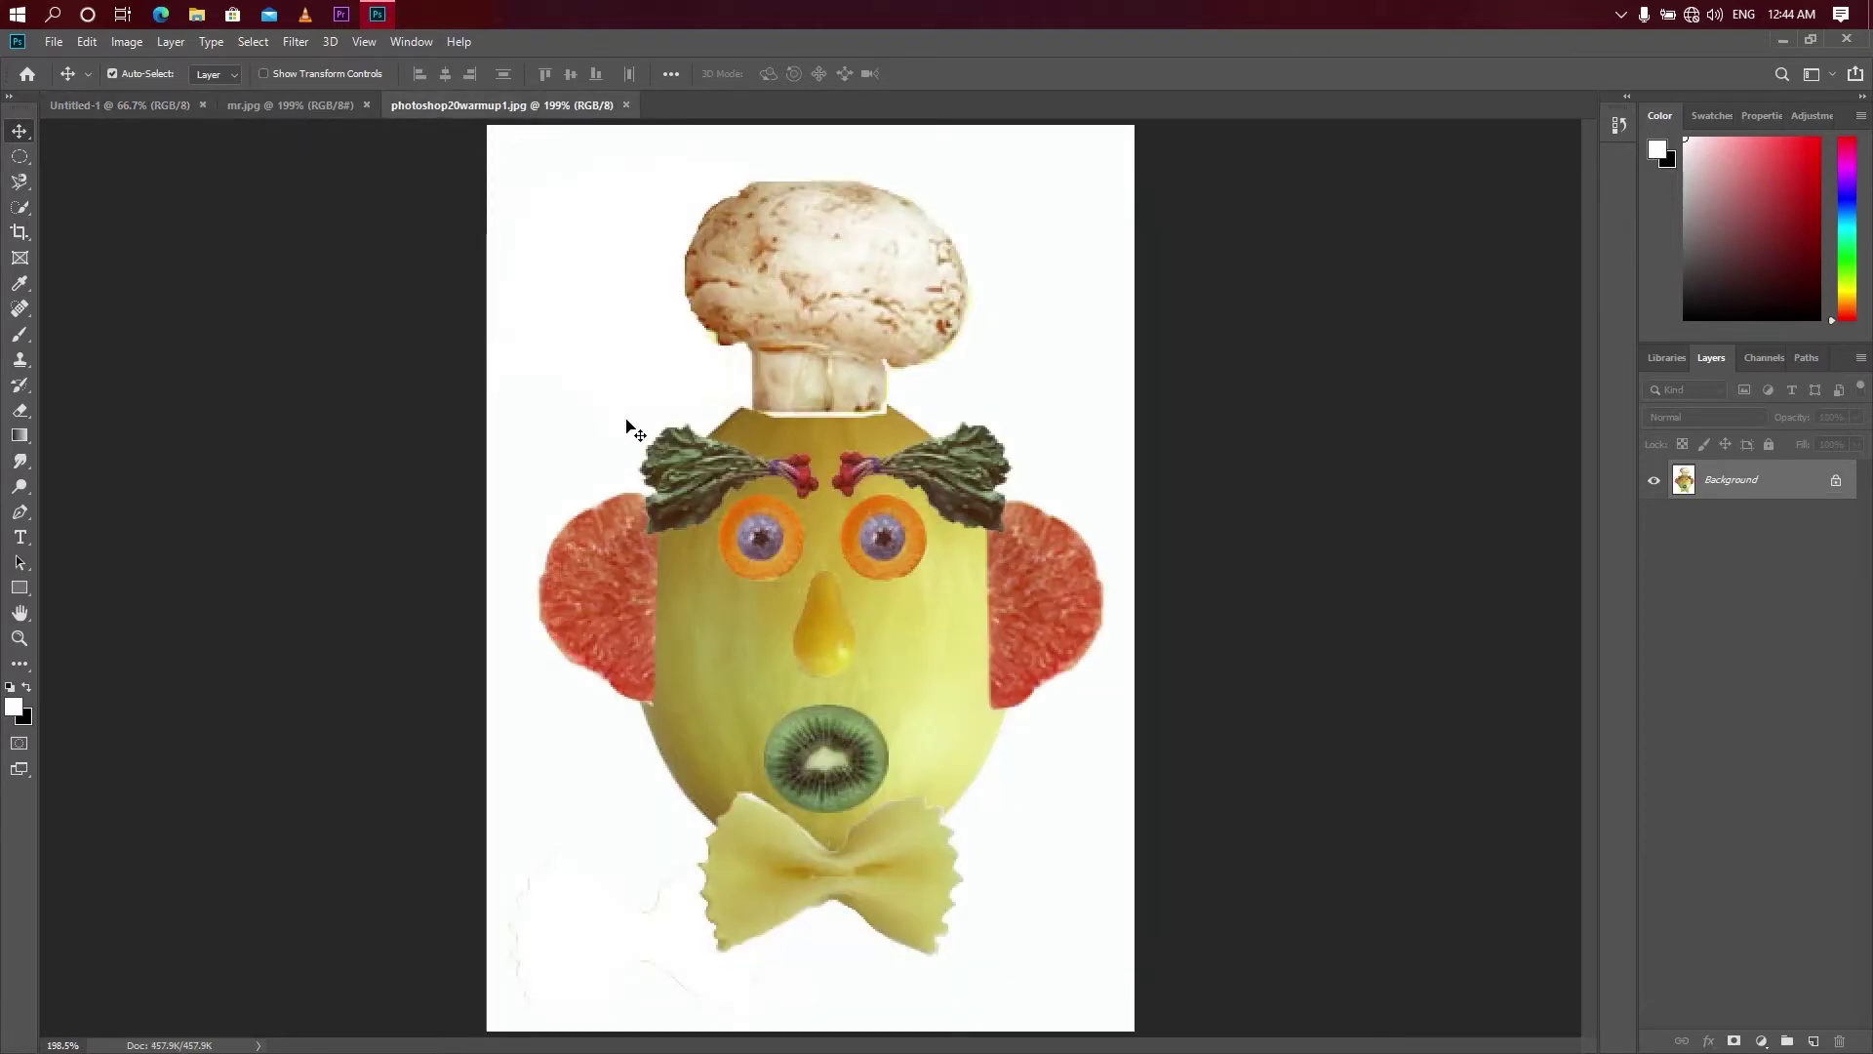
click(293, 104)
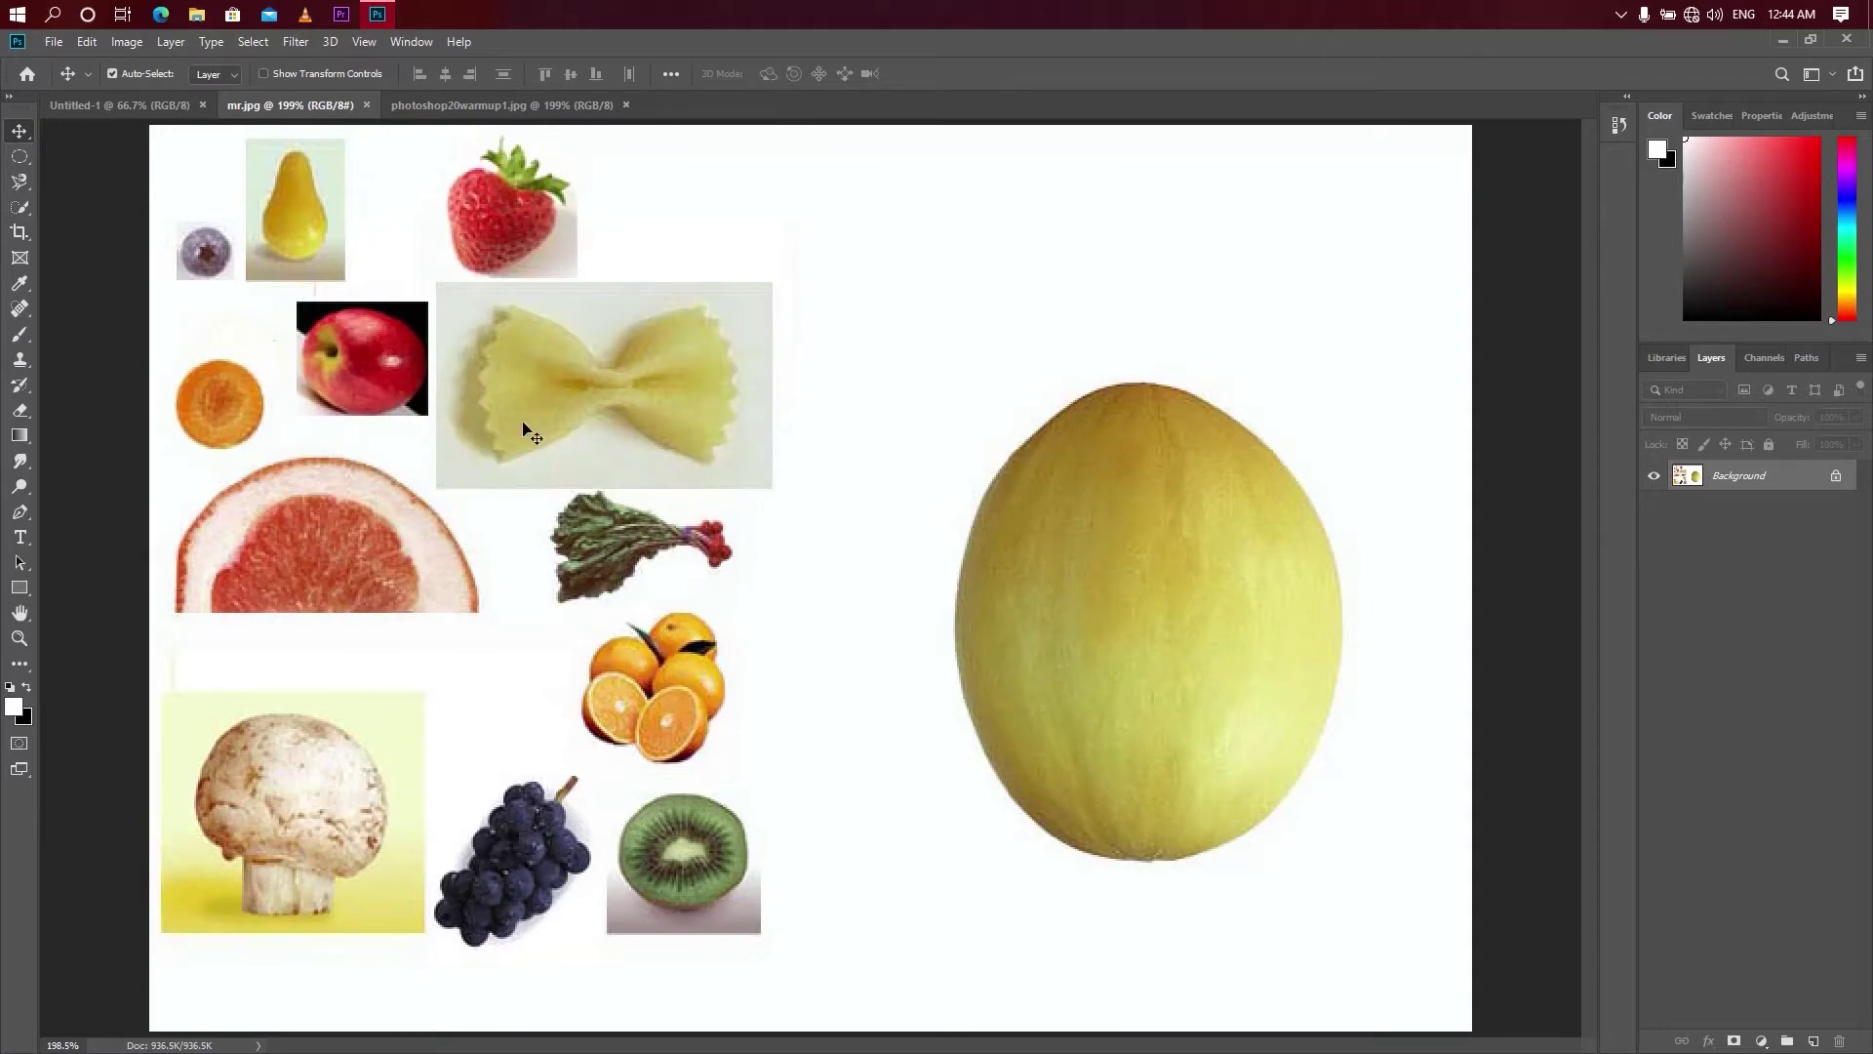
click(110, 105)
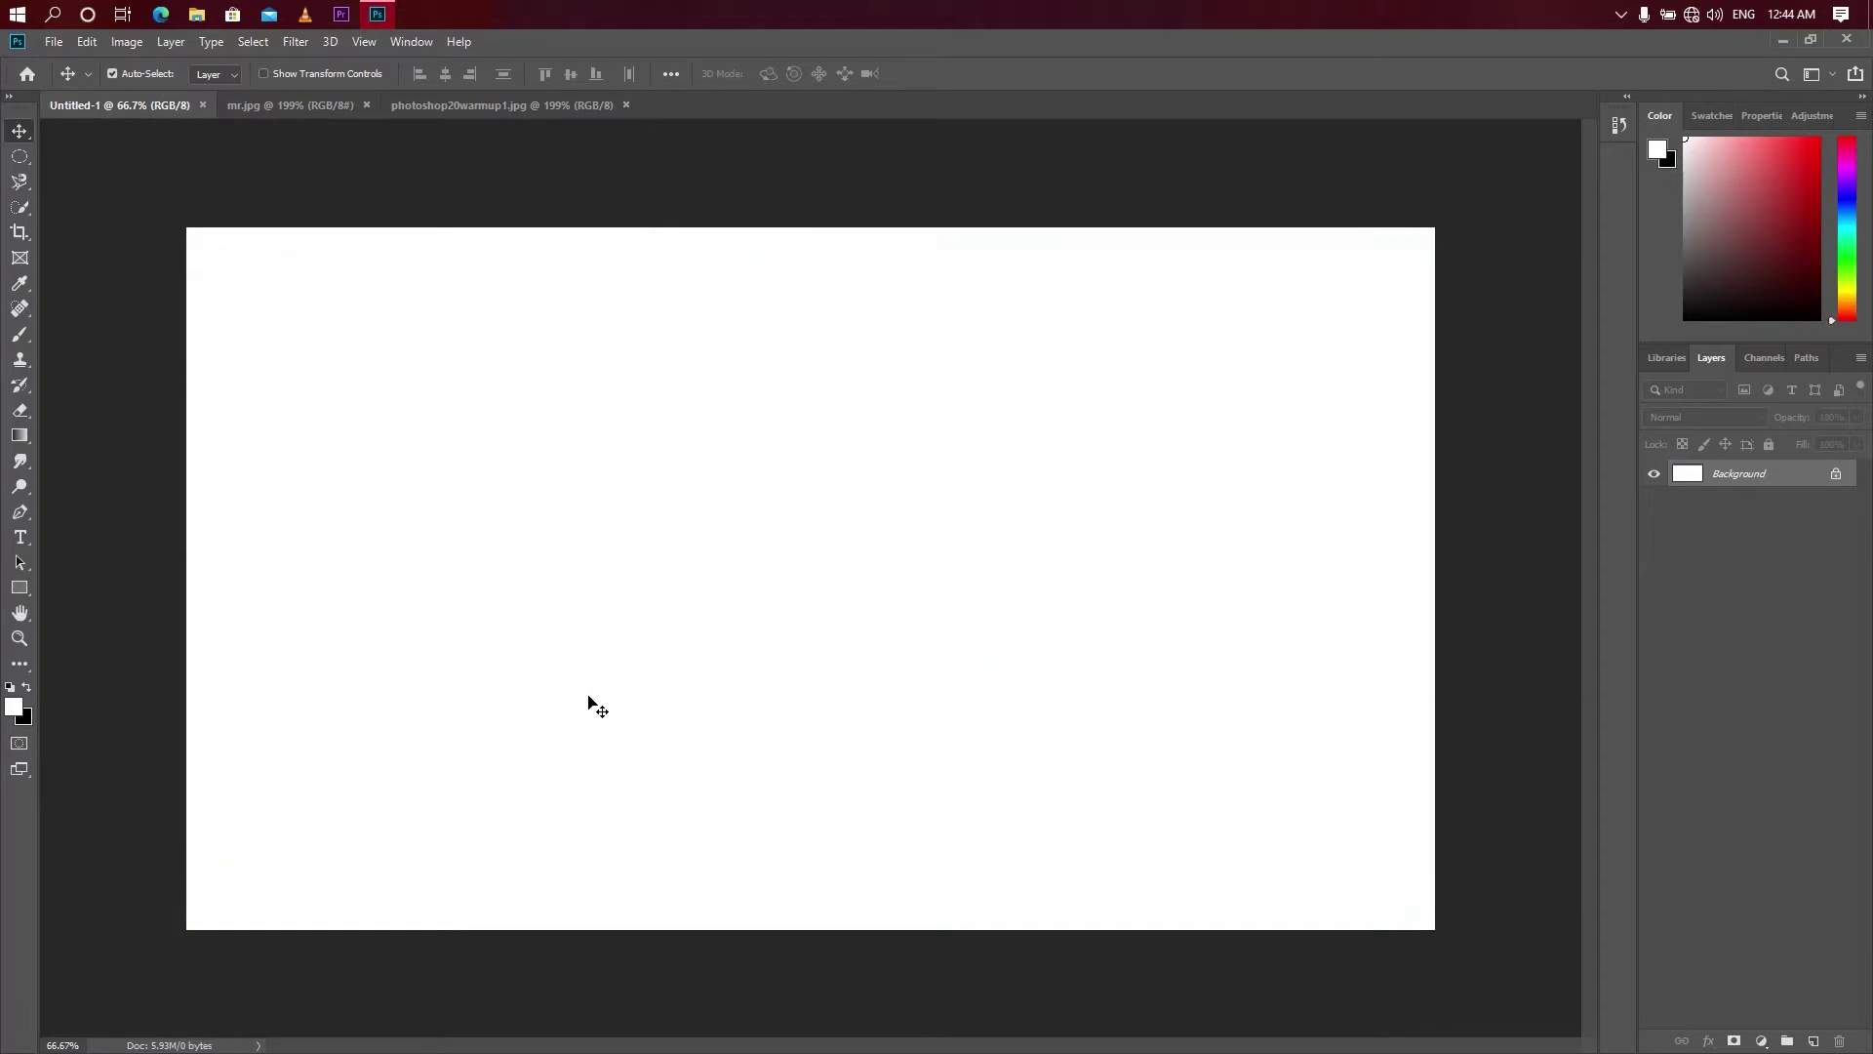
click(505, 106)
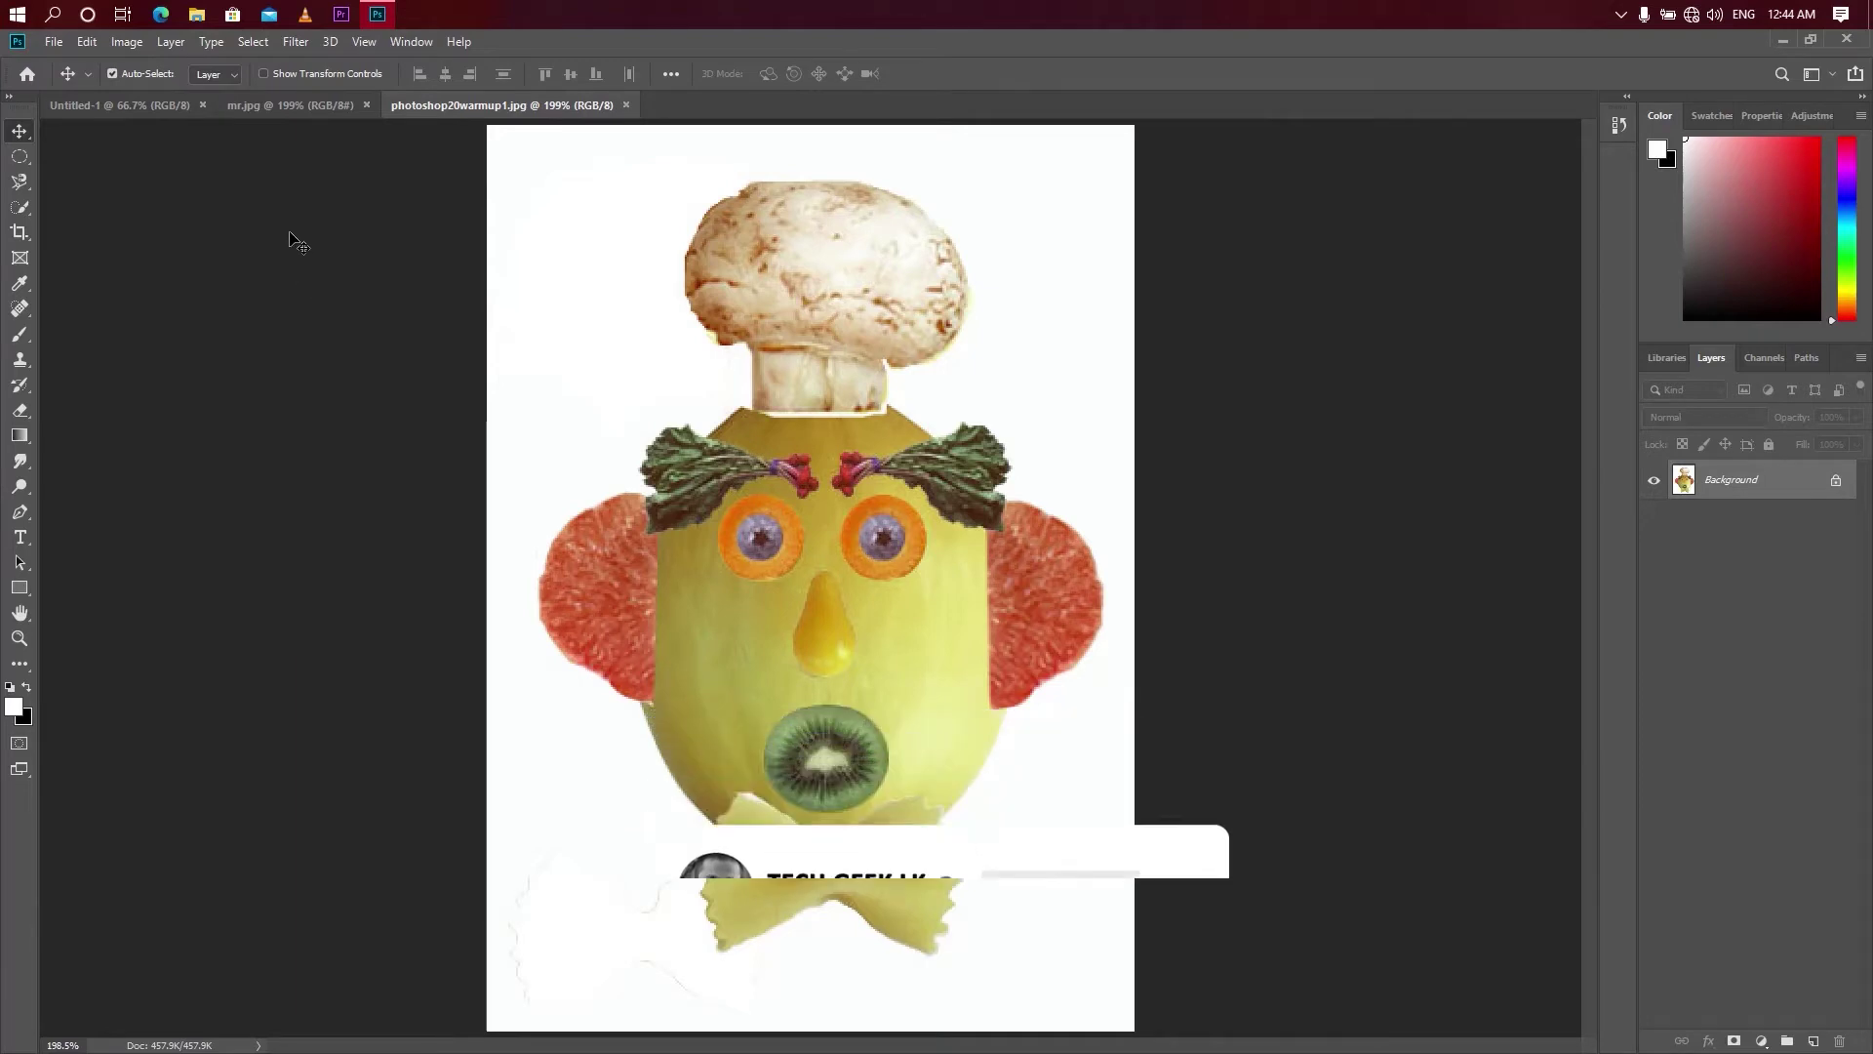
click(287, 110)
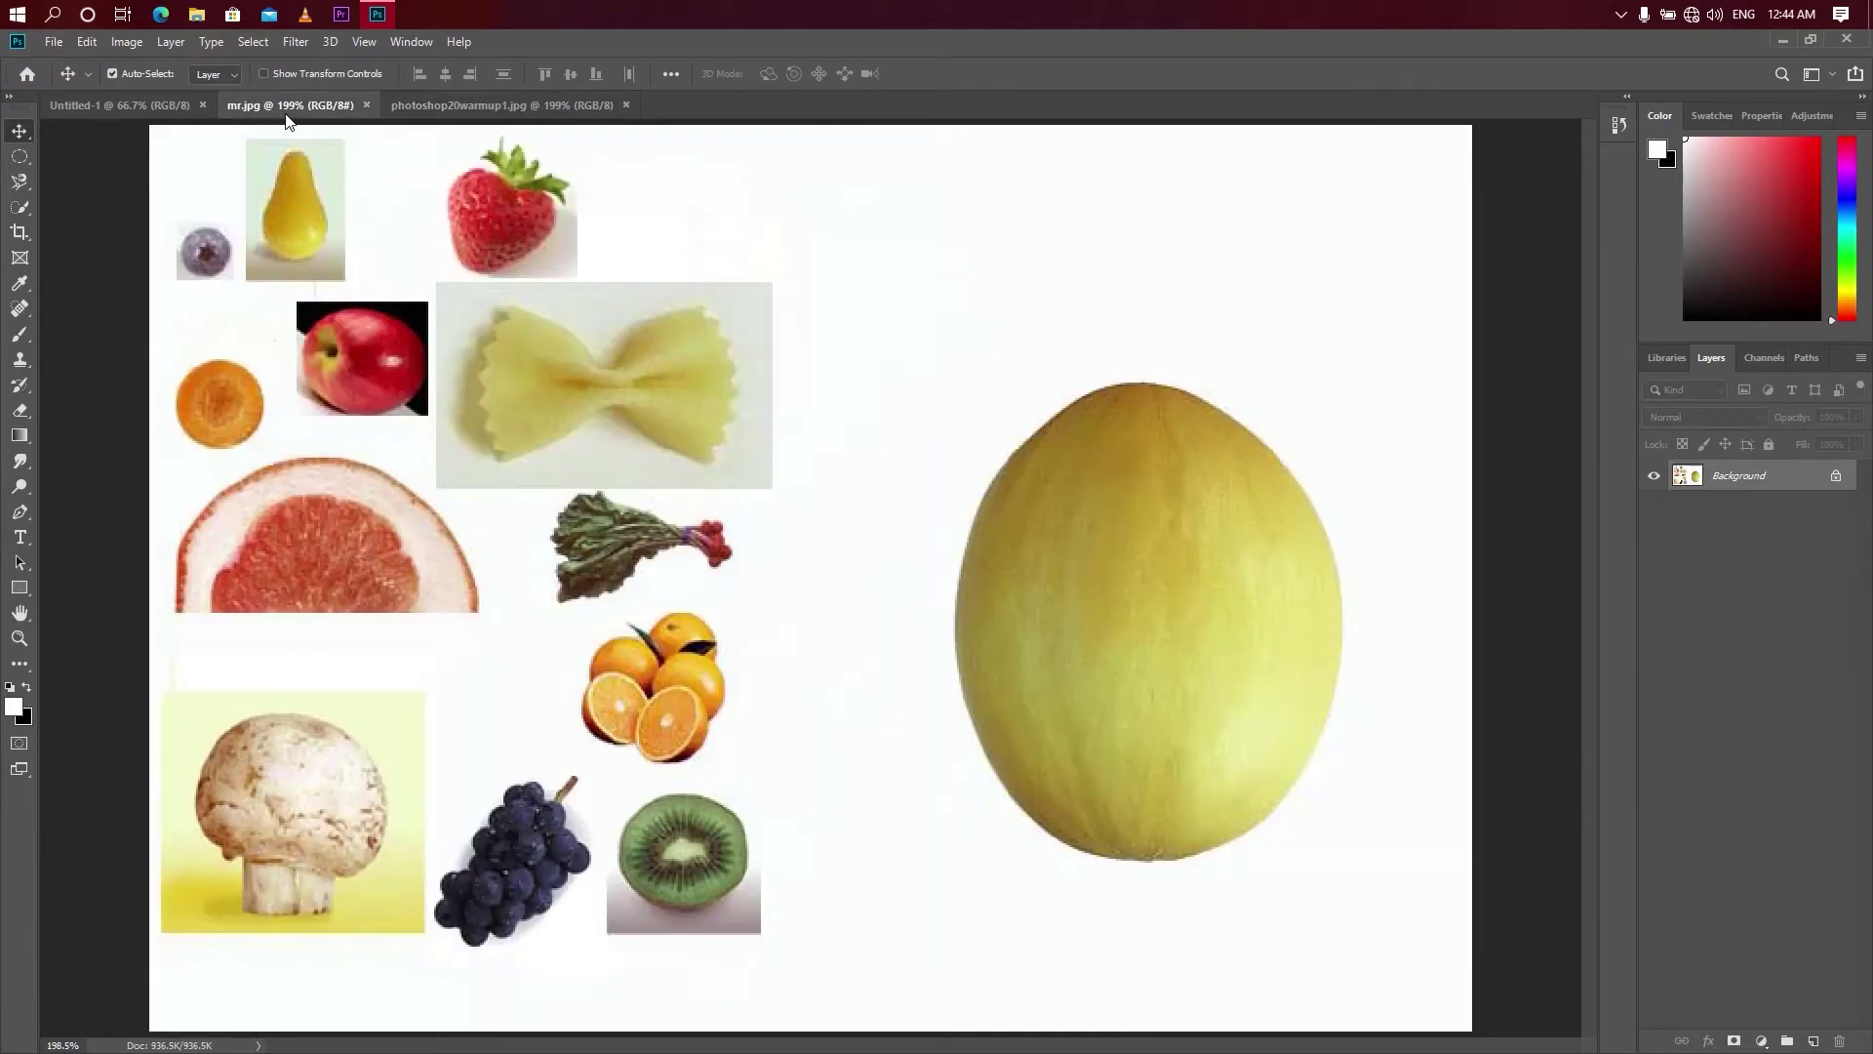
click(14, 156)
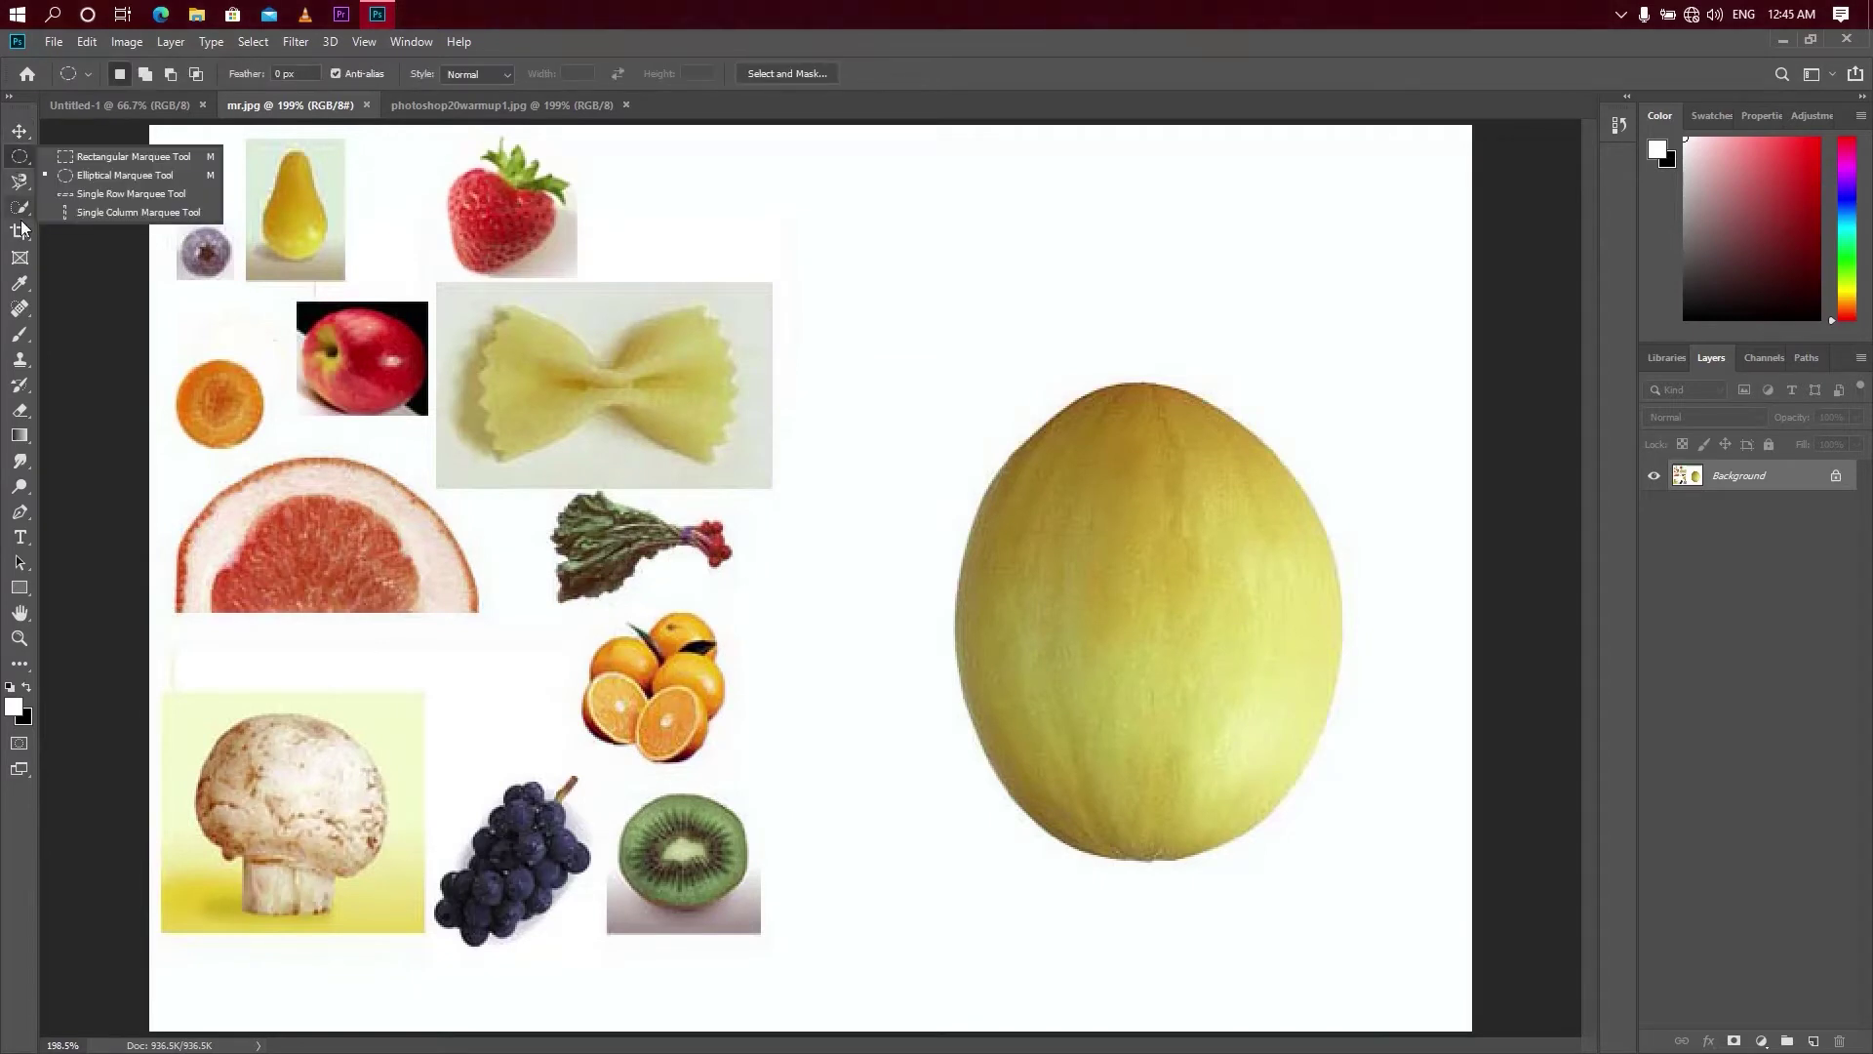
click(15, 182)
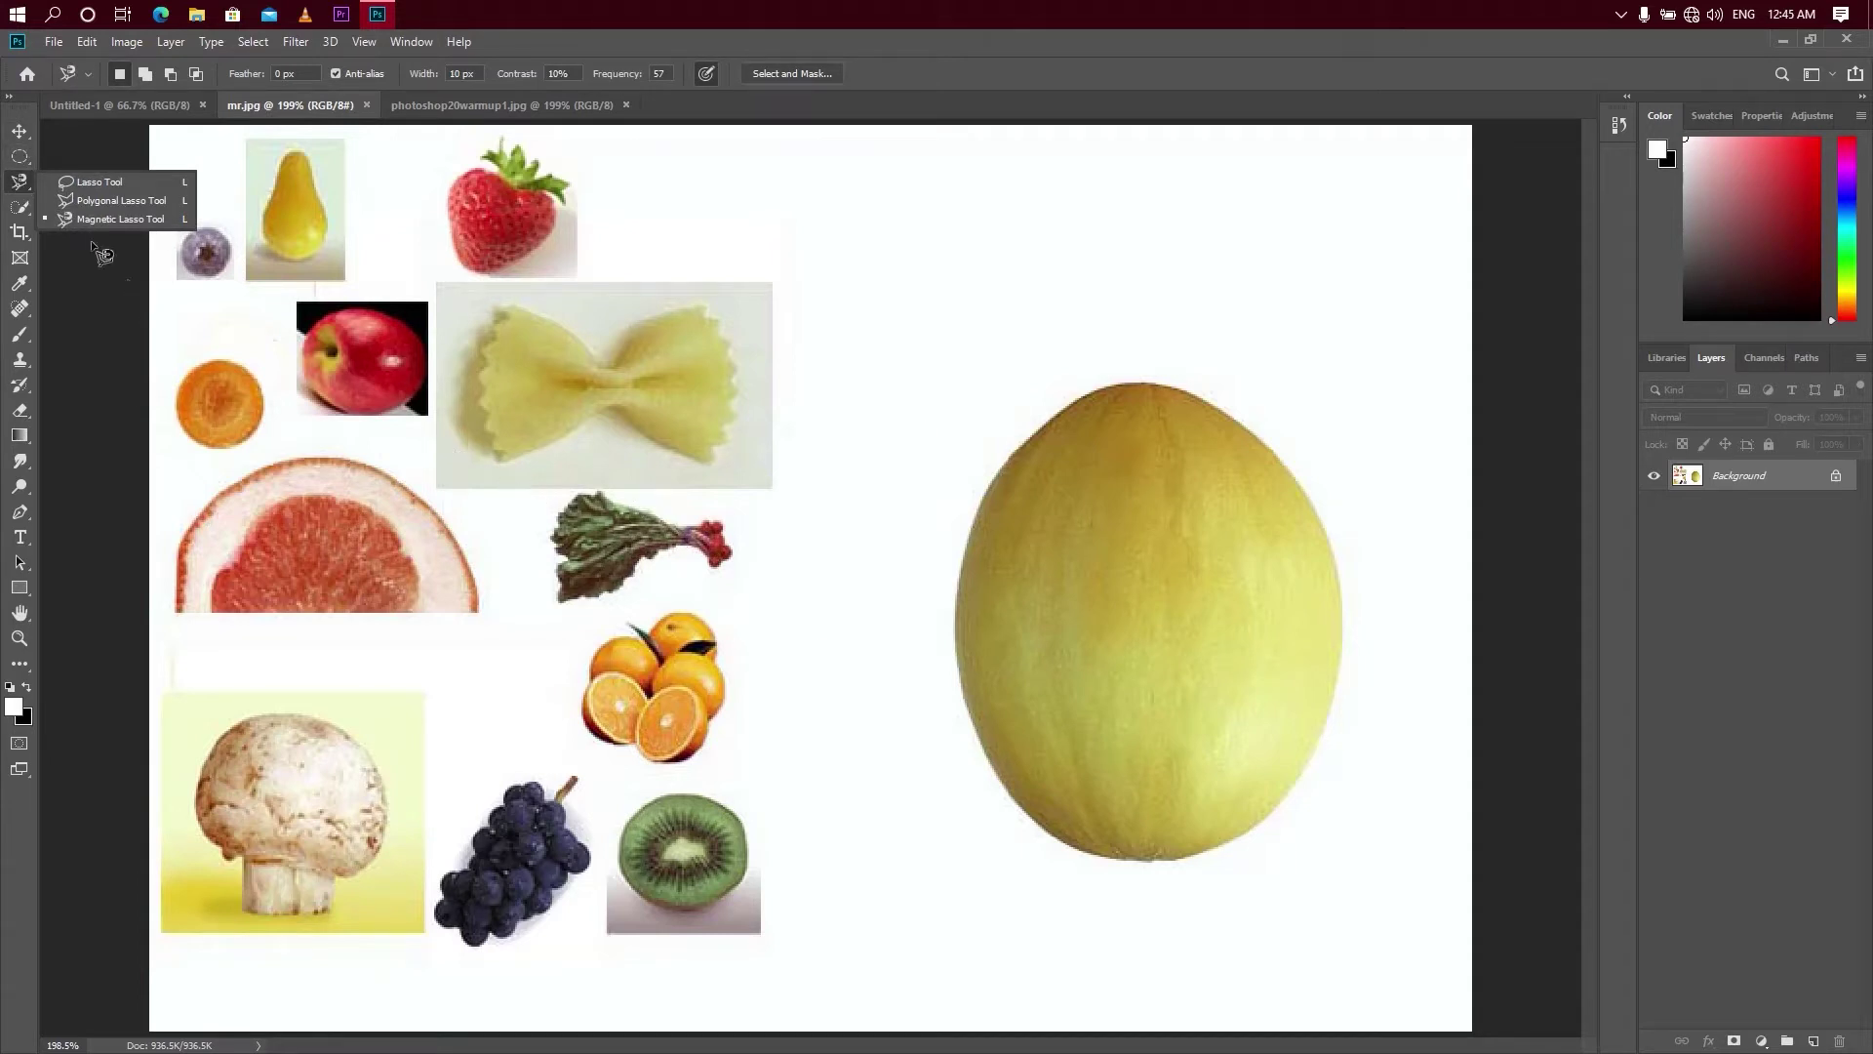
click(19, 130)
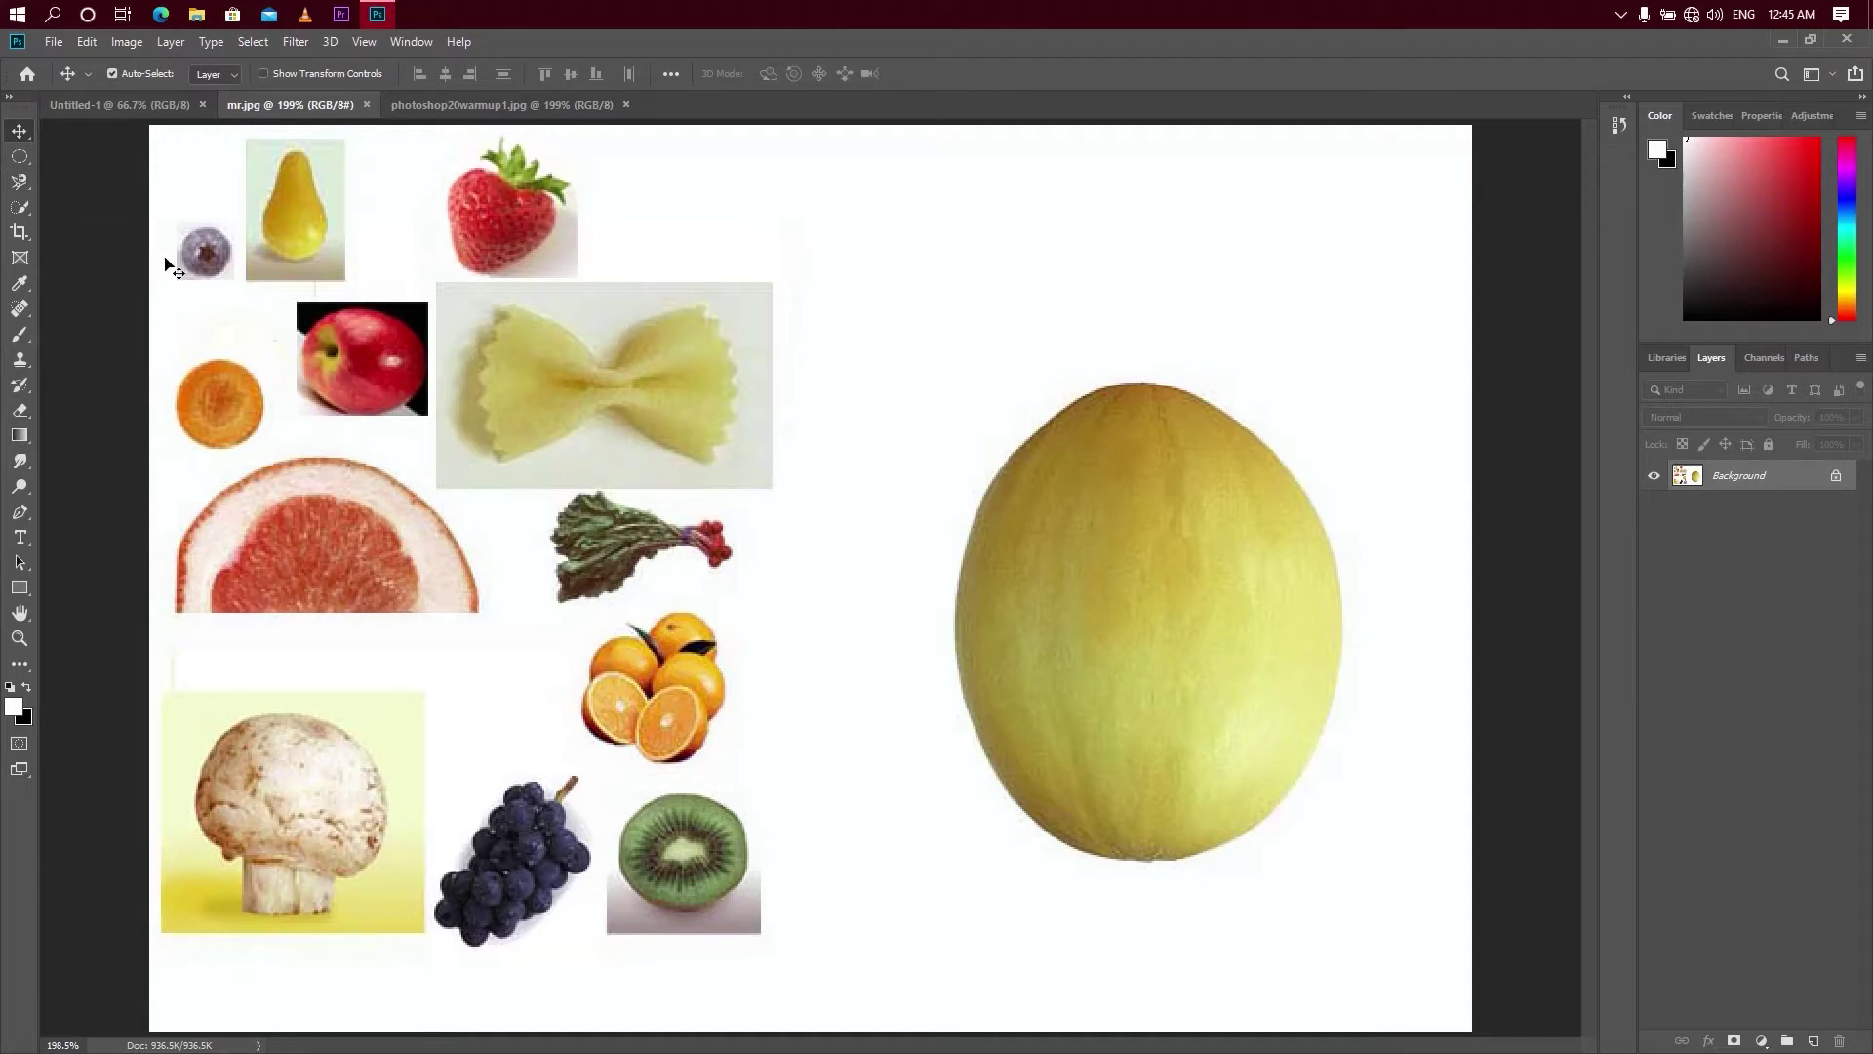
click(452, 113)
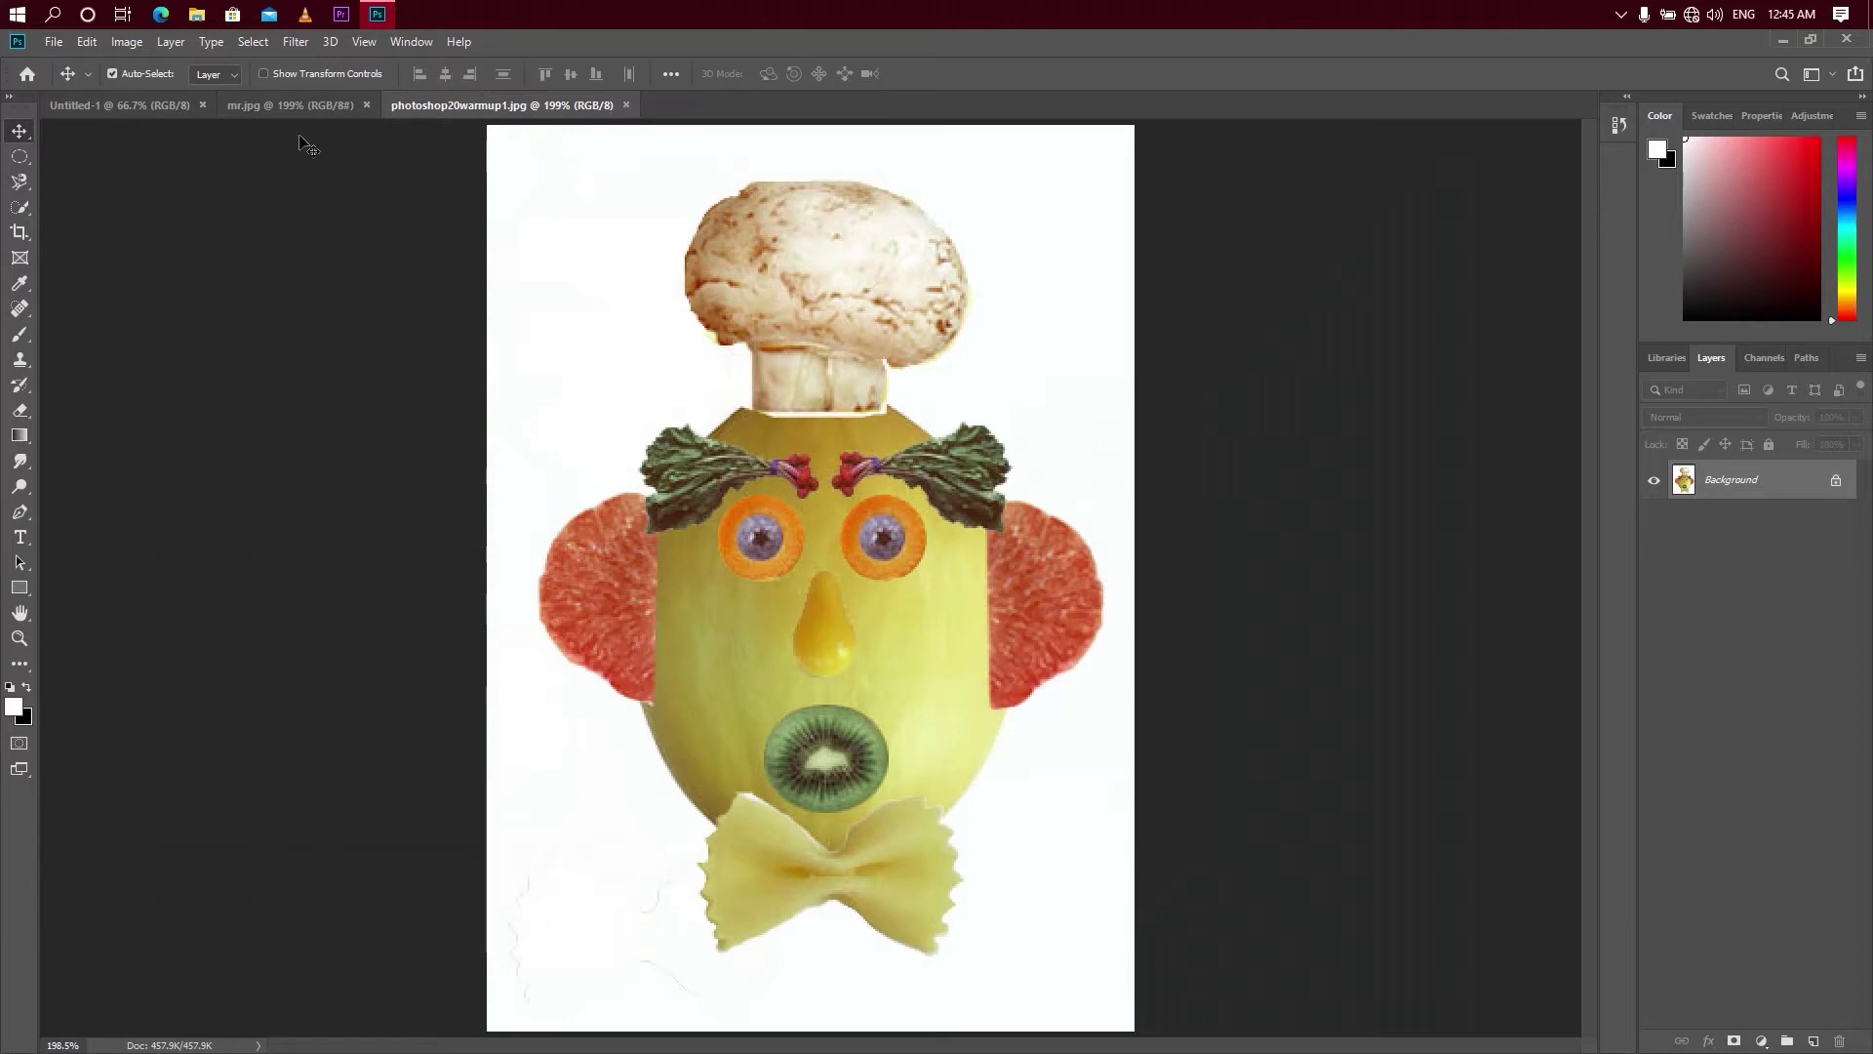
click(264, 115)
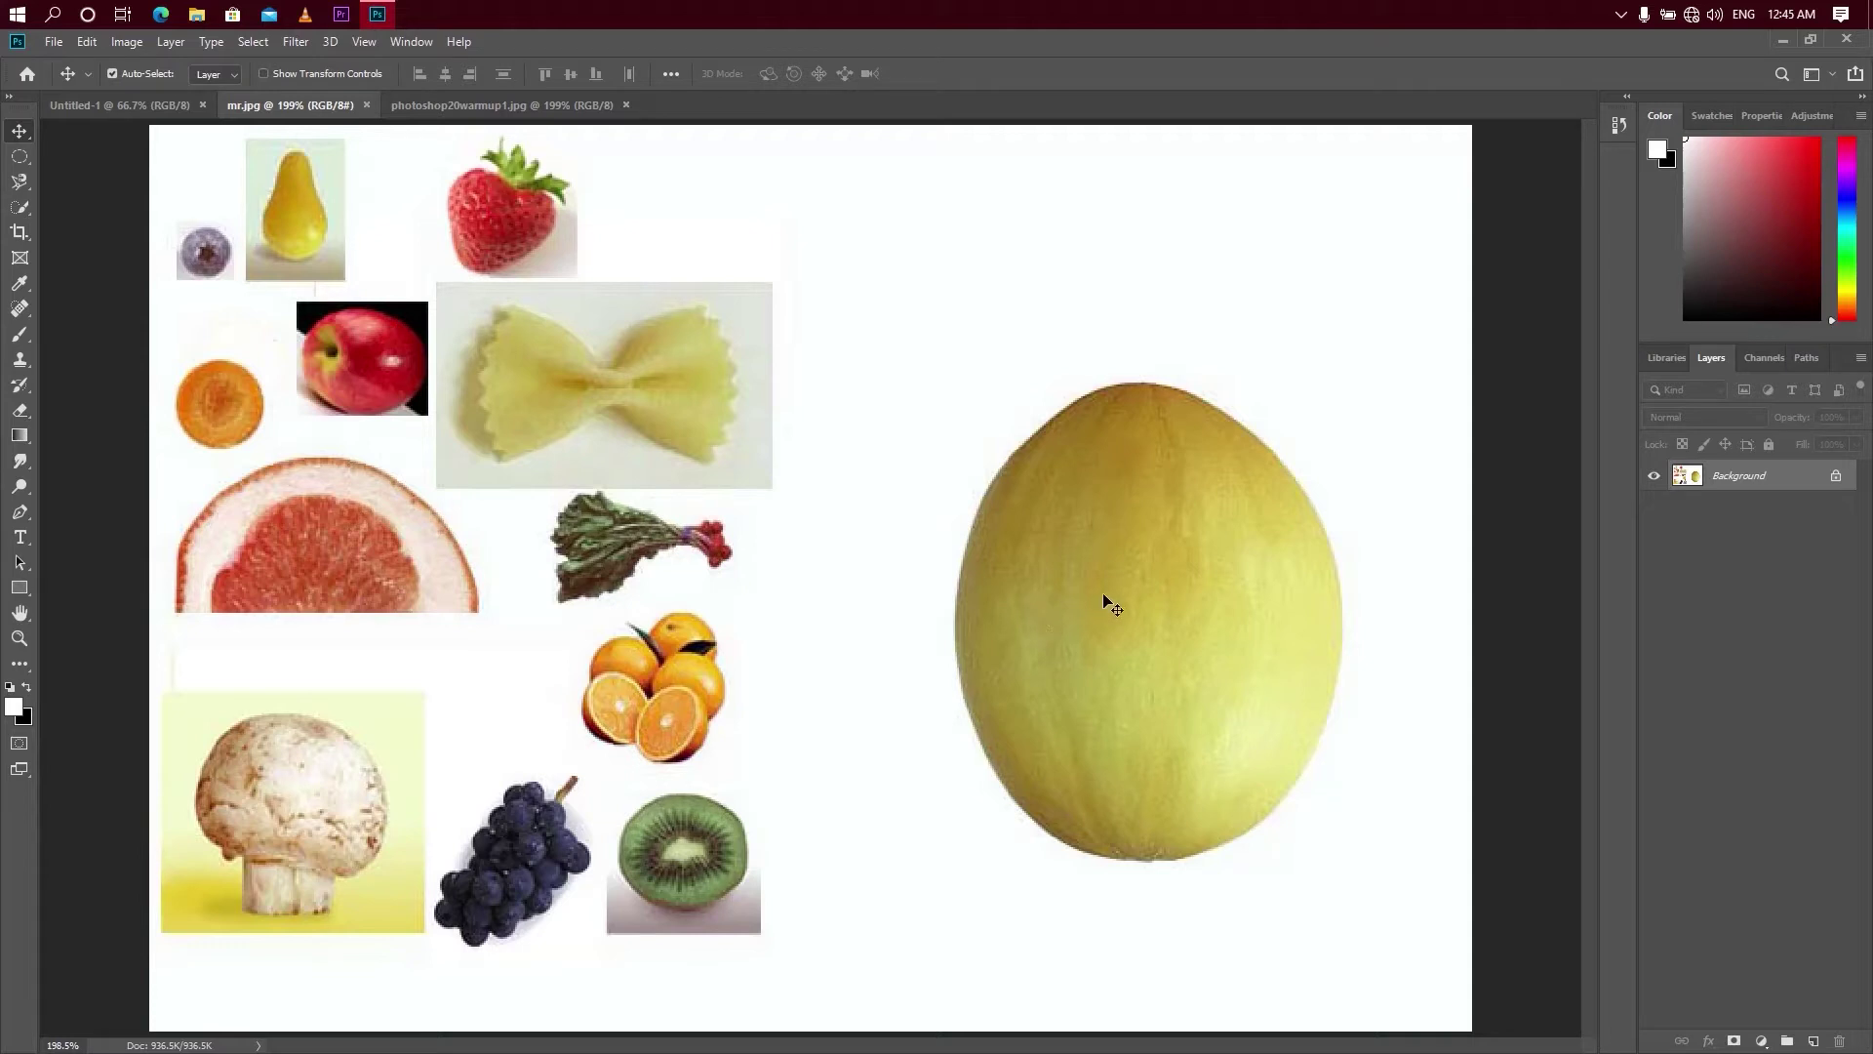
- Zoom in on the melon and dismiss the locked Background layer warning
key(ctrl+plus)
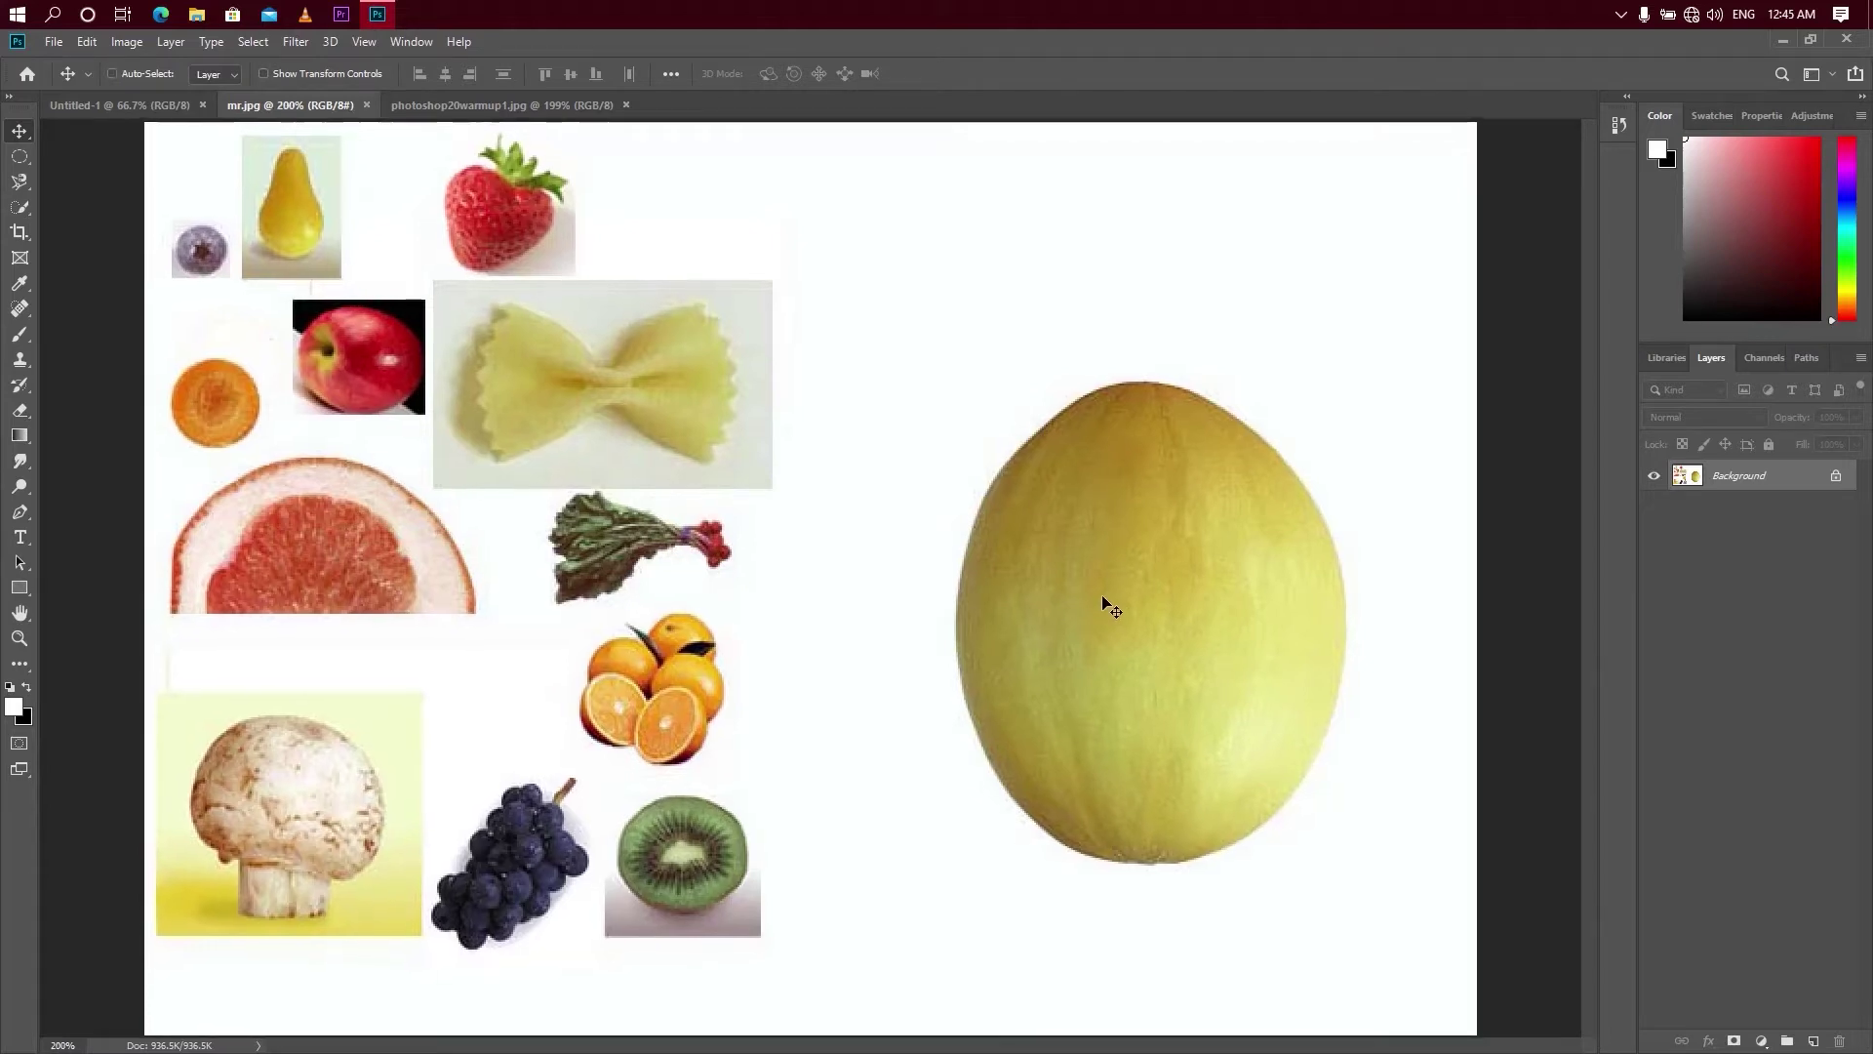
key(ctrl+plus)
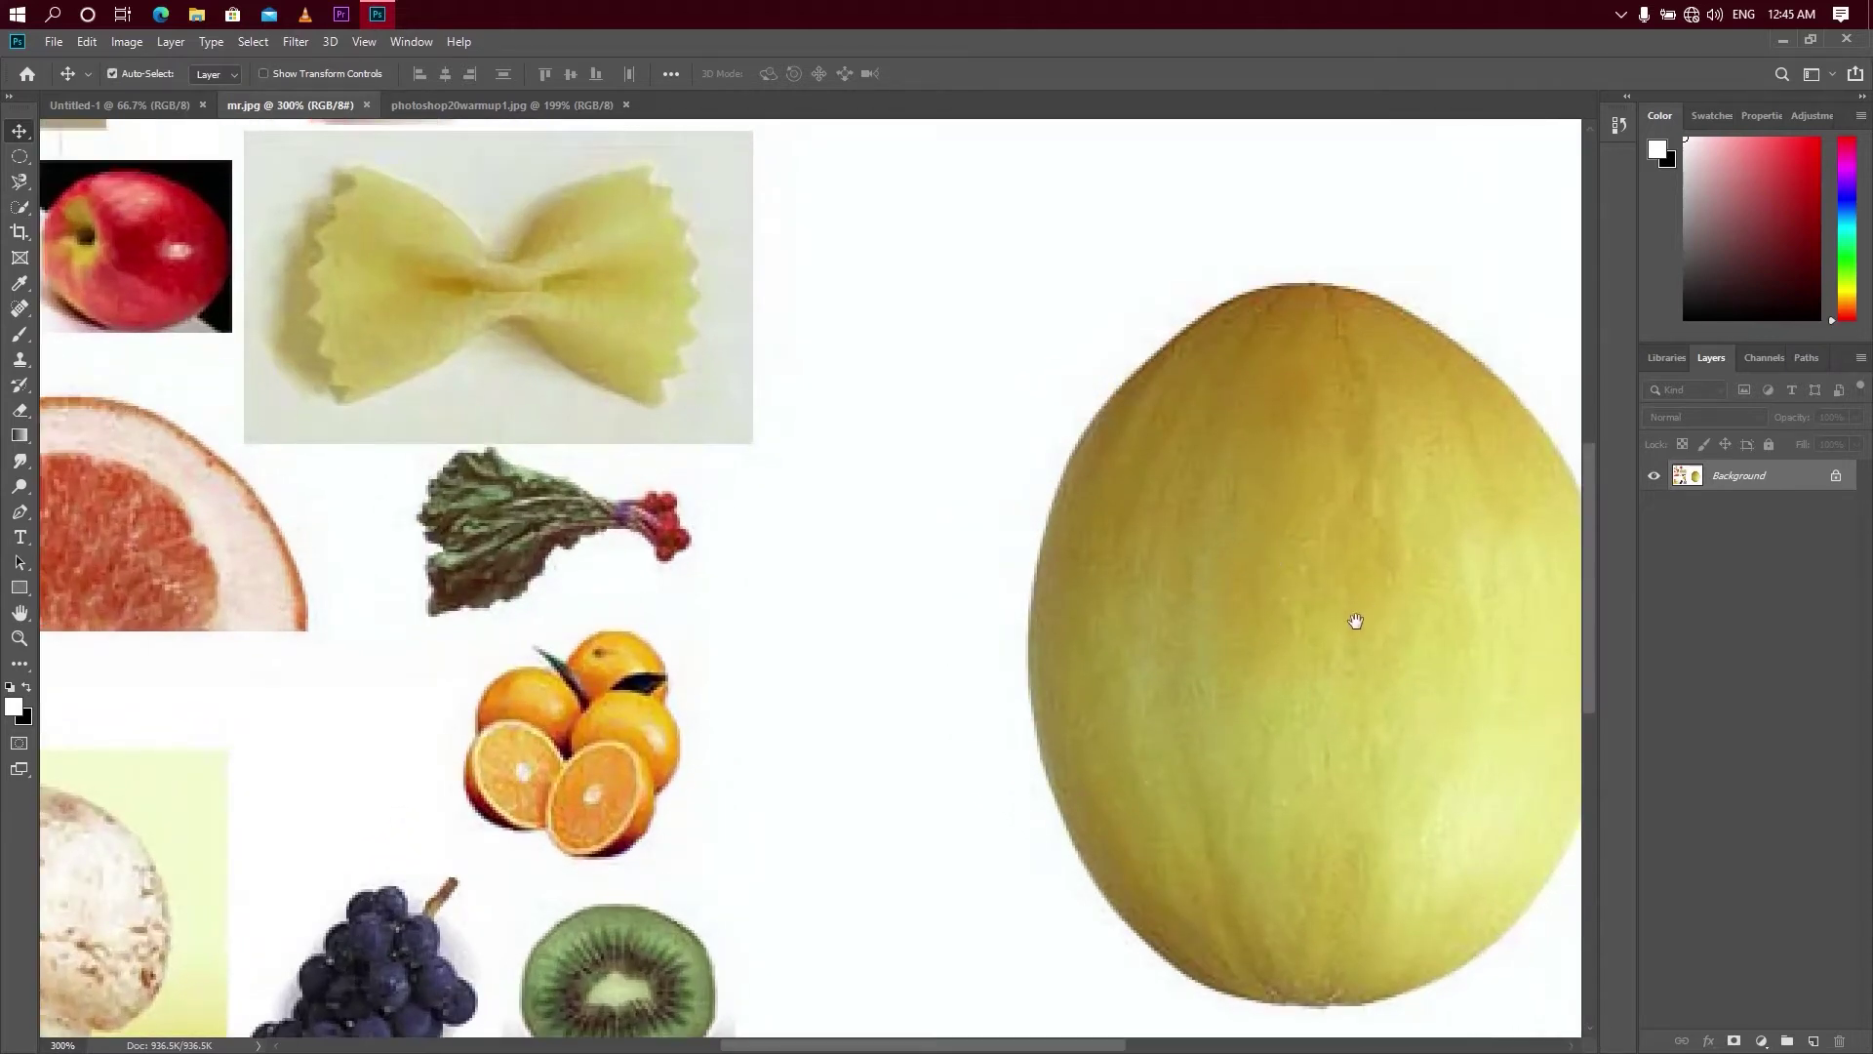
mouse_move(1338, 639)
mouse_down()
mouse_move(828, 618)
mouse_move(1151, 552)
mouse_move(669, 669)
mouse_move(945, 631)
mouse_up()
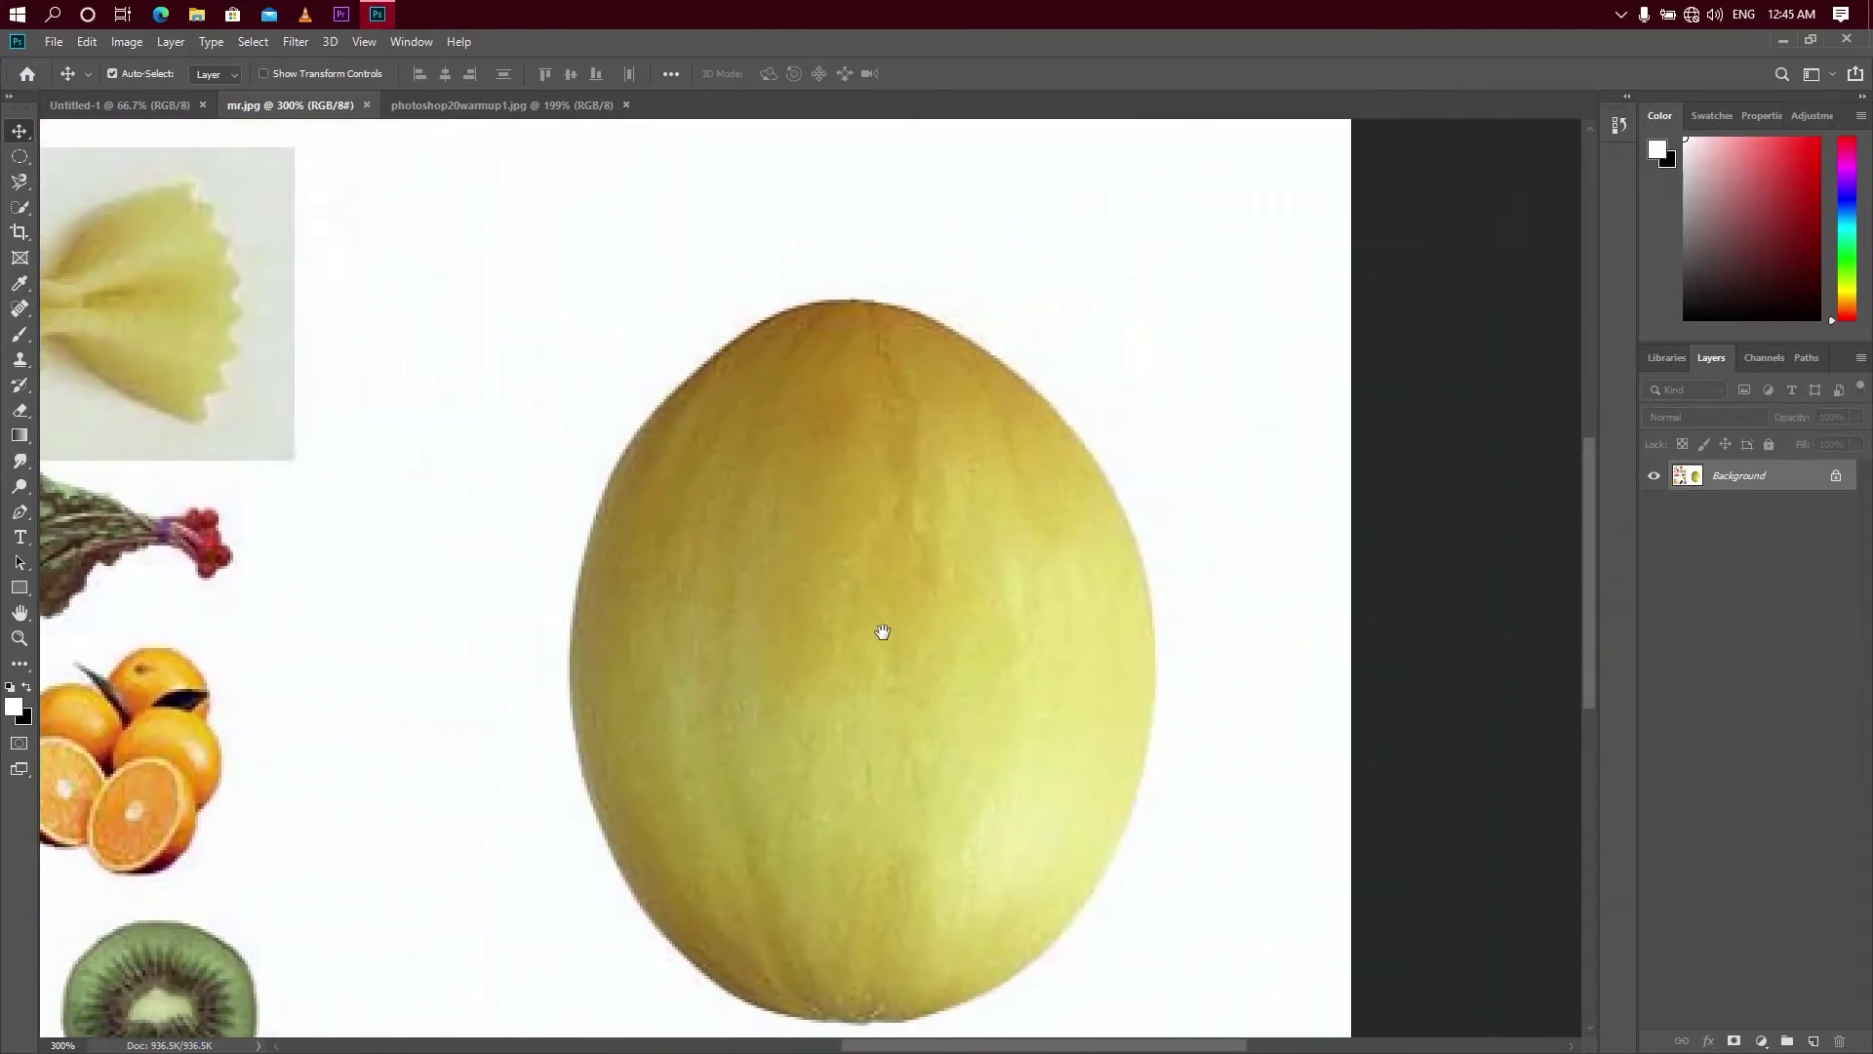
drag(865, 694, 864, 665)
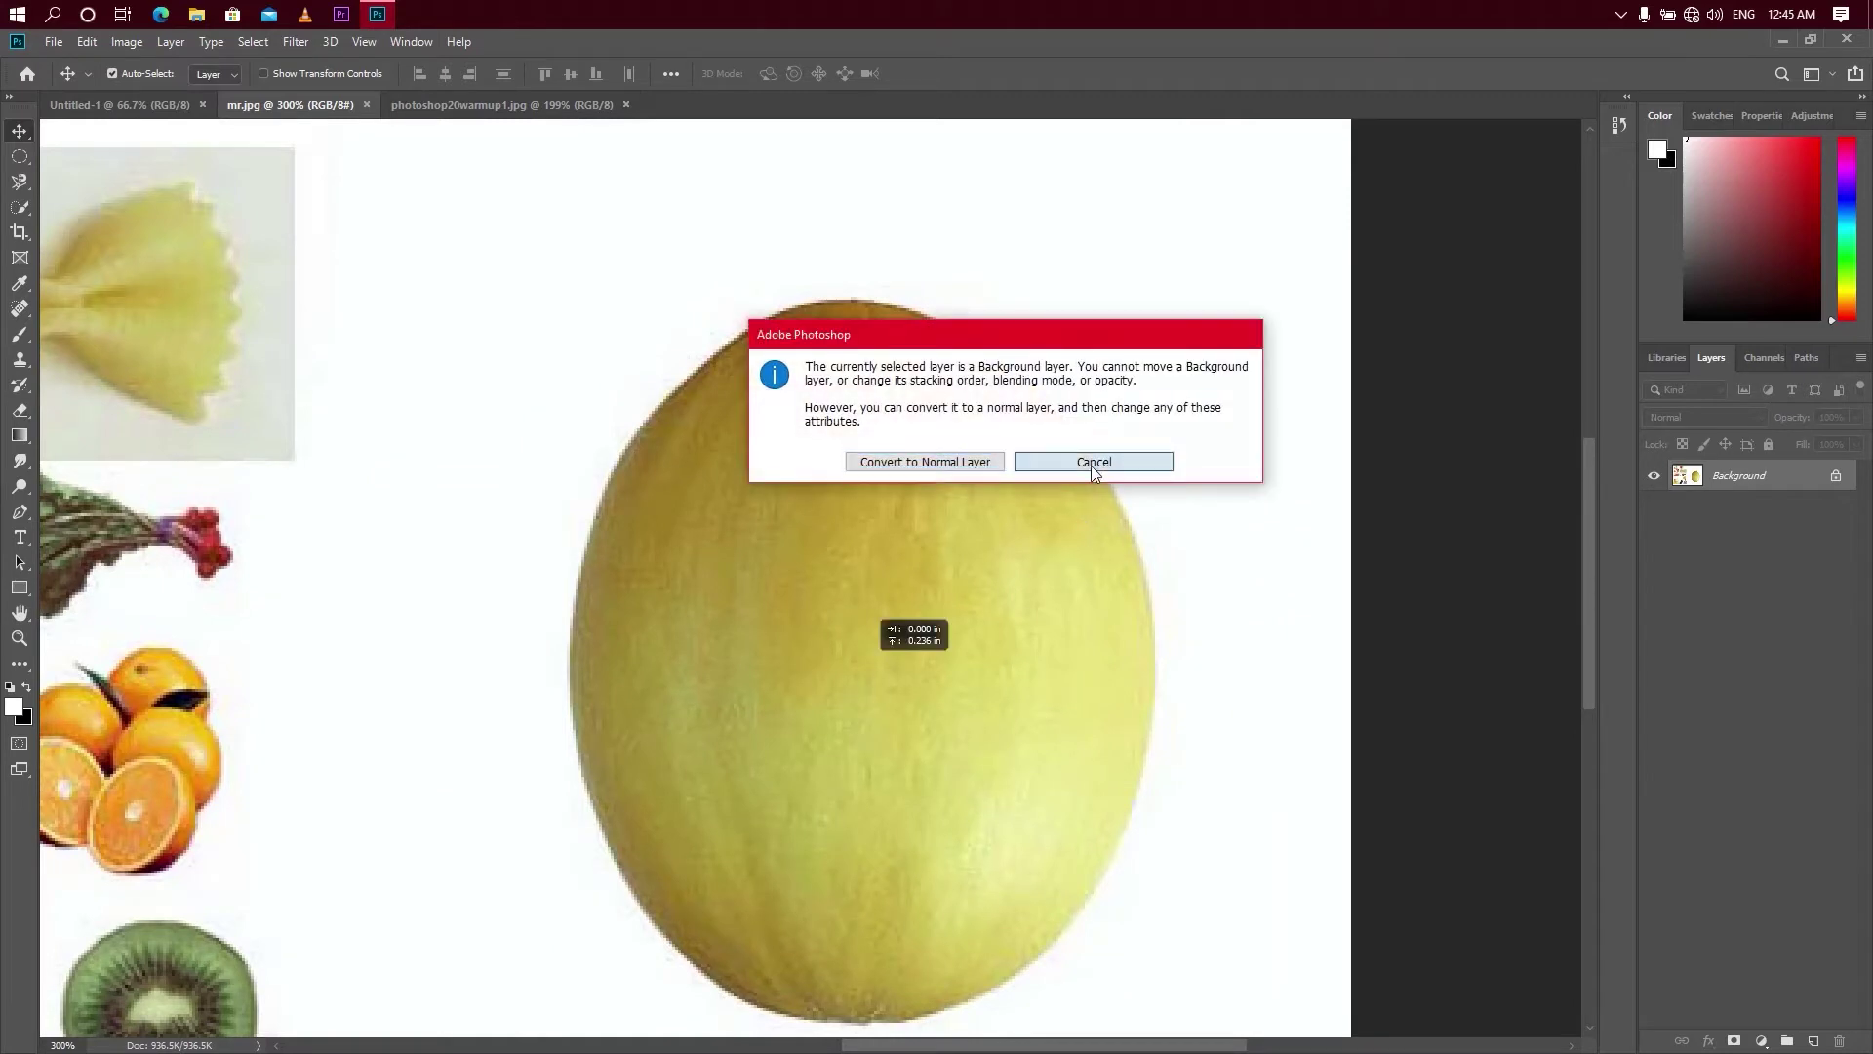
click(1091, 462)
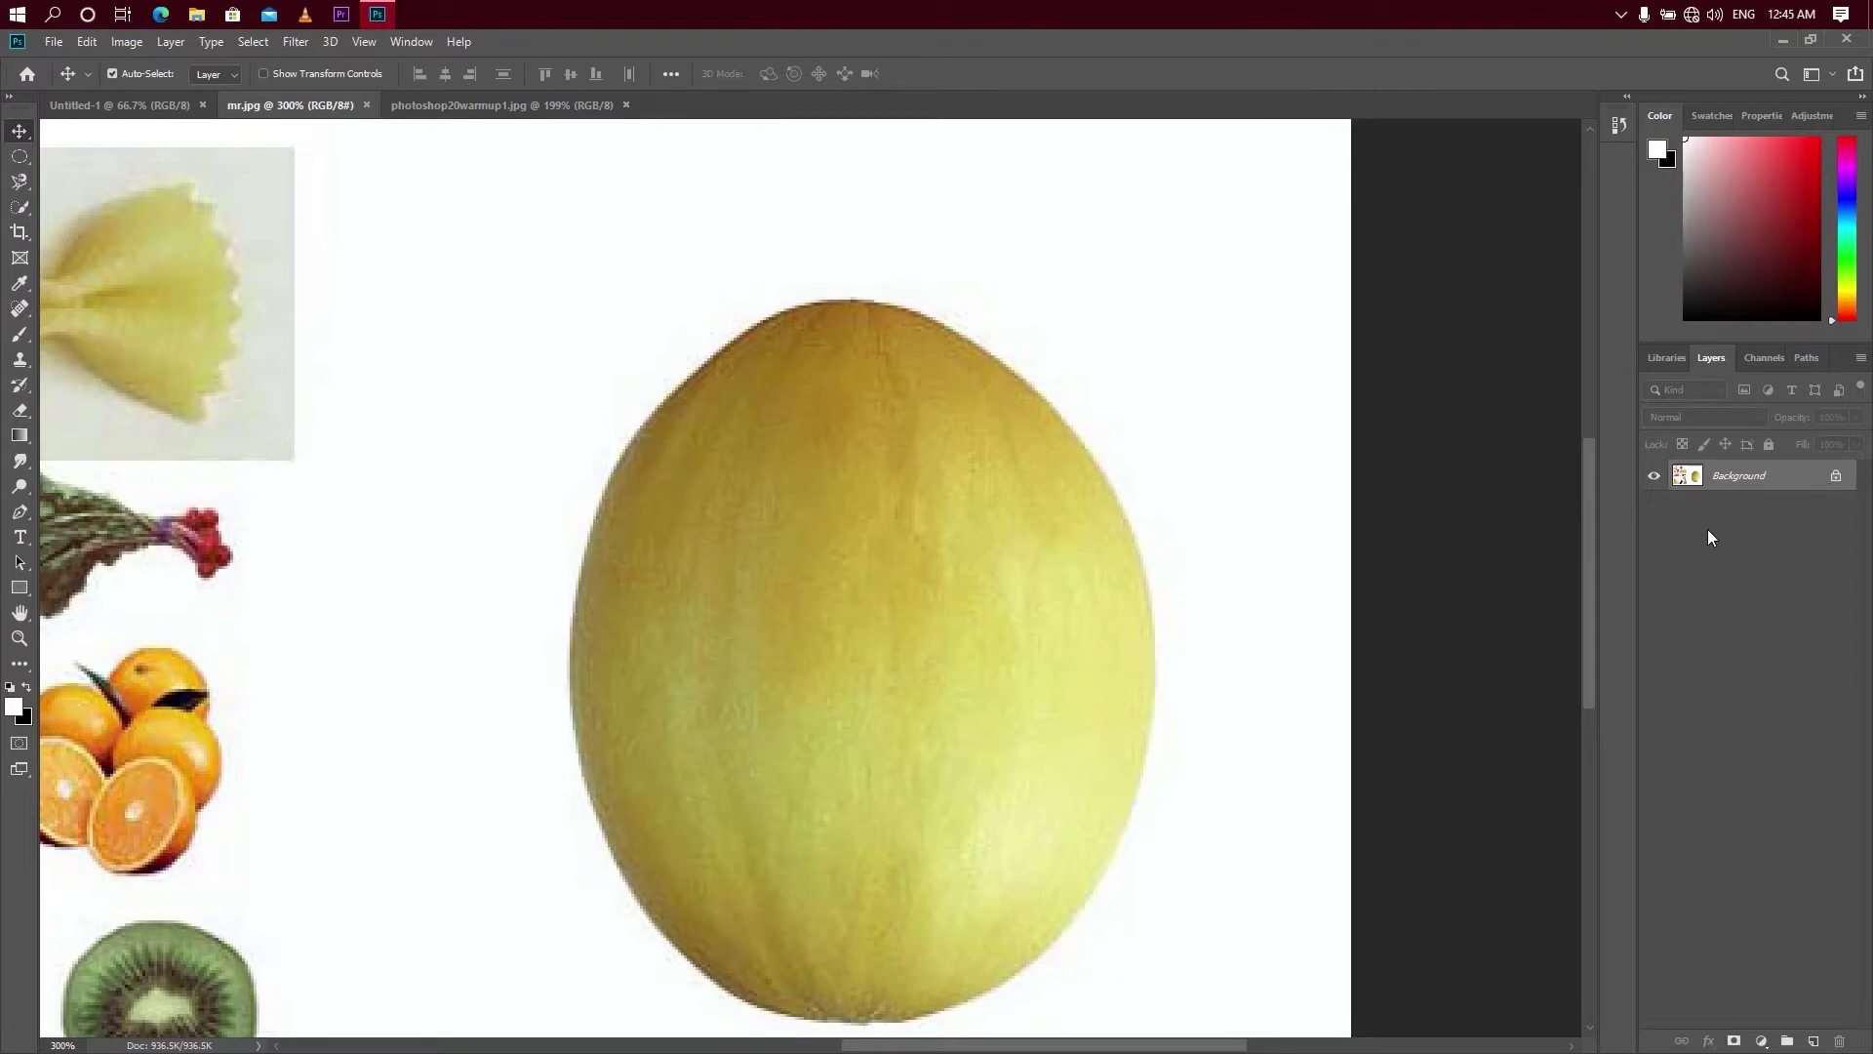
- Convert Background into Layer 0 and test moving it with the Move tool
double_click(1809, 484)
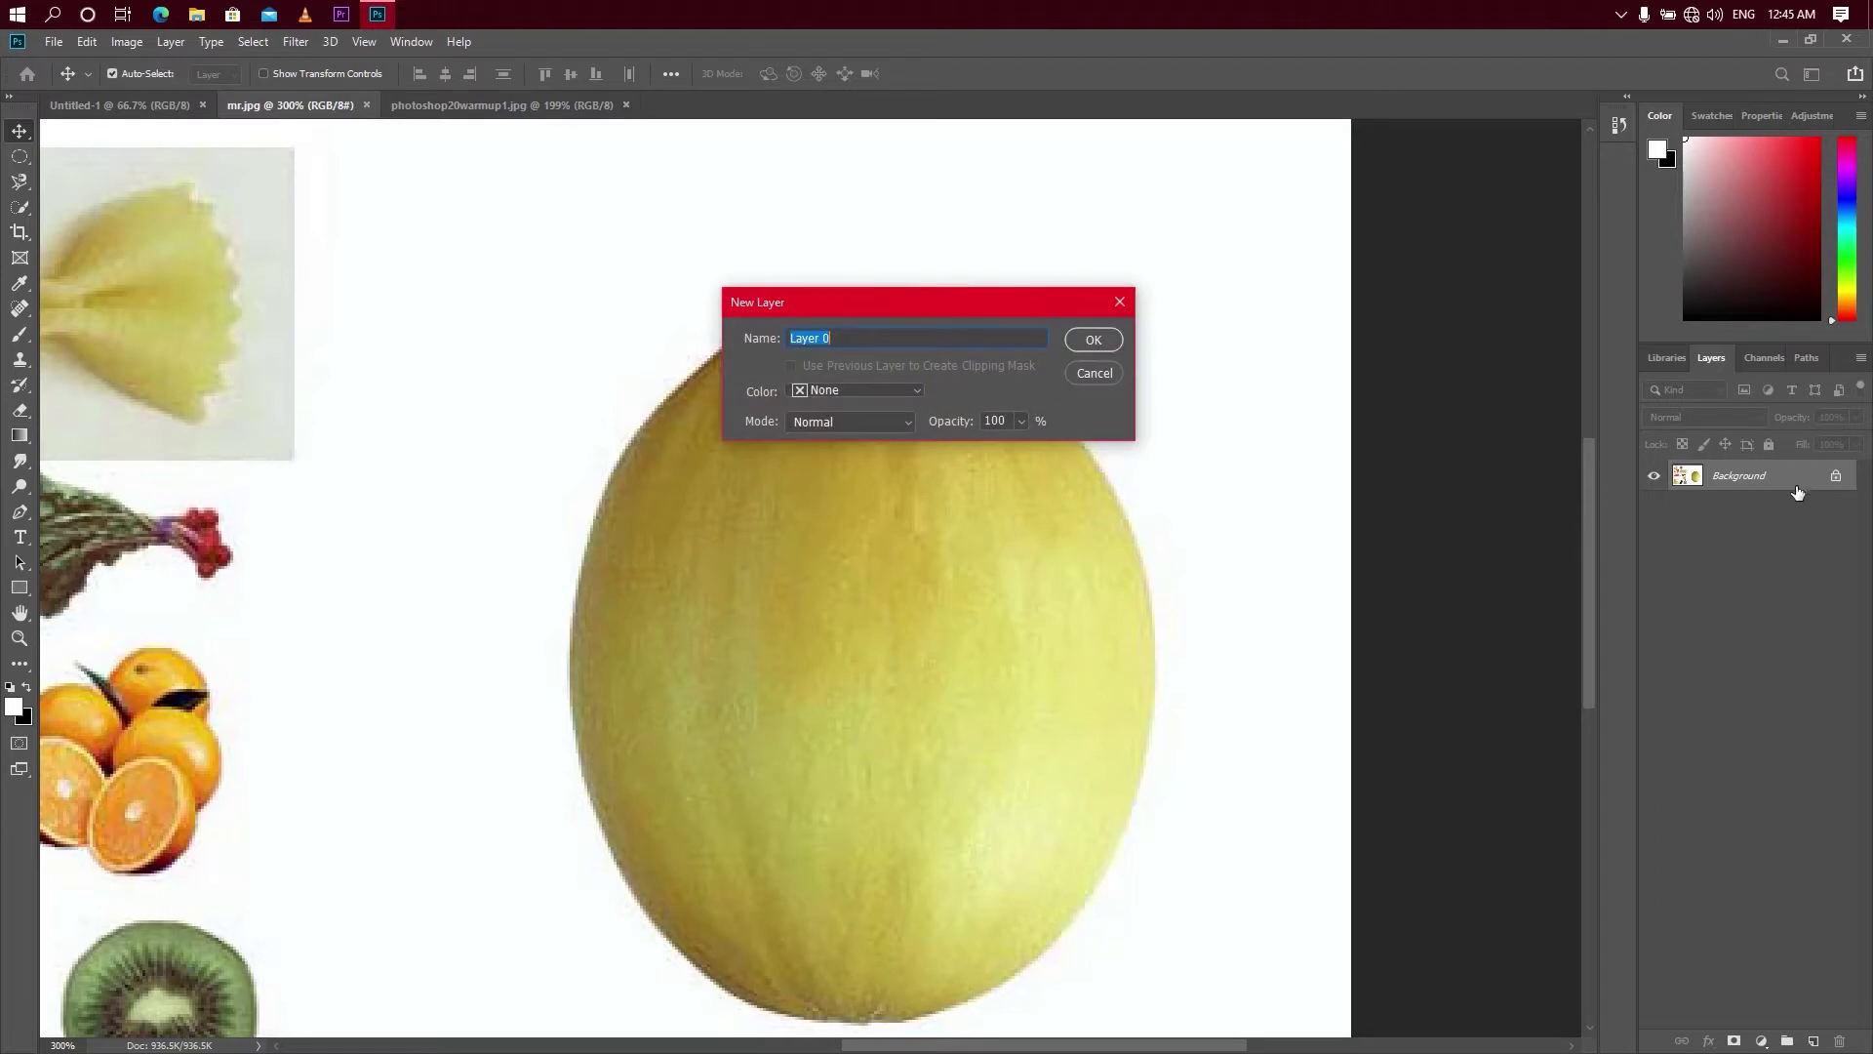
click(1102, 339)
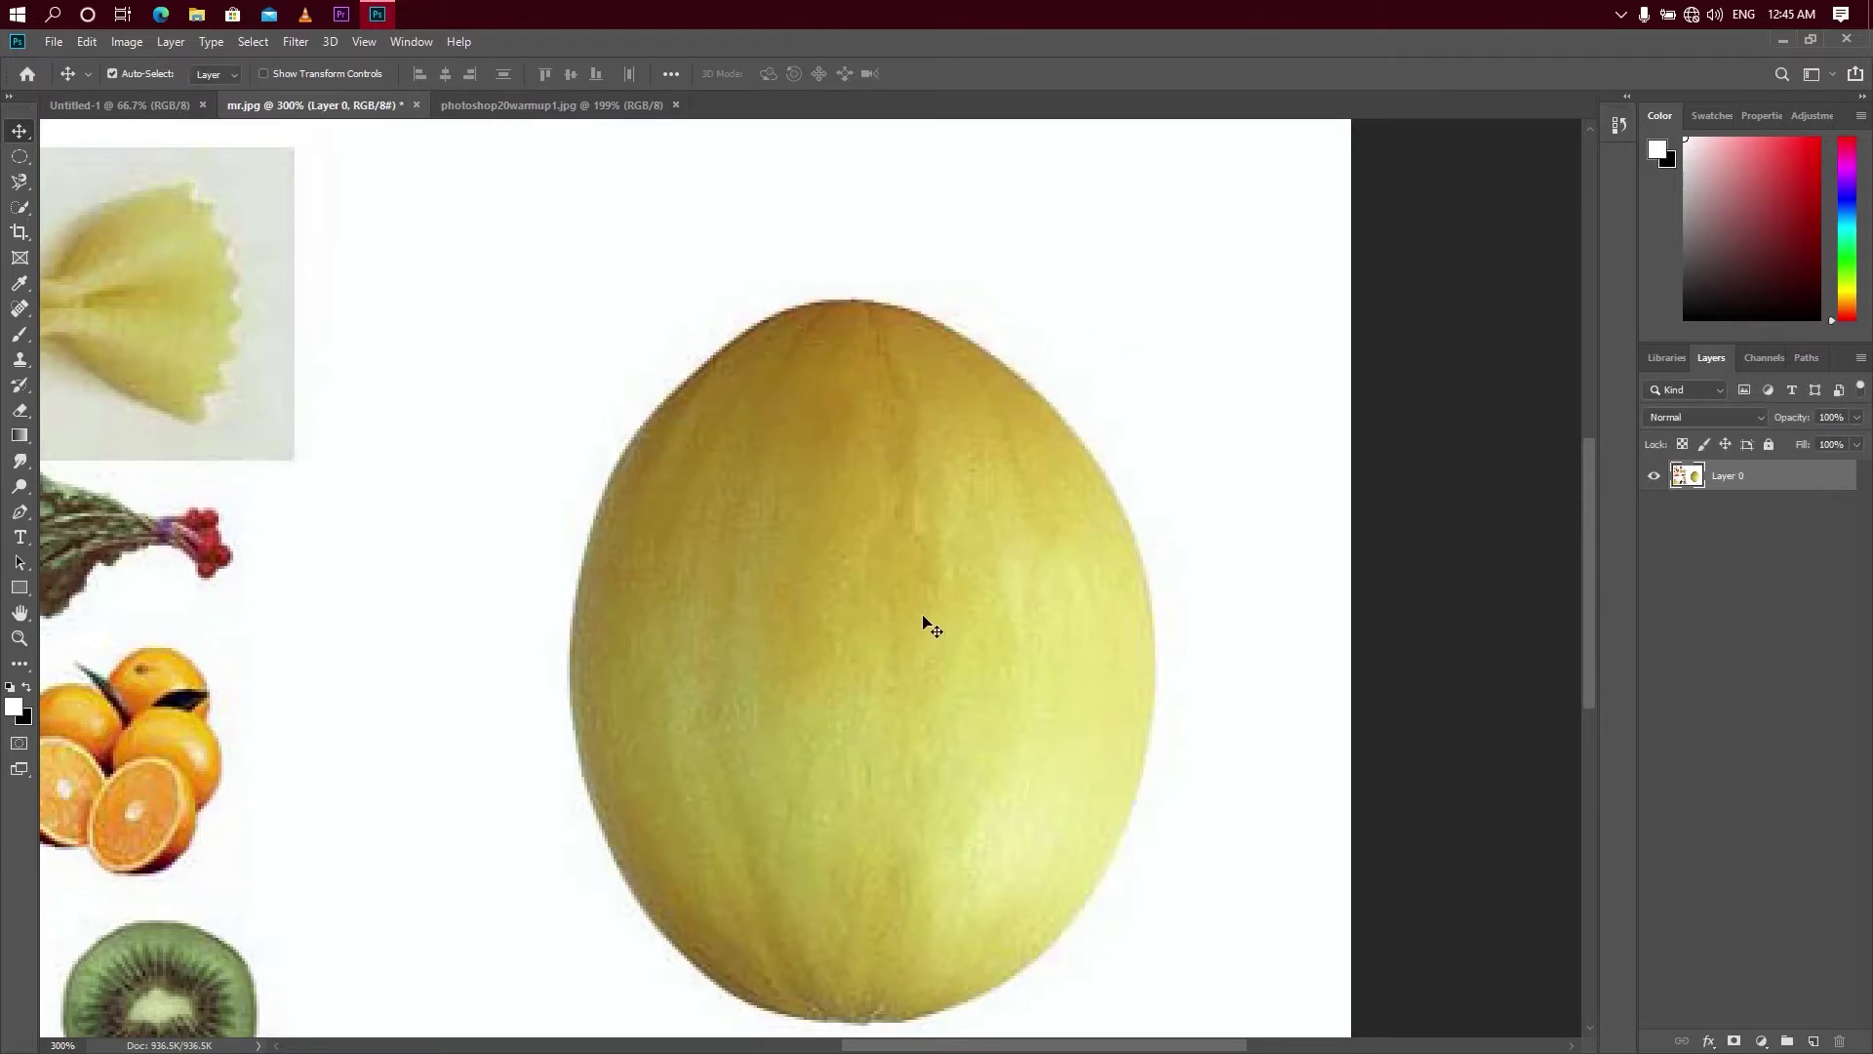
drag(652, 763, 671, 681)
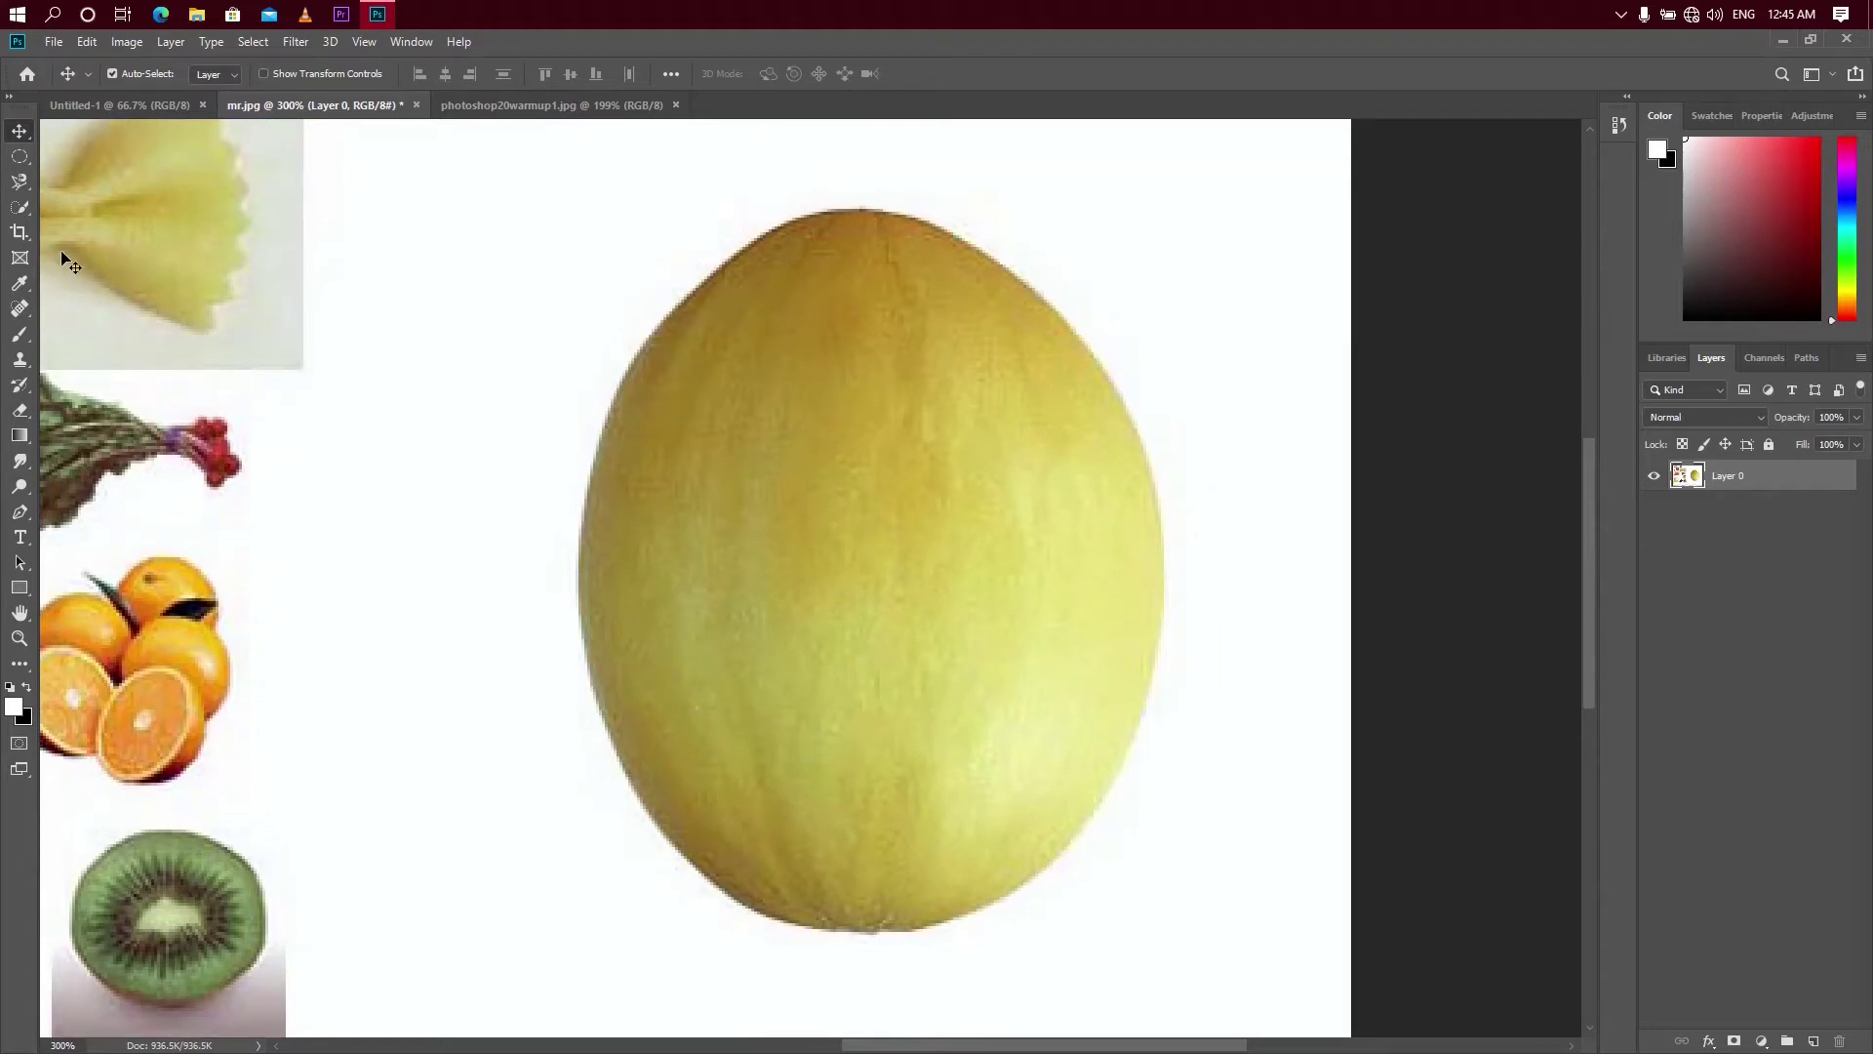
key(ctrl)
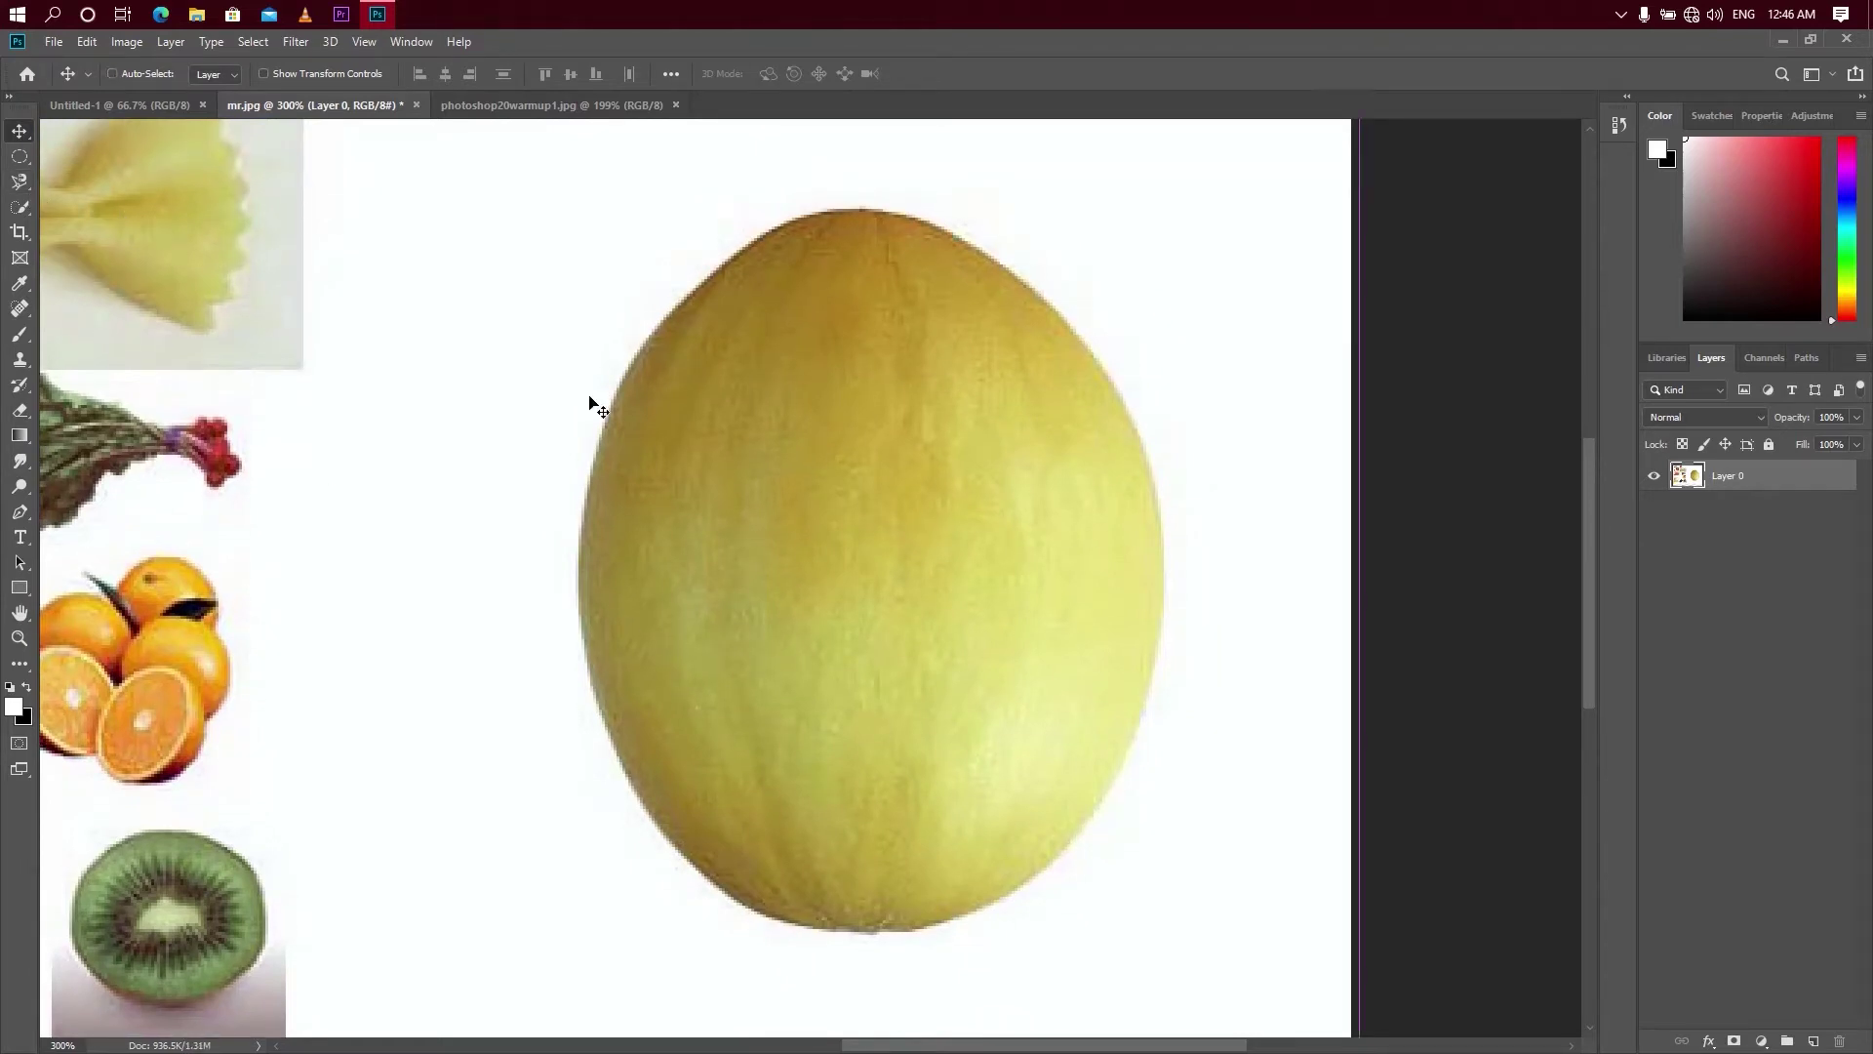
scroll(591, 402, down, 3)
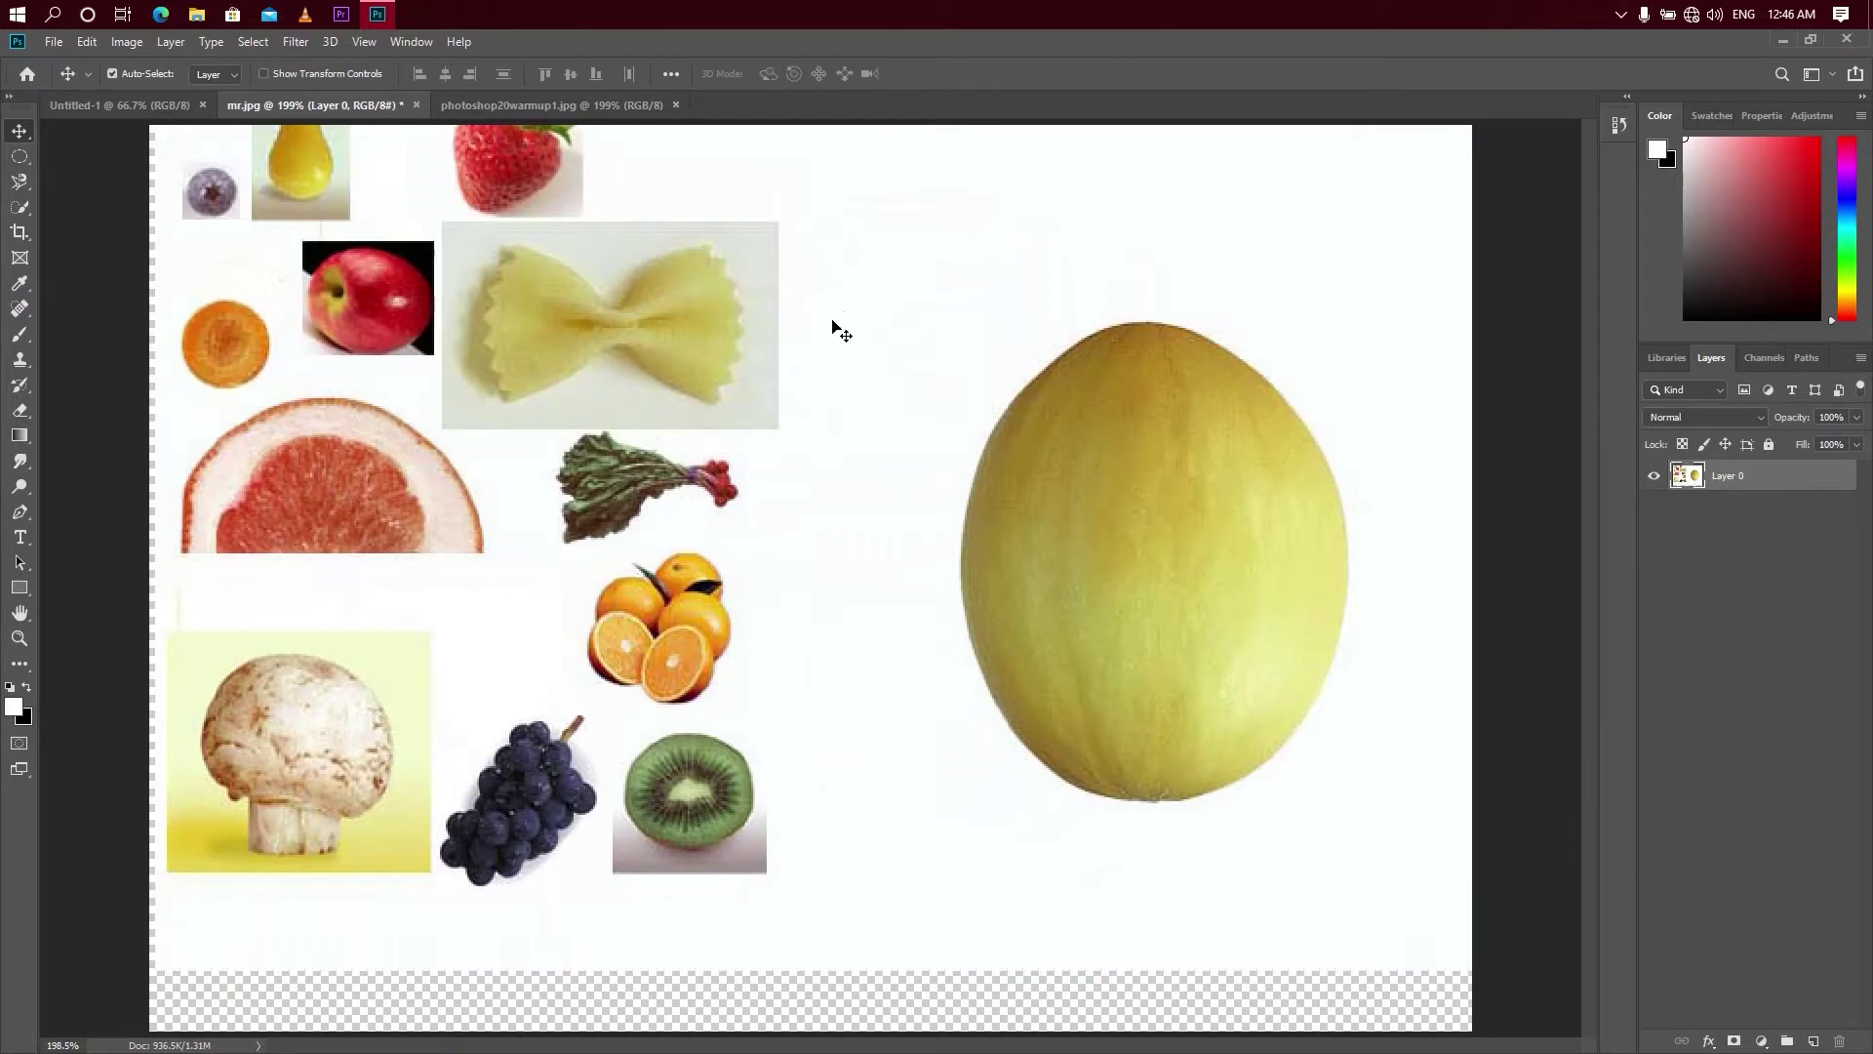
drag(896, 340, 889, 401)
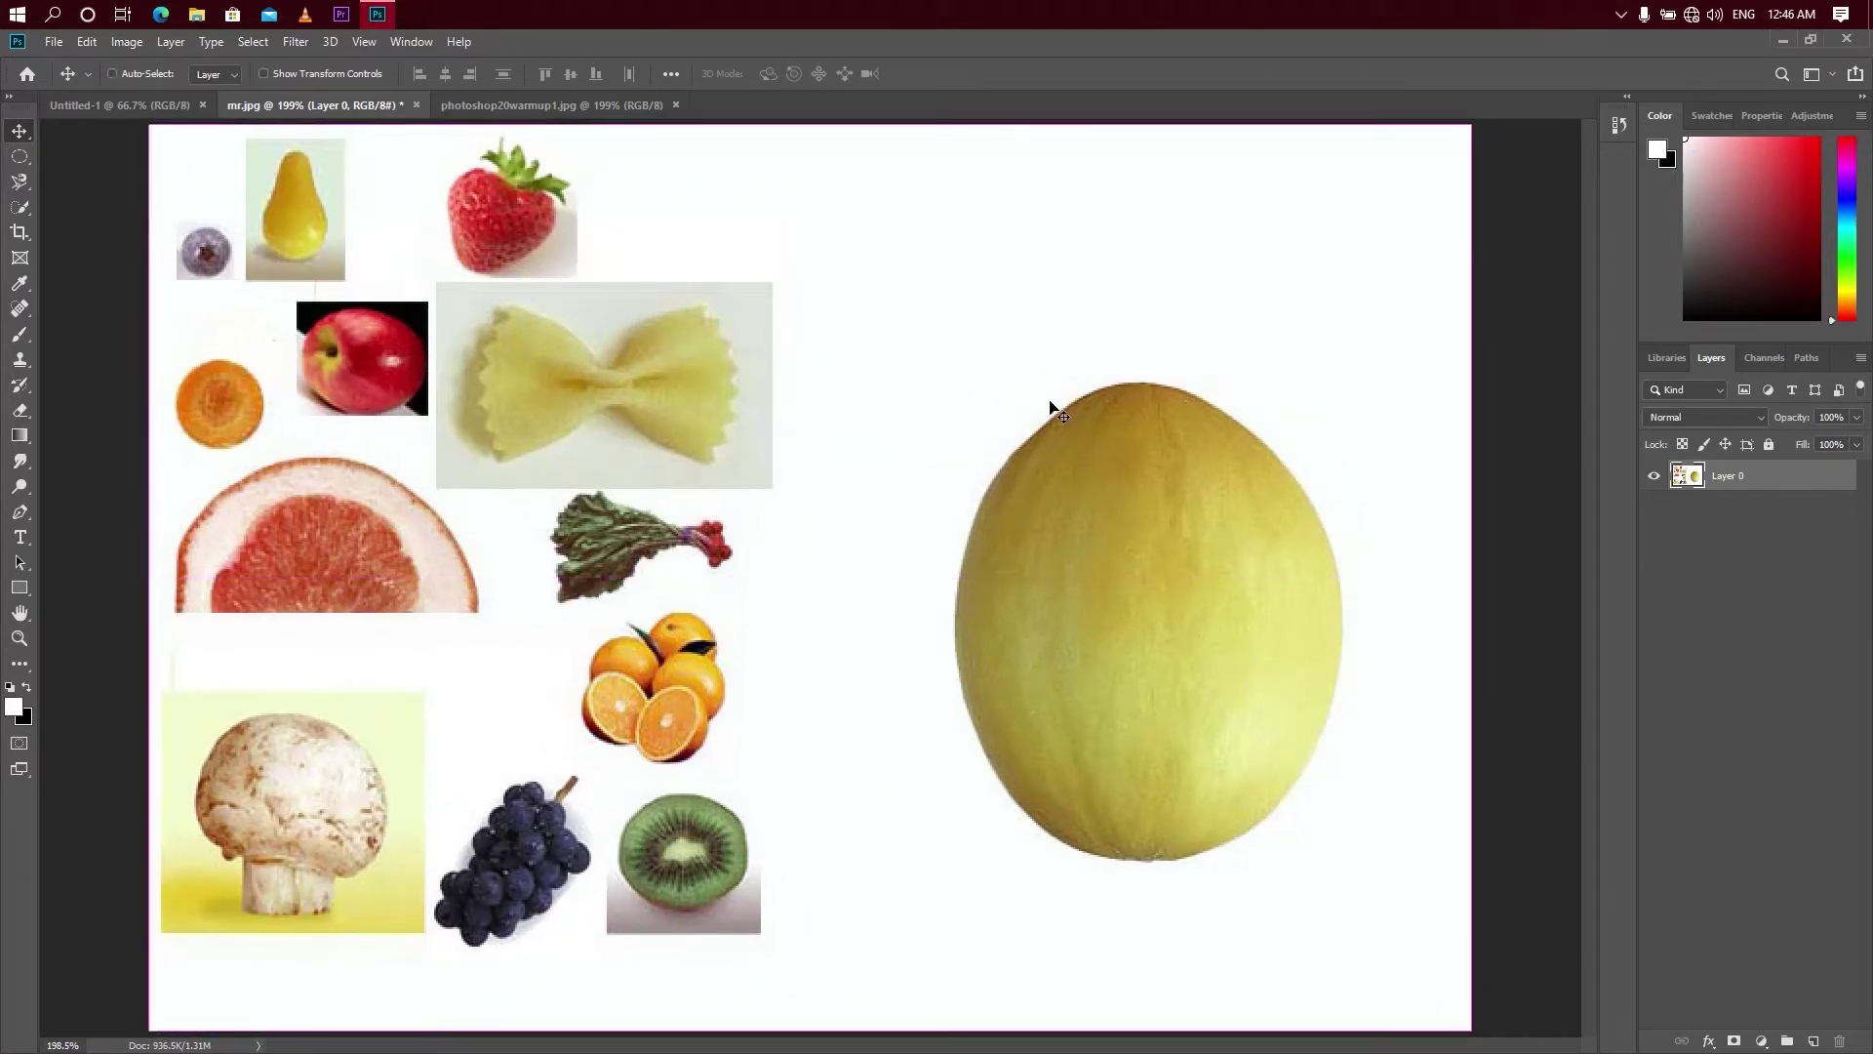
scroll(1053, 410, up, 3)
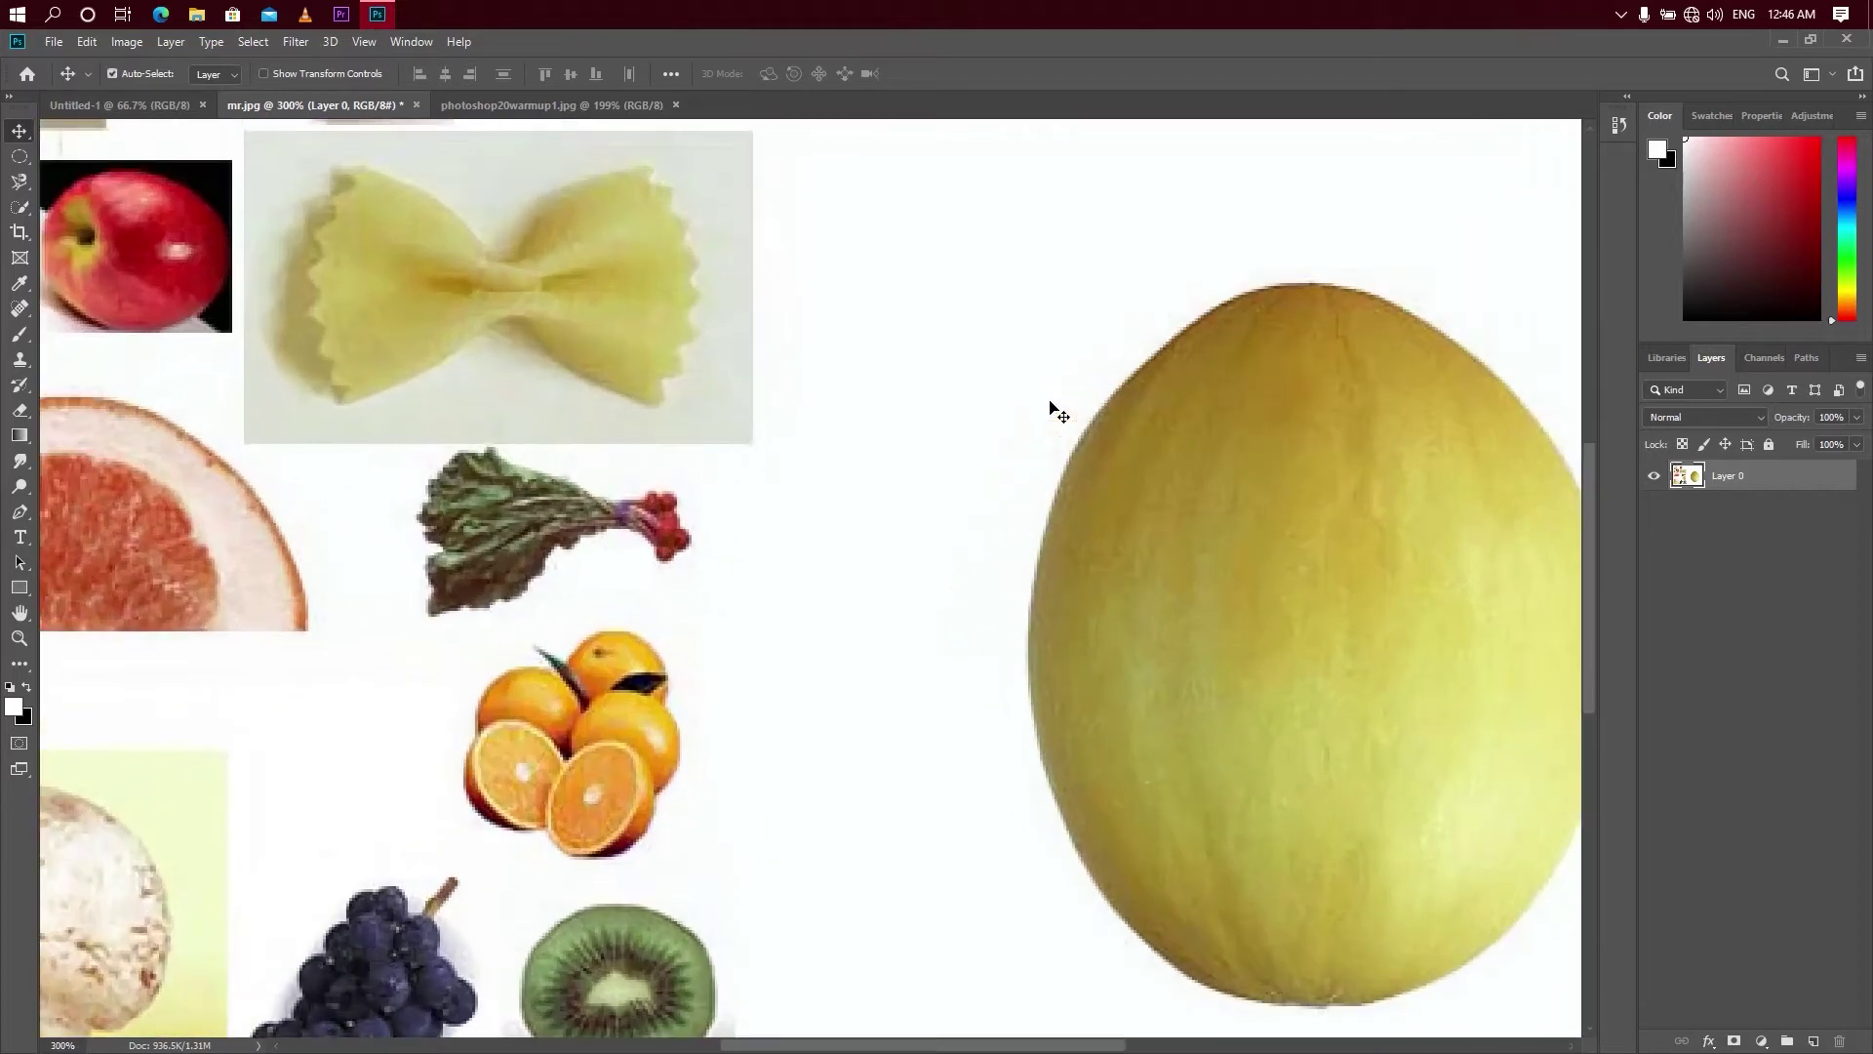
mouse_move(1548, 735)
mouse_down()
mouse_move(1259, 699)
mouse_move(1113, 713)
mouse_up()
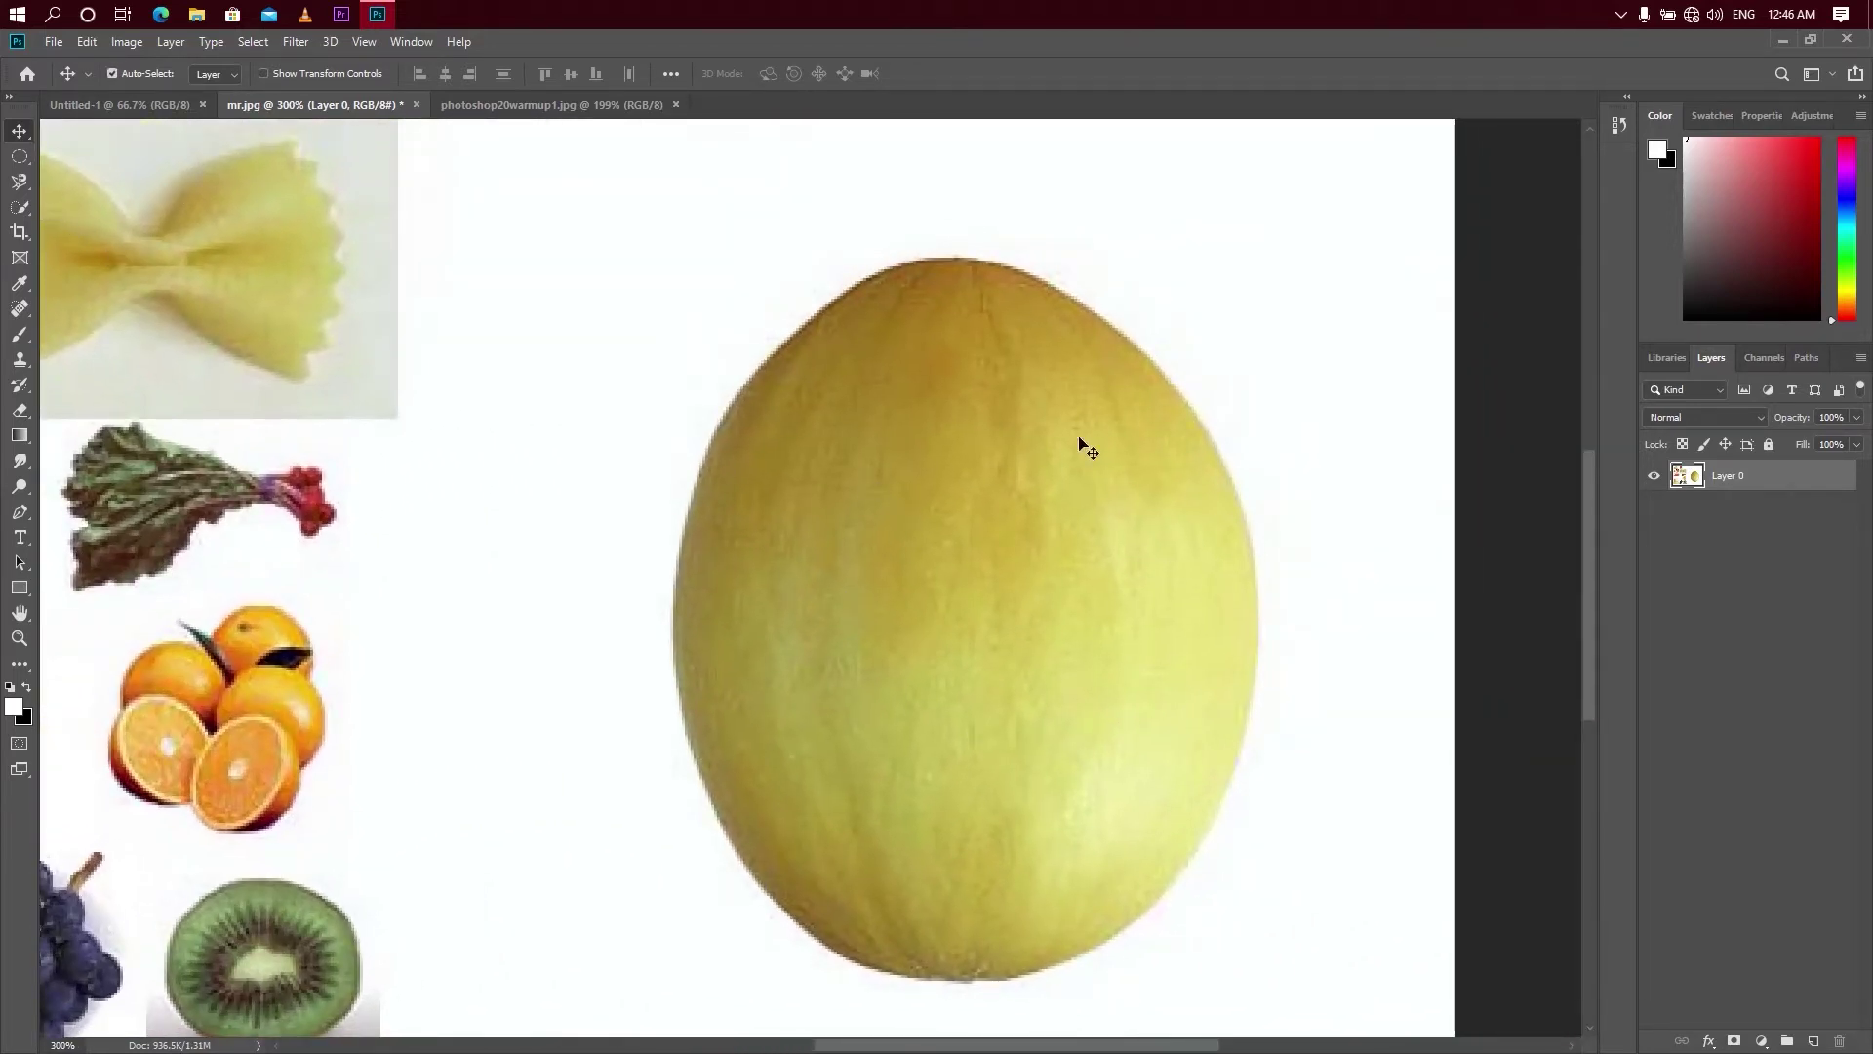
- Draw an elliptical marquee selection over the right half of the melon
click(20, 161)
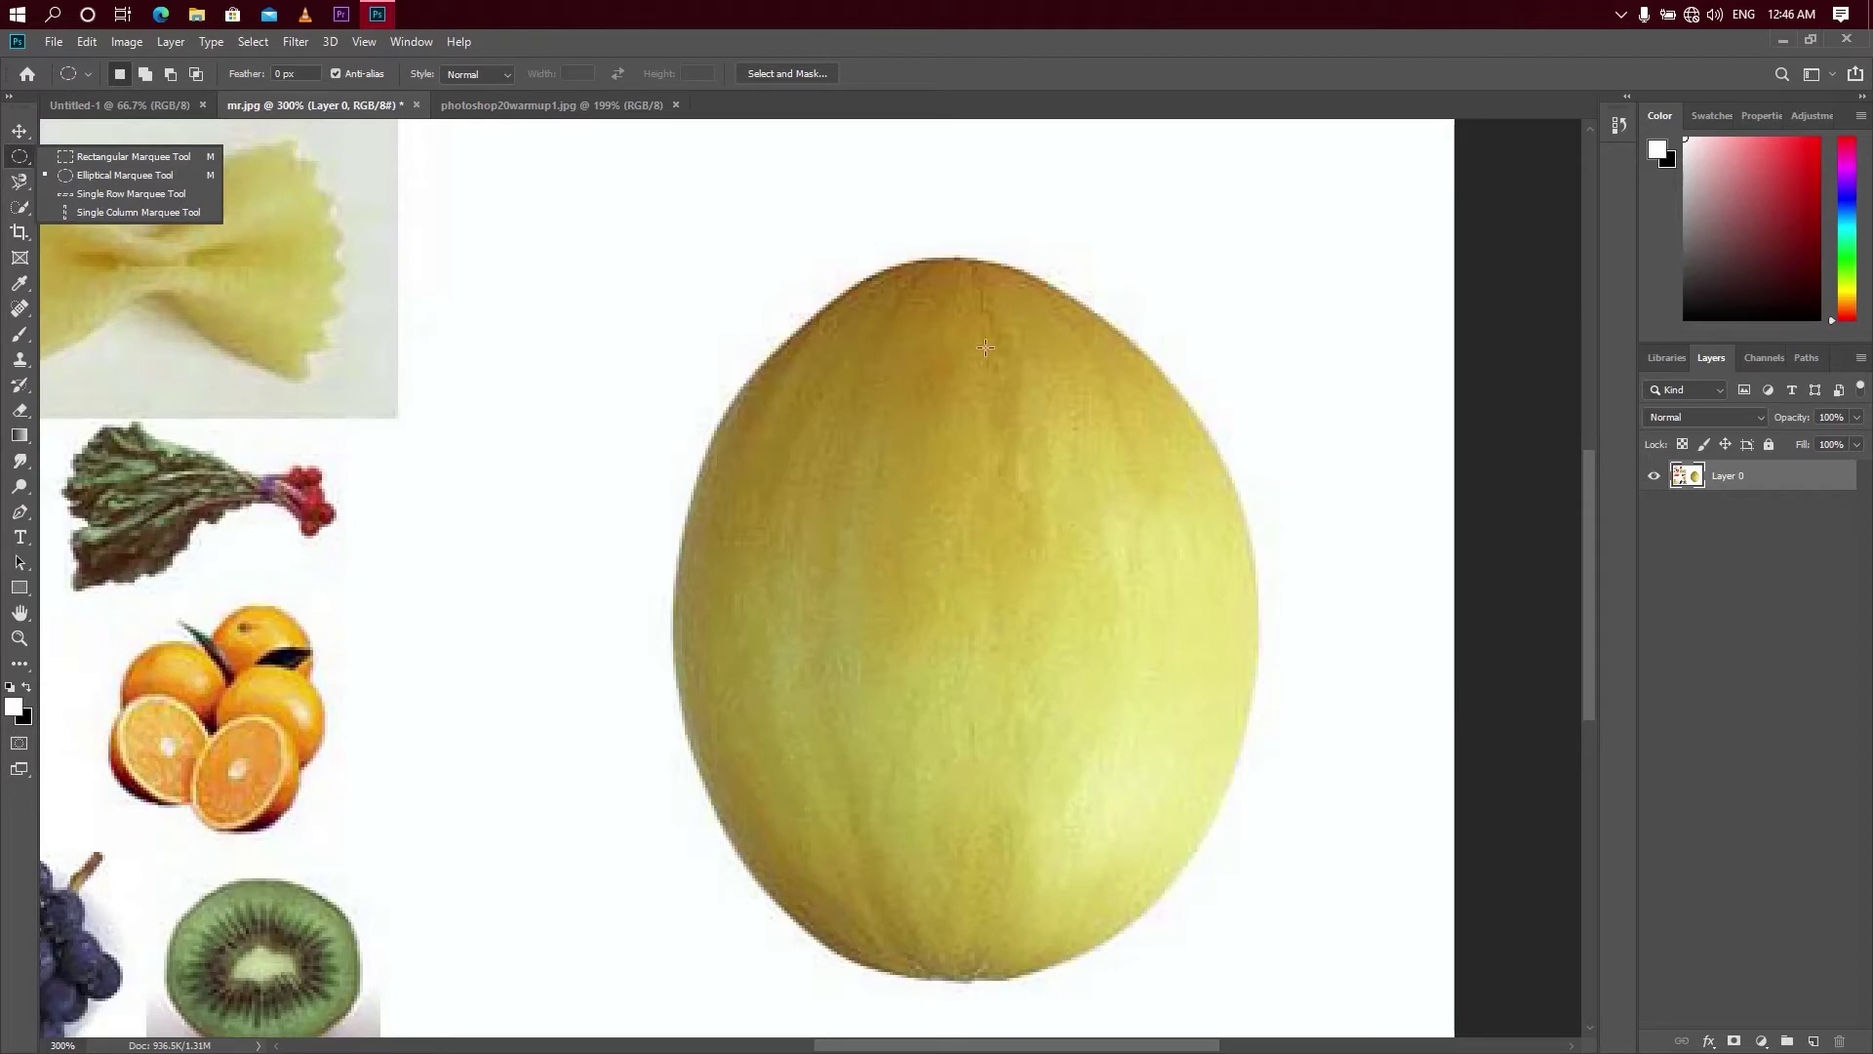
click(106, 179)
drag(860, 260, 1317, 968)
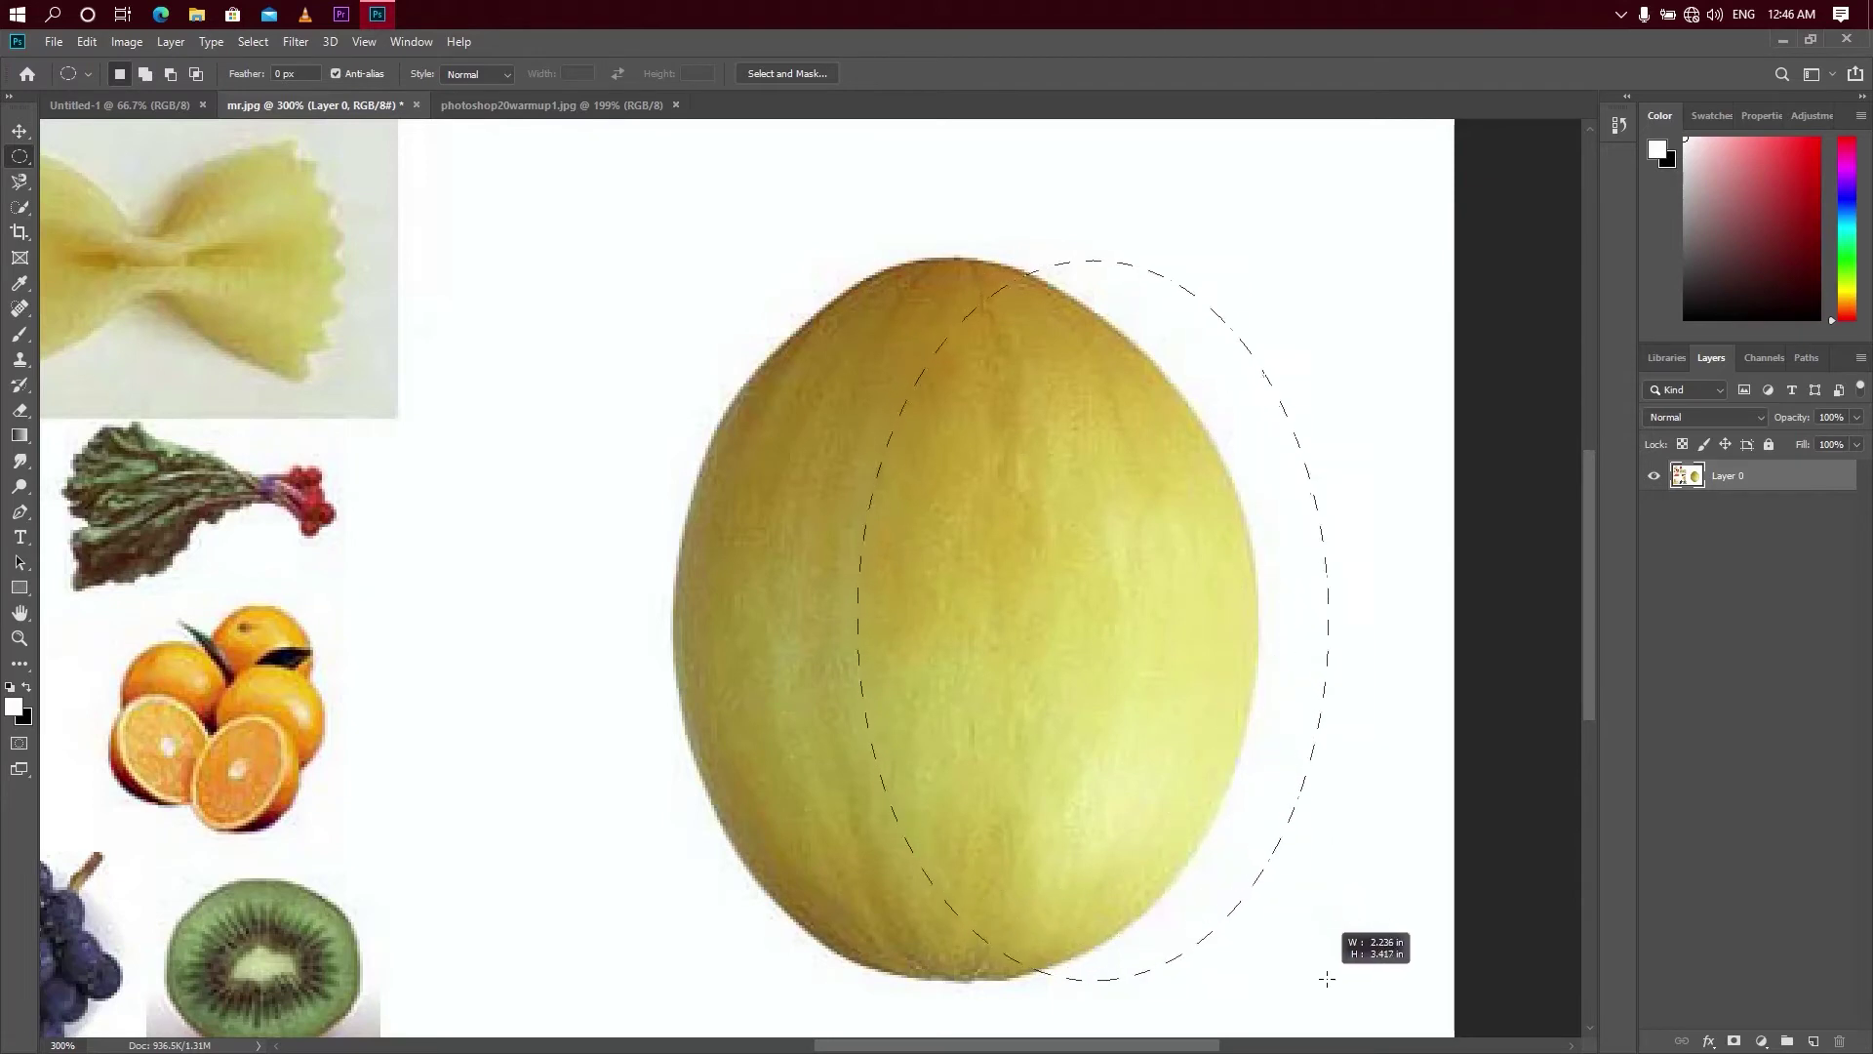
drag(1317, 968, 1330, 980)
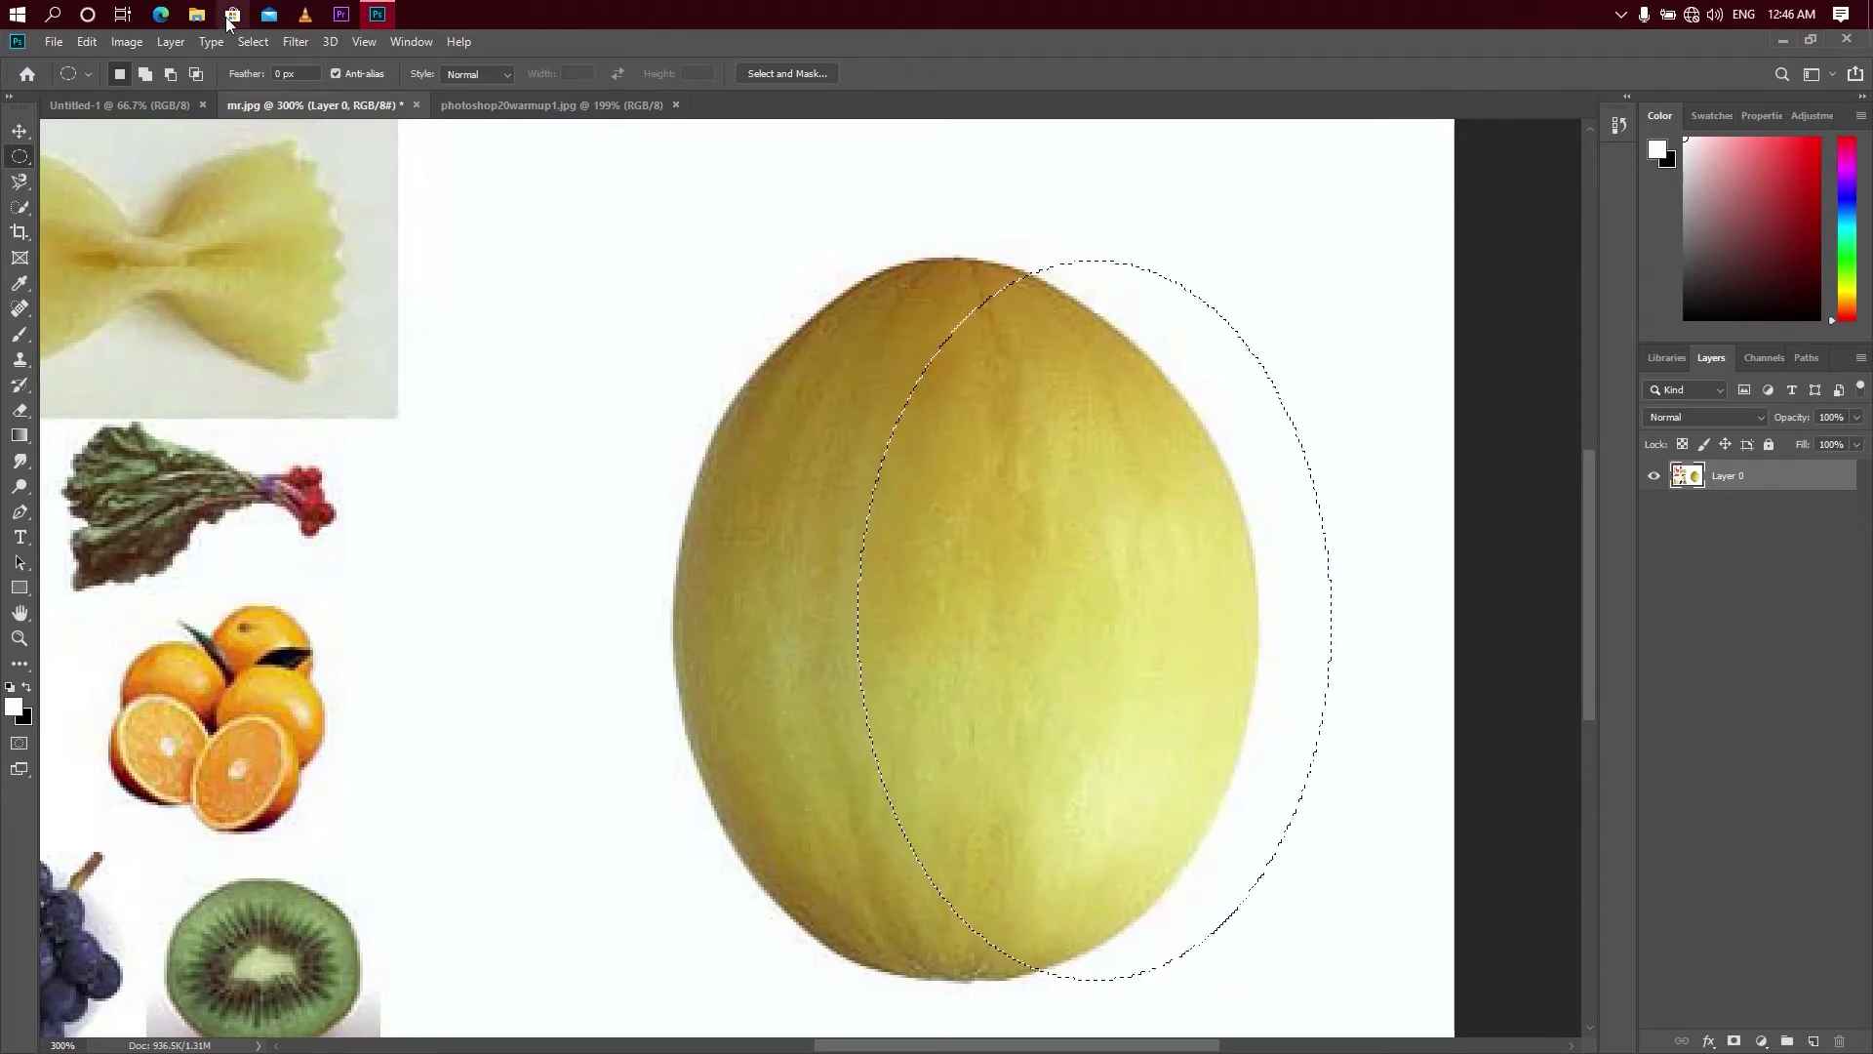
click(250, 43)
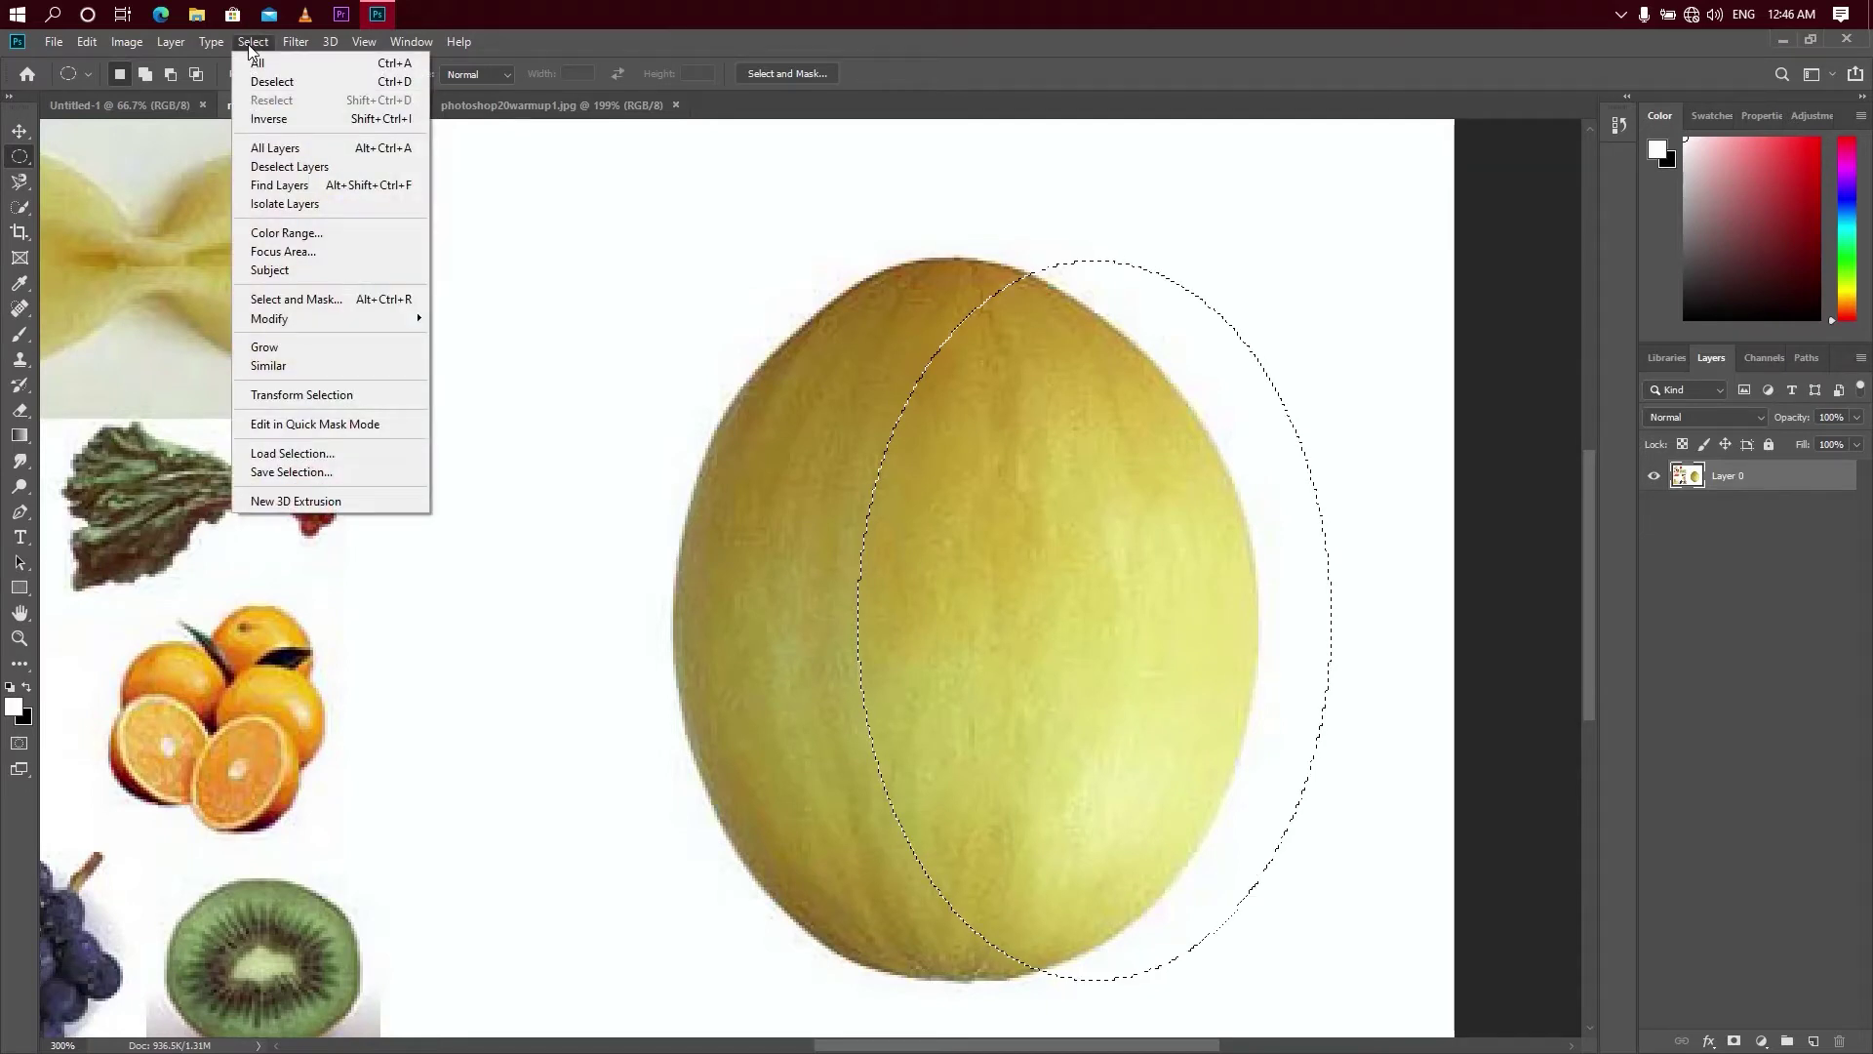
click(302, 394)
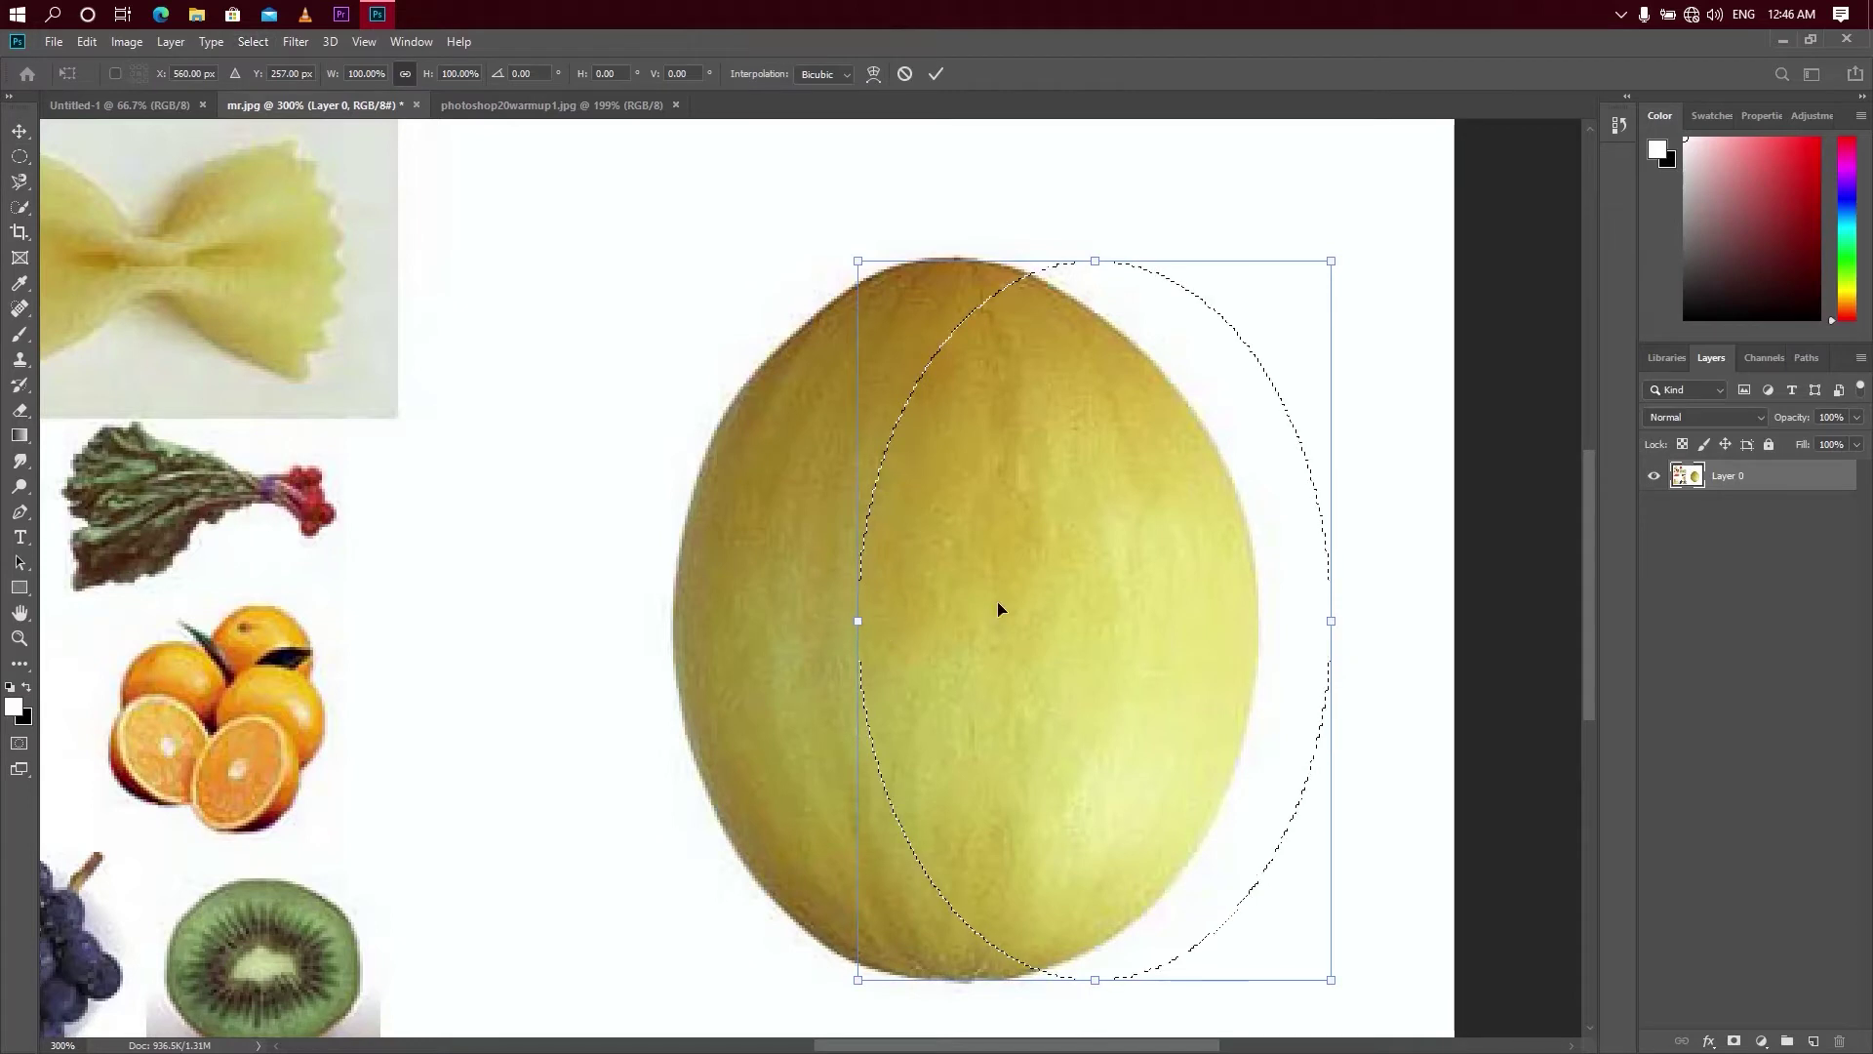
mouse_move(999, 611)
mouse_down()
mouse_move(882, 593)
mouse_move(933, 601)
mouse_up()
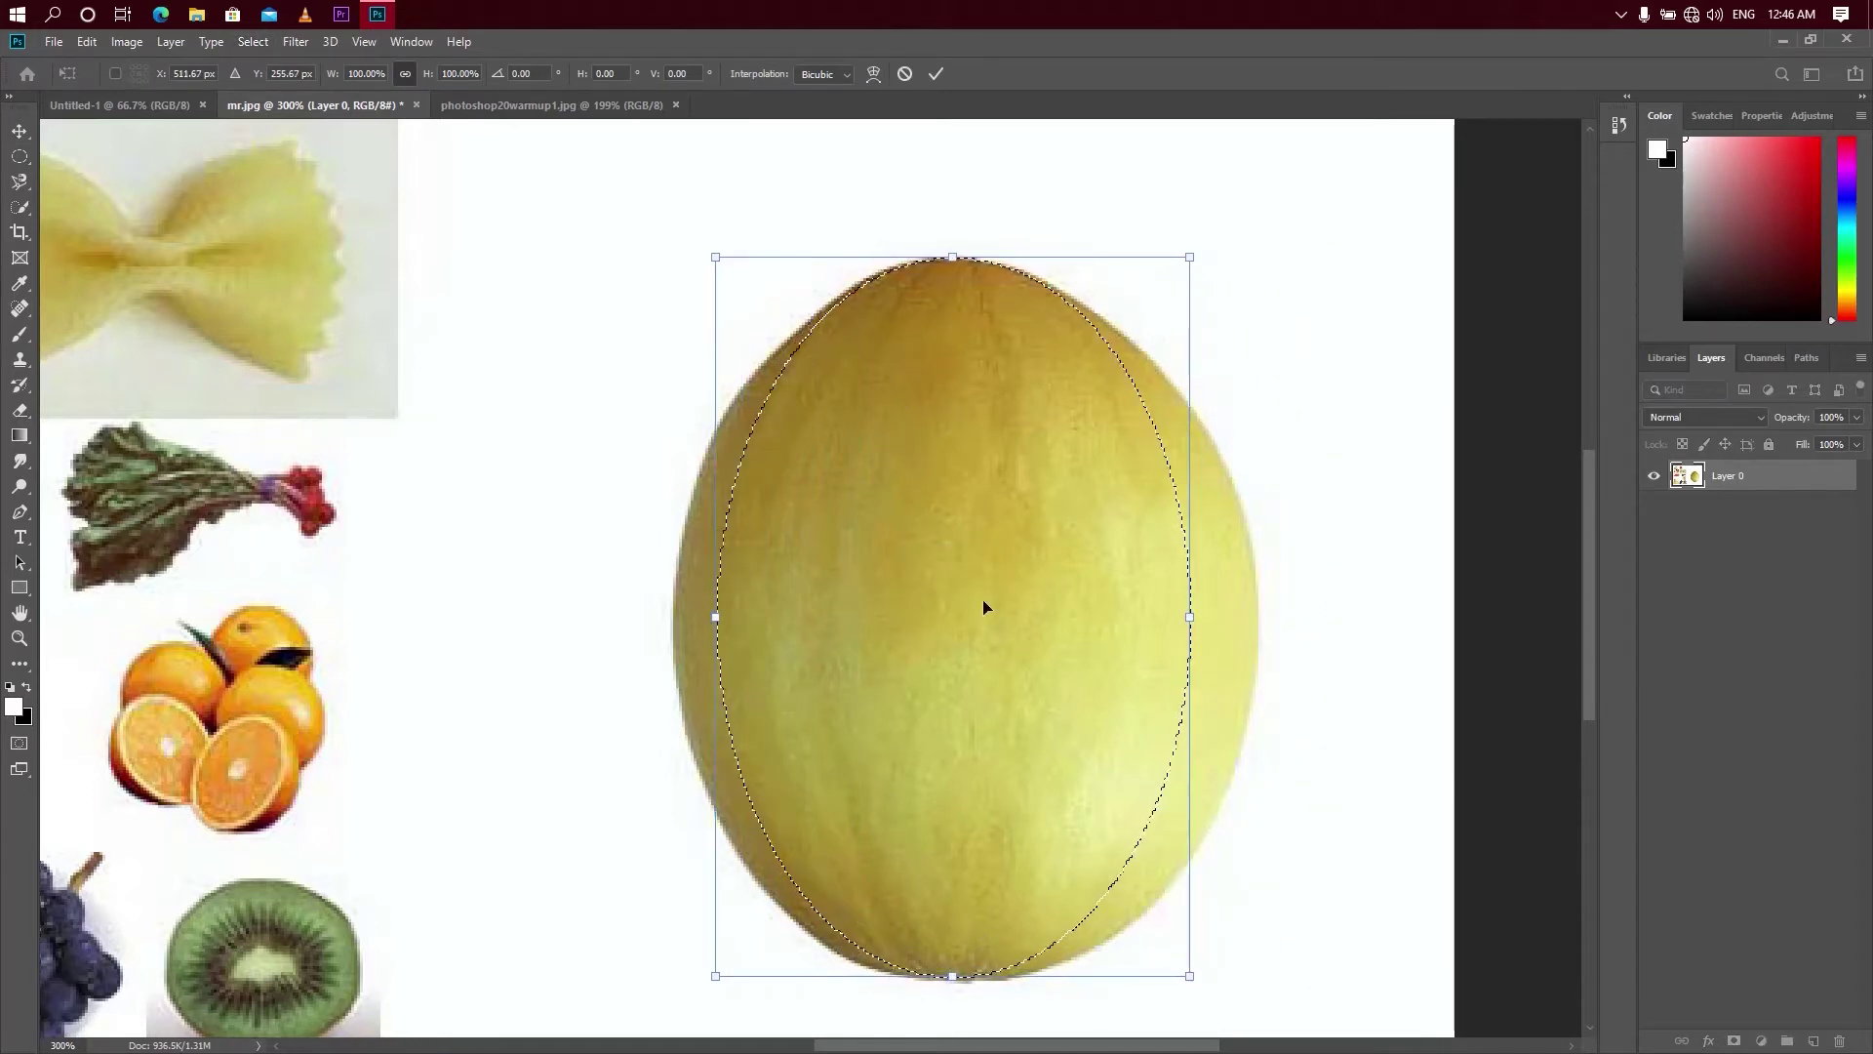
drag(1189, 617, 1243, 618)
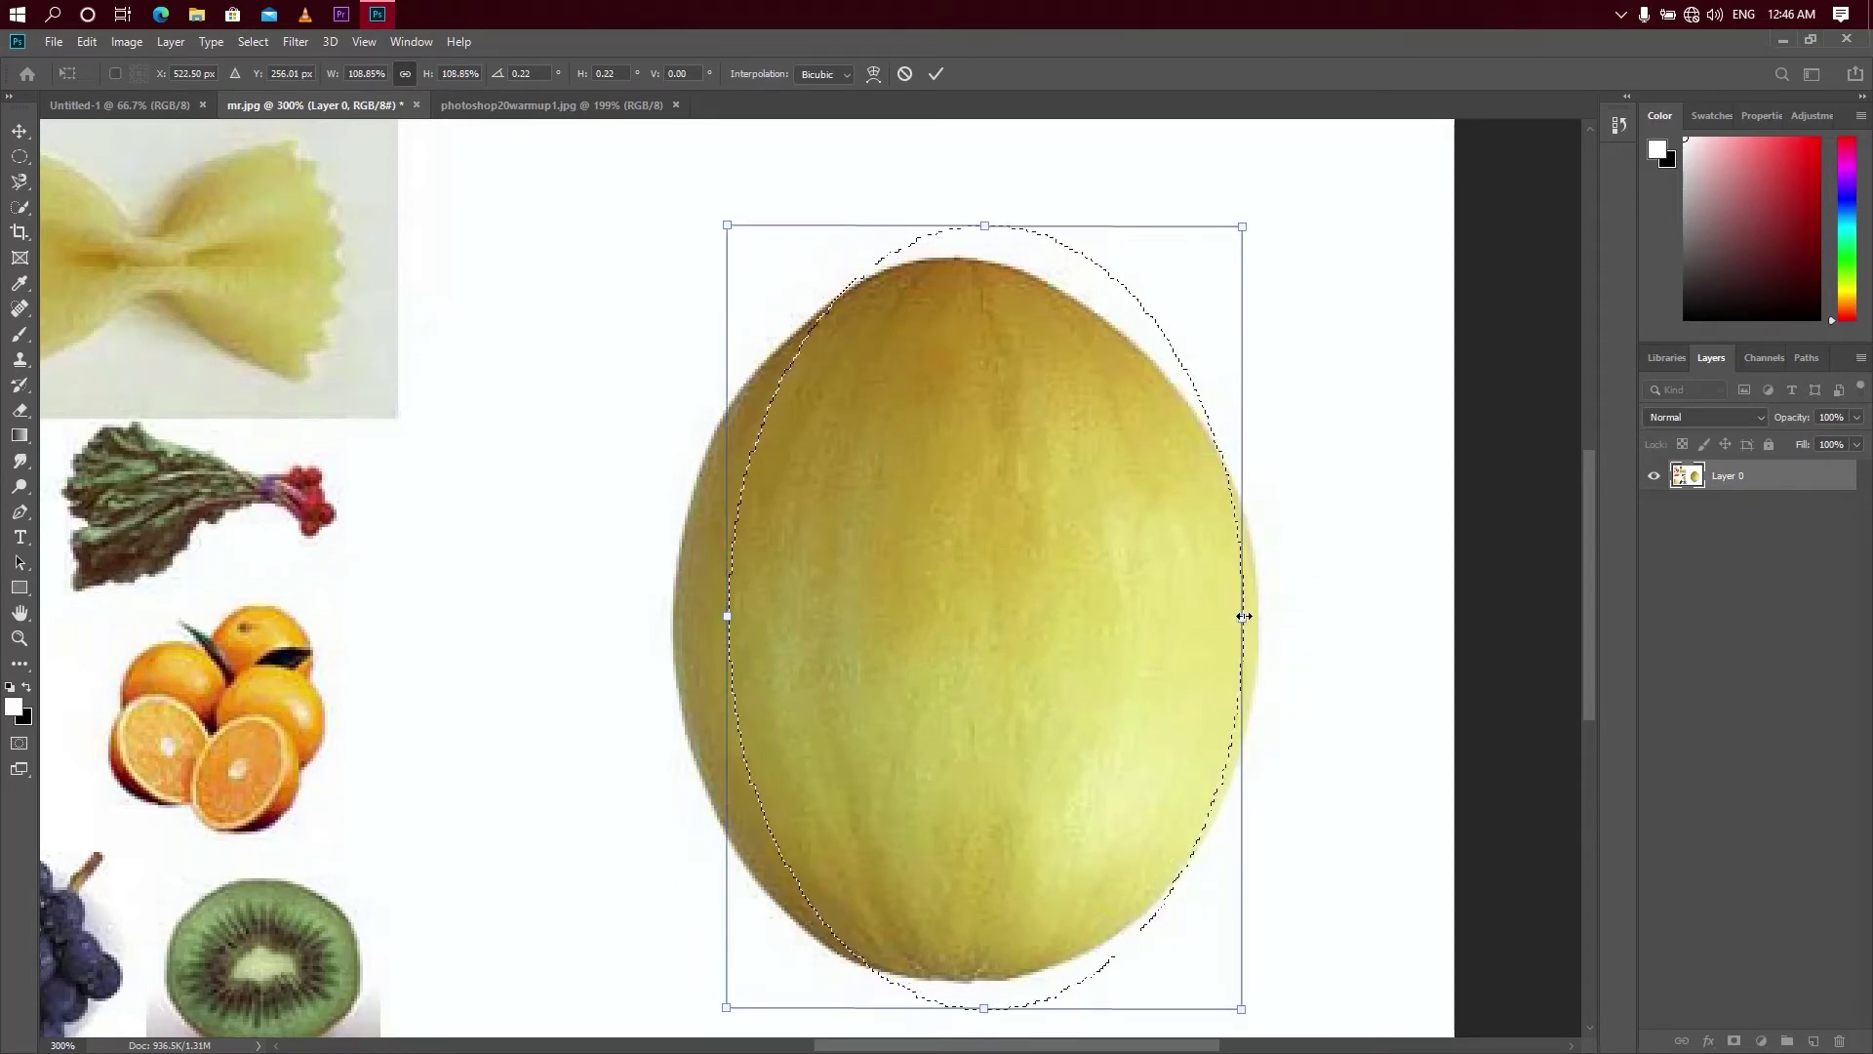
drag(984, 226, 984, 257)
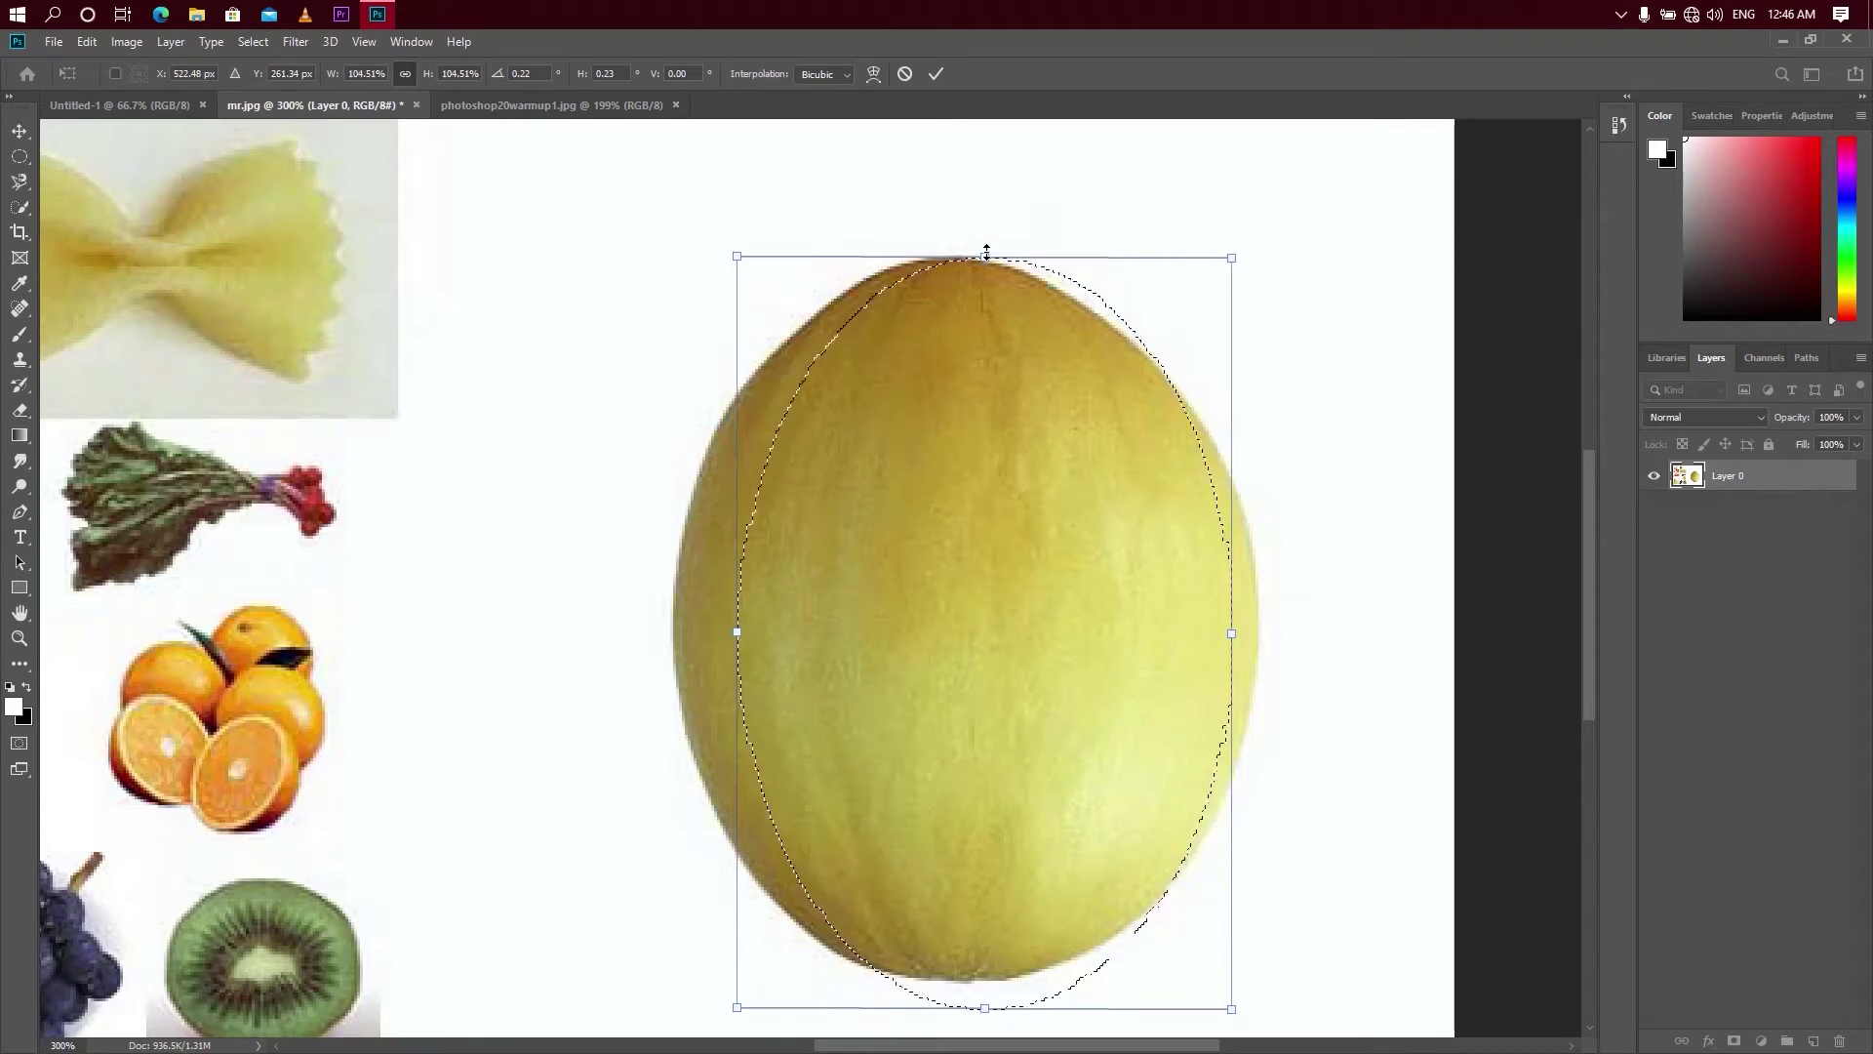
drag(736, 632, 708, 630)
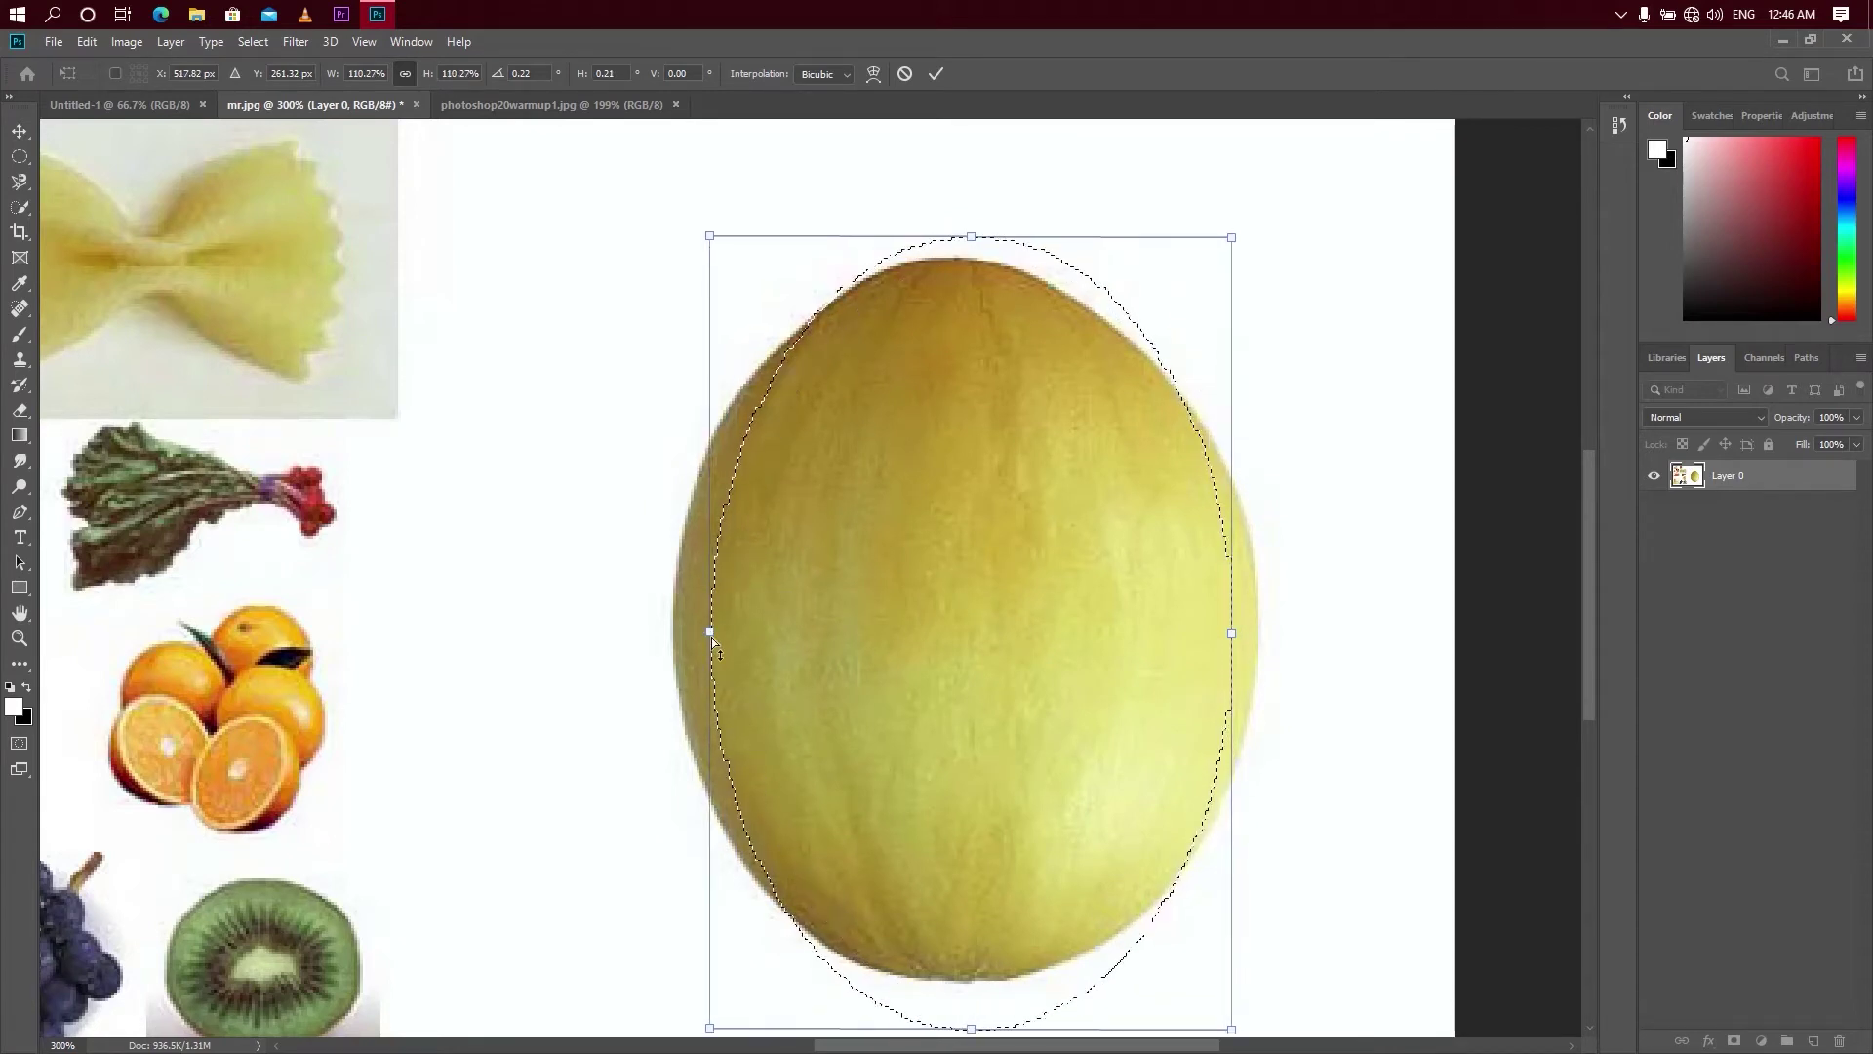
drag(708, 635, 692, 632)
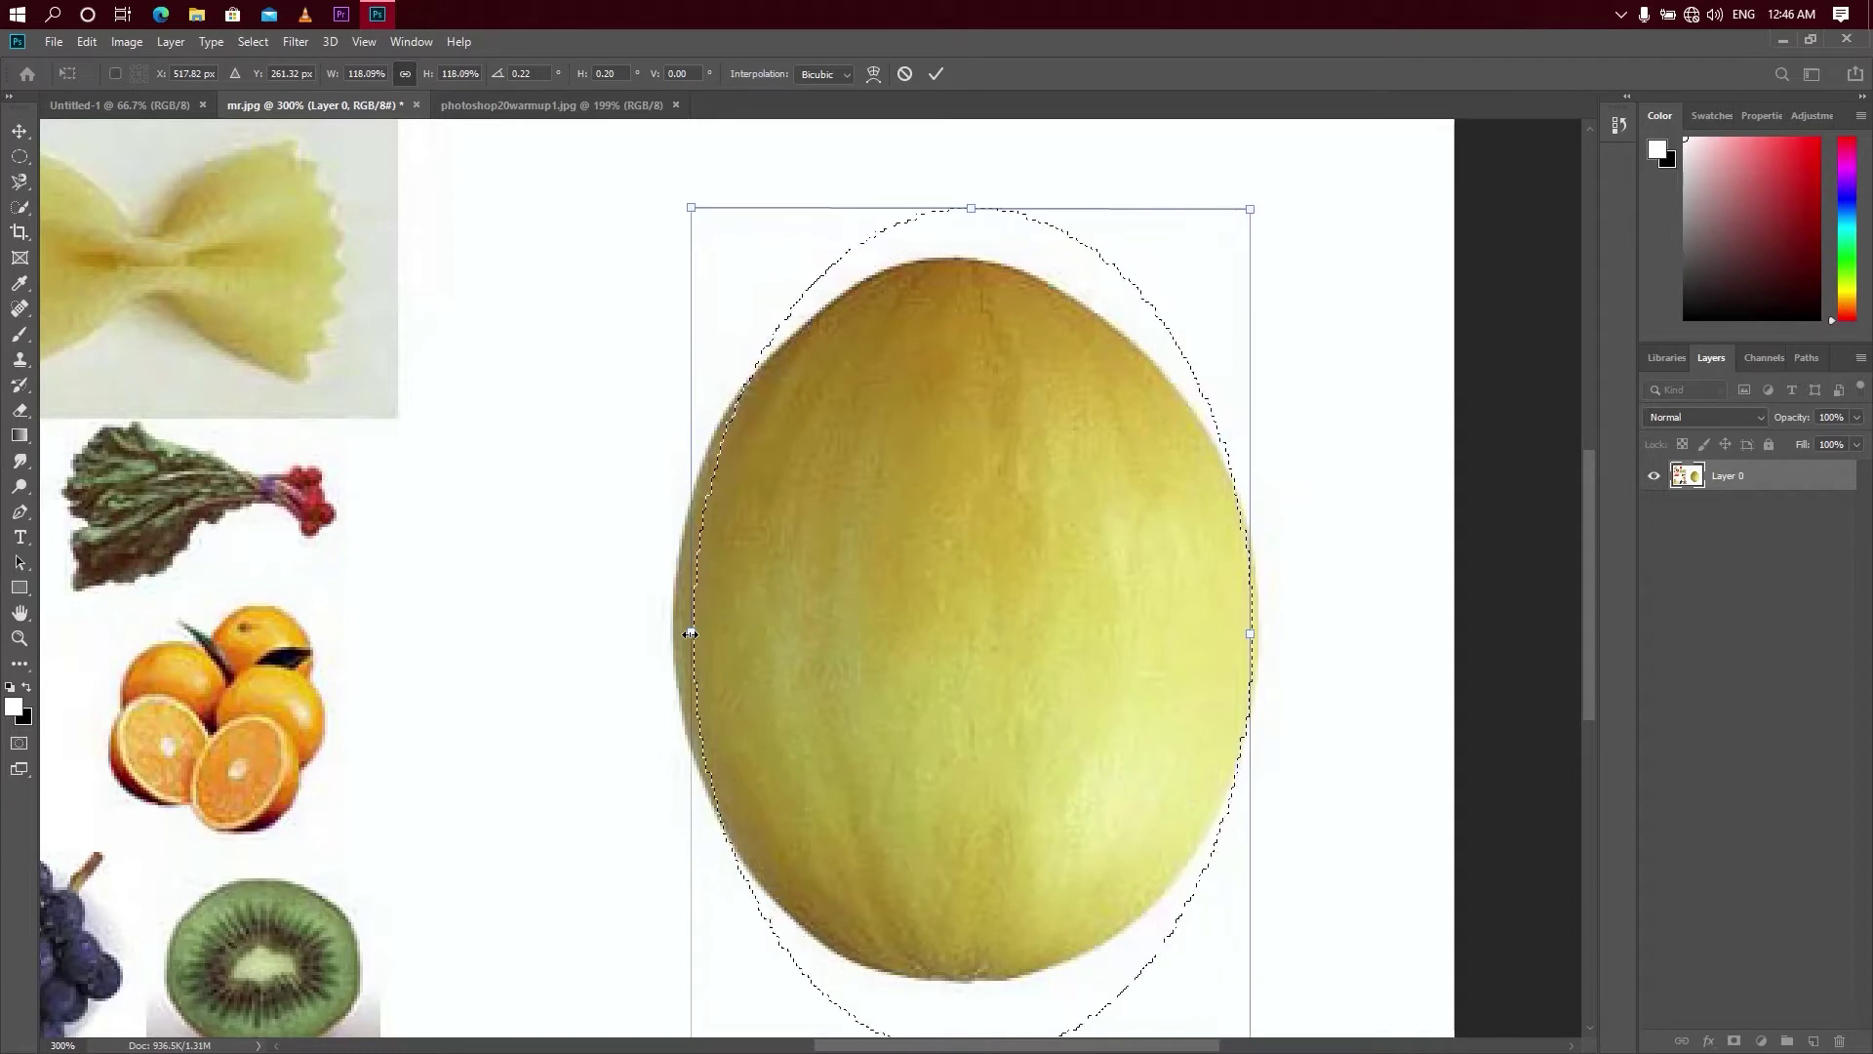
drag(986, 740, 970, 722)
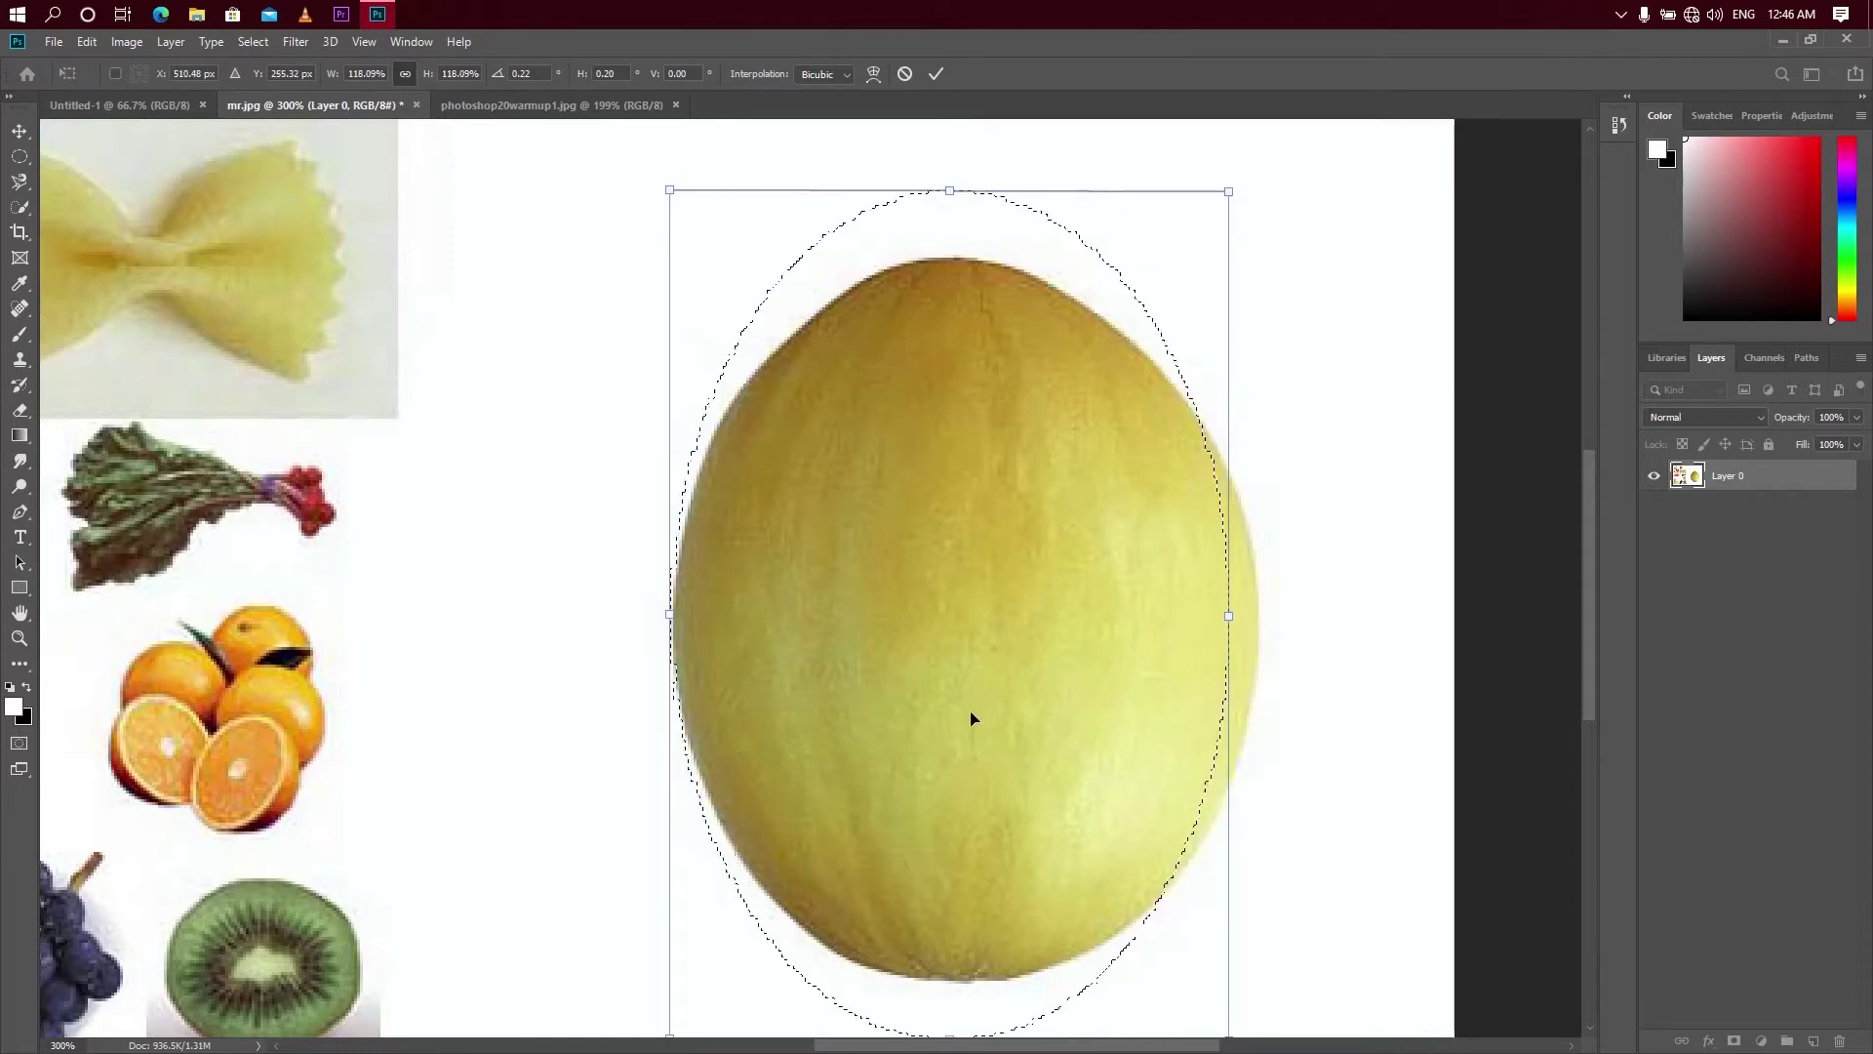
drag(964, 189, 966, 212)
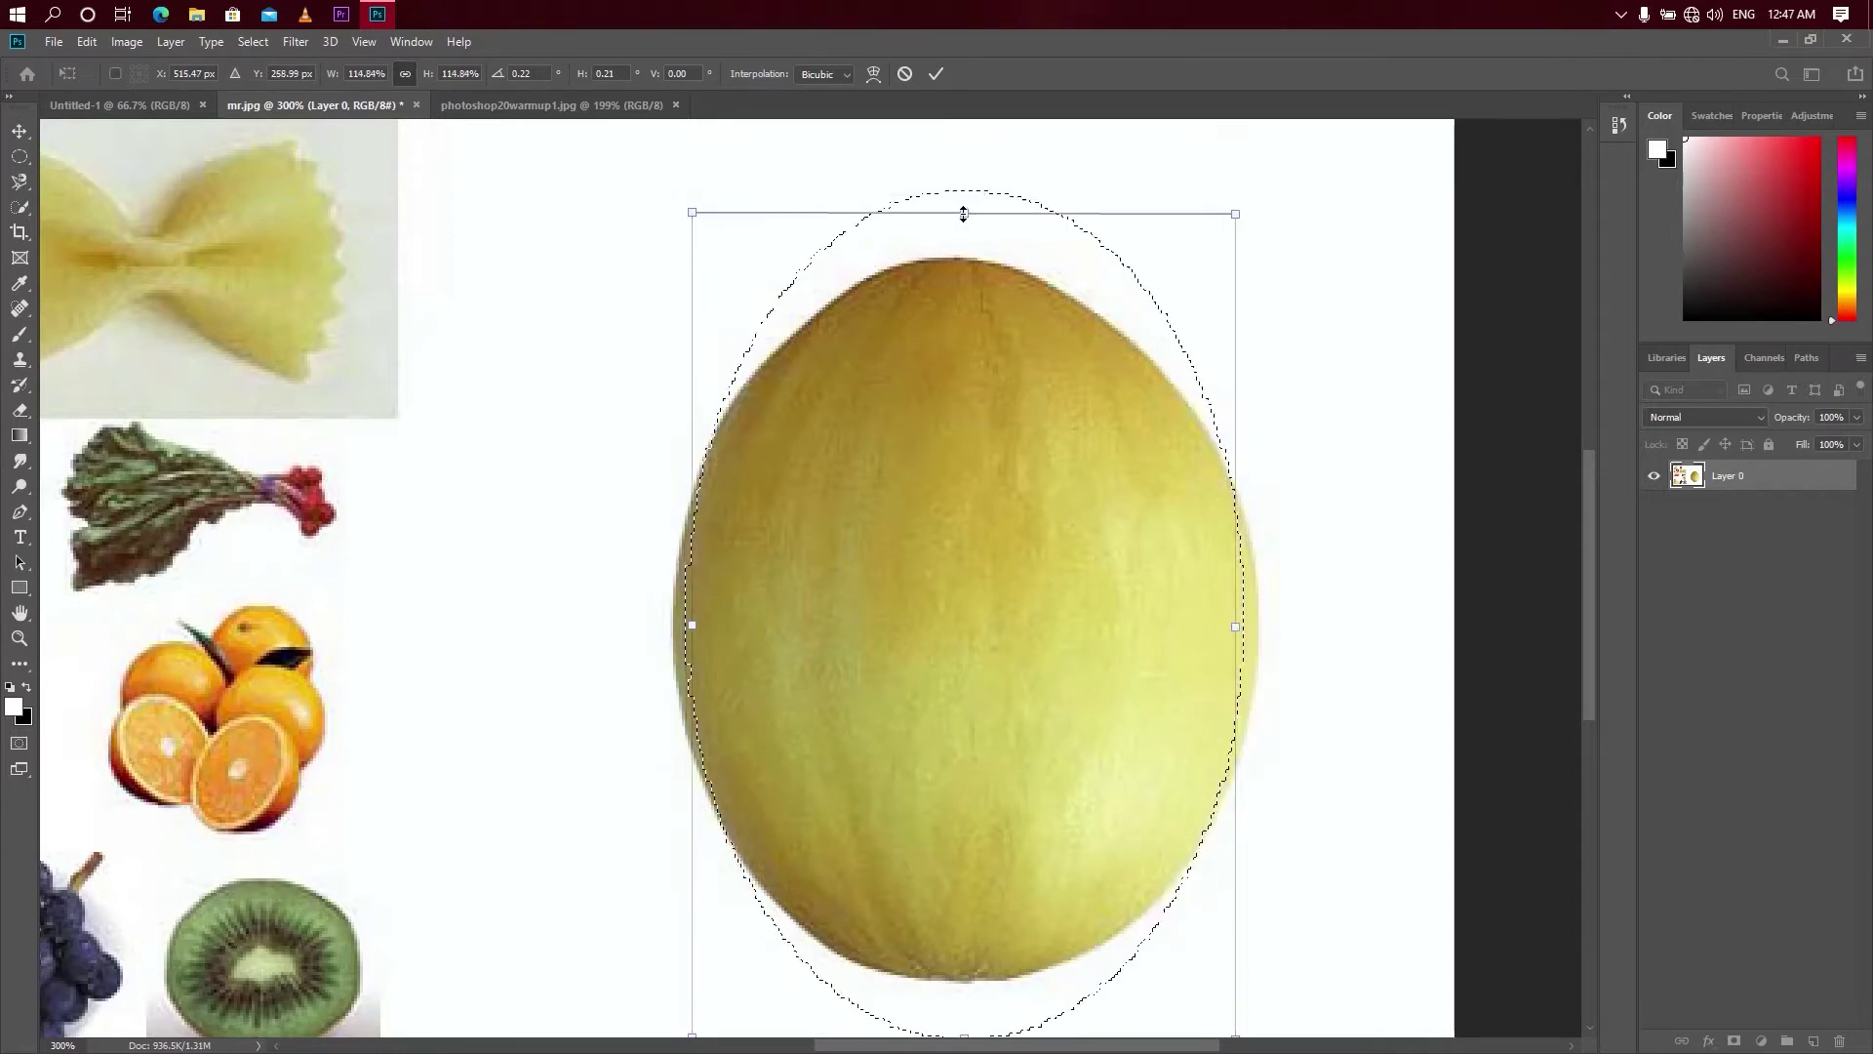
drag(1231, 220, 1218, 236)
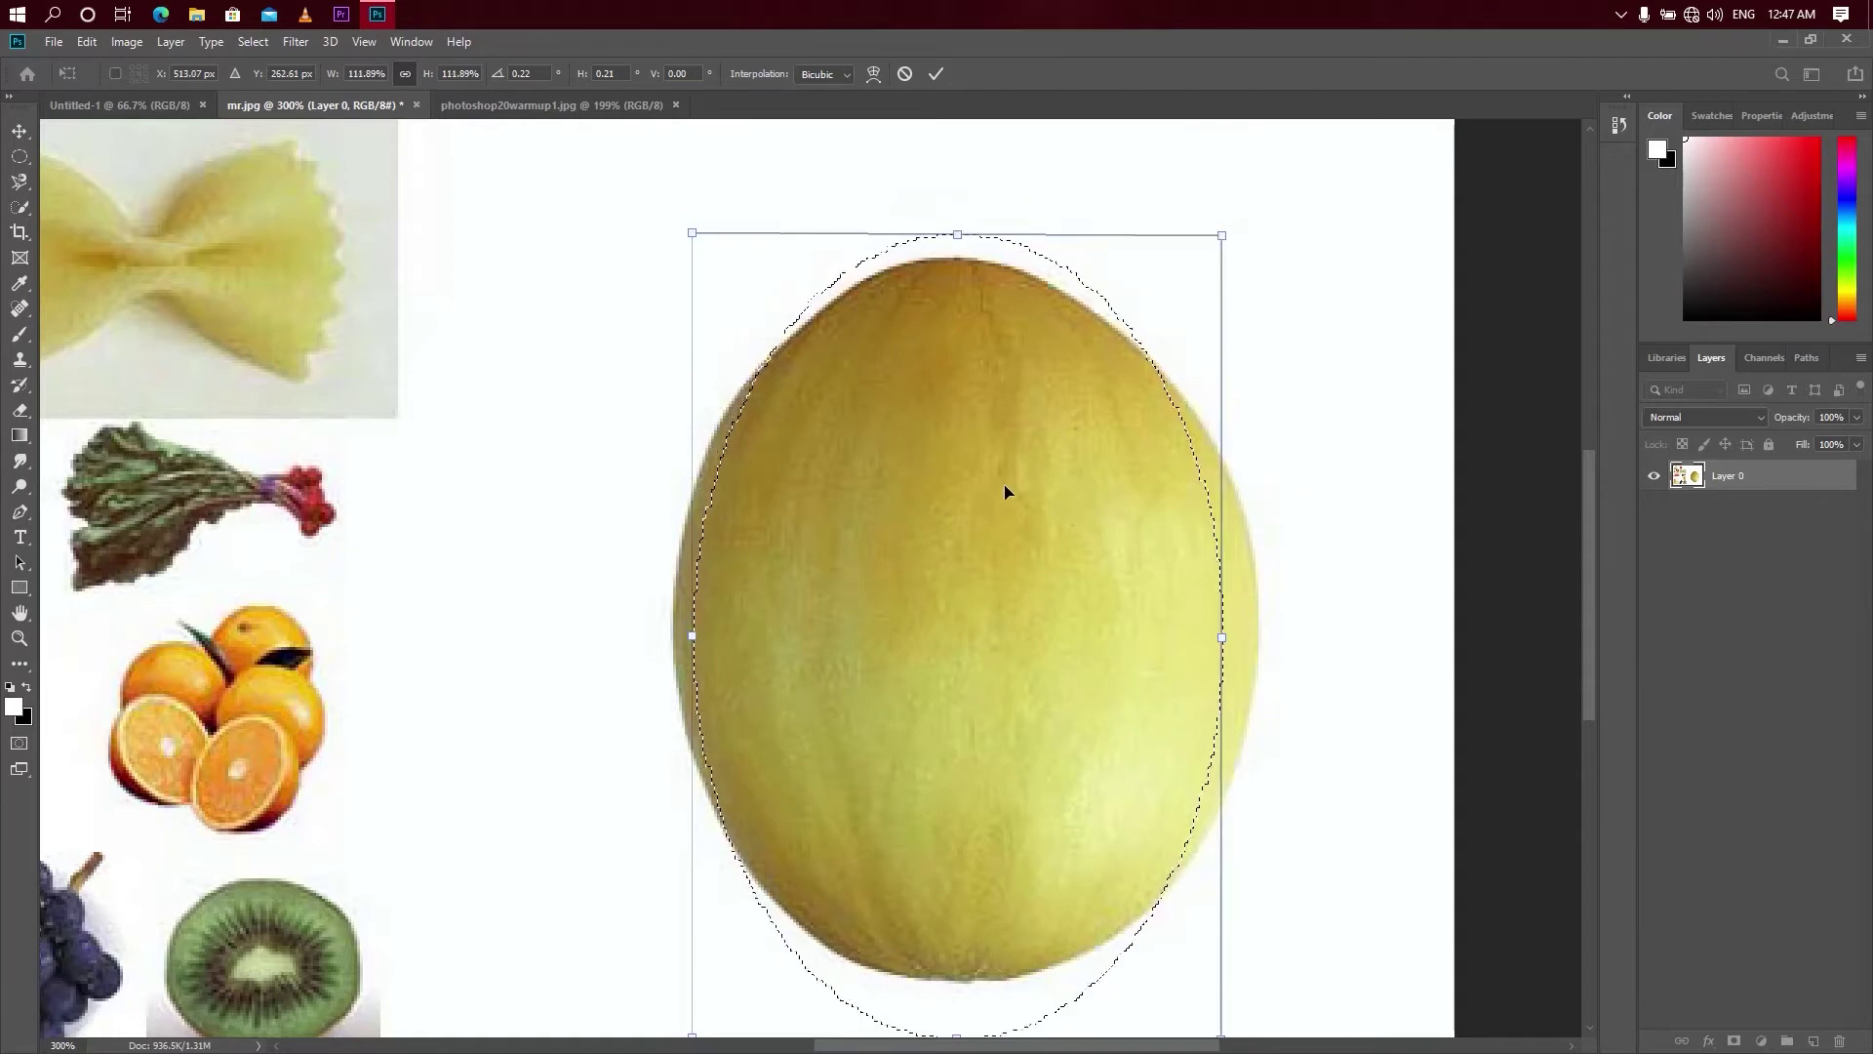
mouse_move(1004, 489)
mouse_down()
mouse_move(1086, 487)
mouse_move(1010, 468)
mouse_up()
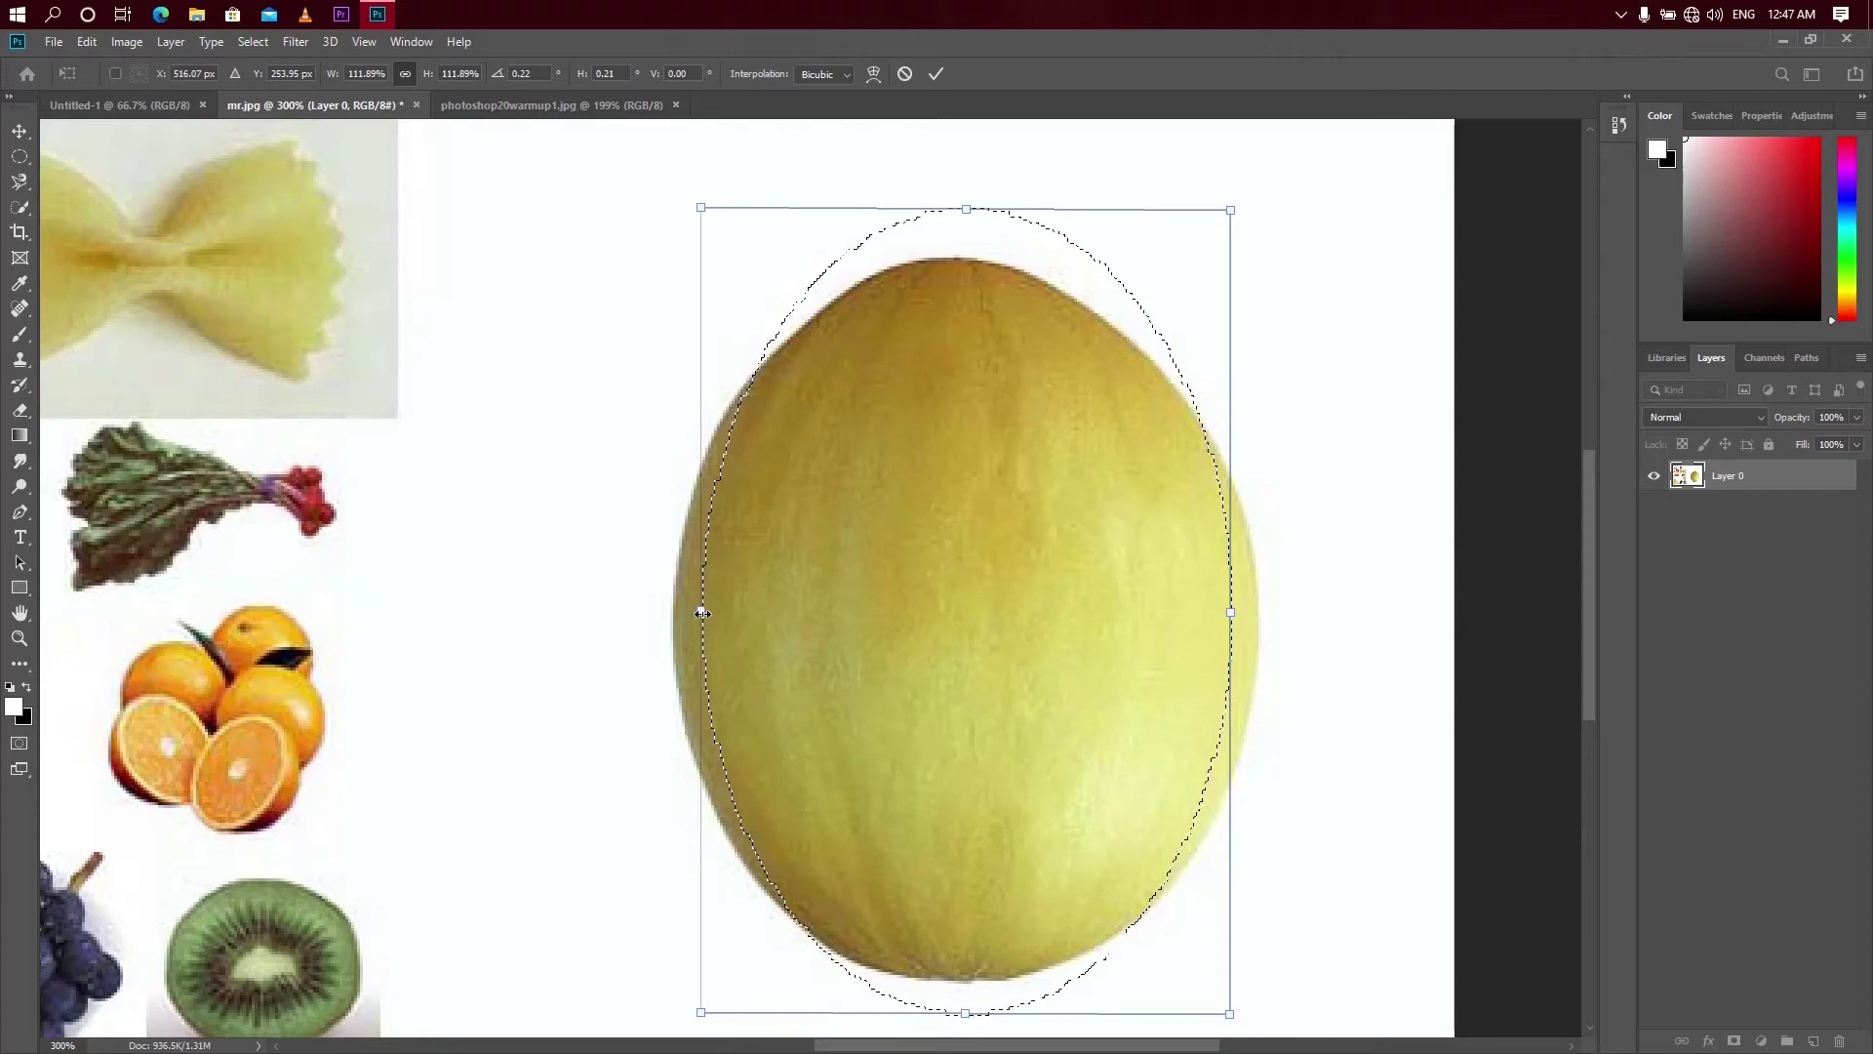
drag(700, 613, 689, 612)
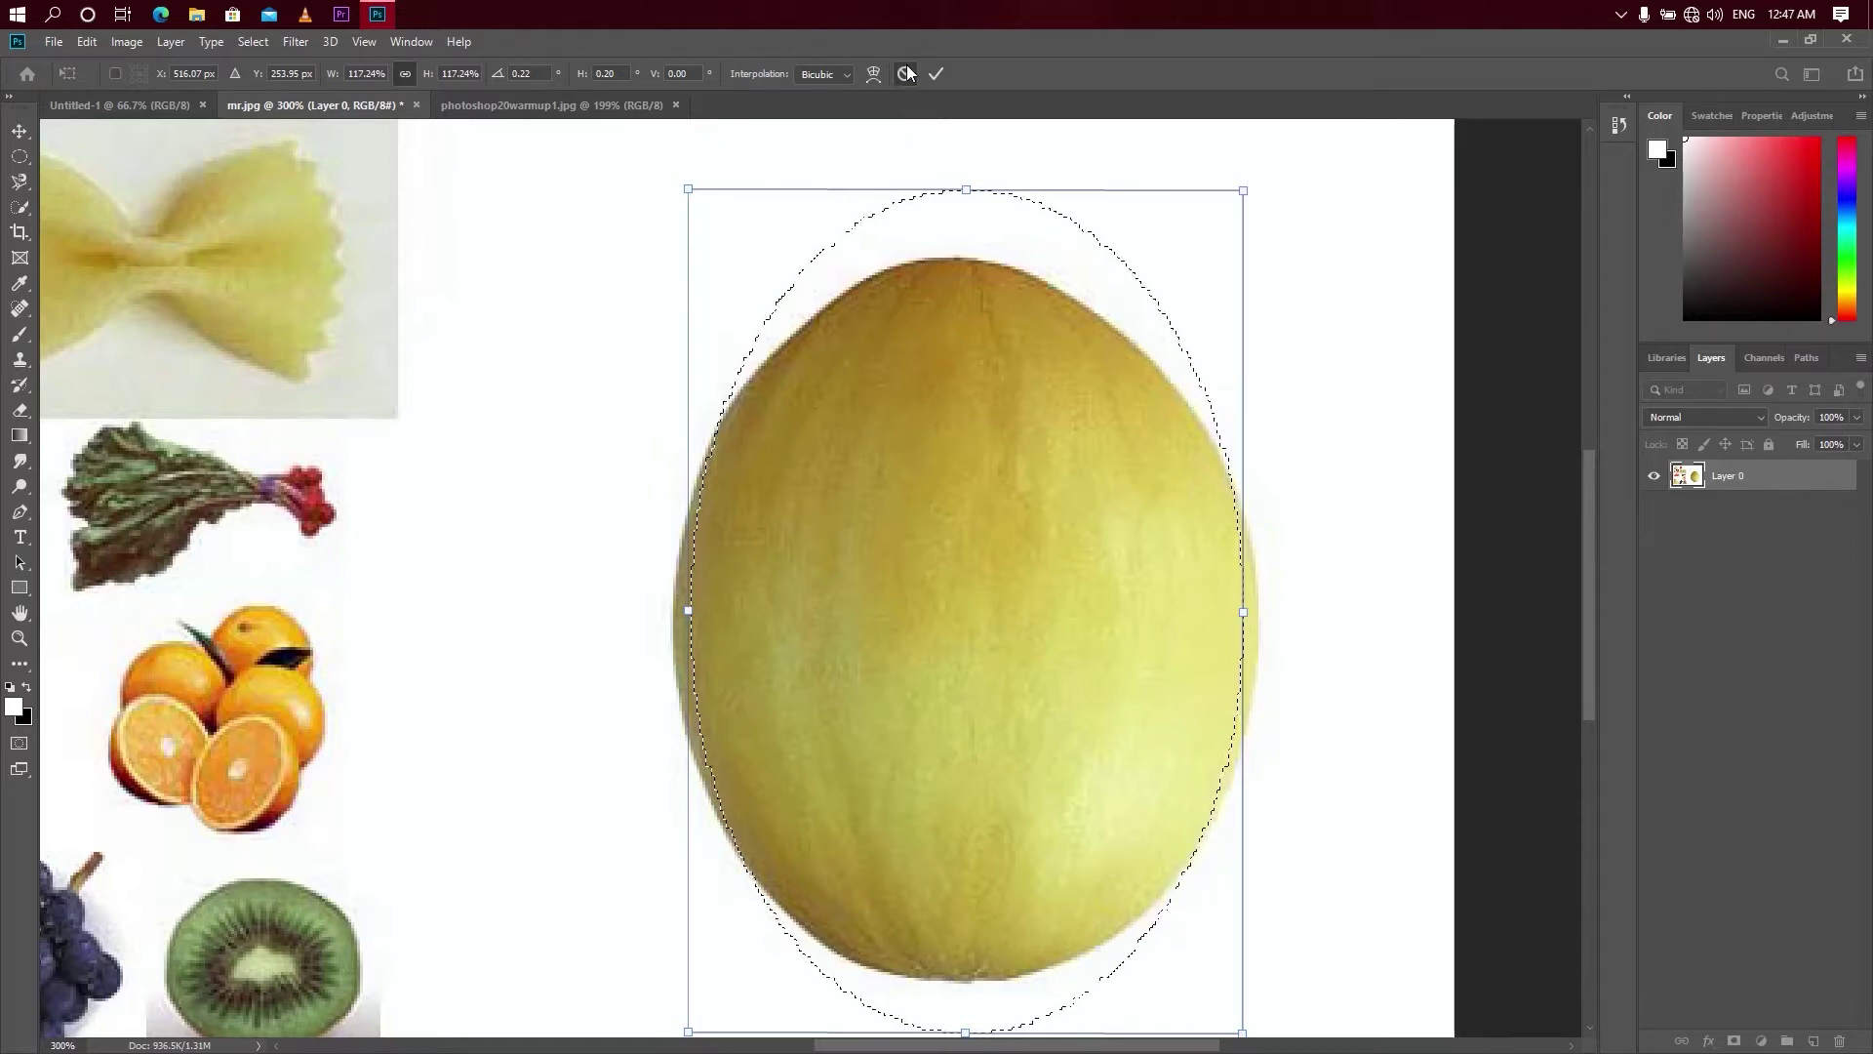
click(906, 72)
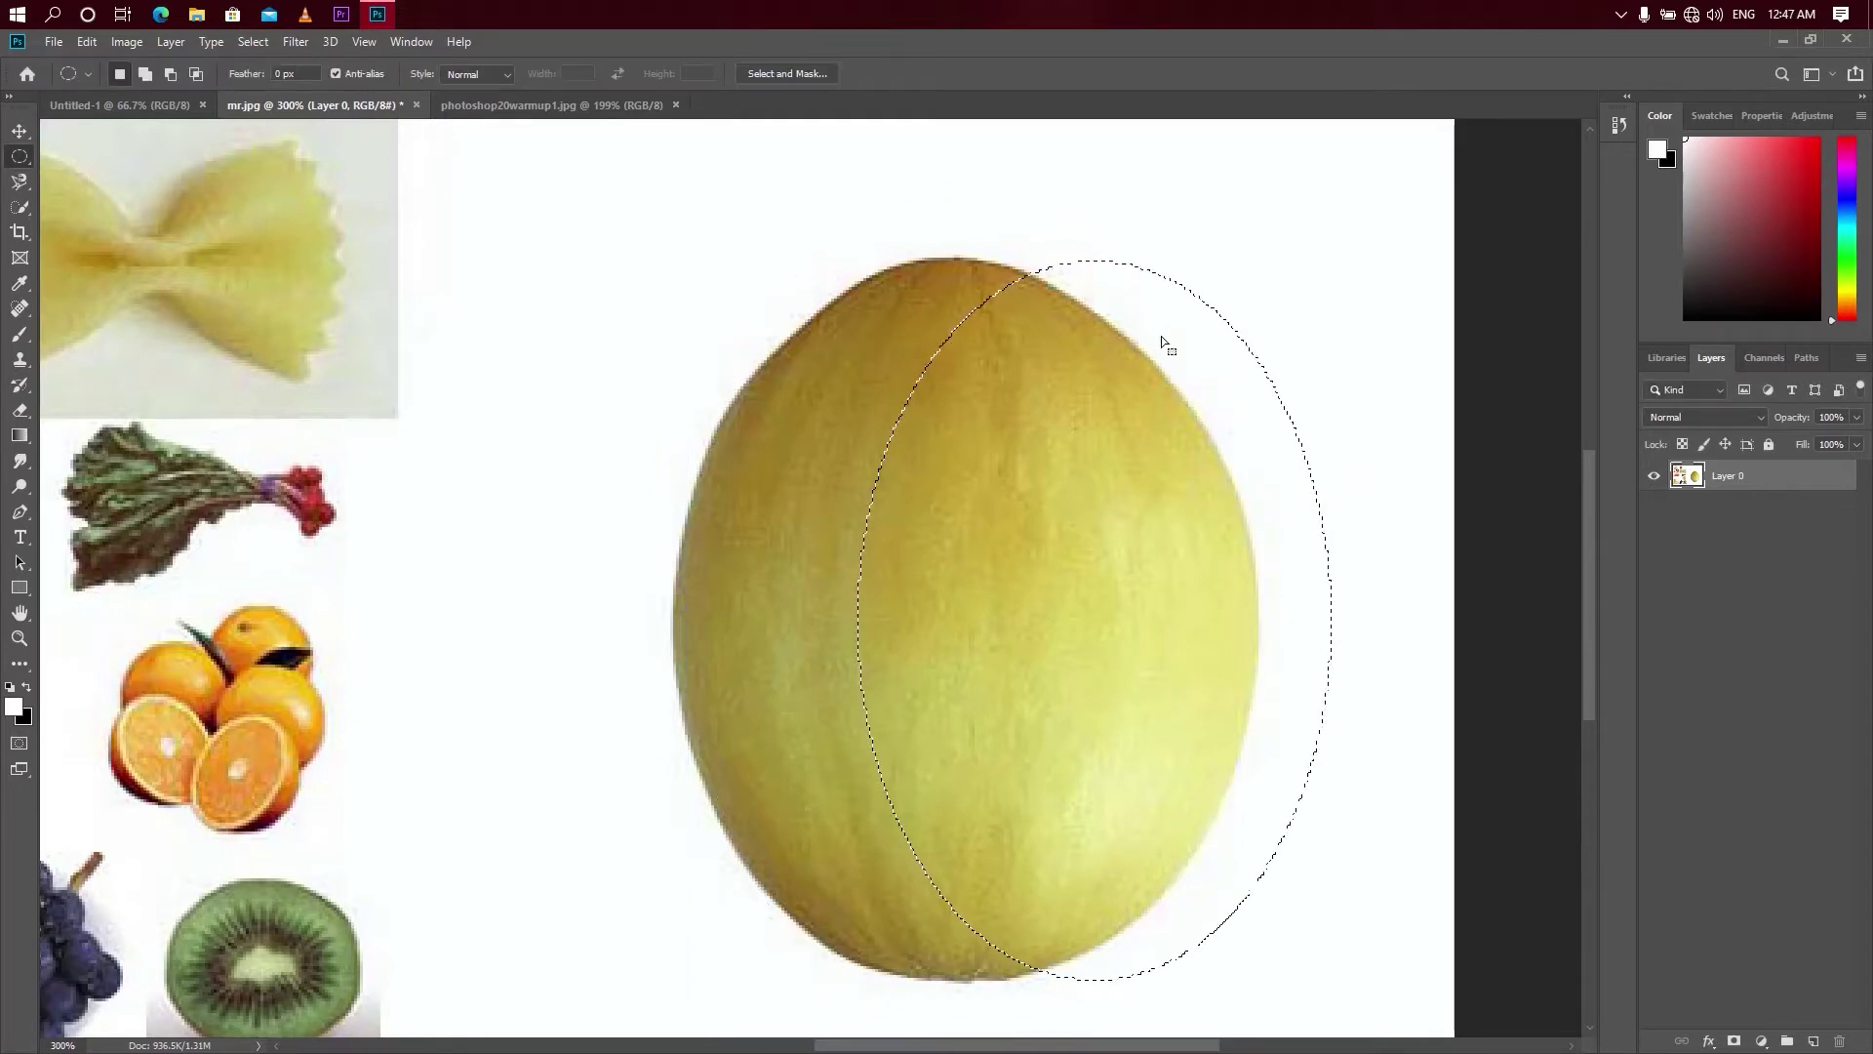
- Replace the oval with a Magnetic Lasso selection tracing the melon's full outline
click(1207, 420)
click(18, 193)
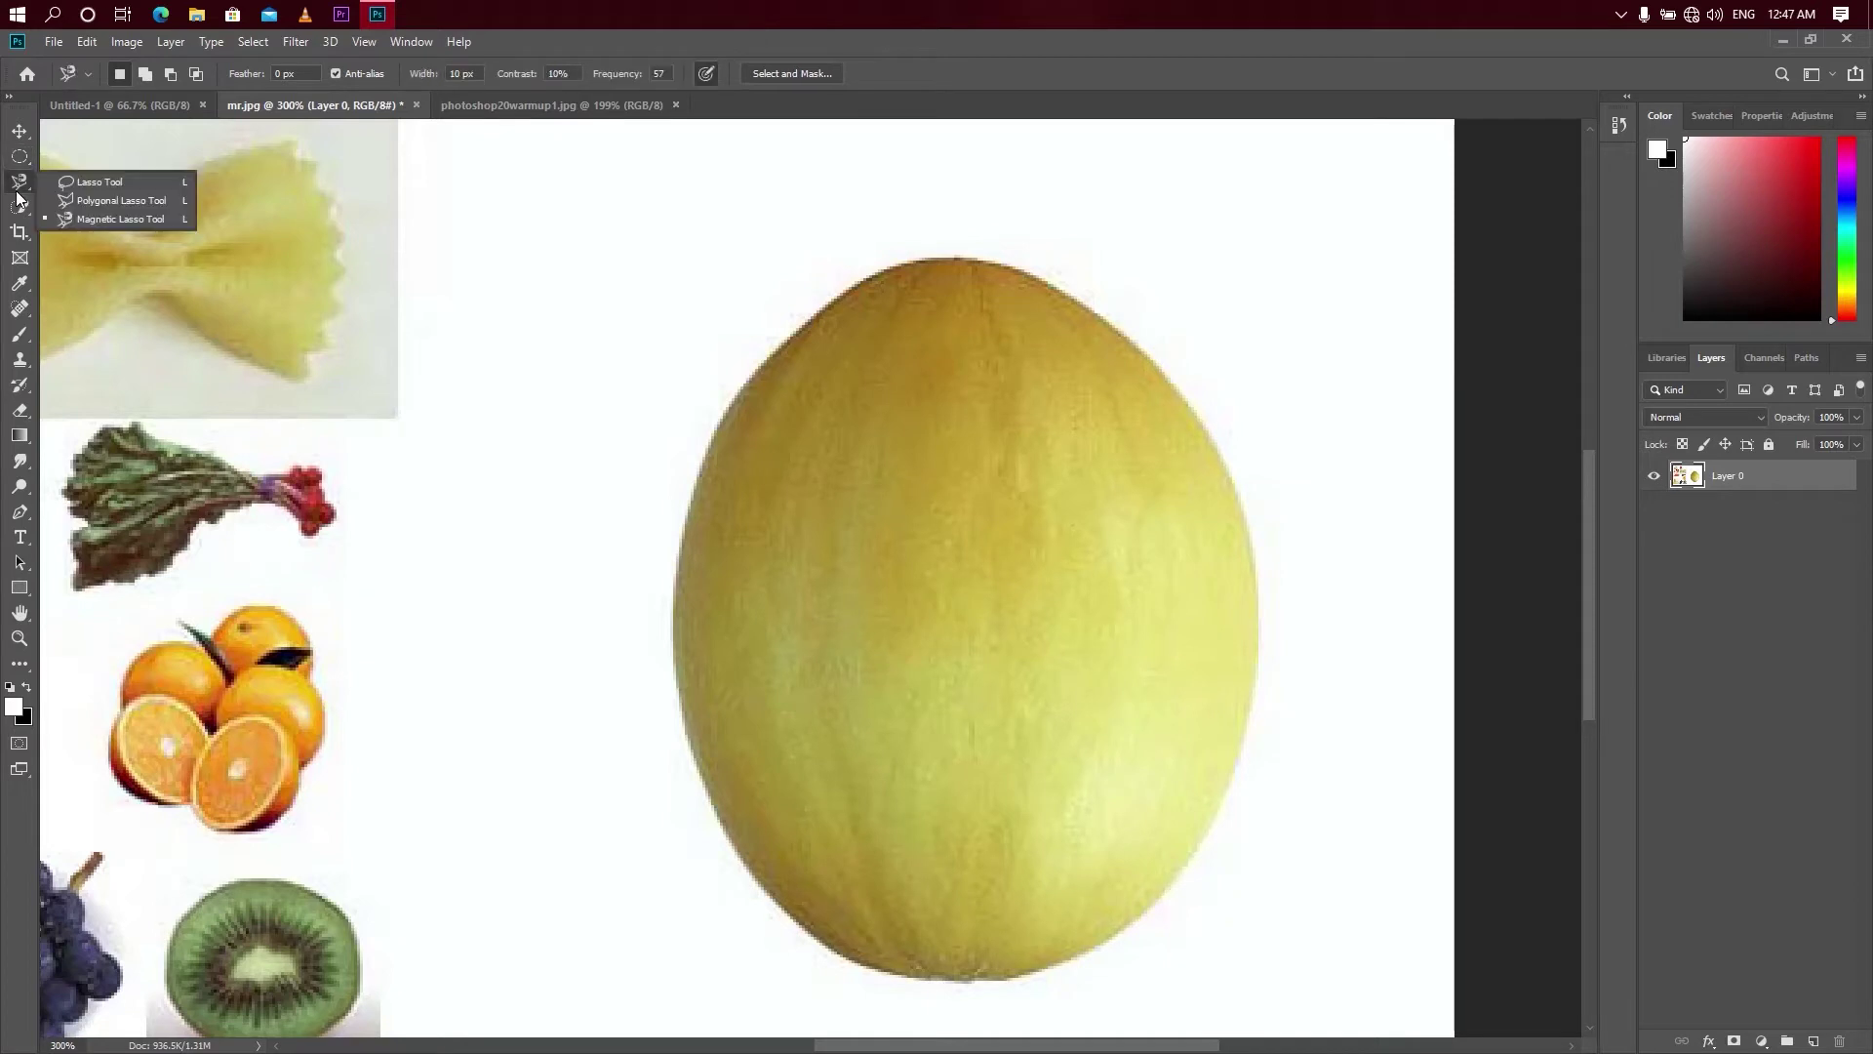
click(104, 214)
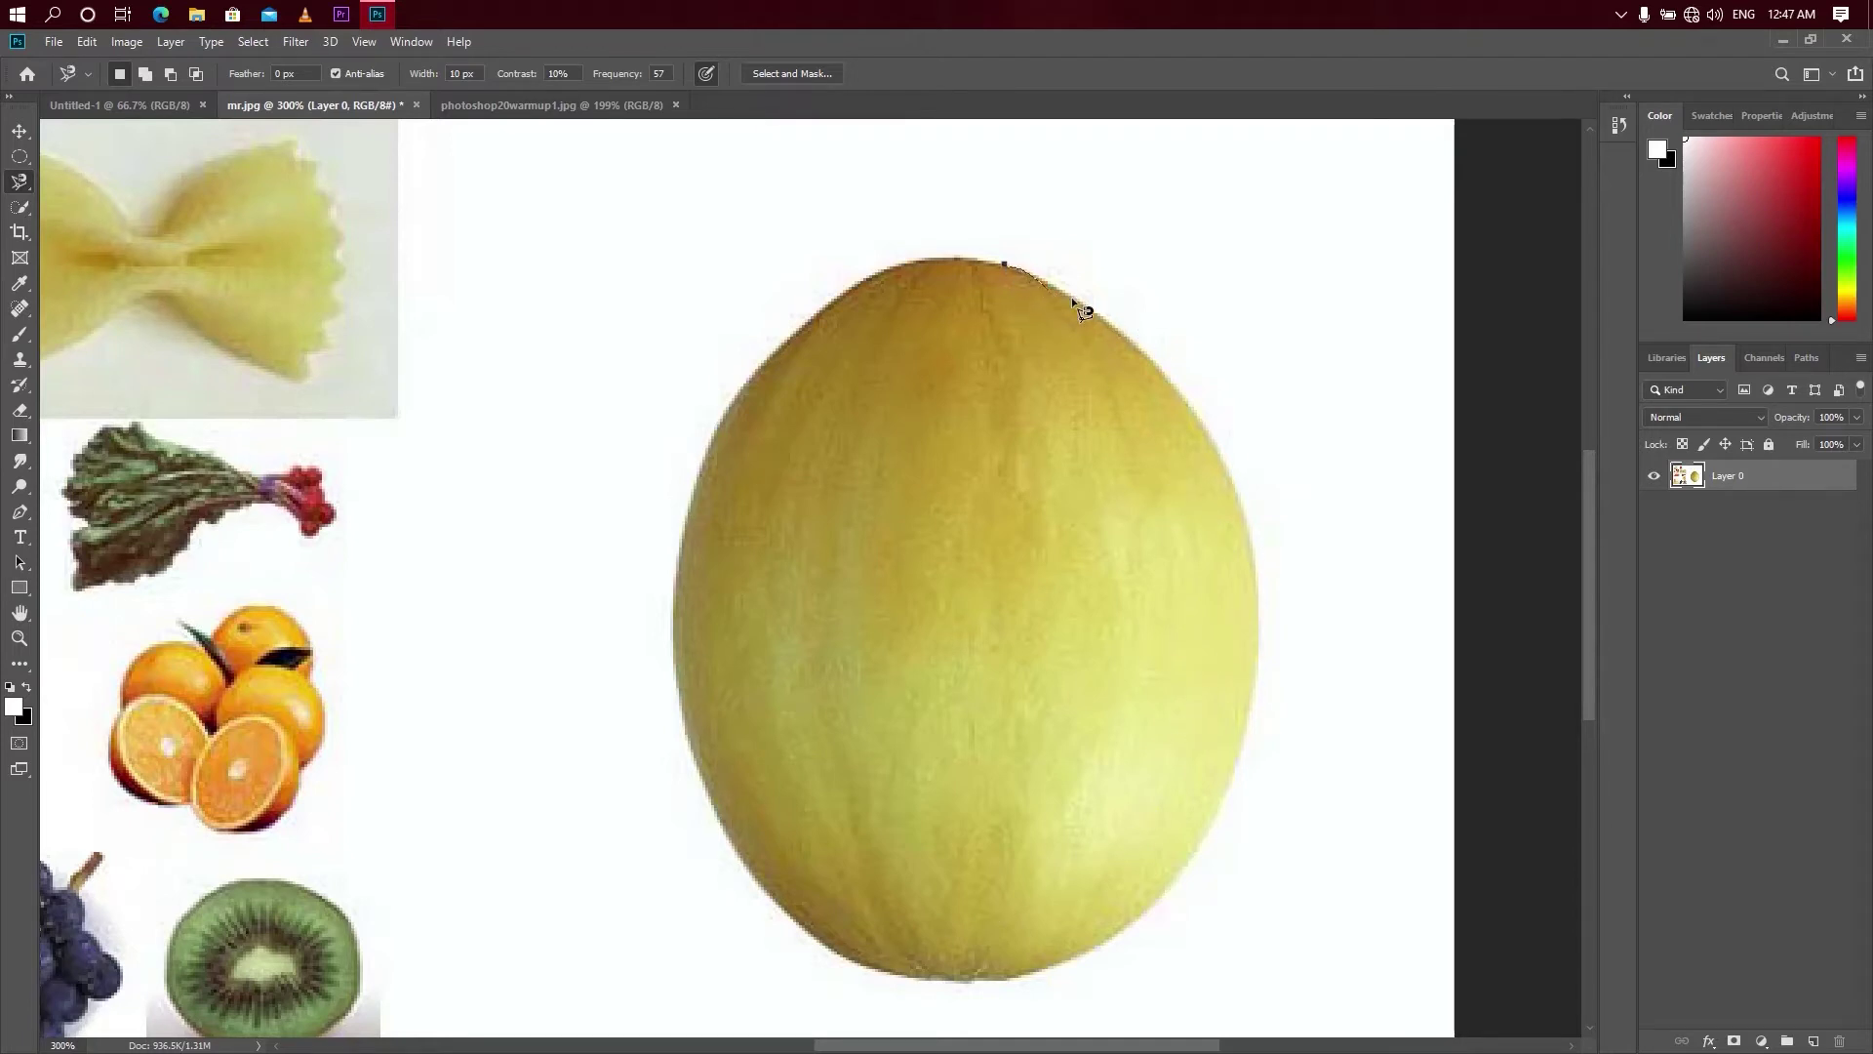
mouse_move(1081, 310)
mouse_down()
mouse_move(1178, 396)
mouse_move(1241, 506)
mouse_move(1246, 564)
mouse_up()
mouse_move(1251, 631)
mouse_down()
mouse_move(1259, 712)
mouse_move(1225, 823)
mouse_move(1083, 966)
mouse_move(1037, 979)
mouse_move(837, 949)
mouse_move(708, 777)
mouse_up()
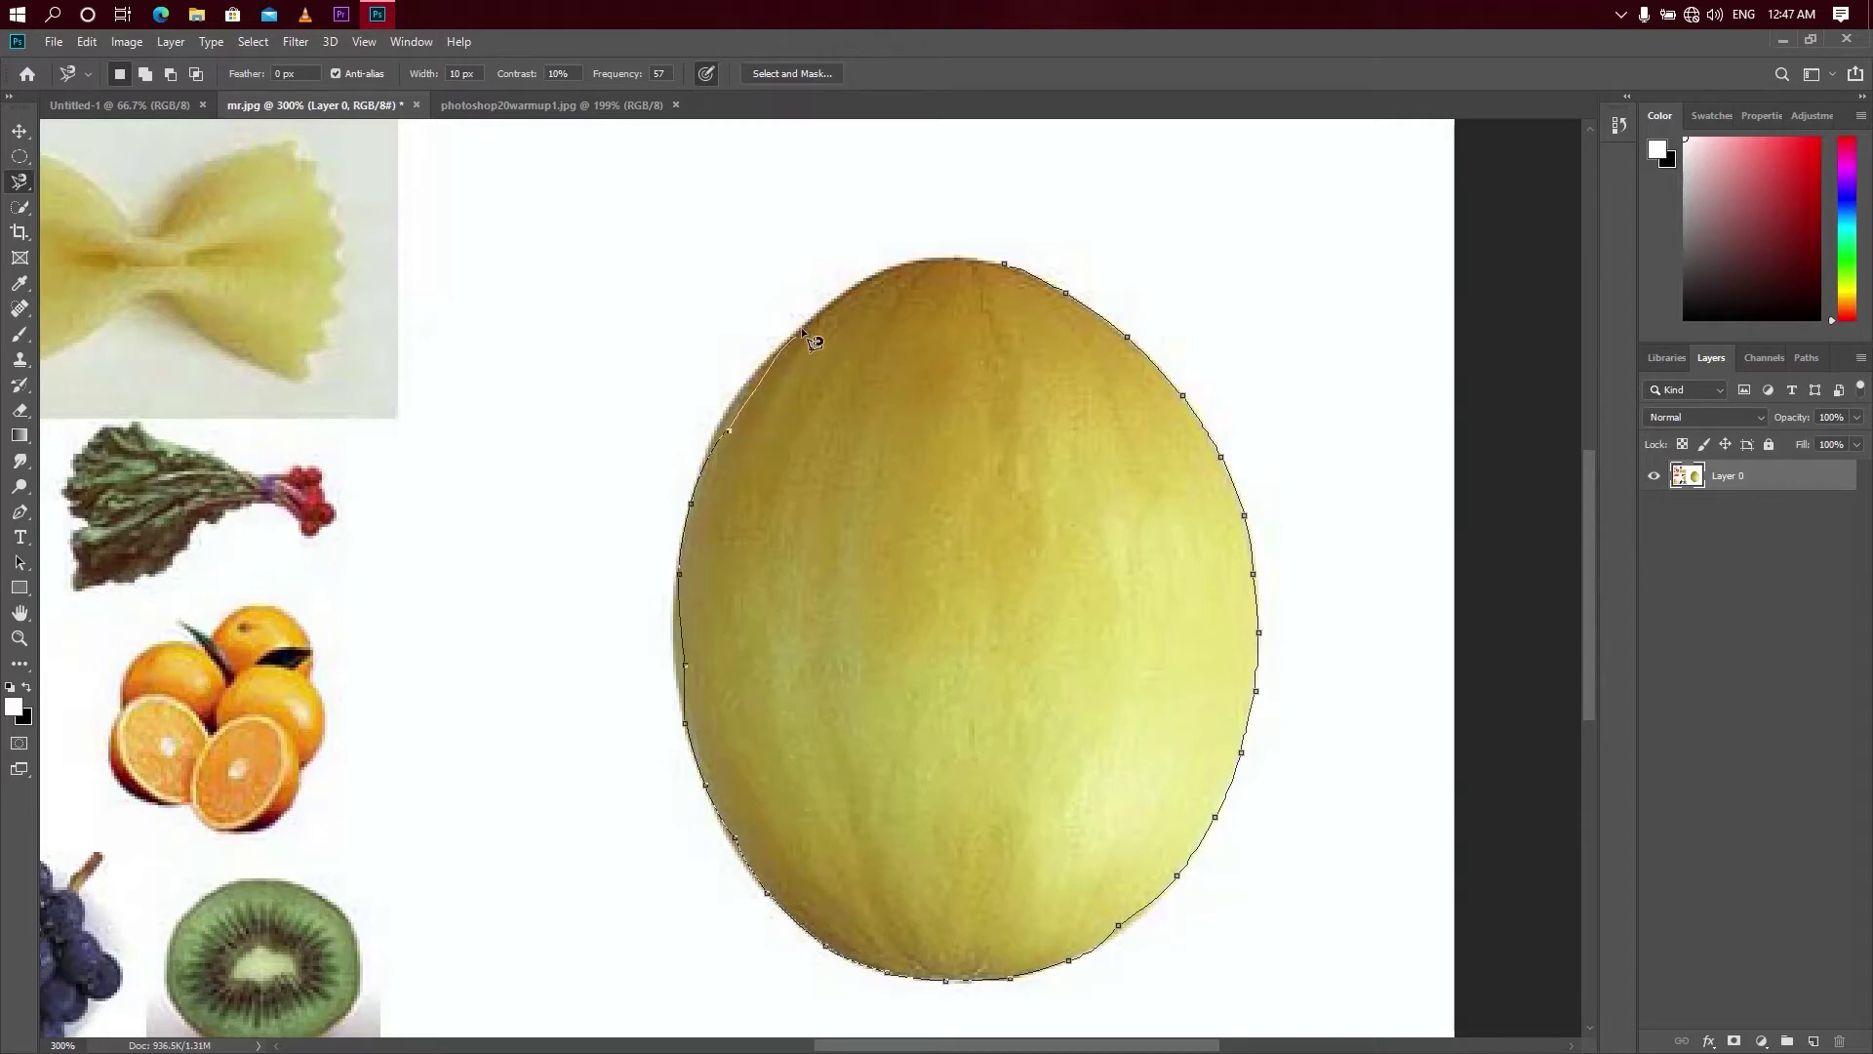
drag(942, 259, 1012, 270)
click(1011, 265)
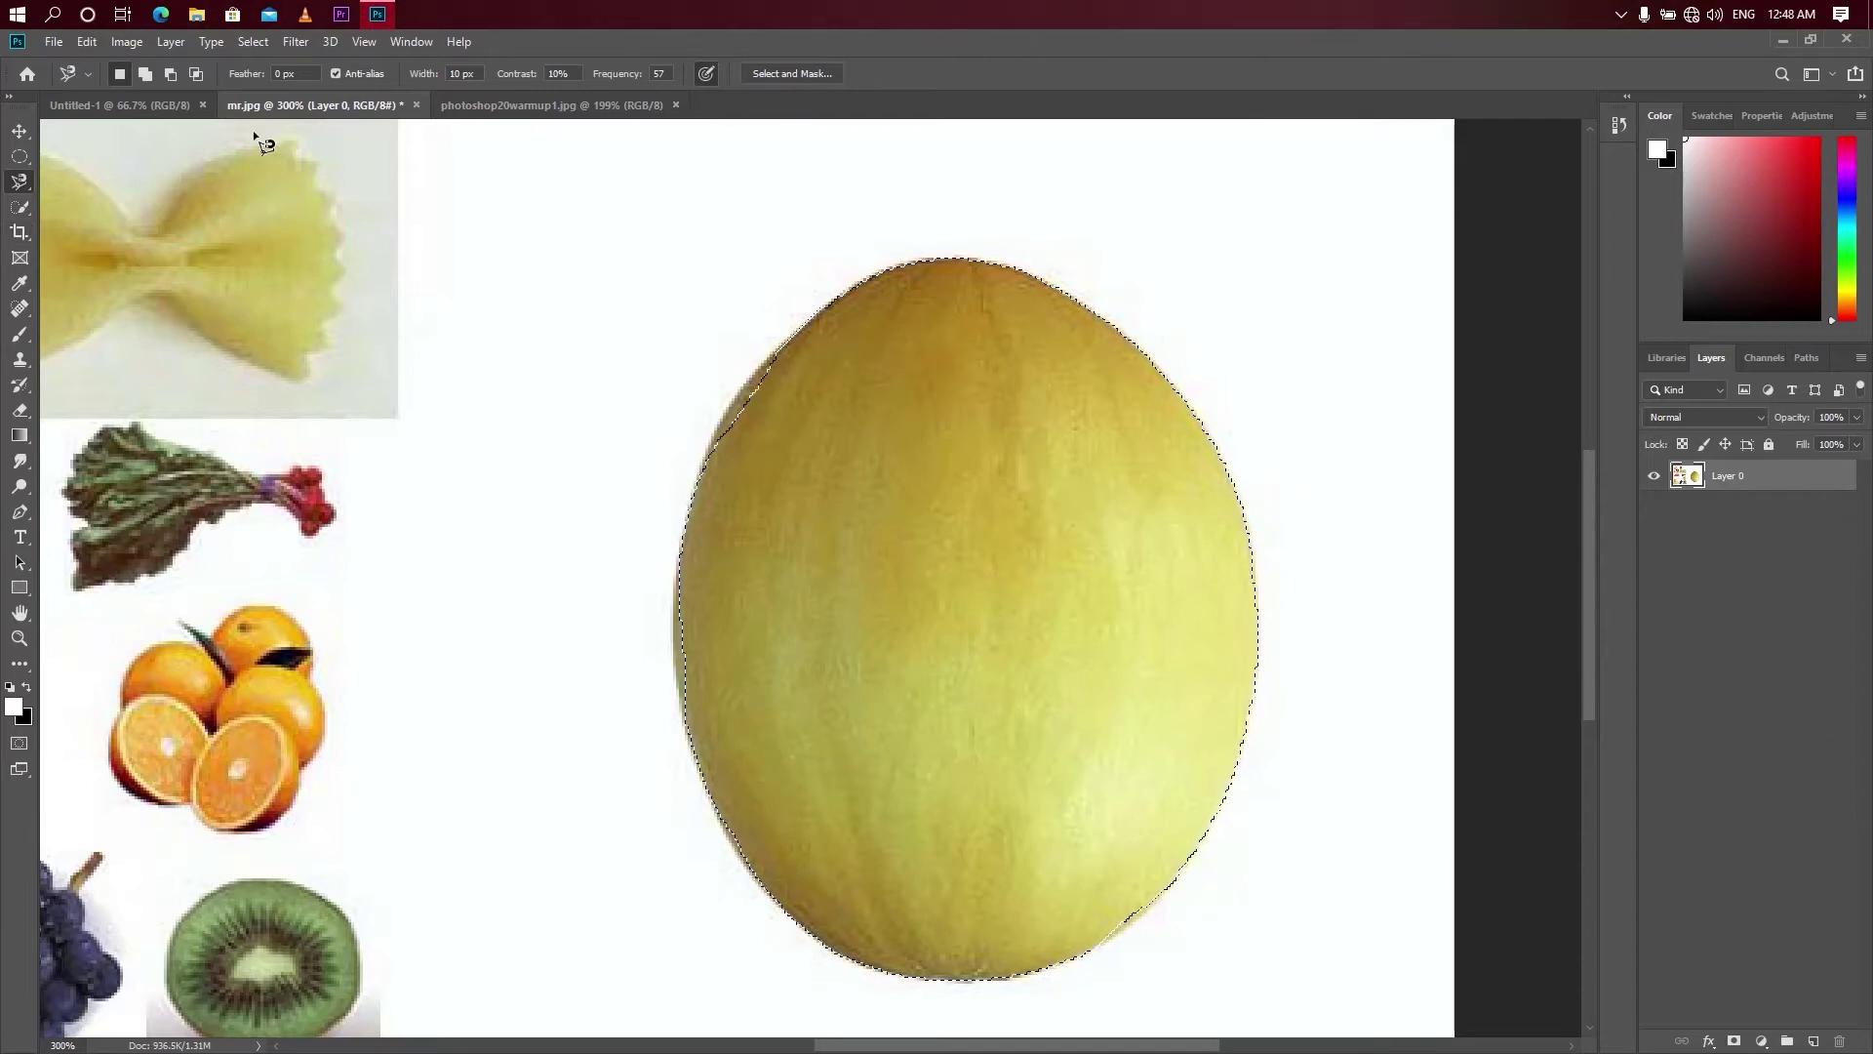
- Copy the selected melon and paste it as a new layer in Untitled-1
click(87, 42)
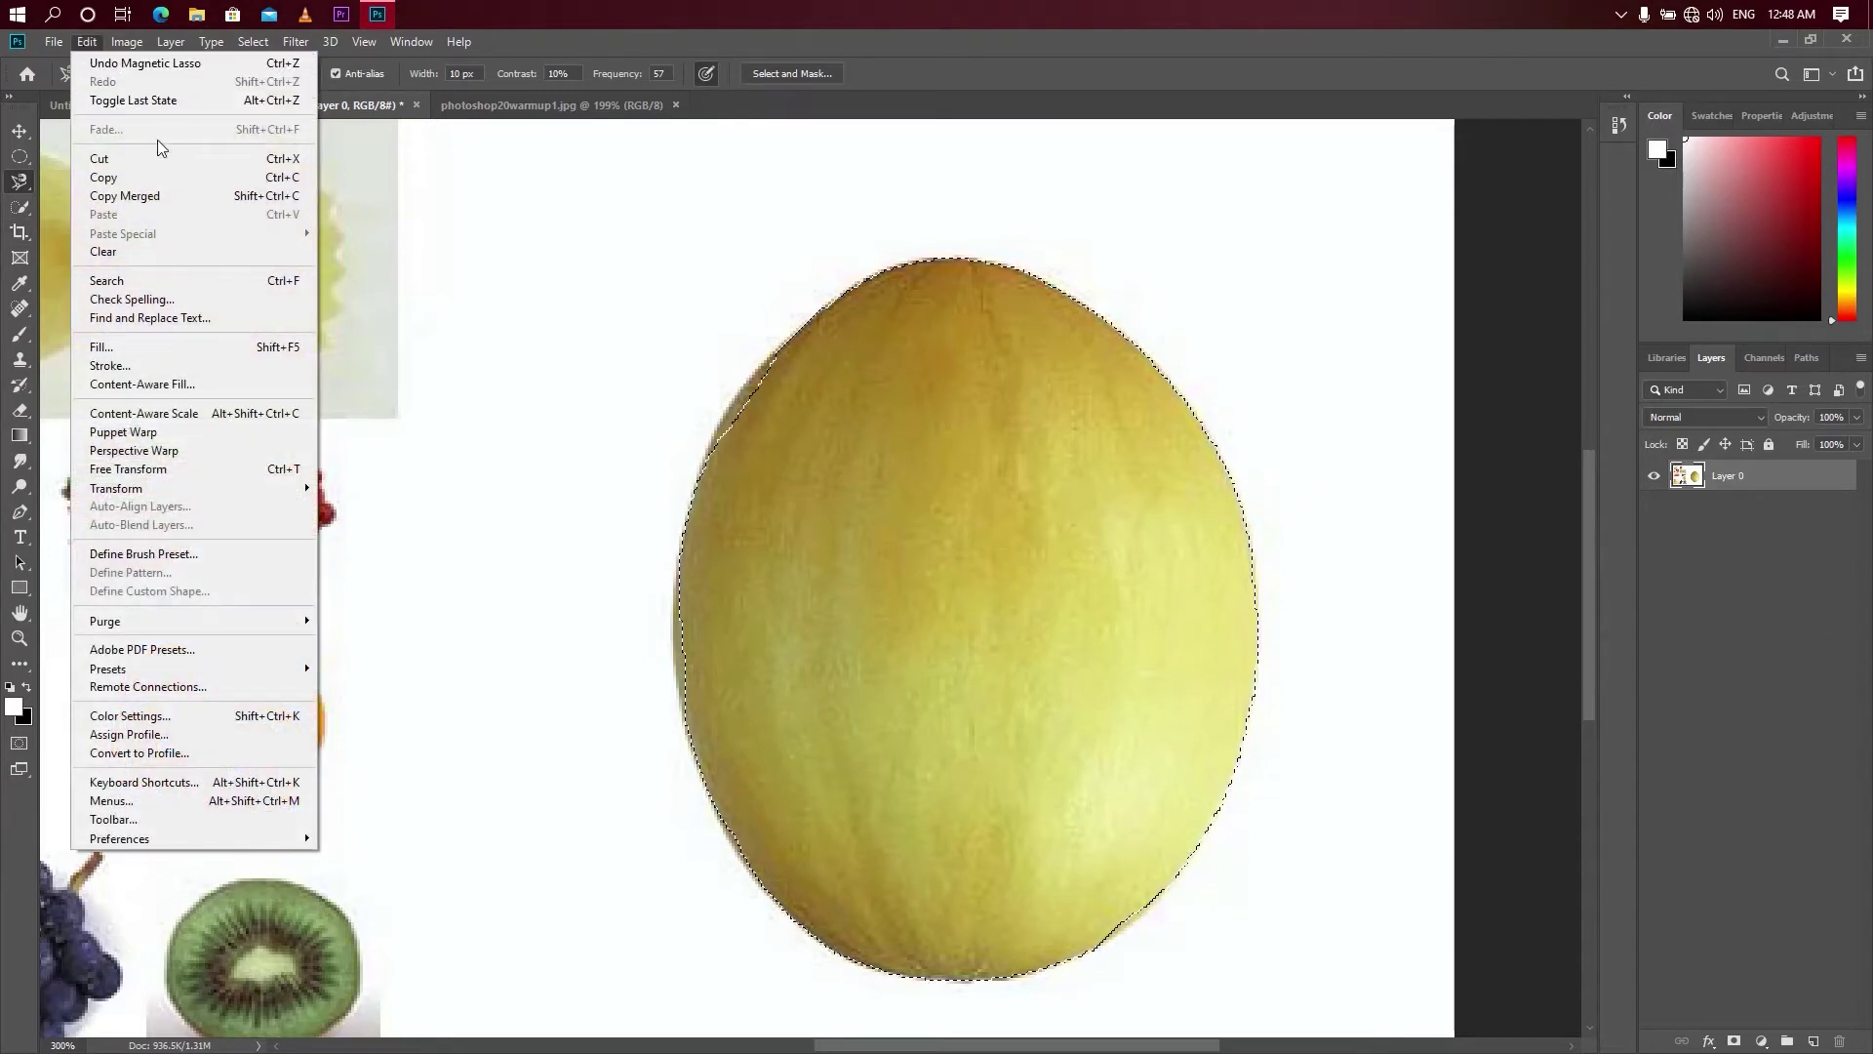
click(135, 170)
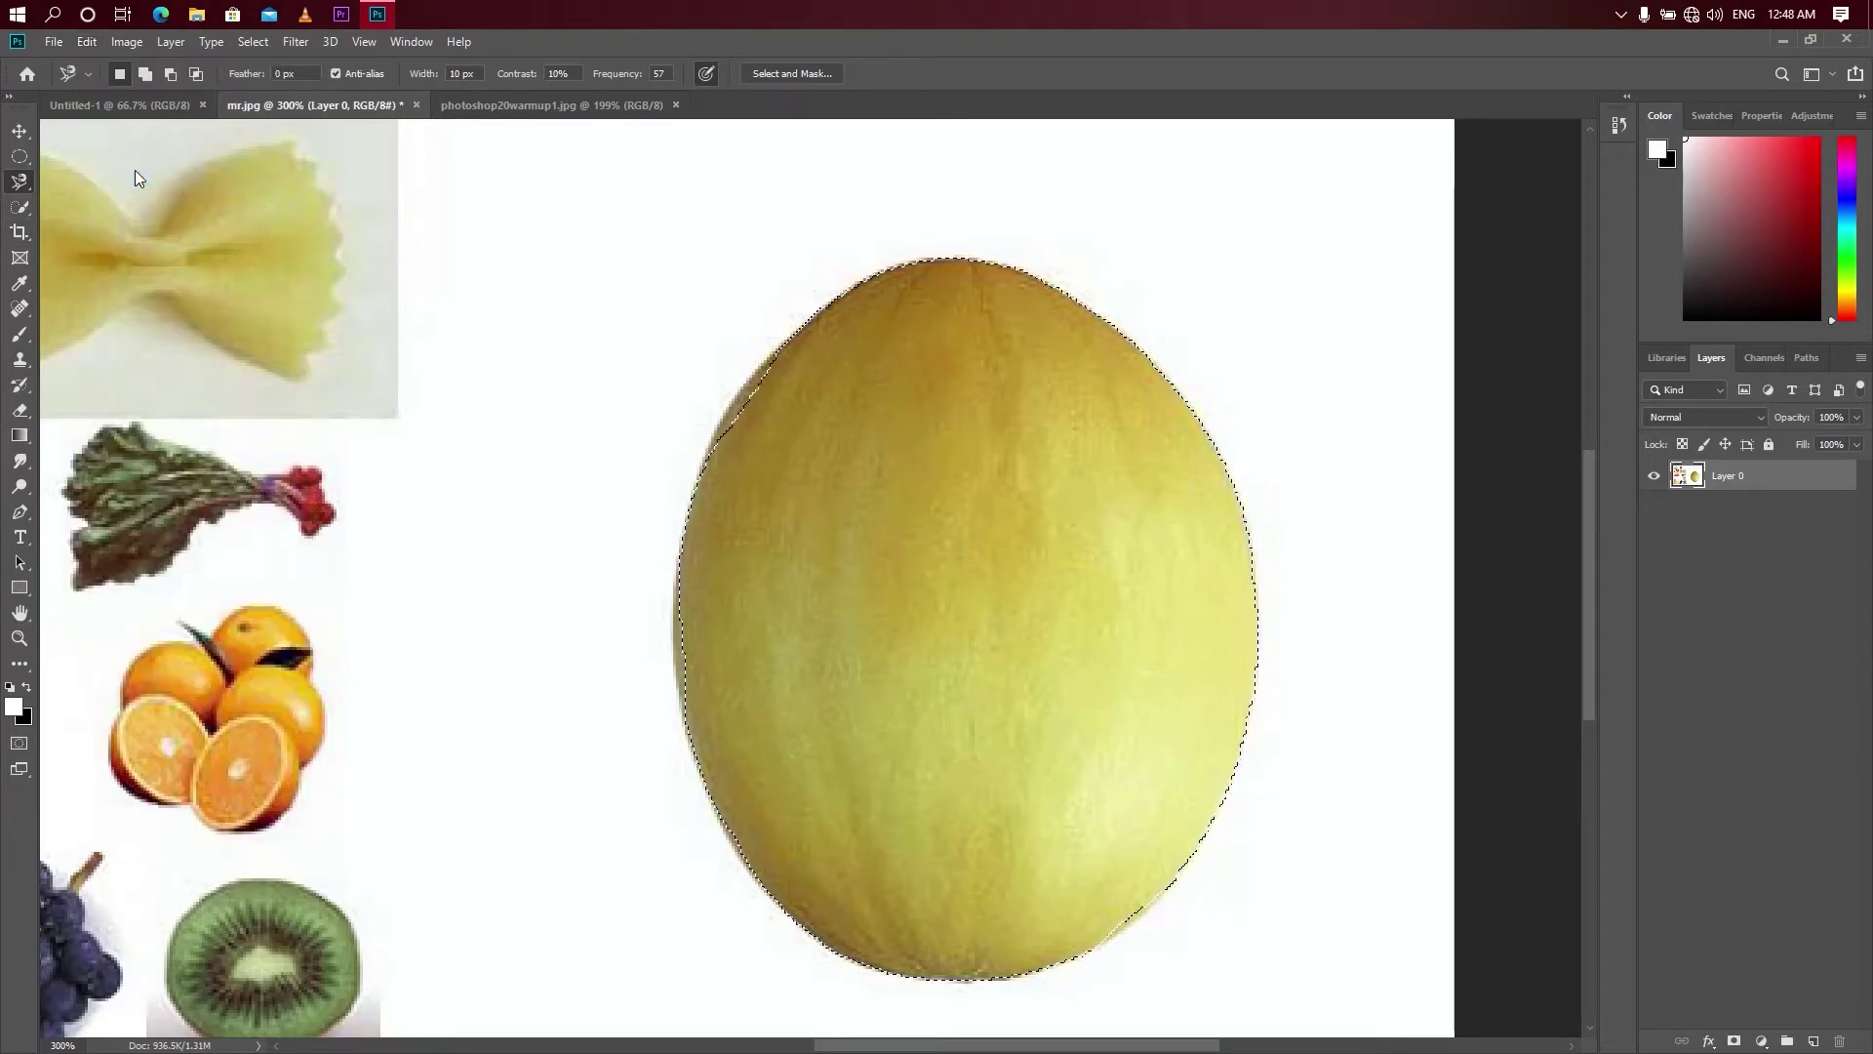
click(97, 107)
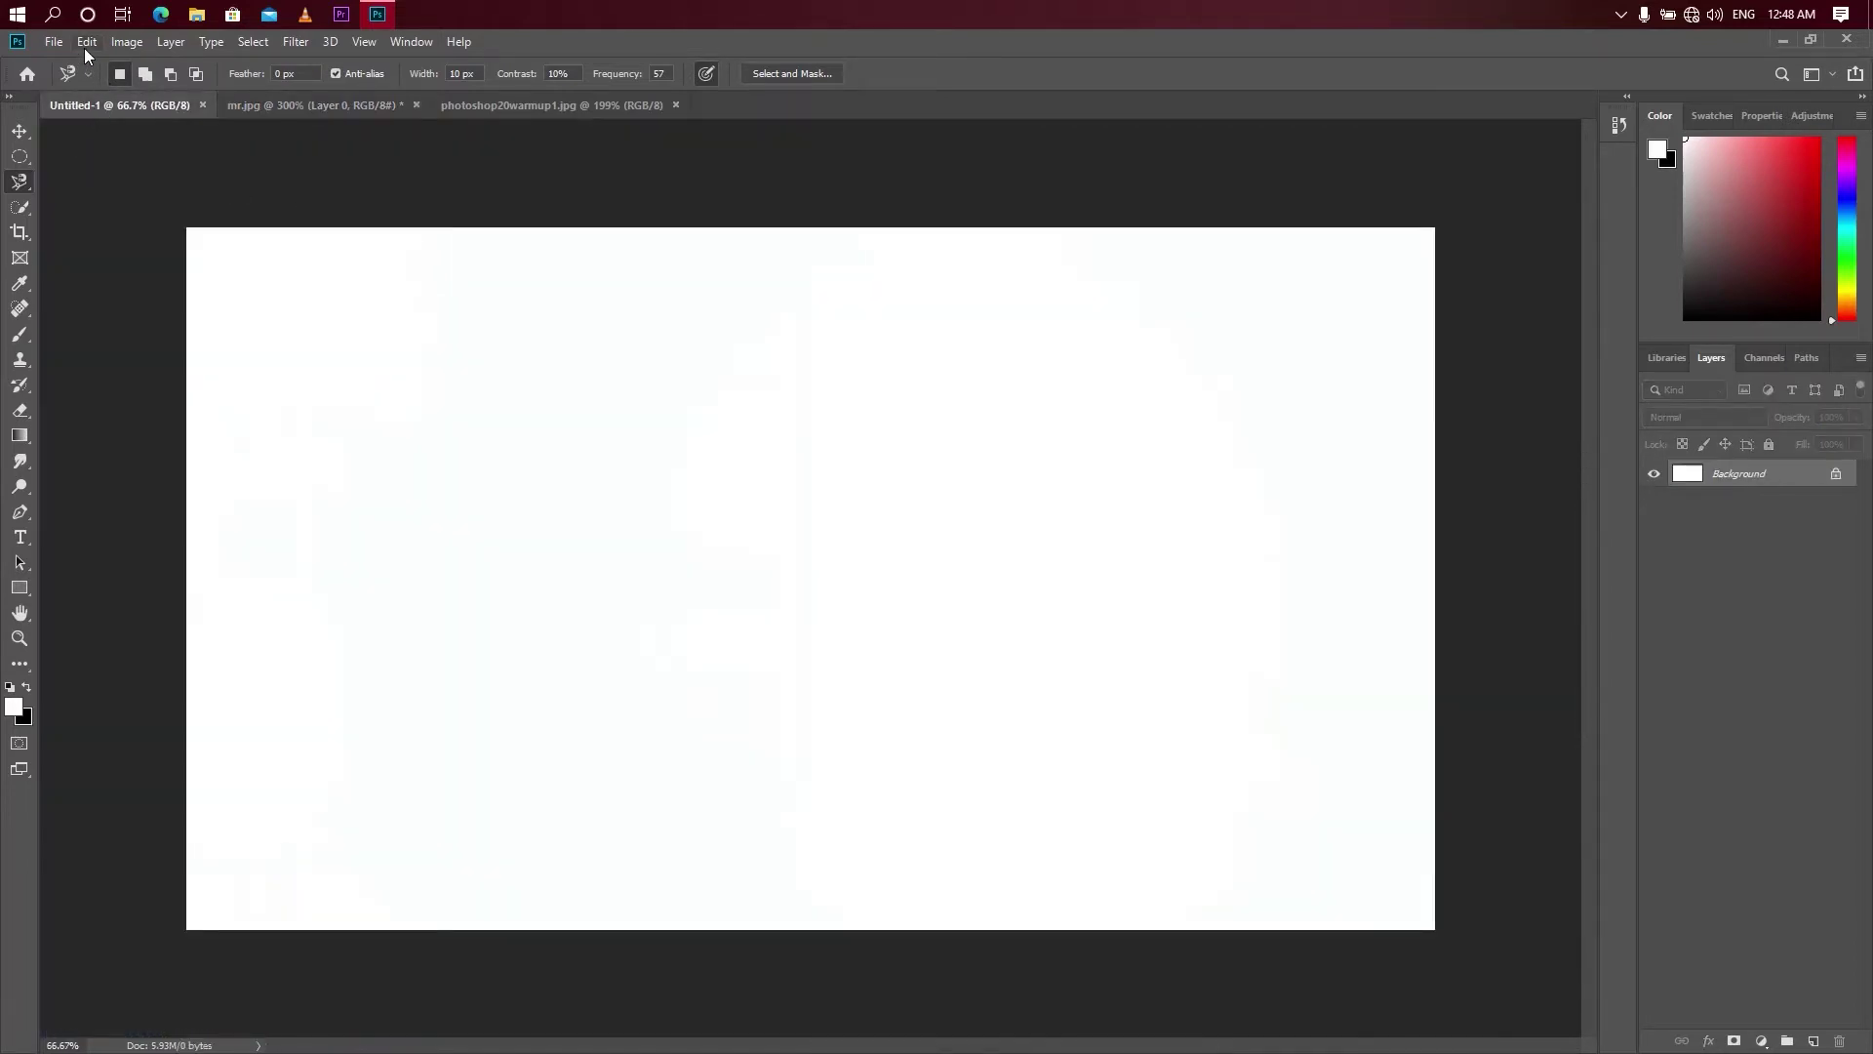
click(84, 44)
click(150, 215)
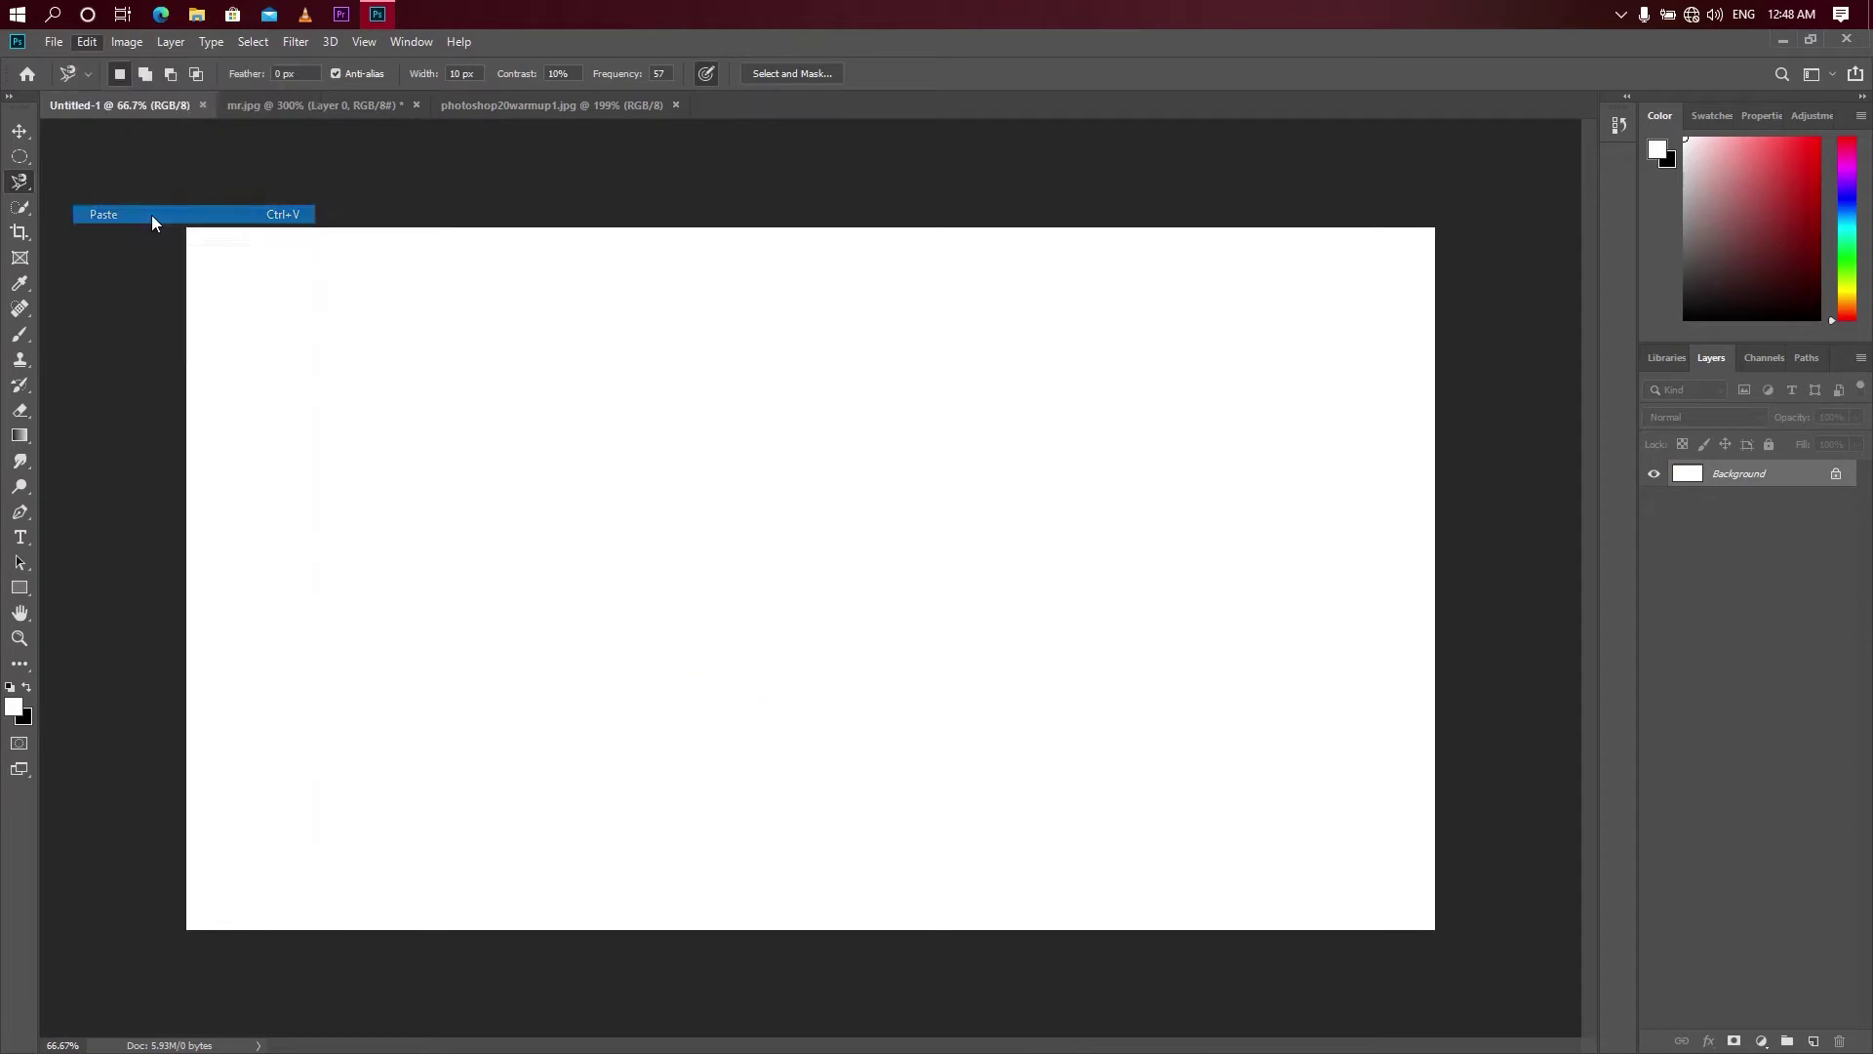
- Free-transform the pasted melon to nearly three times its size, placed slightly below centre
click(23, 141)
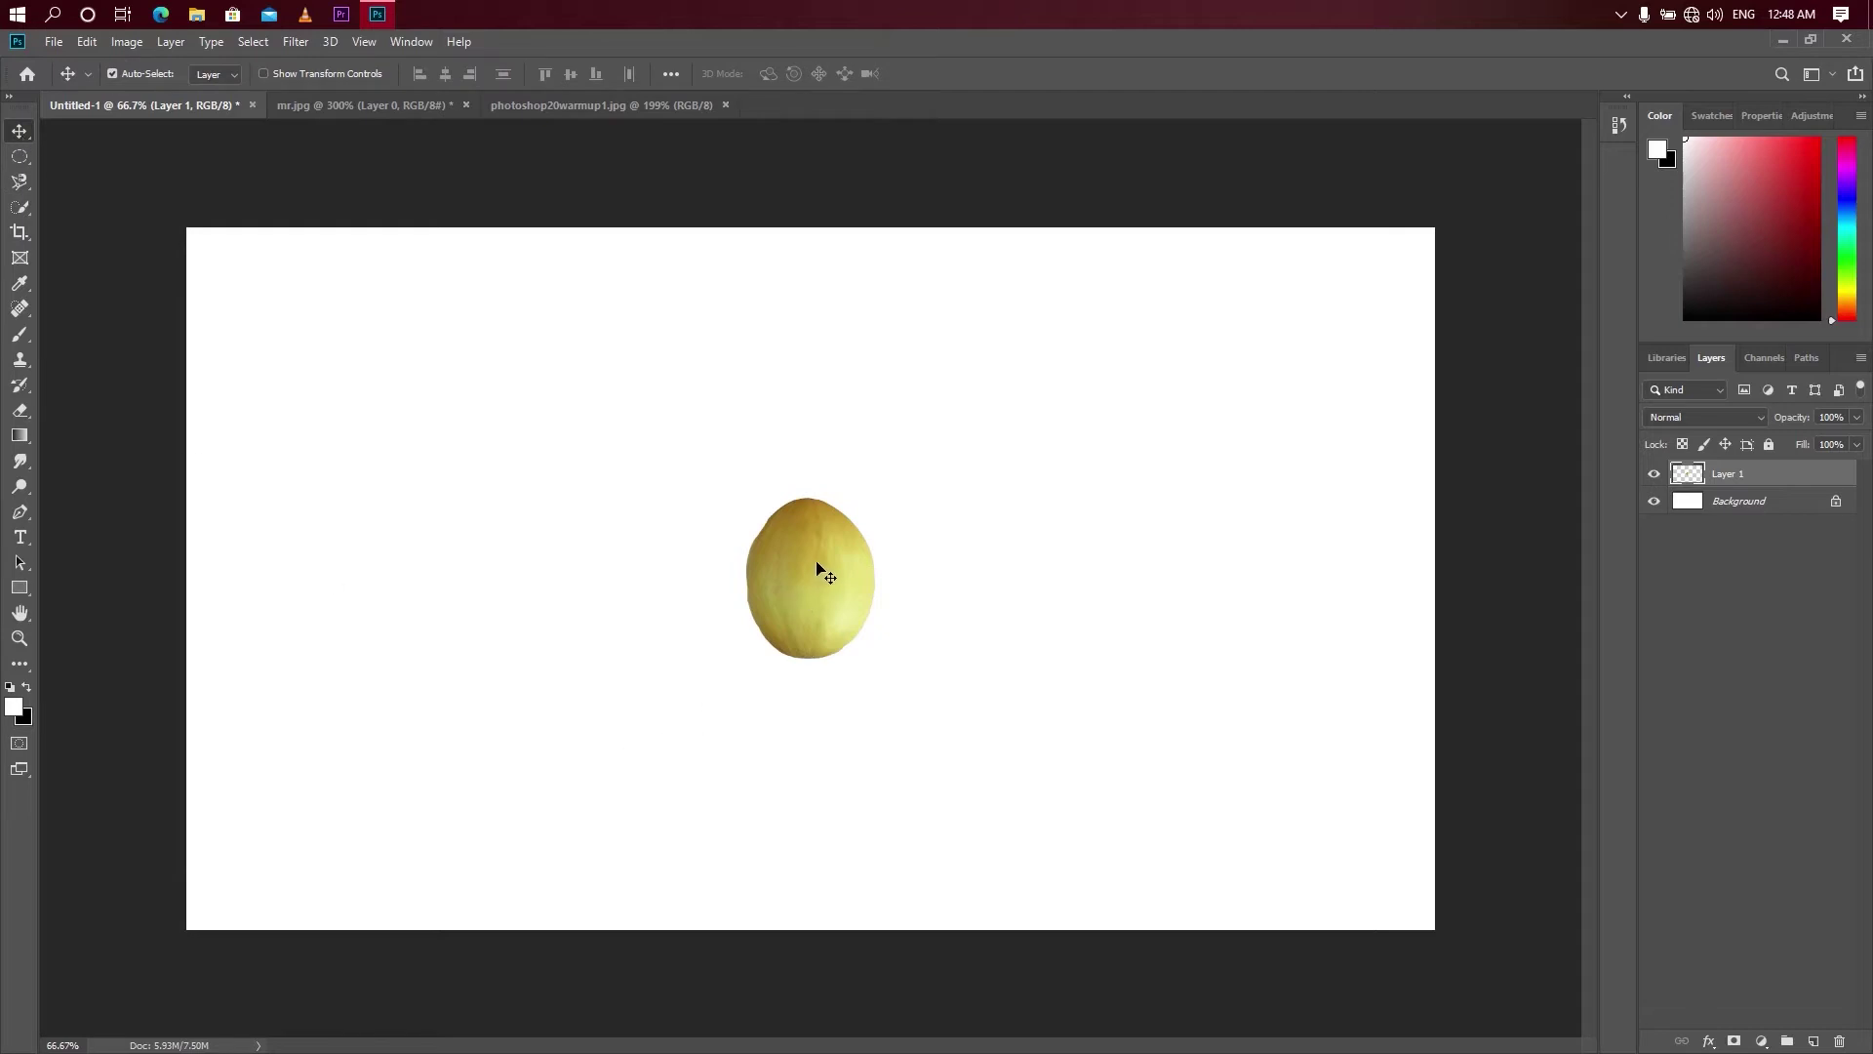
drag(814, 583, 798, 583)
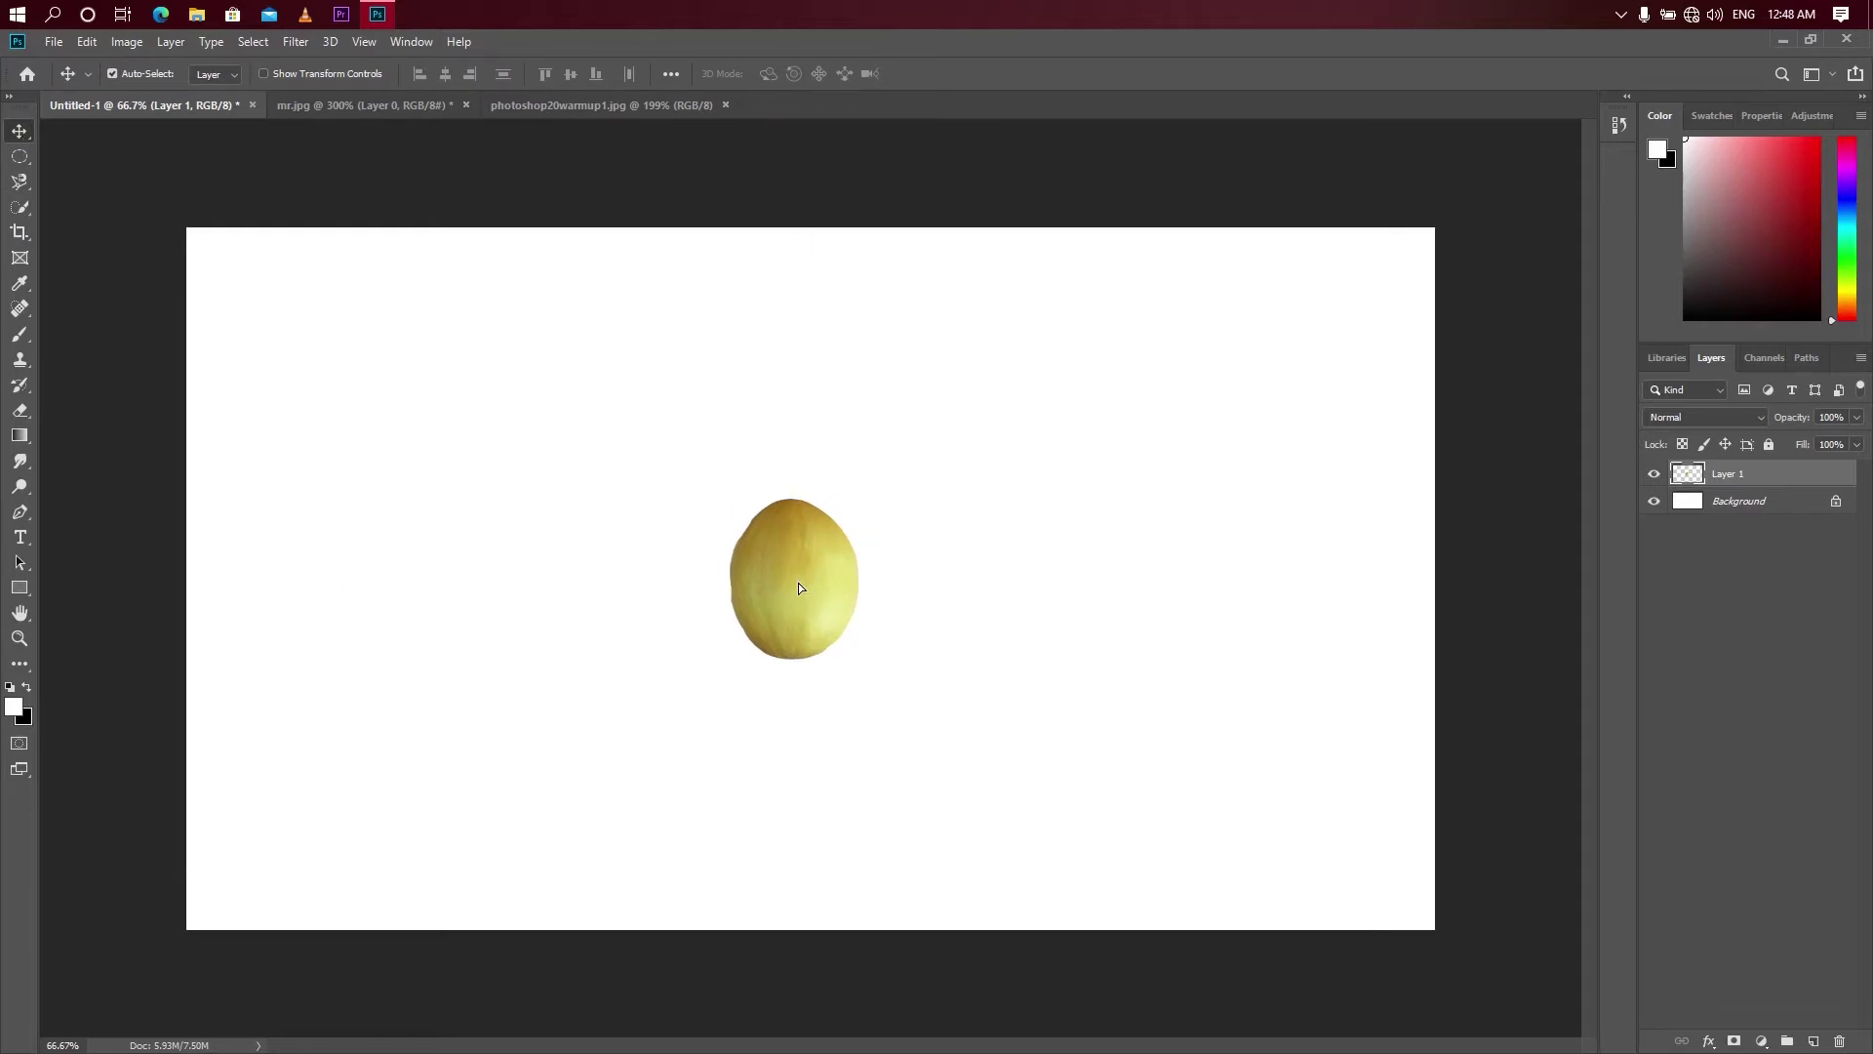
key(ctrl+t)
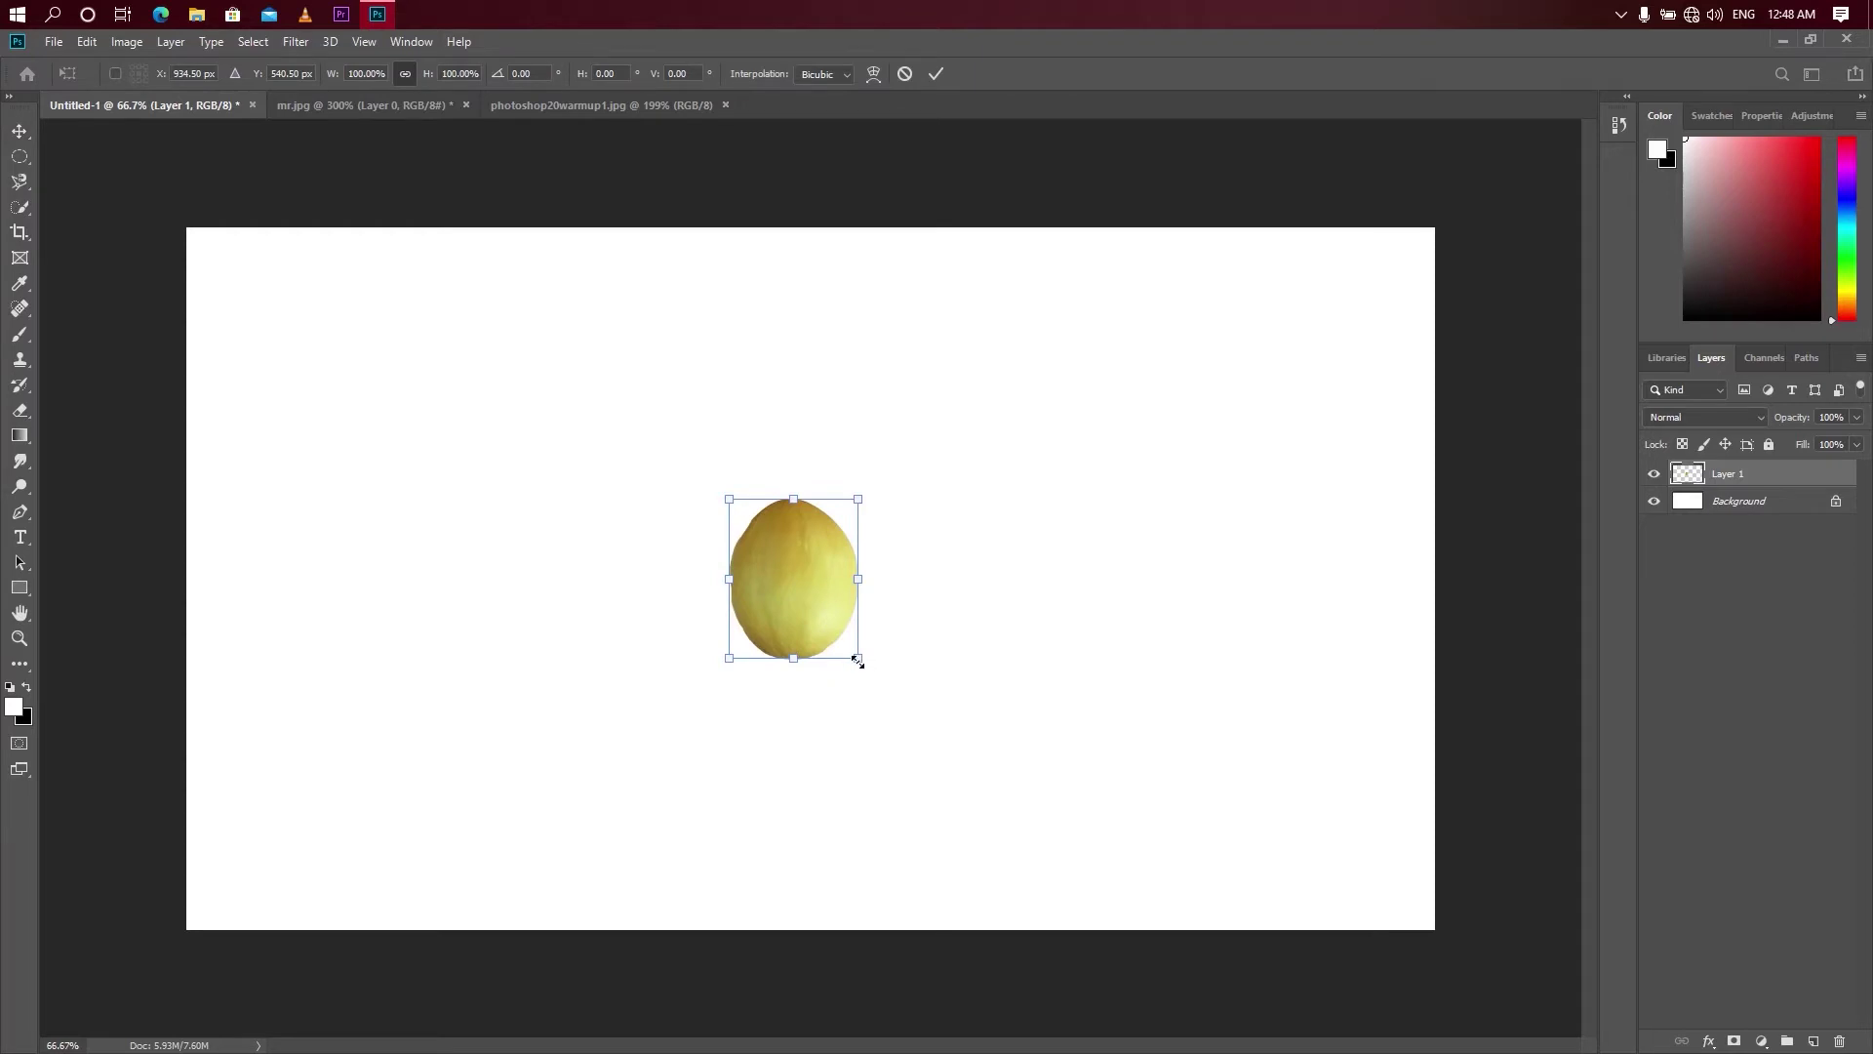
drag(871, 675, 944, 750)
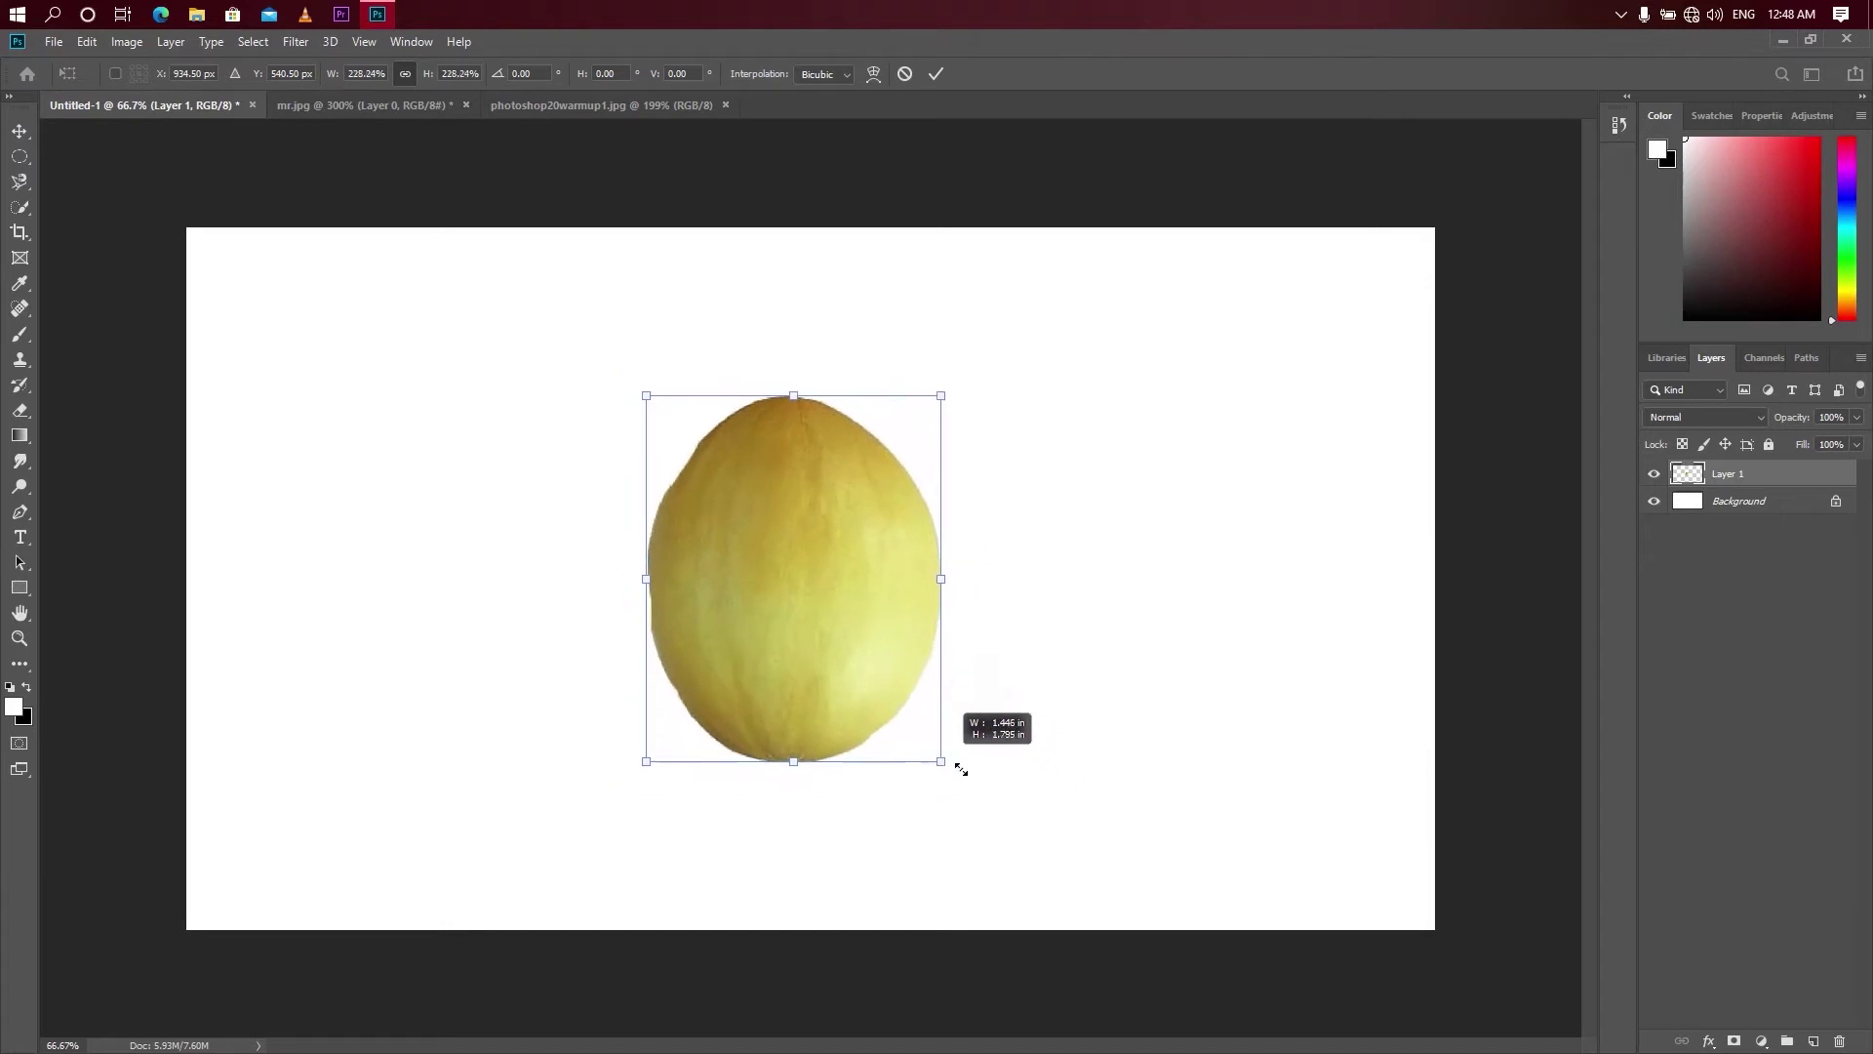
drag(945, 750, 970, 812)
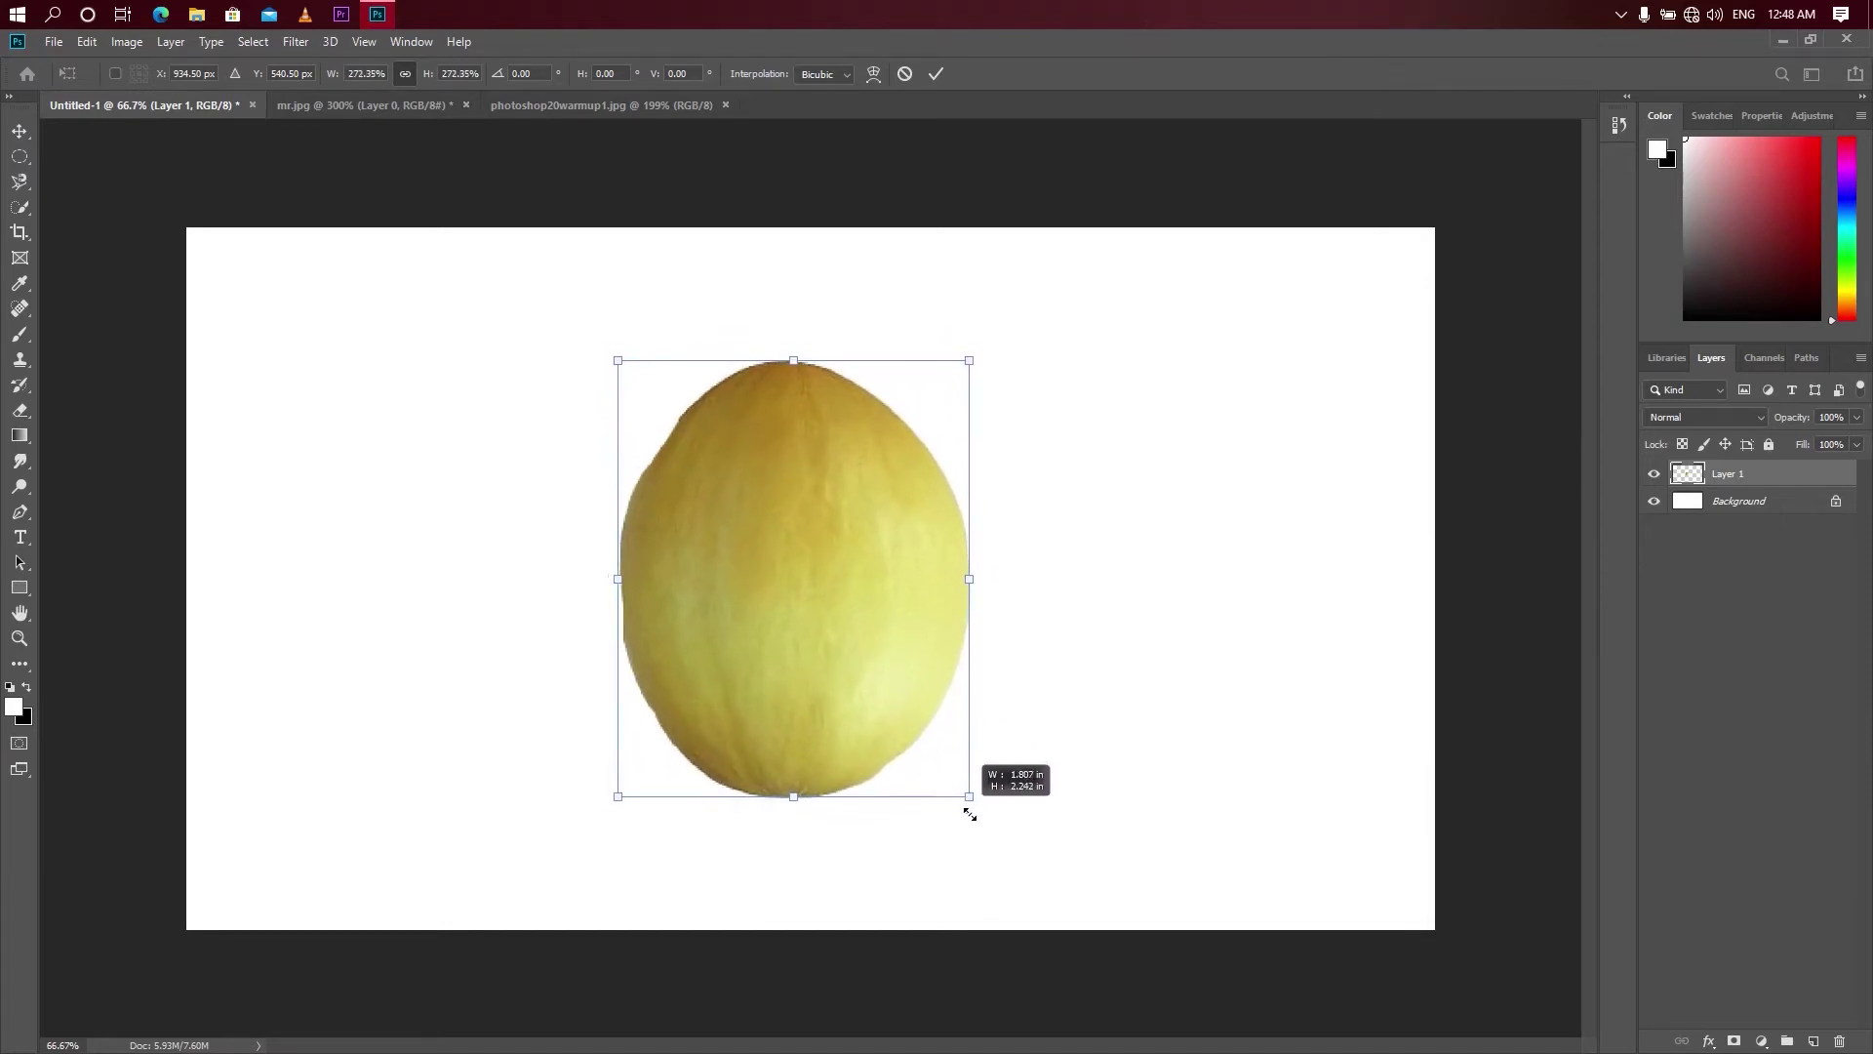
drag(969, 812, 981, 817)
drag(817, 635, 861, 675)
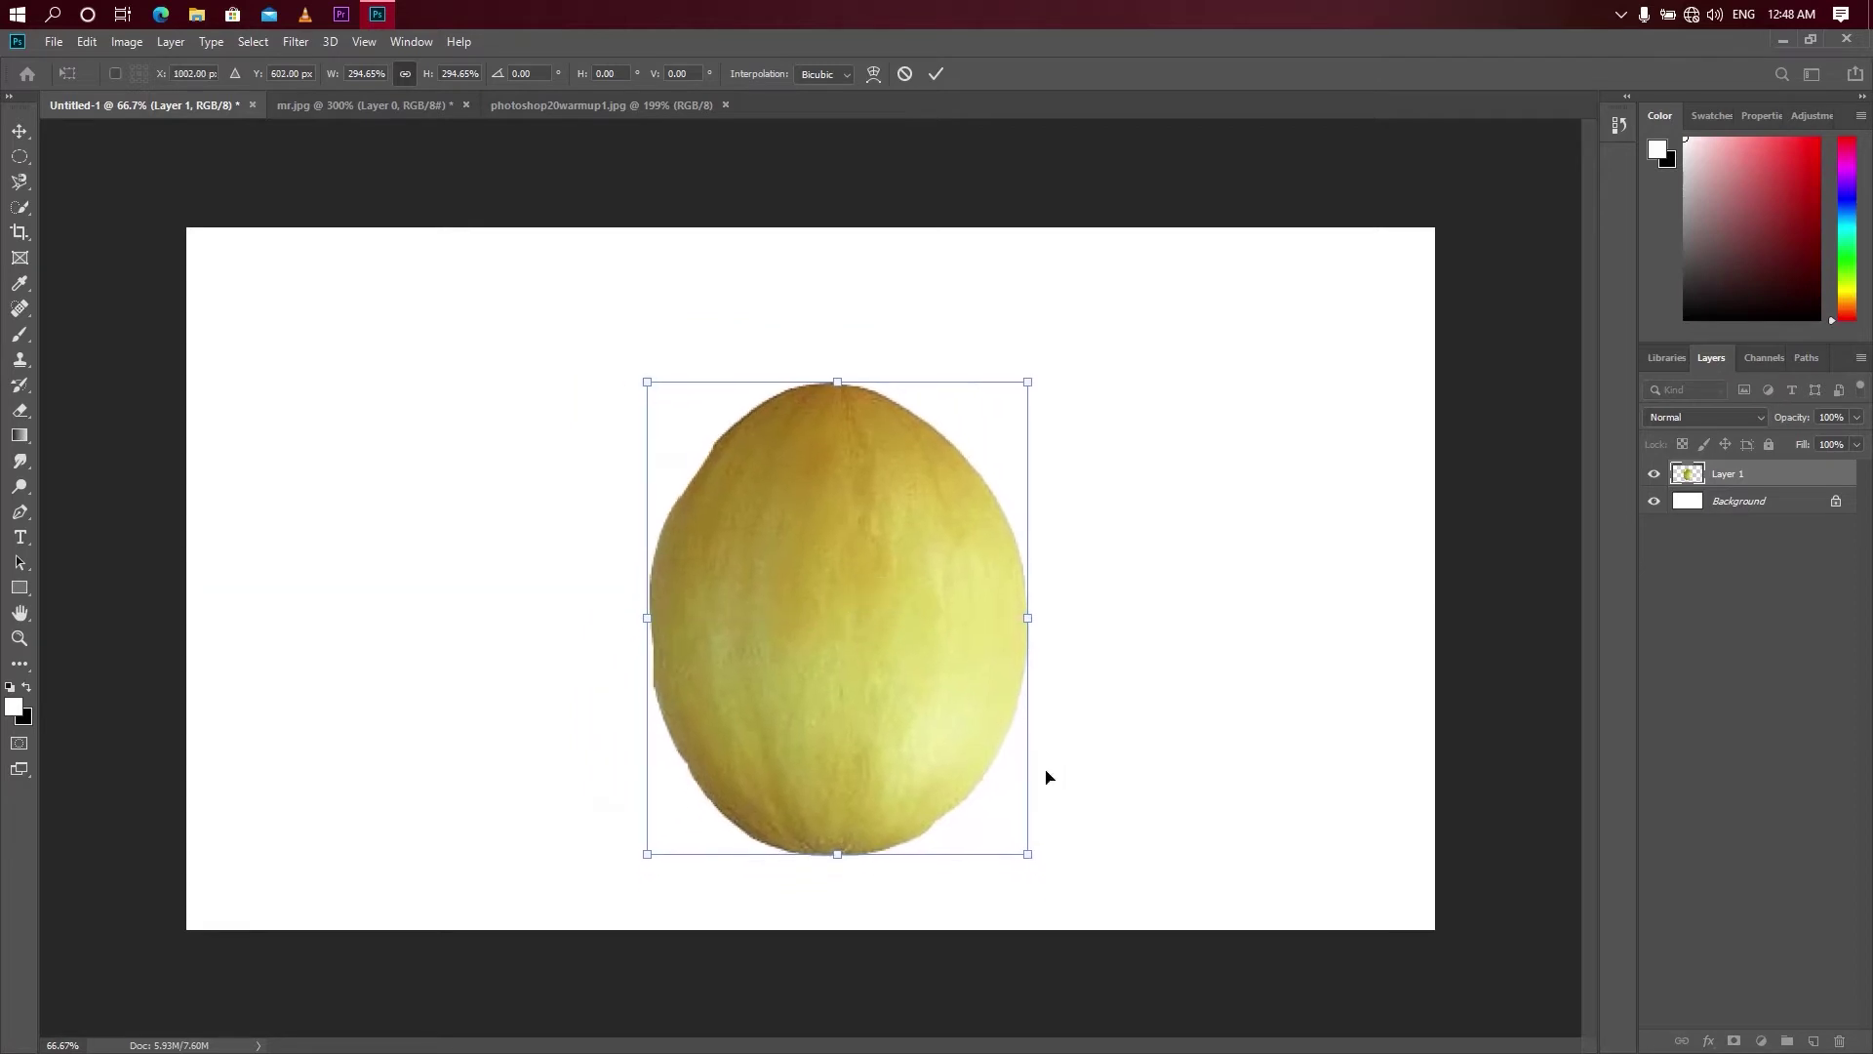
drag(1029, 849, 1016, 841)
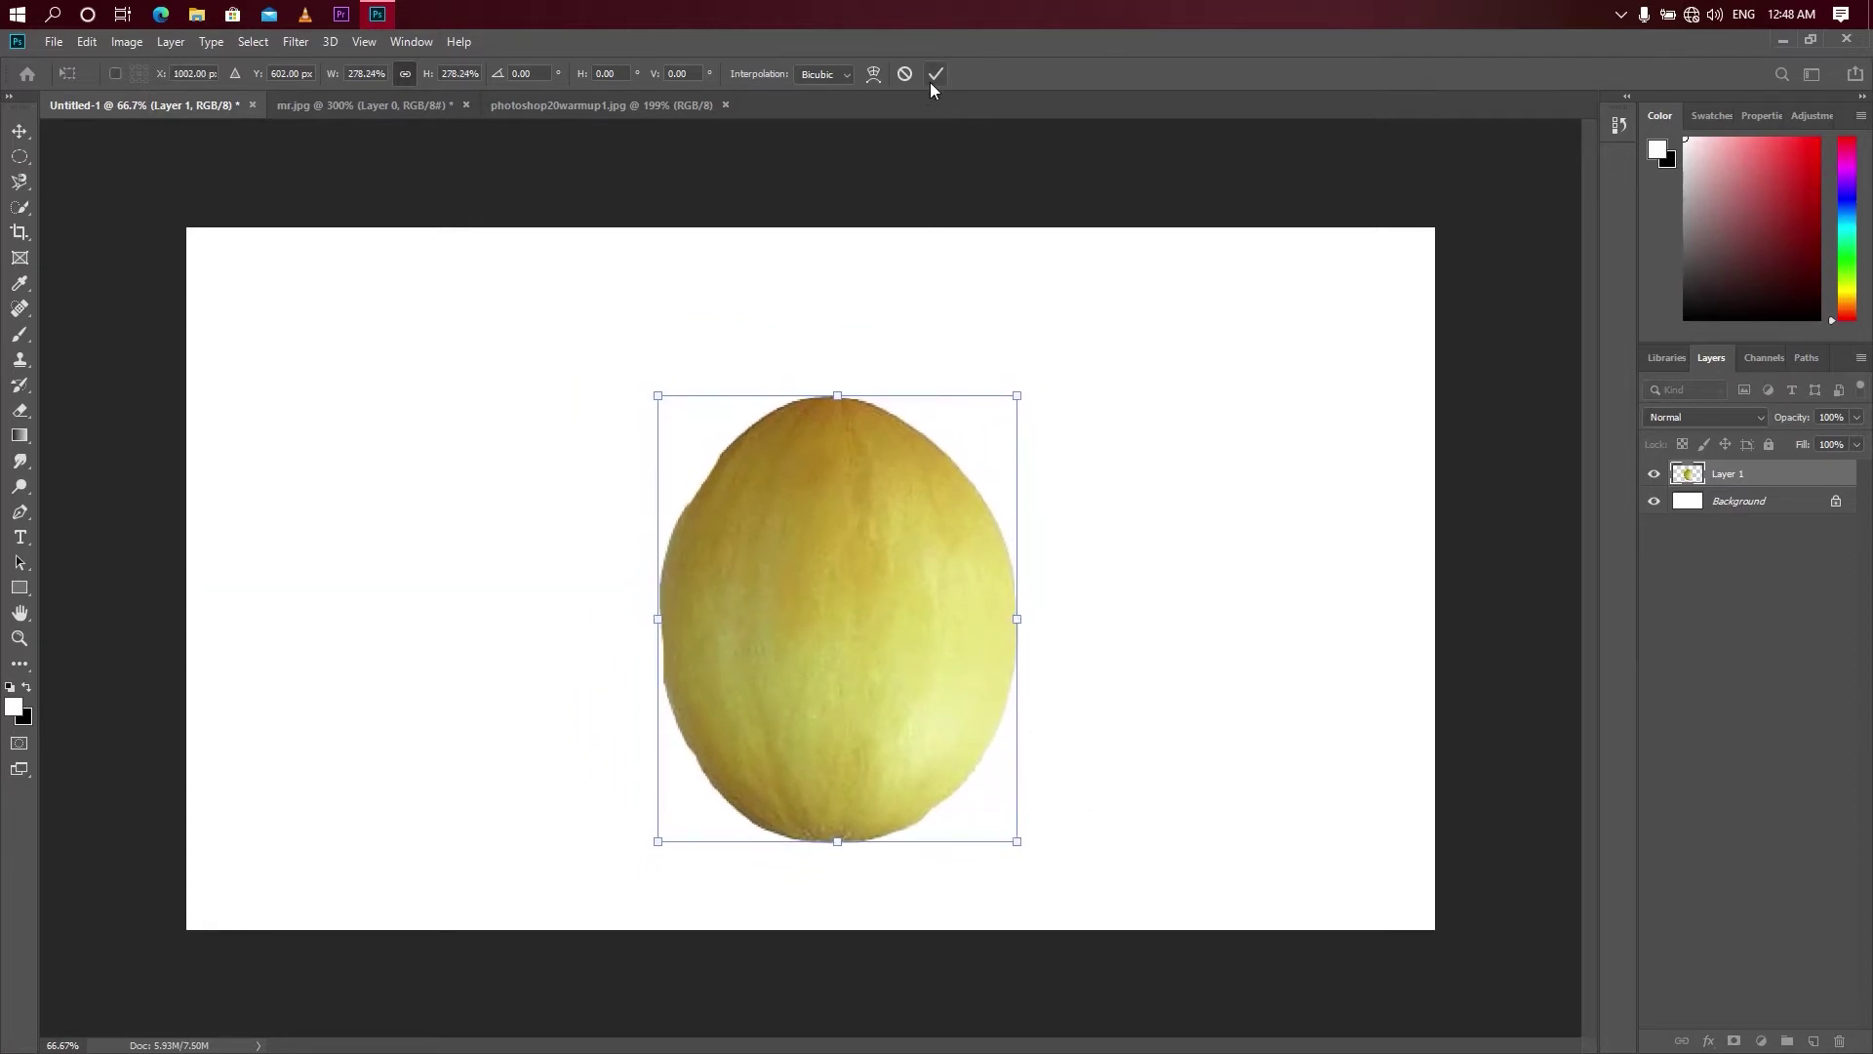
key(Return)
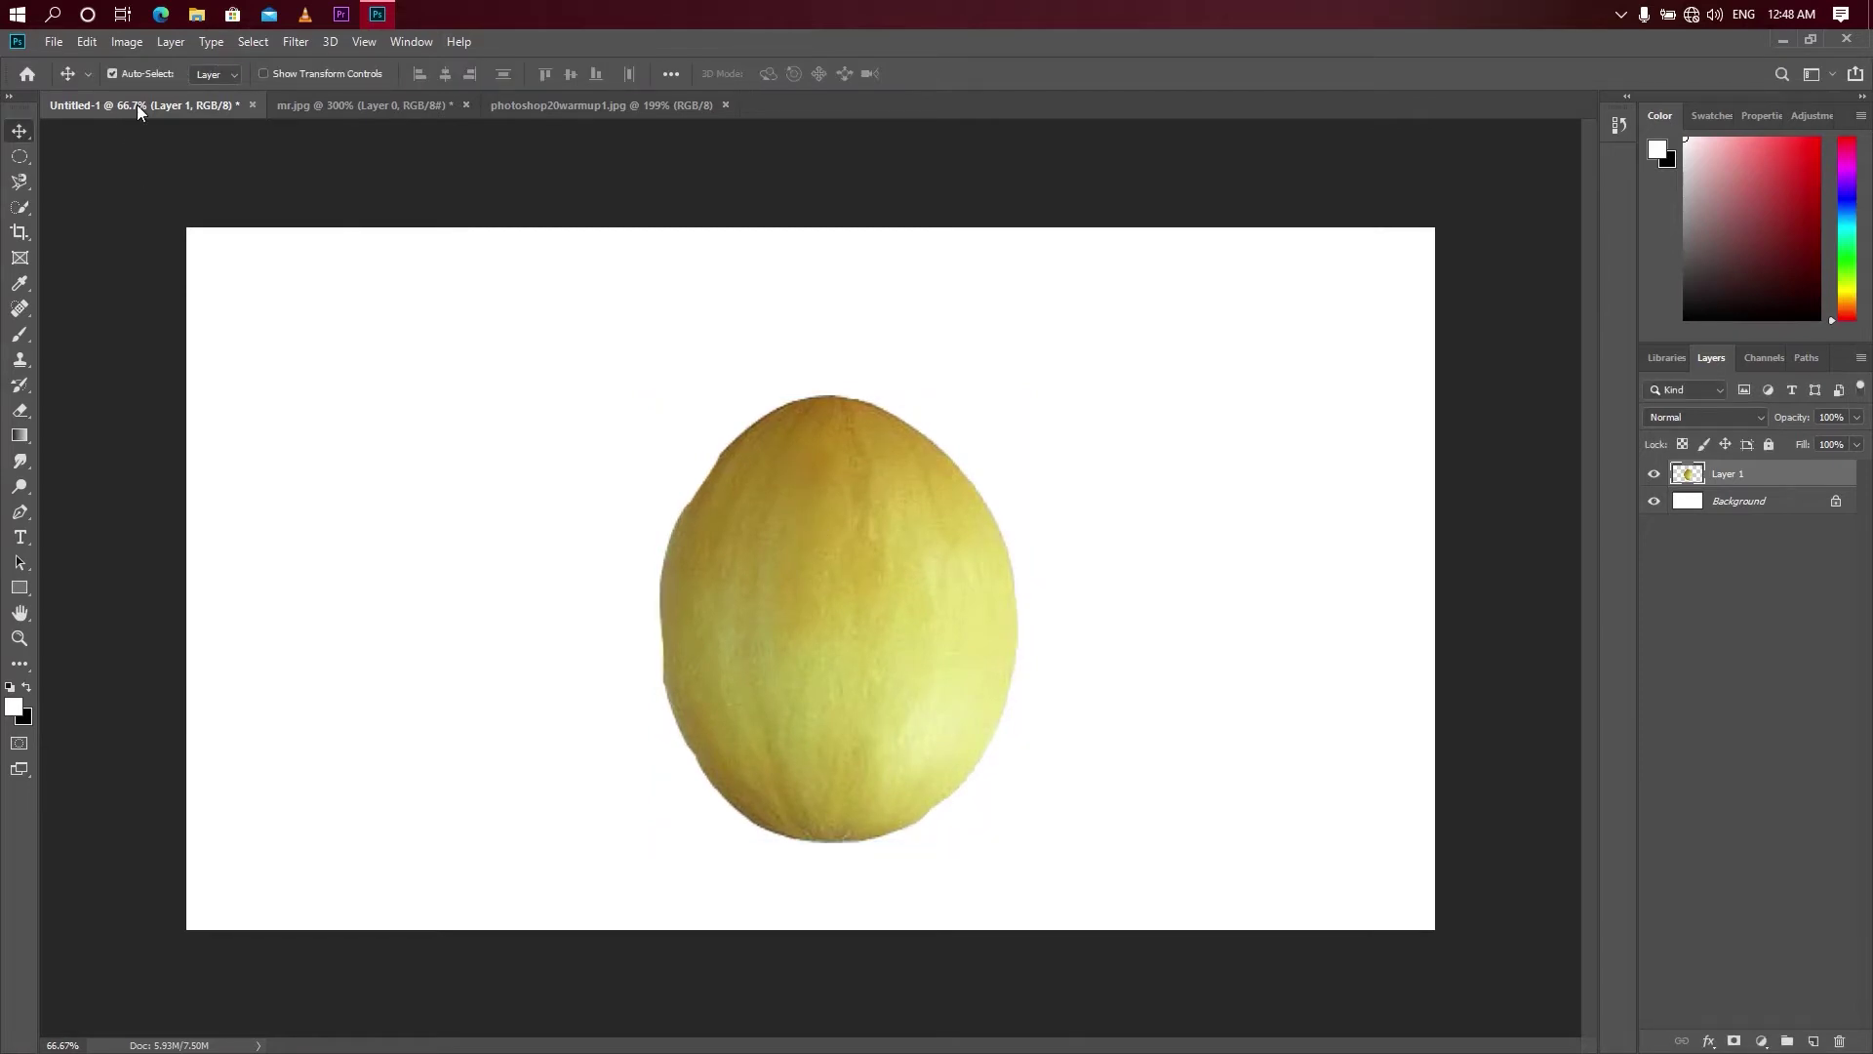
- Return to mr.jpg, deselect the melon, and pan to the bow-tie pasta and other fruits
click(312, 106)
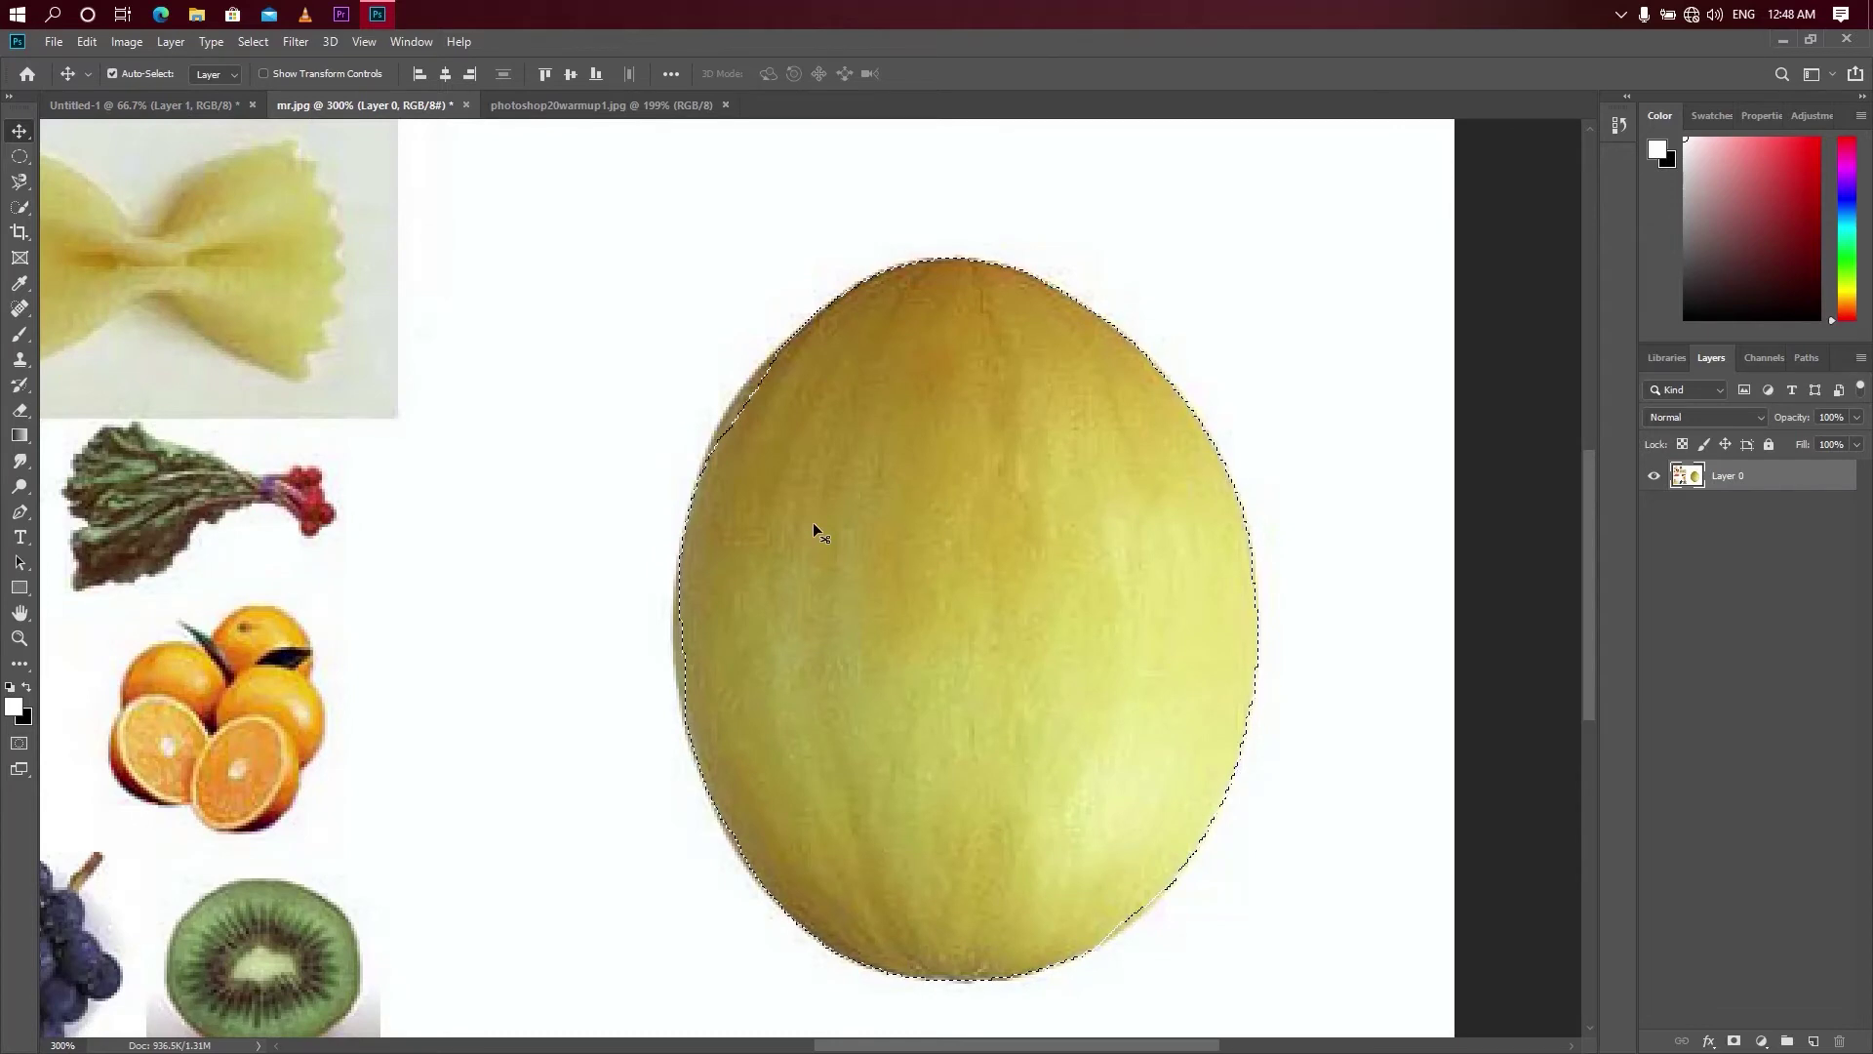
key(ctrl+d)
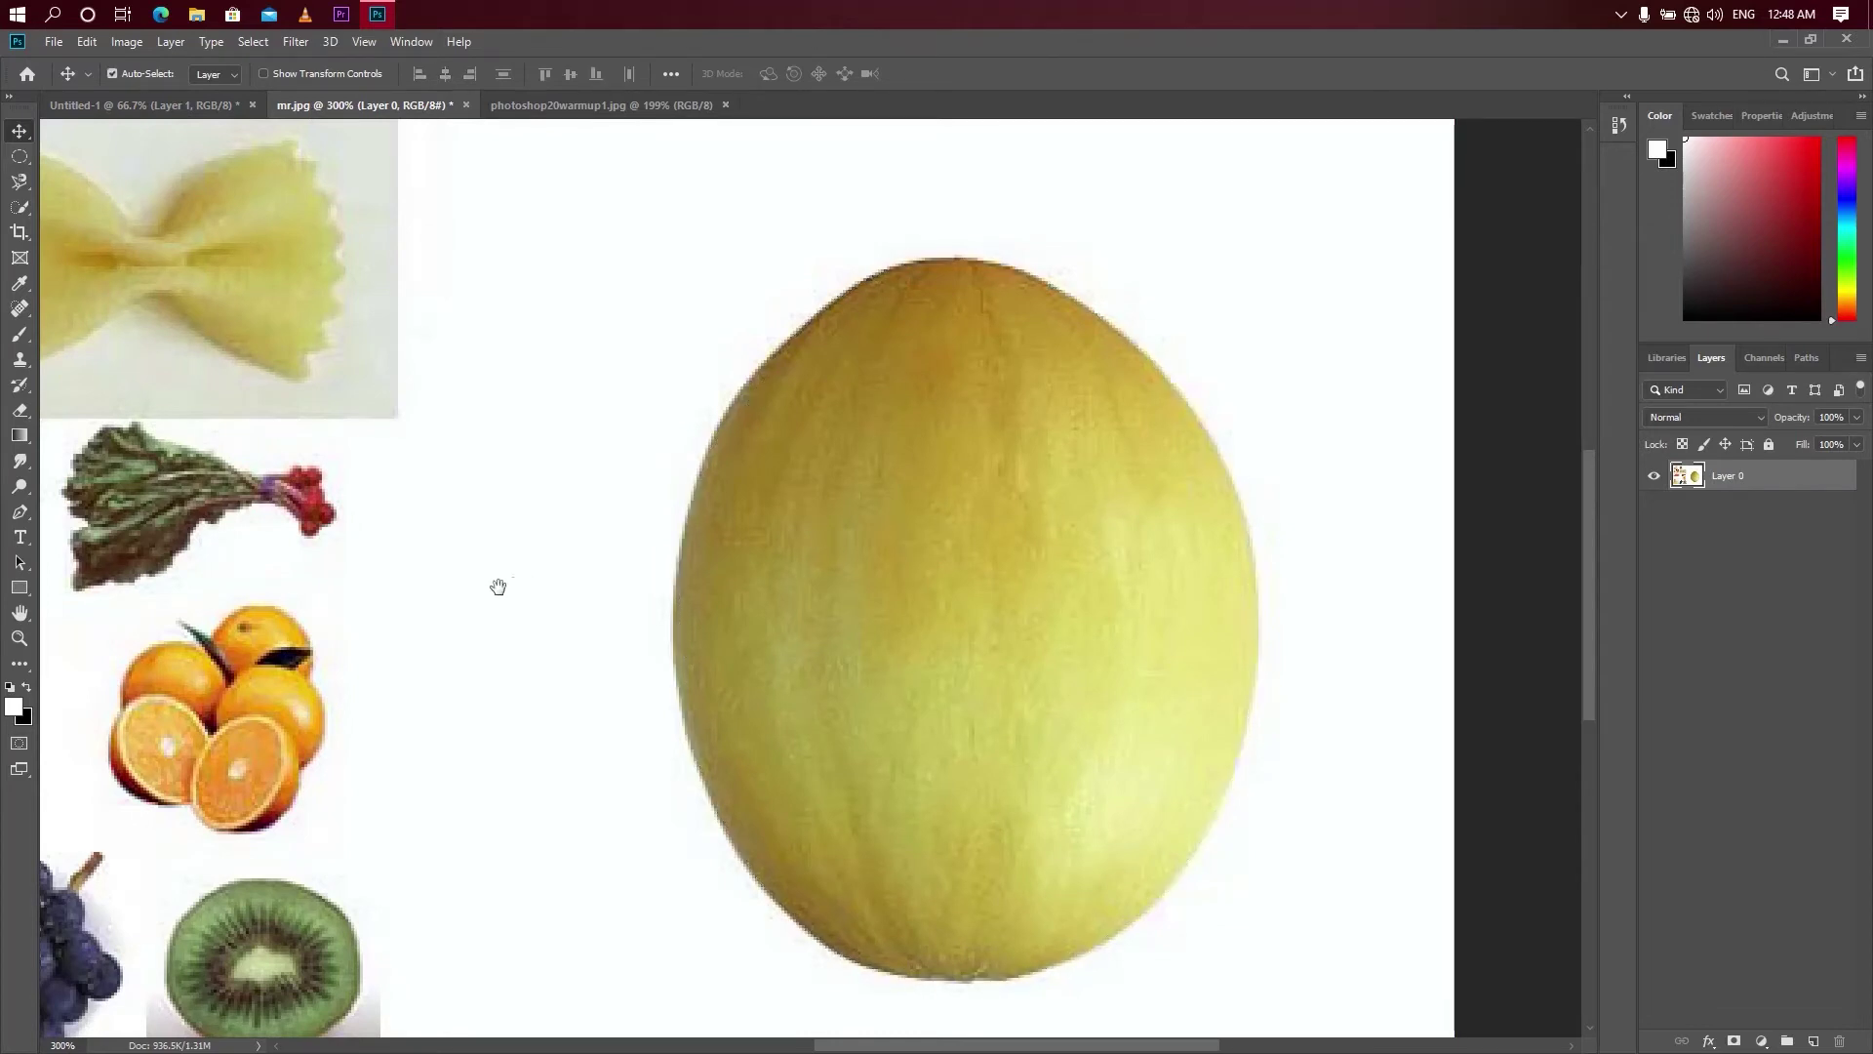
mouse_move(191, 546)
mouse_down()
mouse_move(854, 461)
mouse_move(673, 915)
mouse_move(693, 524)
mouse_move(815, 827)
mouse_up()
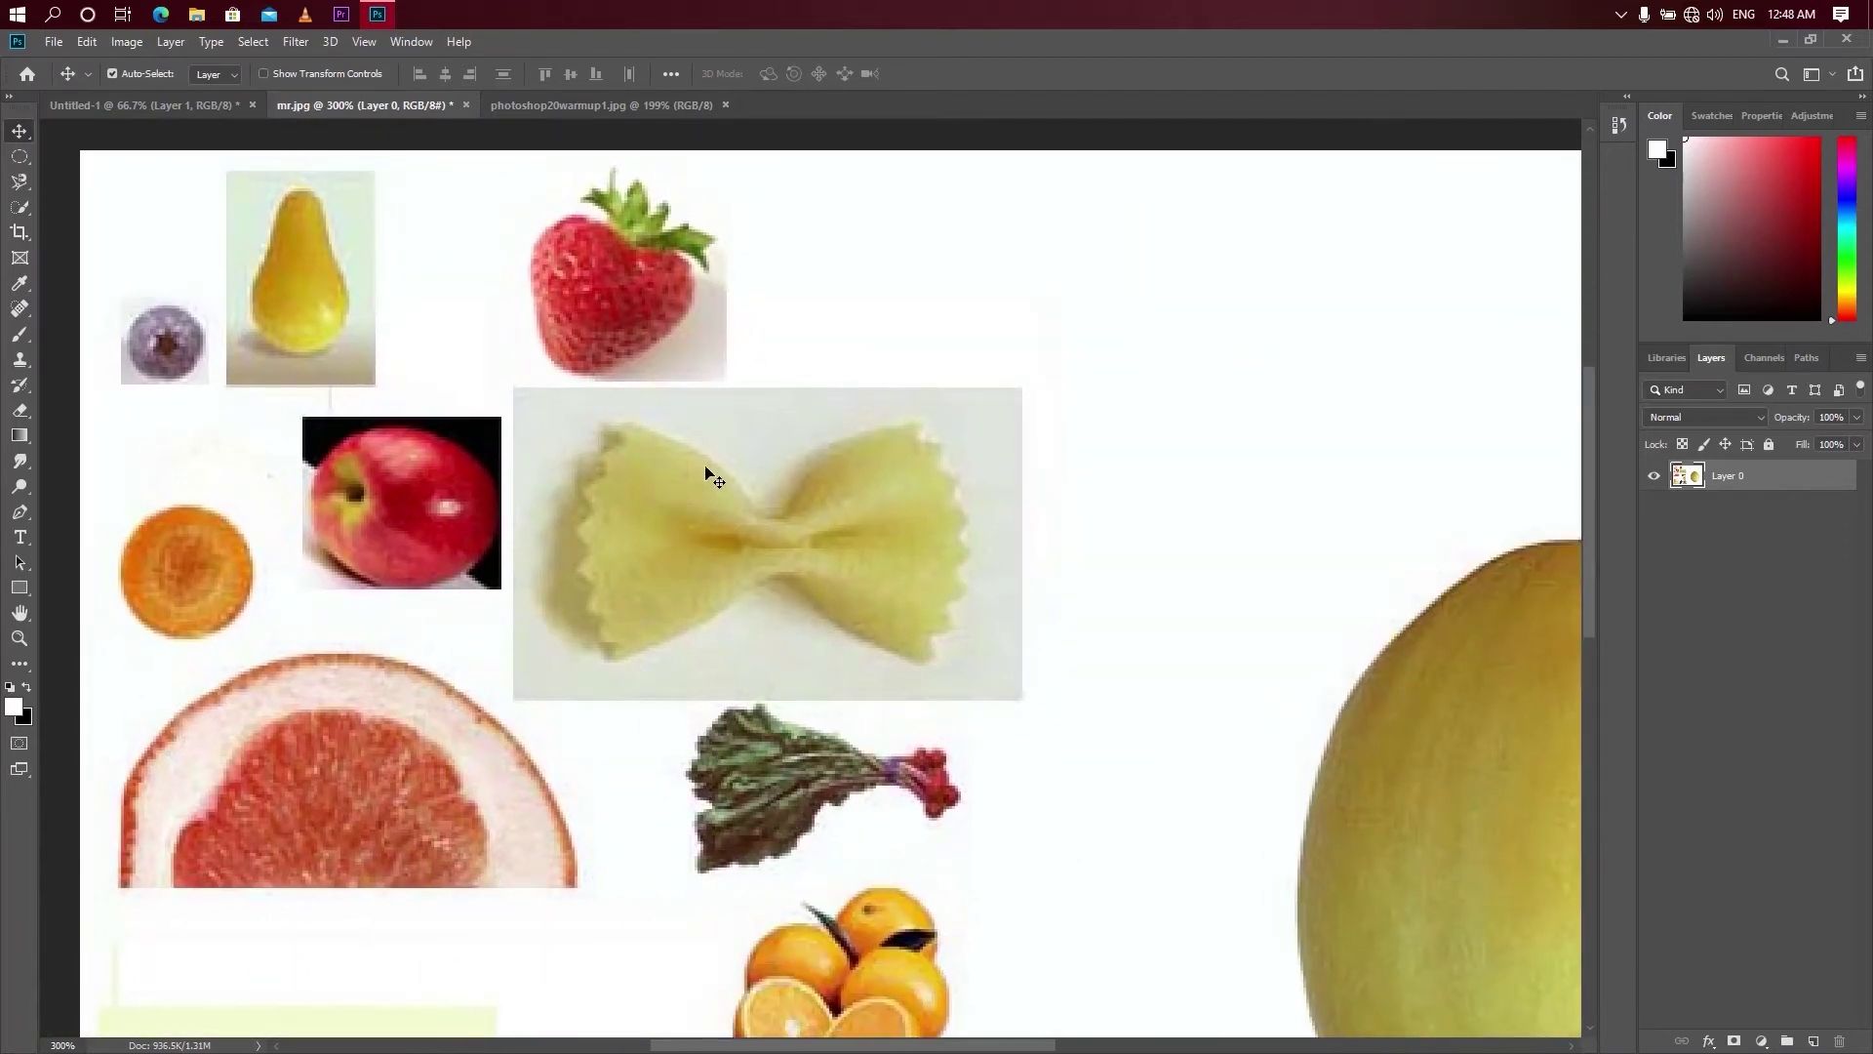
click(29, 187)
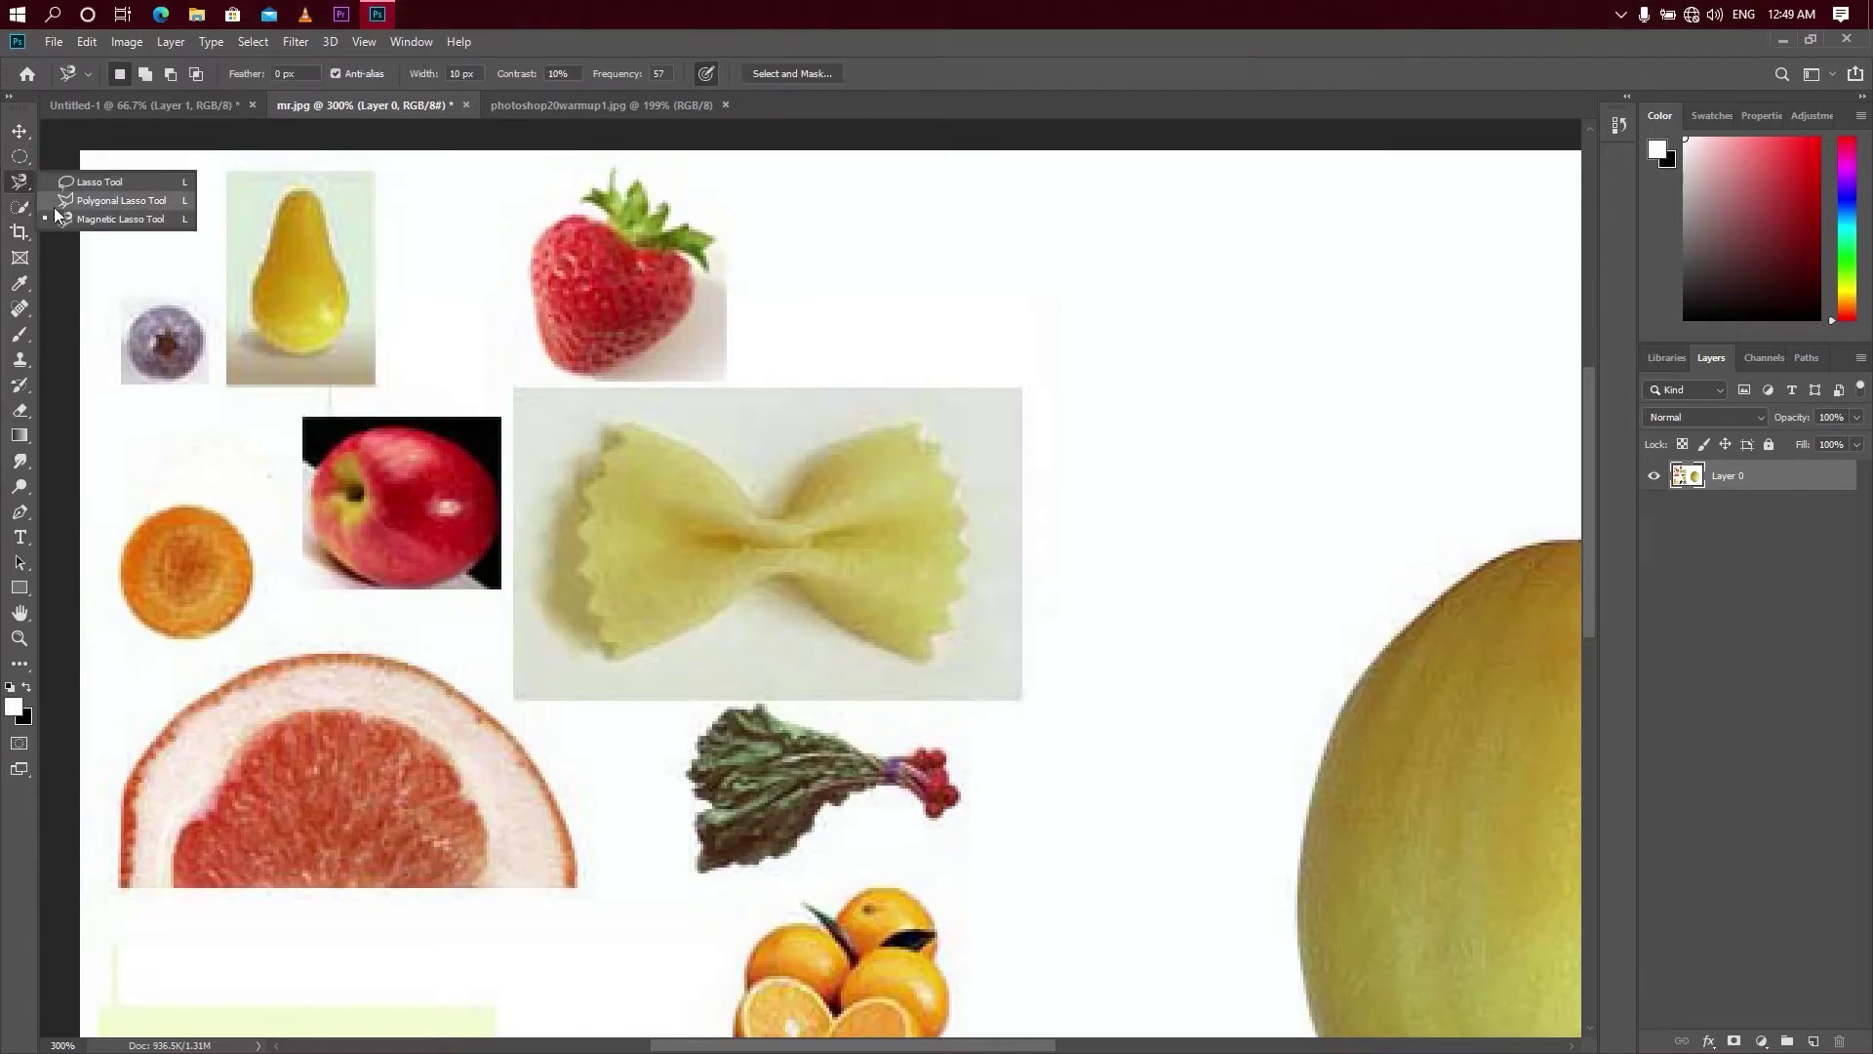
- Trace the bow-tie pasta's wavy edge with the Magnetic Lasso and close the selection
click(97, 219)
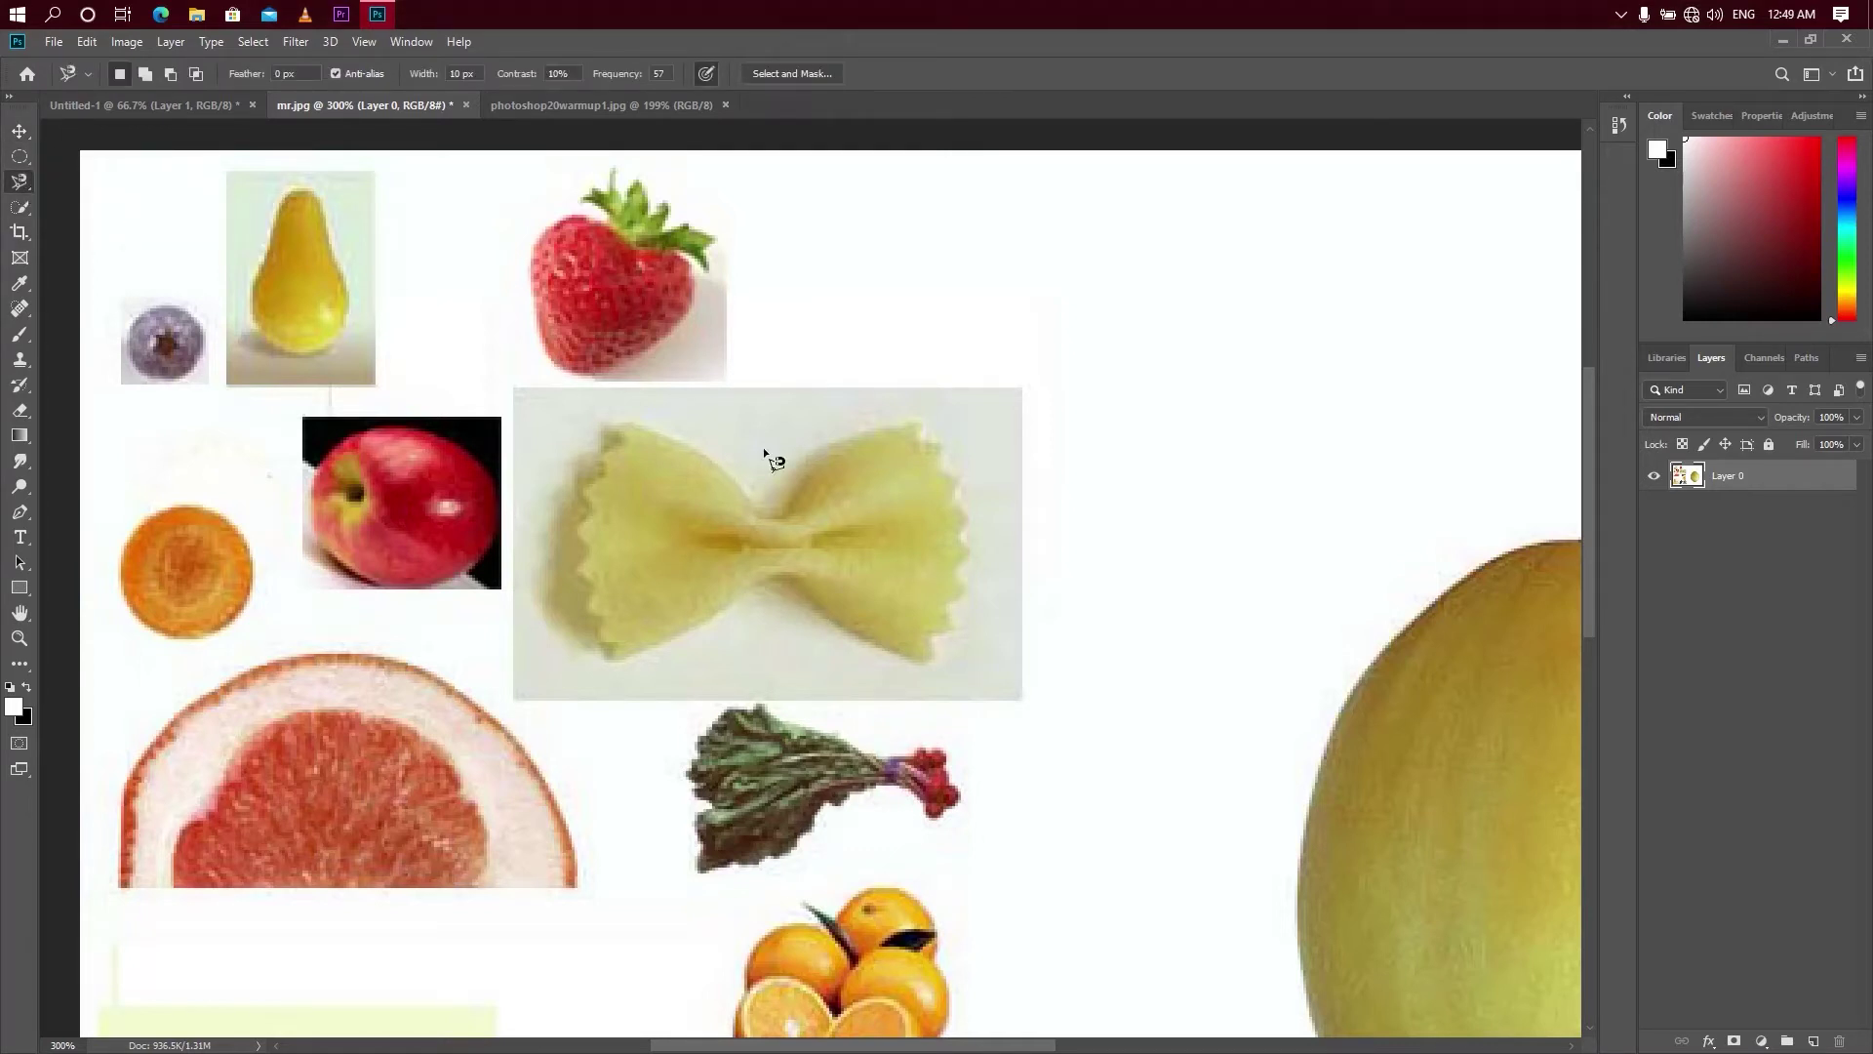
click(618, 659)
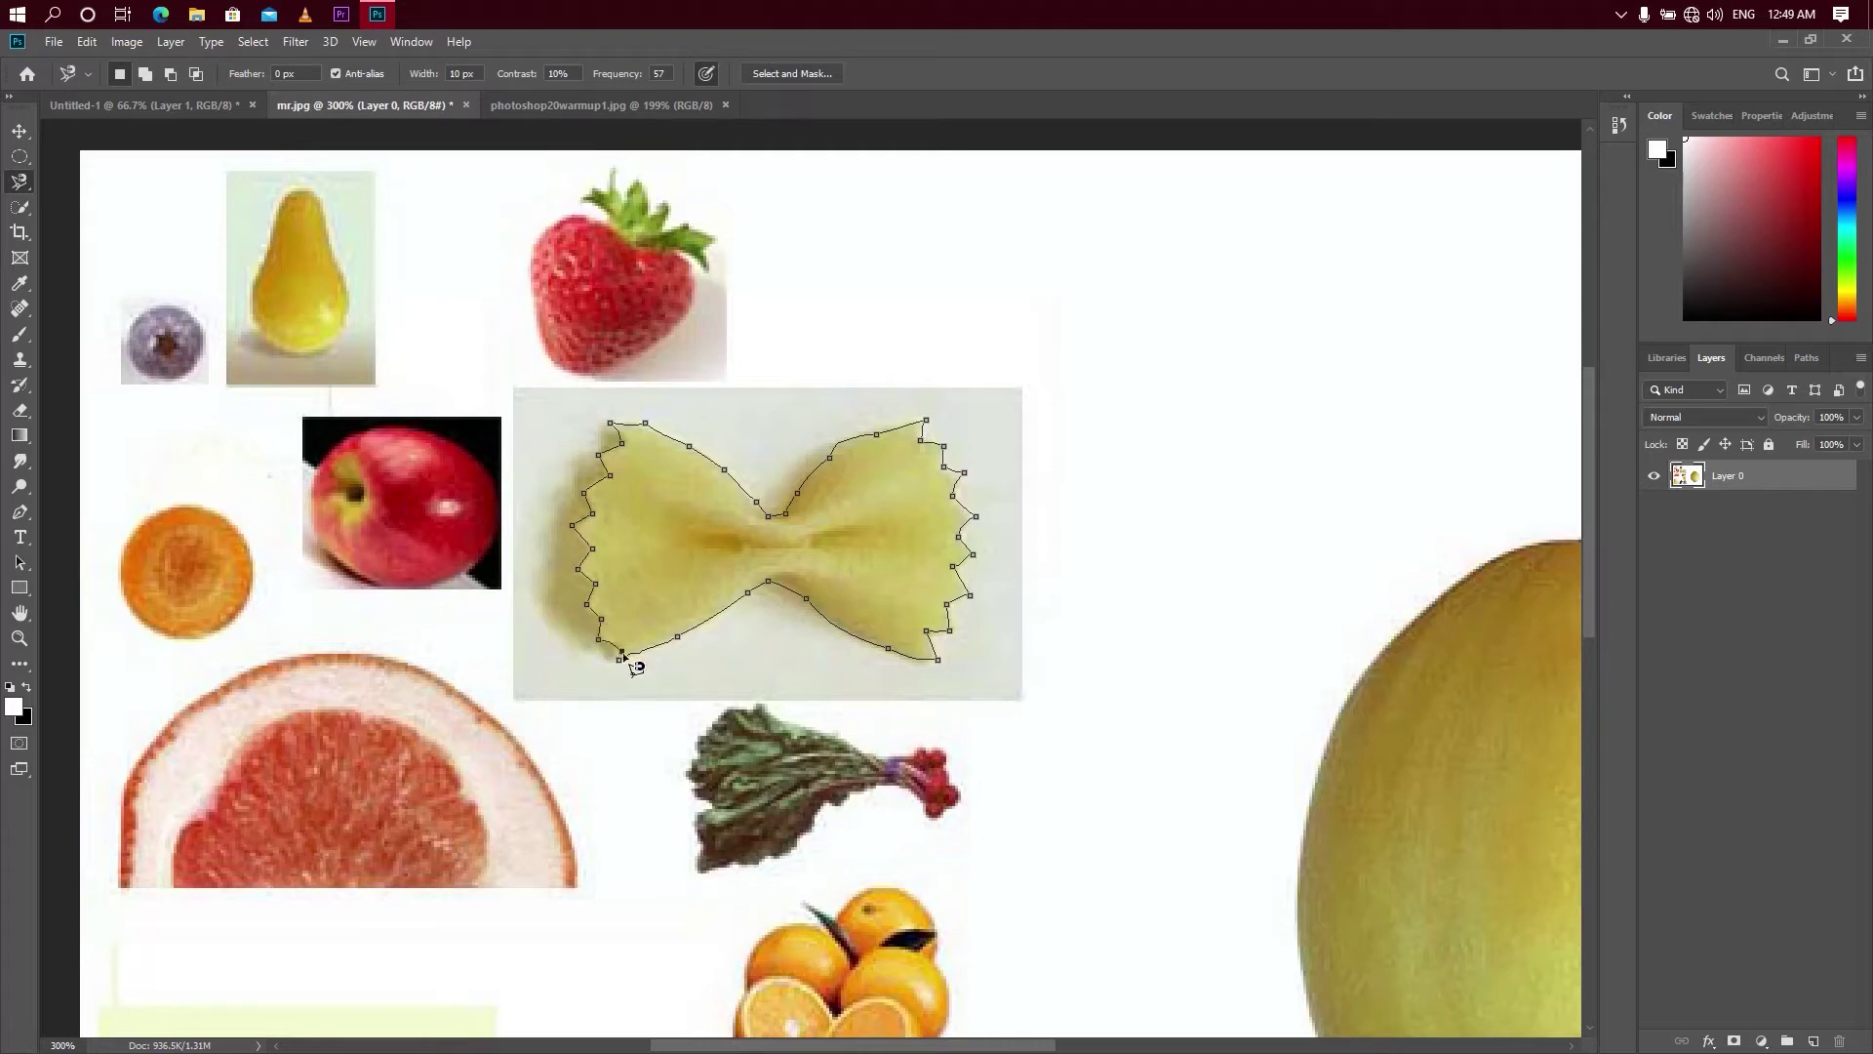
click(627, 659)
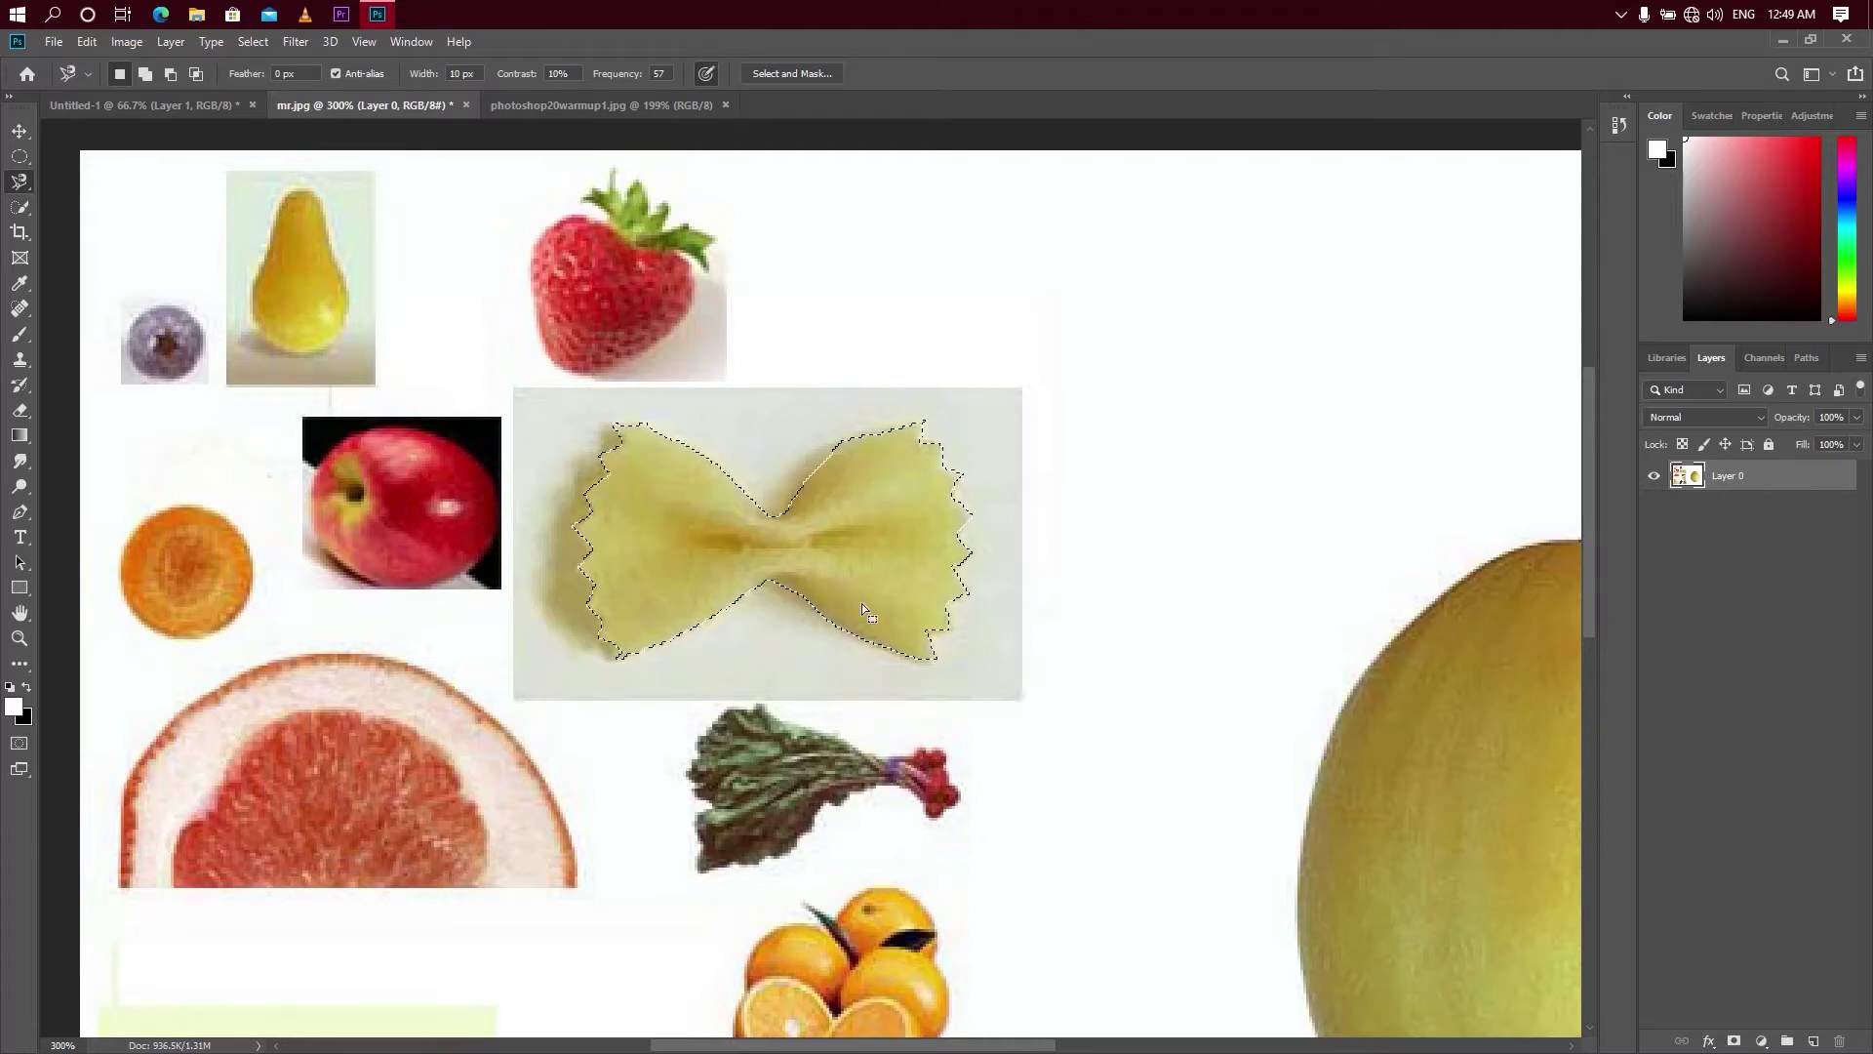
- Copy the selected bow-tie pasta and paste it as a new layer onto the melon in Untitled-1
click(85, 43)
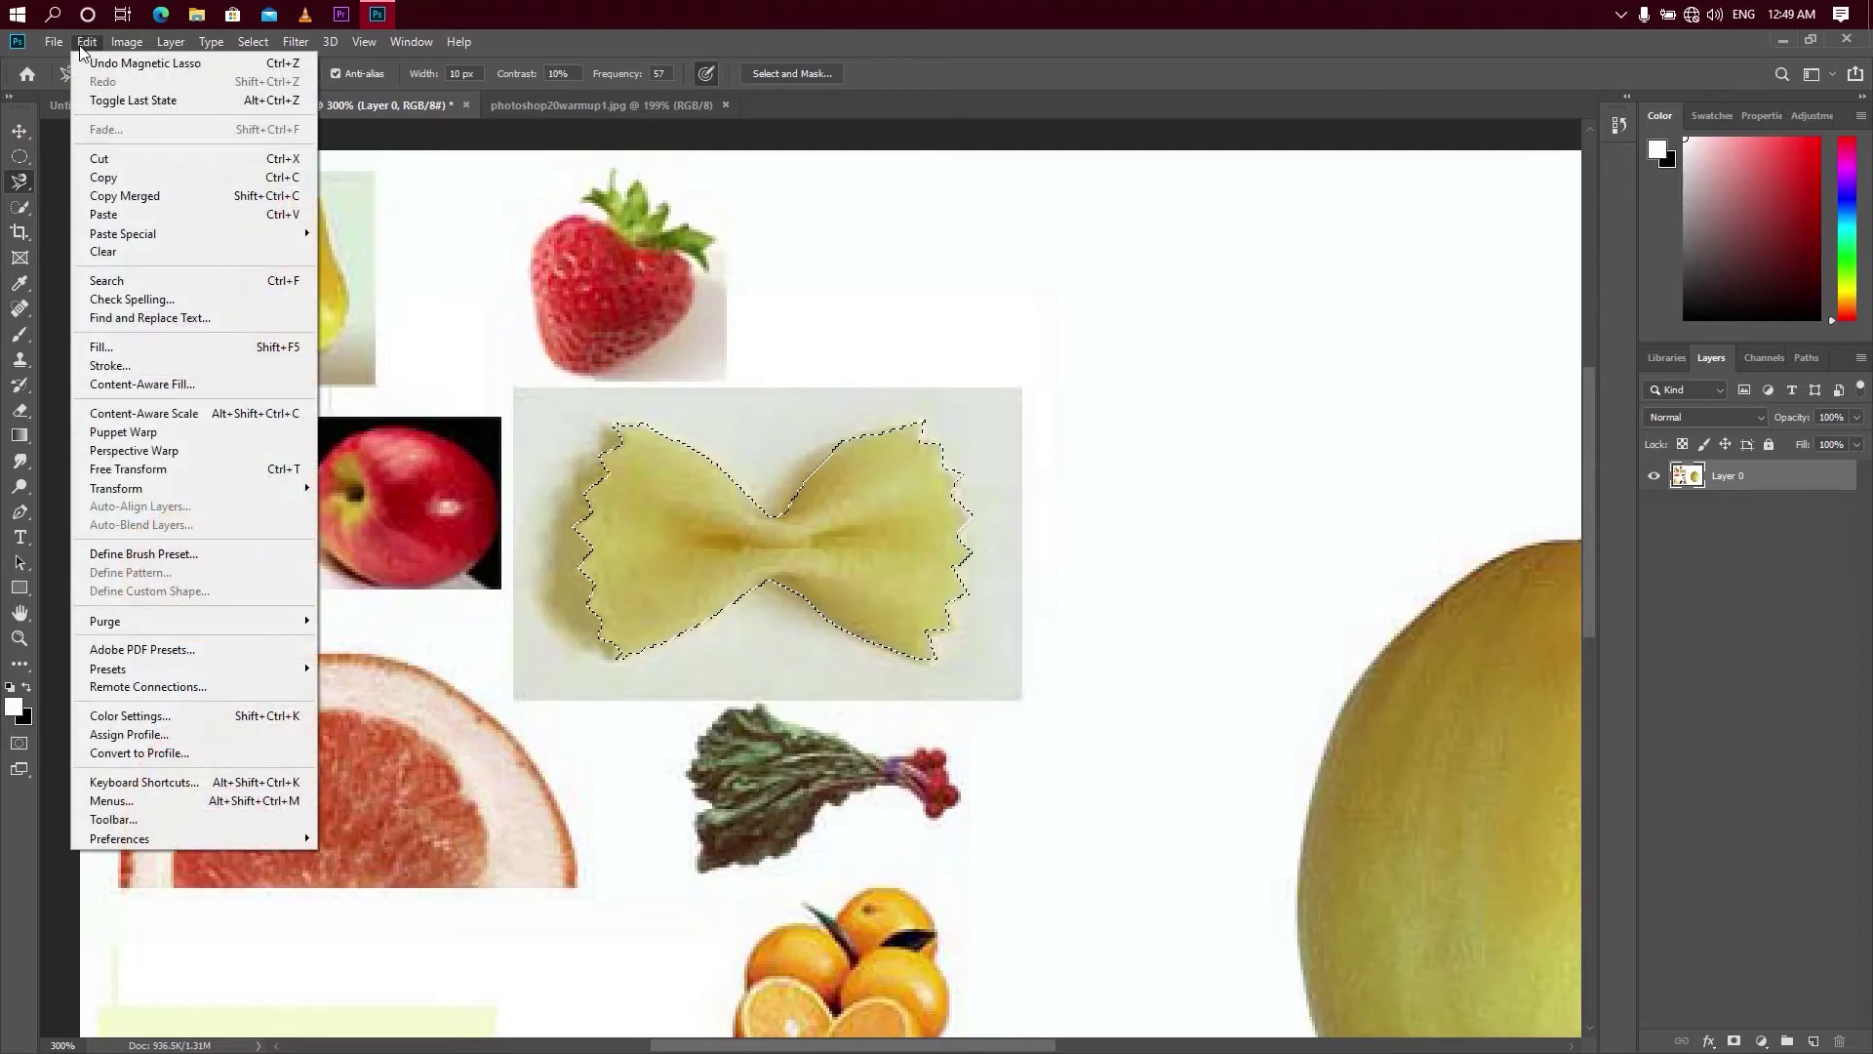
click(132, 181)
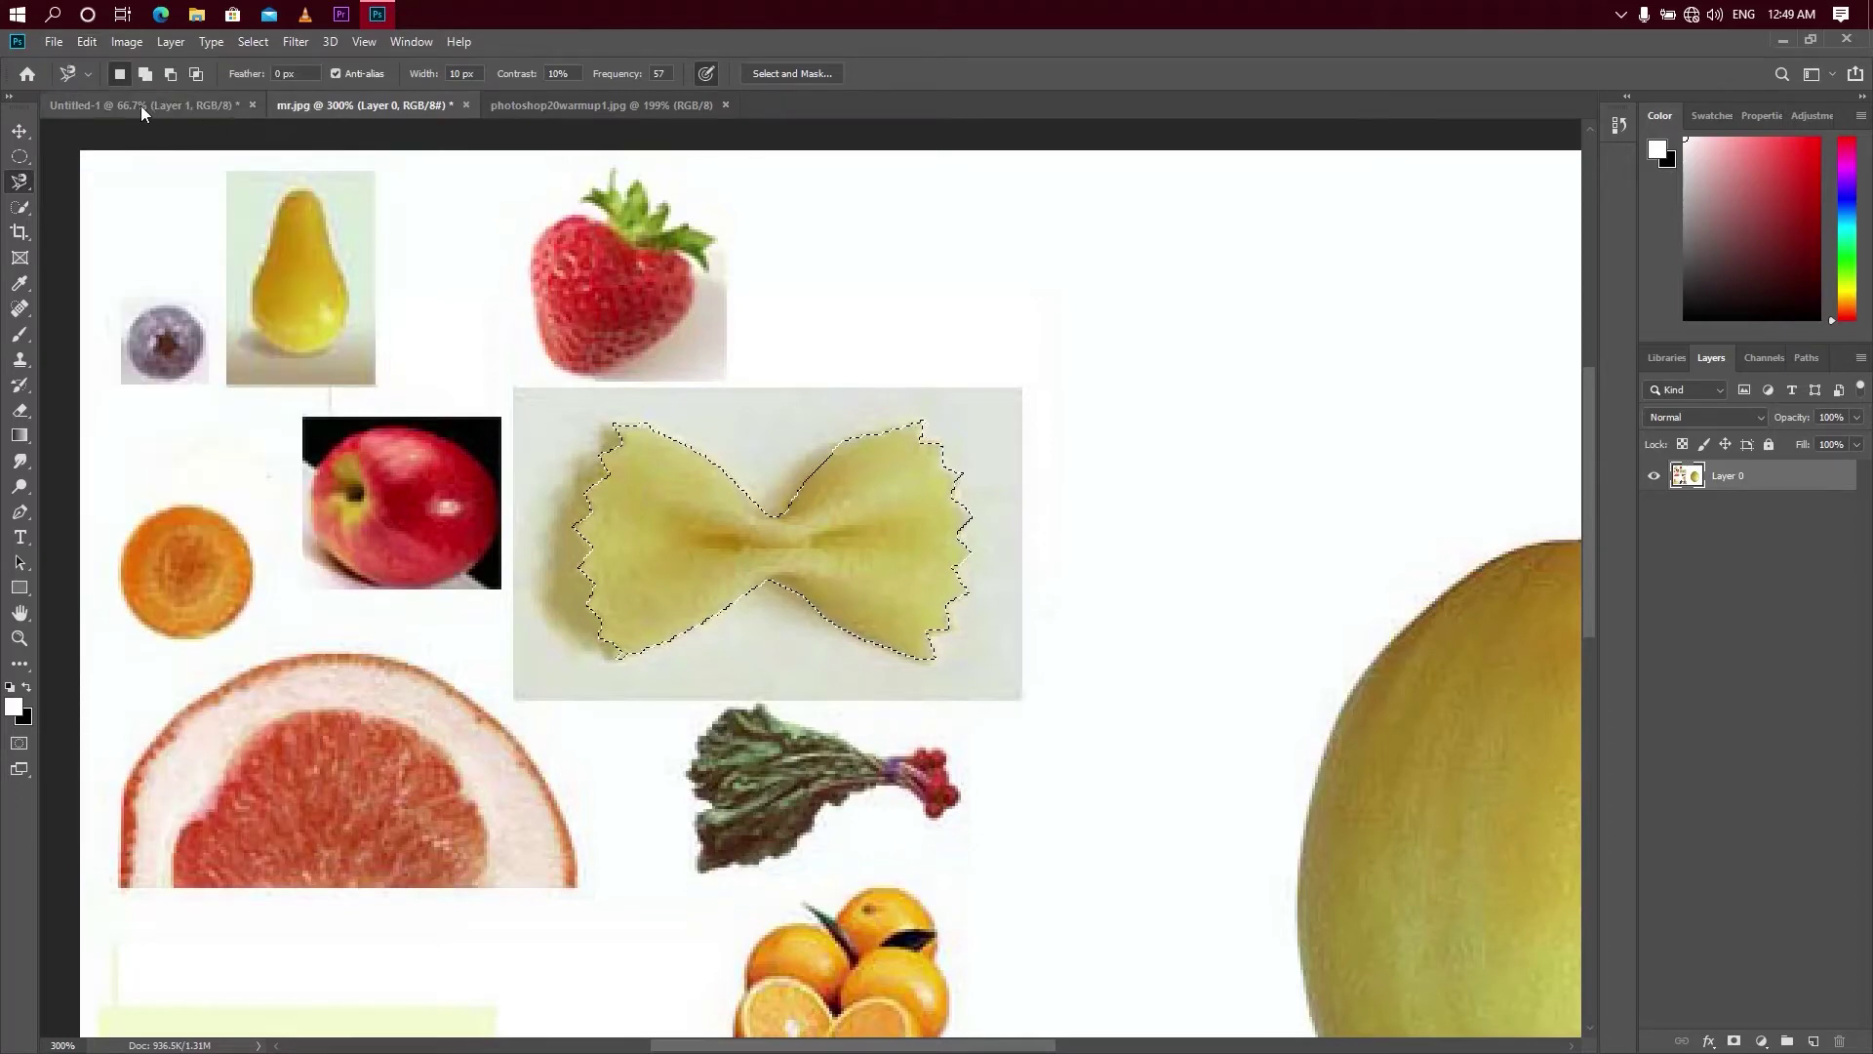
click(131, 105)
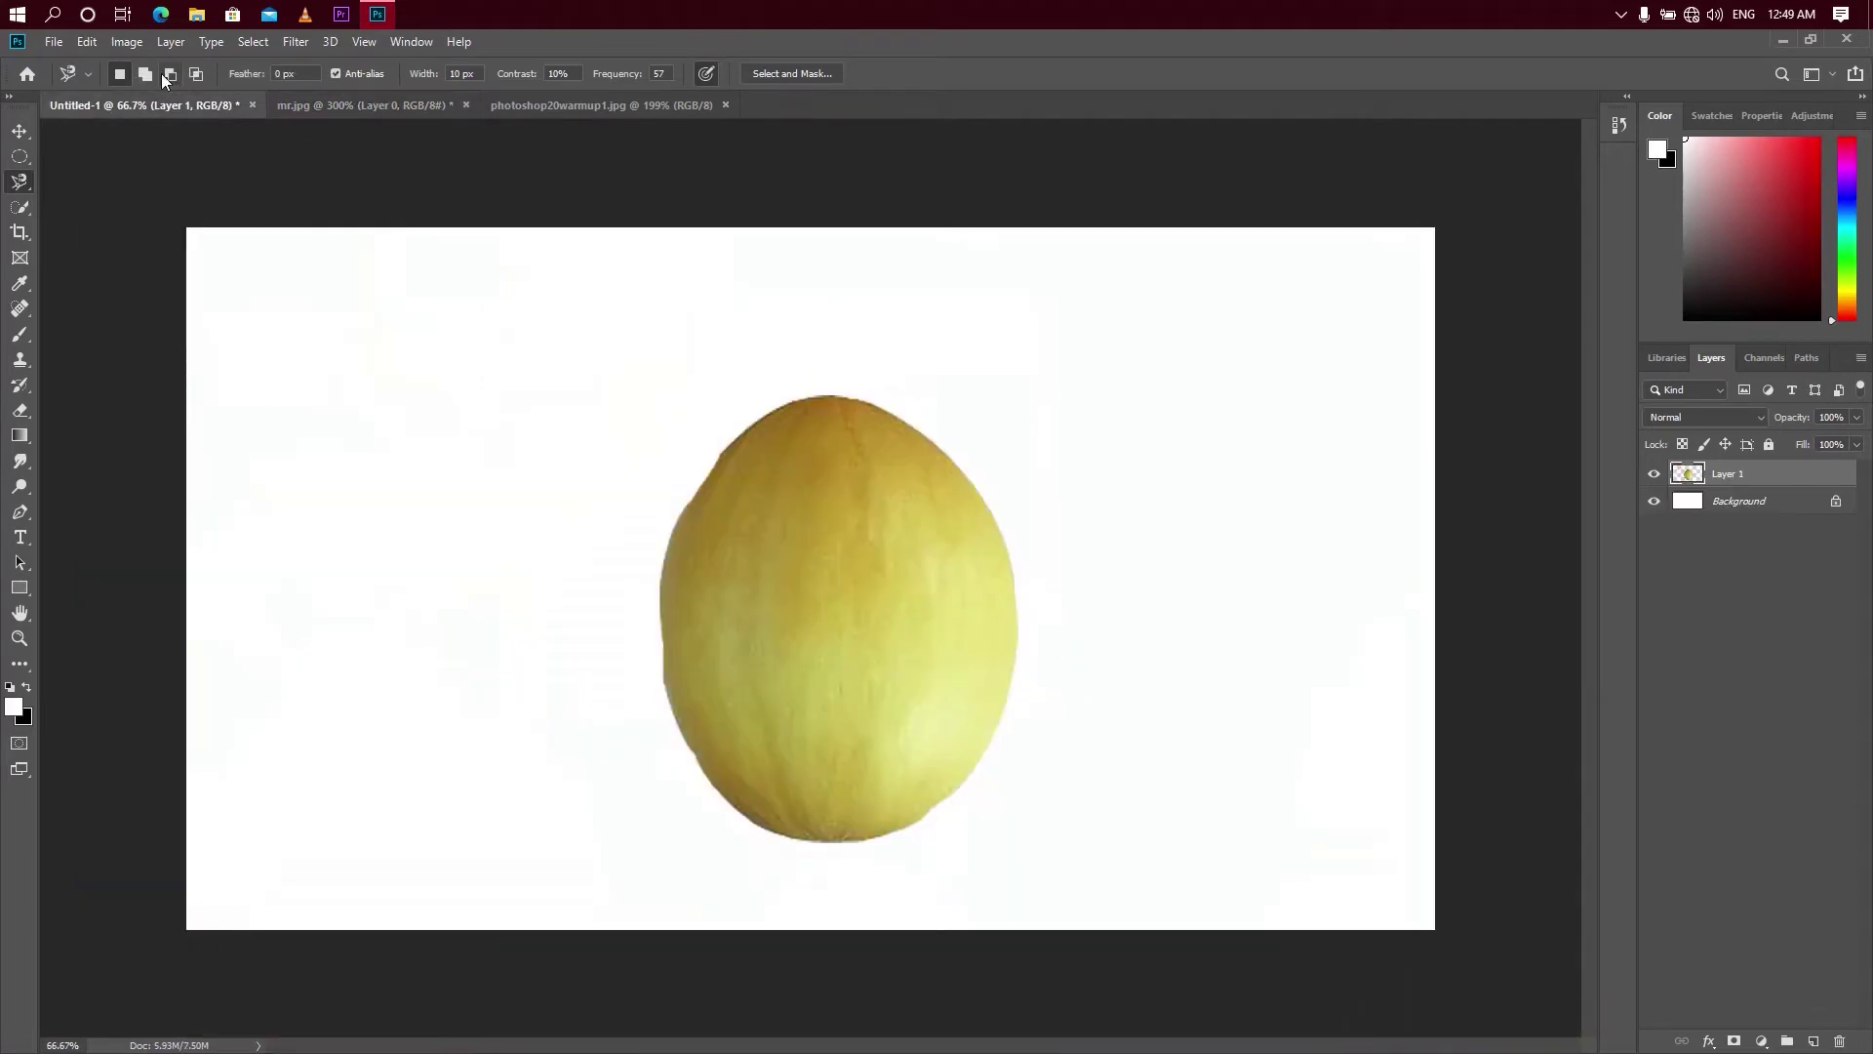
click(86, 43)
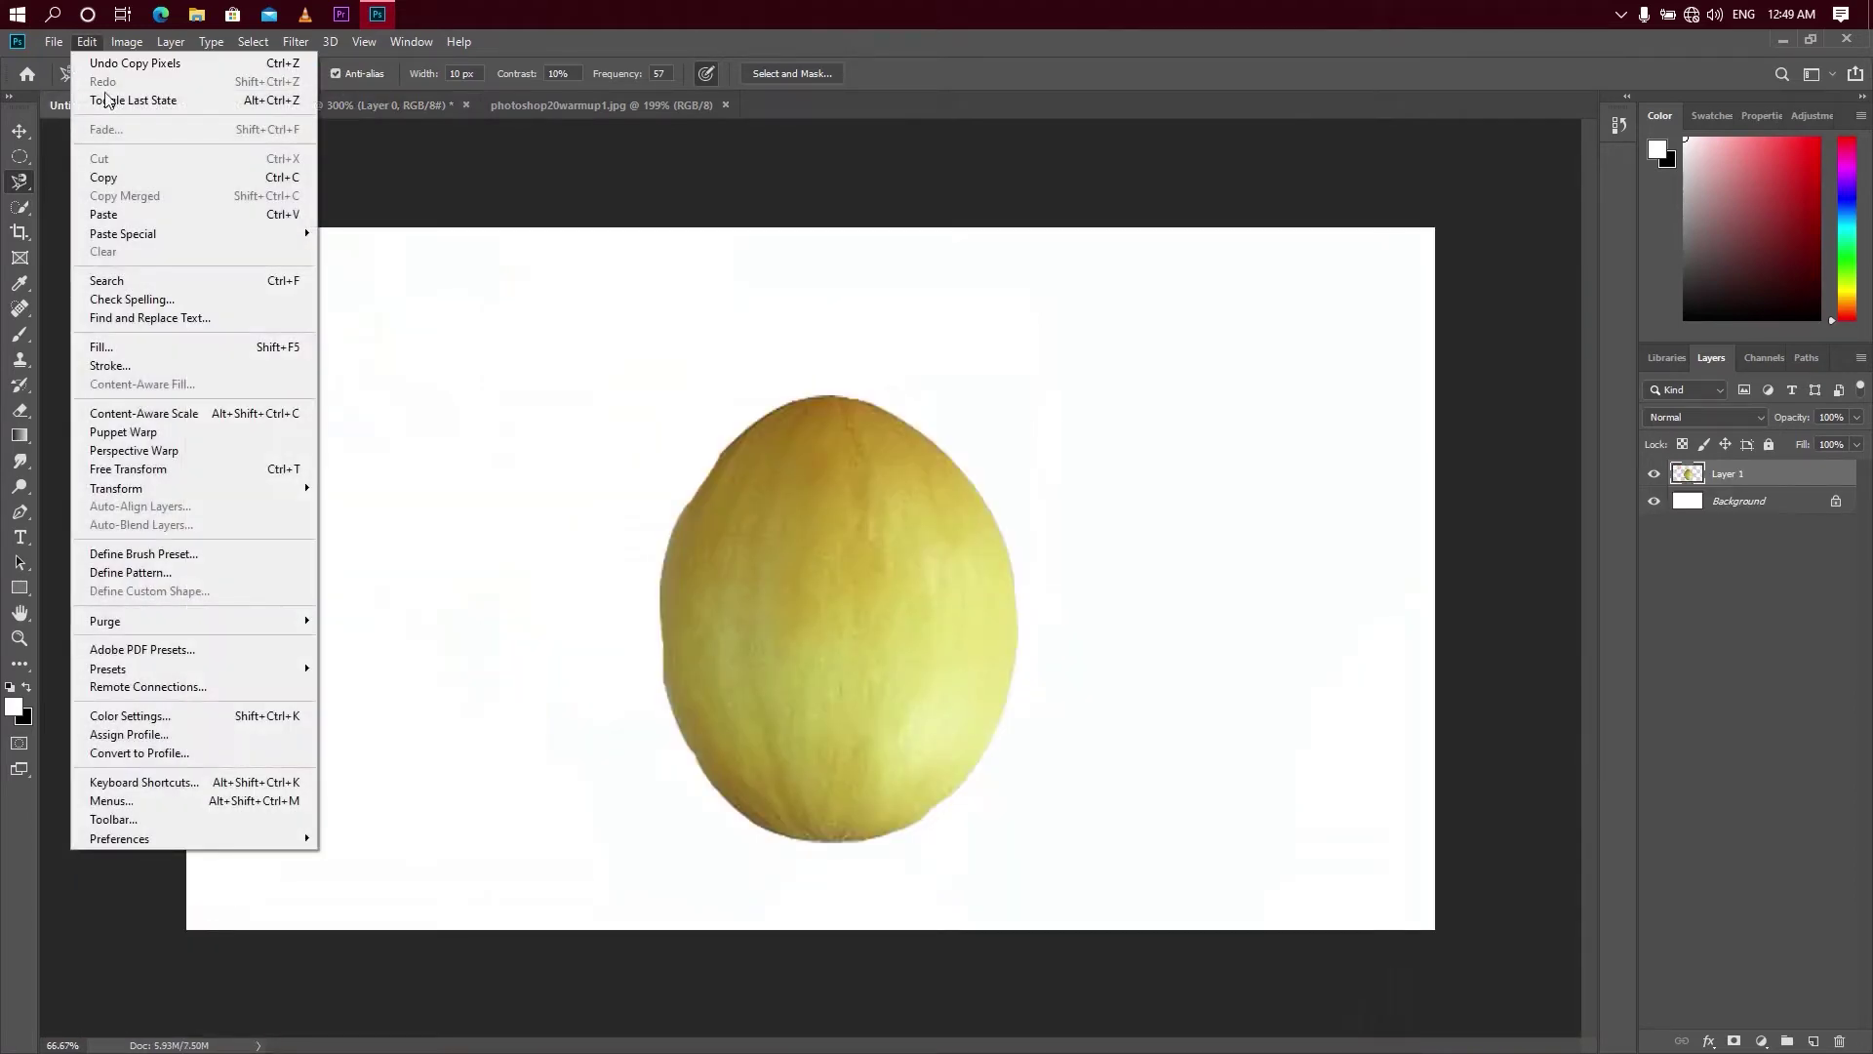
click(129, 213)
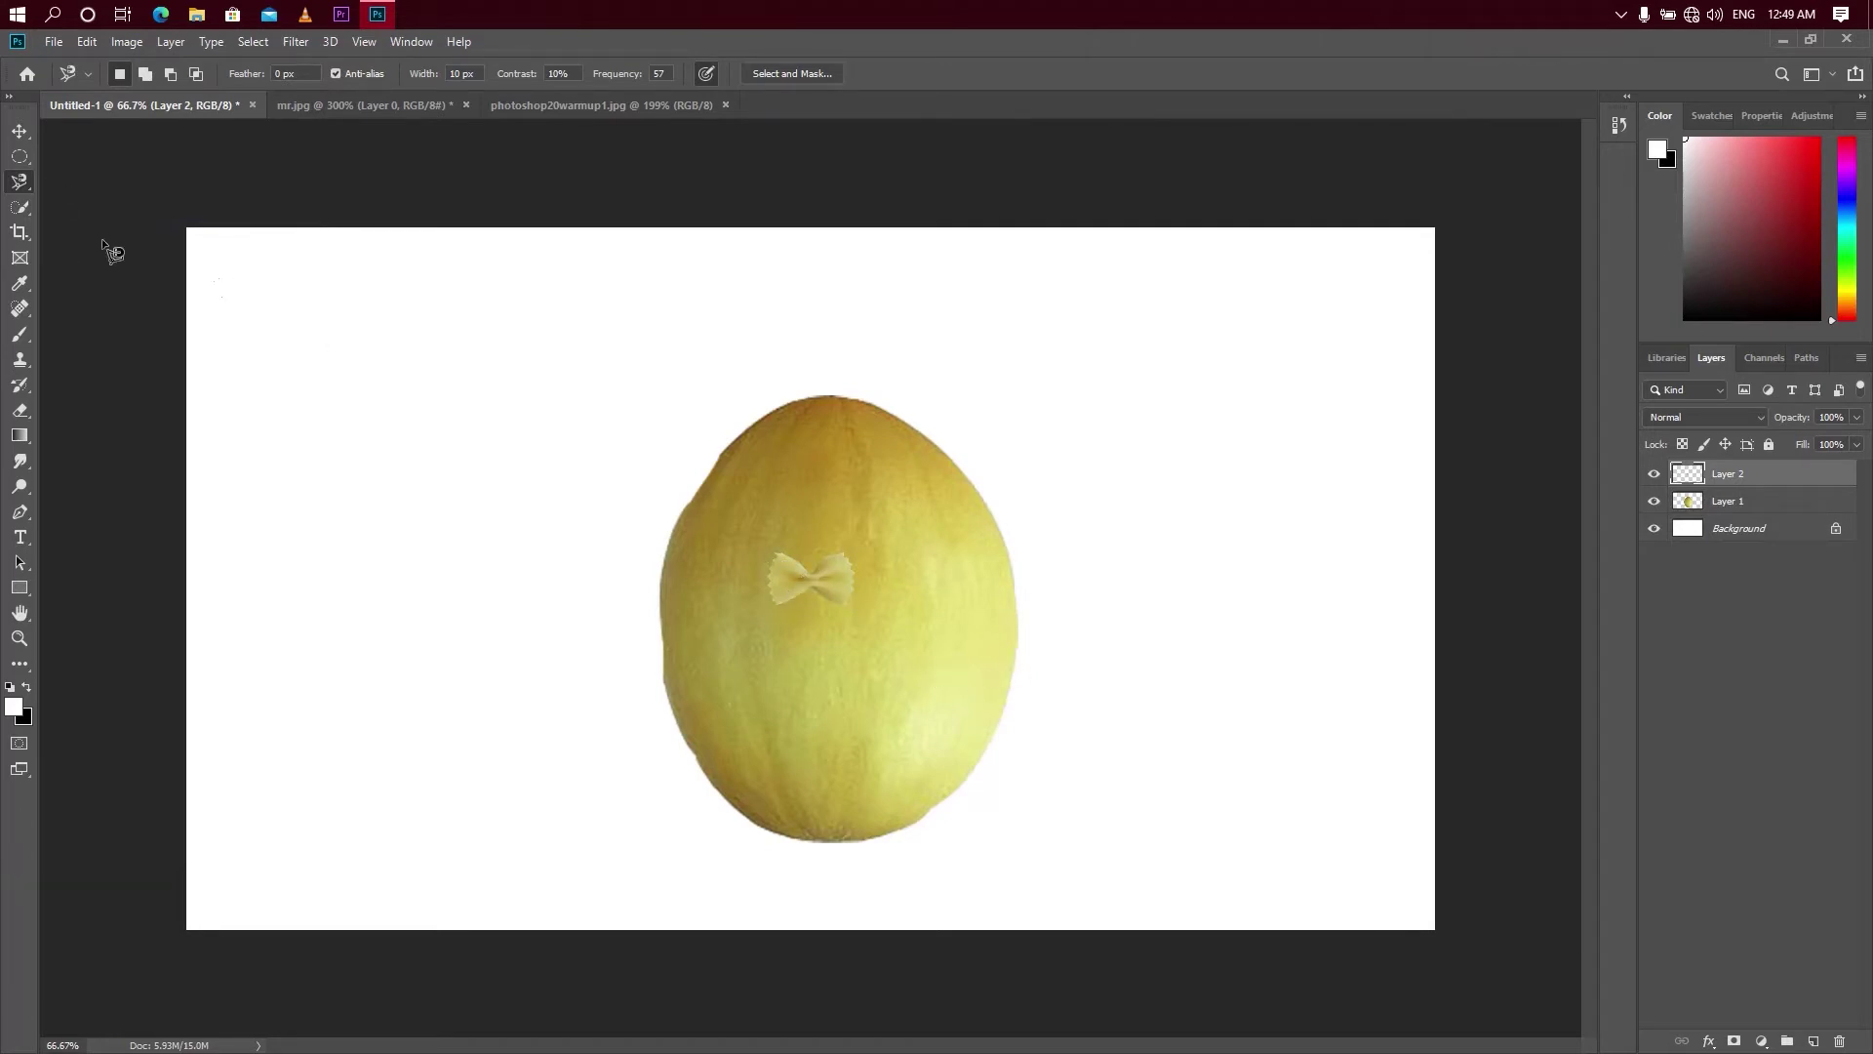
click(20, 131)
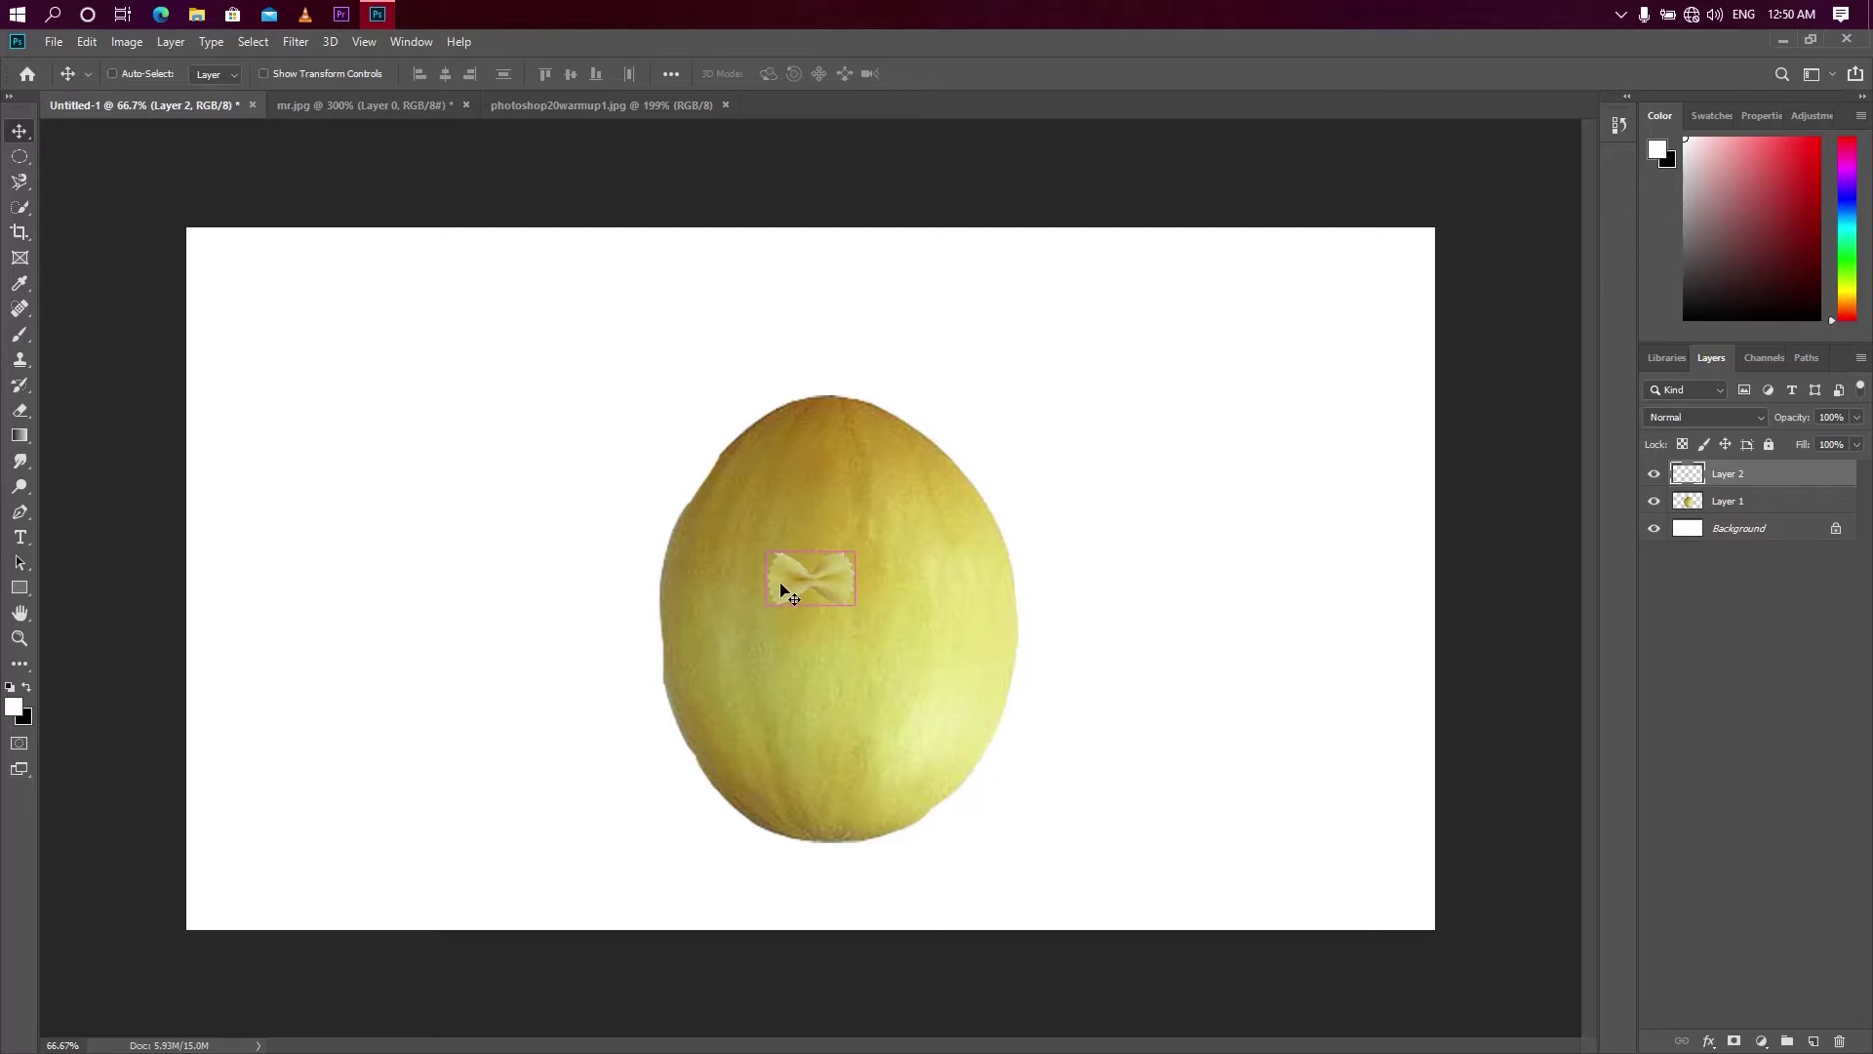
- Scale the pasta up about 2.5 times and place it at the melon's base like a bow tie
key(ctrl+t)
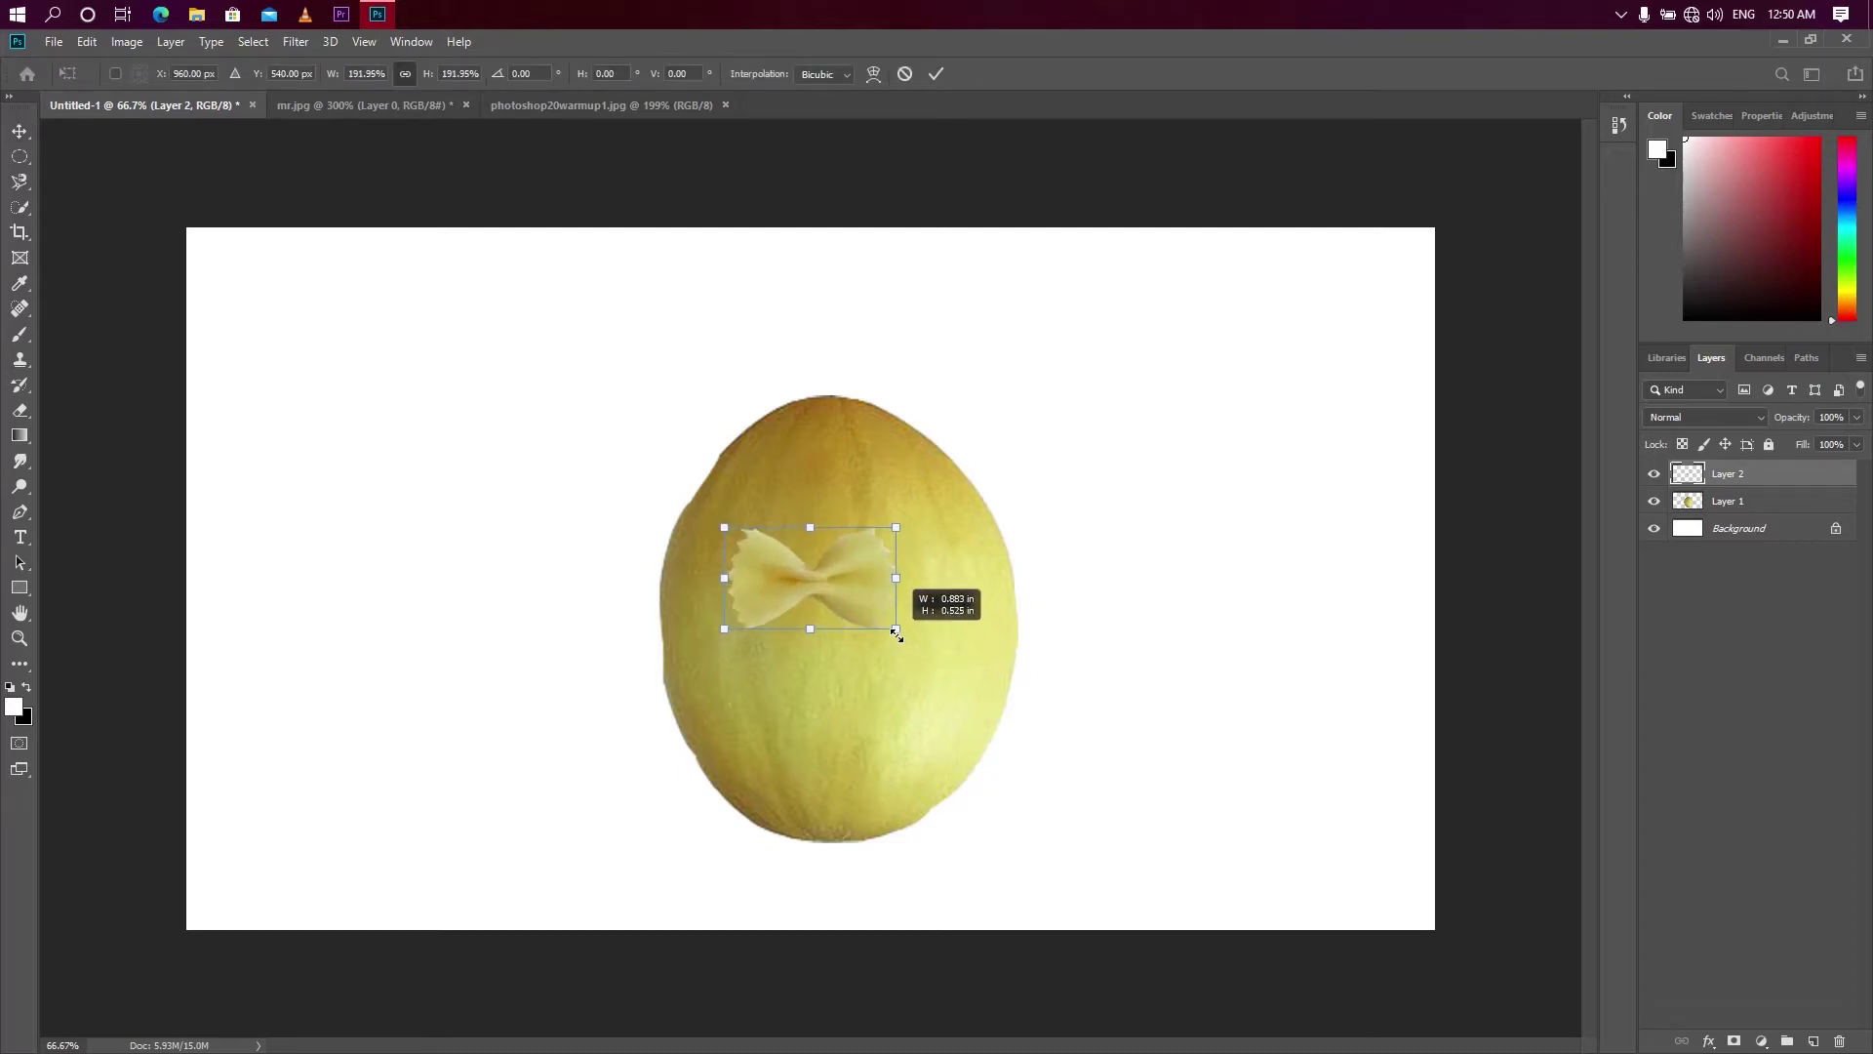
mouse_move(856, 607)
mouse_down()
mouse_move(923, 644)
mouse_move(832, 851)
mouse_up()
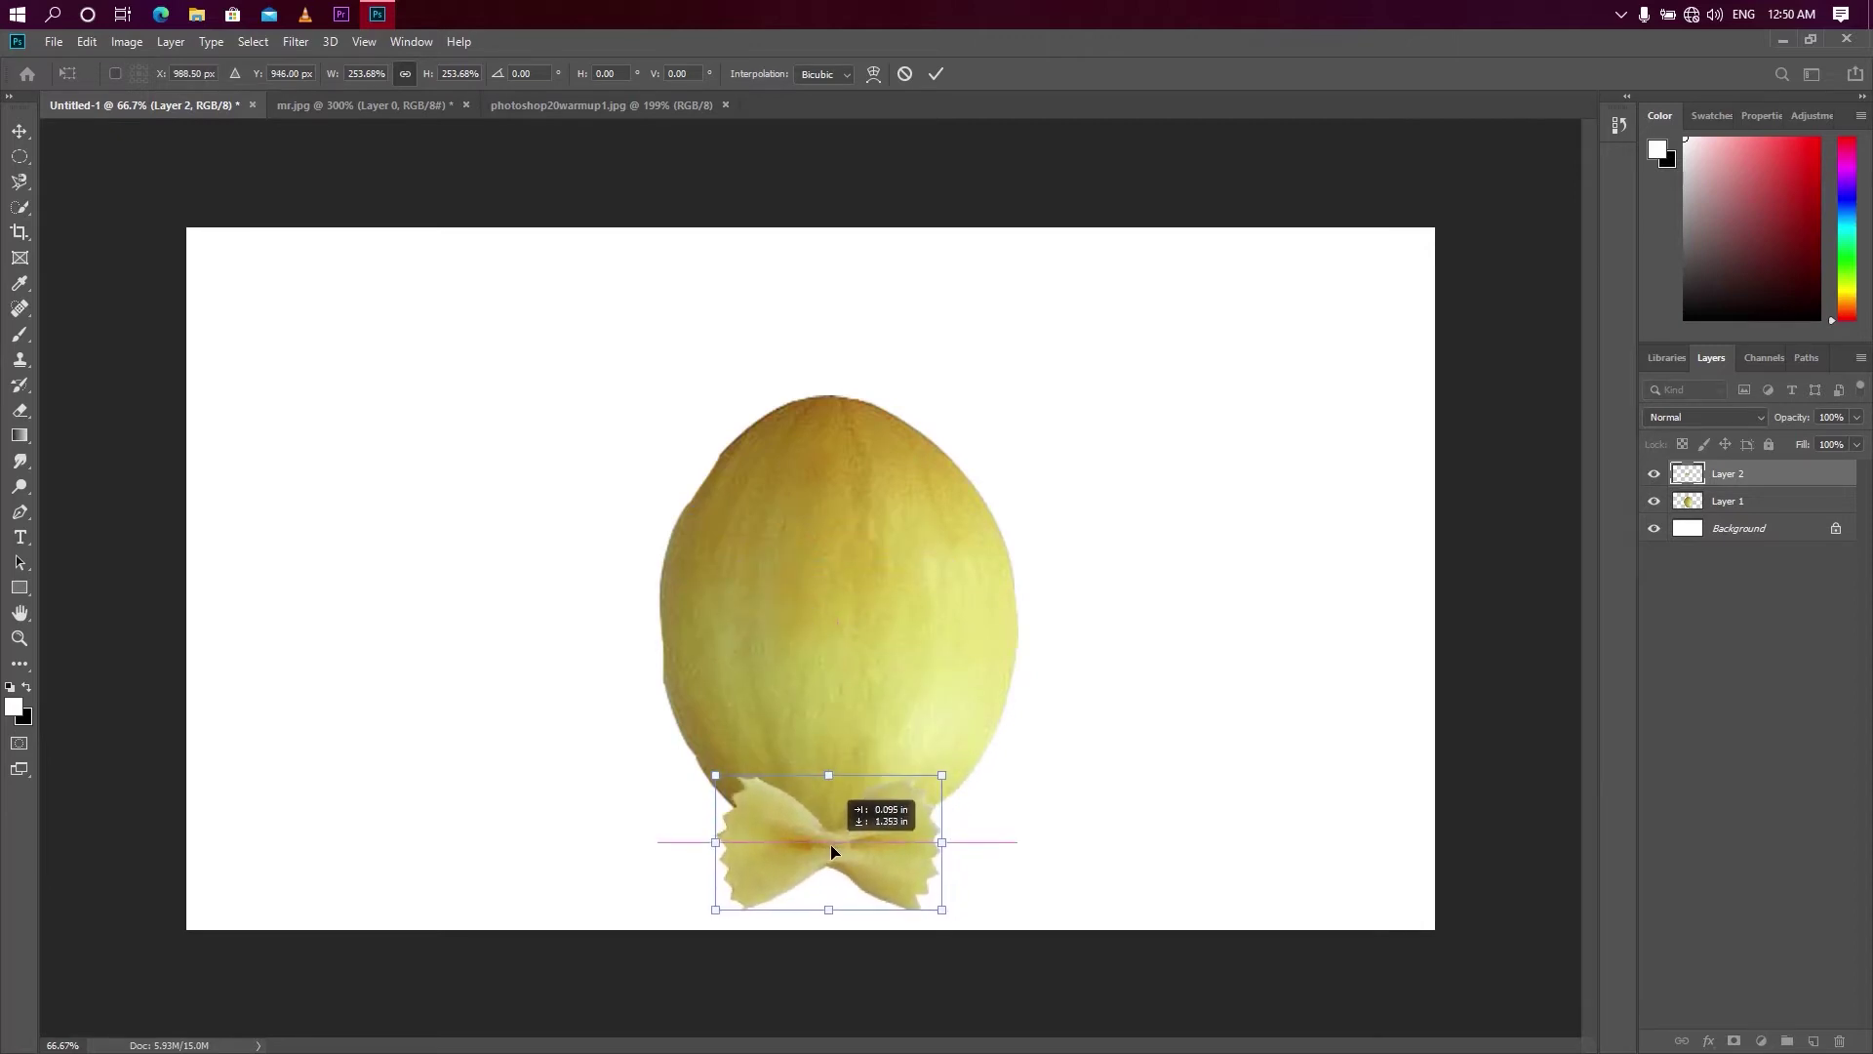
key(Return)
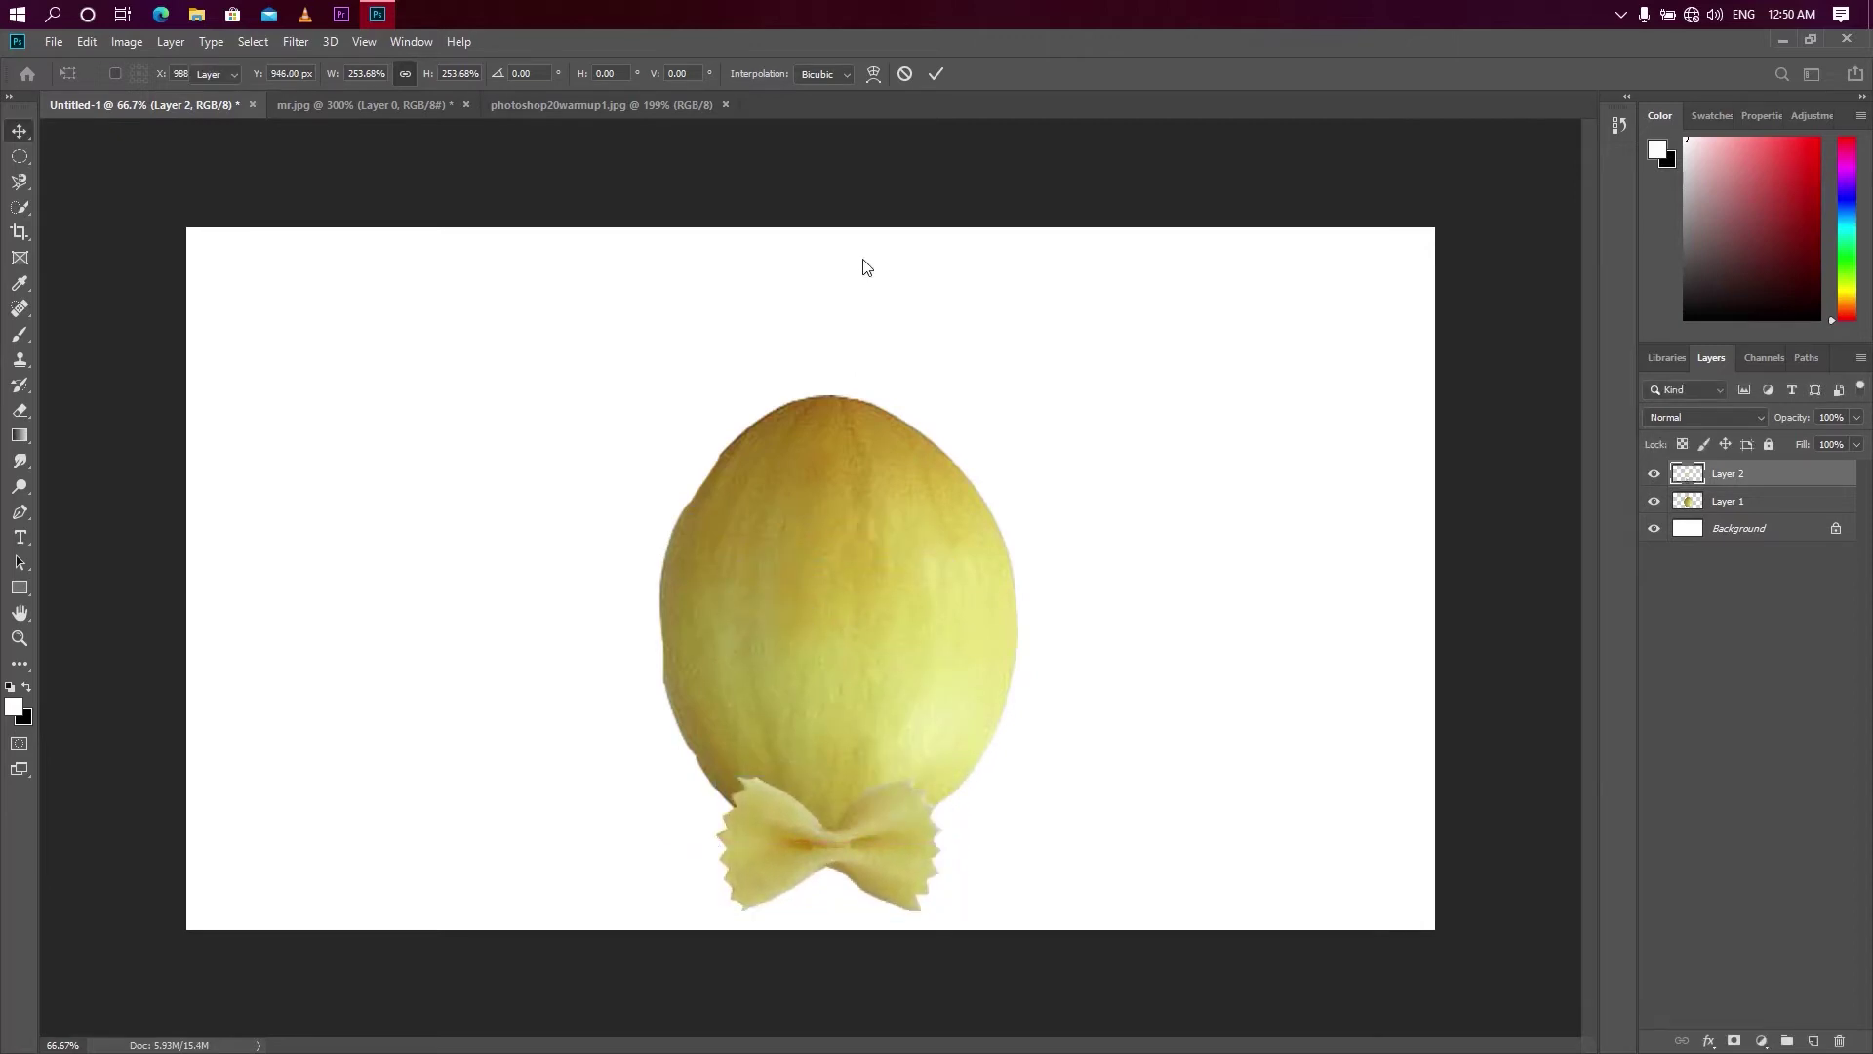
- In mr.jpg, clear the pasta selection and lasso the grapefruit flesh
click(310, 109)
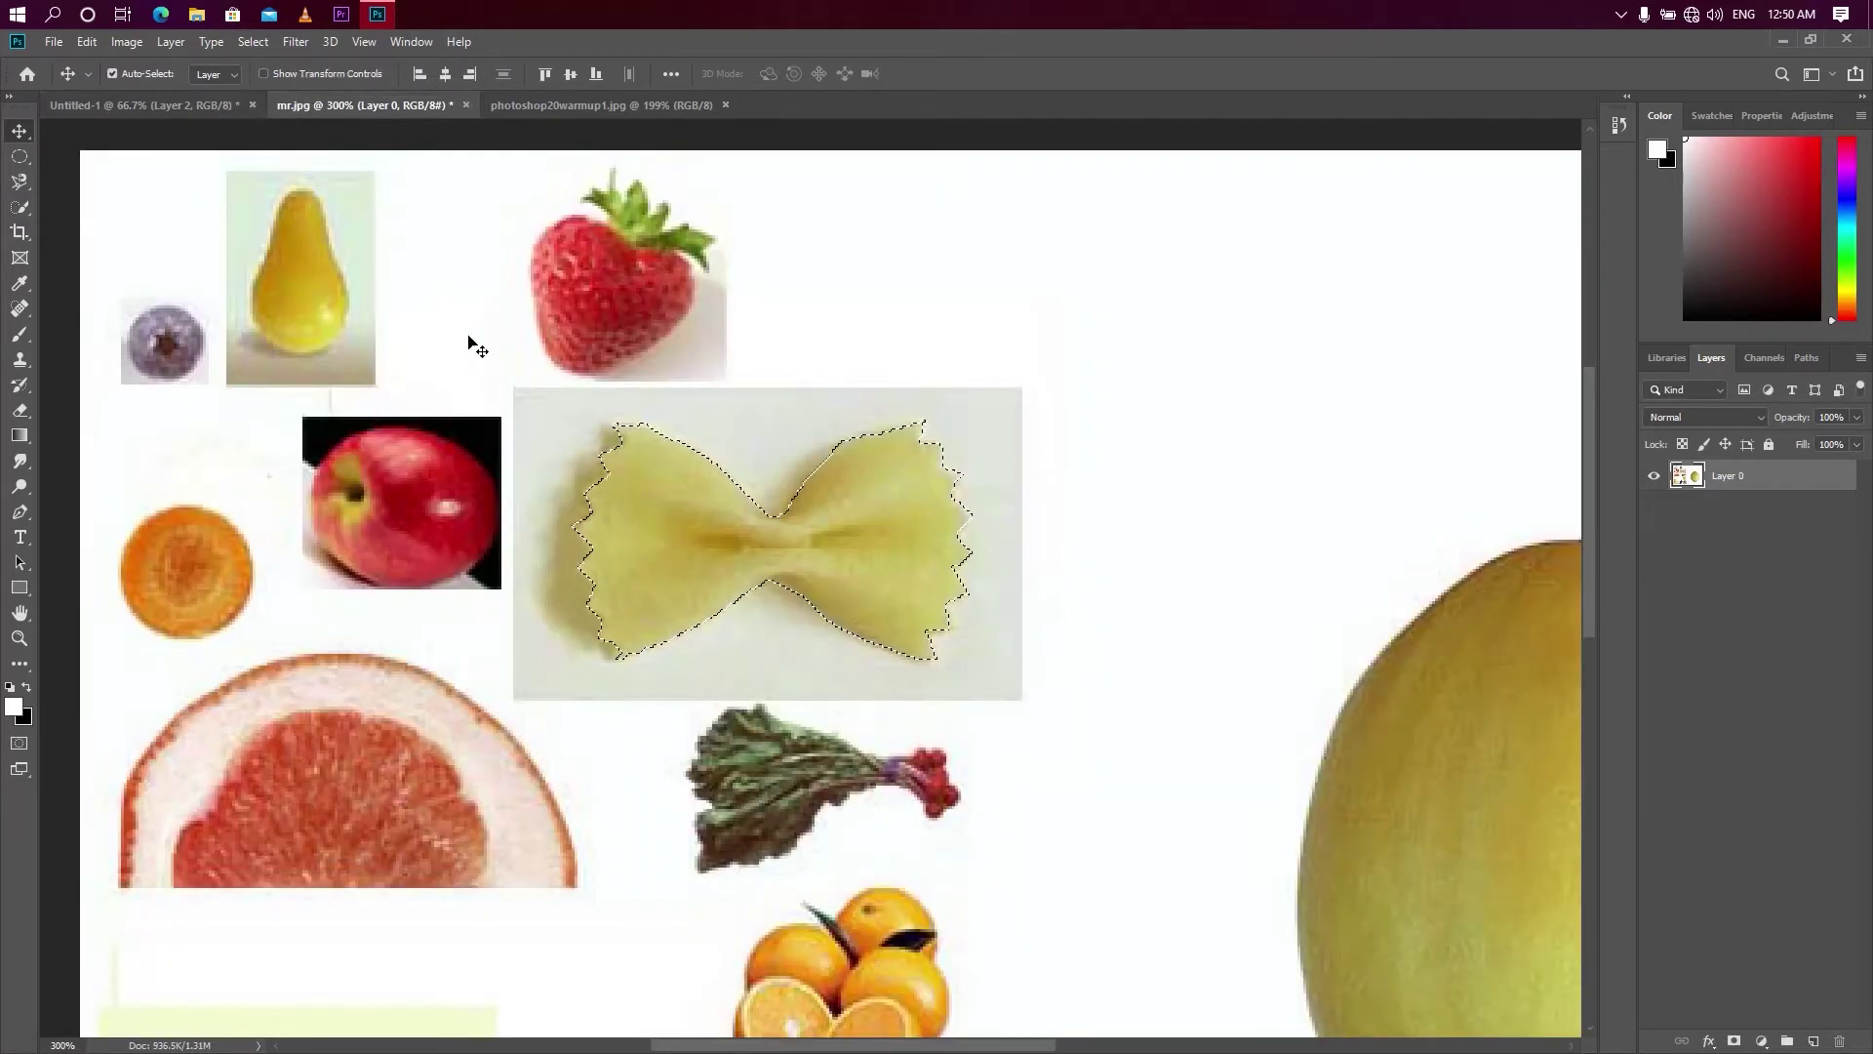
key(ctrl+d)
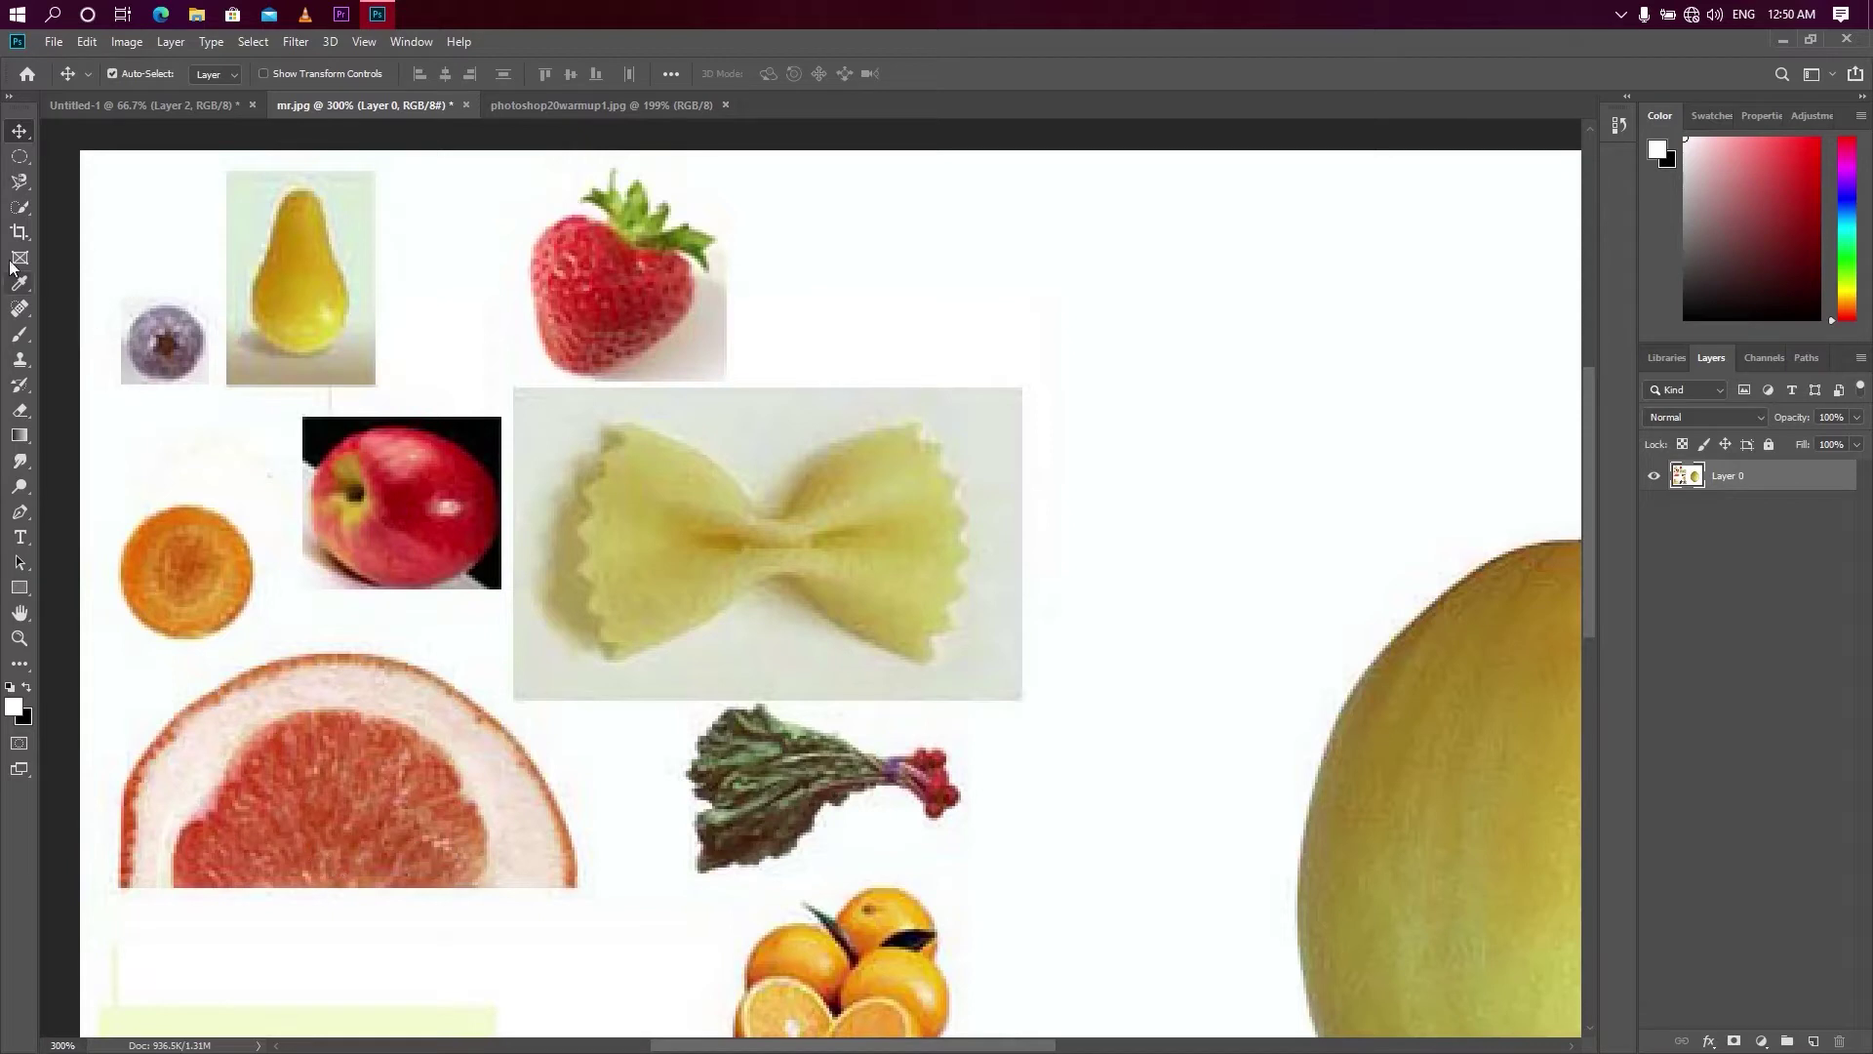
click(20, 183)
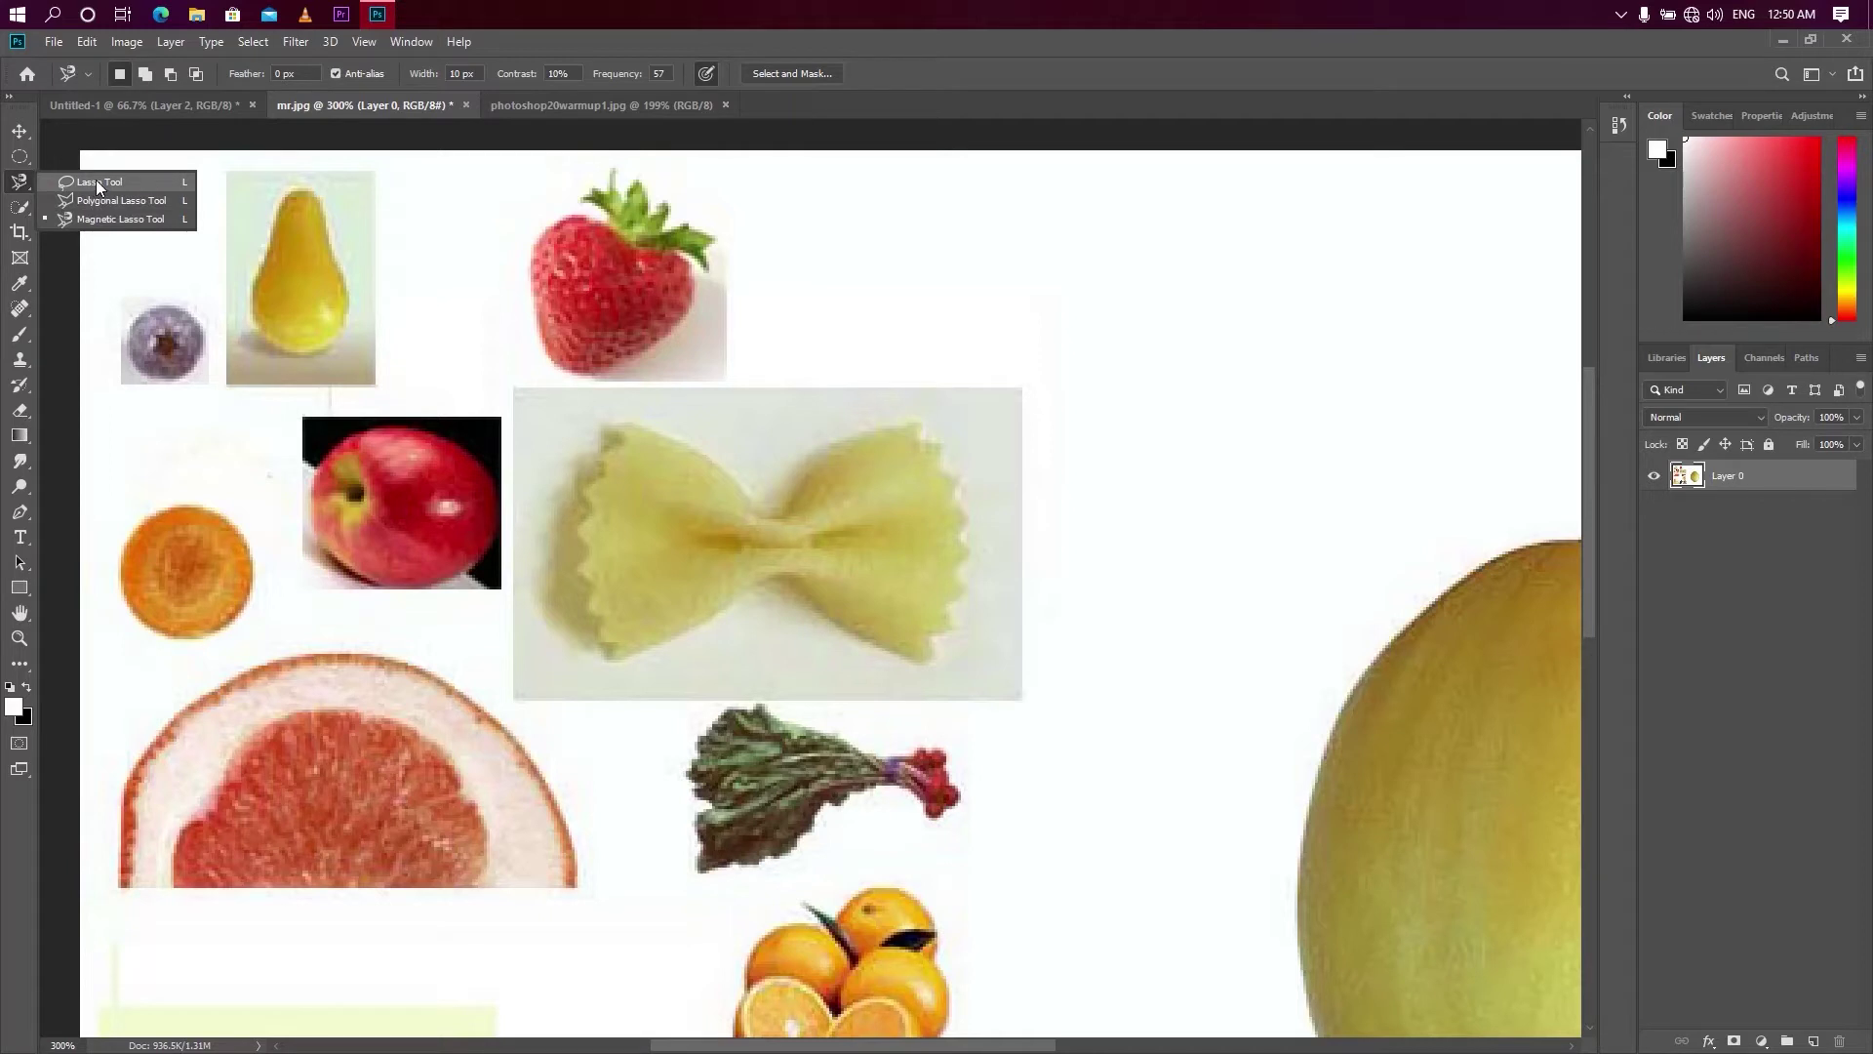
click(96, 181)
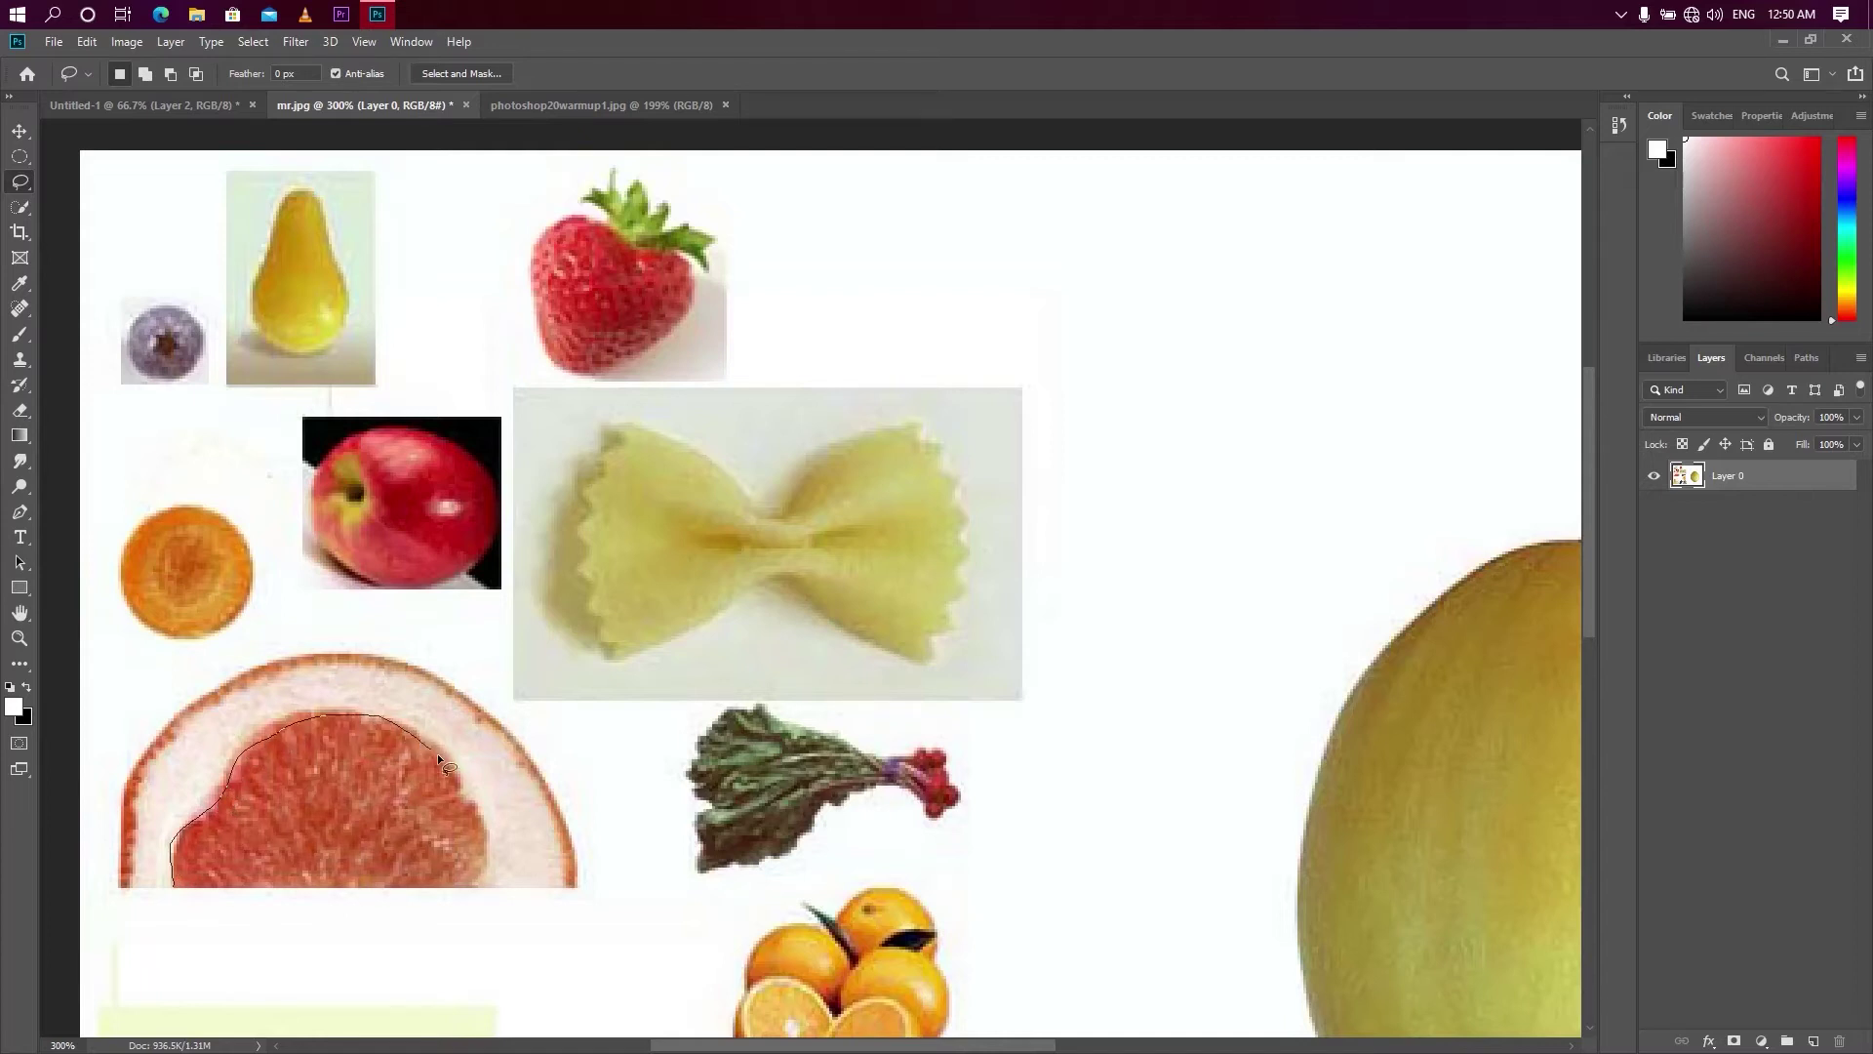
drag(486, 851, 488, 881)
drag(486, 885, 488, 886)
- Copy the grapefruit flesh and paste it as a new layer in Untitled-1
click(86, 42)
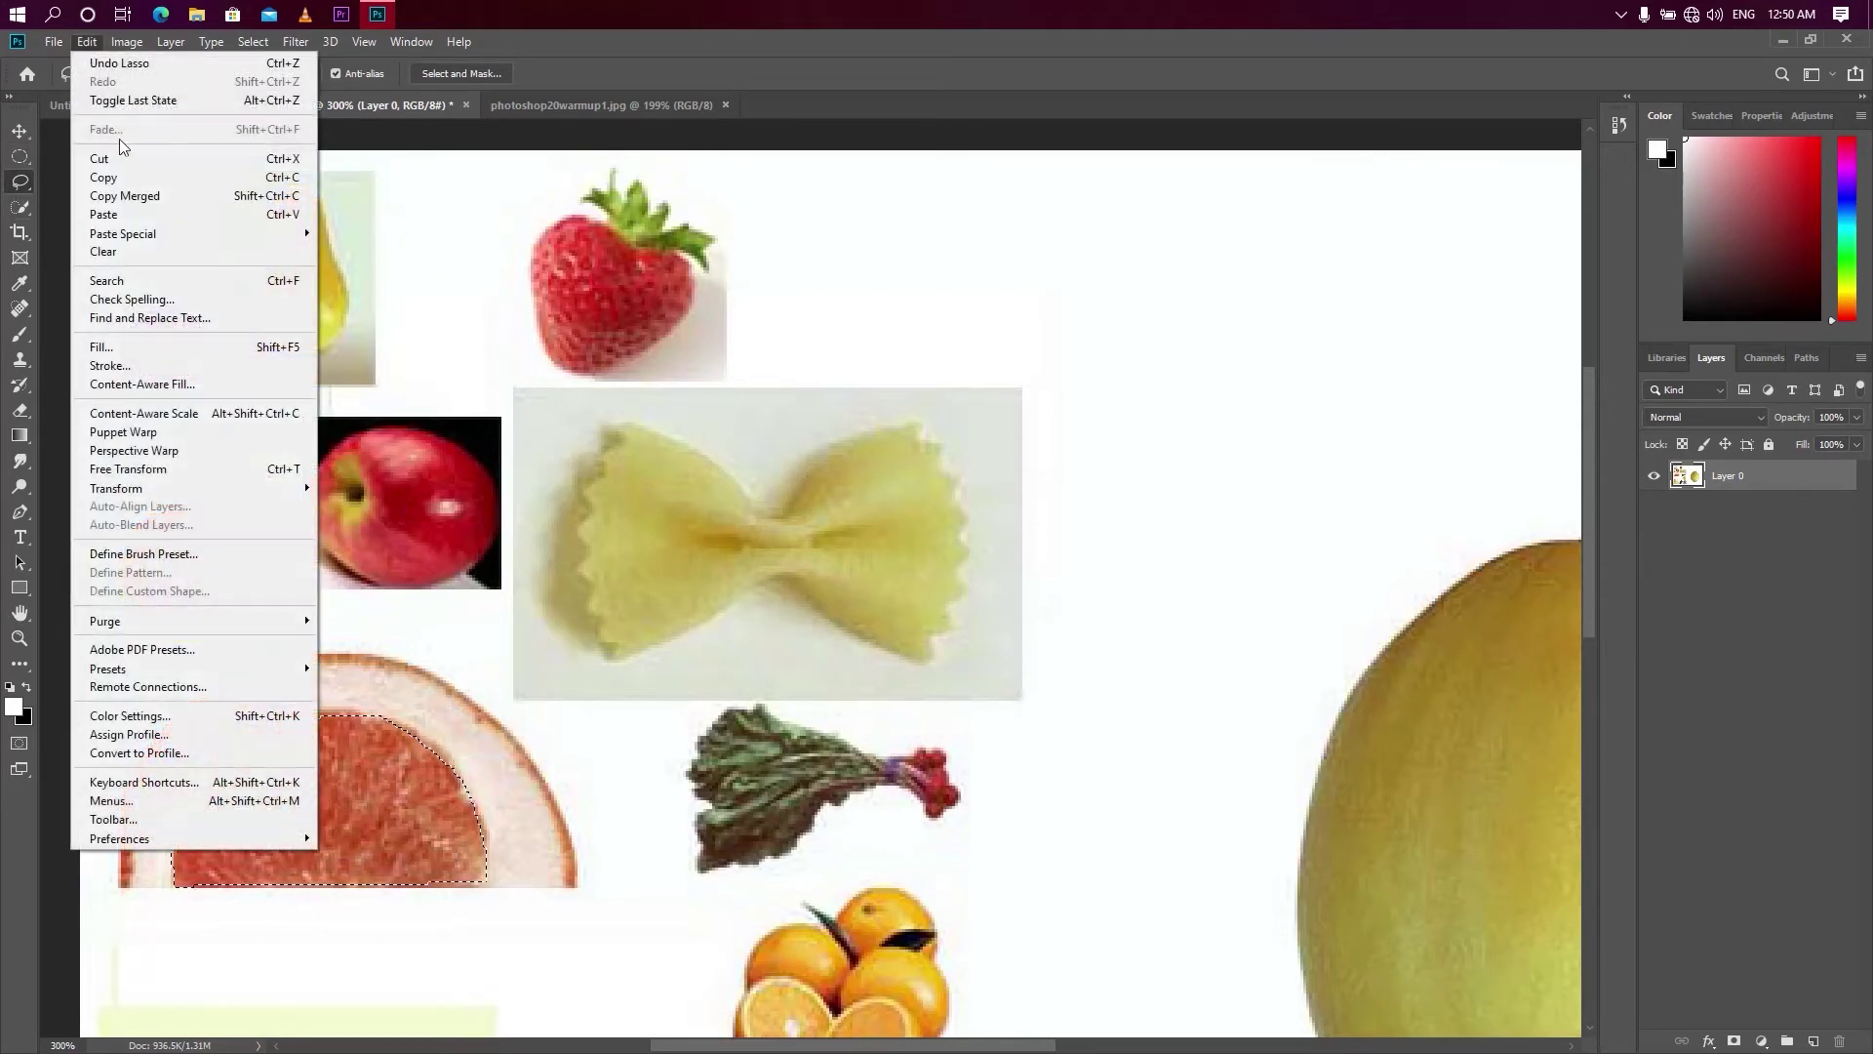
click(109, 177)
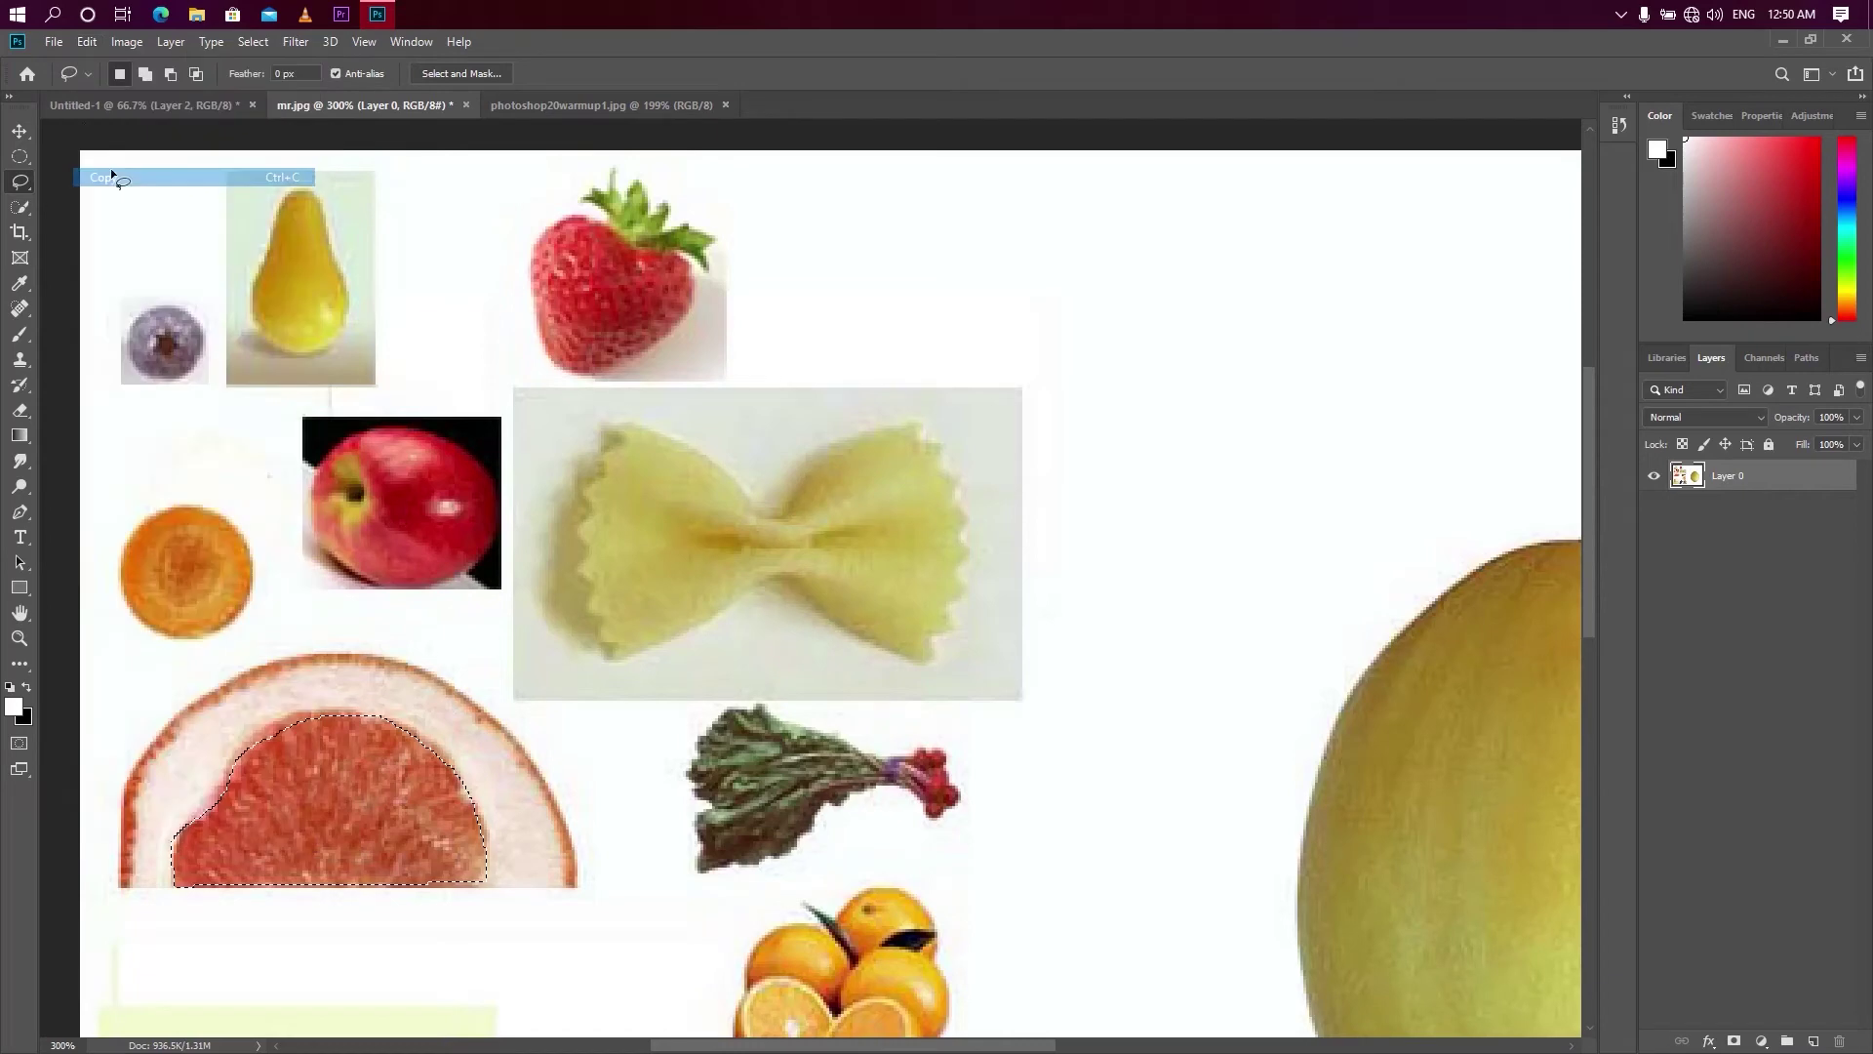
click(172, 108)
click(87, 47)
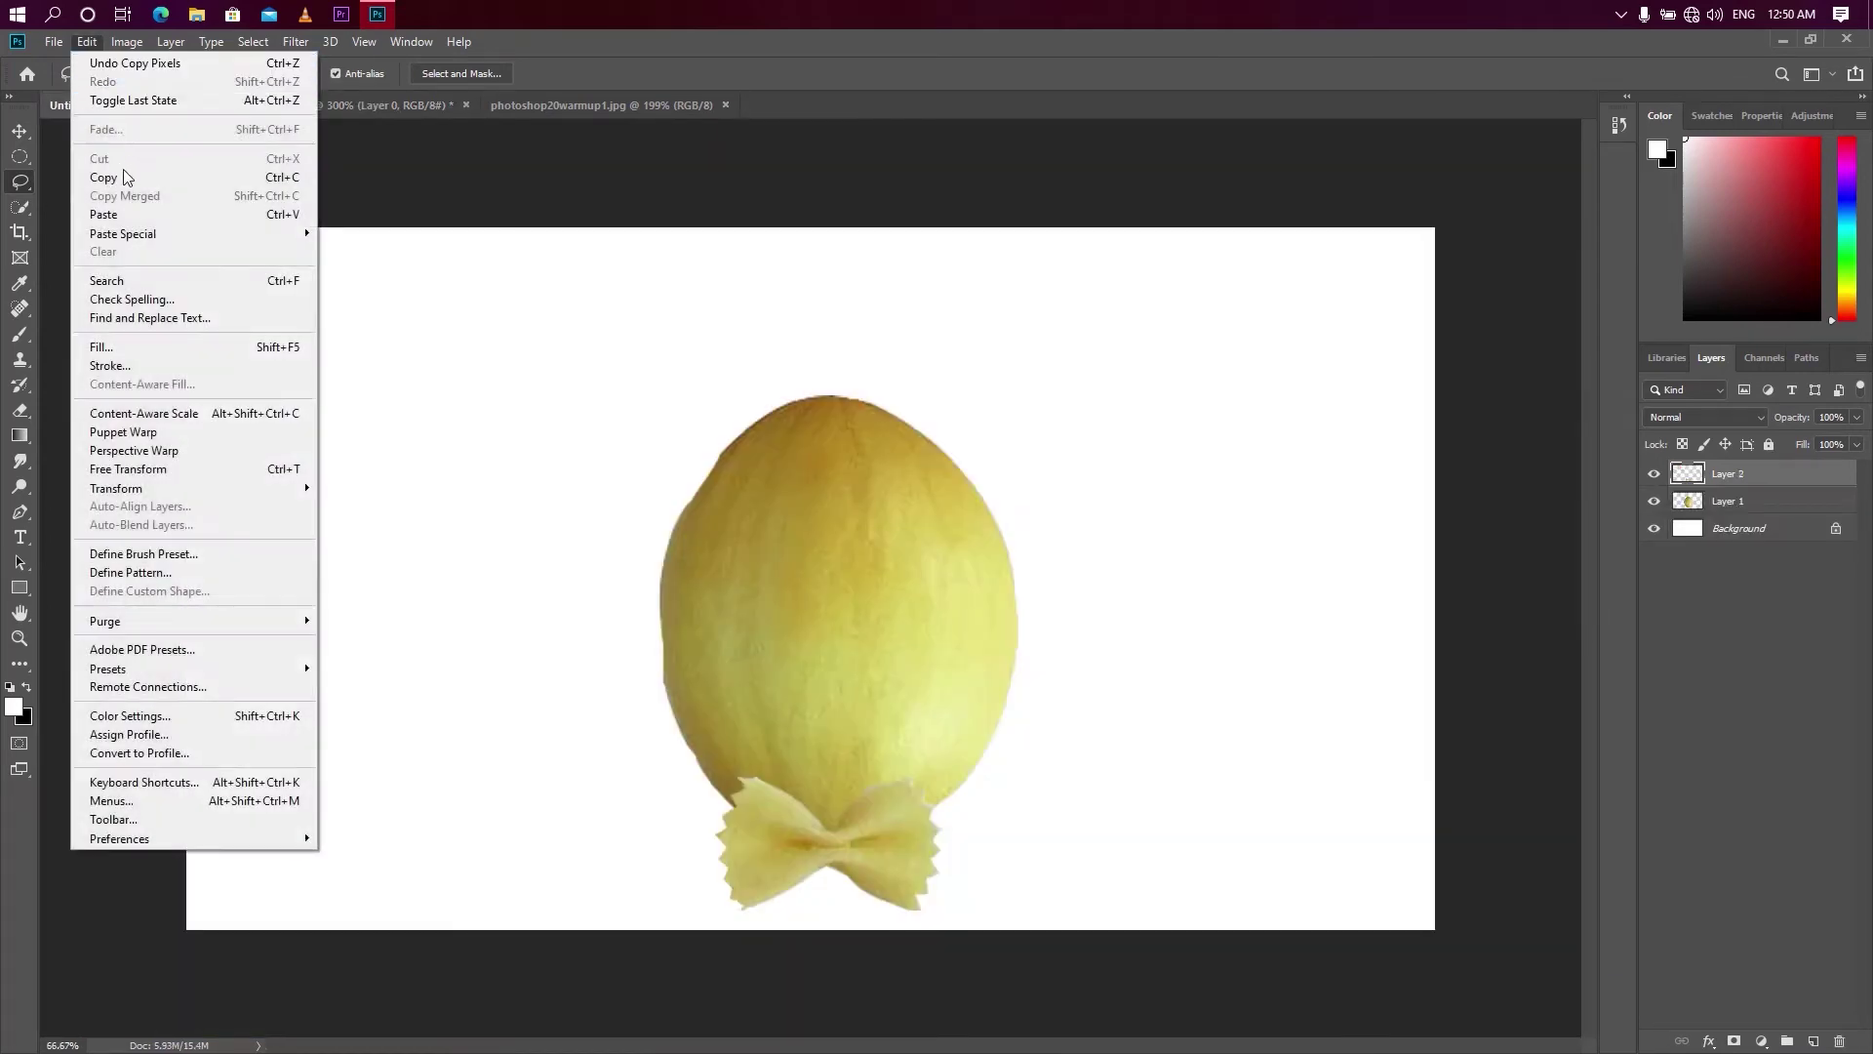
click(124, 214)
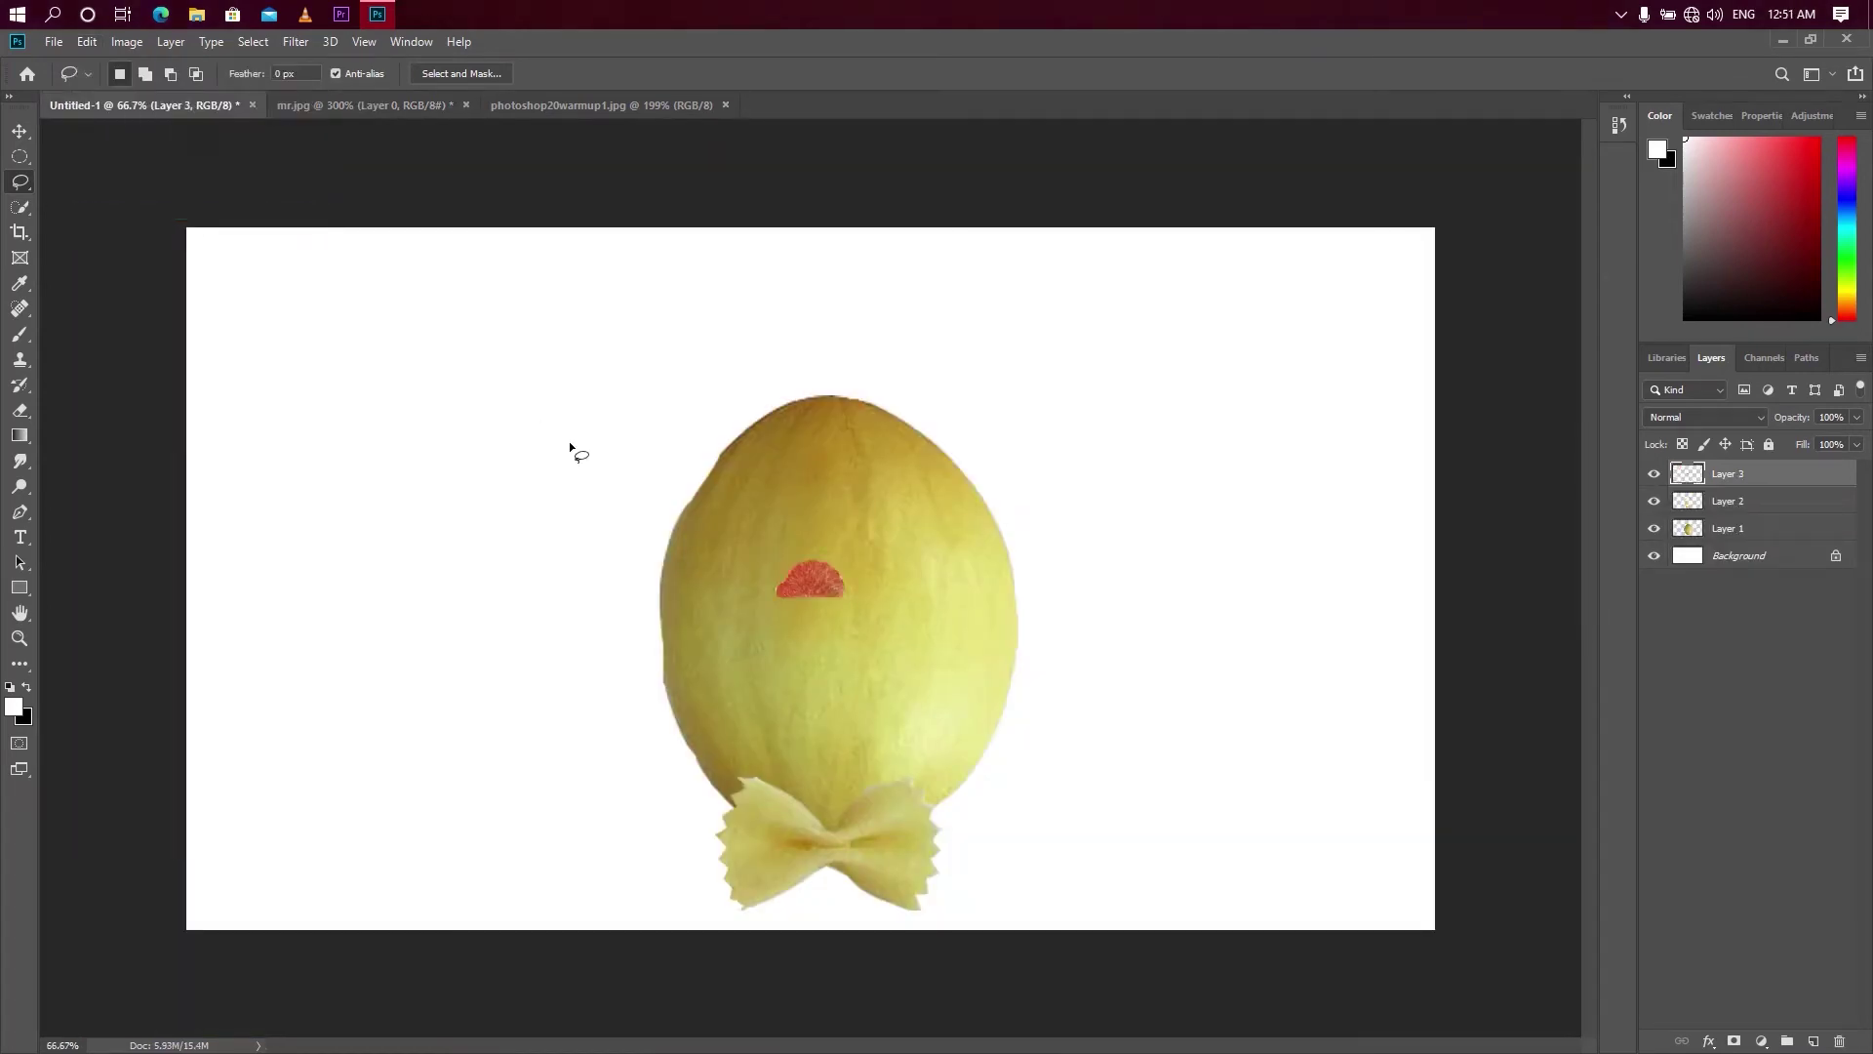
click(20, 130)
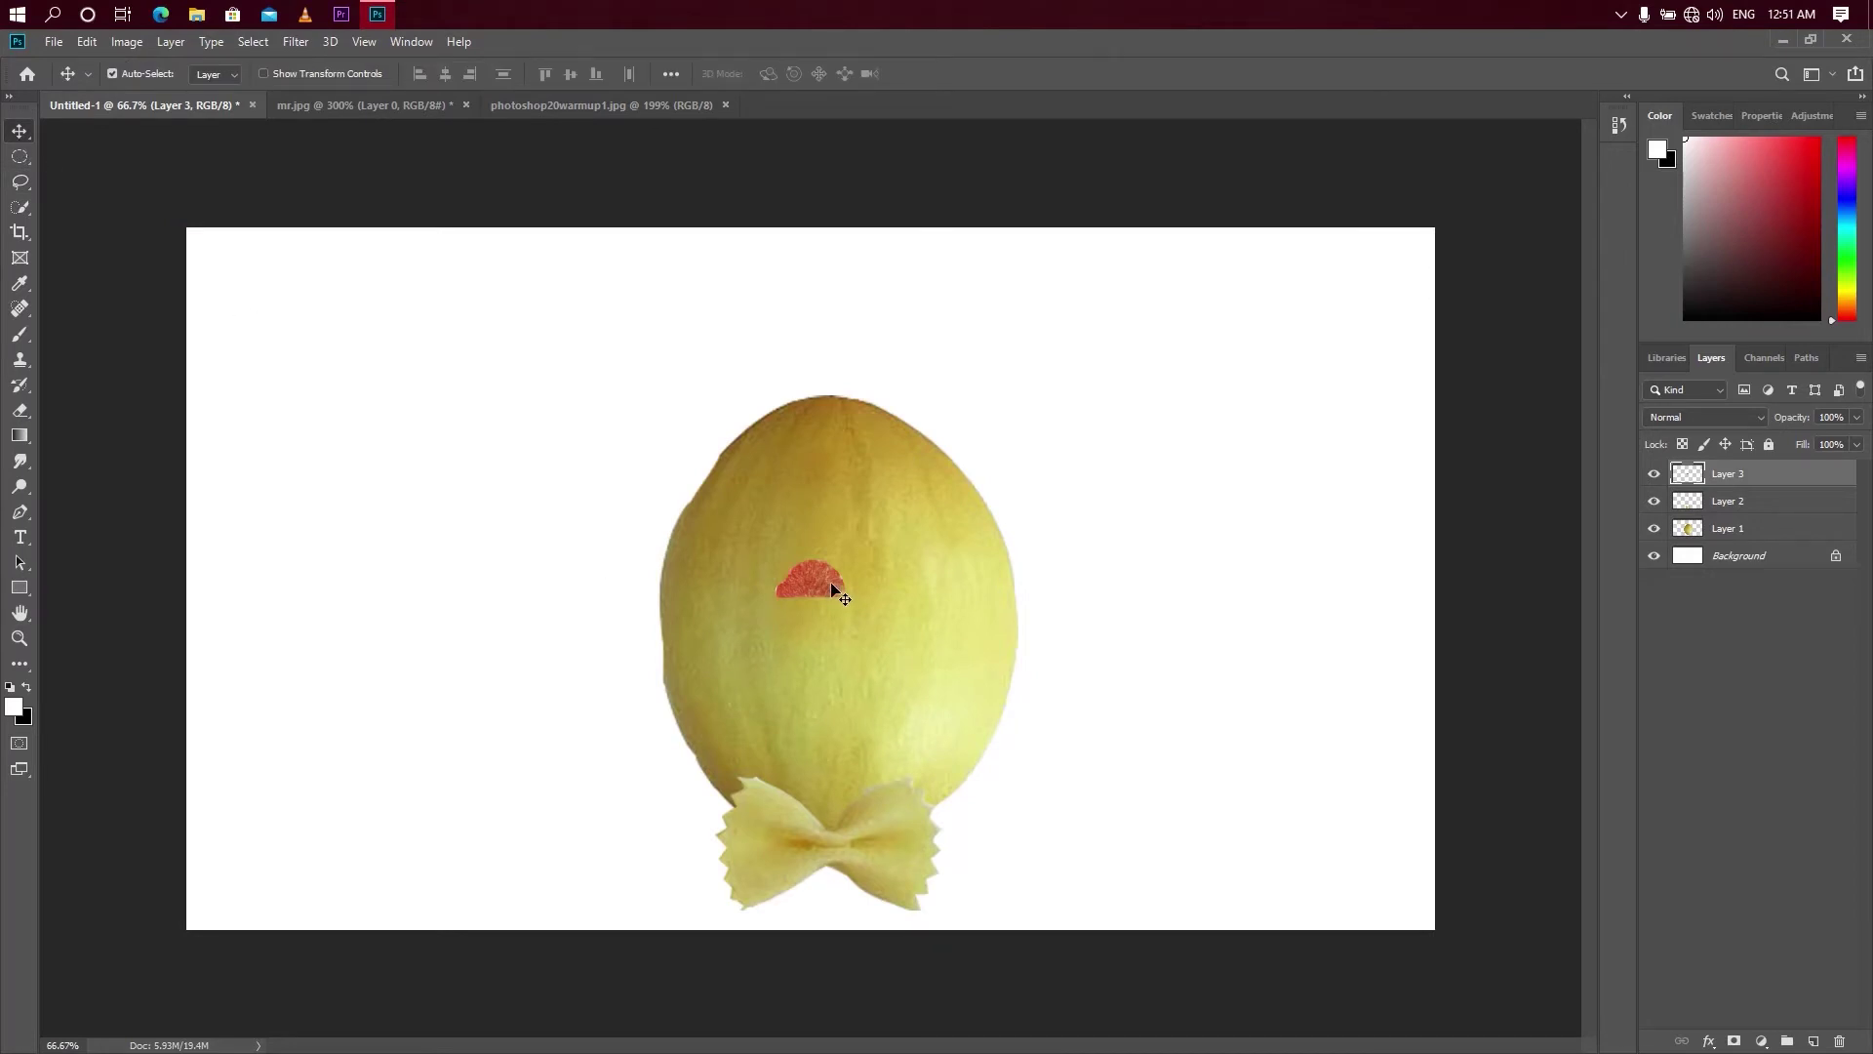
- Enlarge the grapefruit slice about three times and move it left of the melon
key(ctrl+t)
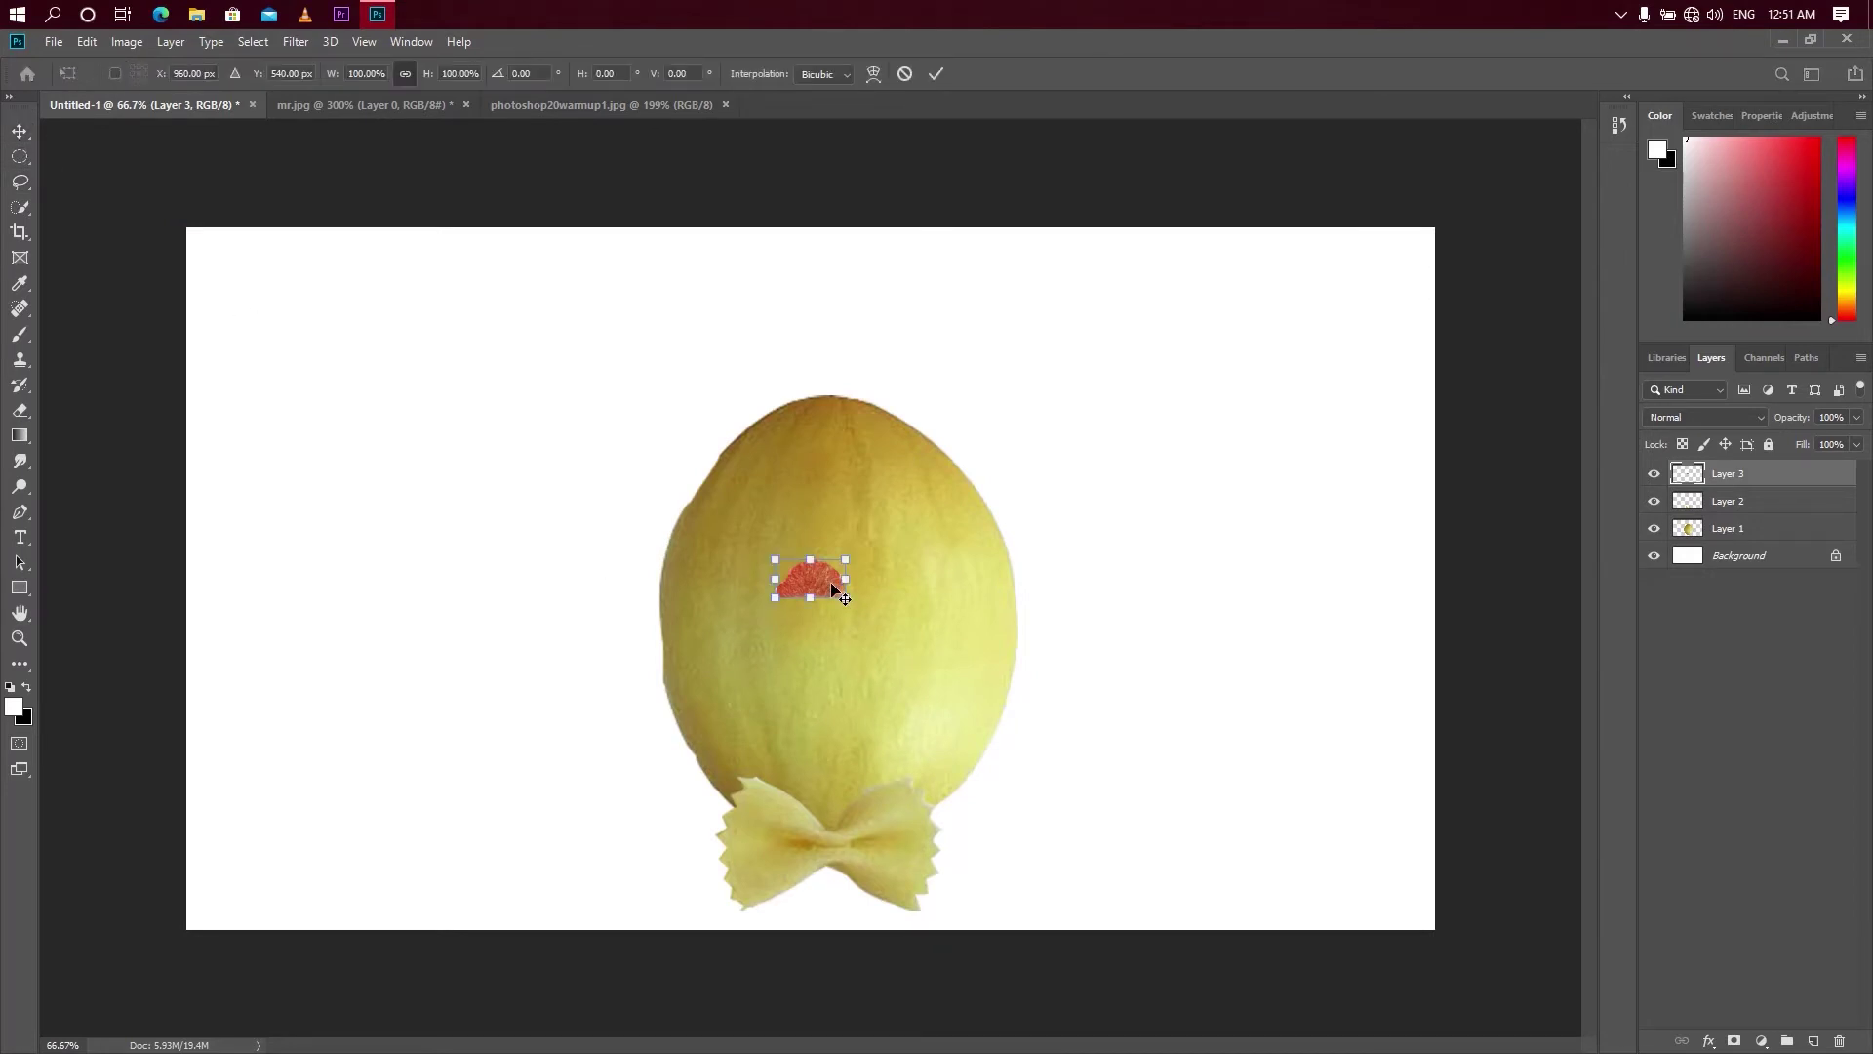
drag(849, 602, 917, 665)
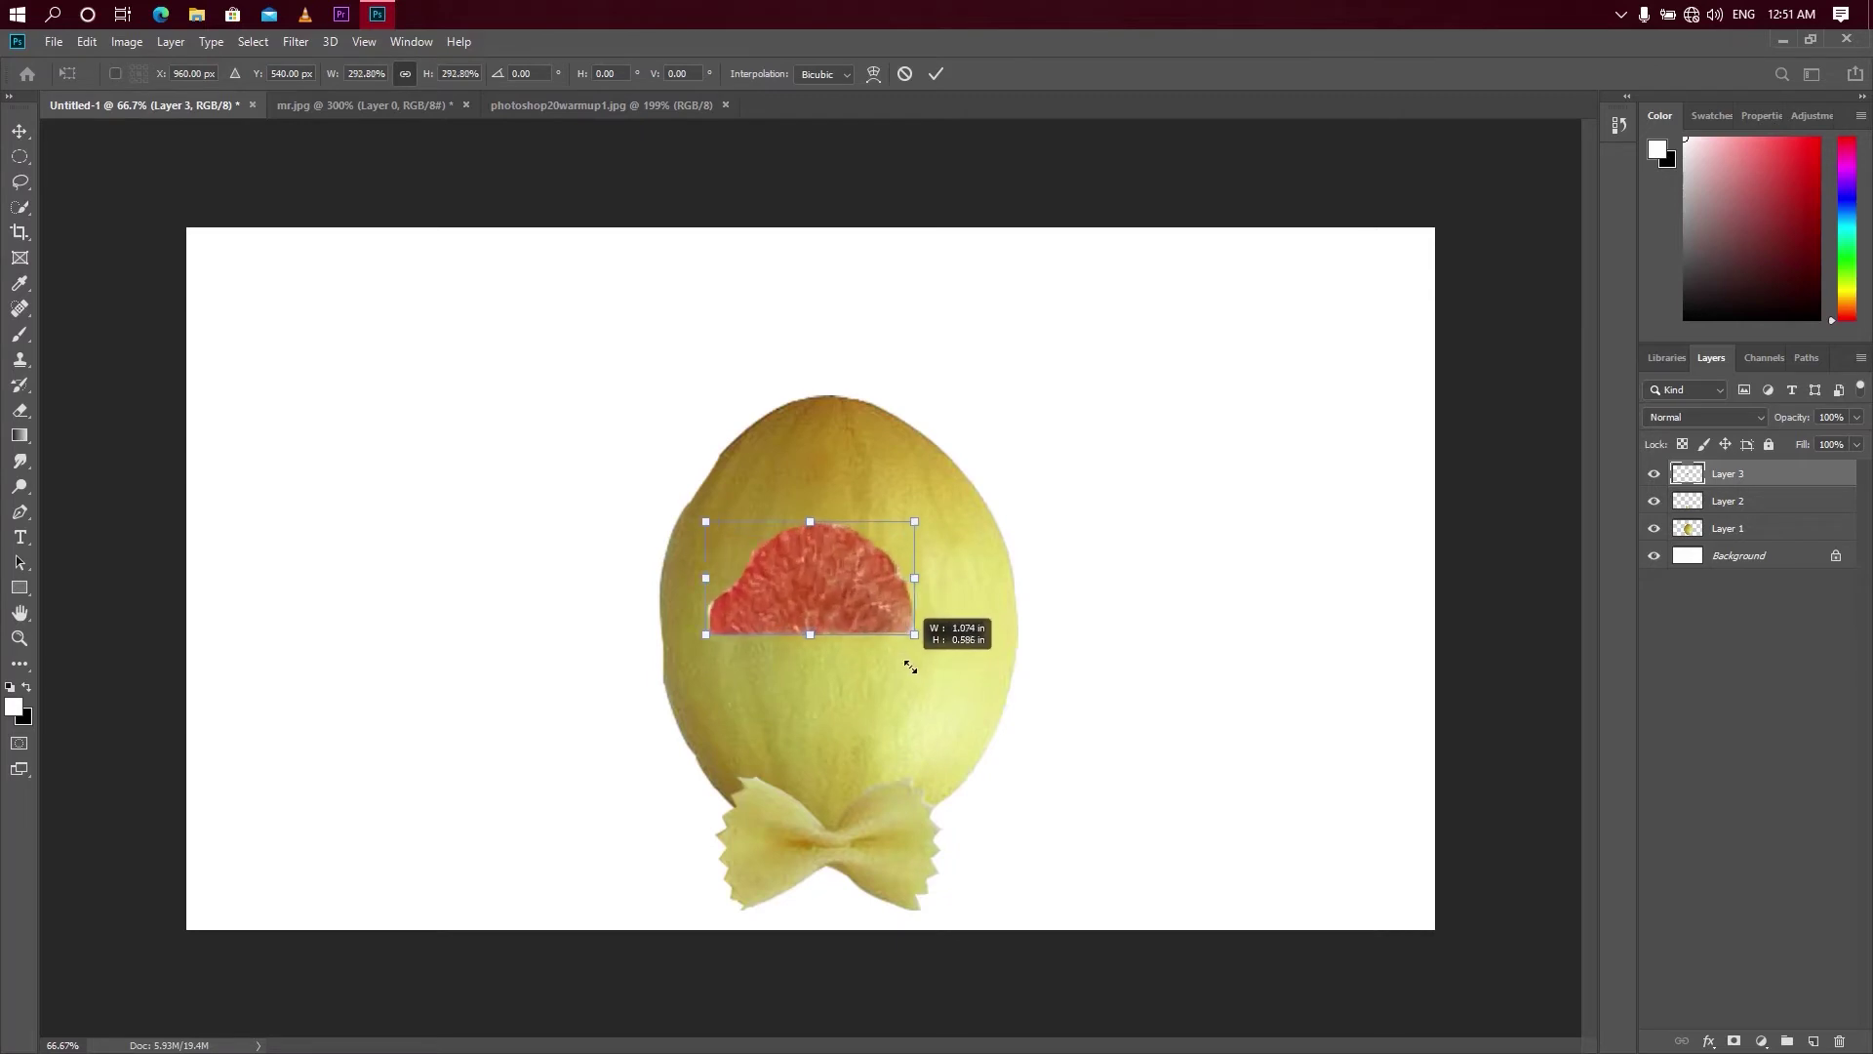
click(936, 76)
drag(810, 572, 494, 554)
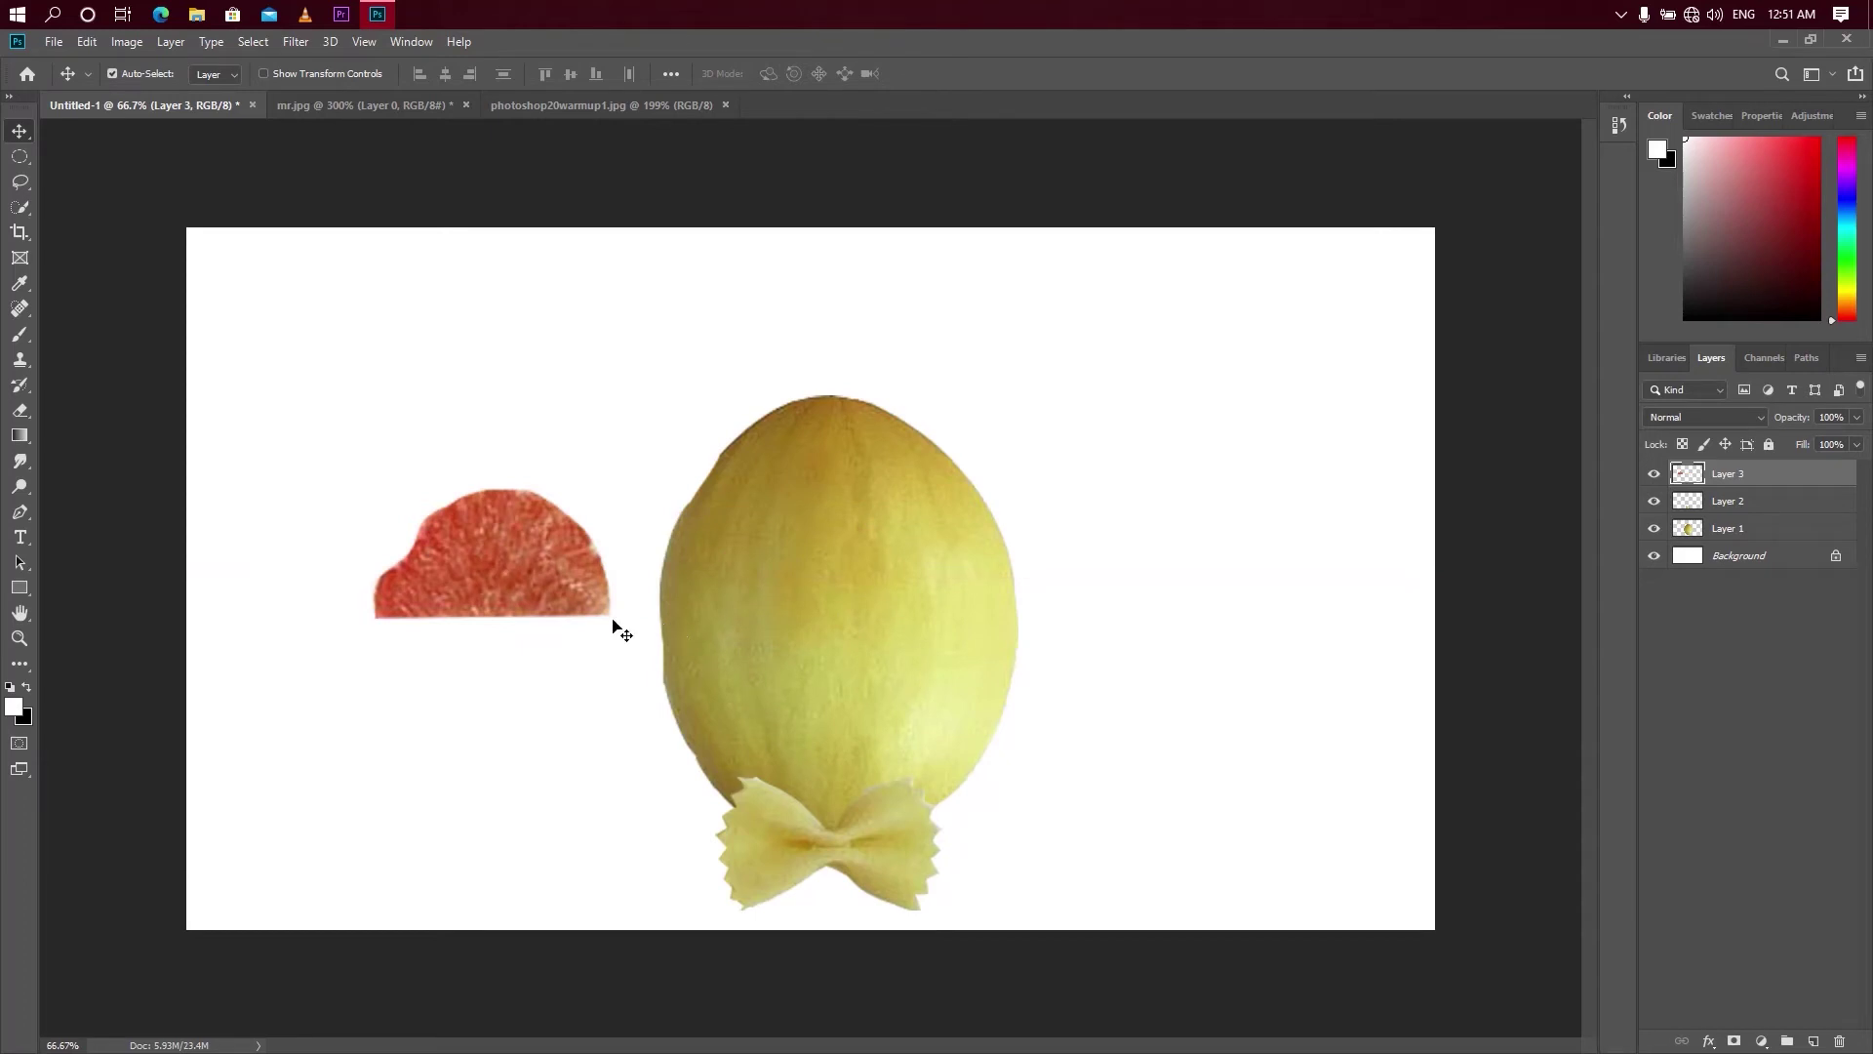
click(322, 110)
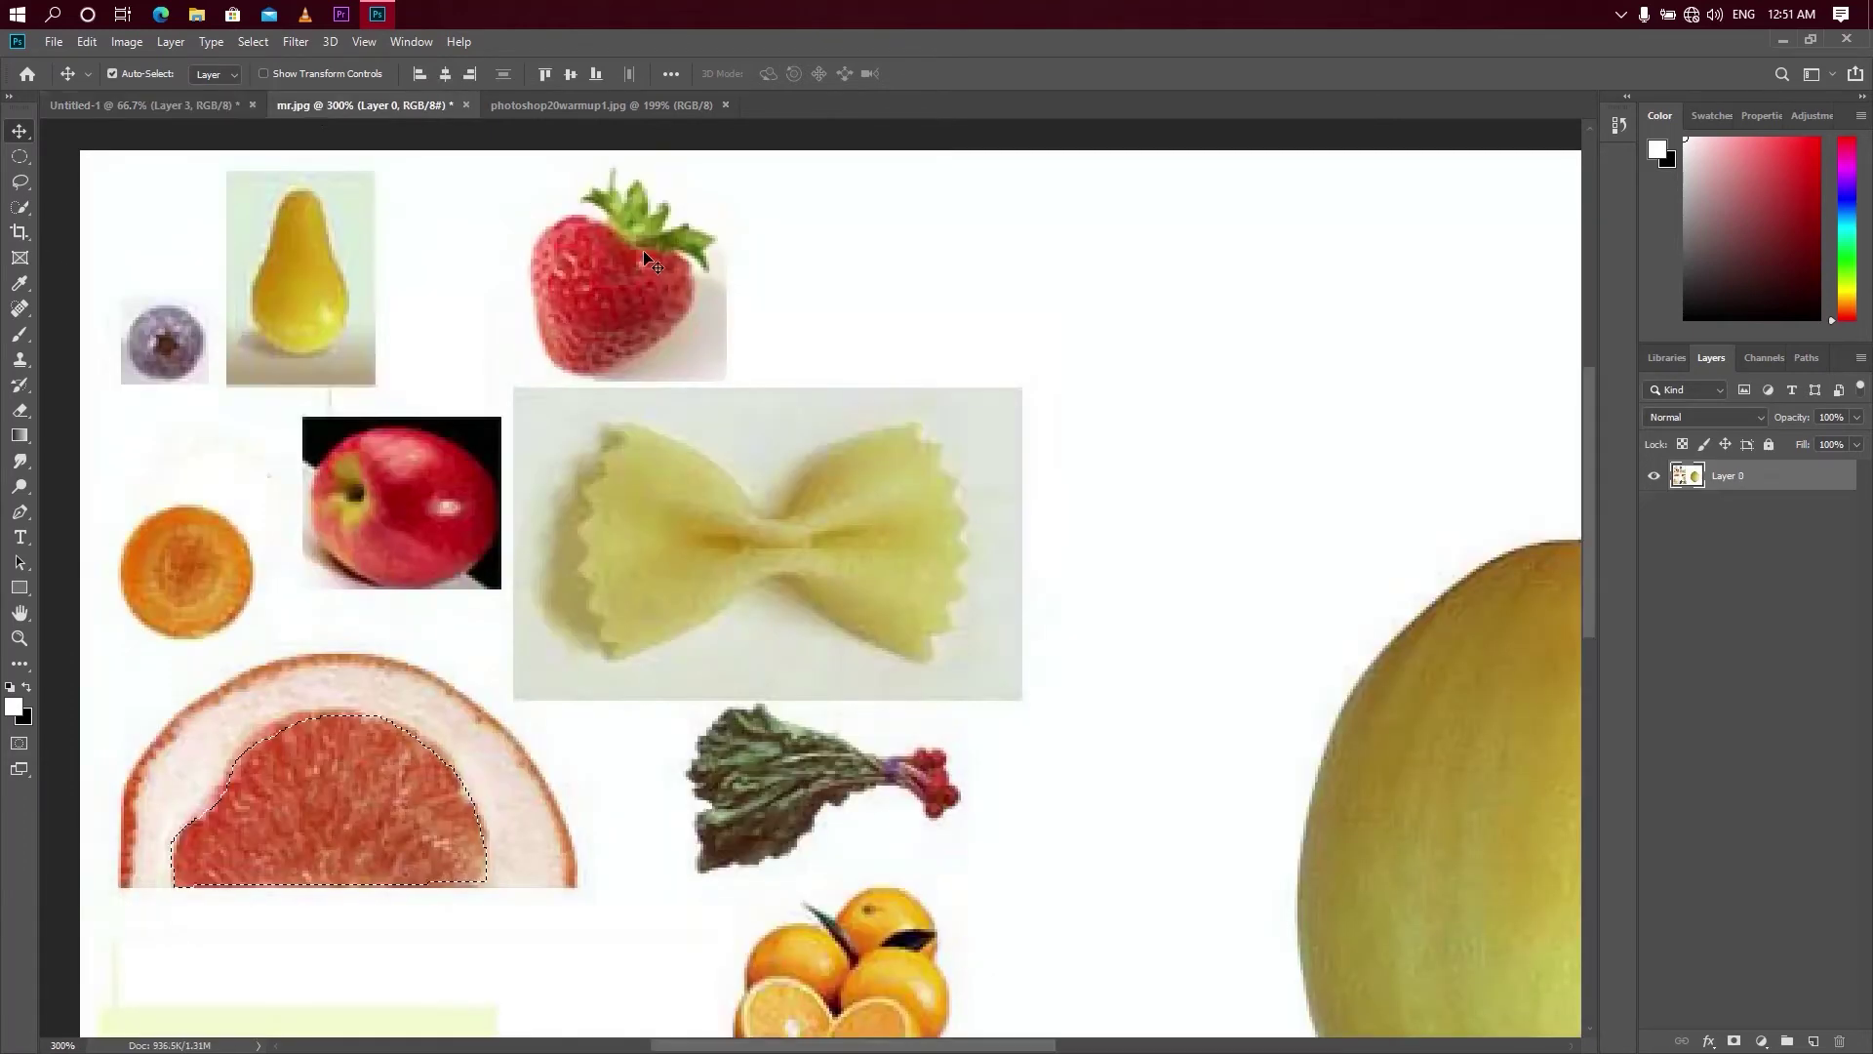
- Check the photoshop20warmup1.jpg reference, then clear the grapefruit selection in mr.jpg
click(560, 104)
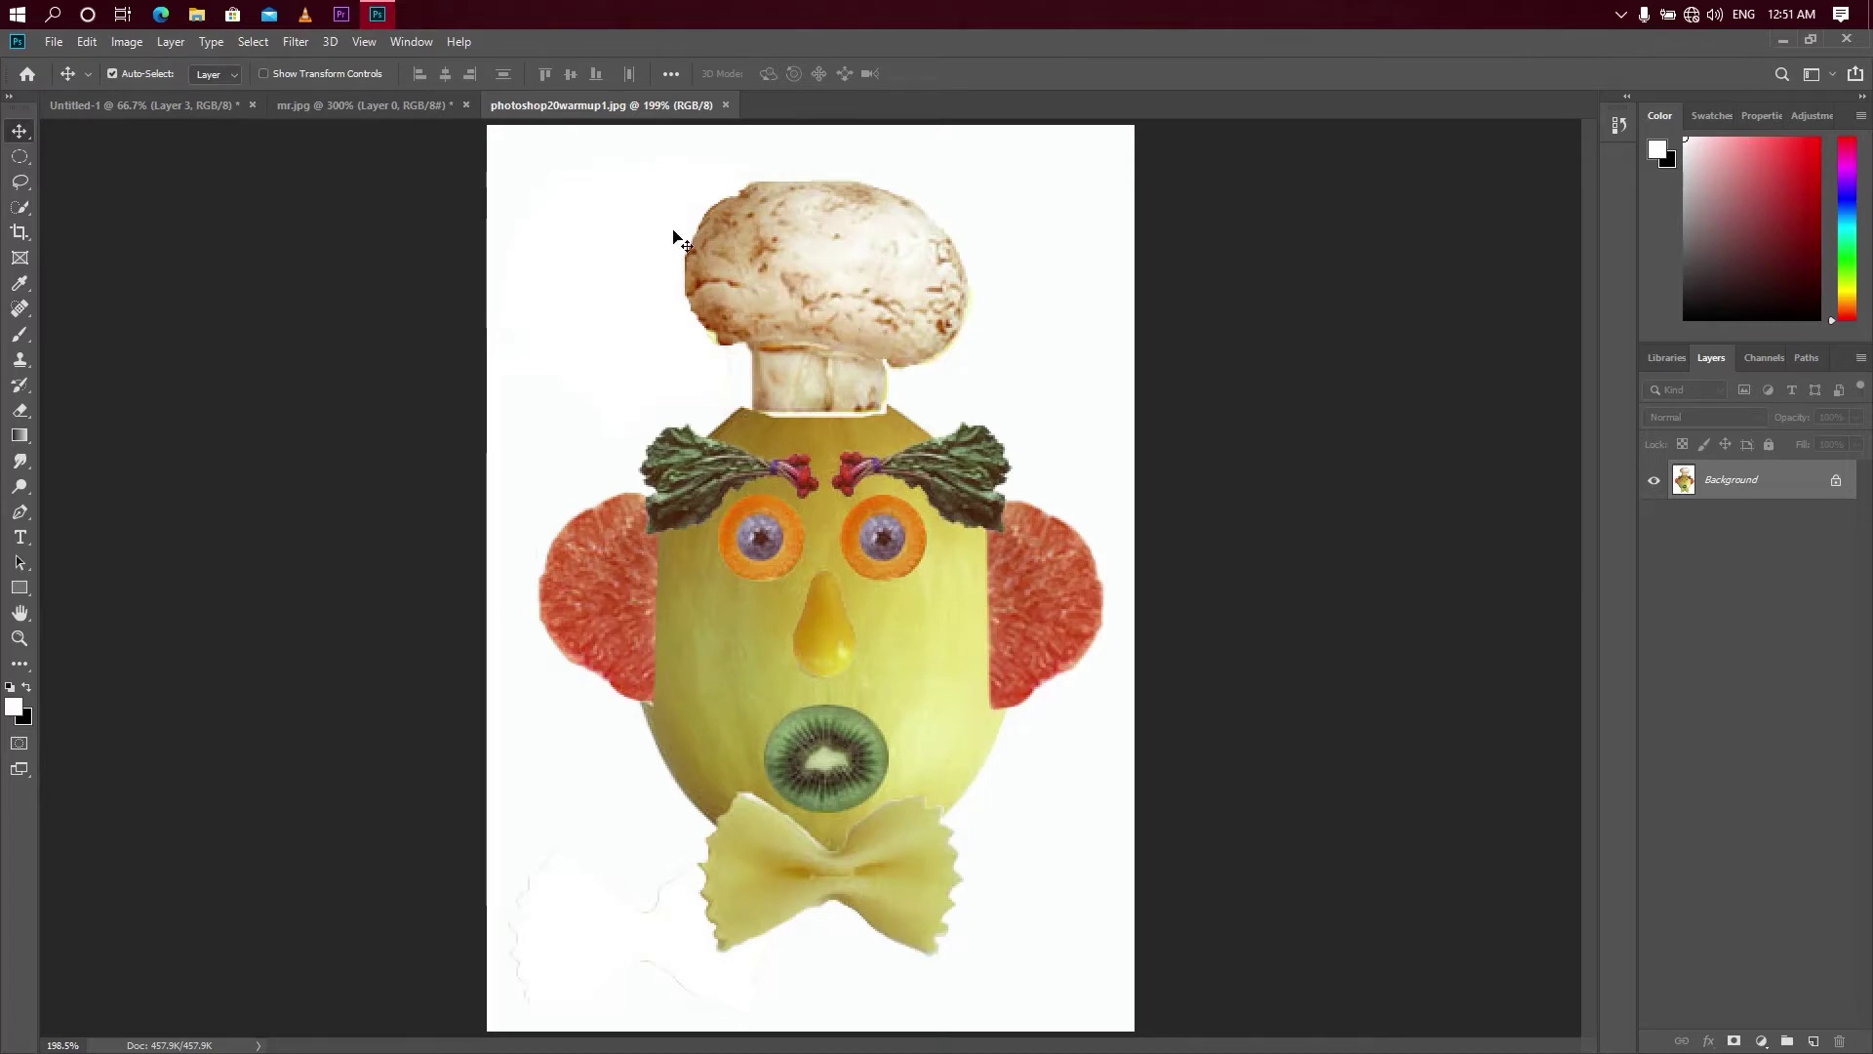
click(205, 115)
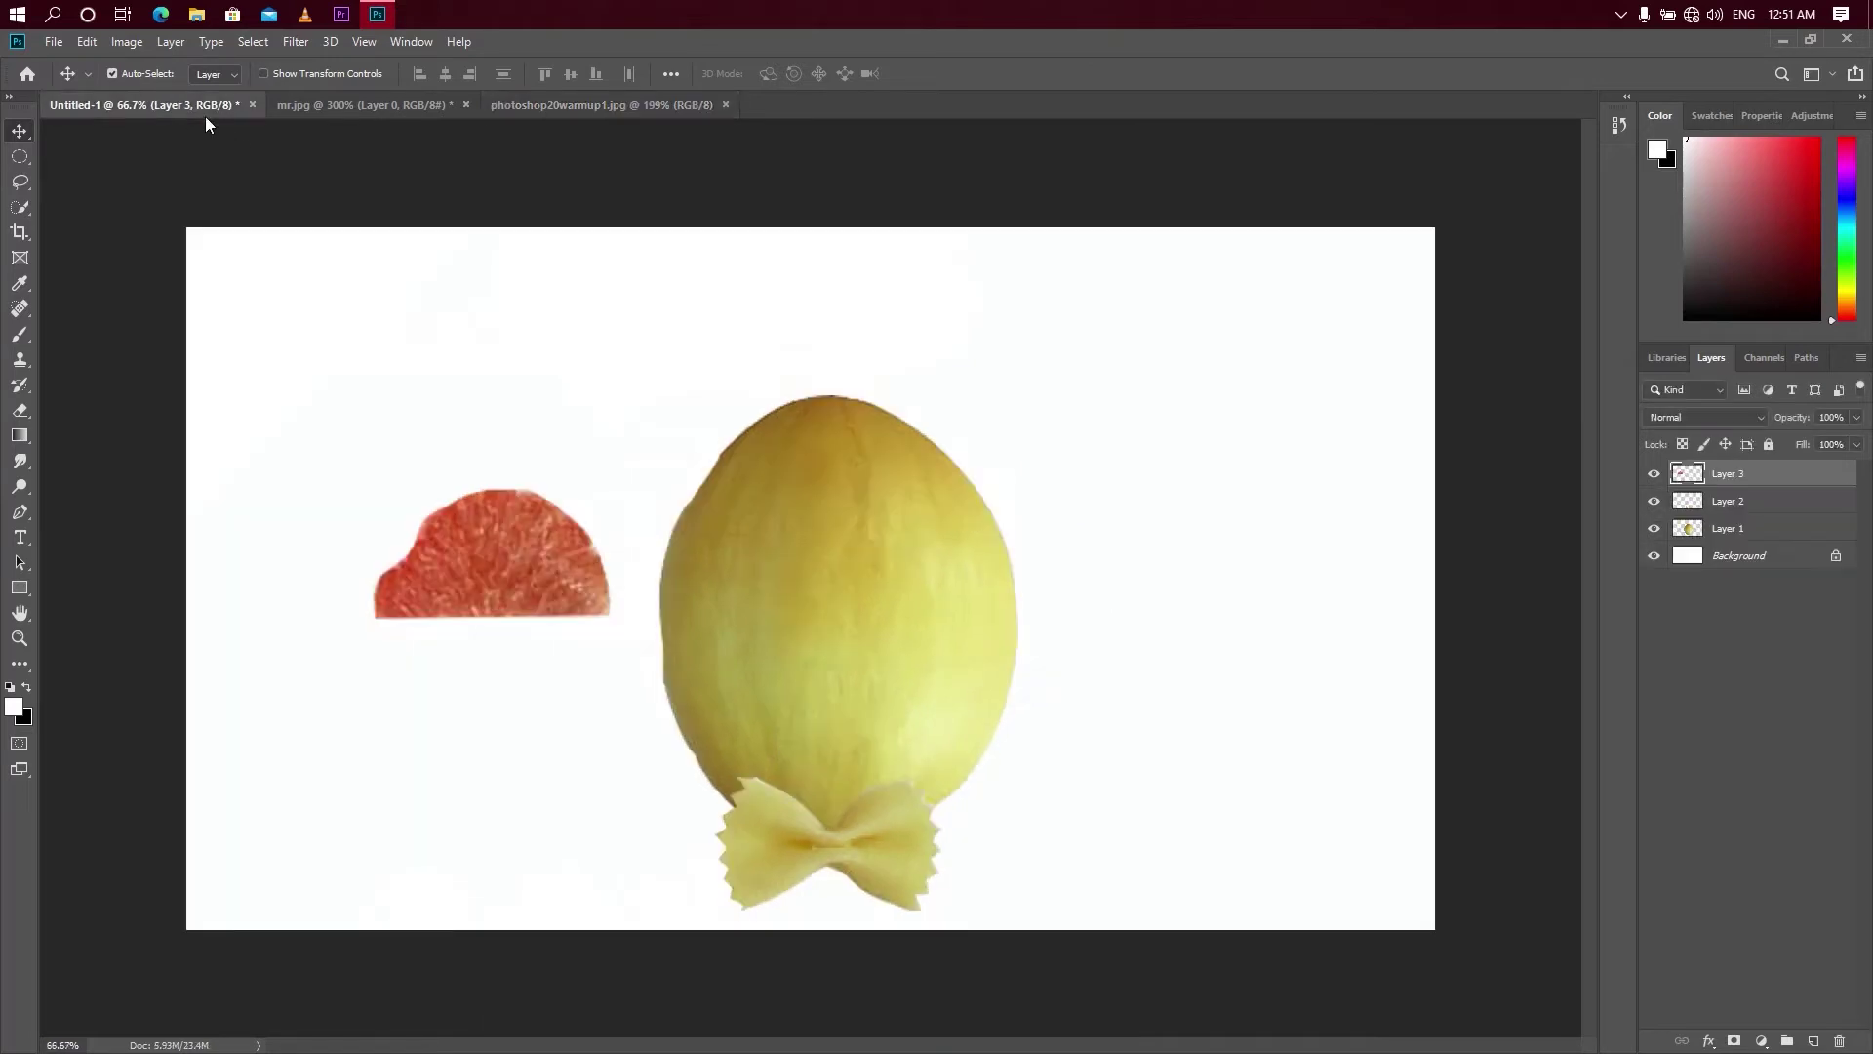
click(332, 107)
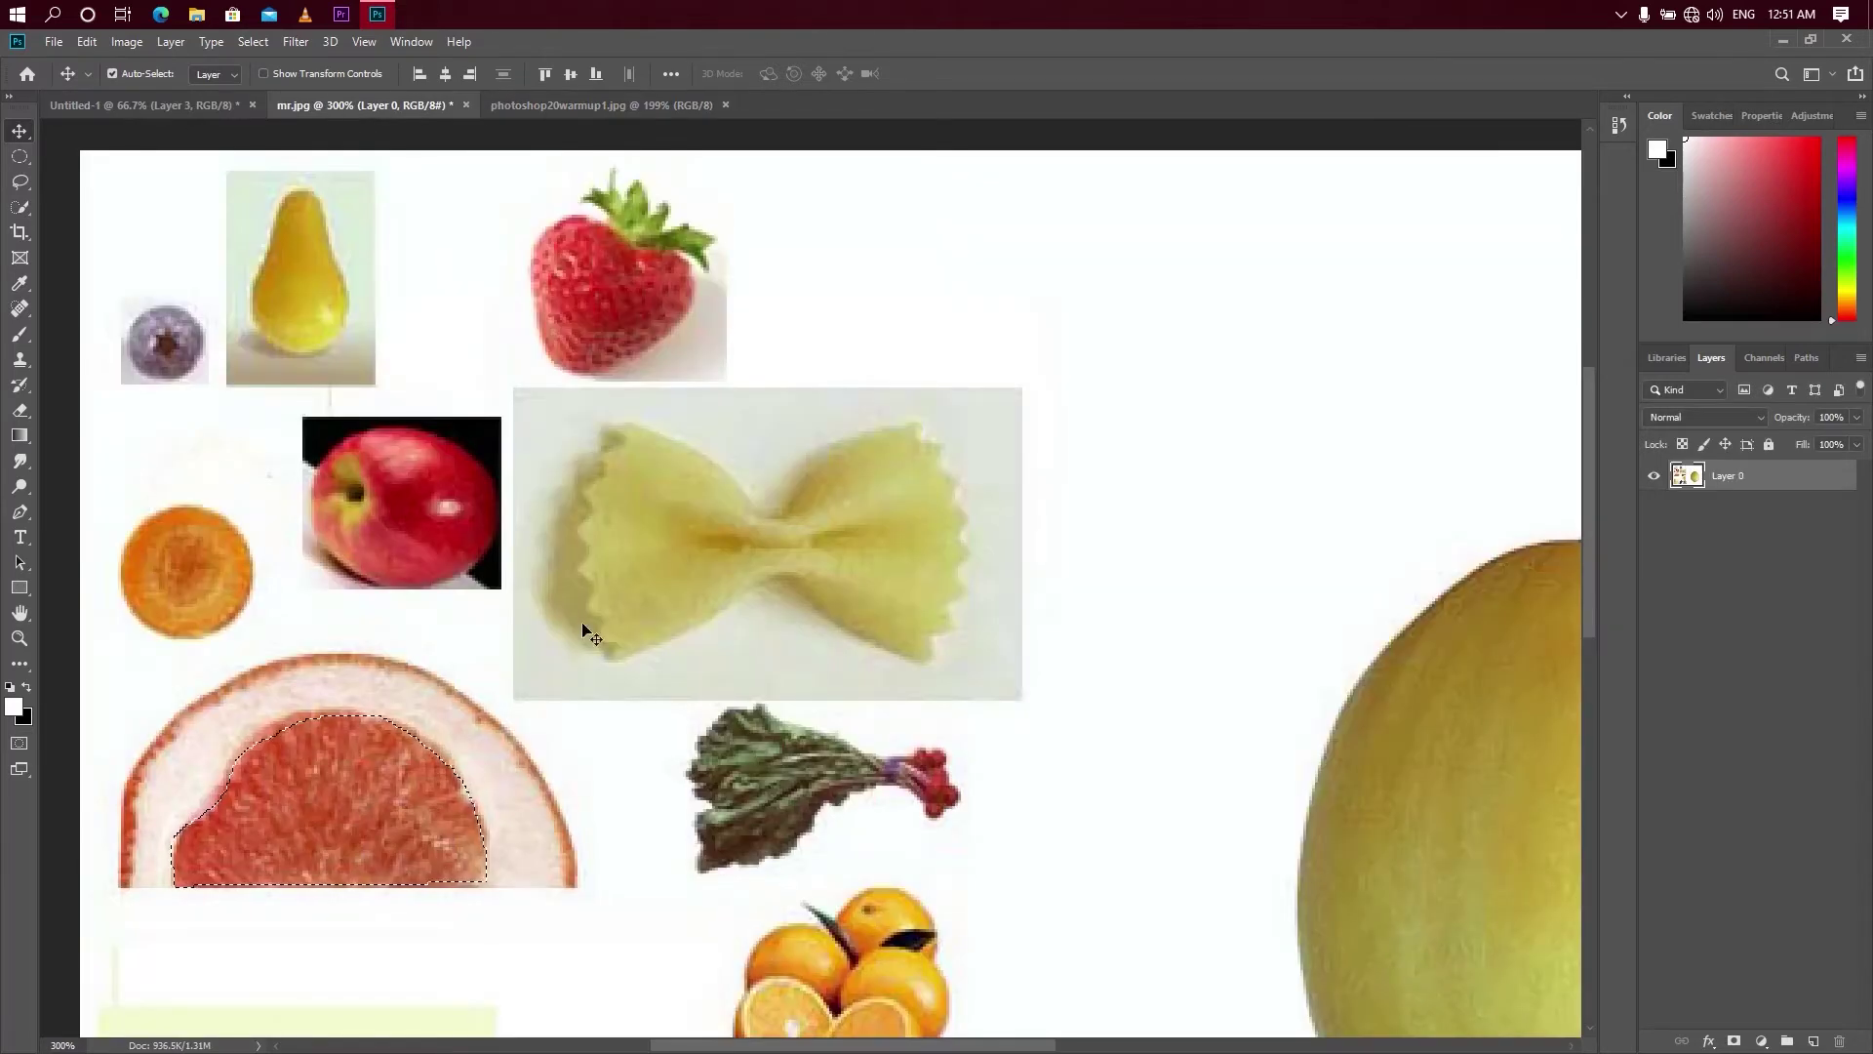
key(ctrl+d)
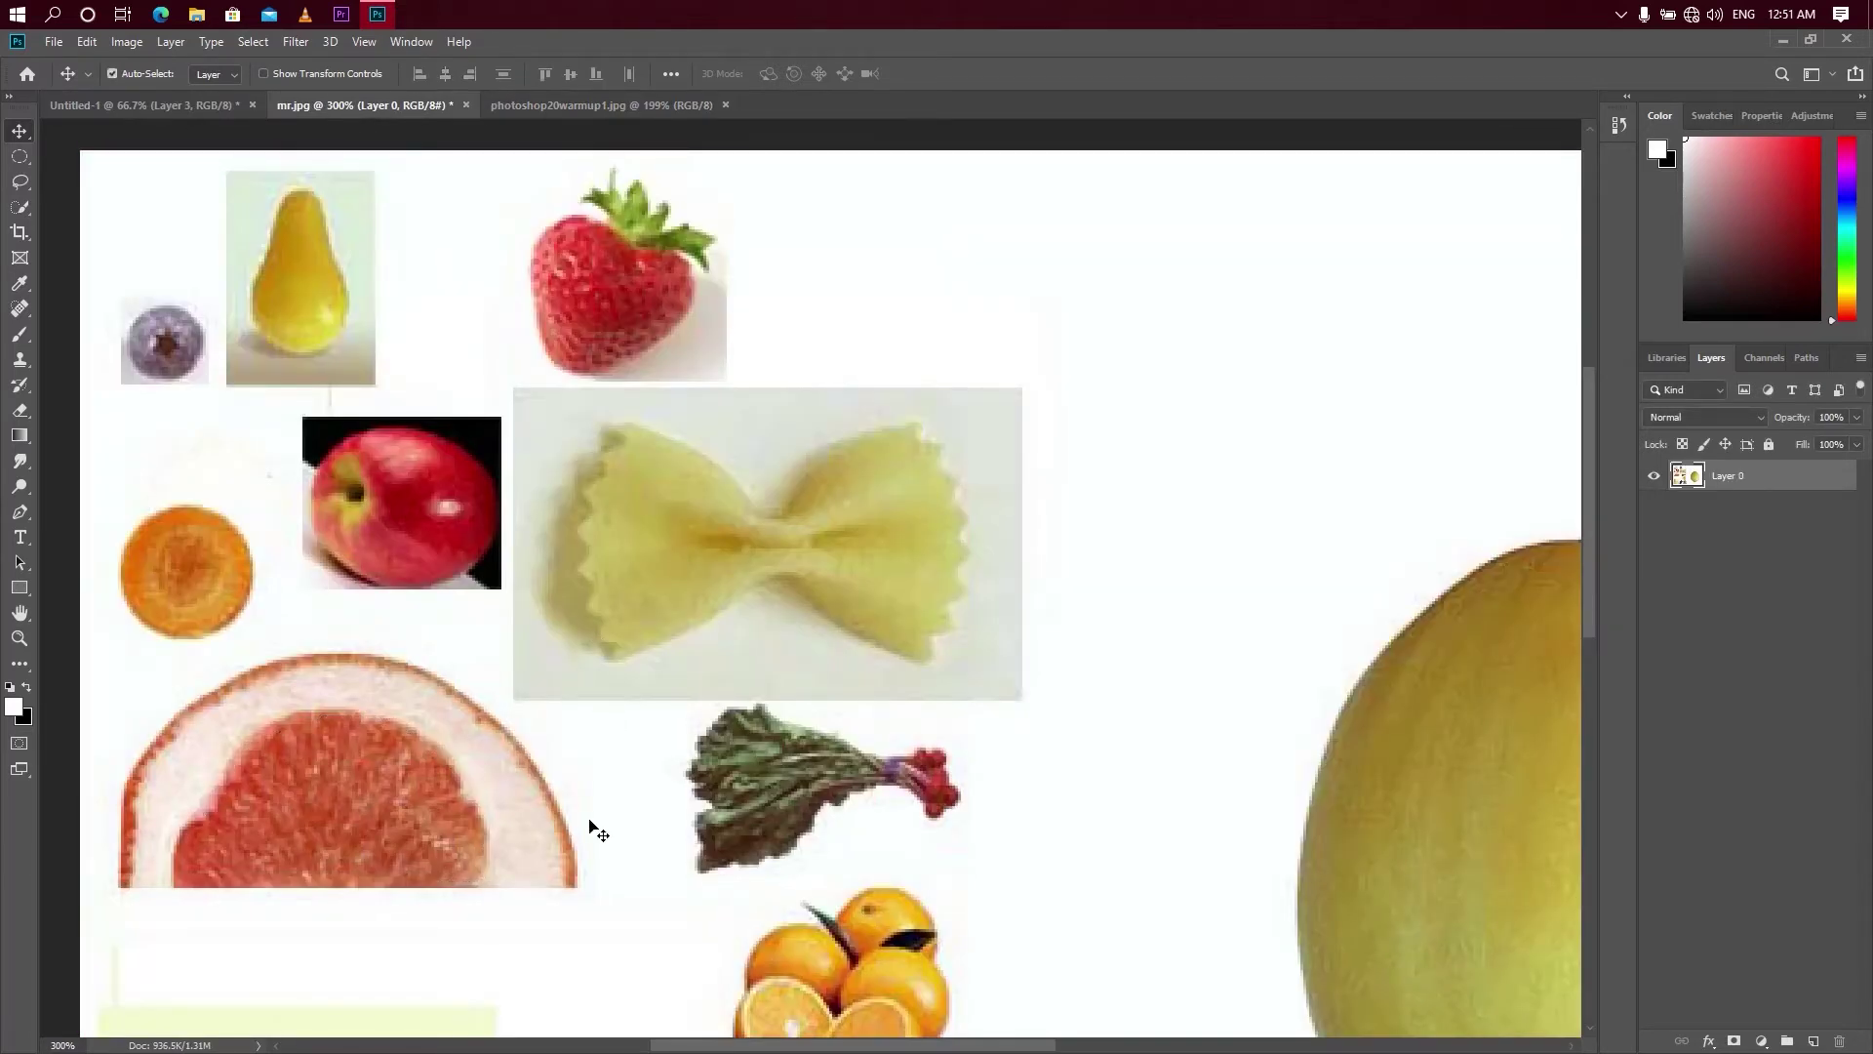
drag(535, 912, 636, 396)
- Select the mushroom's cap and stem in mr.jpg with the Magnetic Lasso
drag(513, 696, 454, 644)
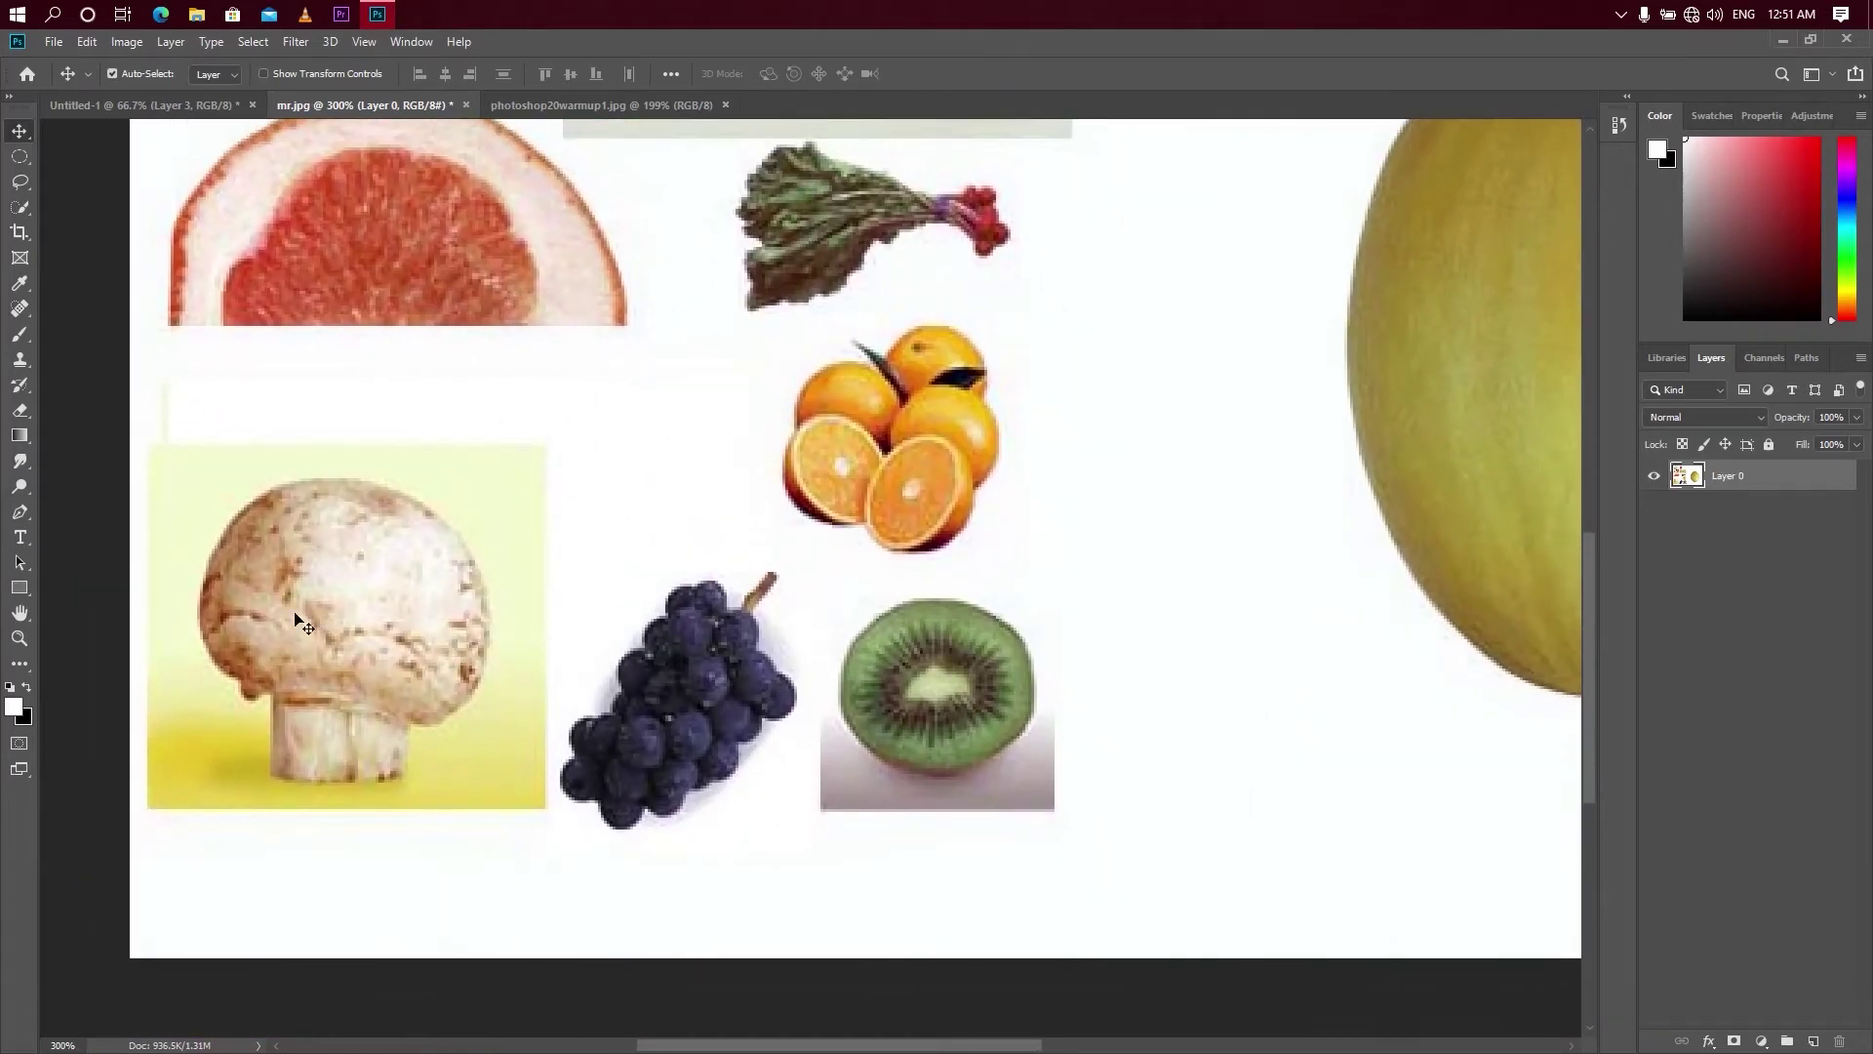
click(18, 185)
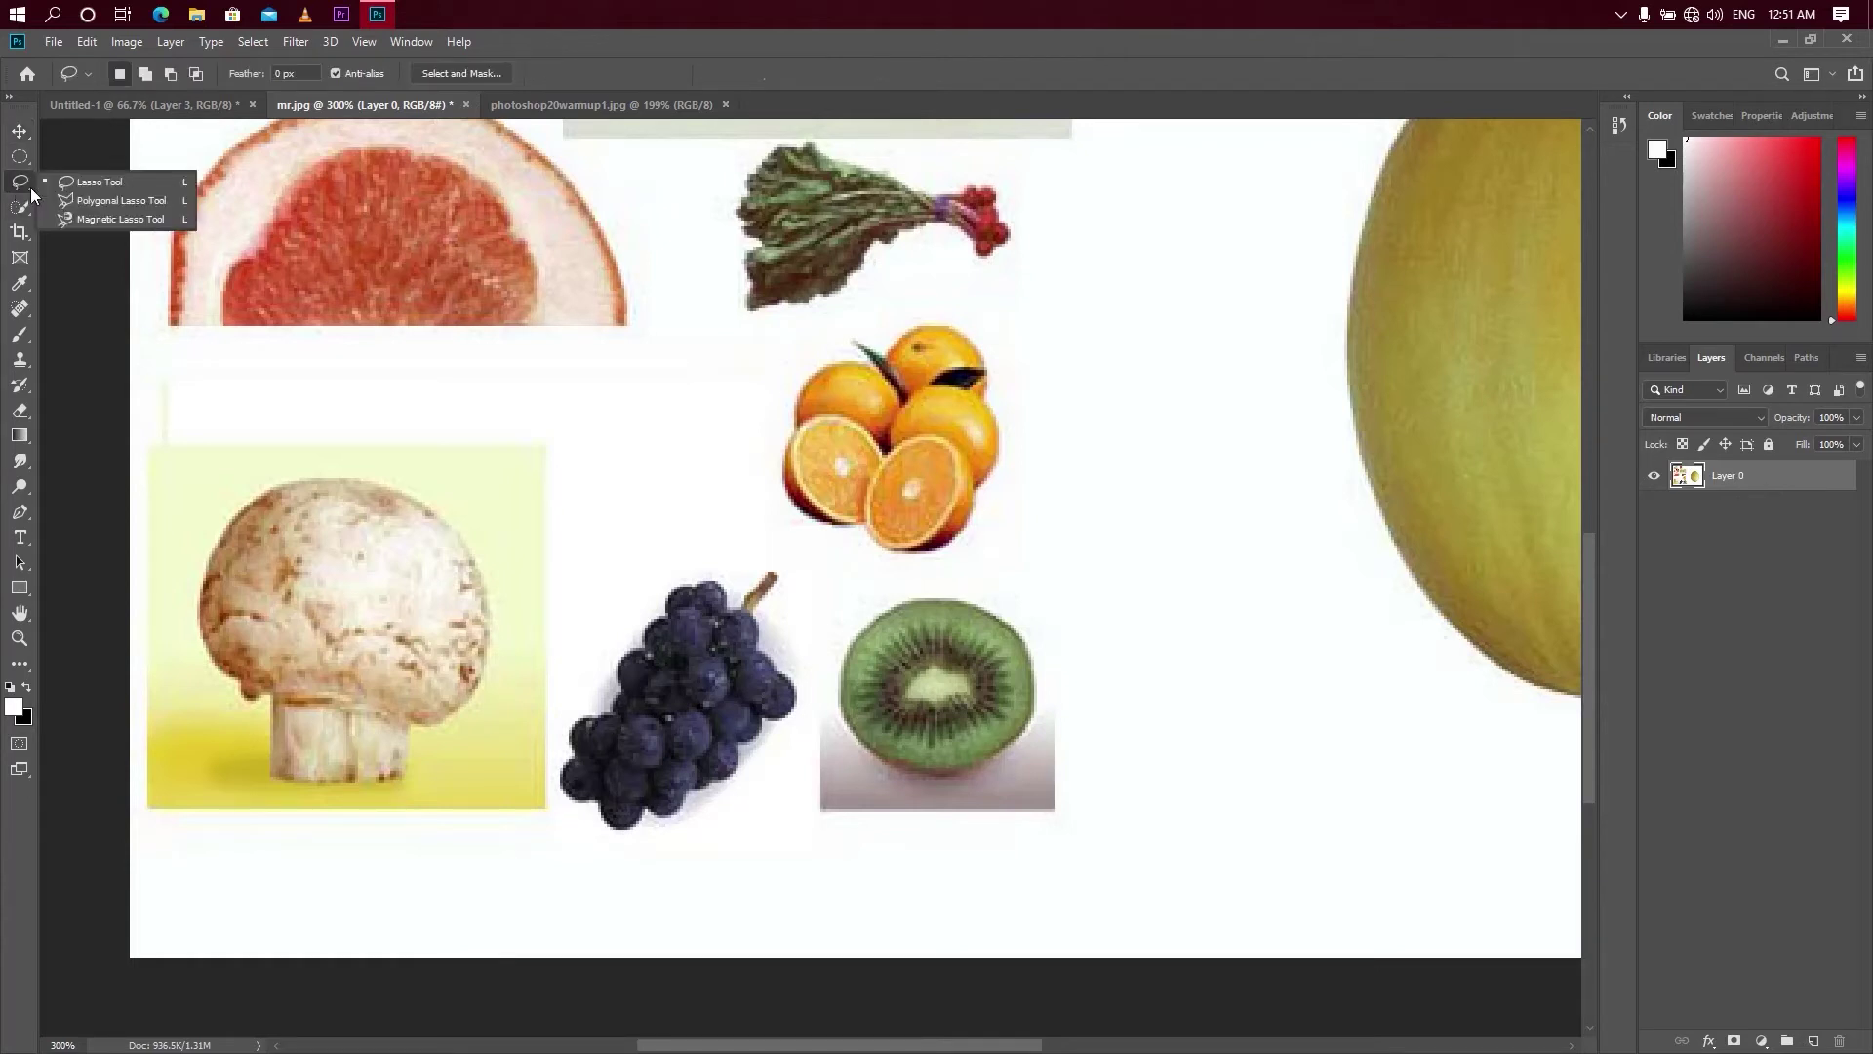
click(95, 220)
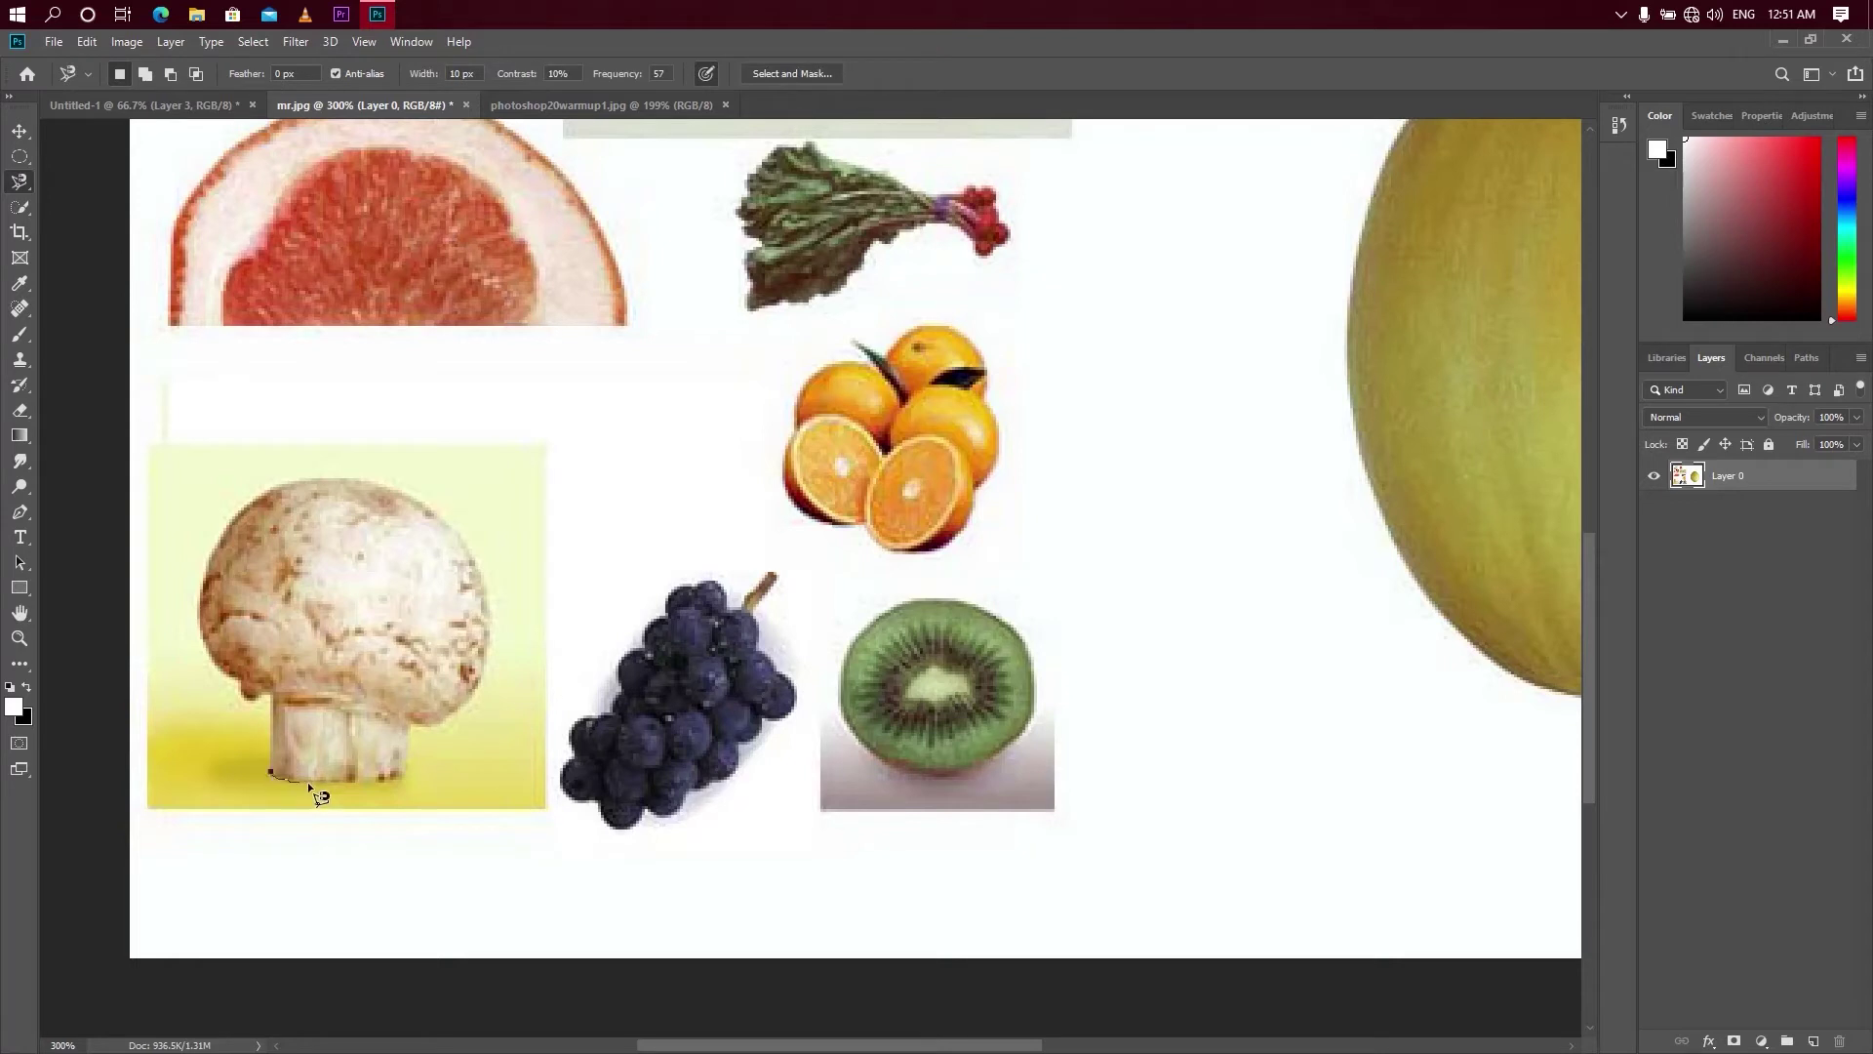
click(404, 778)
mouse_move(470, 730)
mouse_down()
mouse_move(508, 636)
mouse_move(473, 547)
mouse_move(391, 487)
mouse_move(257, 496)
mouse_move(206, 586)
mouse_up()
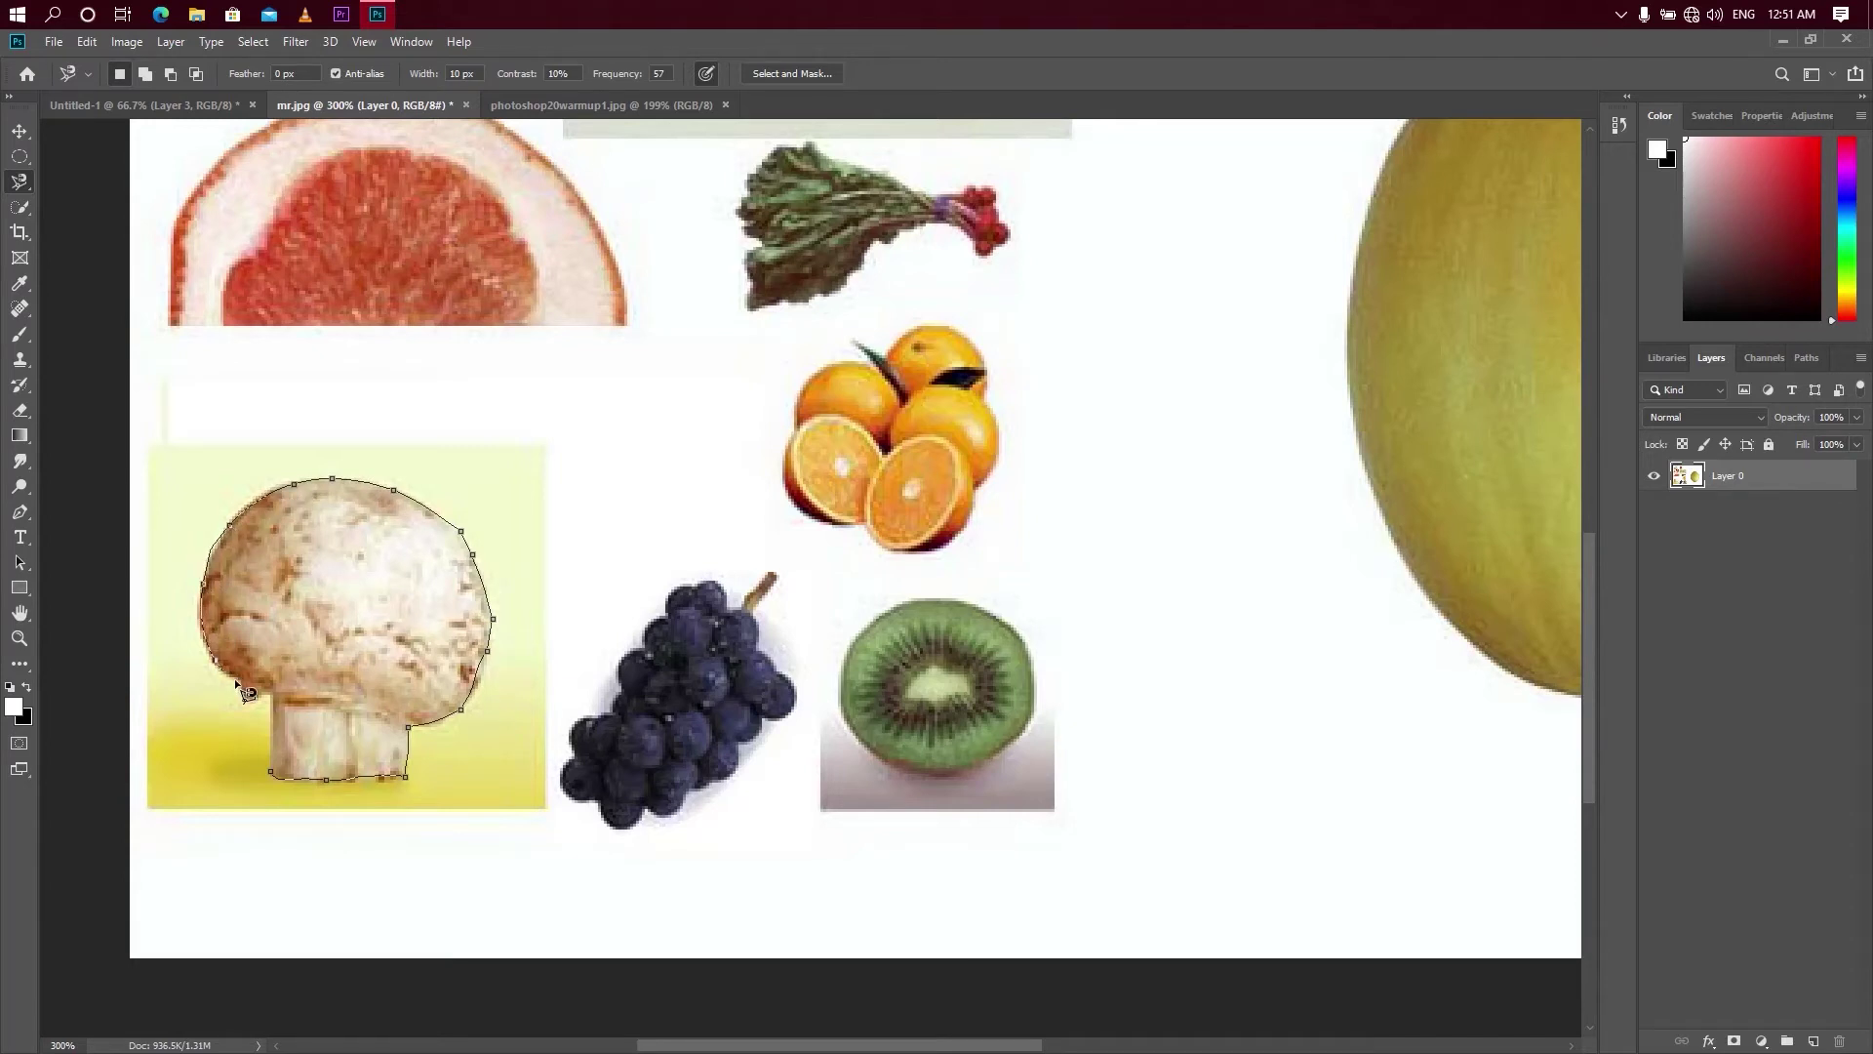
mouse_move(235, 679)
mouse_down()
mouse_move(267, 697)
mouse_move(271, 767)
mouse_up()
click(274, 778)
- Copy the mushroom and paste it as a new layer in Untitled-1
click(86, 41)
click(107, 173)
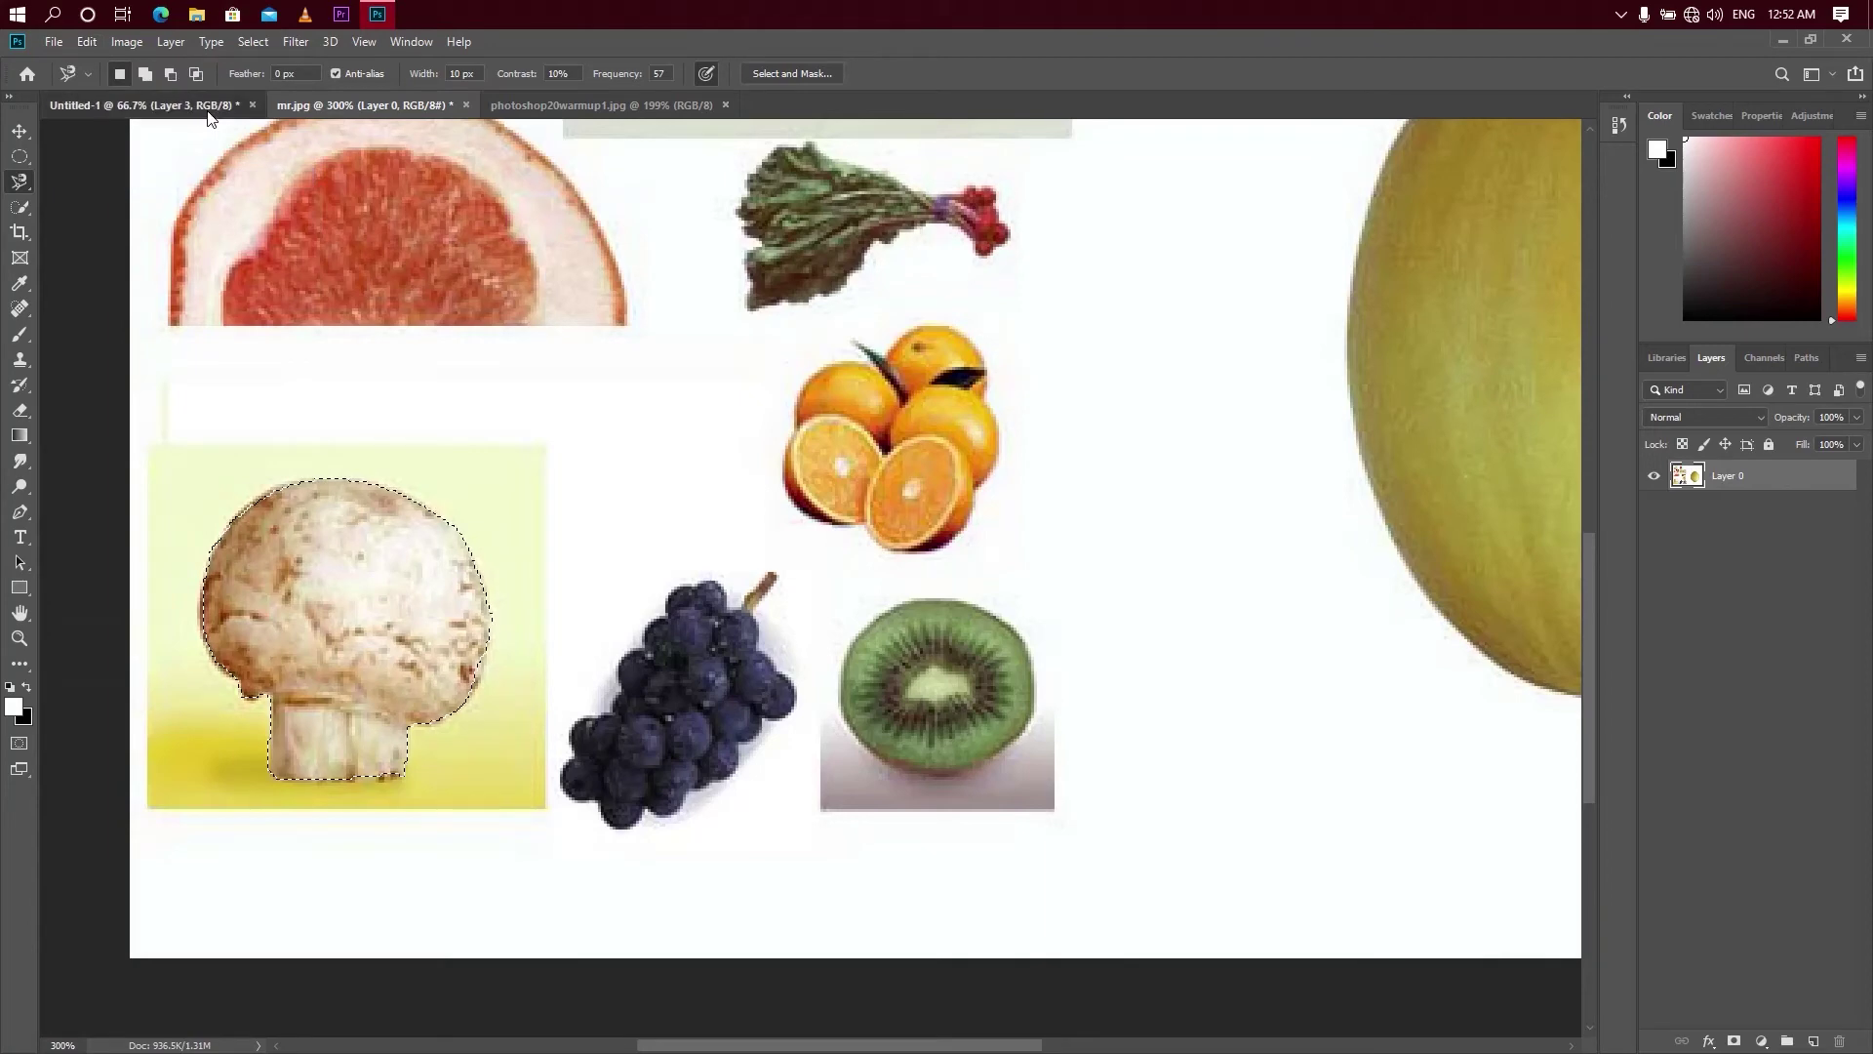
click(166, 105)
click(87, 41)
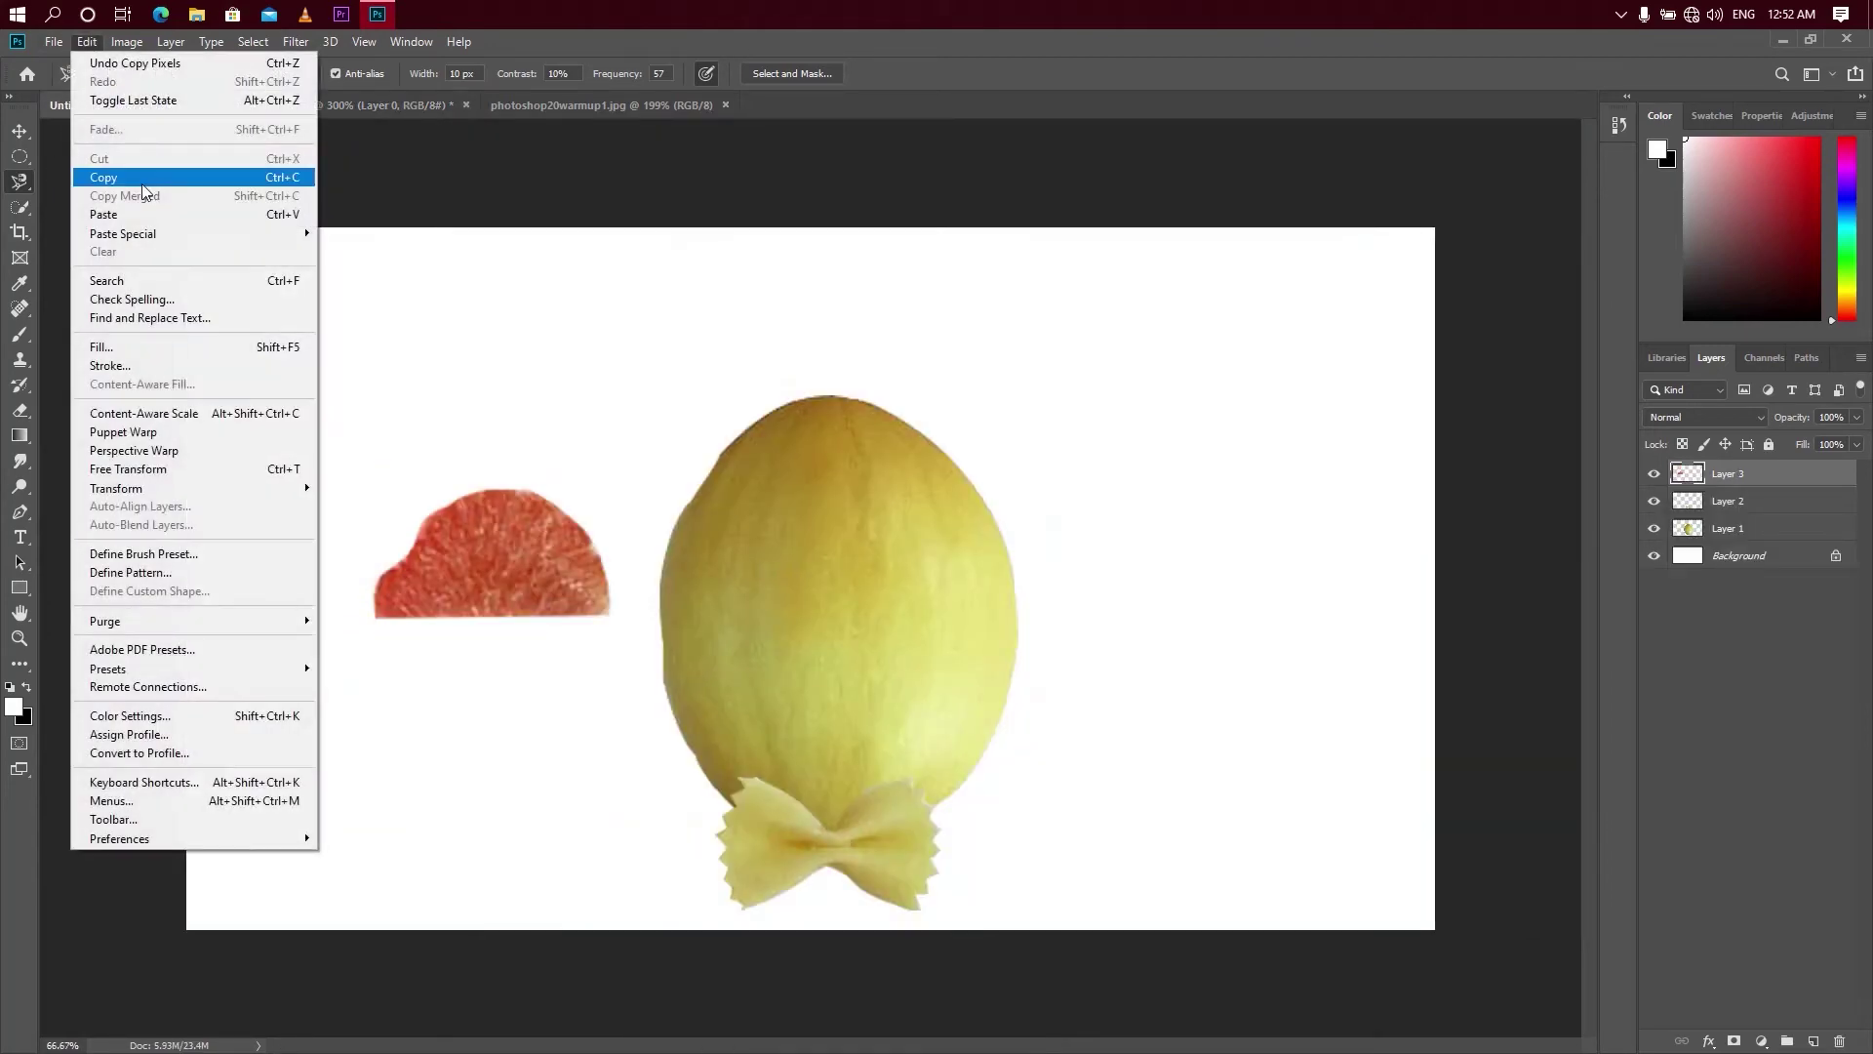
click(129, 213)
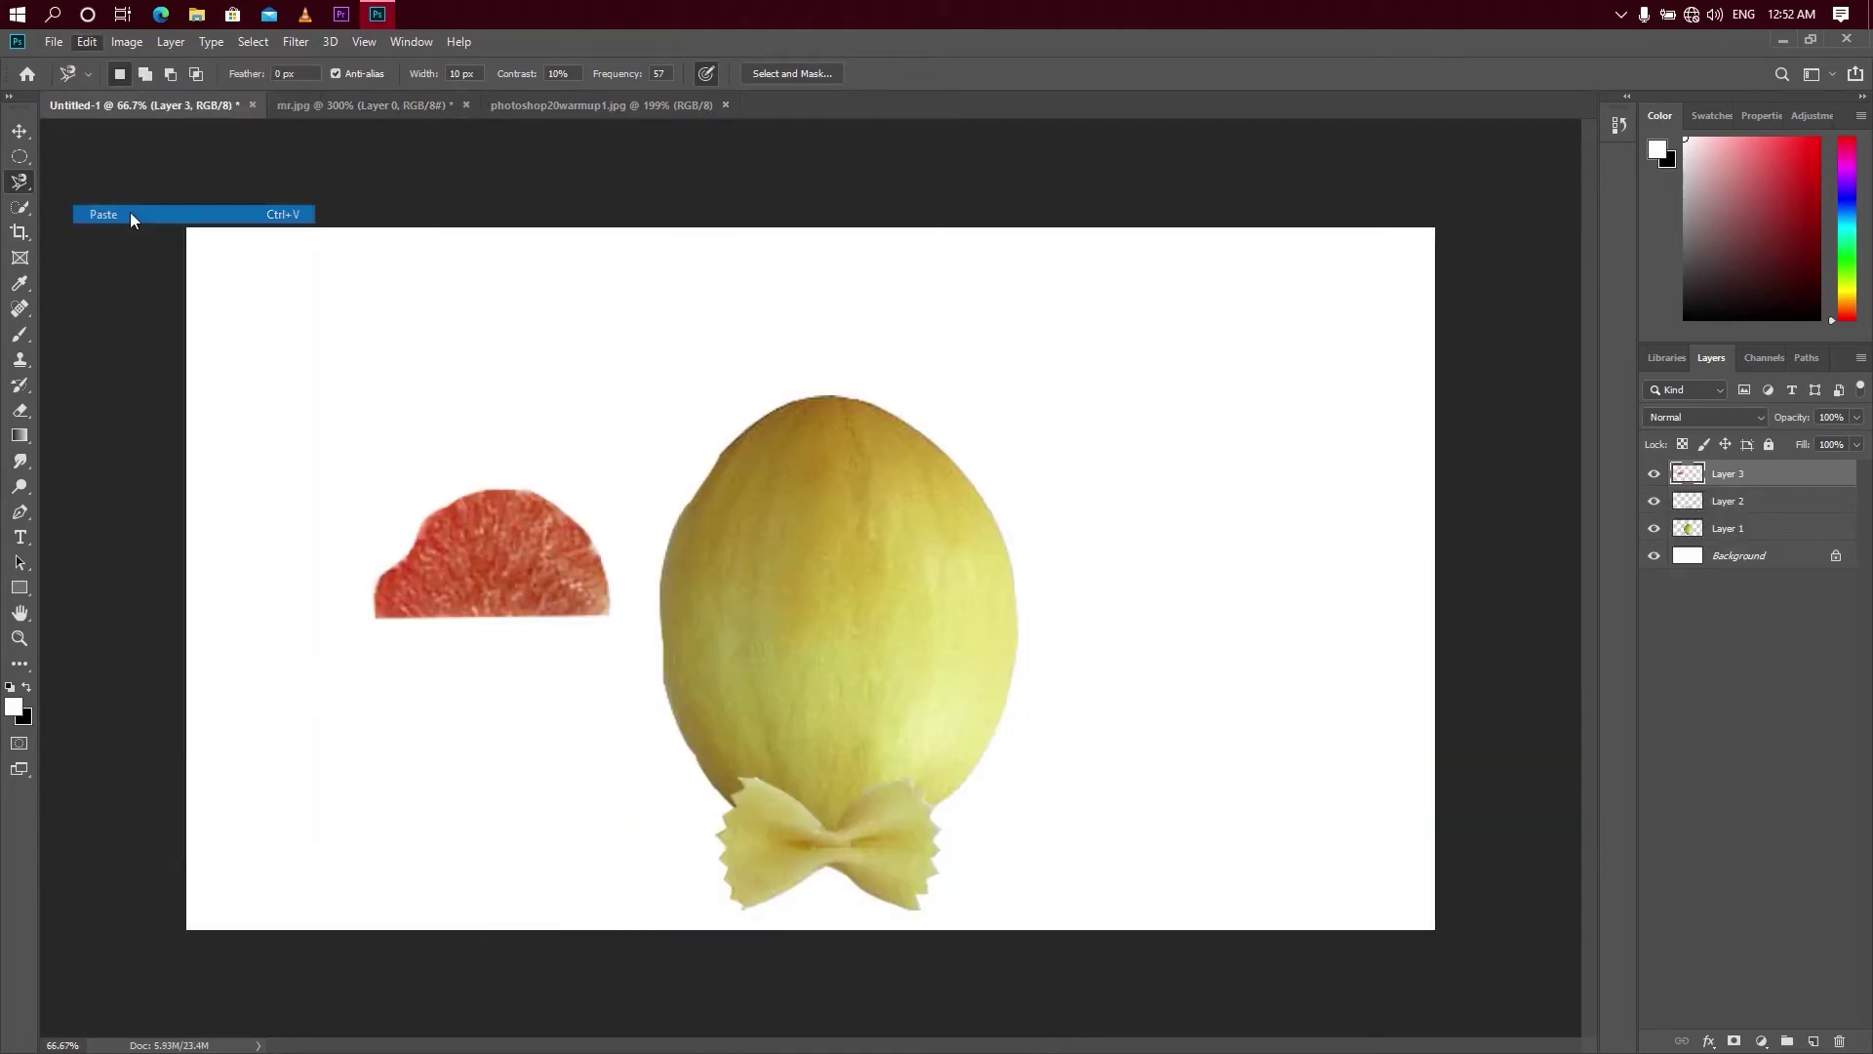
click(26, 139)
- Enlarge the mushroom about twice and set it on top of the melon like a hat
key(ctrl+t)
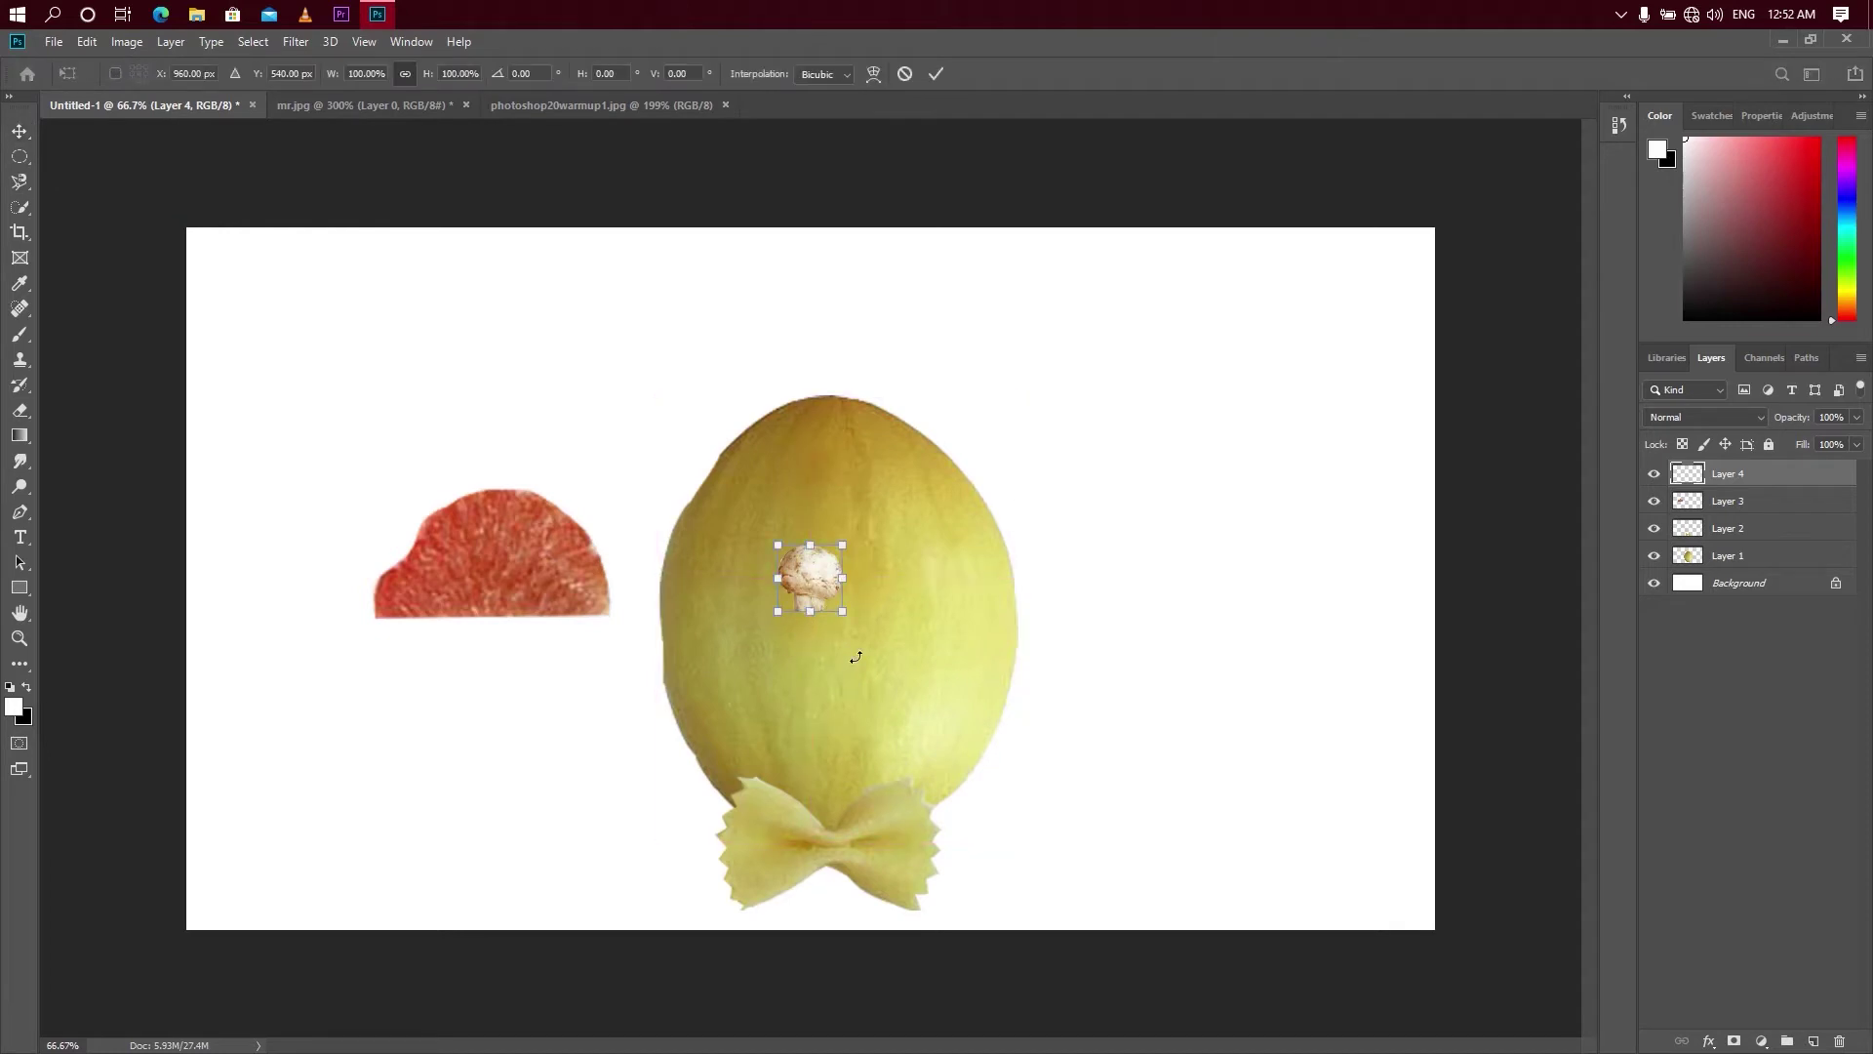
drag(843, 613, 887, 667)
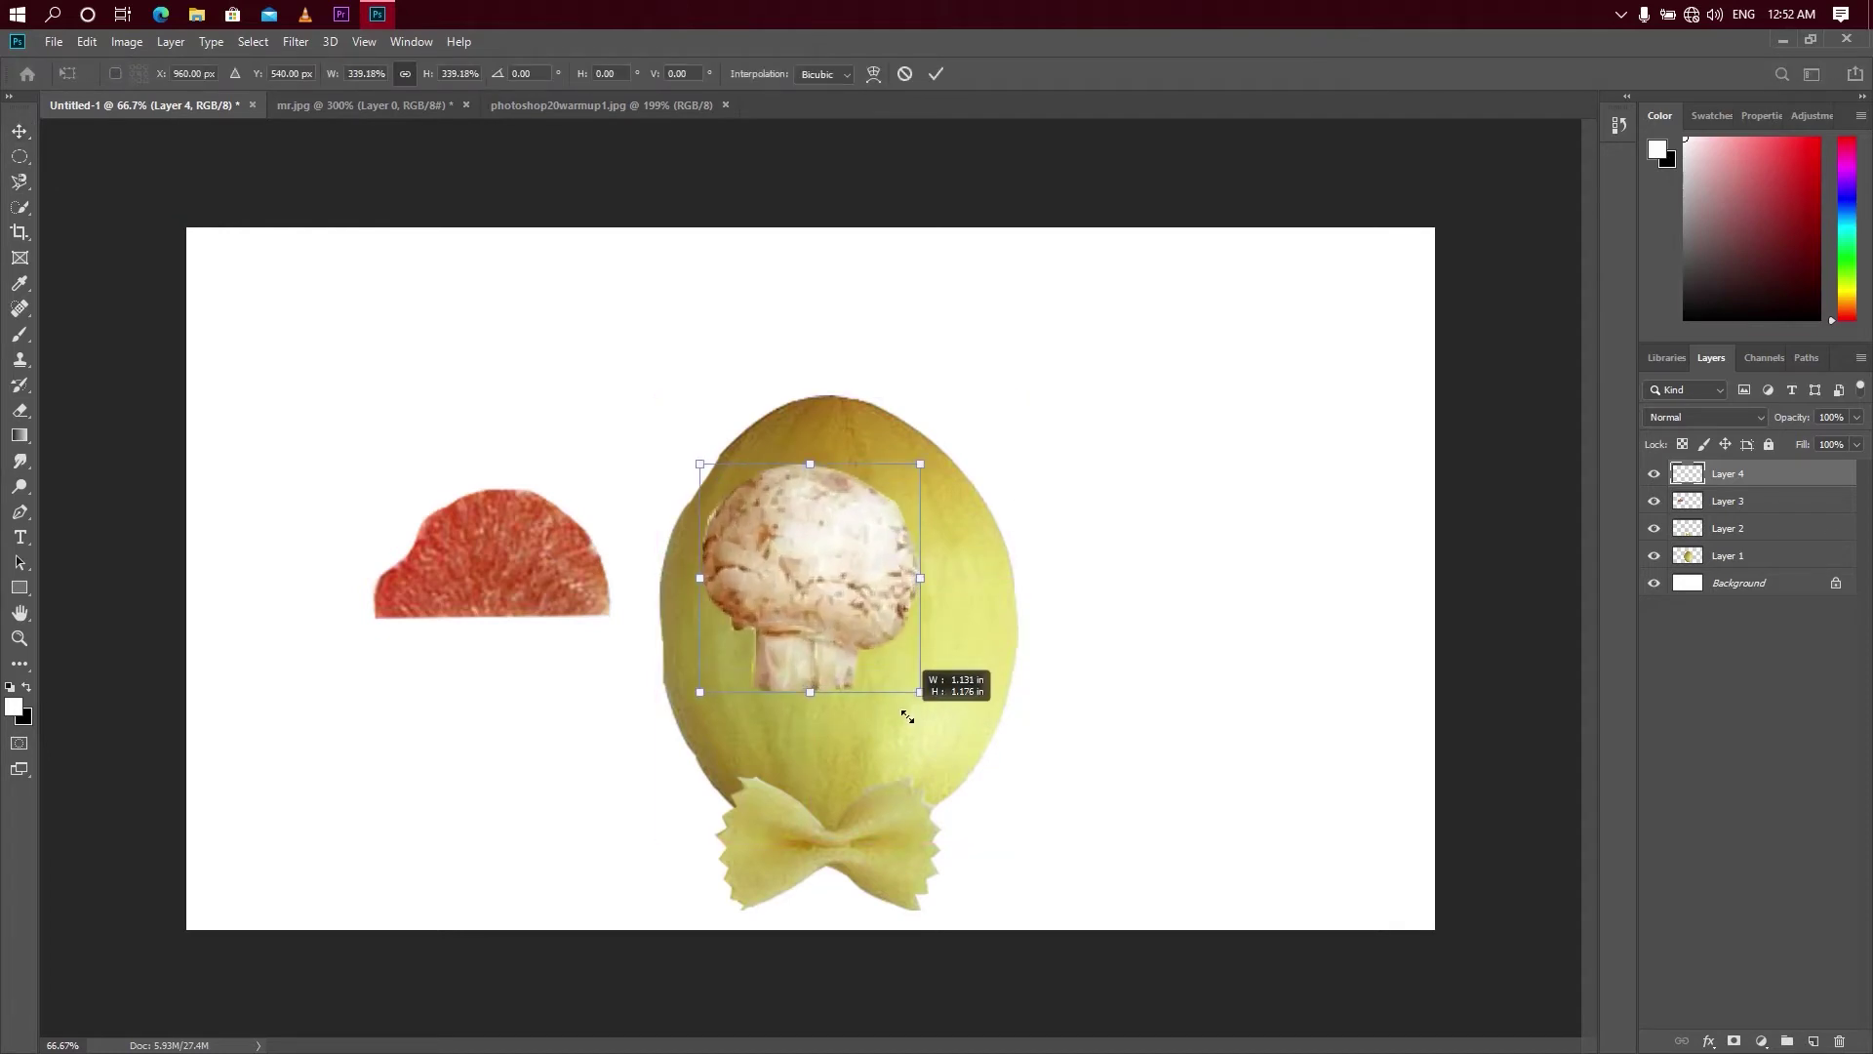
drag(886, 693, 883, 691)
mouse_move(826, 592)
mouse_down()
mouse_move(840, 375)
mouse_move(884, 450)
mouse_move(923, 460)
mouse_up()
drag(825, 366, 841, 376)
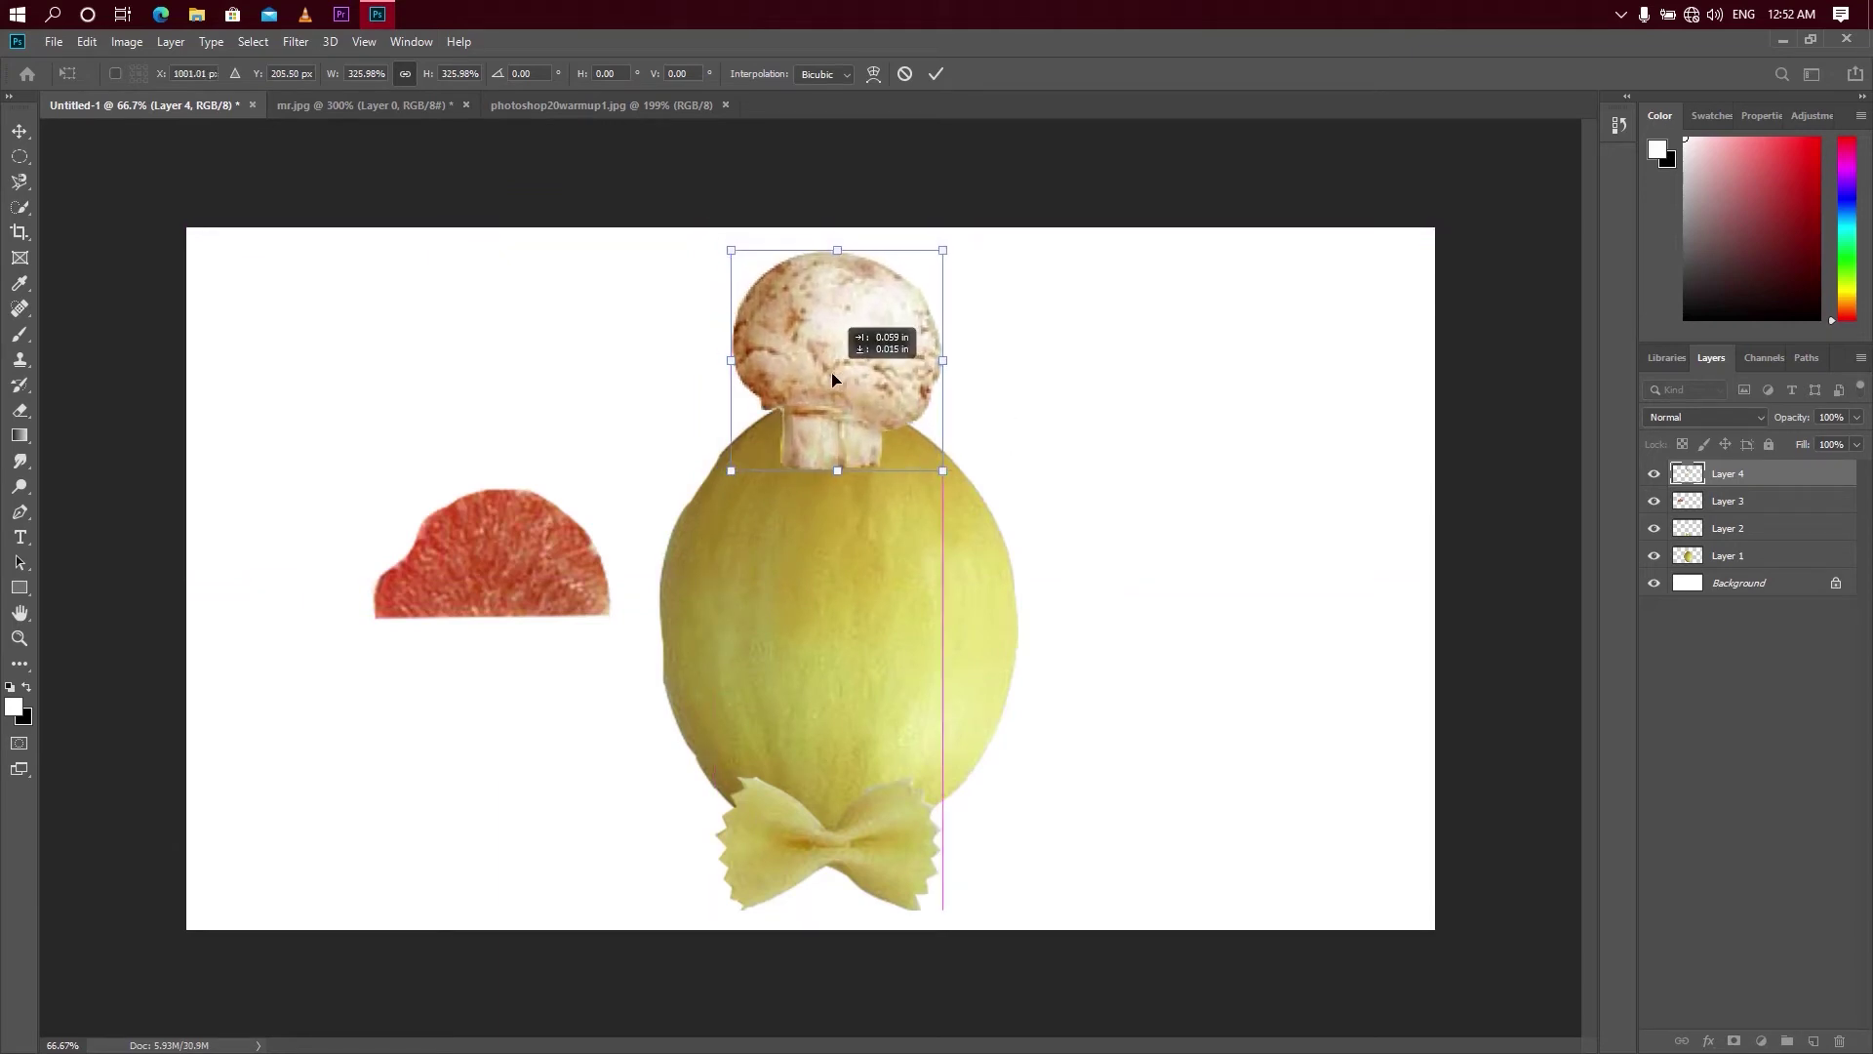
click(932, 83)
- Clear the mushroom selection and draw an elliptical marquee over the kiwi slice in mr.jpg
click(302, 96)
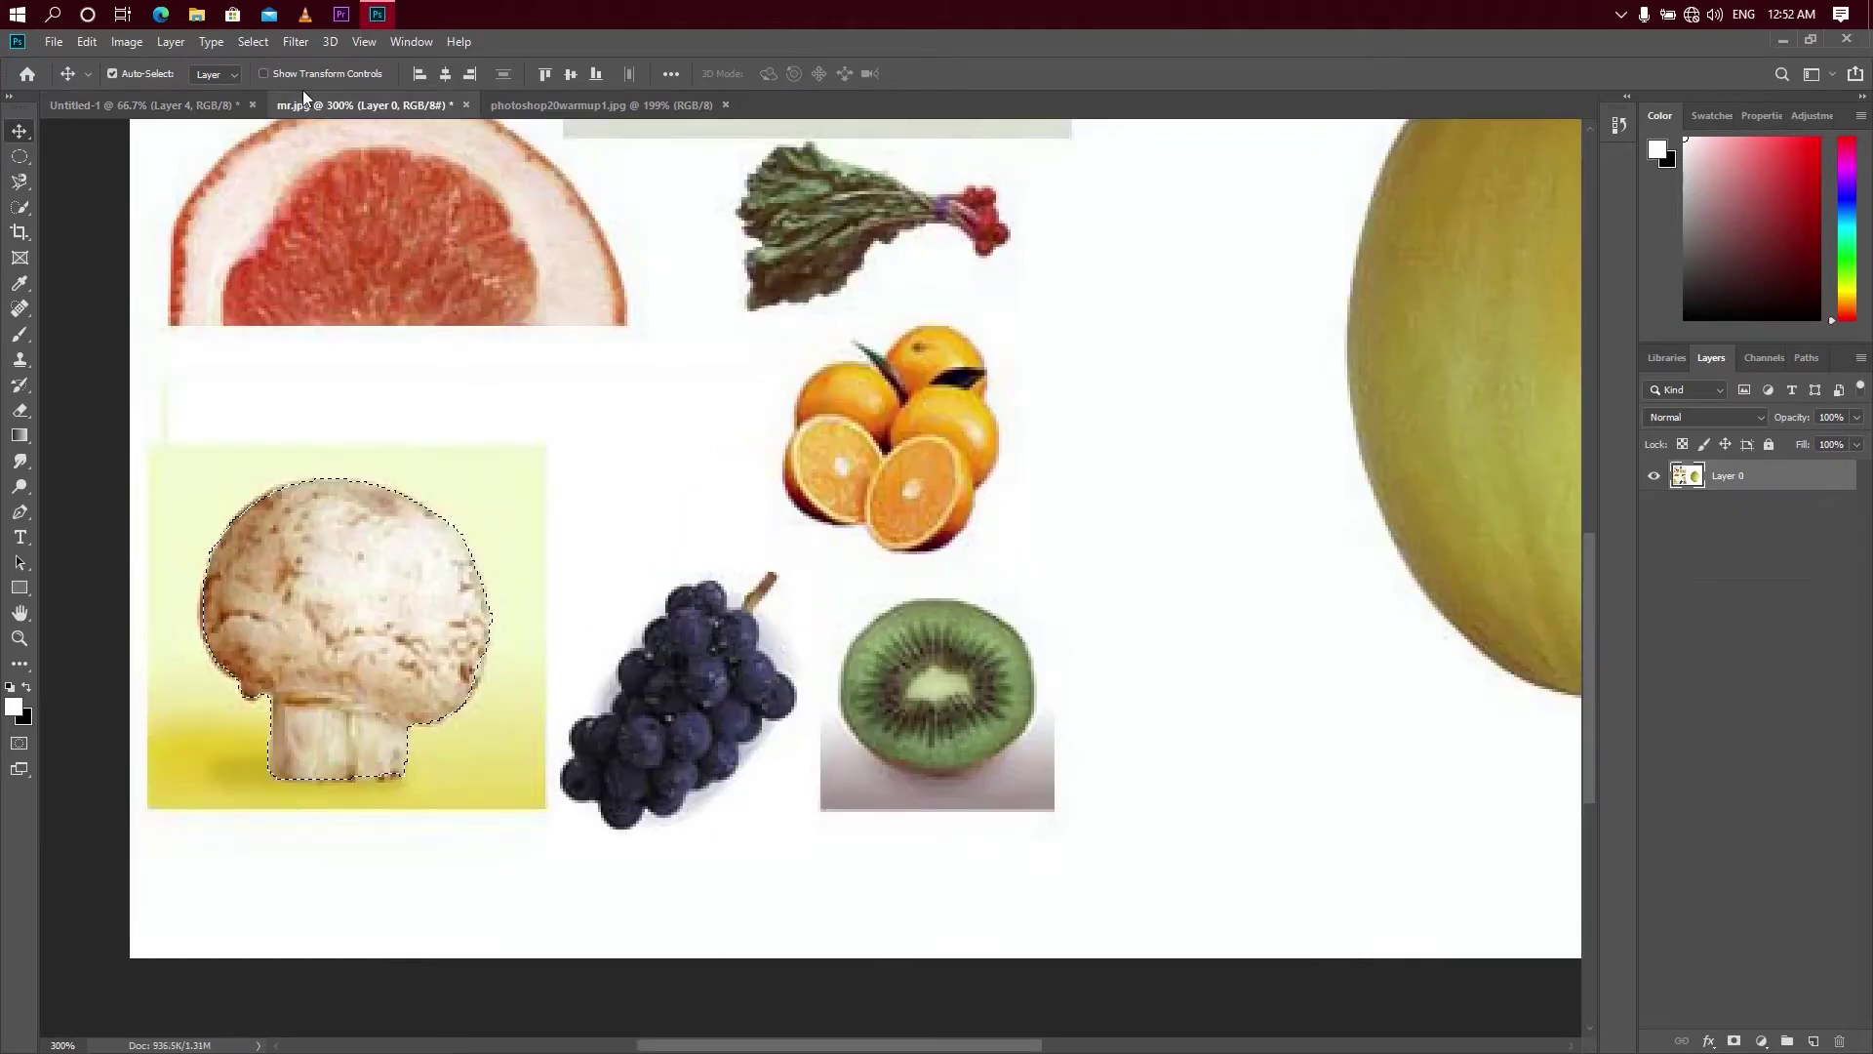
key(ctrl)
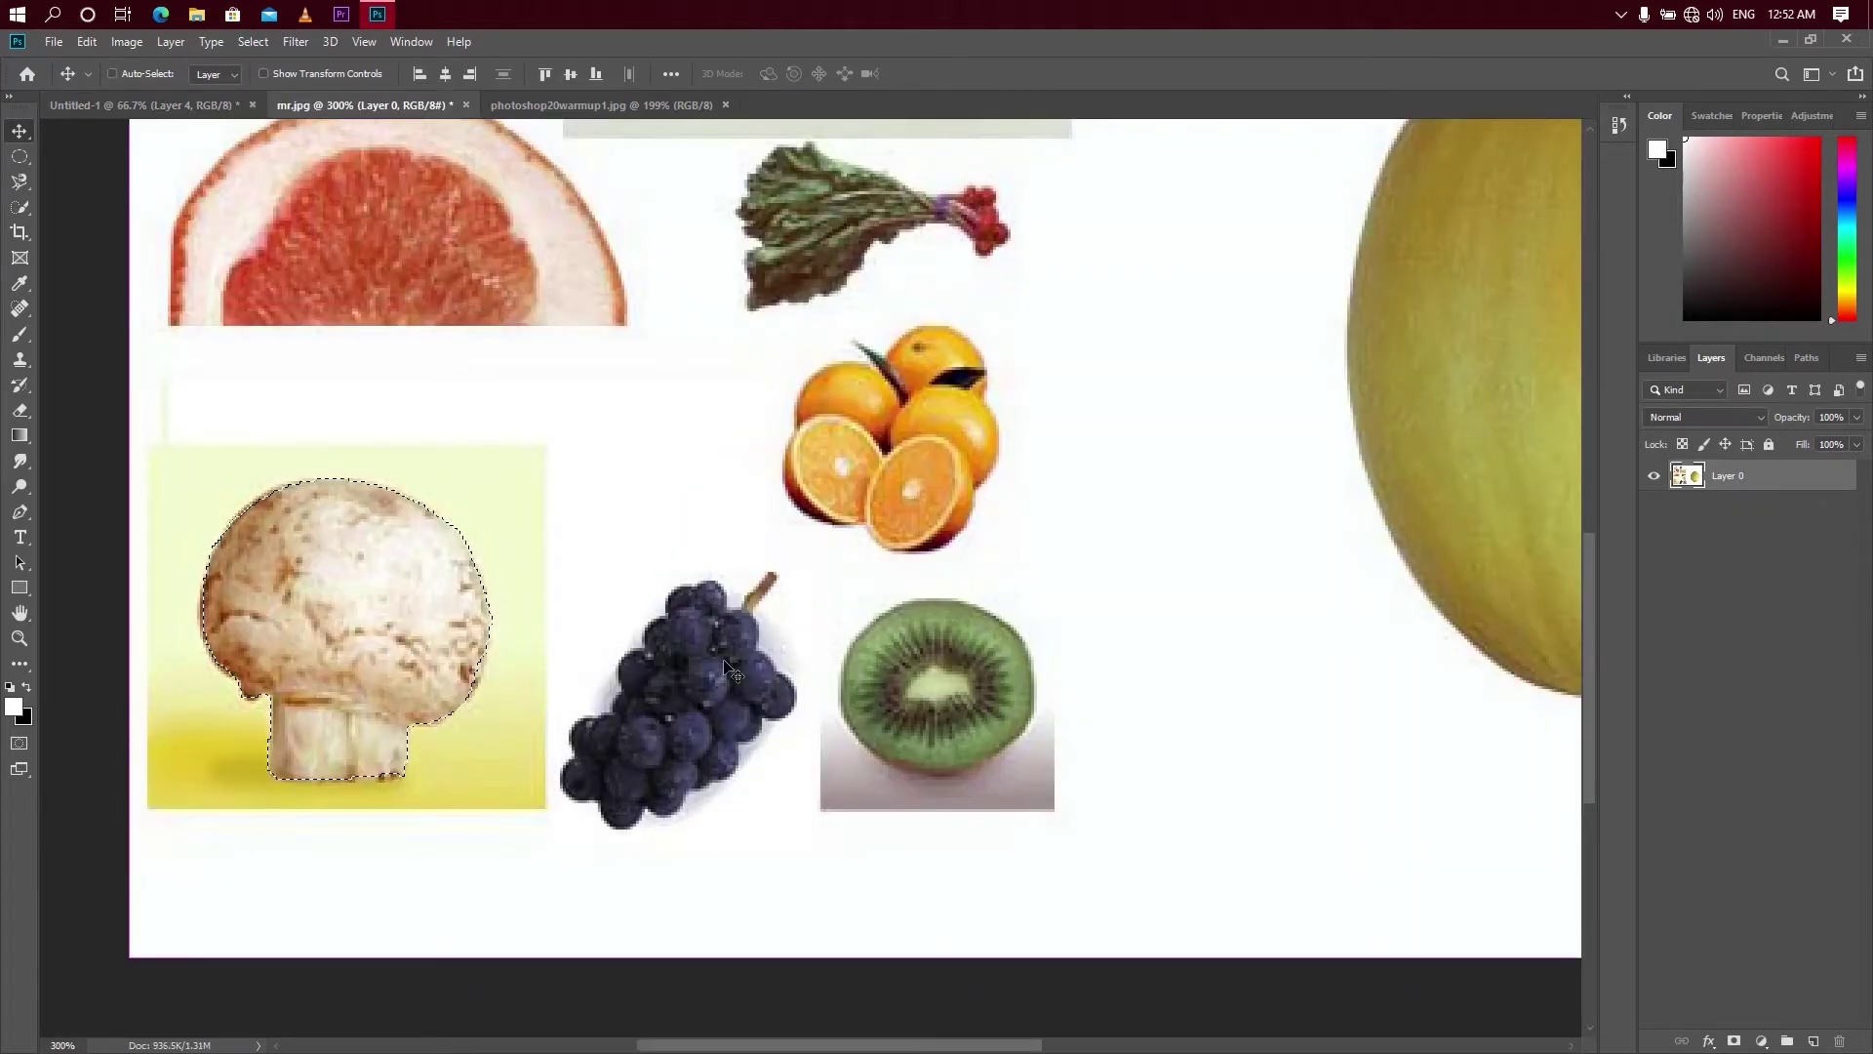
key(ctrl+d)
drag(850, 715, 771, 644)
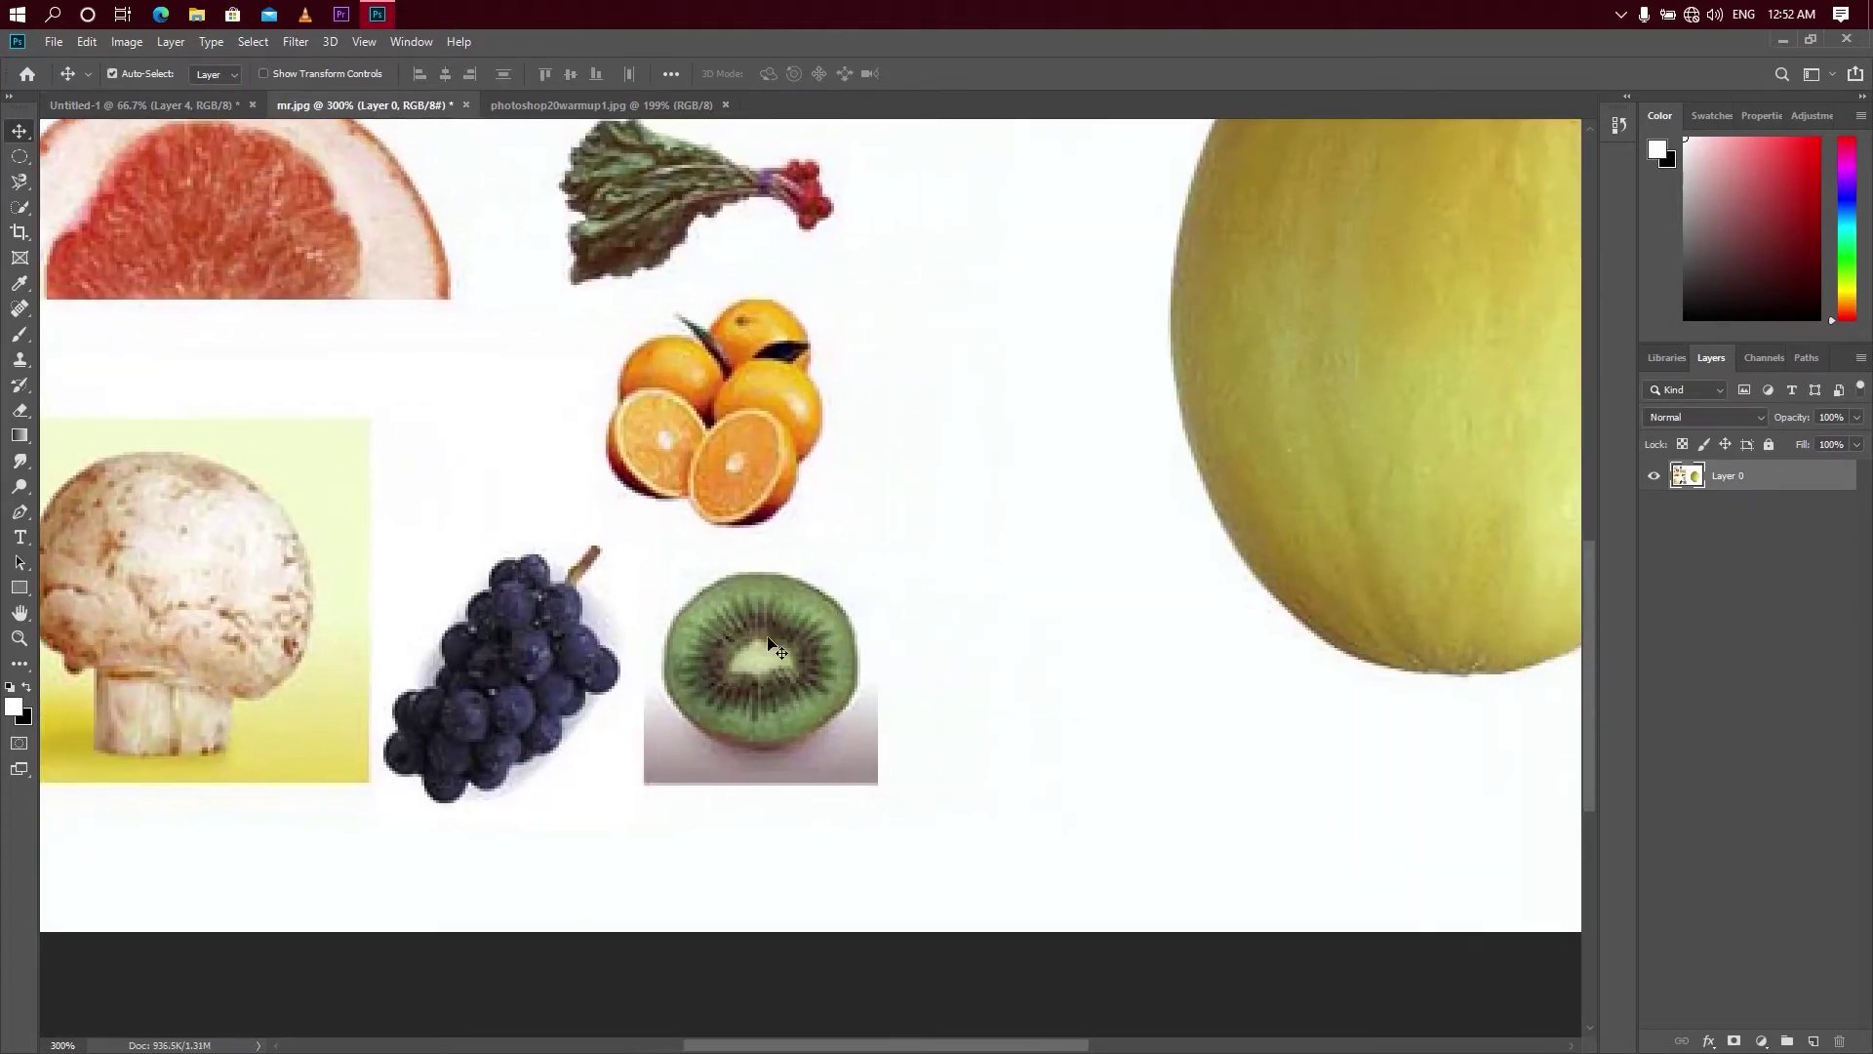
click(21, 158)
click(56, 172)
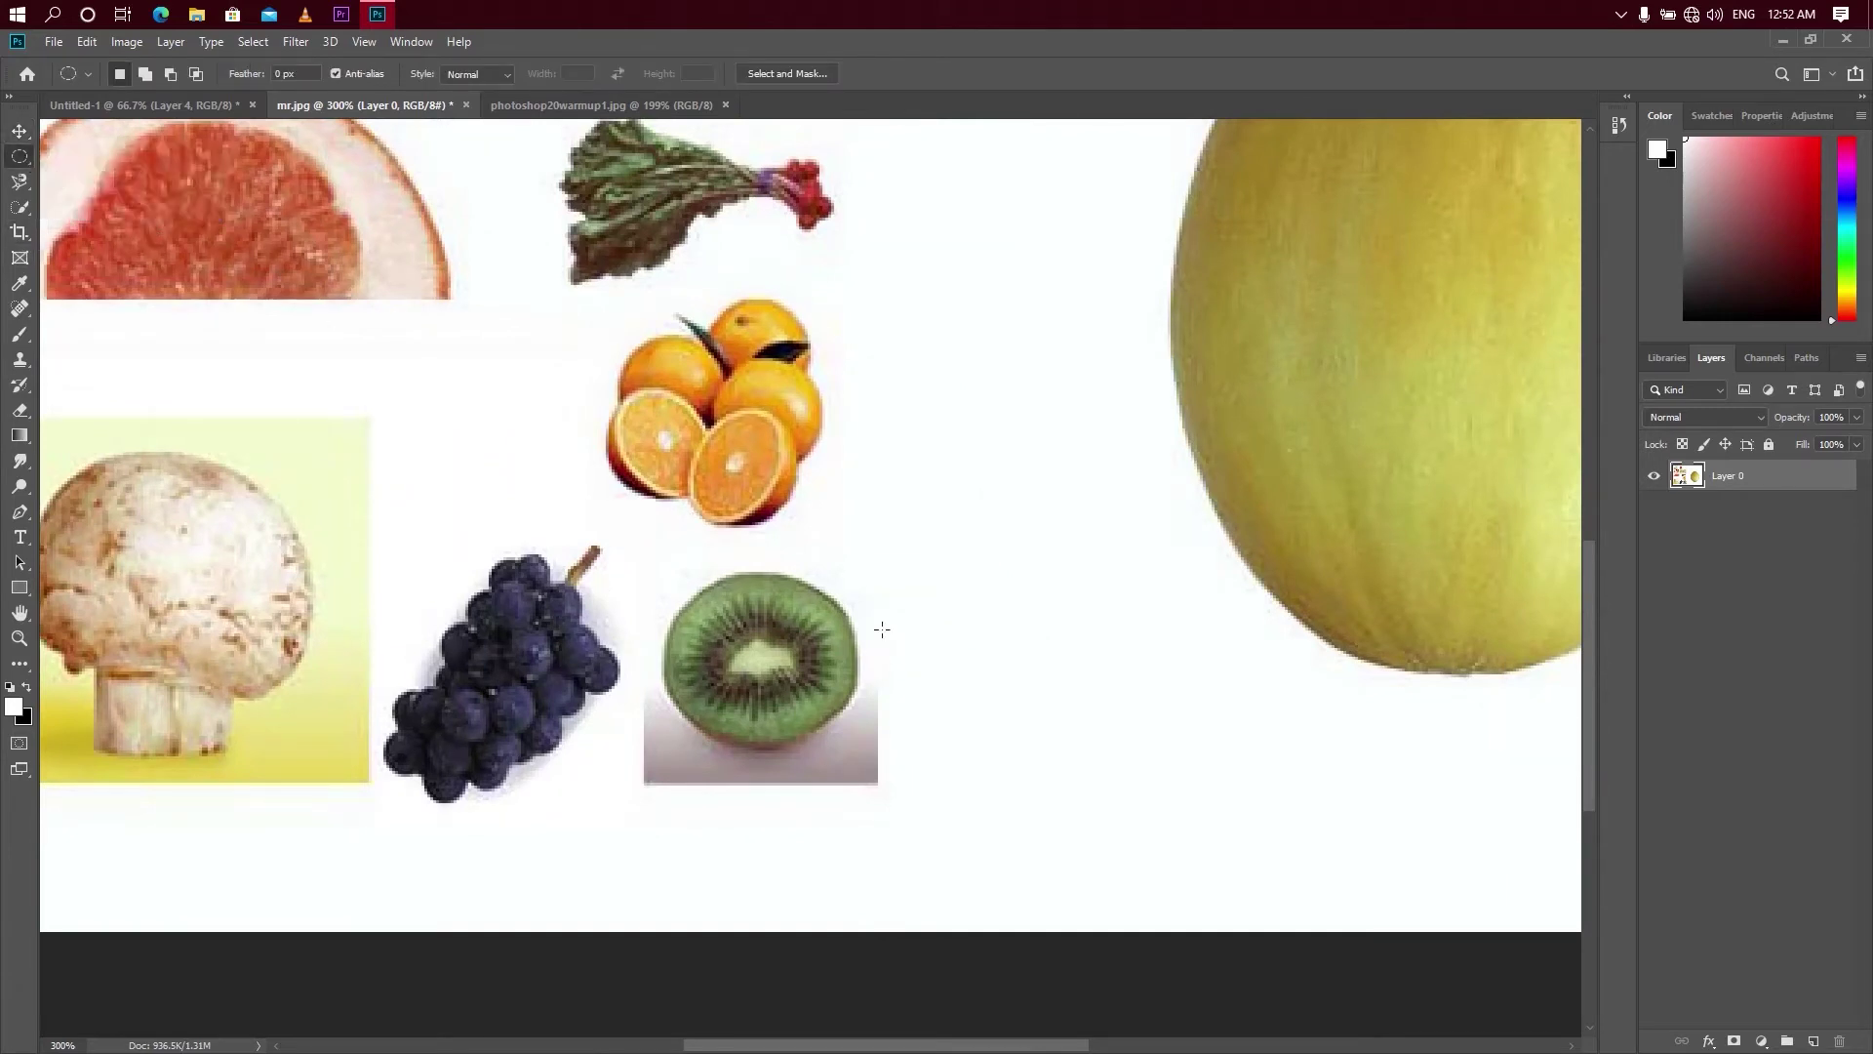
drag(687, 589, 839, 731)
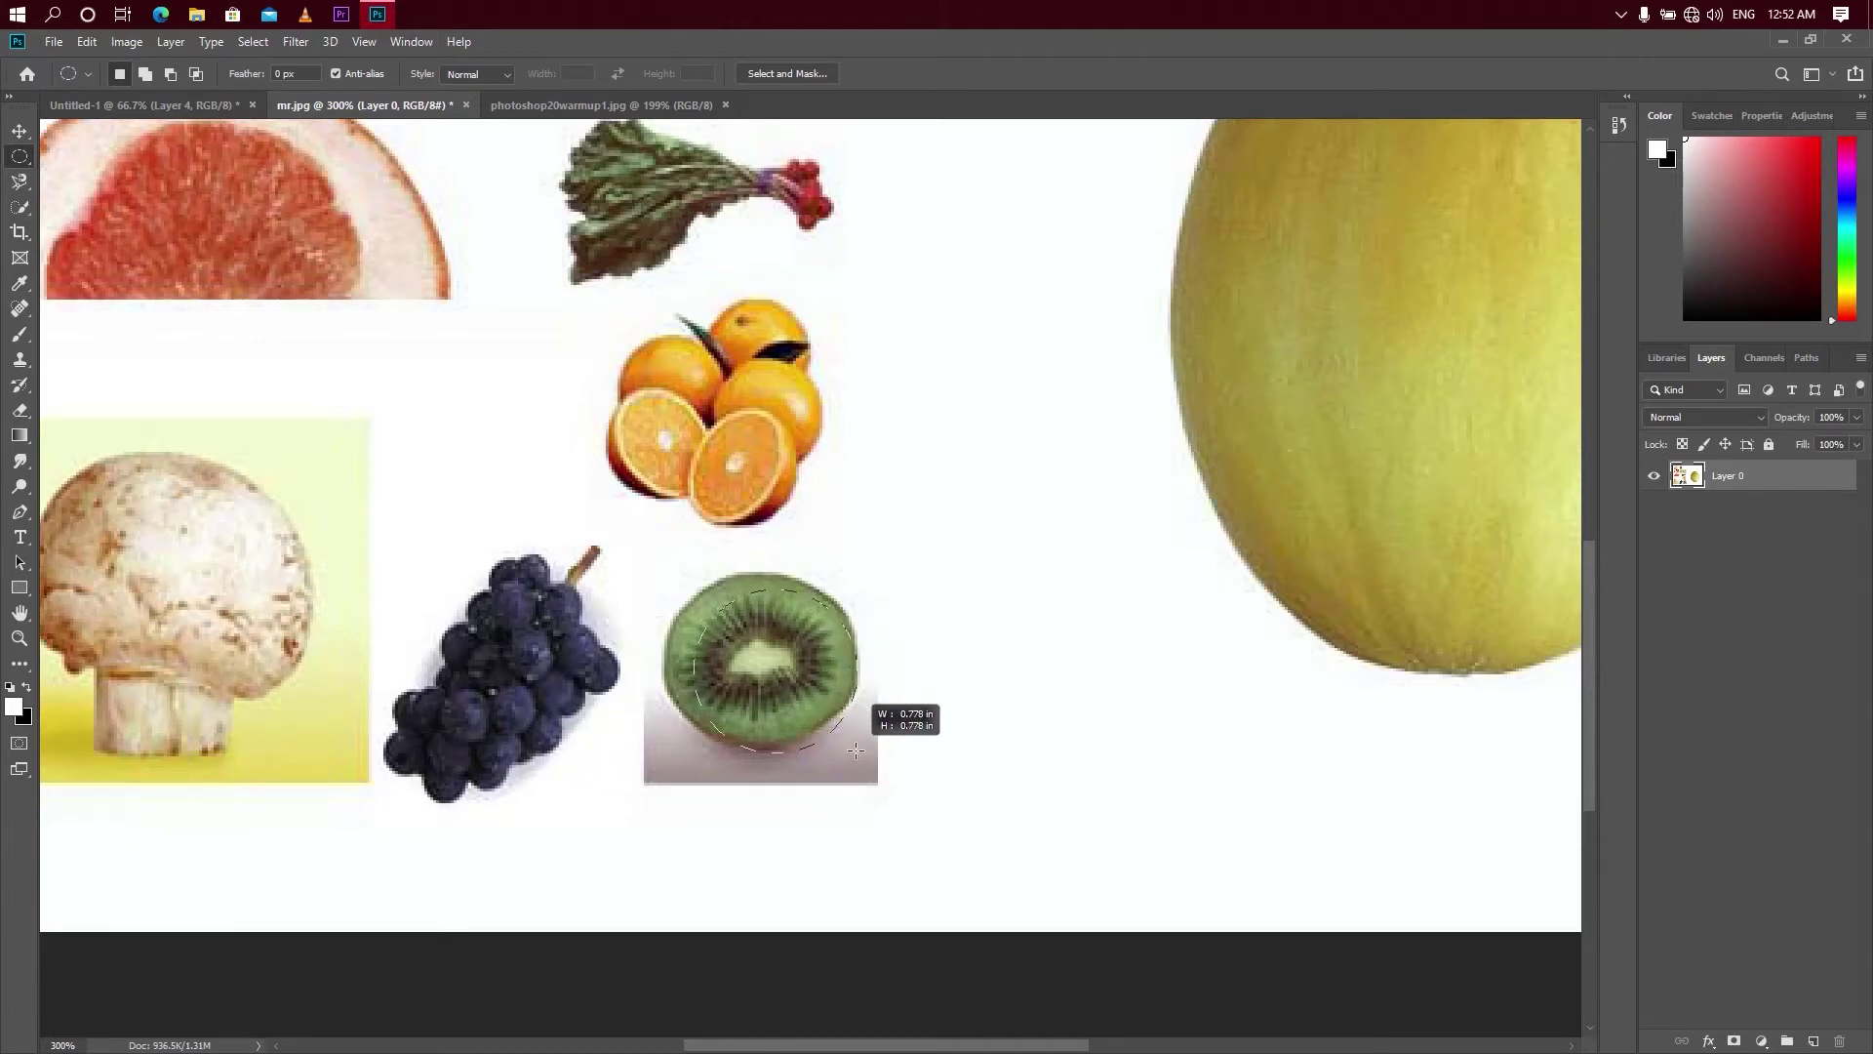
drag(839, 730, 855, 752)
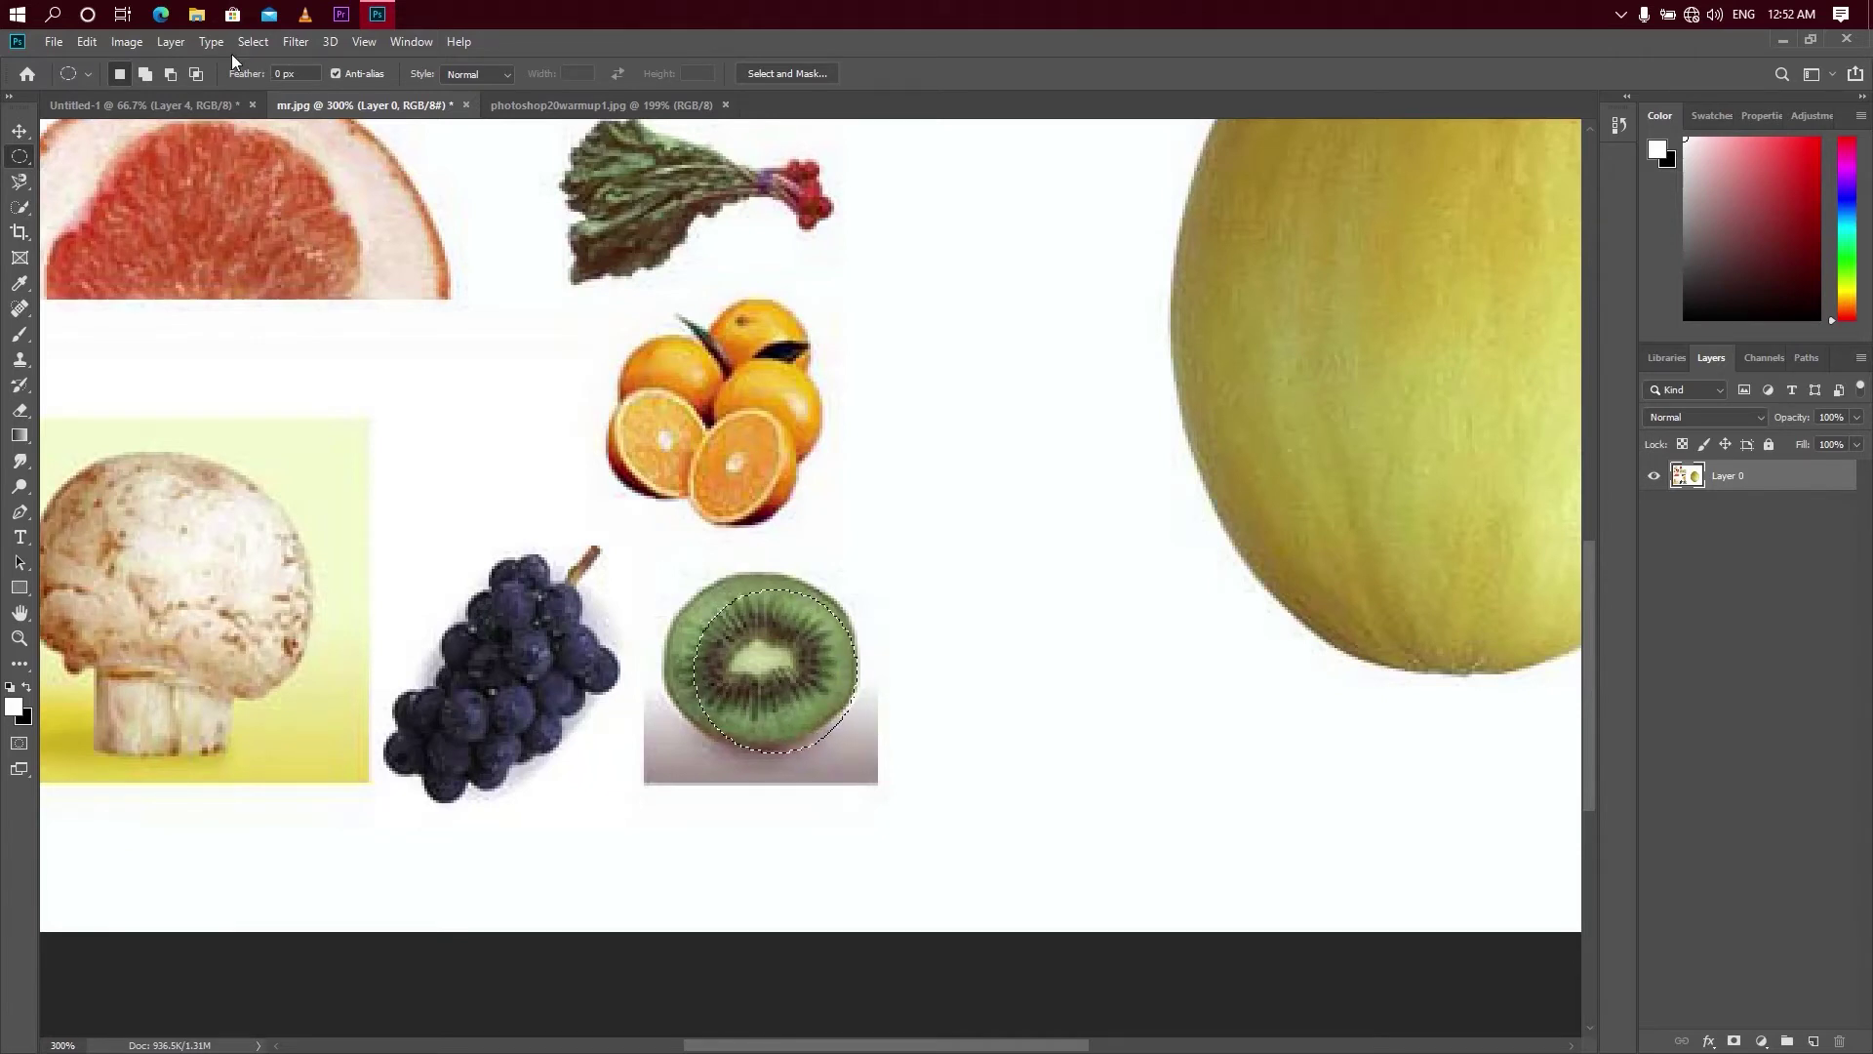
- Reshape the ellipse with Transform Selection to cover the whole kiwi slice
click(256, 42)
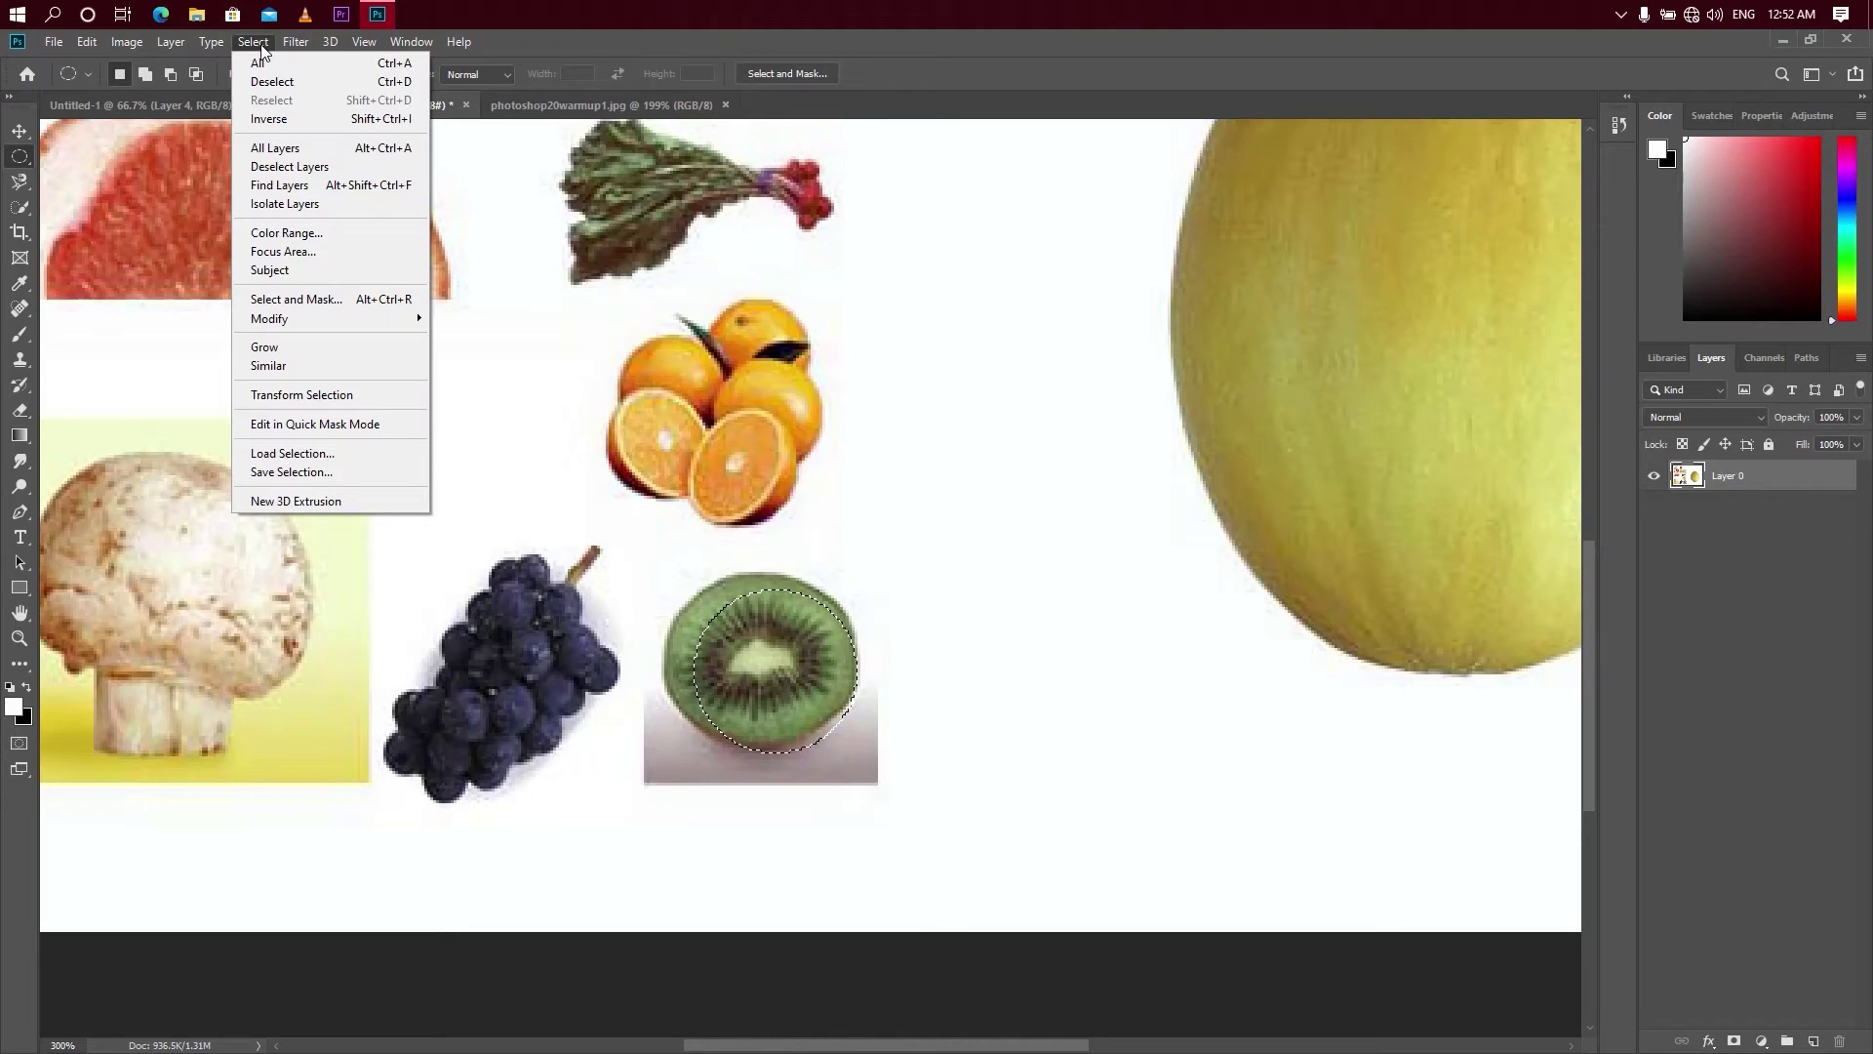
click(328, 395)
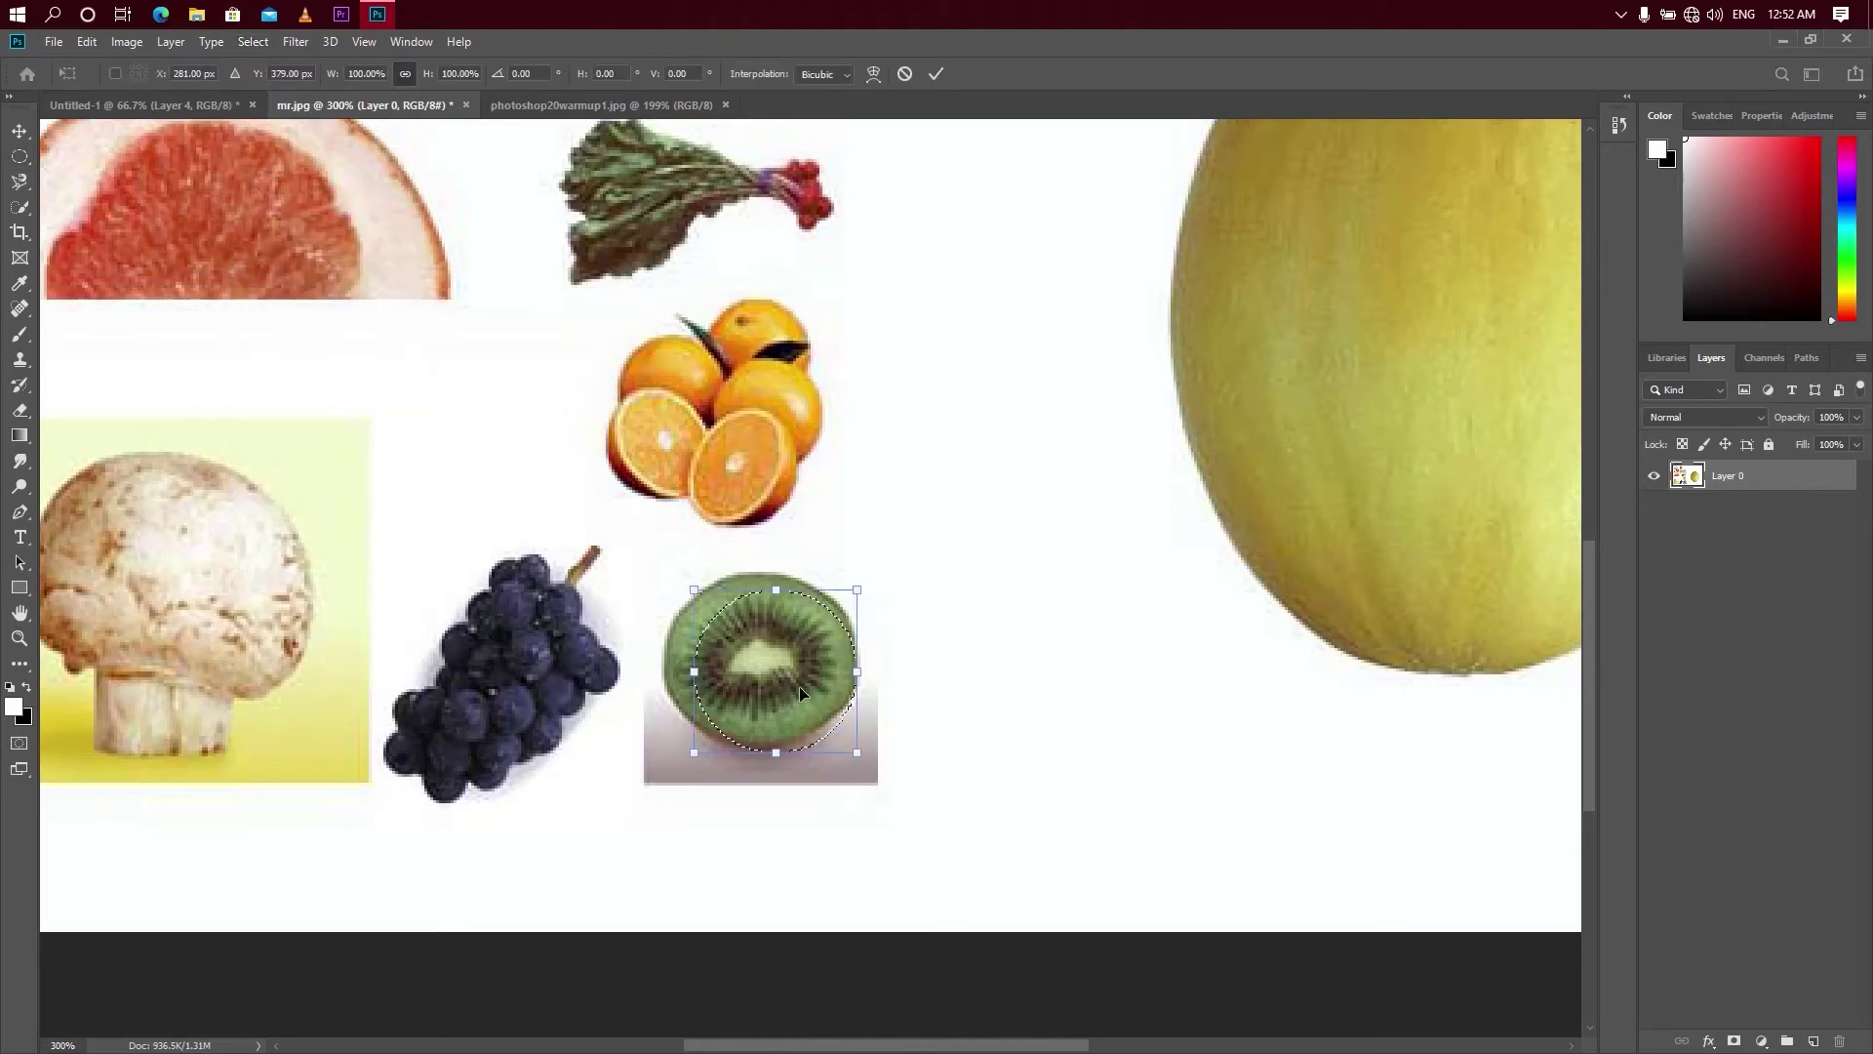
drag(800, 692, 777, 675)
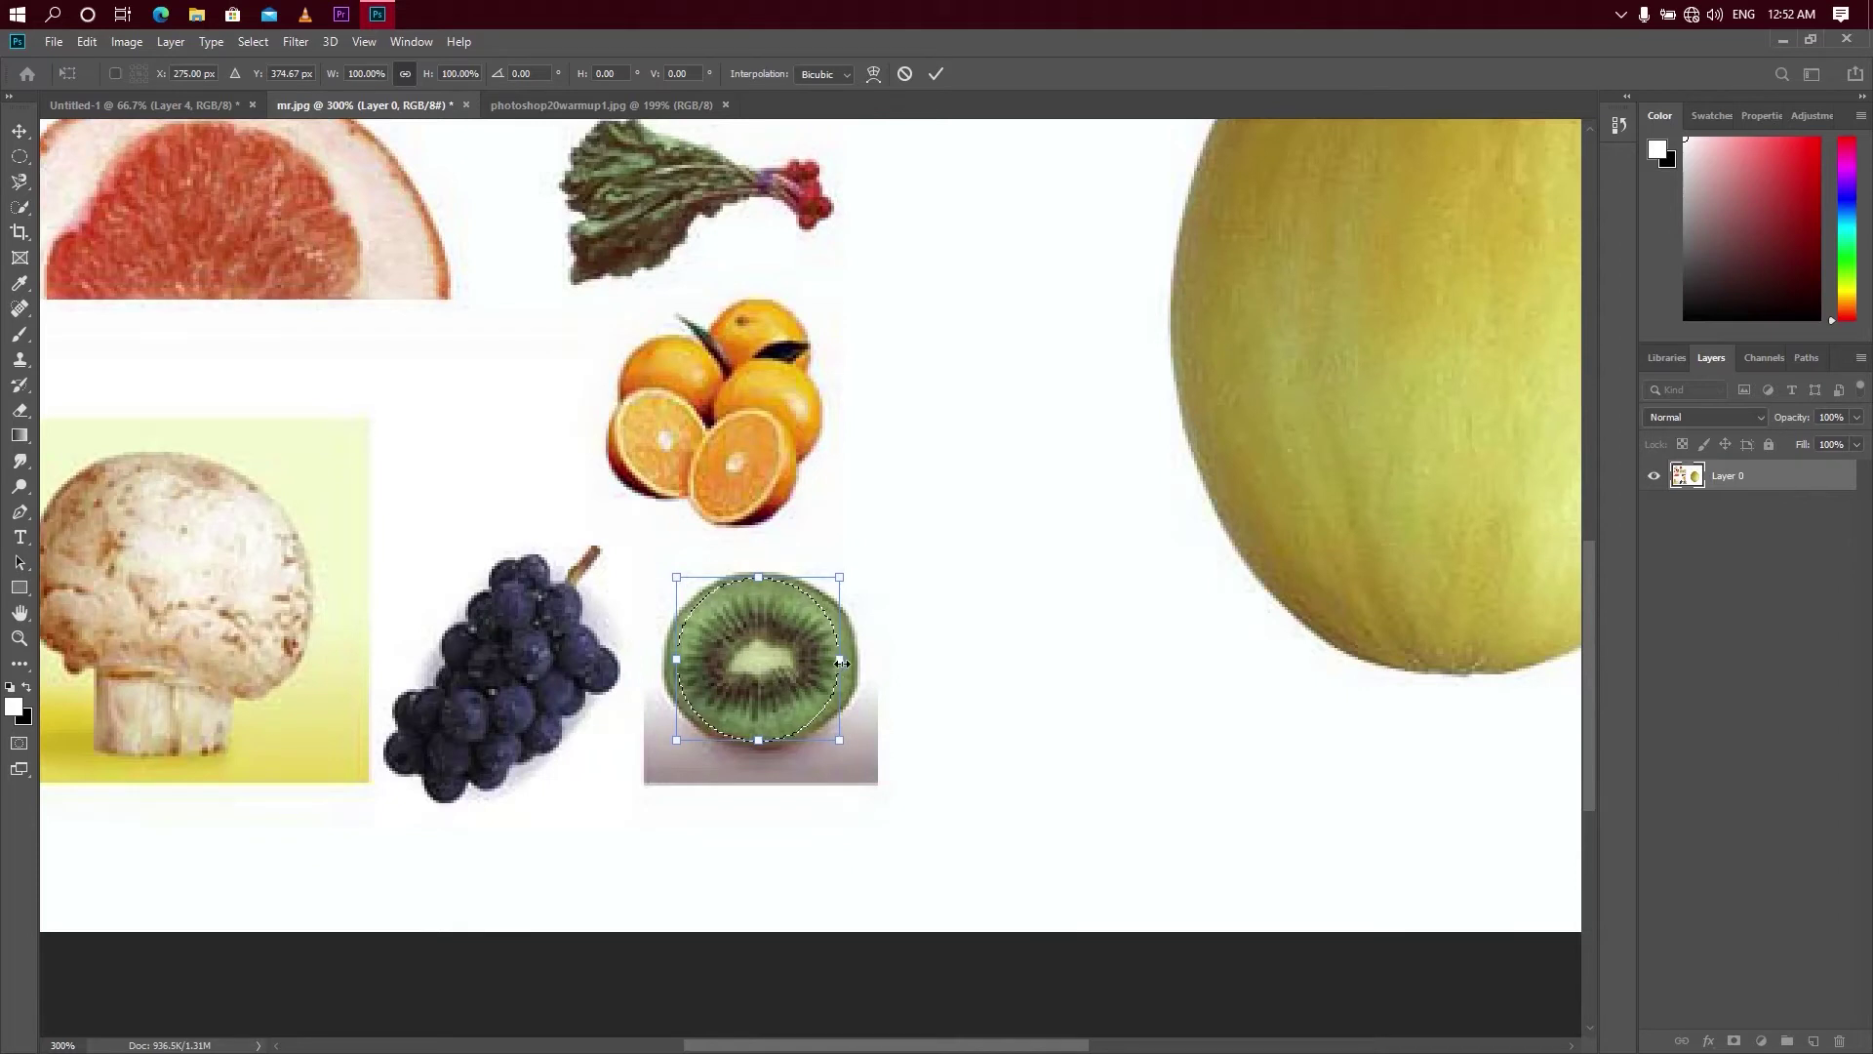
drag(841, 662, 848, 662)
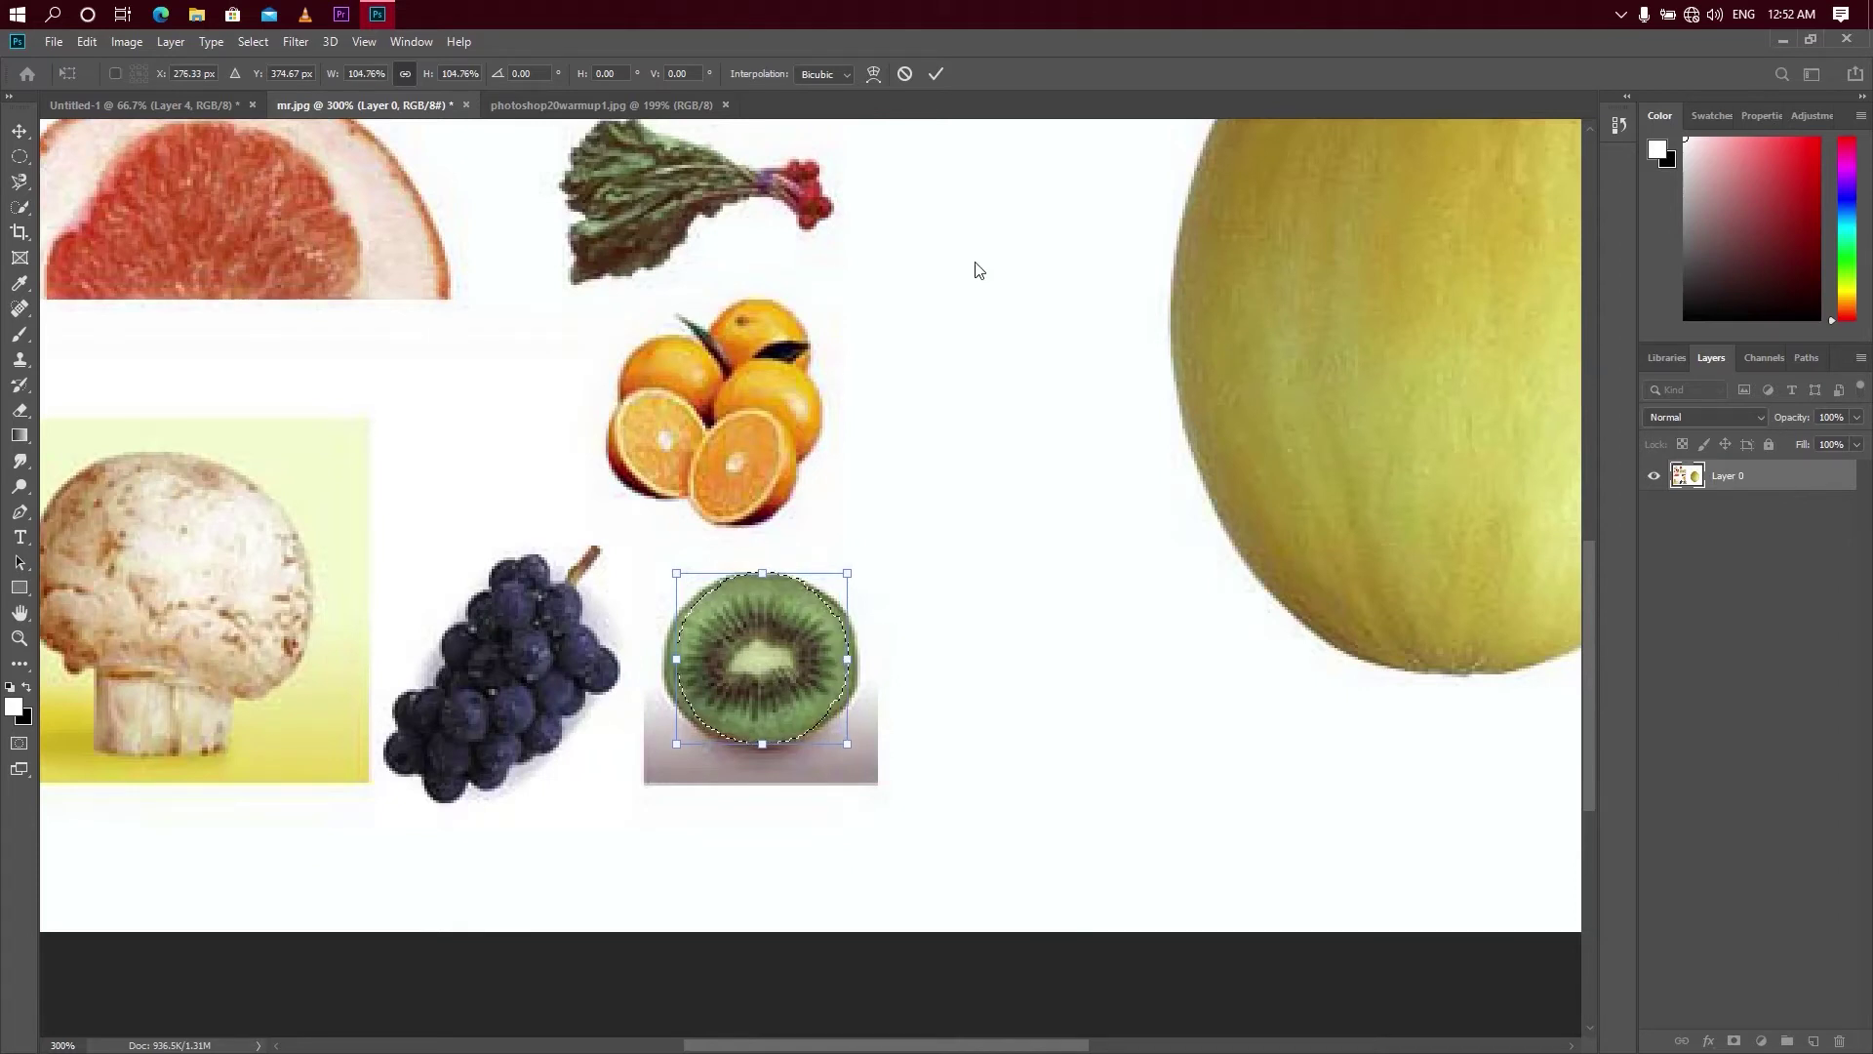
click(937, 74)
- Copy the kiwi slice and paste it into Untitled-1
click(86, 41)
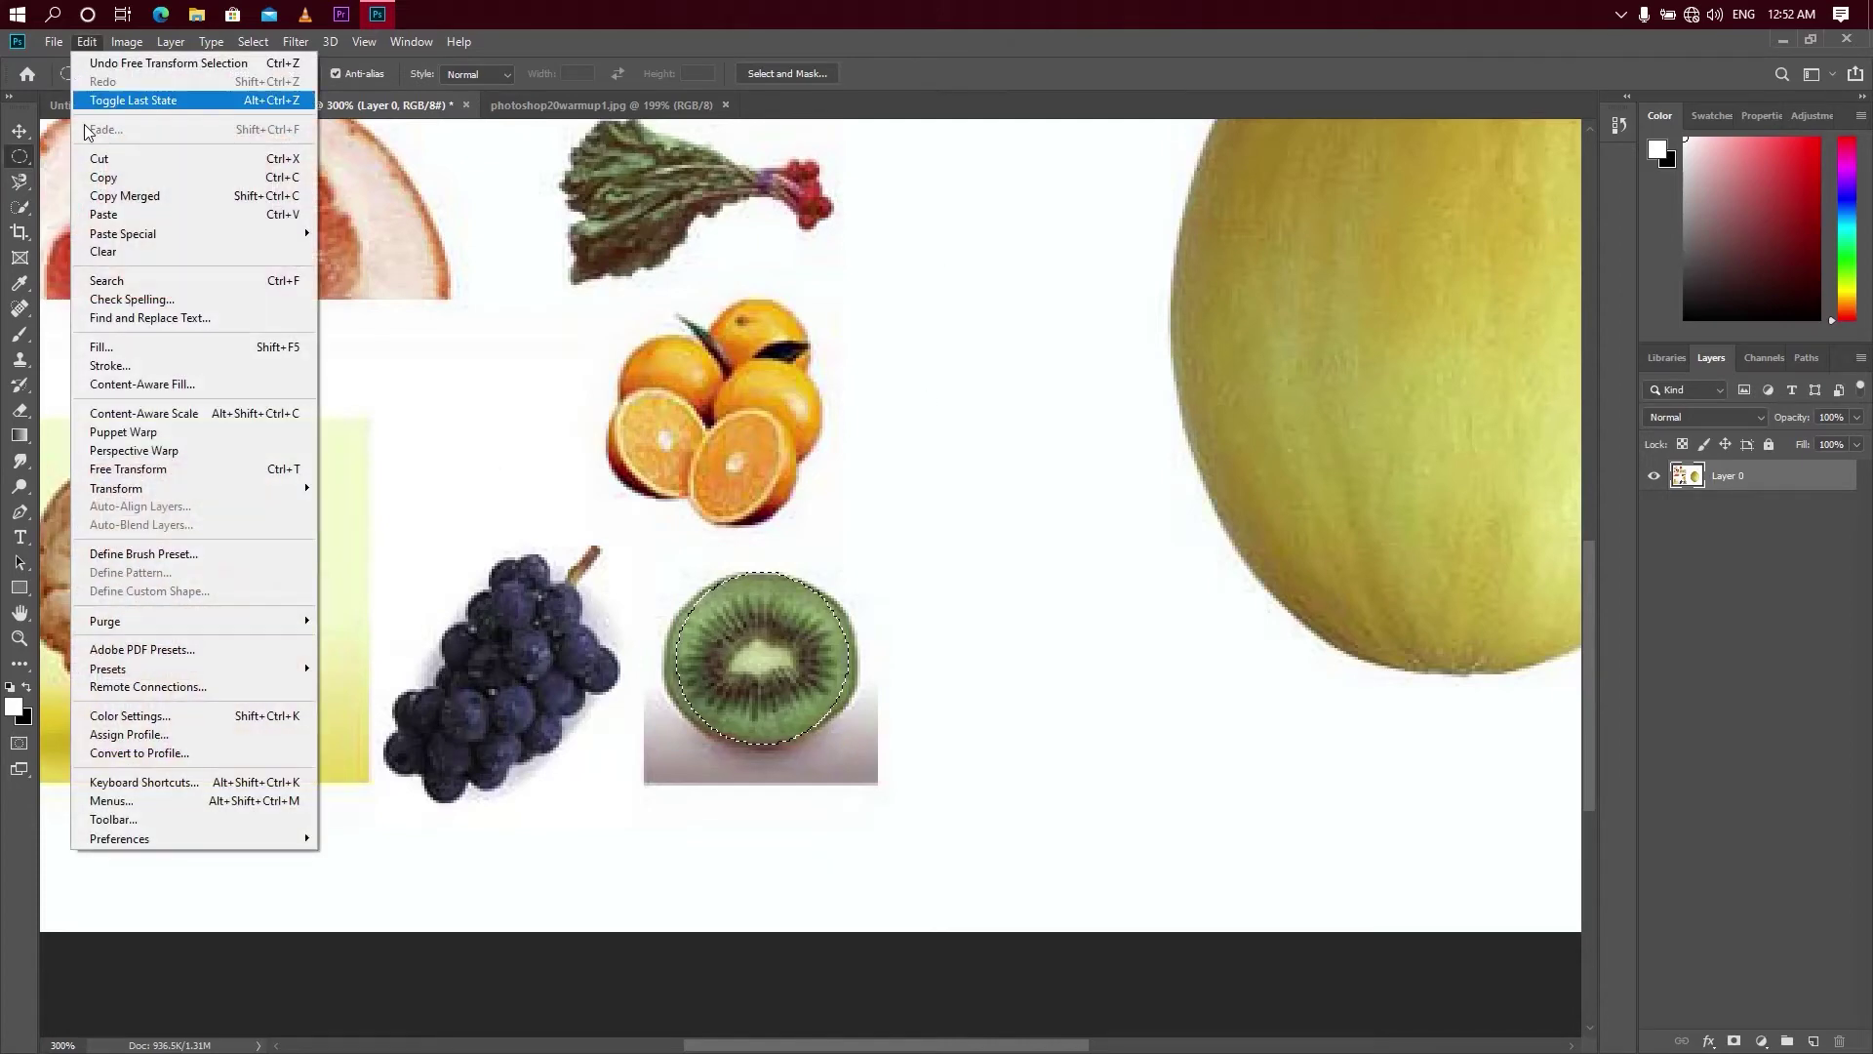
click(121, 178)
click(203, 107)
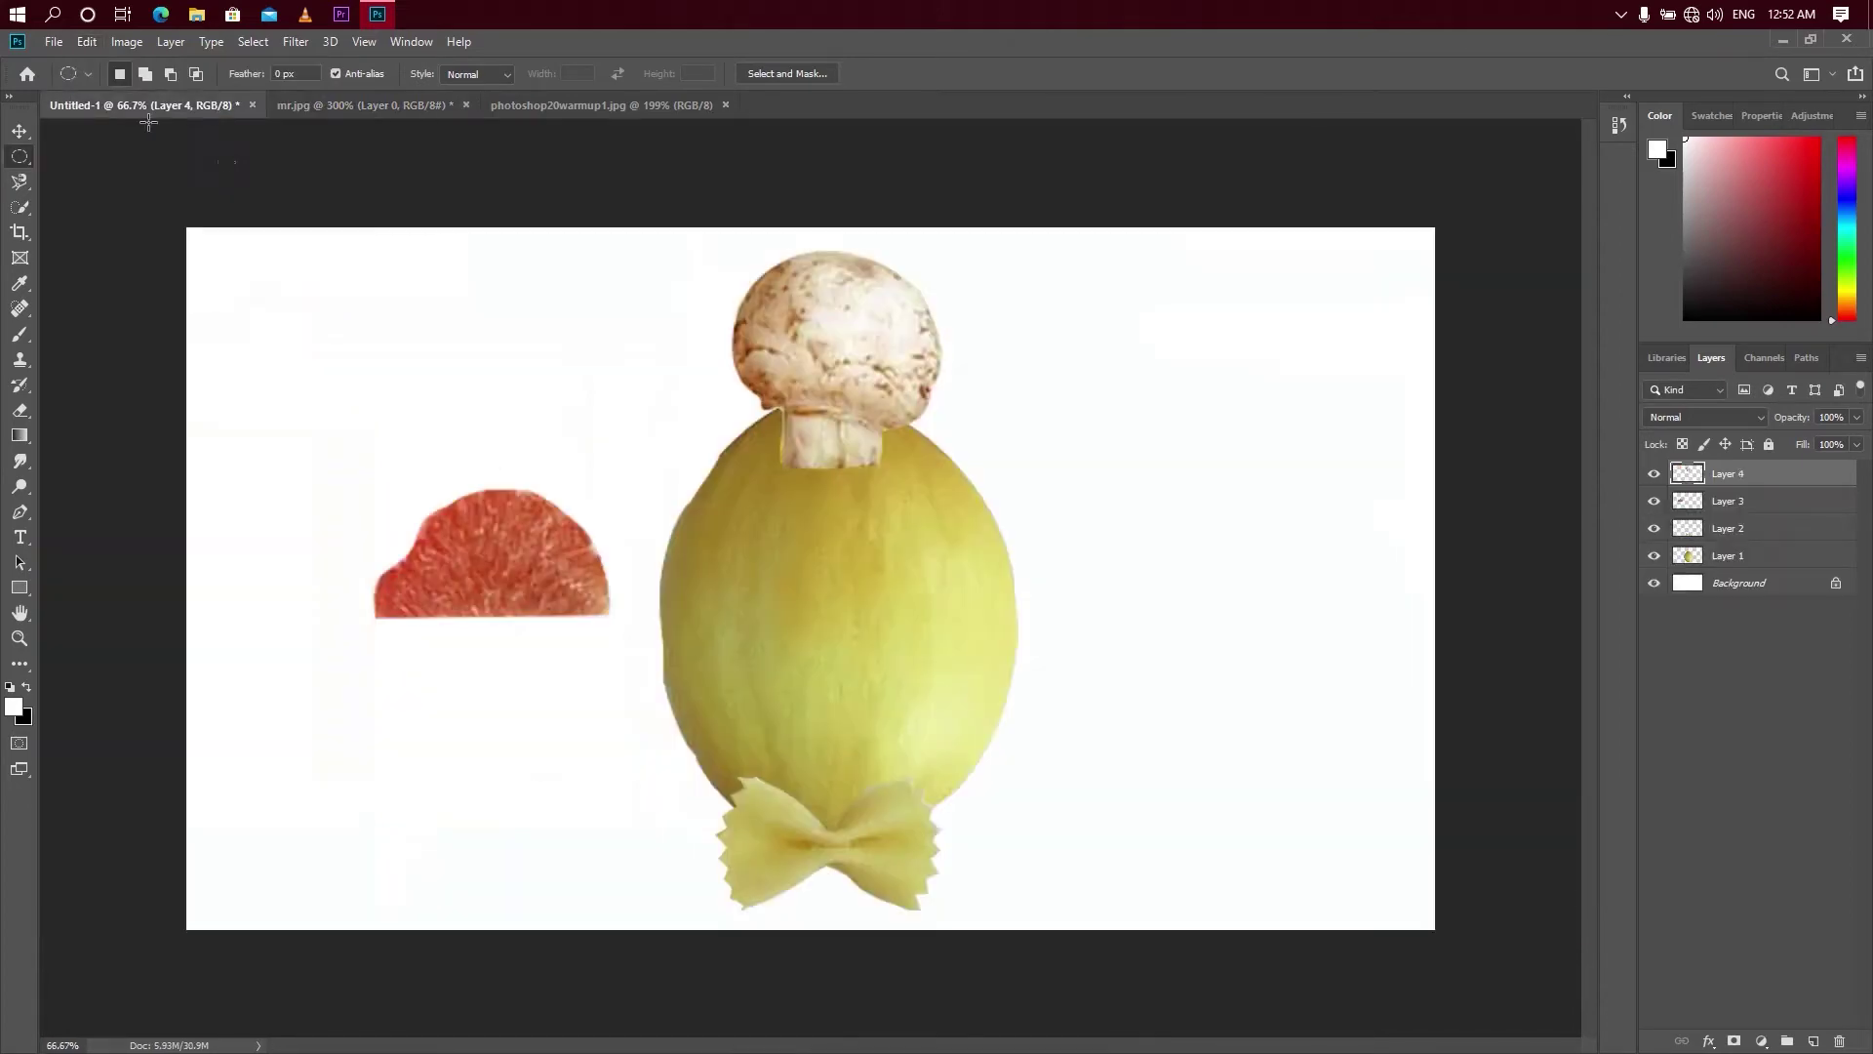
click(92, 44)
click(125, 213)
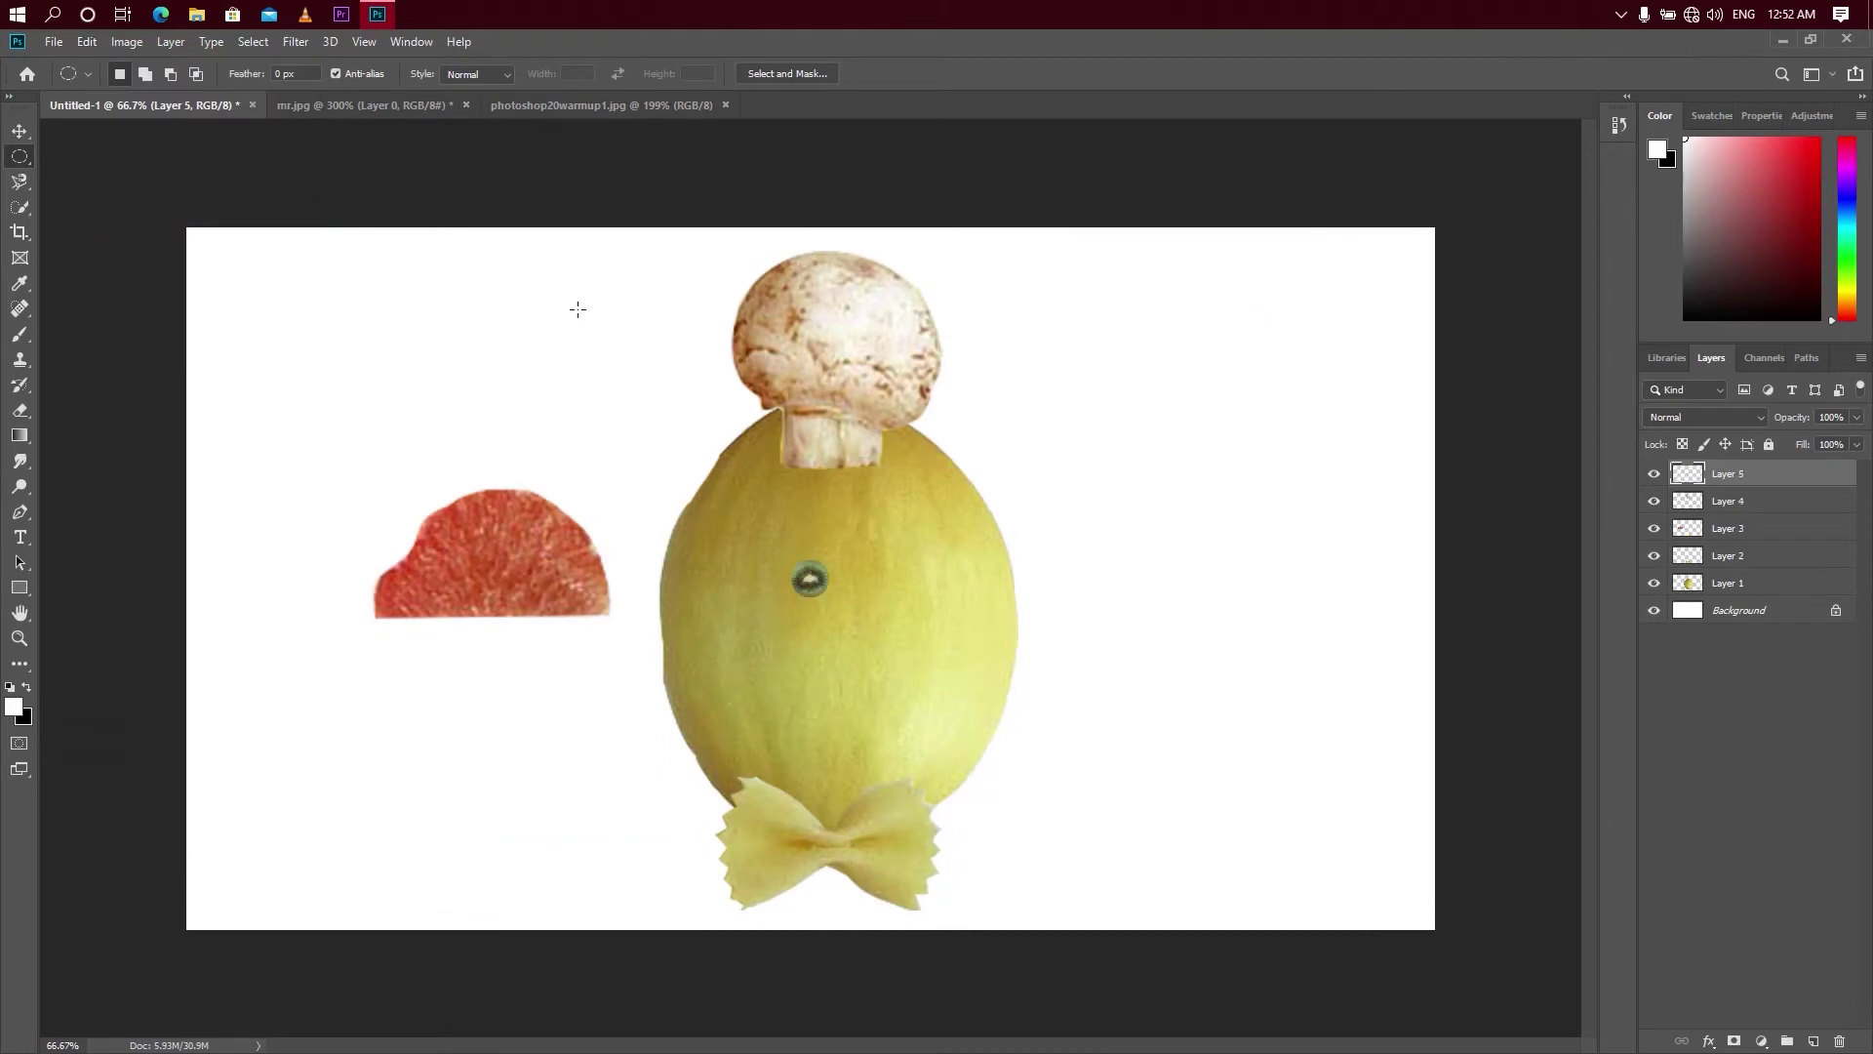
- Enlarge the kiwi to a full slice left of the melon, below the grapefruit
key(ctrl+t)
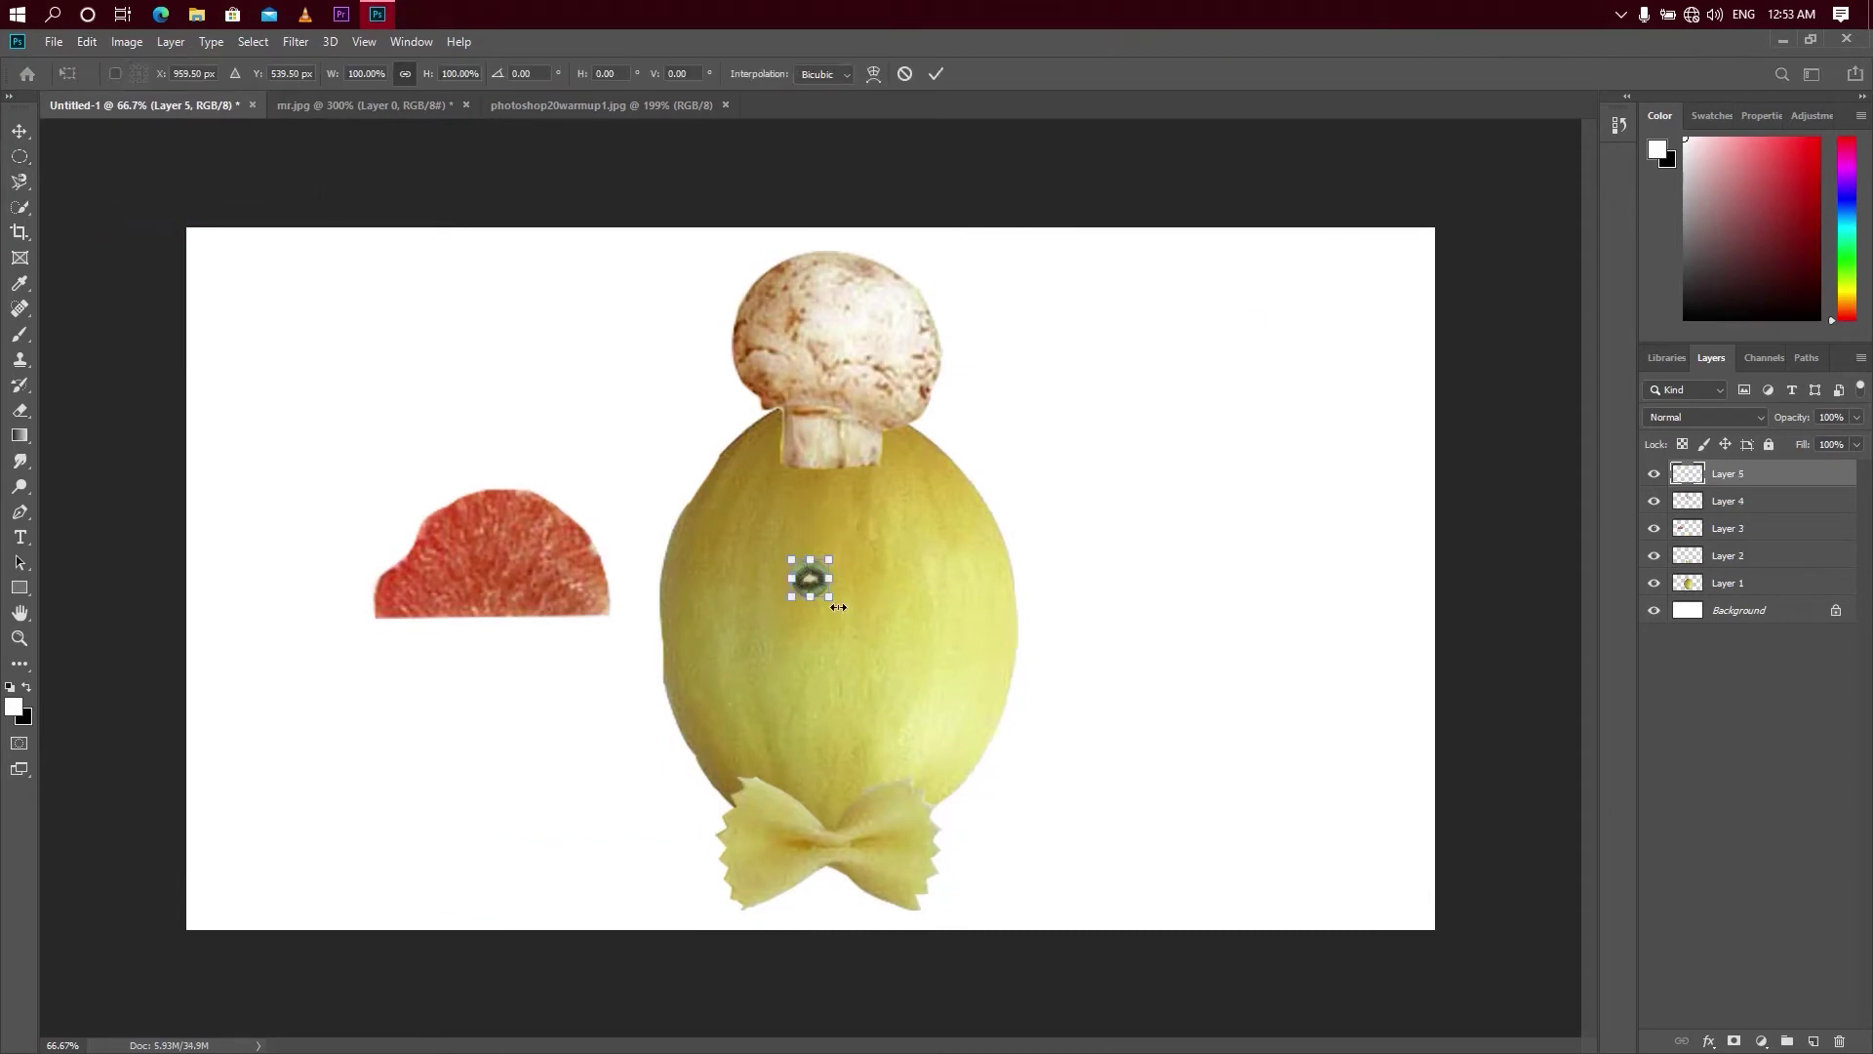
mouse_move(840, 606)
mouse_down()
mouse_move(906, 673)
mouse_move(617, 763)
mouse_move(655, 805)
mouse_up()
key(Return)
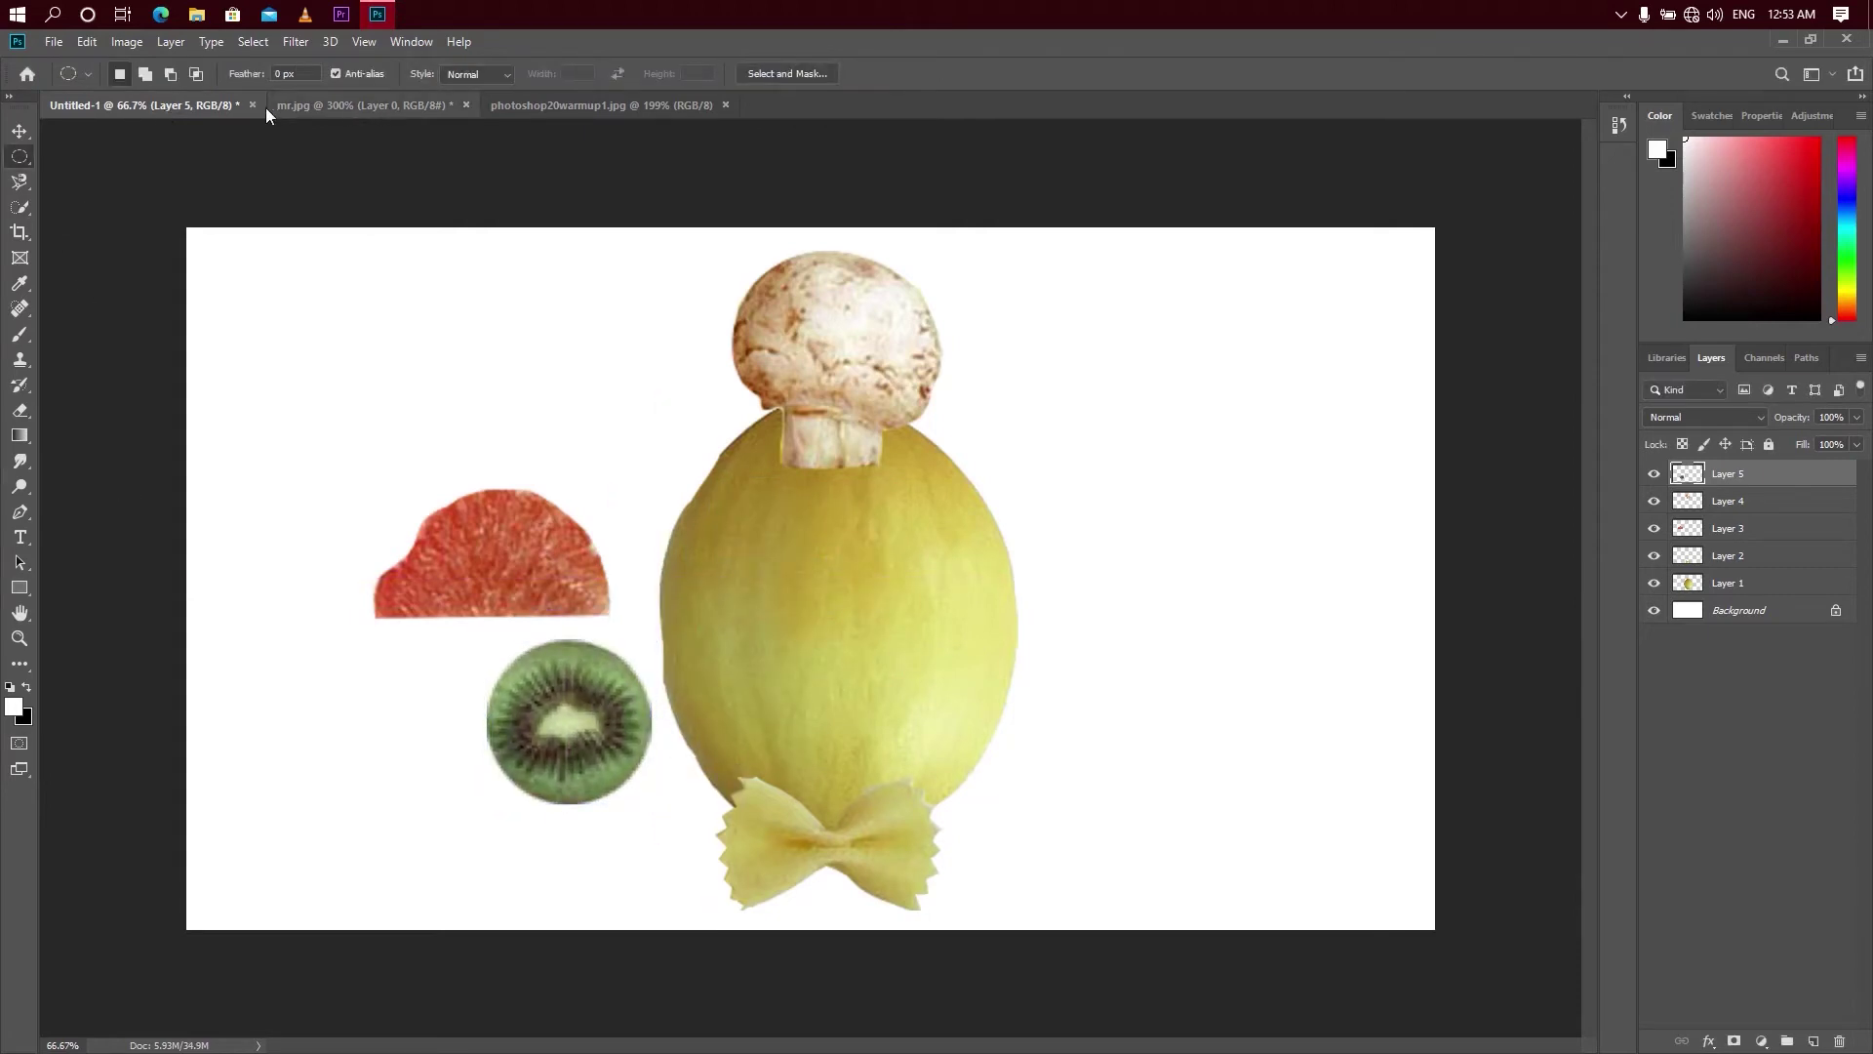
click(330, 108)
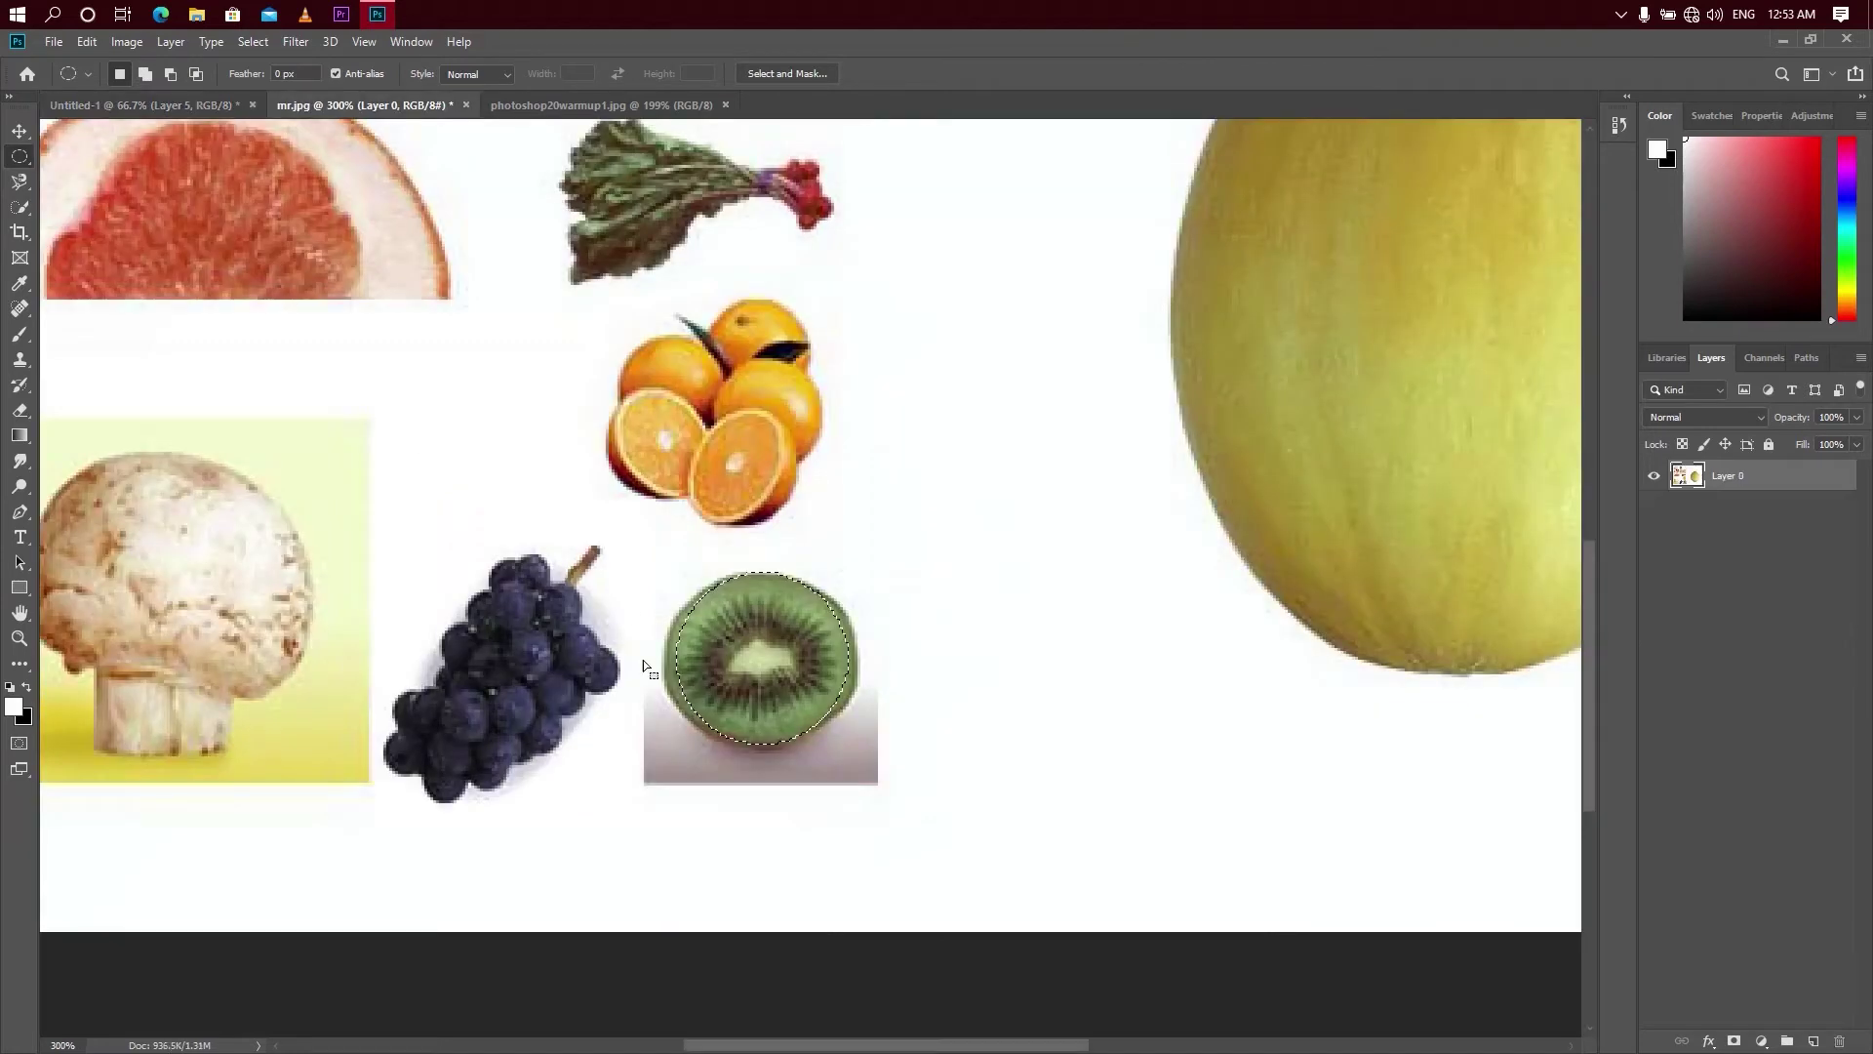
- Select the leafy, red-tipped vegetable in mr.jpg with the Magnetic Lasso
drag(594, 322, 711, 636)
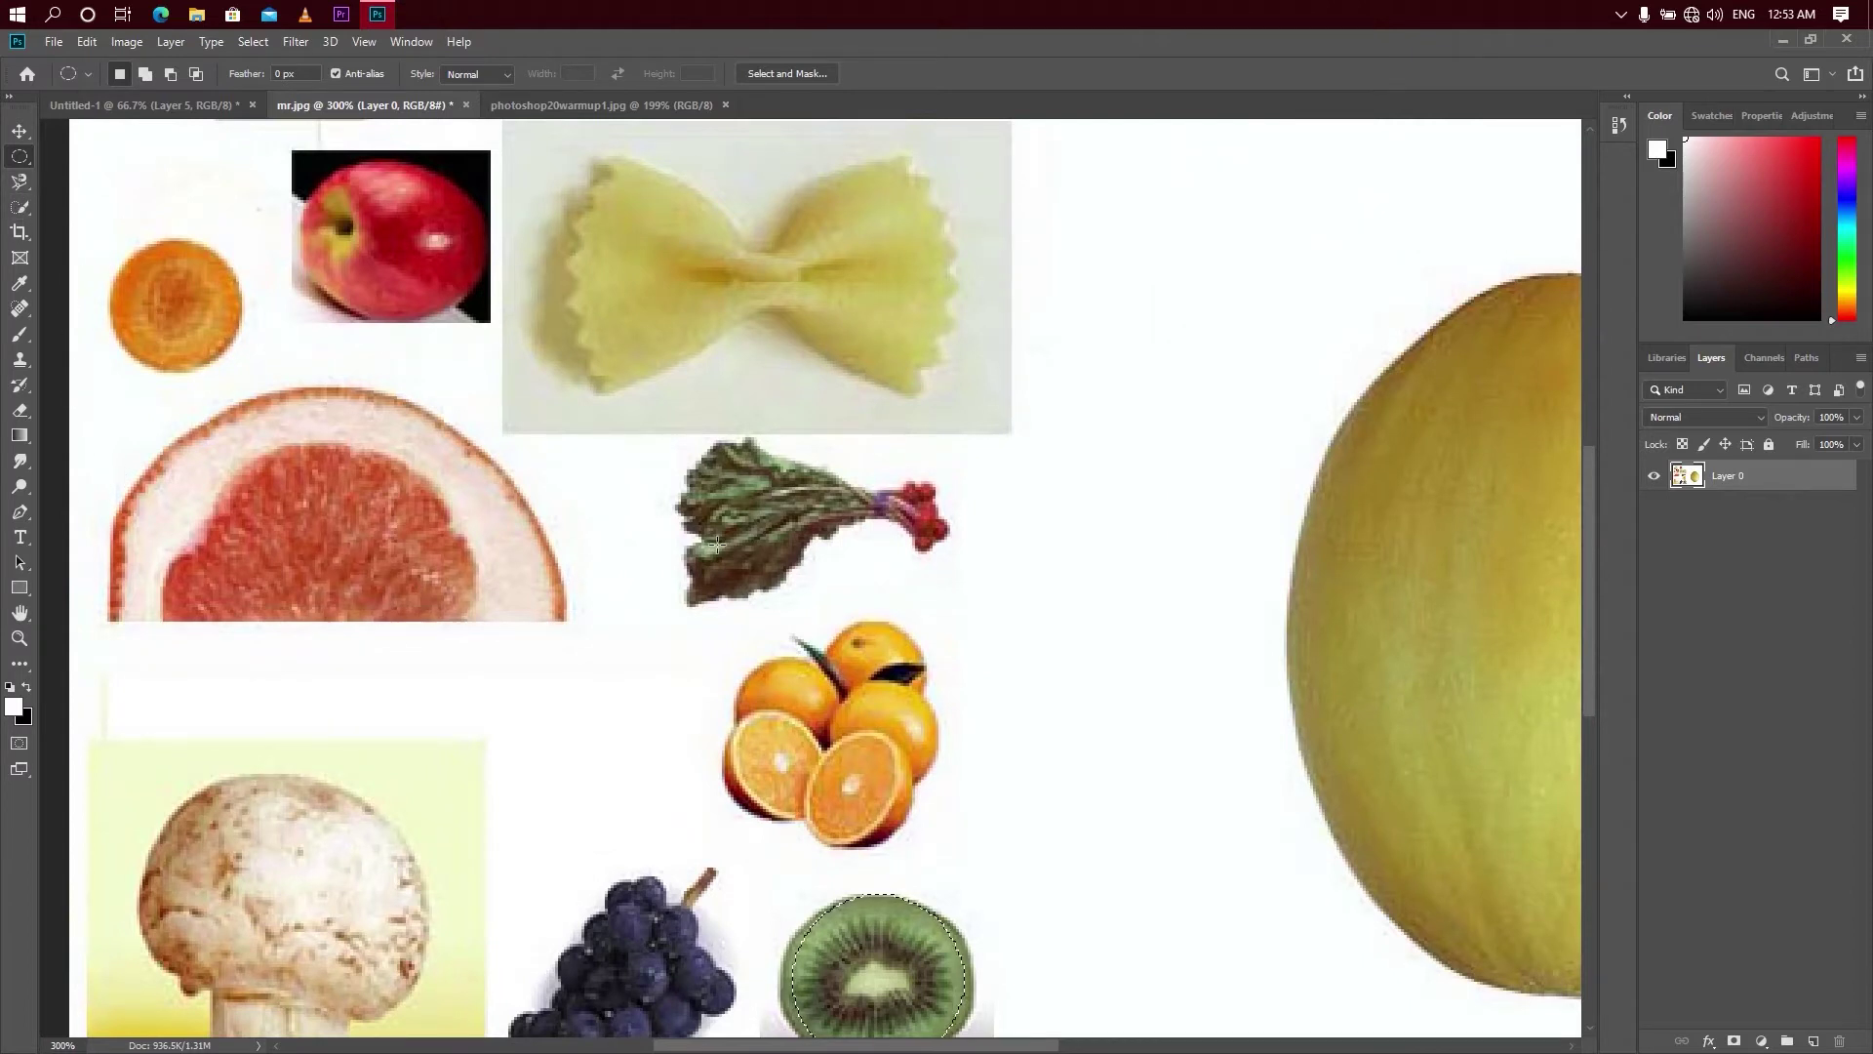
right_click(20, 182)
click(109, 207)
click(694, 606)
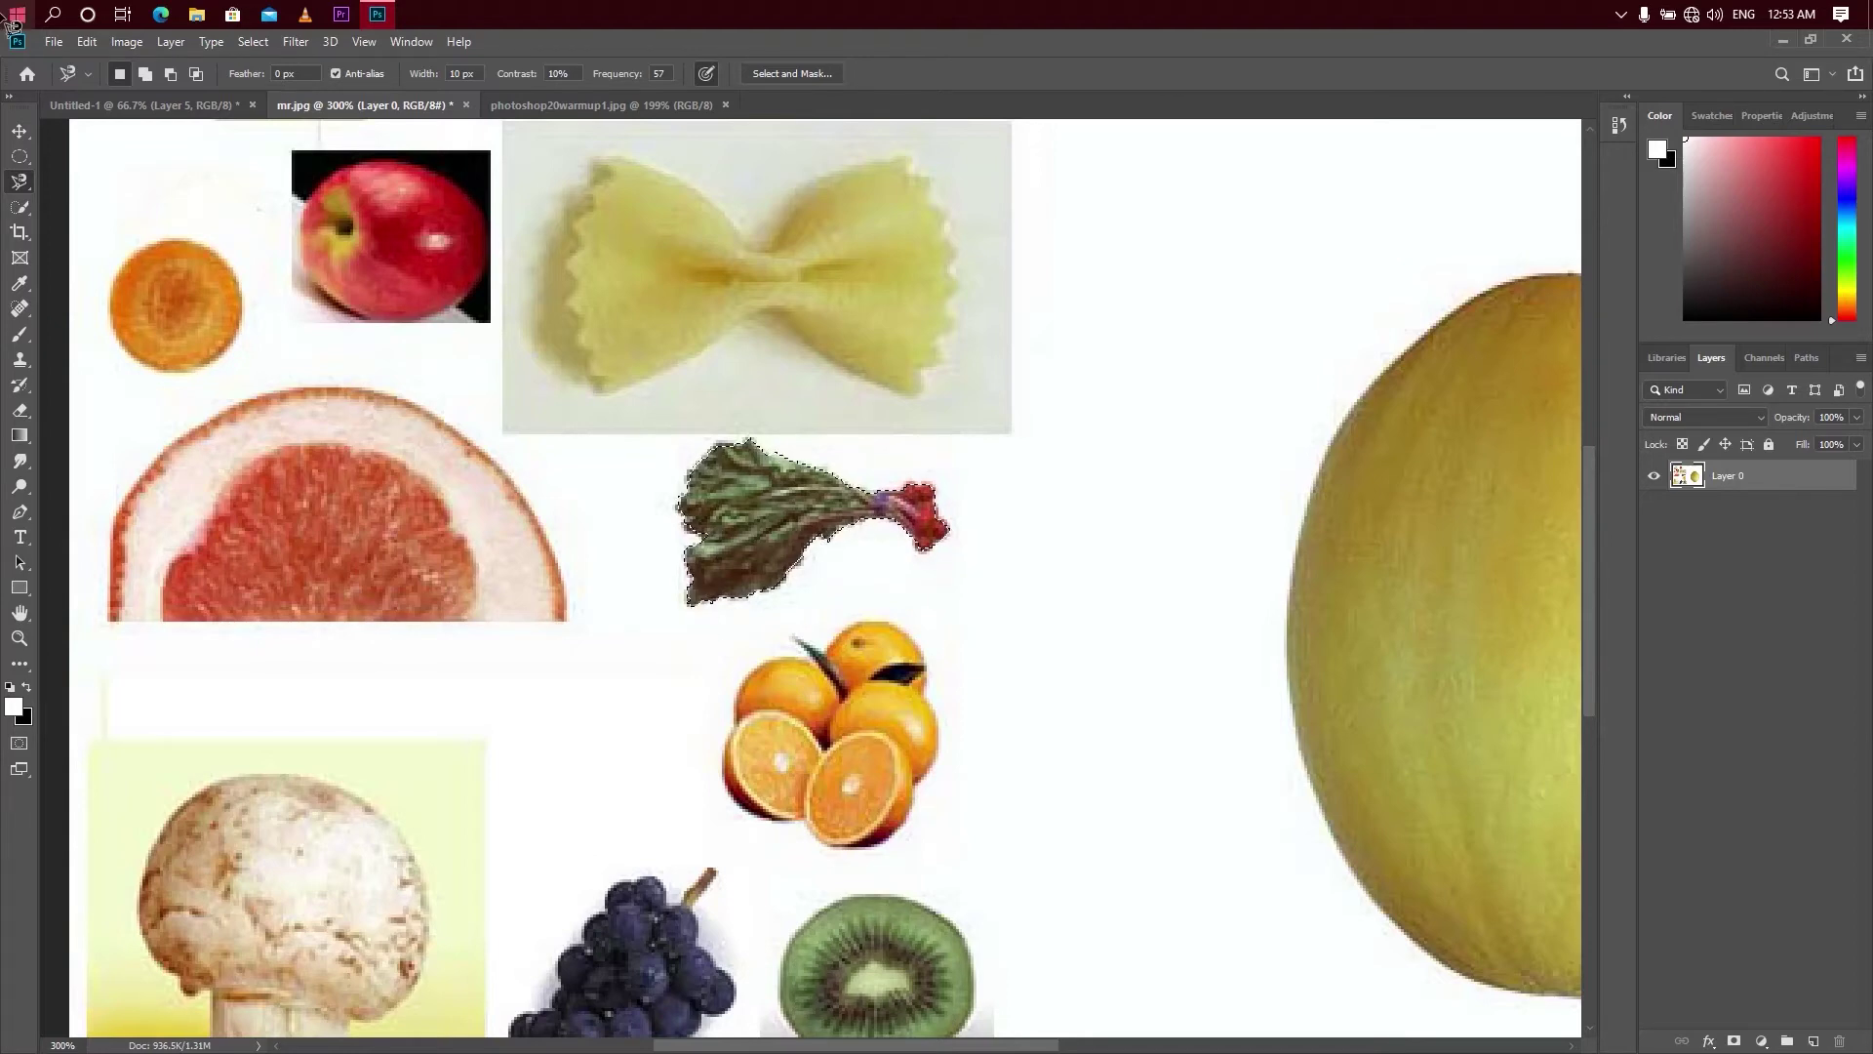
click(695, 605)
- Copy the leafy vegetable and paste it as a small new layer on the melon
click(87, 41)
click(172, 177)
click(144, 105)
click(87, 41)
click(107, 209)
key(v)
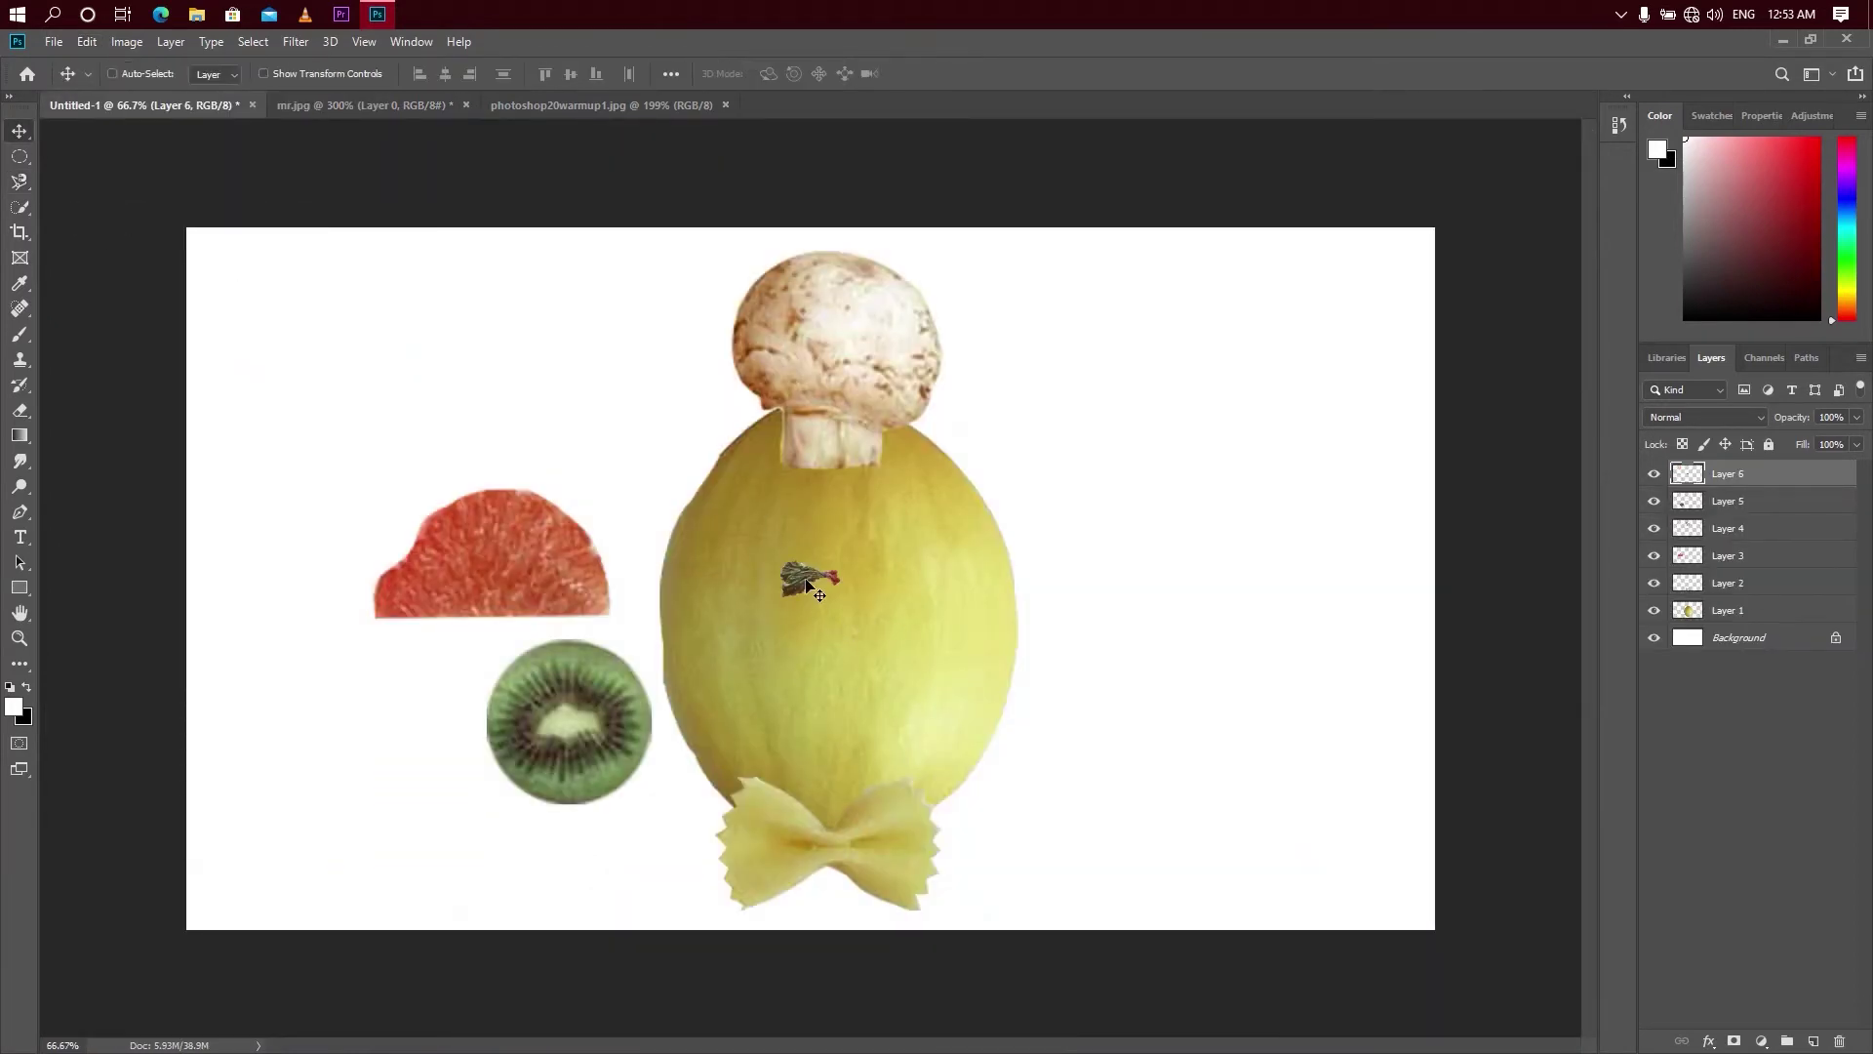
key(ctrl+t)
click(935, 73)
- Draw an elliptical selection around the orange slice in mr.jpg
click(363, 104)
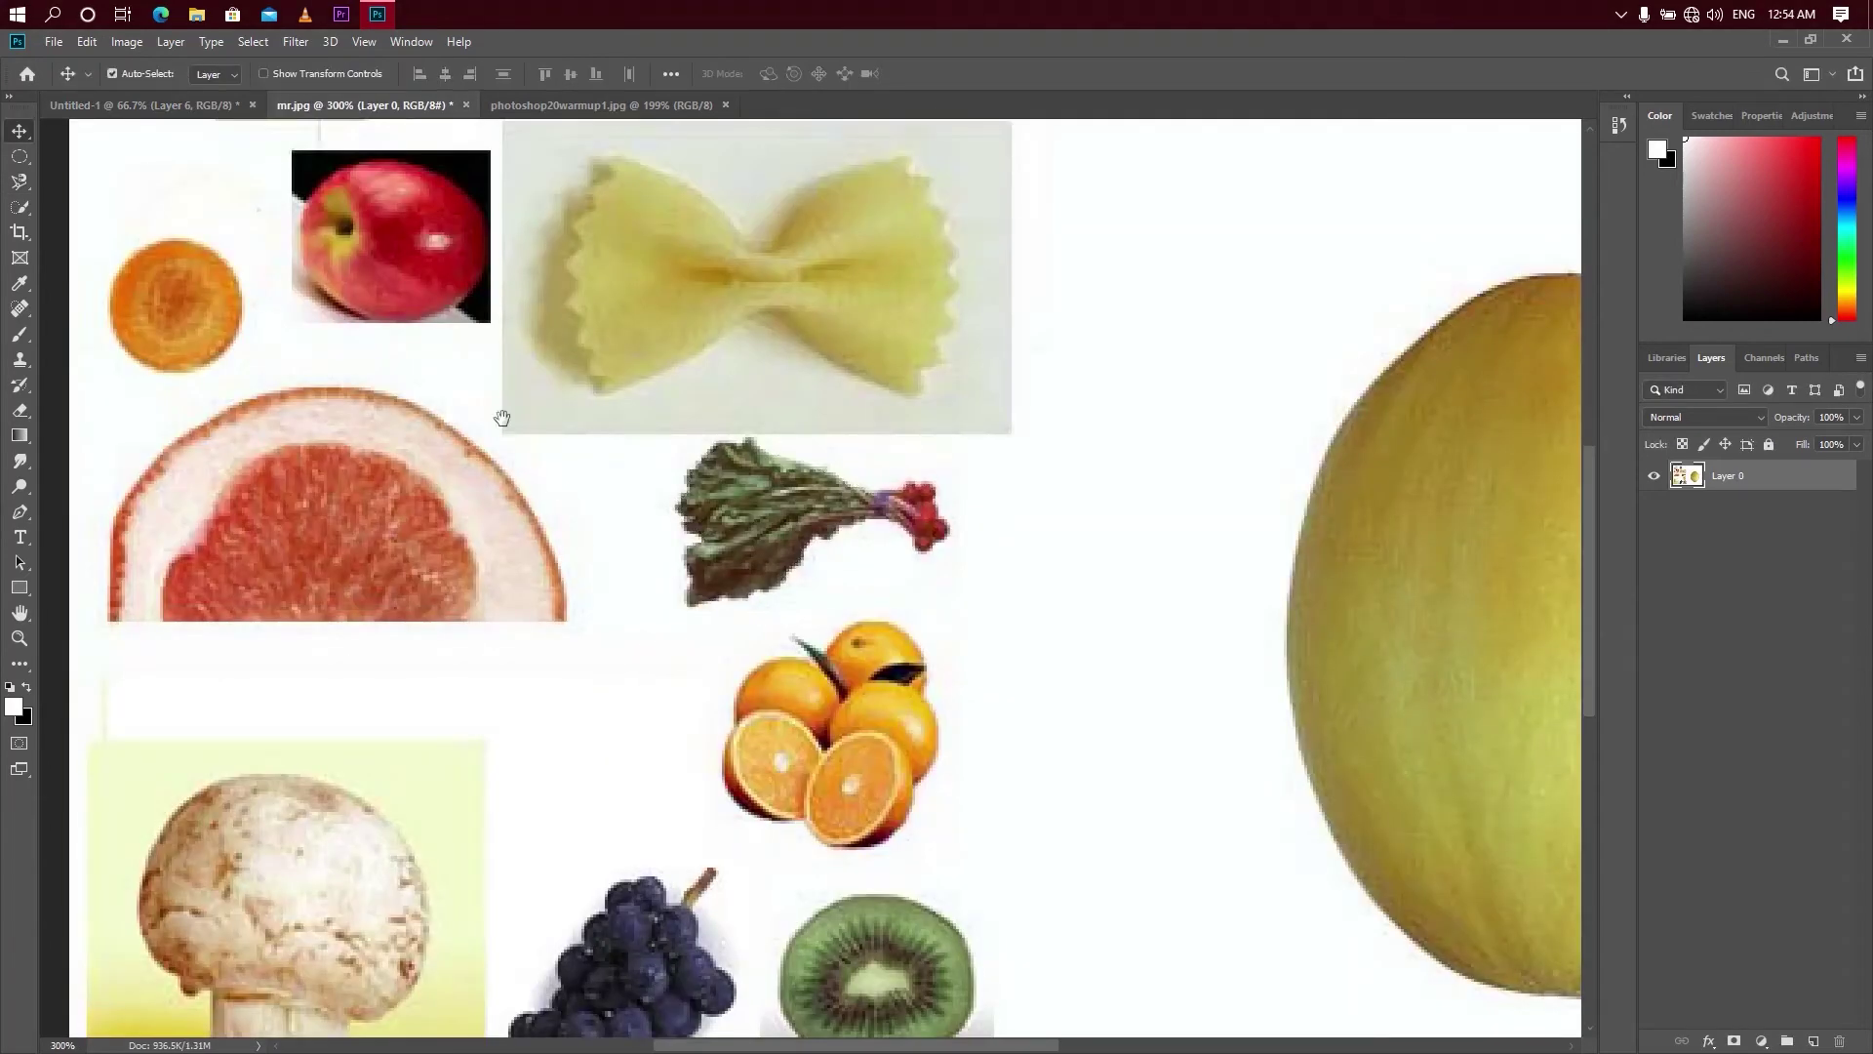
right_click(20, 159)
click(125, 174)
drag(280, 555, 396, 665)
- Enlarge the ellipse with Transform Selection to cover the whole orange slice
click(252, 41)
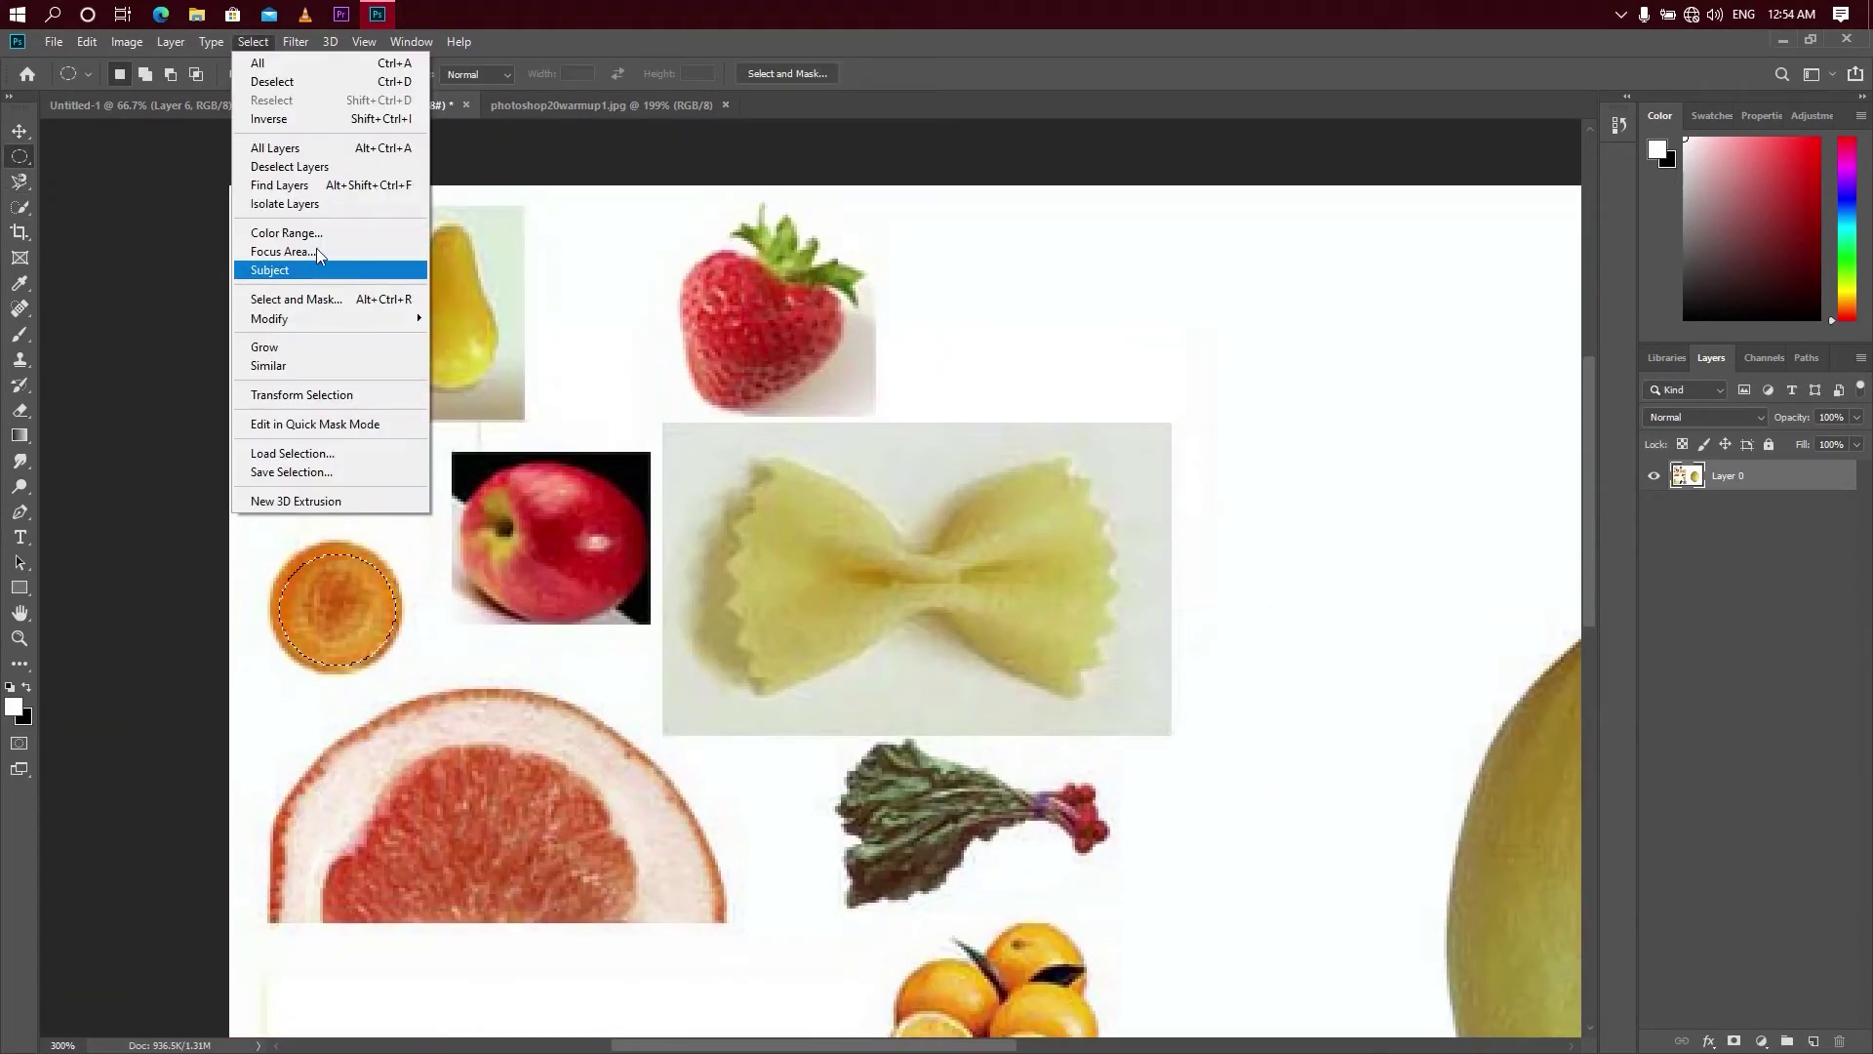
click(316, 402)
key(Escape)
click(252, 41)
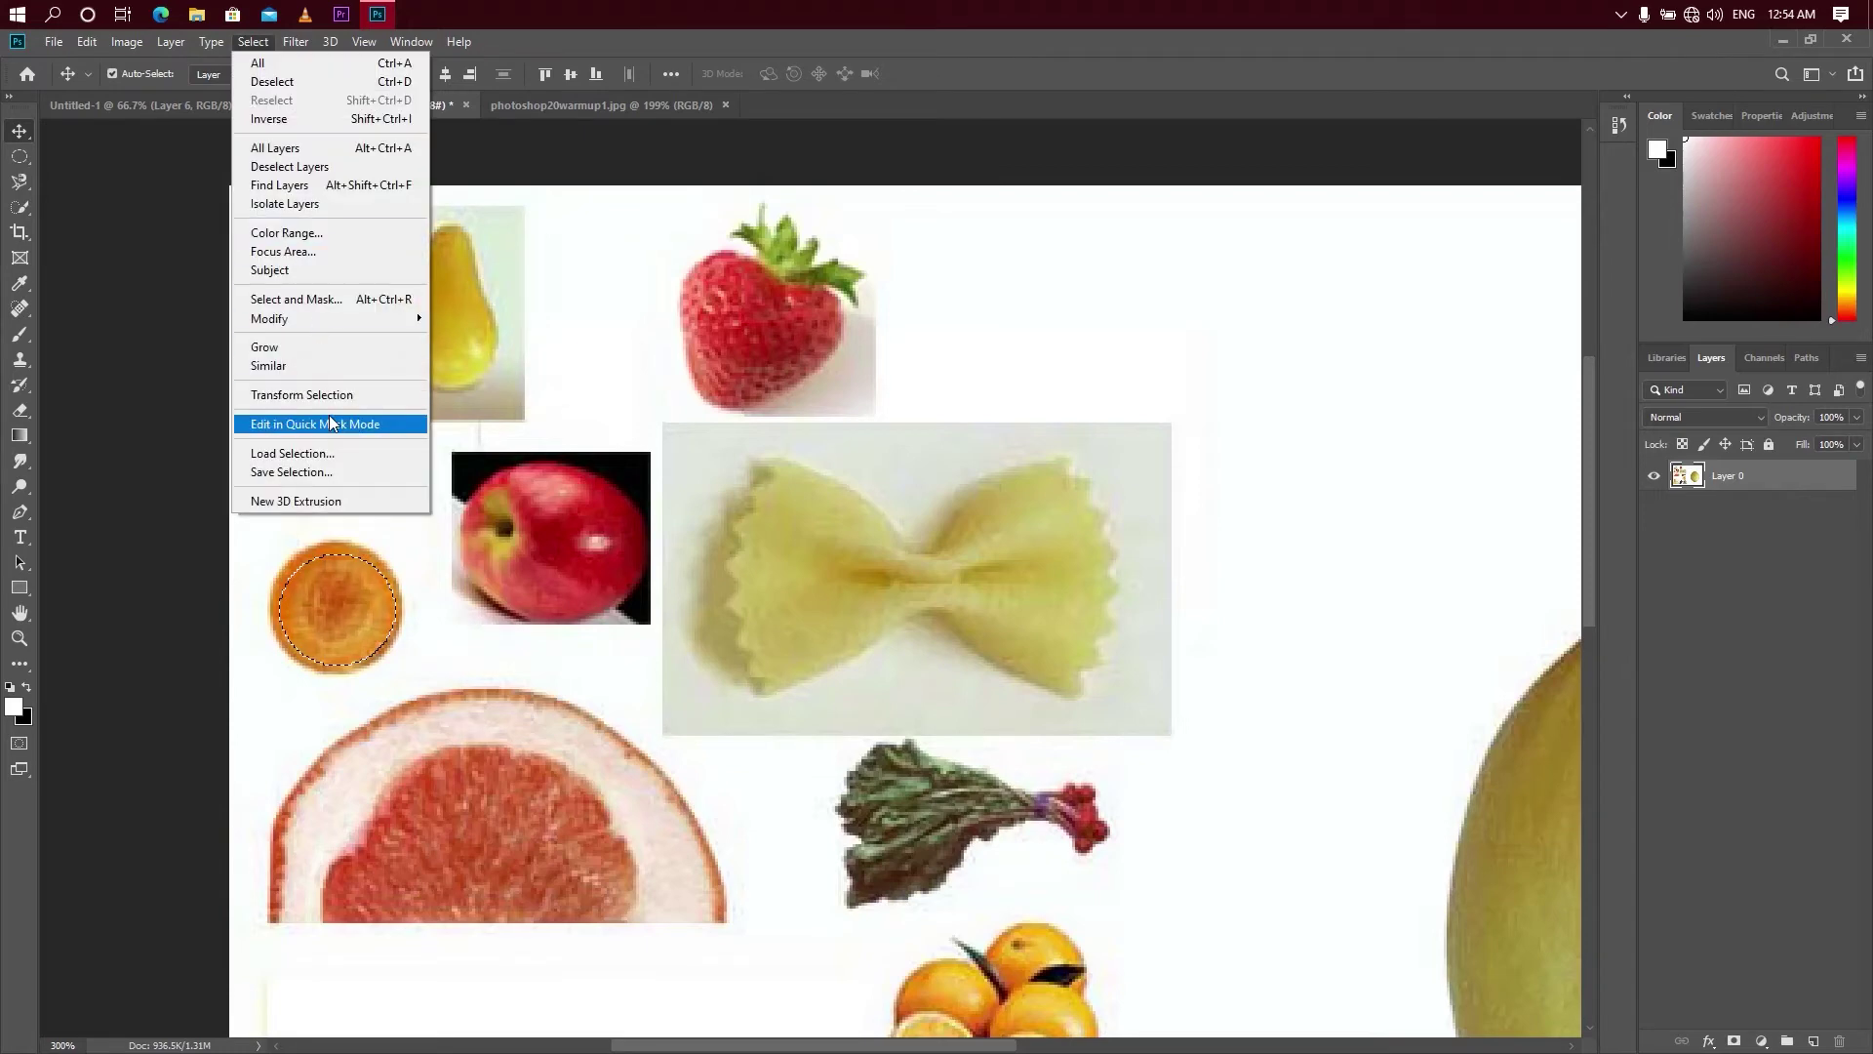
click(316, 402)
drag(396, 665, 400, 674)
key(Return)
- Copy the orange slice into Untitled-1 and move it right of the melon
click(87, 41)
click(117, 179)
click(143, 105)
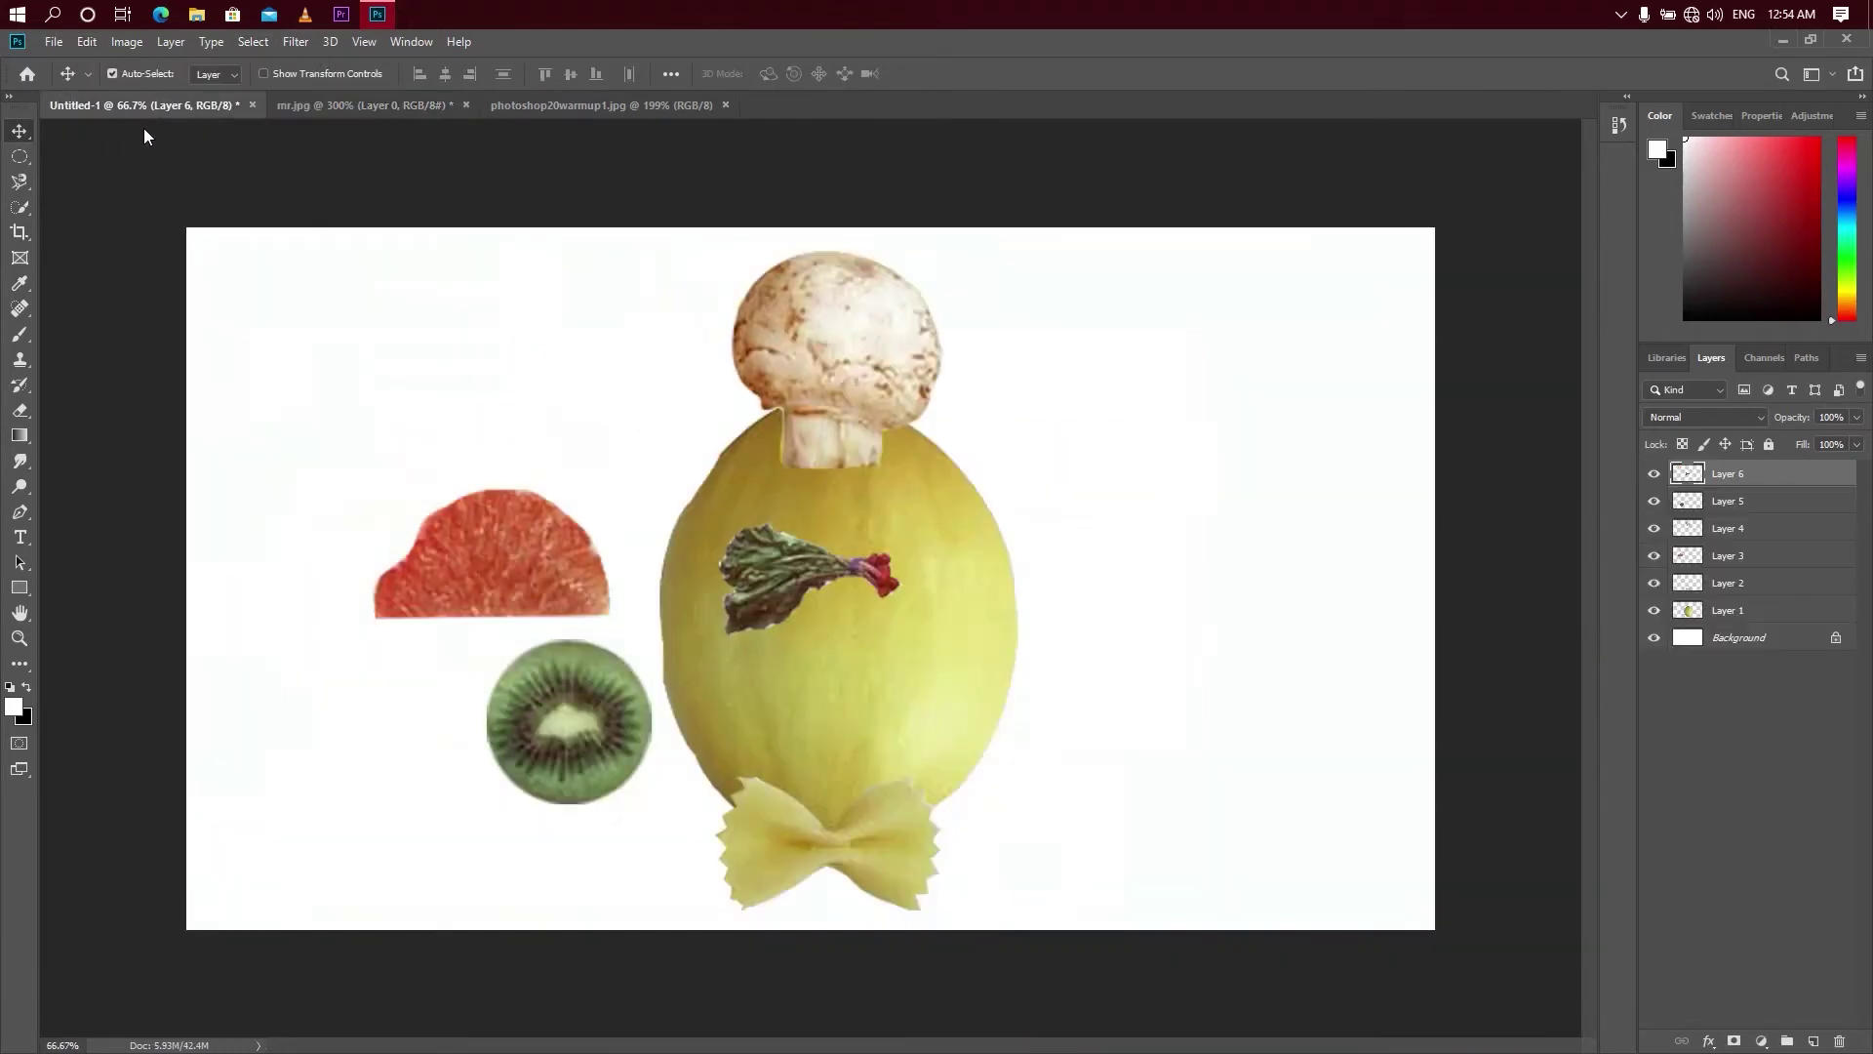
click(87, 41)
click(107, 218)
drag(807, 583, 1071, 635)
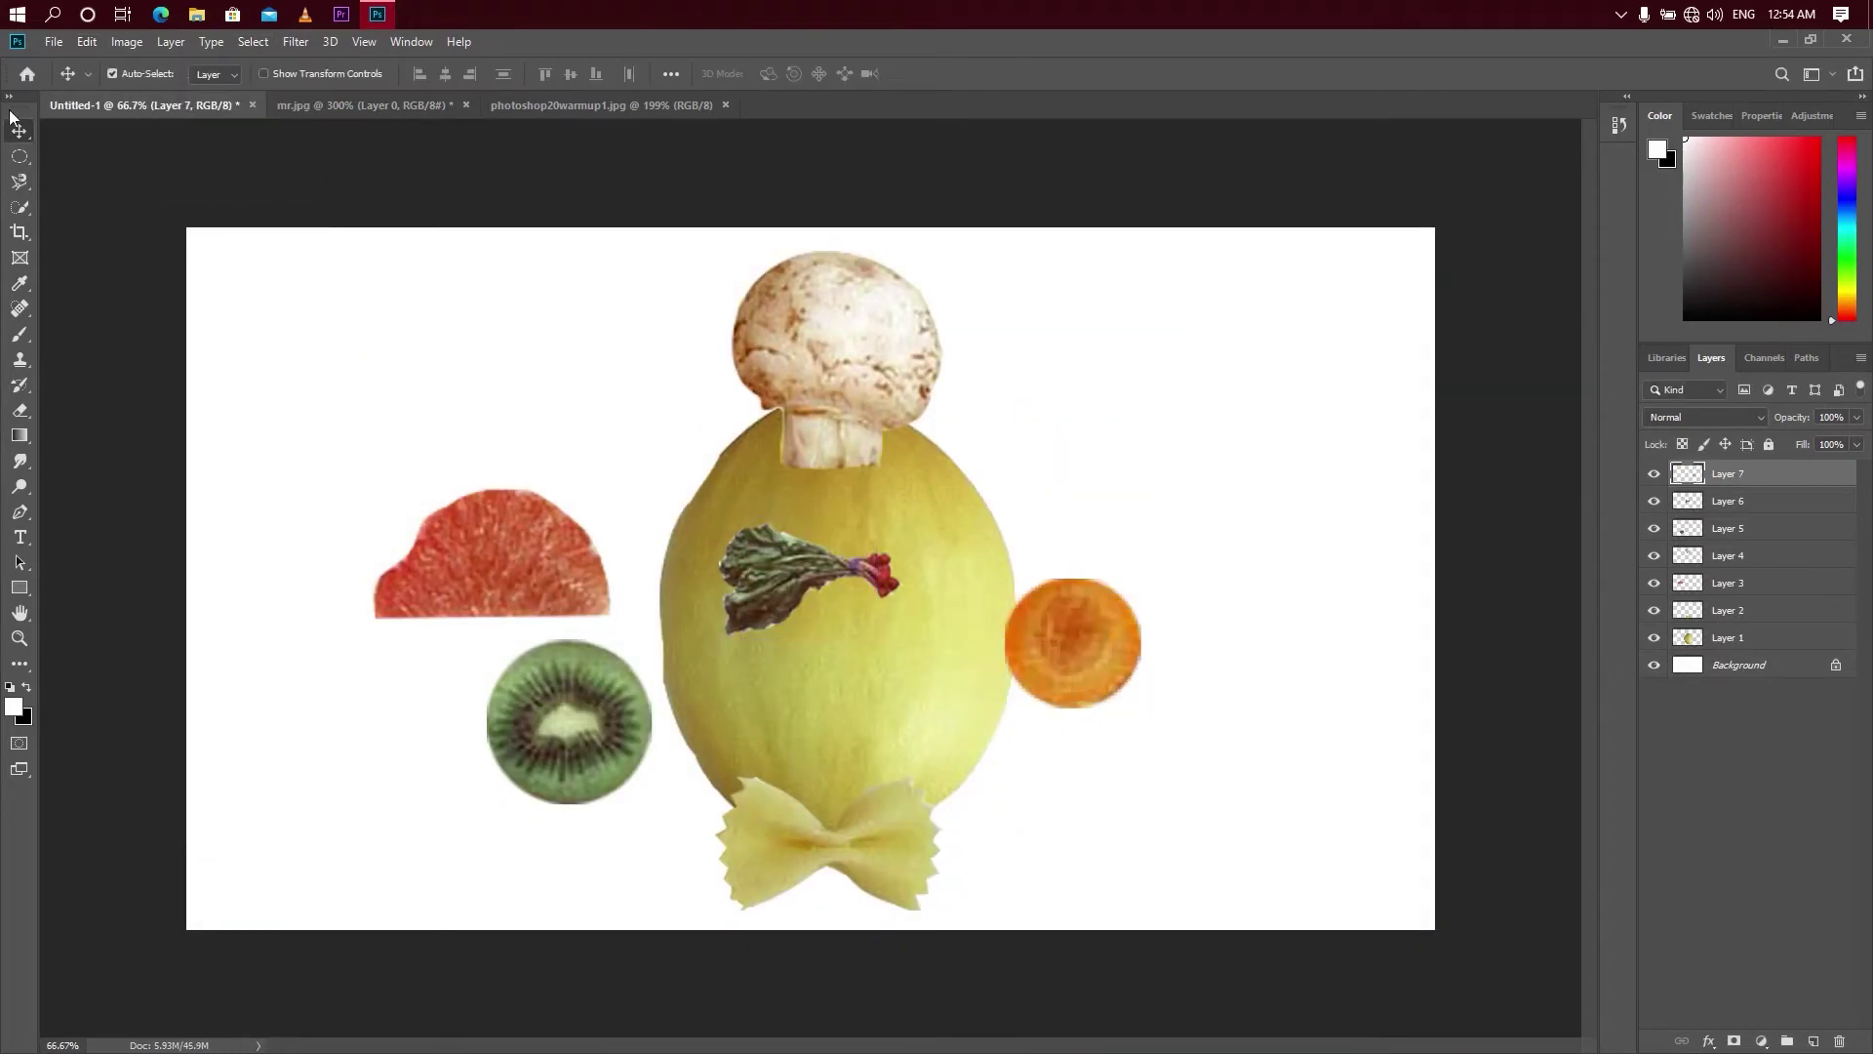
click(365, 105)
- Select the yellow pear with the Magnetic Lasso, paste it into Untitled-1 and enlarge it
click(19, 181)
click(470, 374)
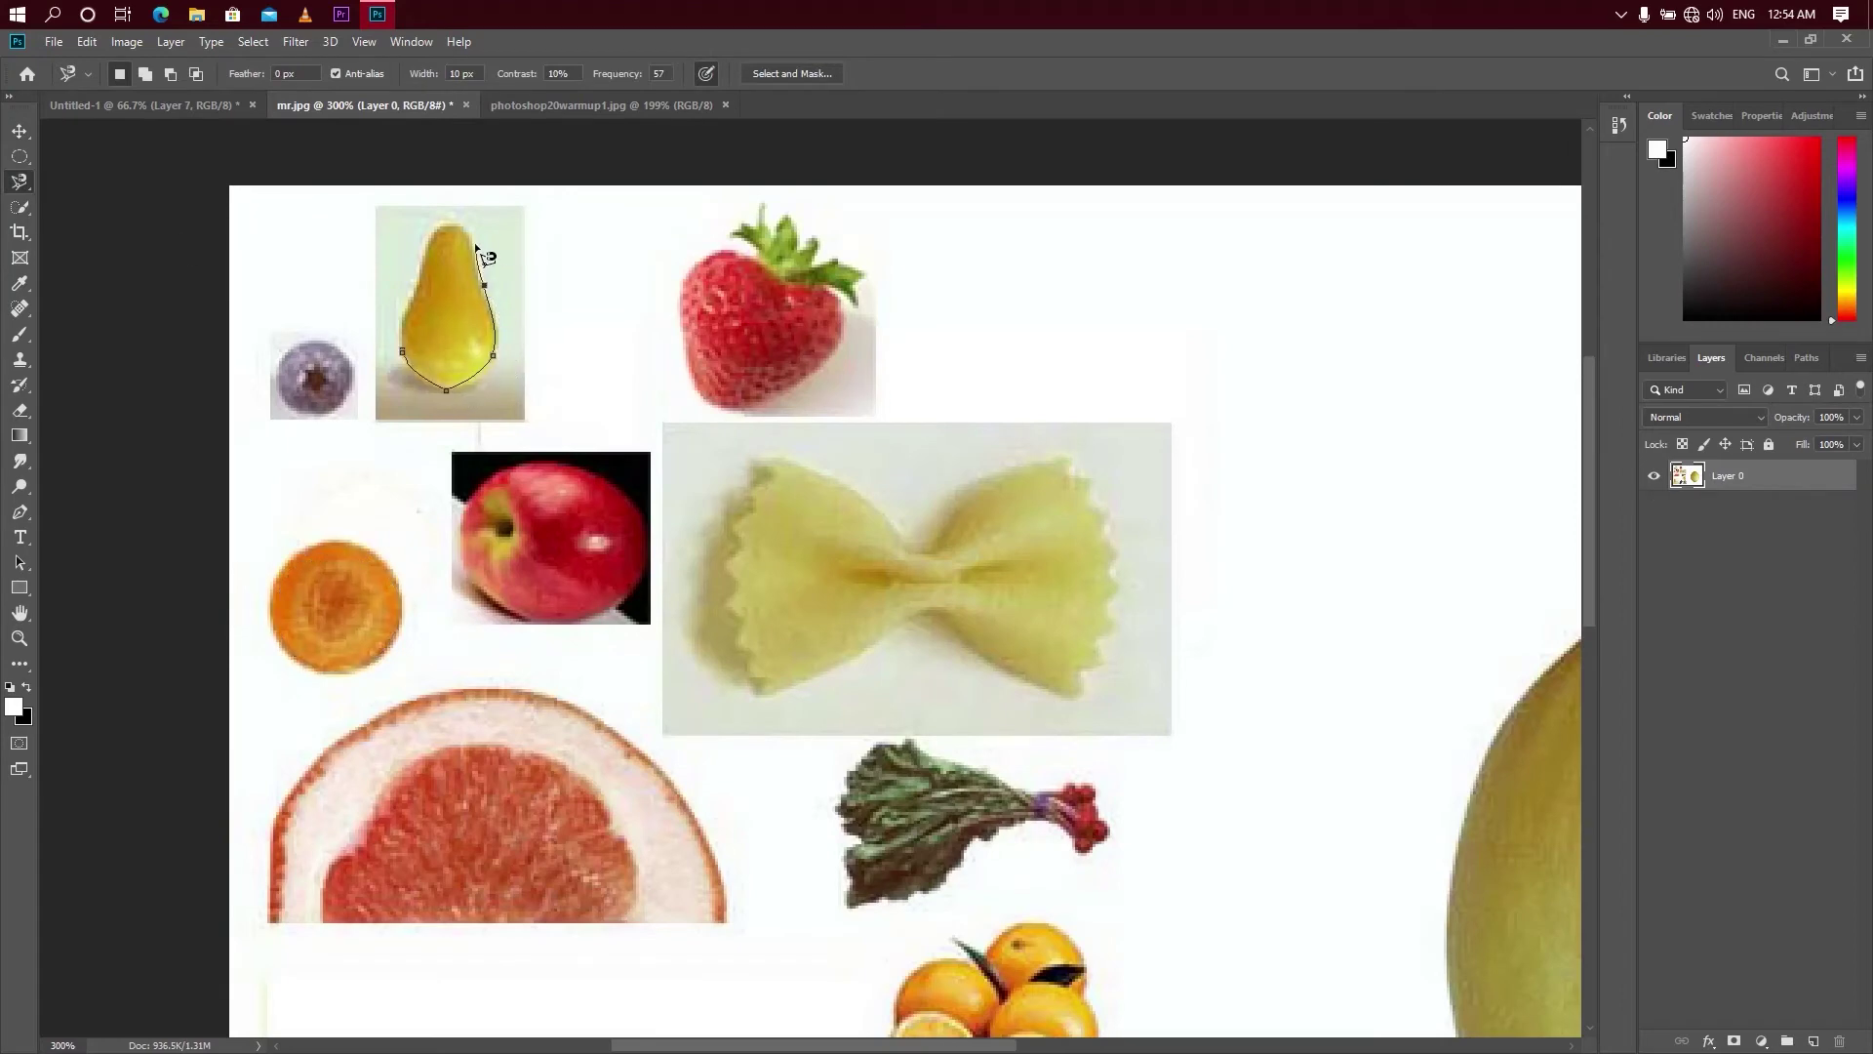
click(468, 381)
click(87, 41)
click(117, 180)
click(144, 104)
click(87, 41)
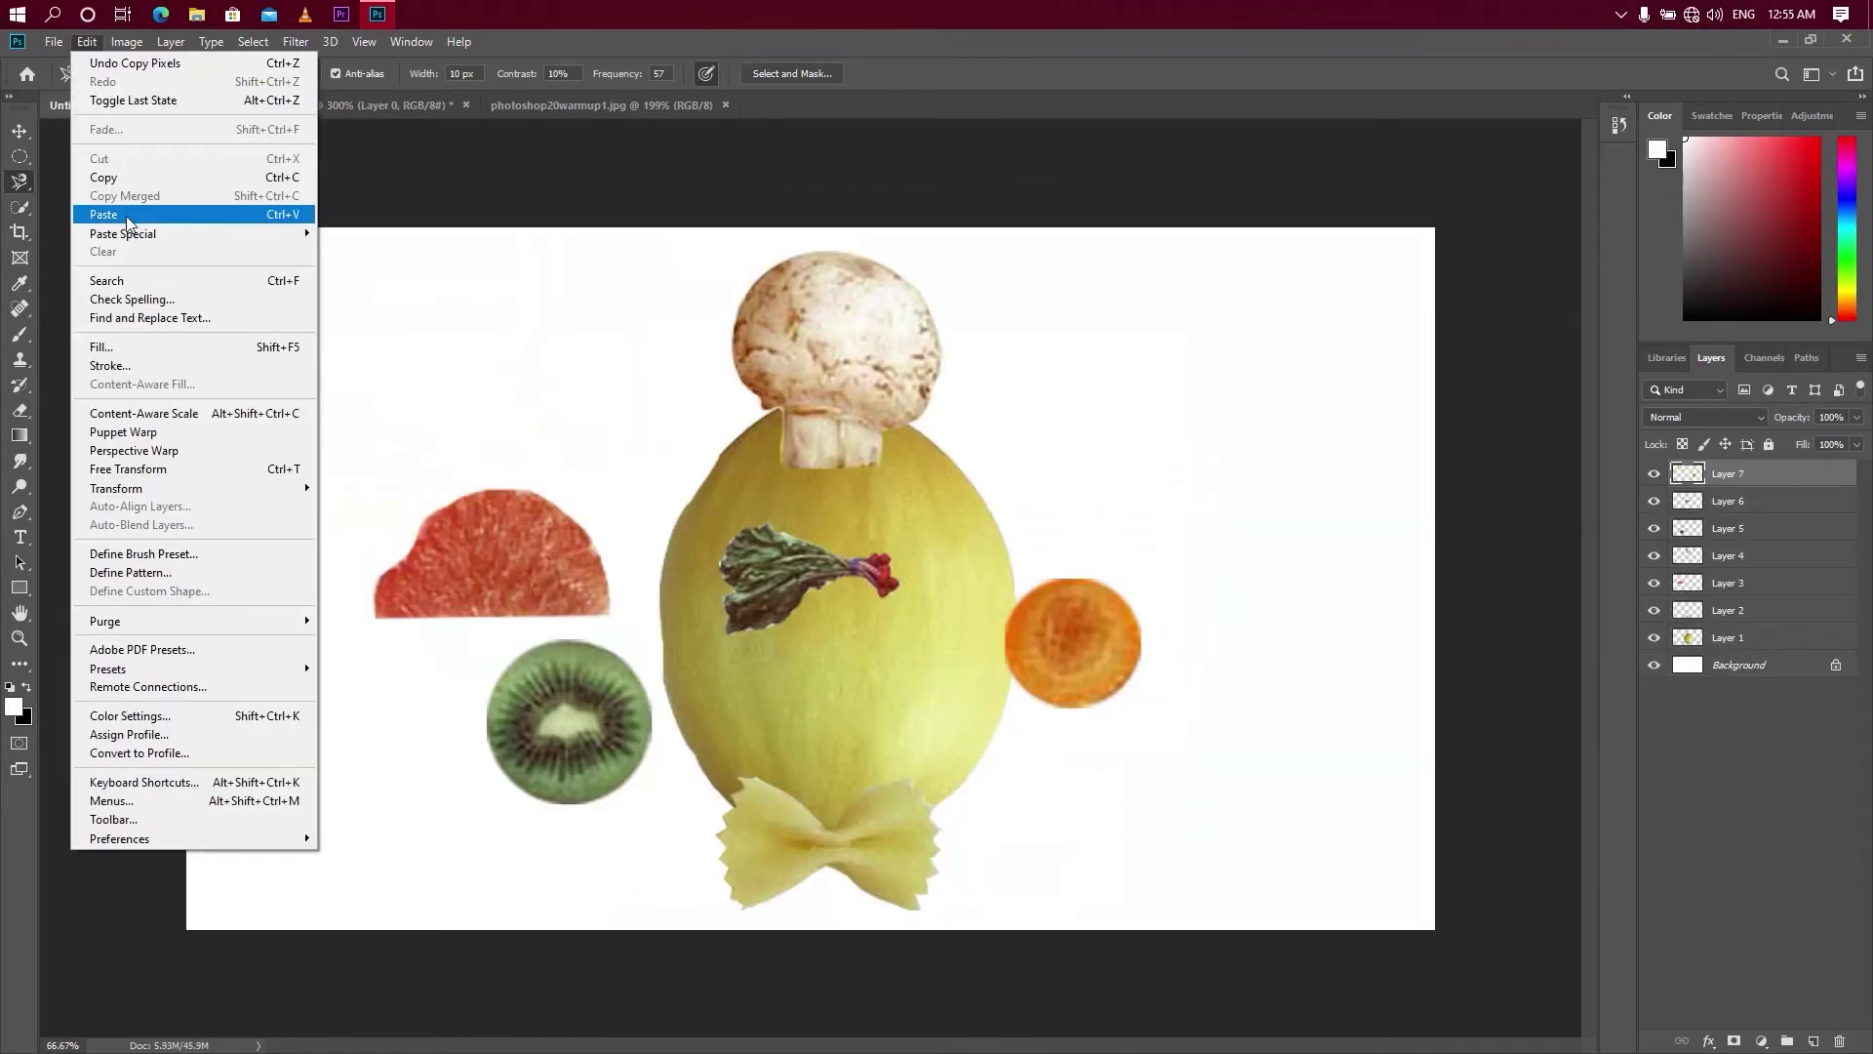
click(107, 218)
key(ctrl+t)
drag(836, 617, 868, 651)
key(Return)
- Select the blueberry in mr.jpg with an enlarged elliptical marquee
click(314, 105)
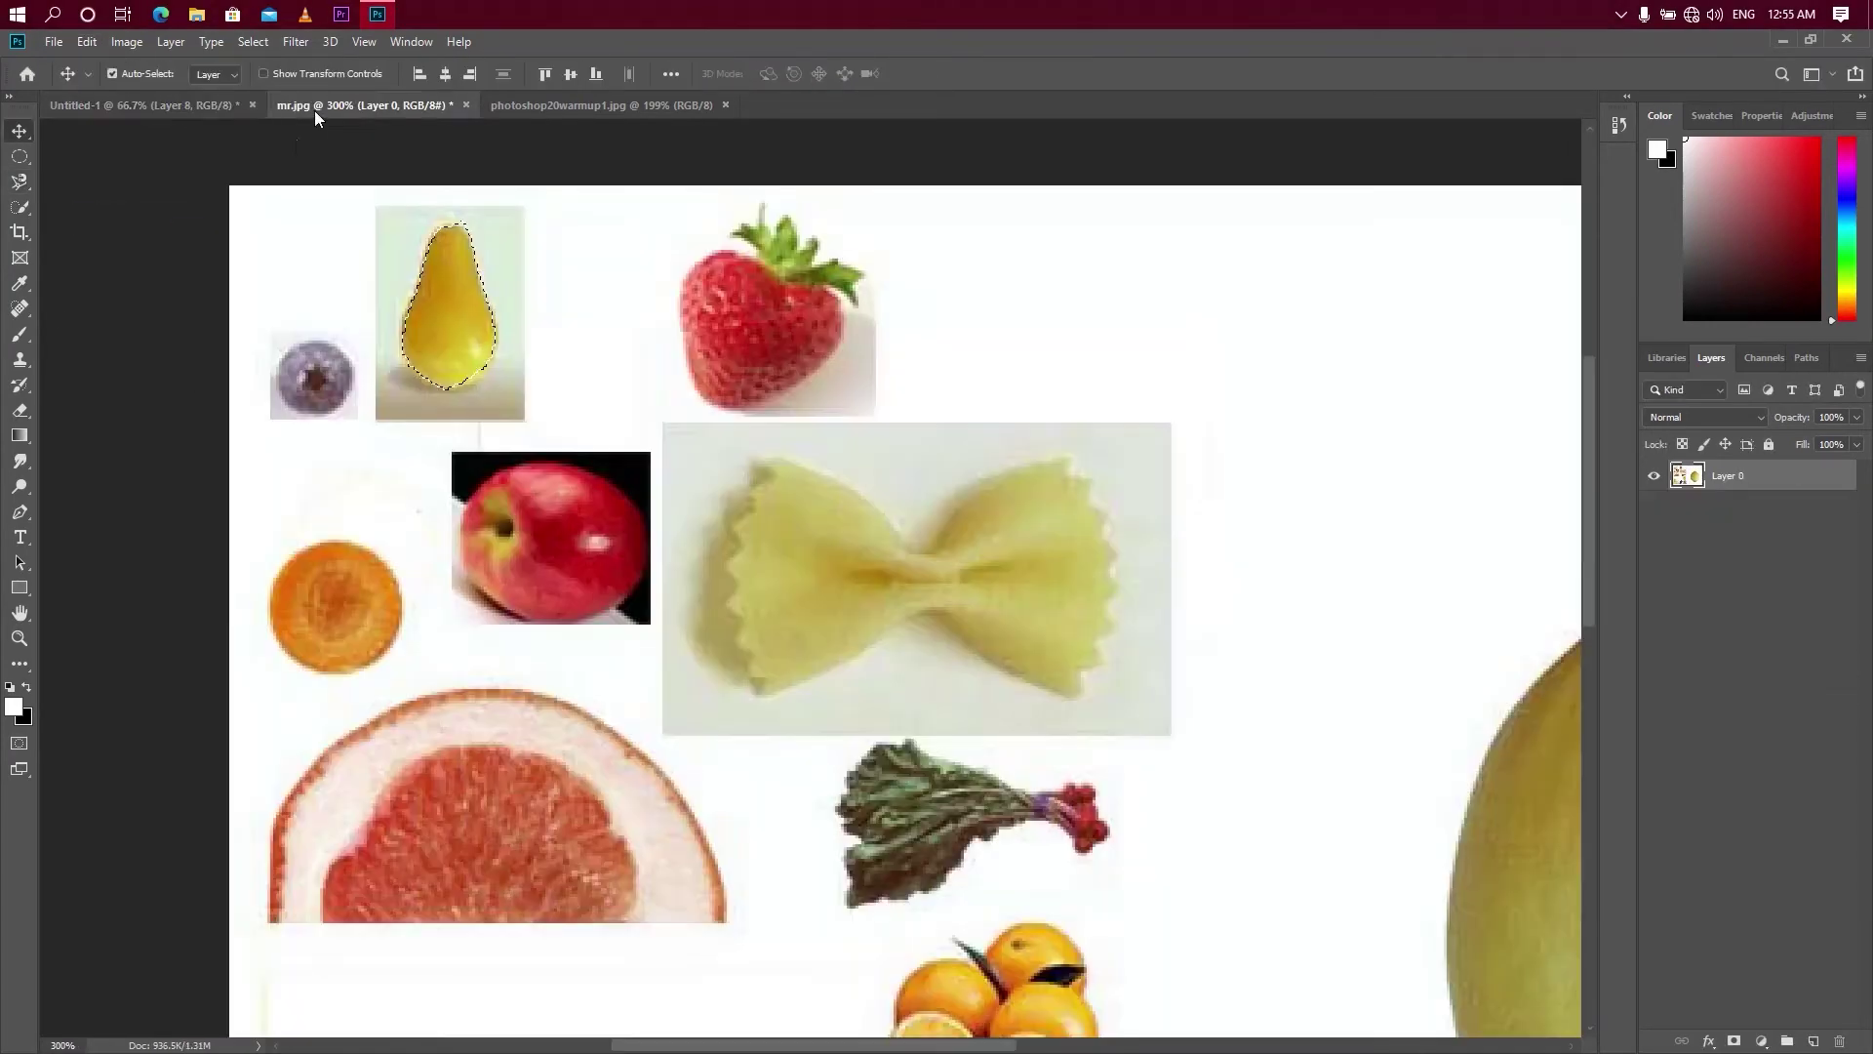
right_click(20, 157)
click(107, 165)
drag(281, 353, 348, 414)
click(252, 41)
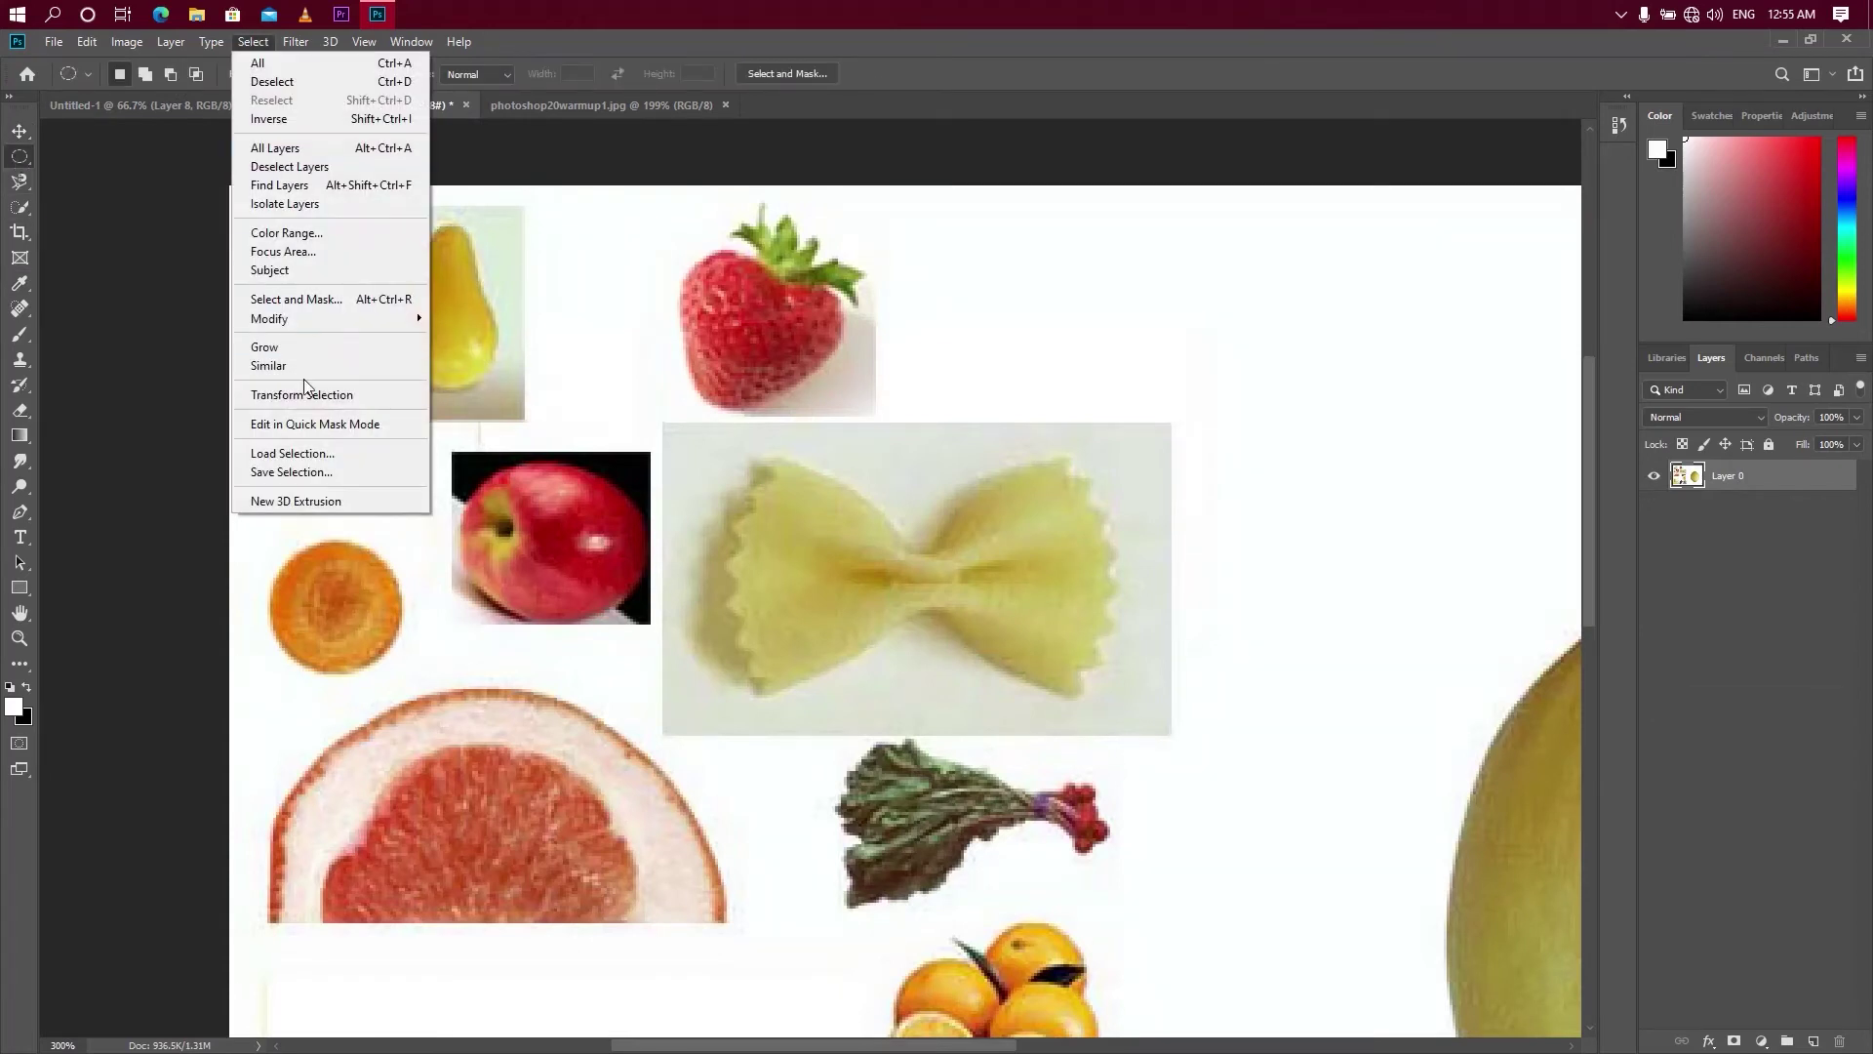
click(313, 389)
key(Return)
- Paste the blueberry above the orange slice and move the pear above the grapefruit
click(118, 180)
click(143, 104)
click(87, 41)
click(107, 219)
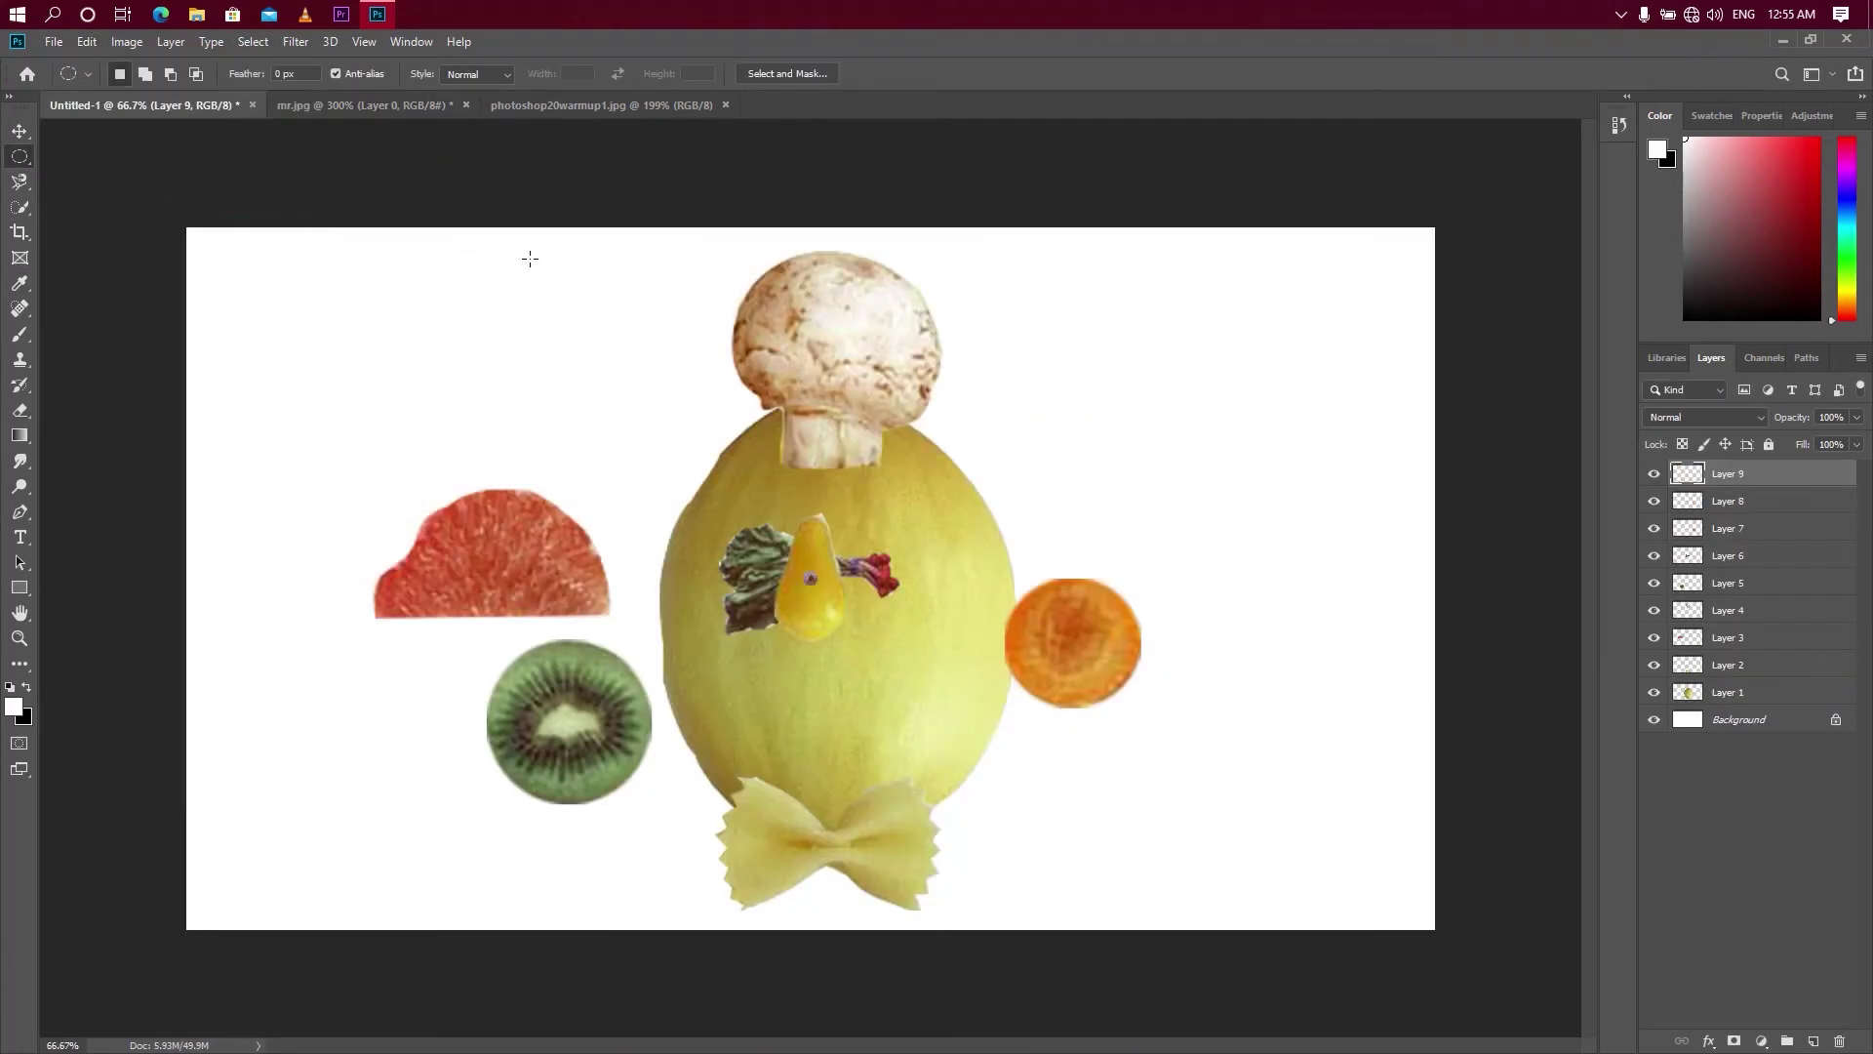
key(ctrl+t)
drag(820, 587, 839, 602)
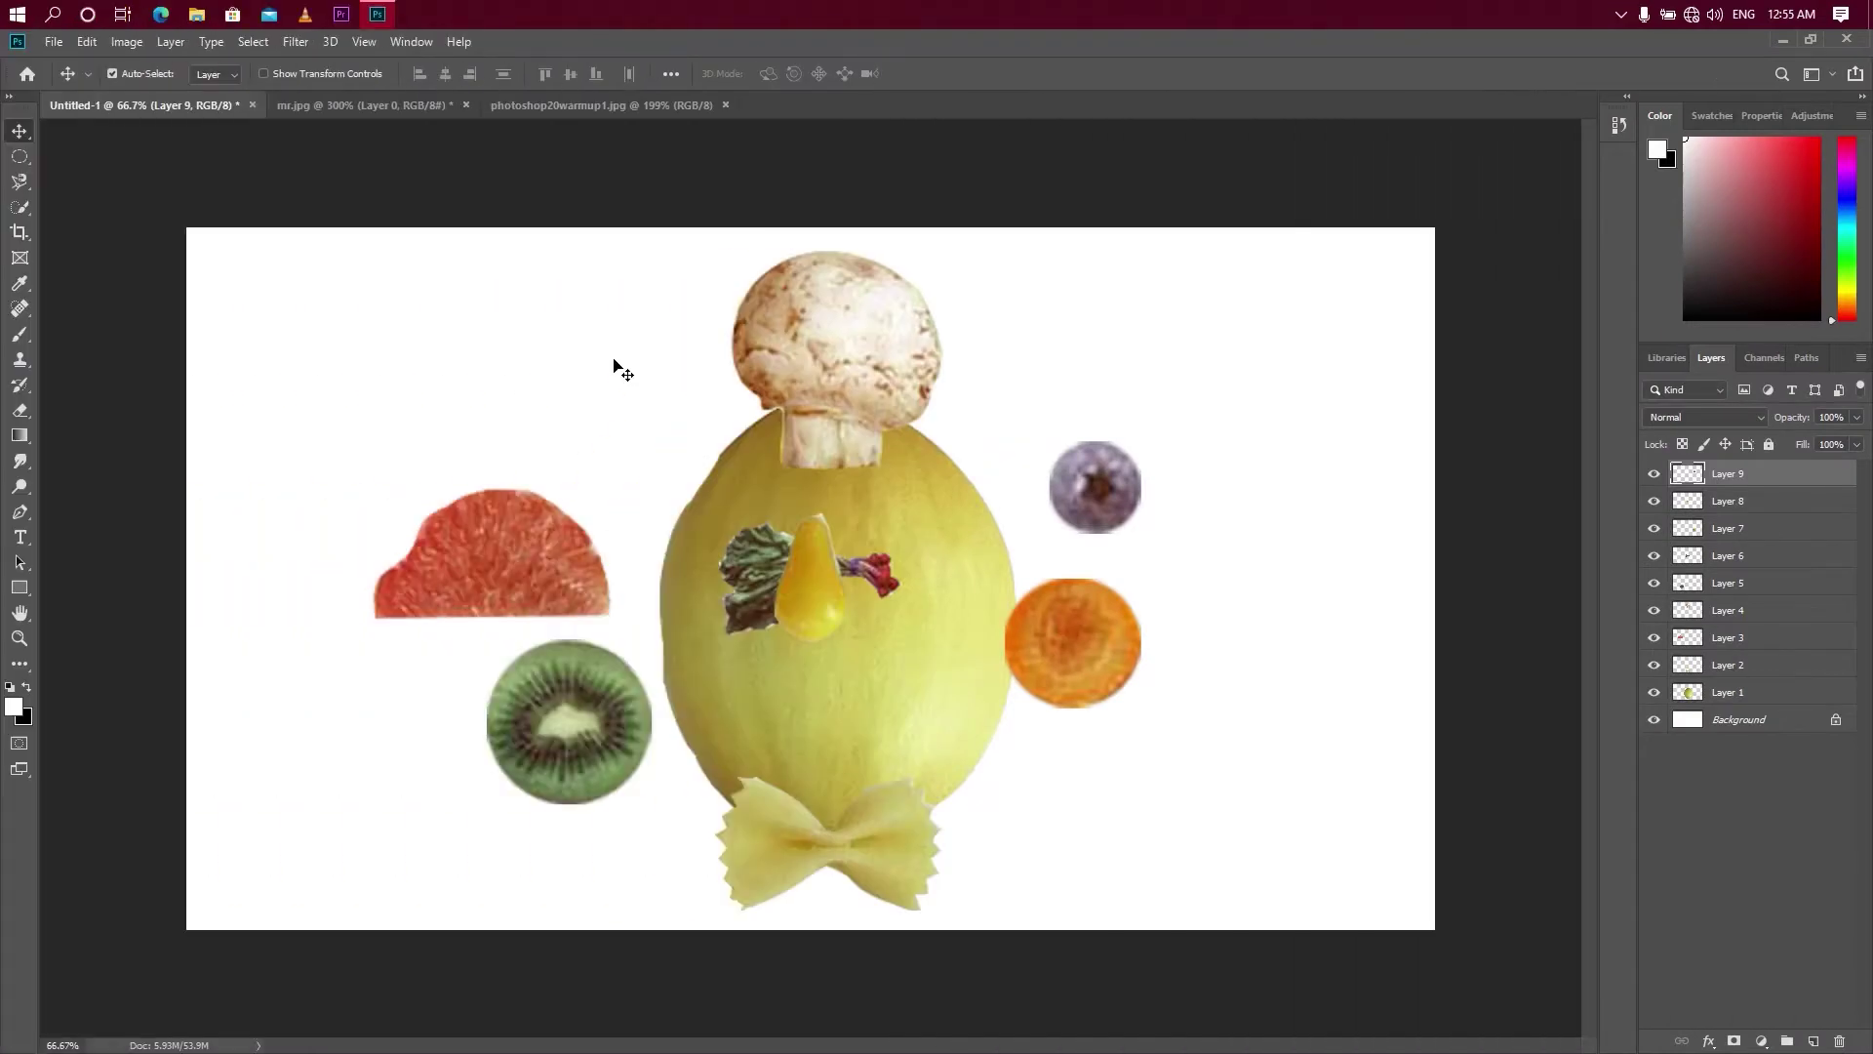
drag(817, 617, 513, 436)
click(332, 113)
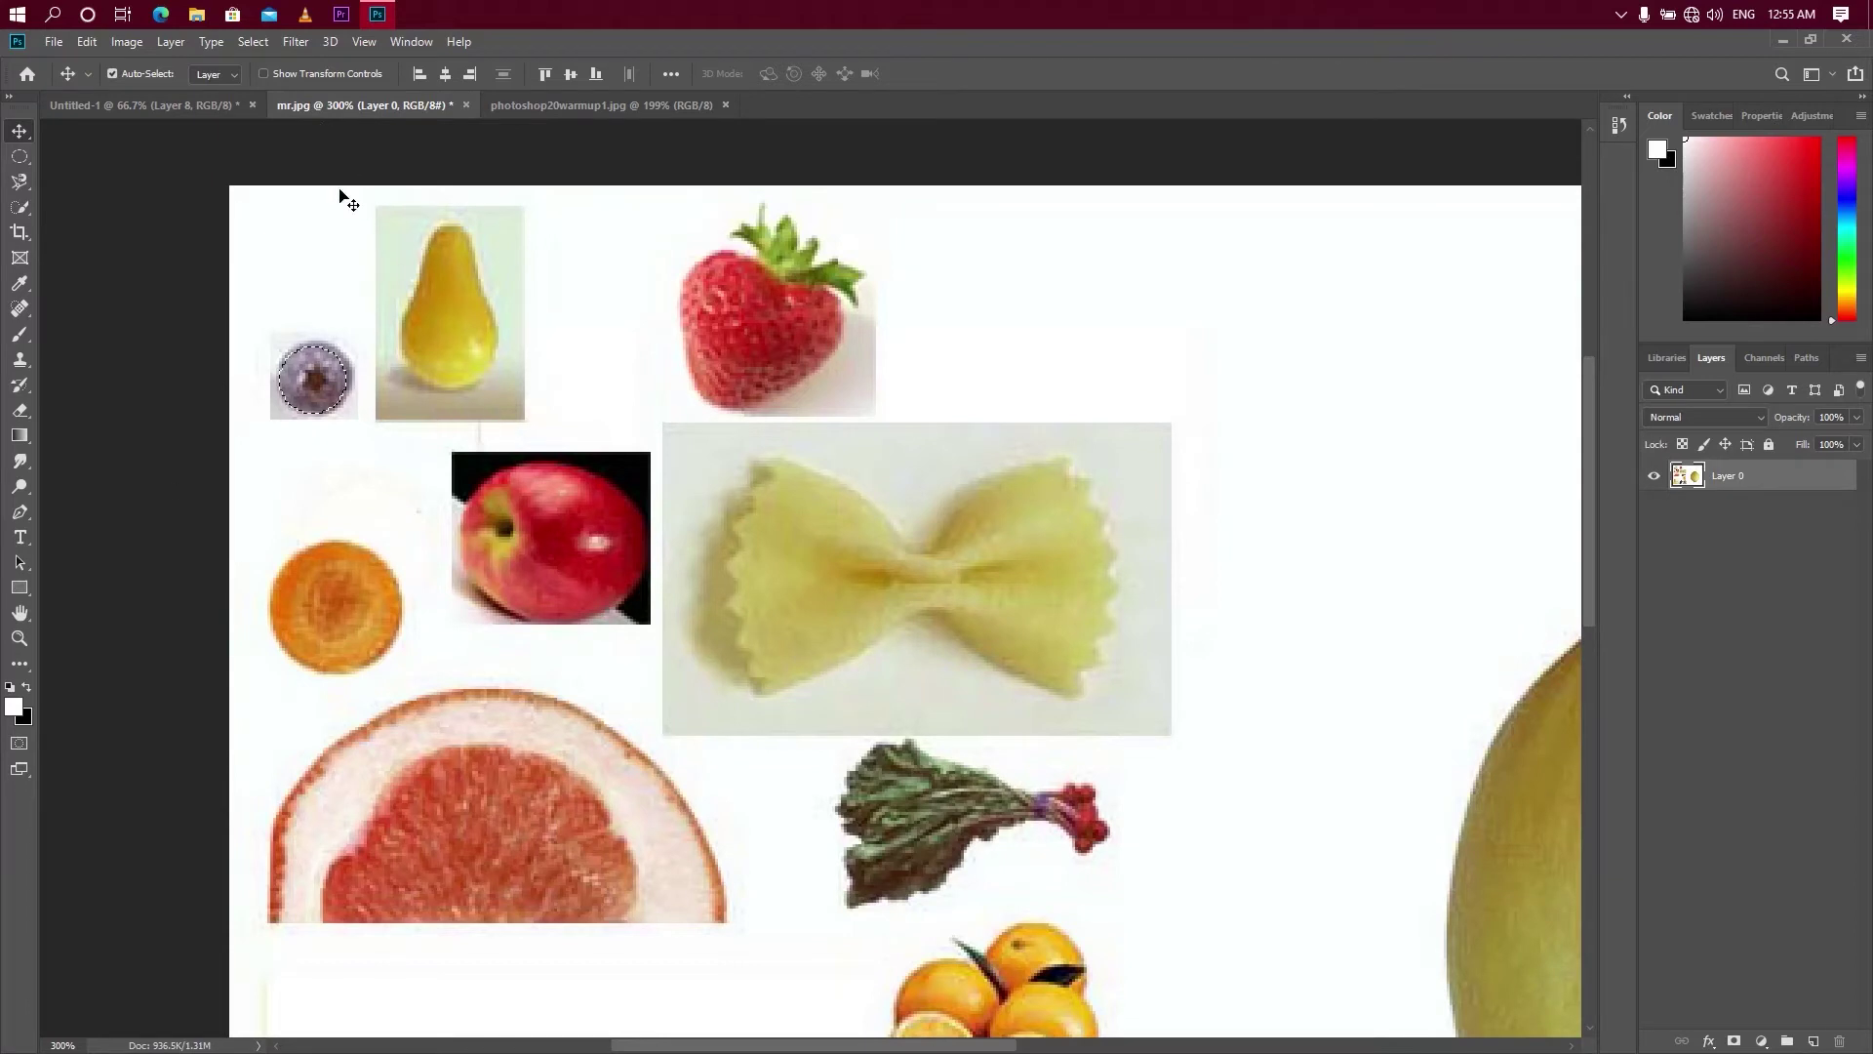
click(173, 107)
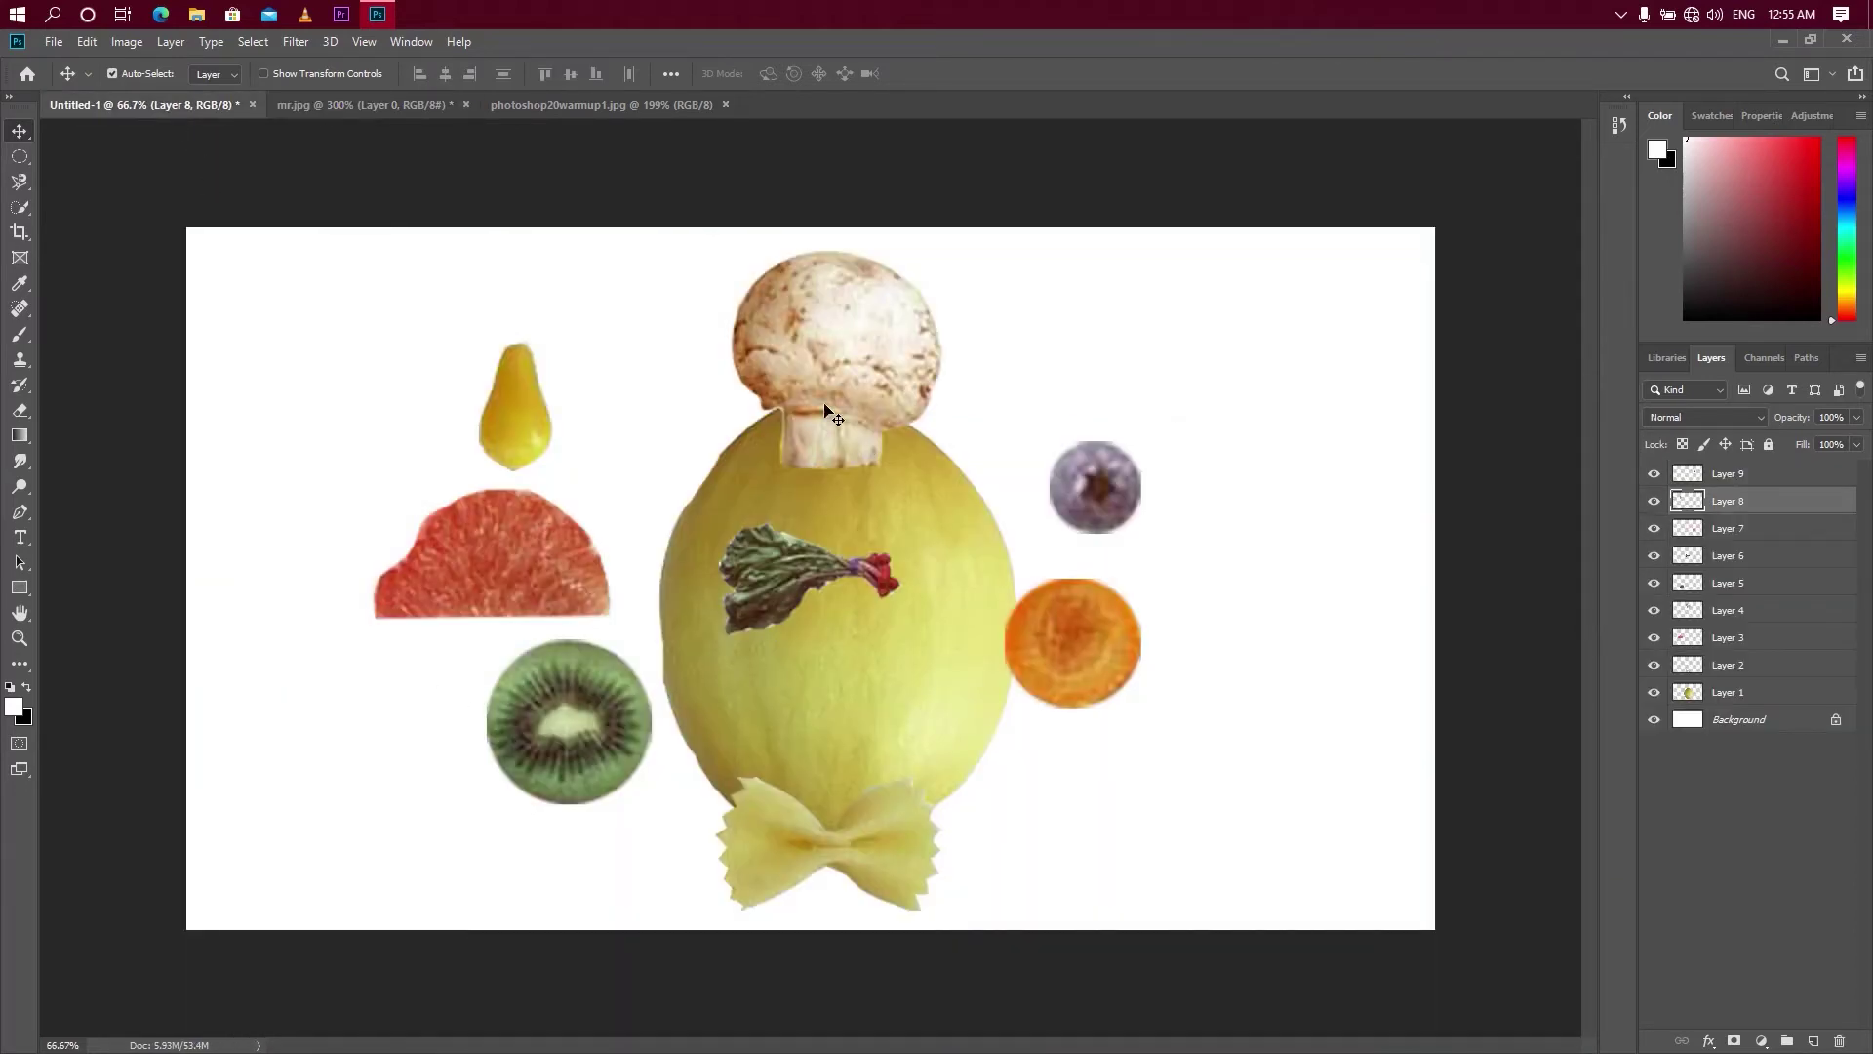
click(396, 114)
click(507, 104)
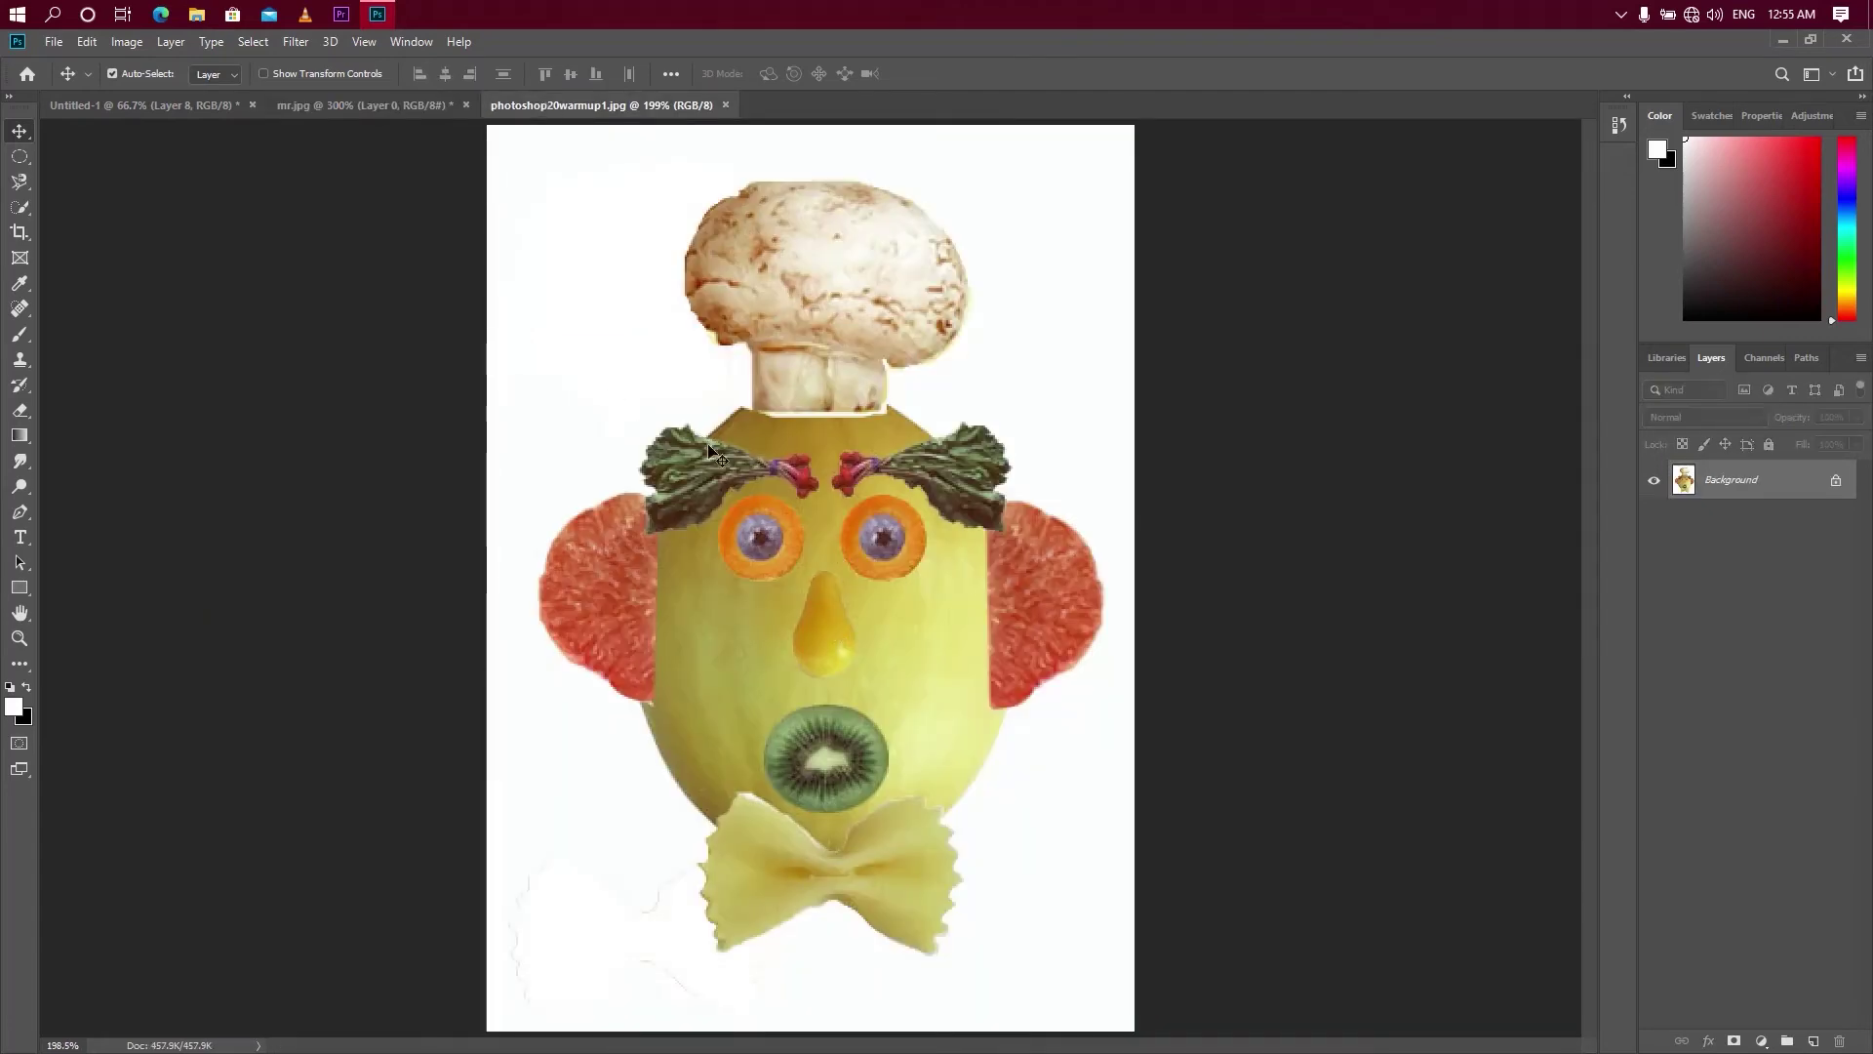
click(337, 103)
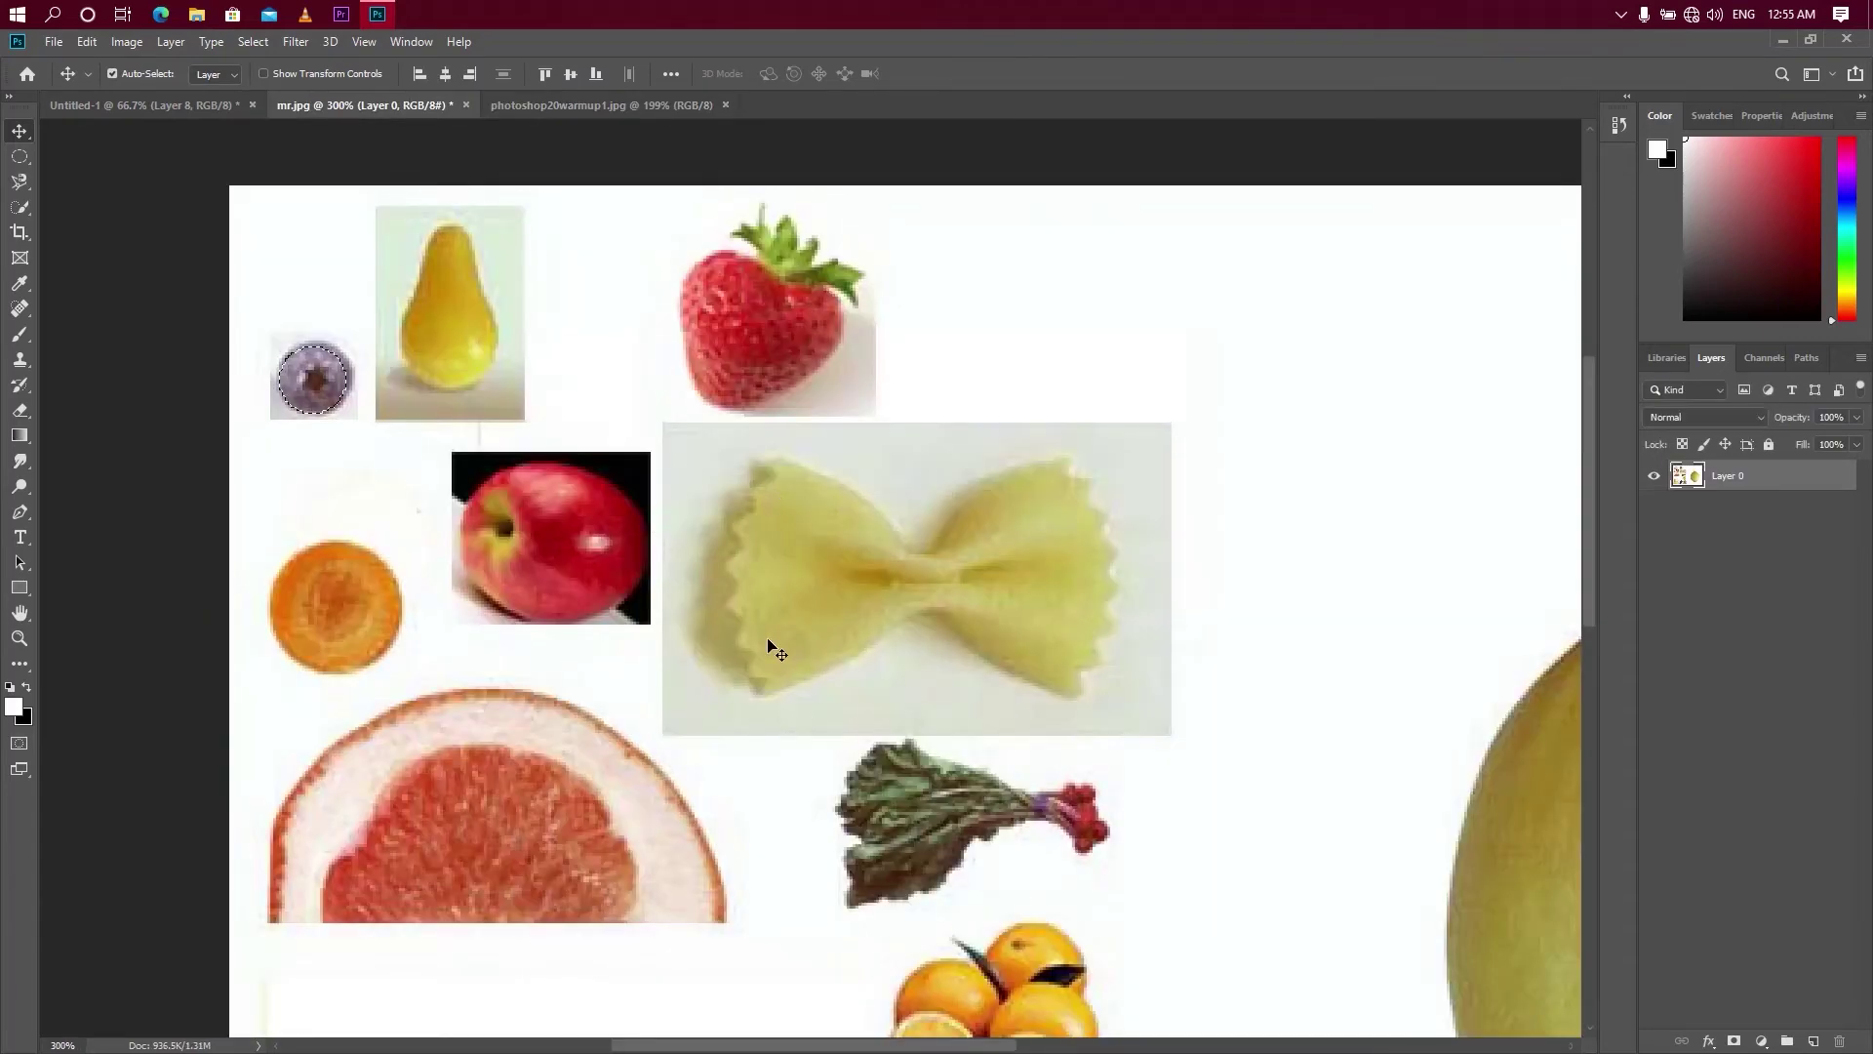
drag(810, 722, 775, 266)
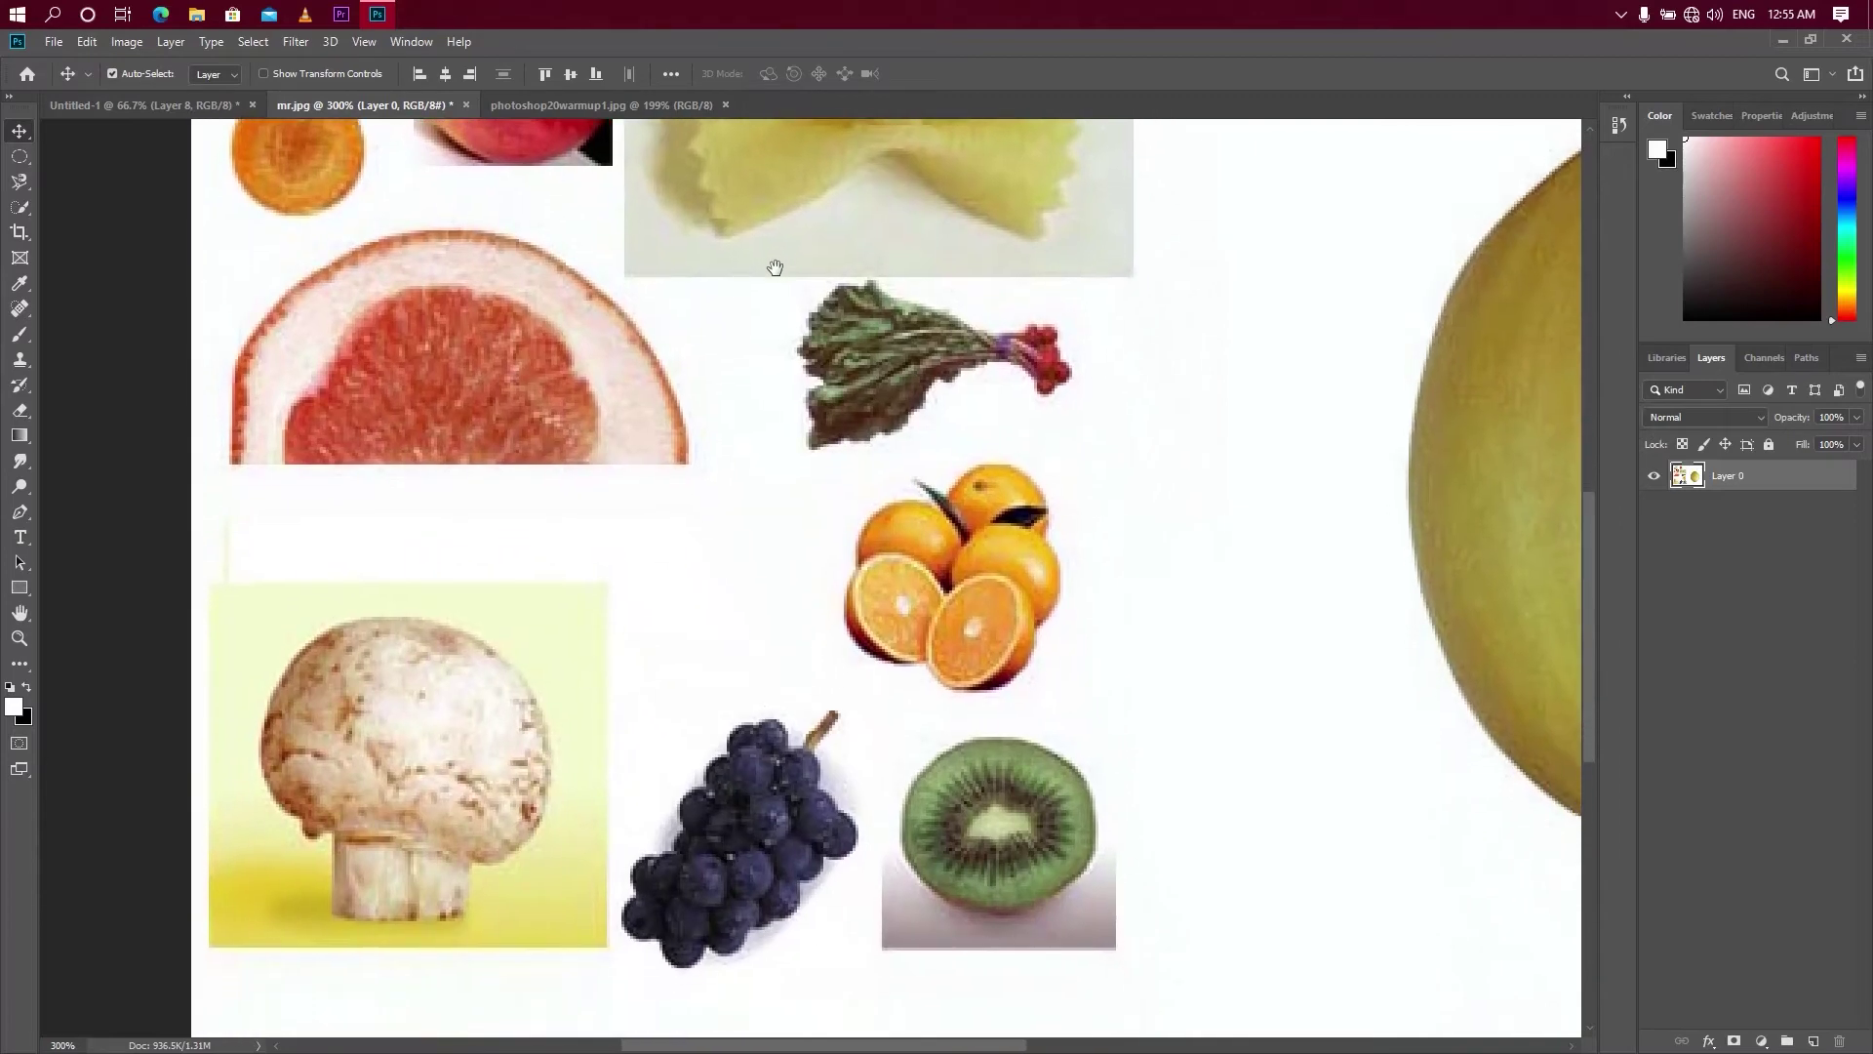
drag(866, 423, 850, 800)
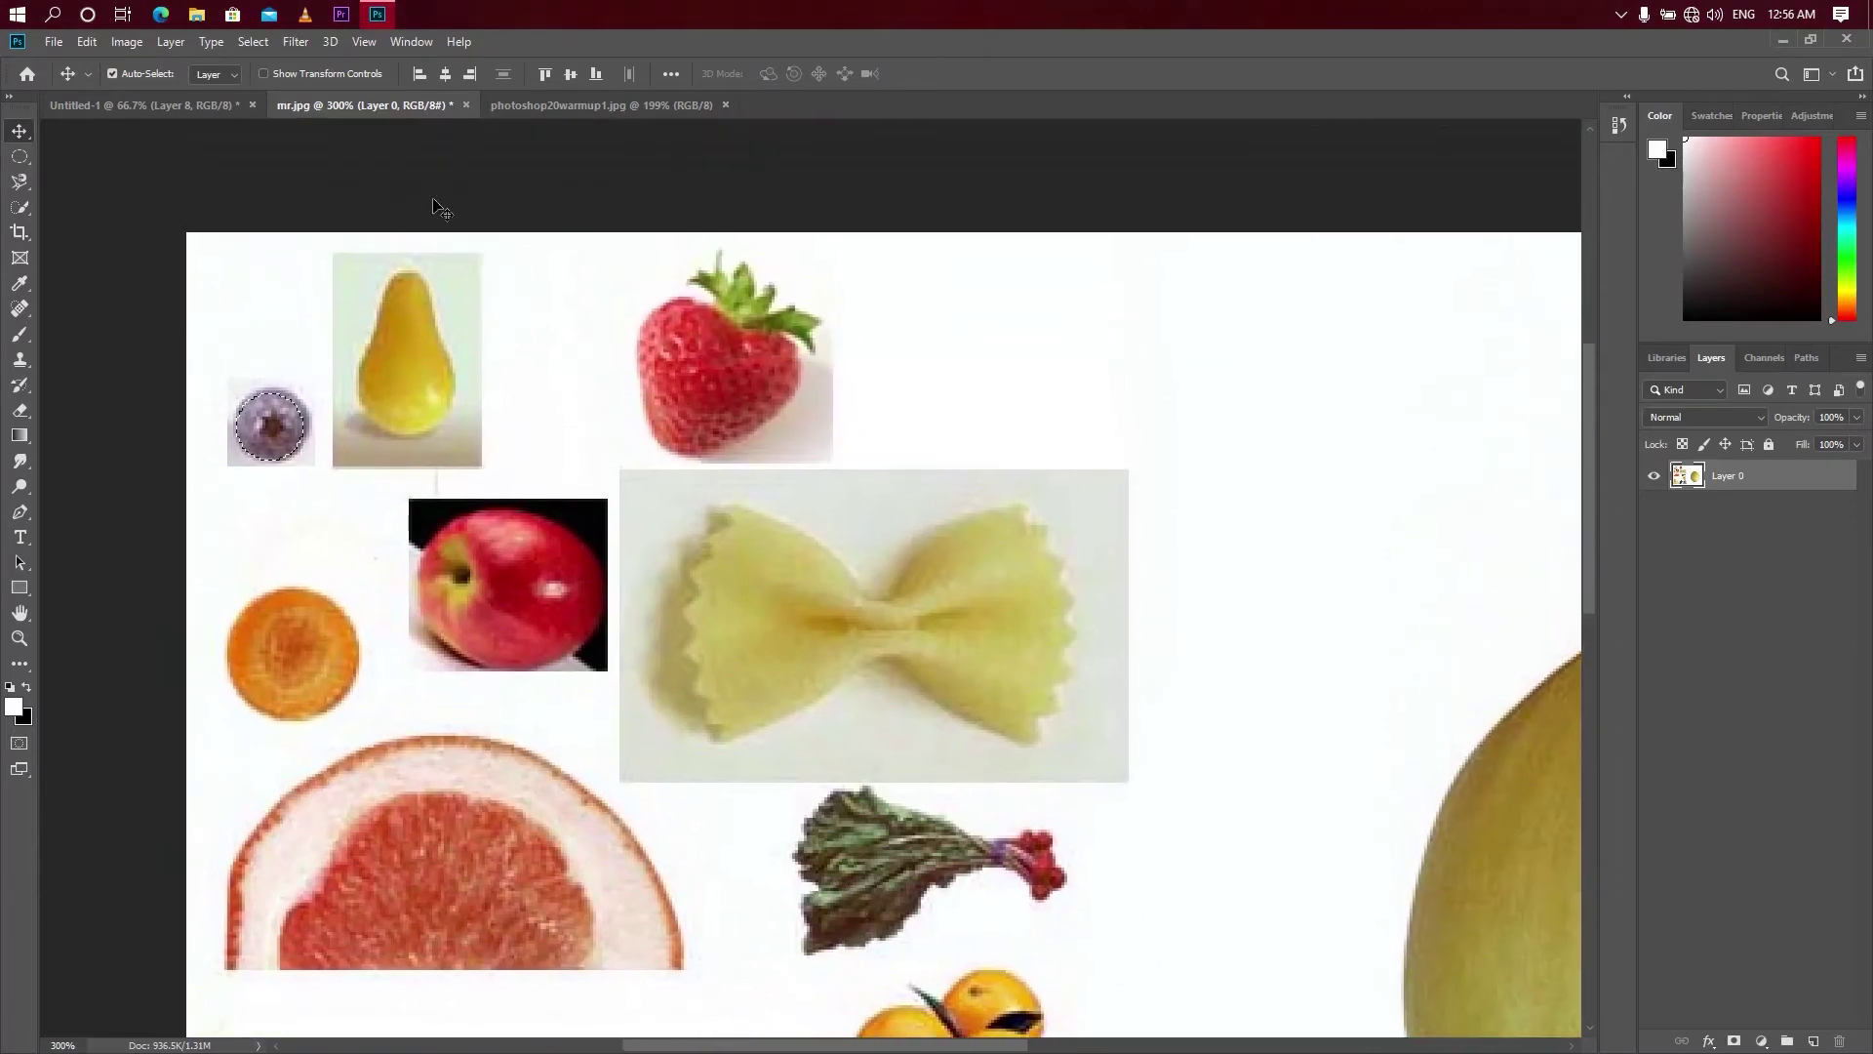
click(465, 105)
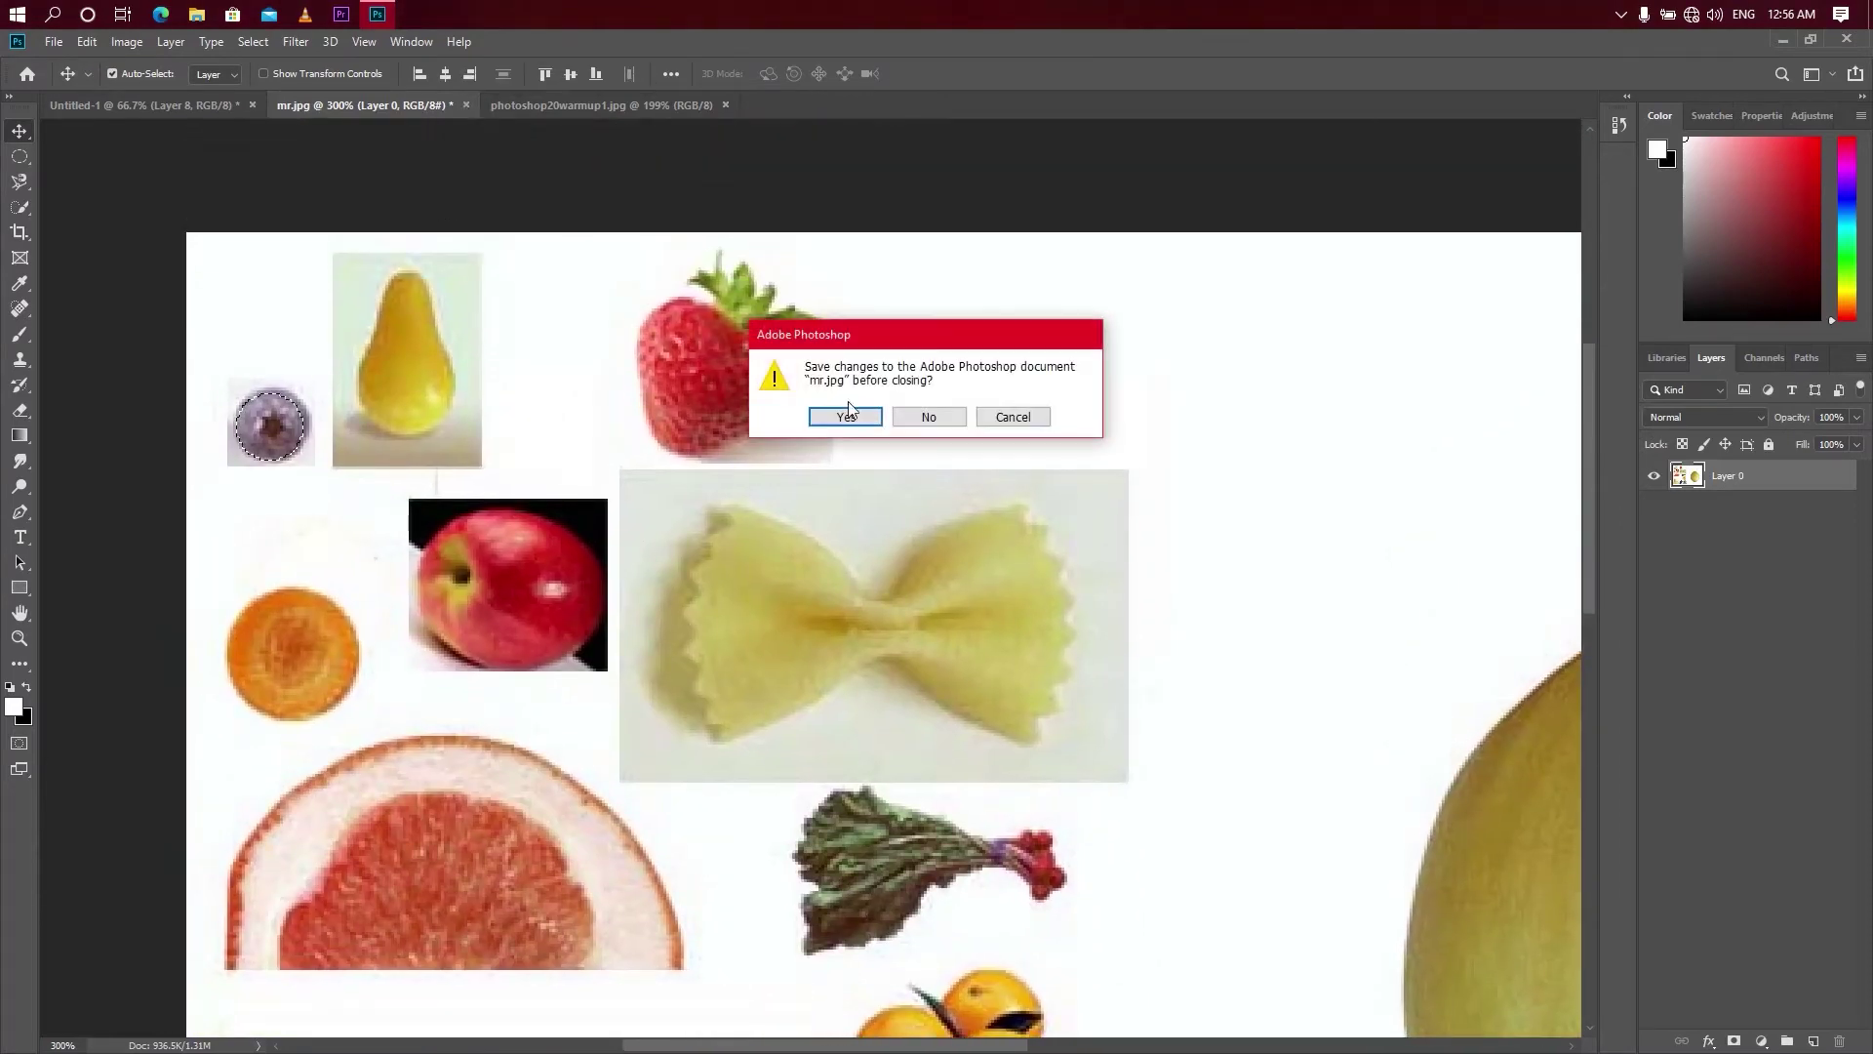
click(927, 417)
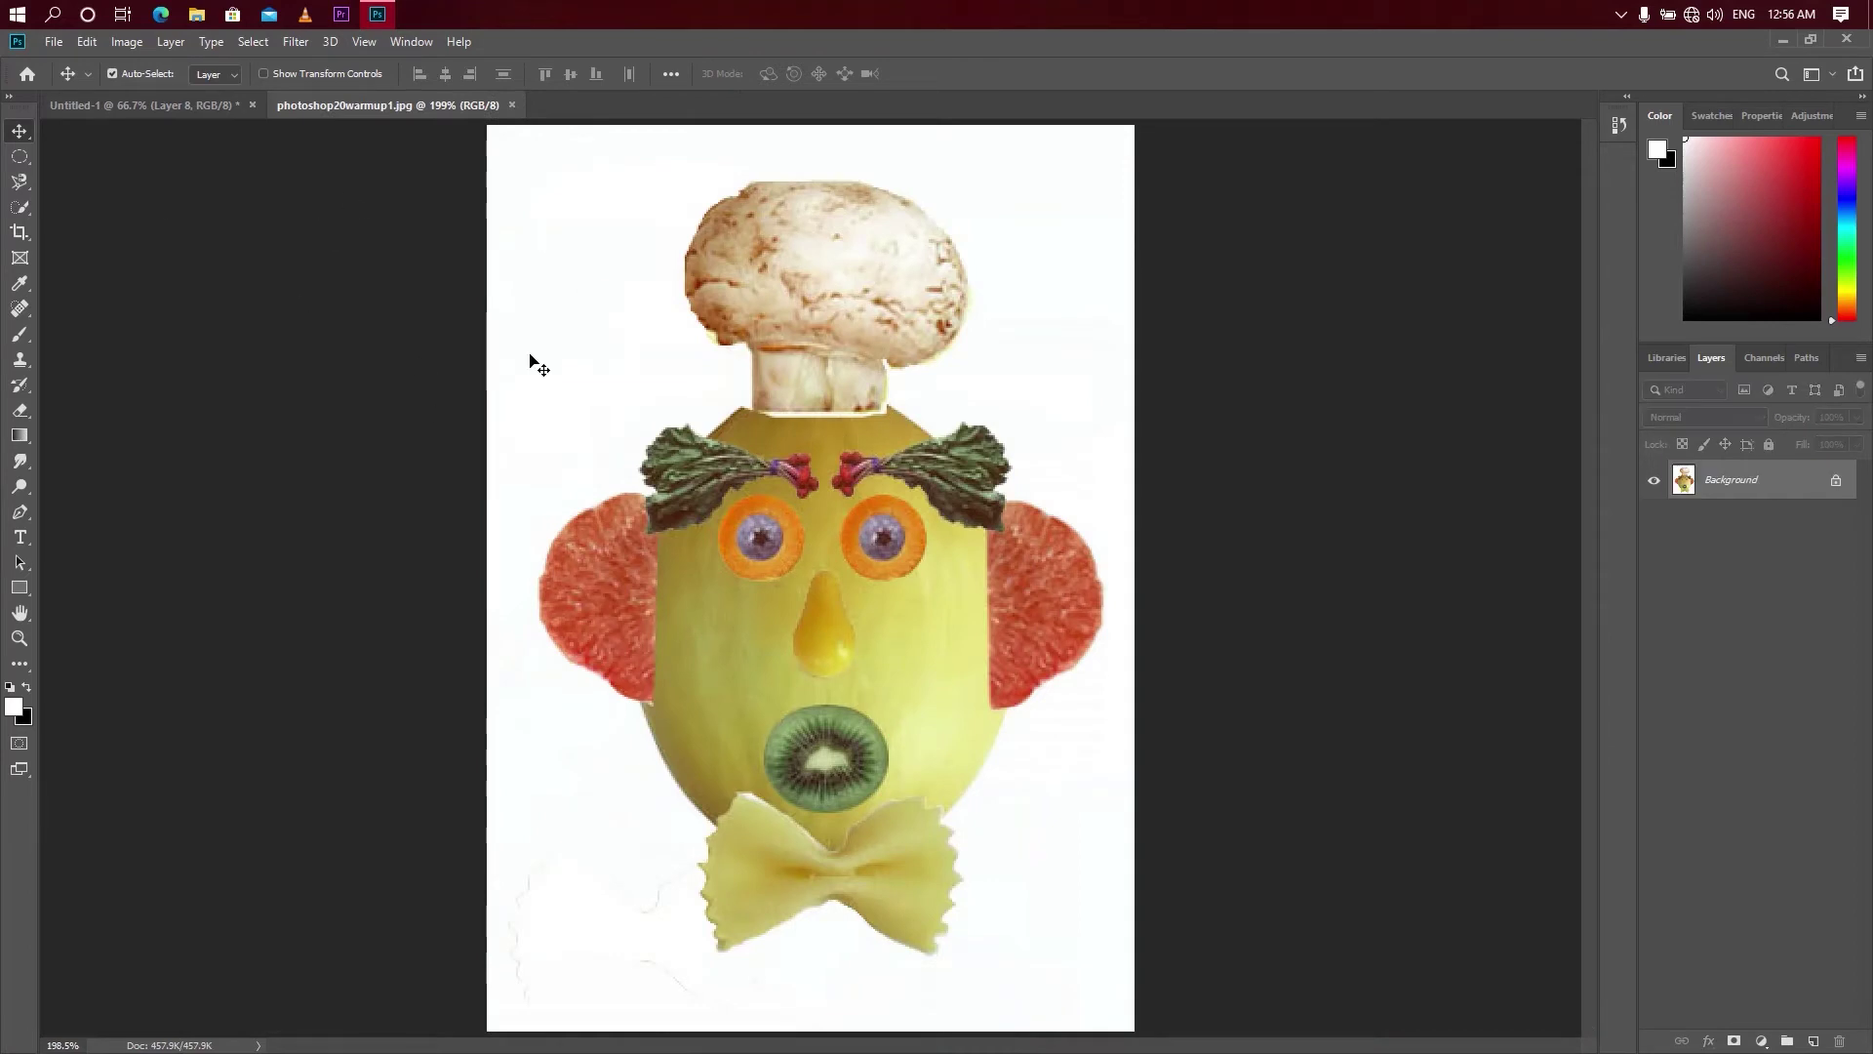
click(203, 107)
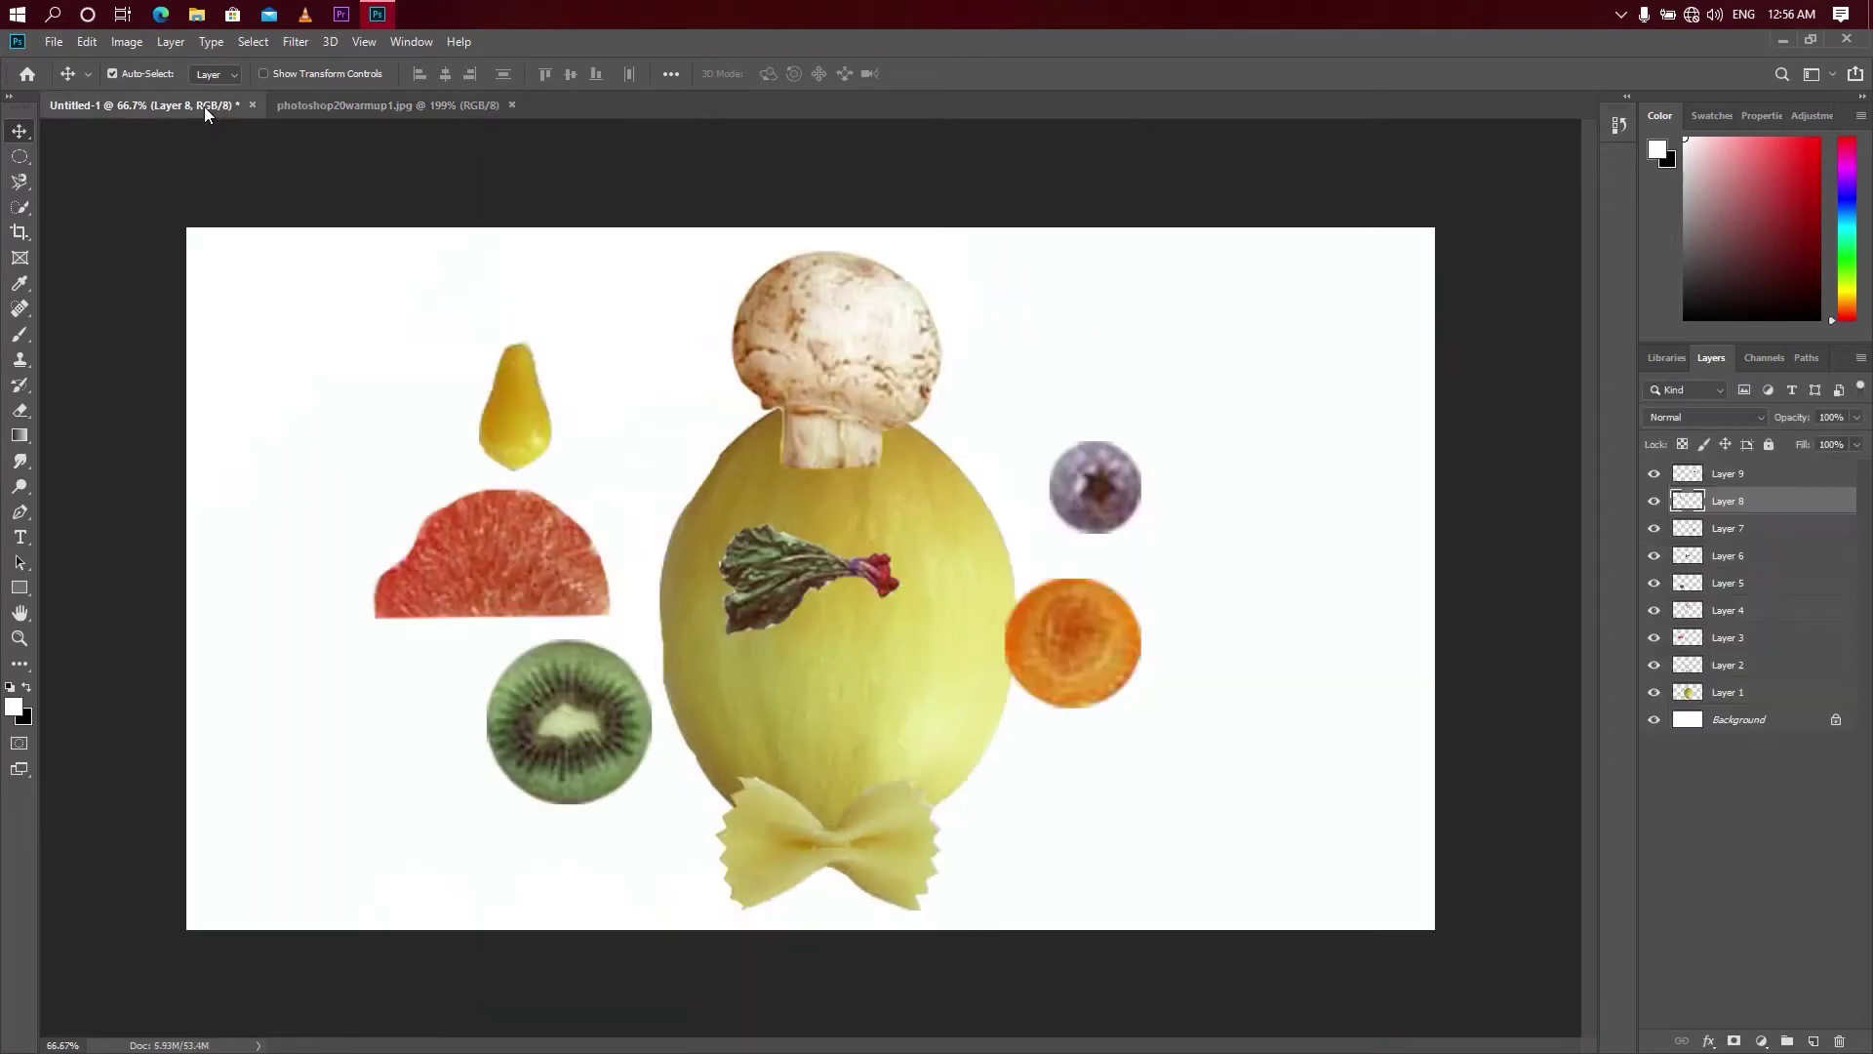
click(351, 104)
click(107, 105)
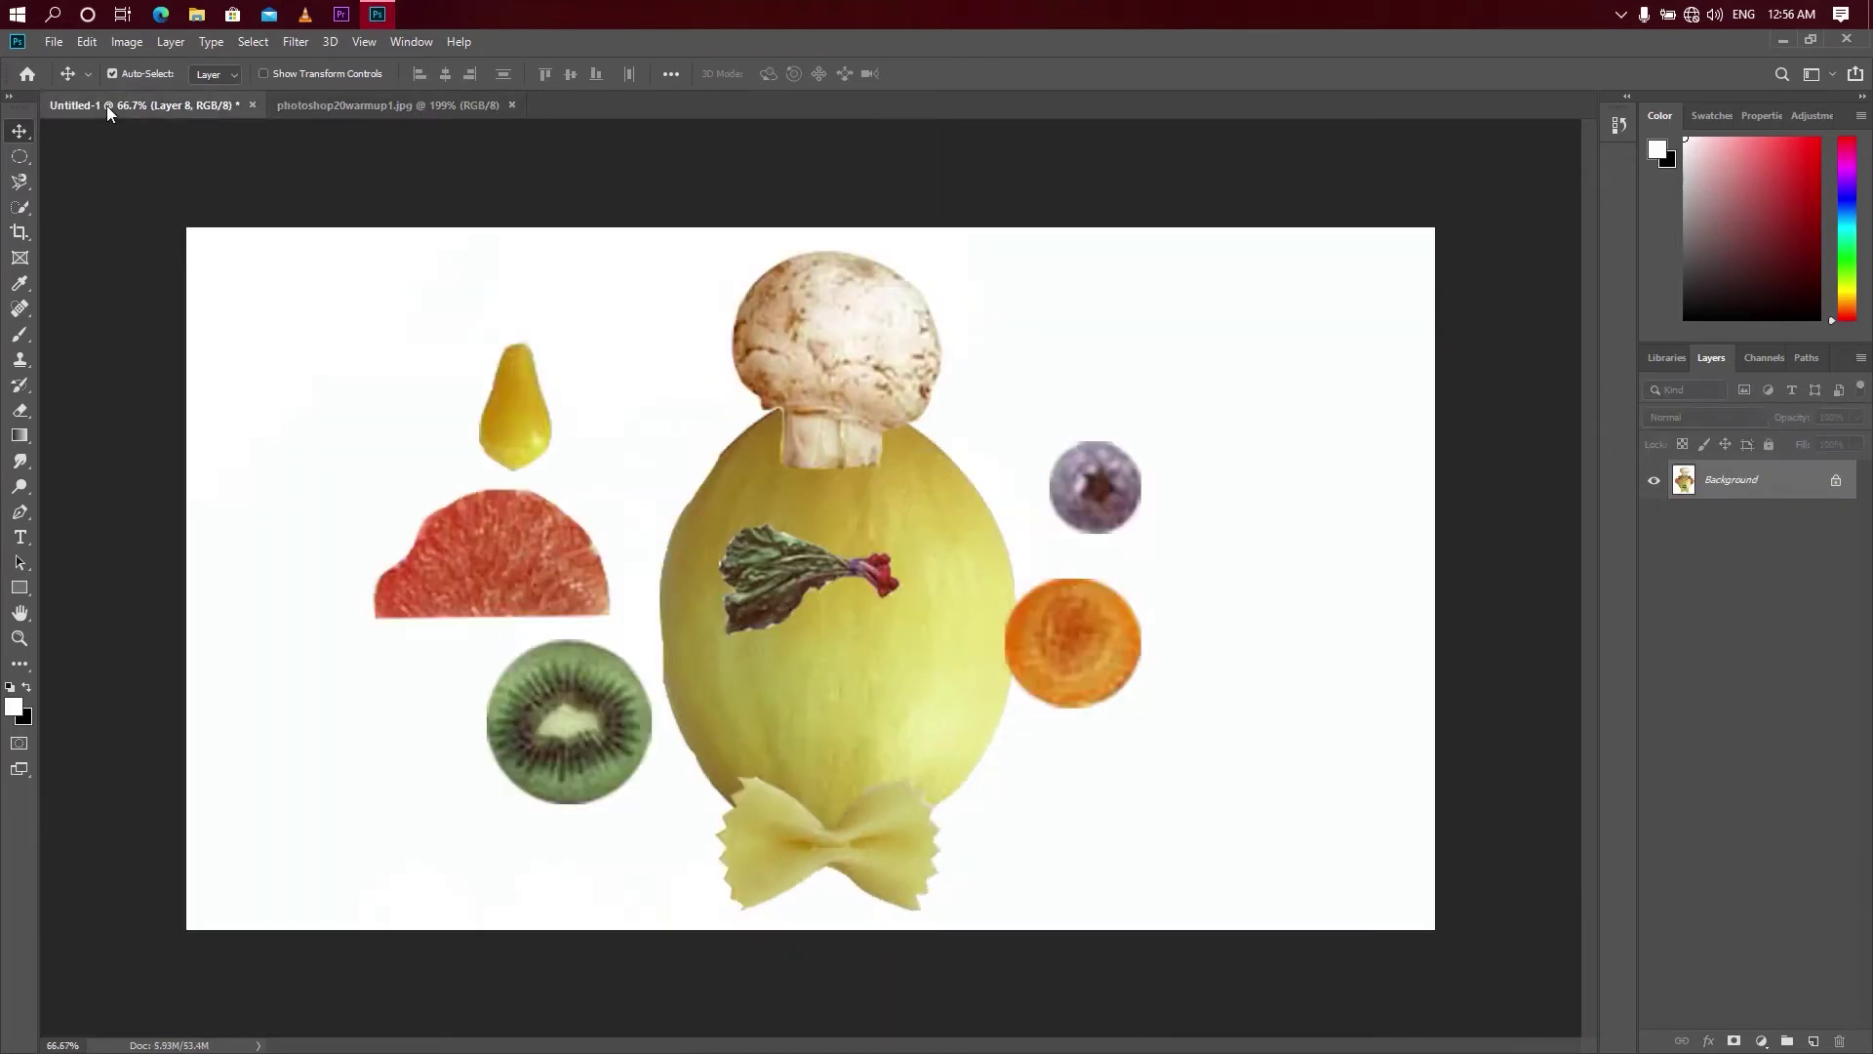
click(364, 110)
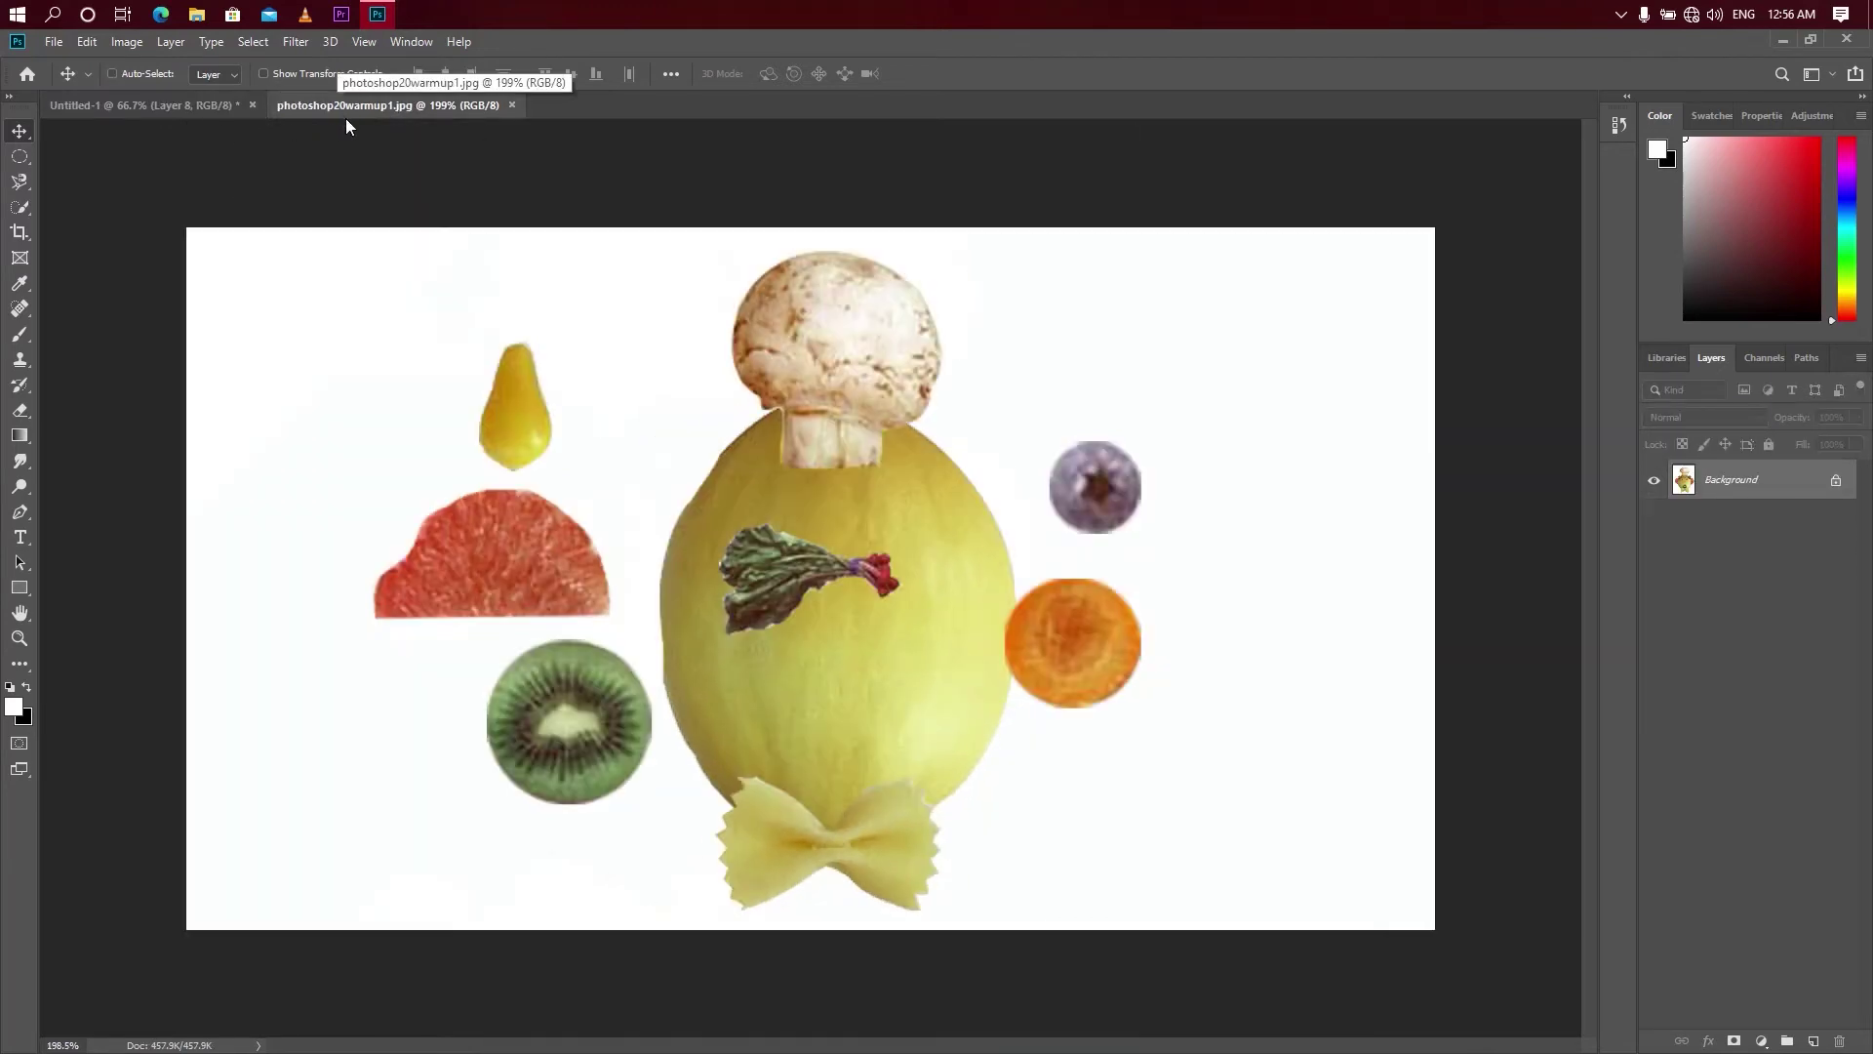
key(ctrl+Tab)
key(ctrl+Tab)
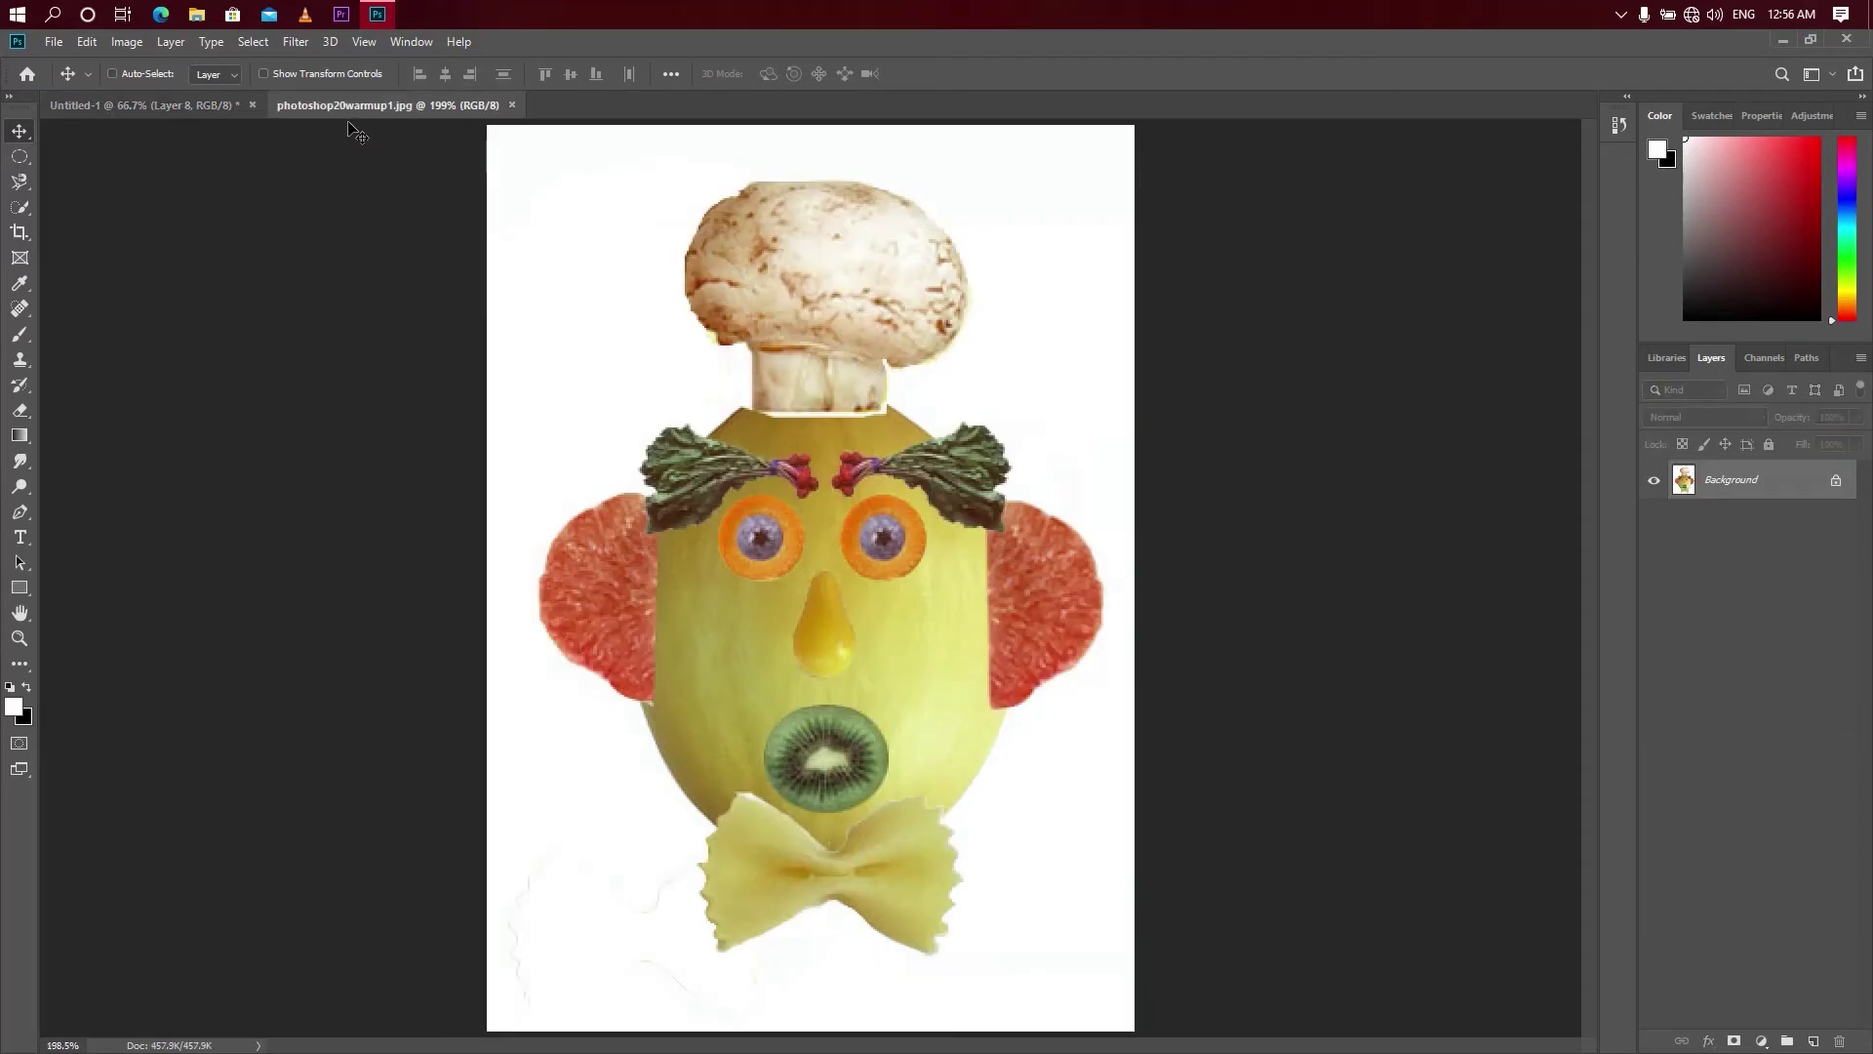
key(ctrl+Tab)
key(ctrl+Tab)
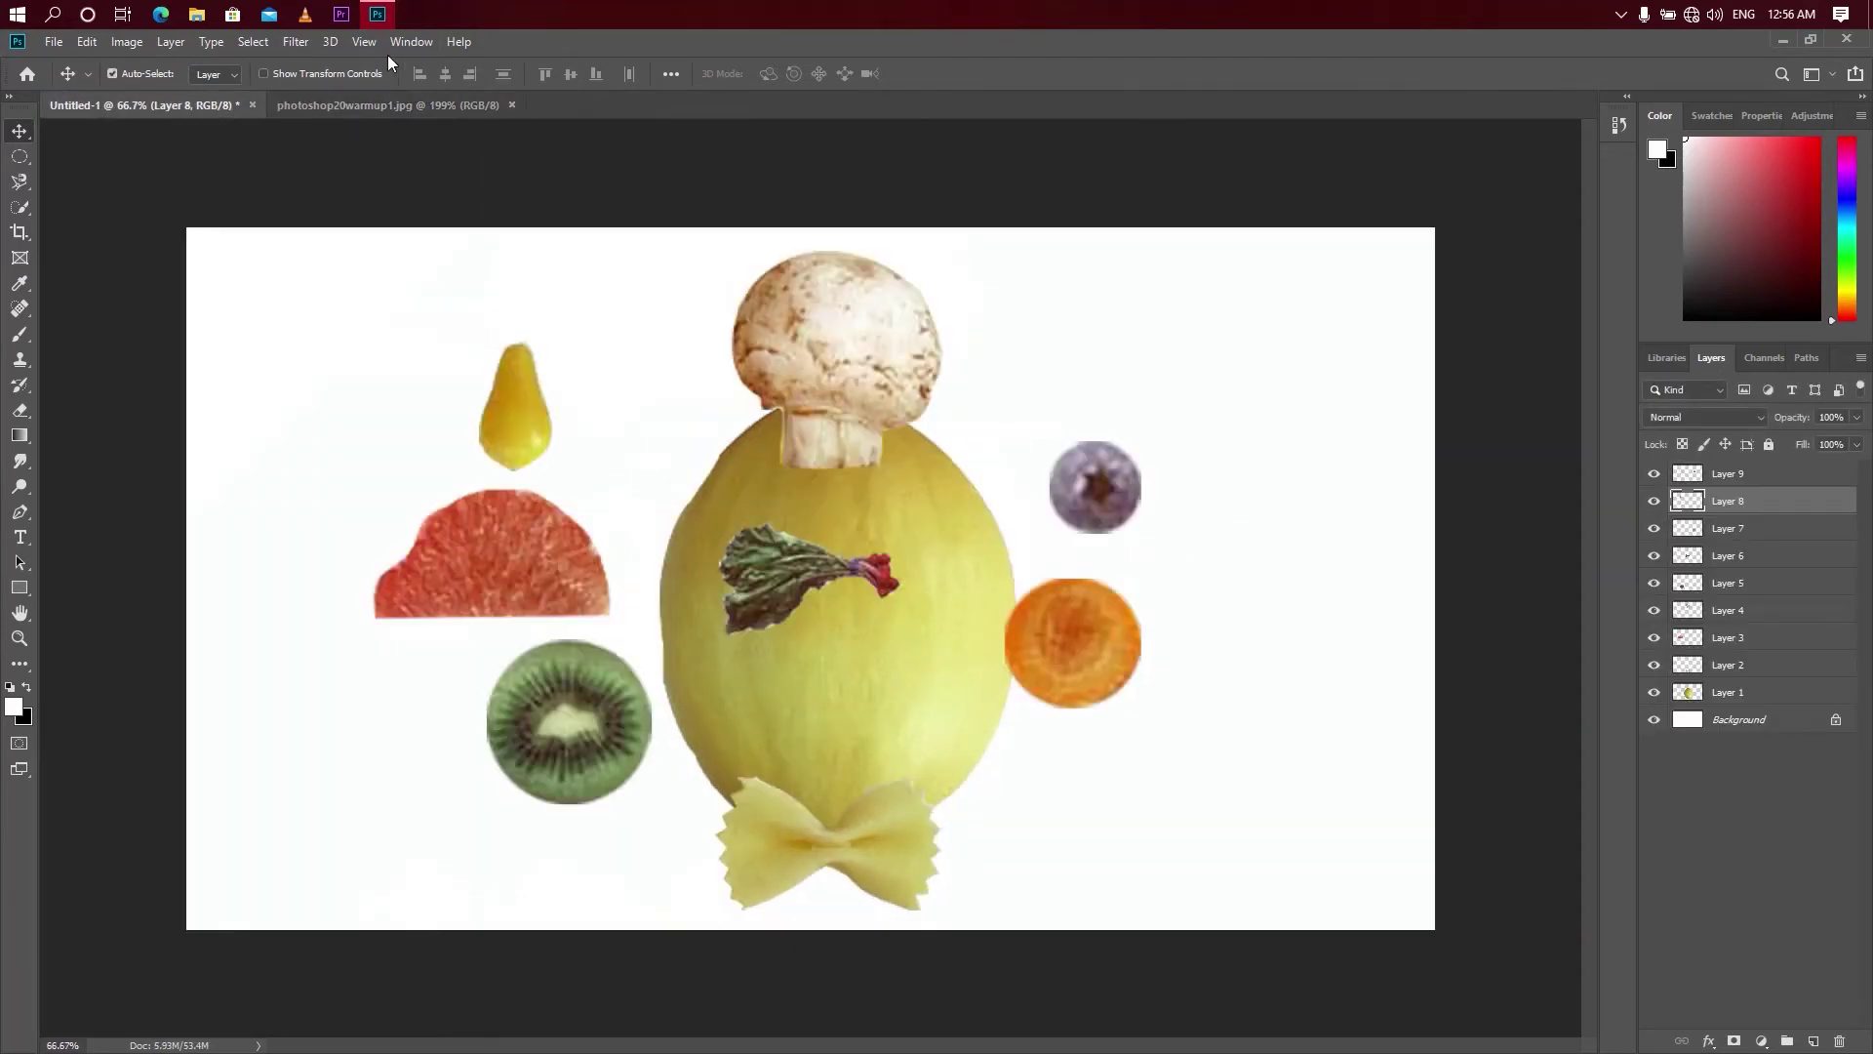
- Arrange the collage and reference 2-up vertical, with the reference shown at 100%
click(396, 42)
mouse_move(439, 65)
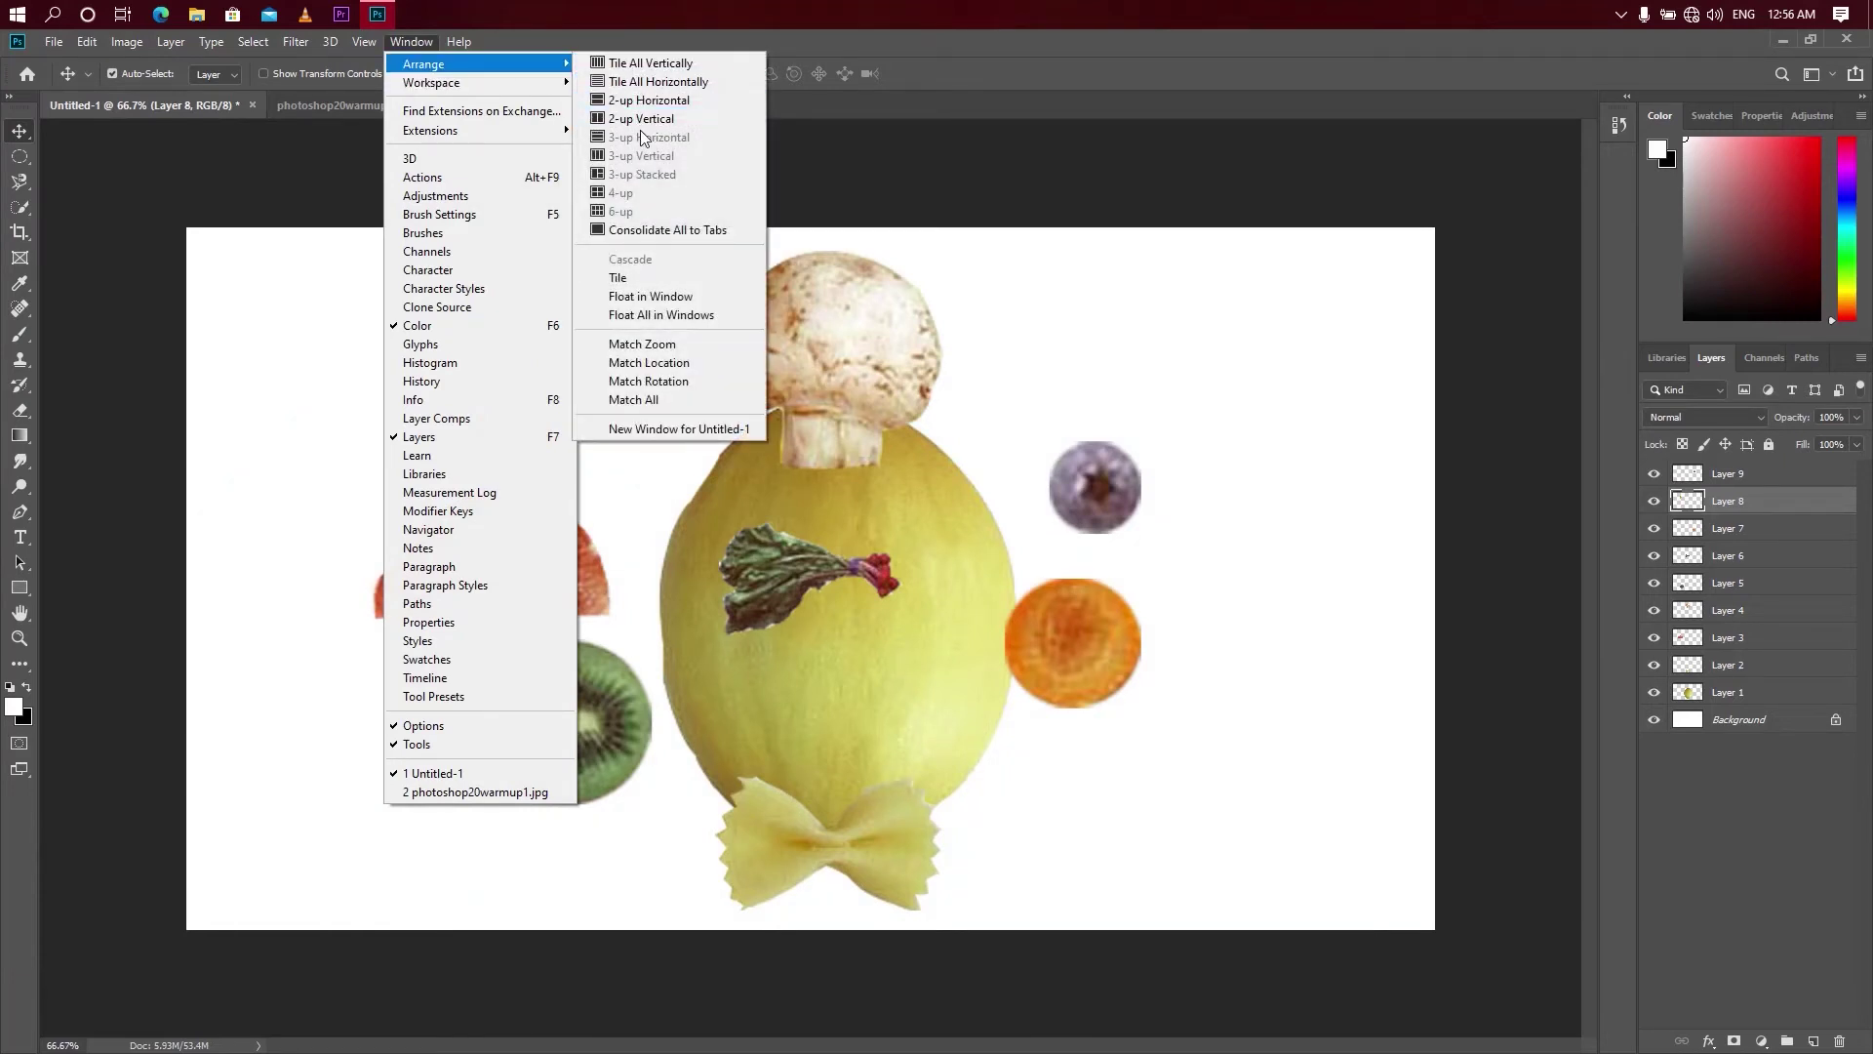
click(650, 120)
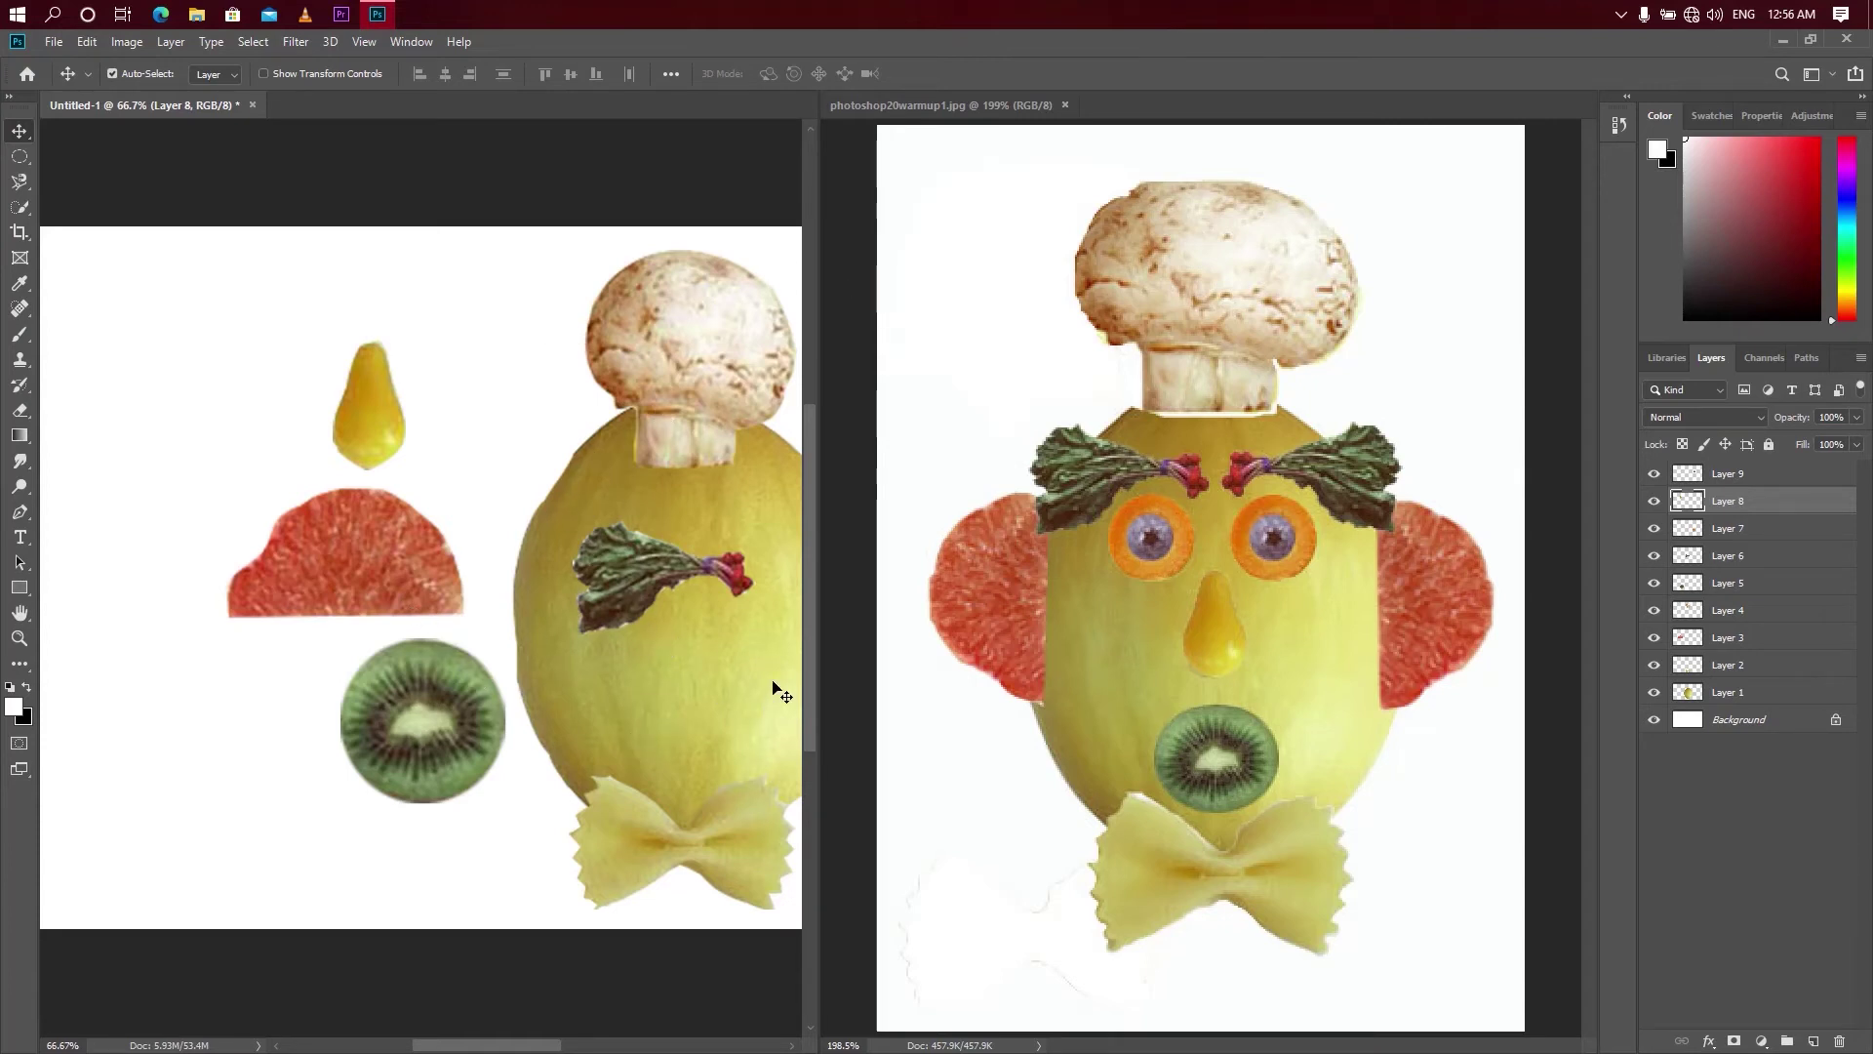
click(1056, 565)
key(ctrl+1)
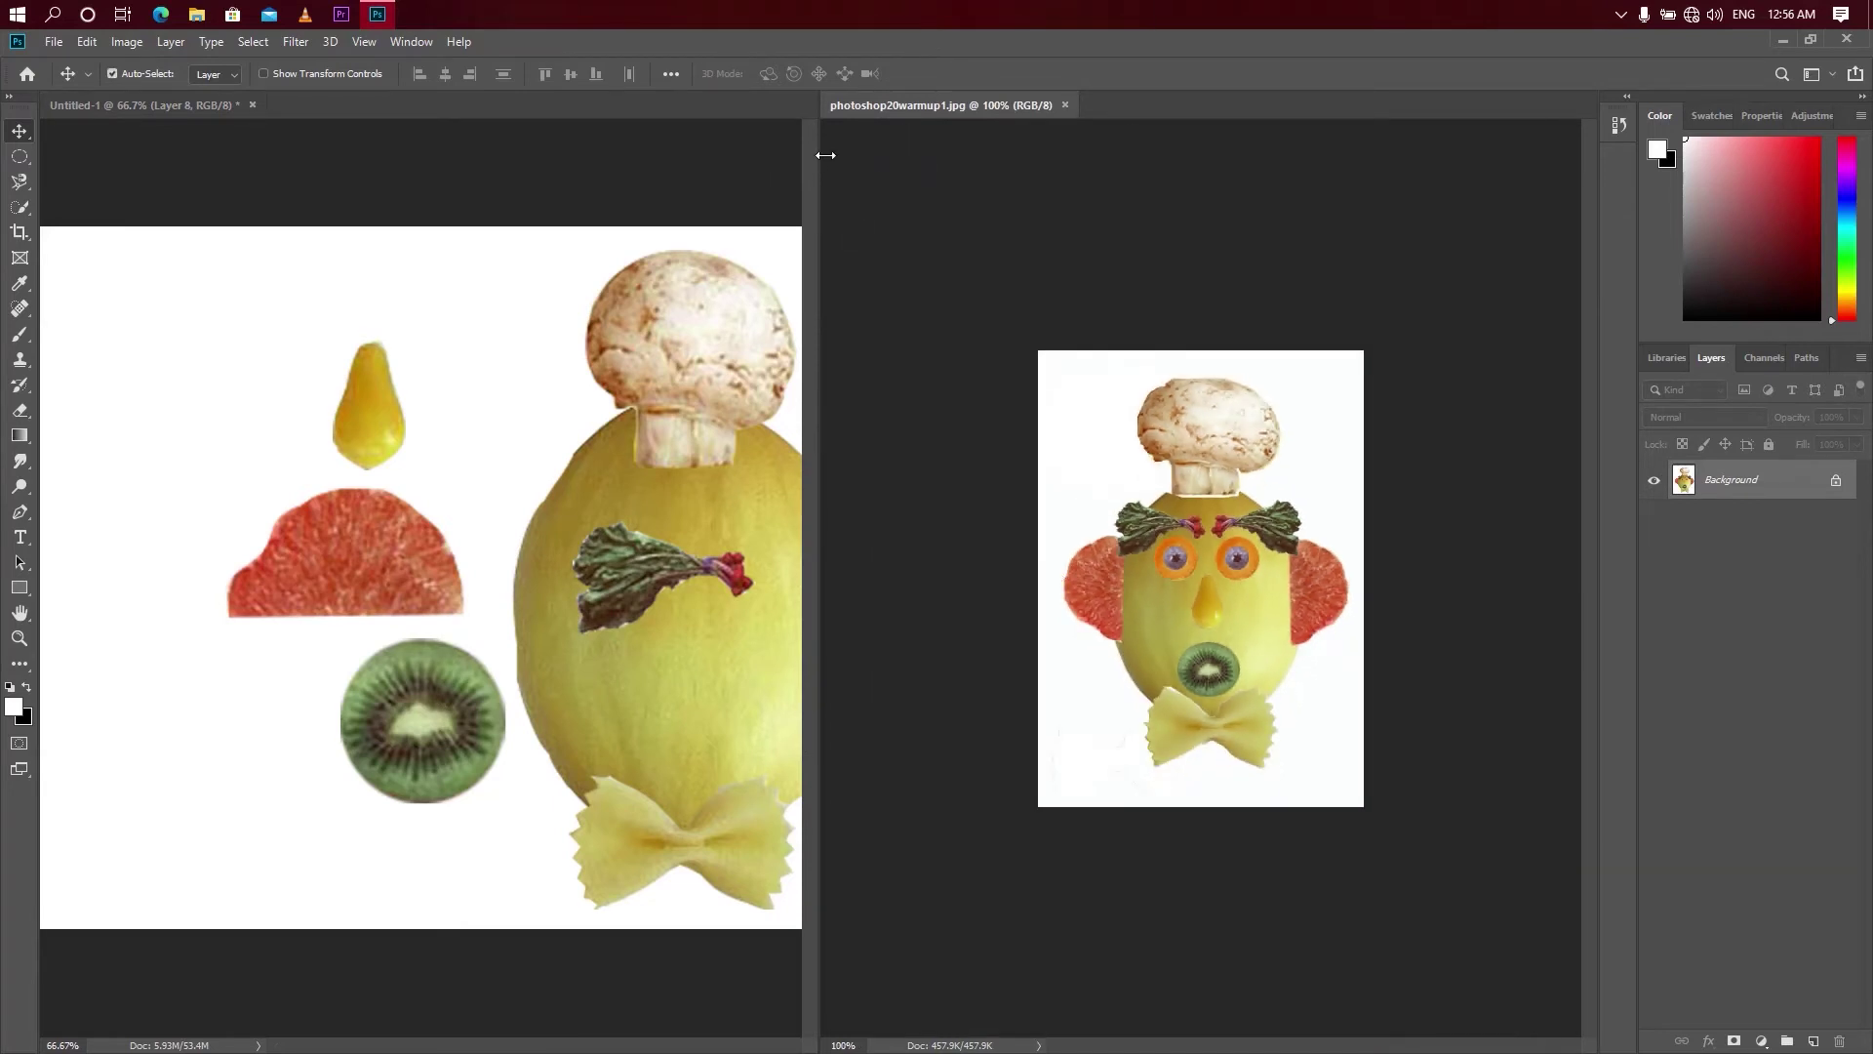
- Widen the collage pane, zoom the collage to 50%, and clear the layer selection
drag(819, 161, 914, 177)
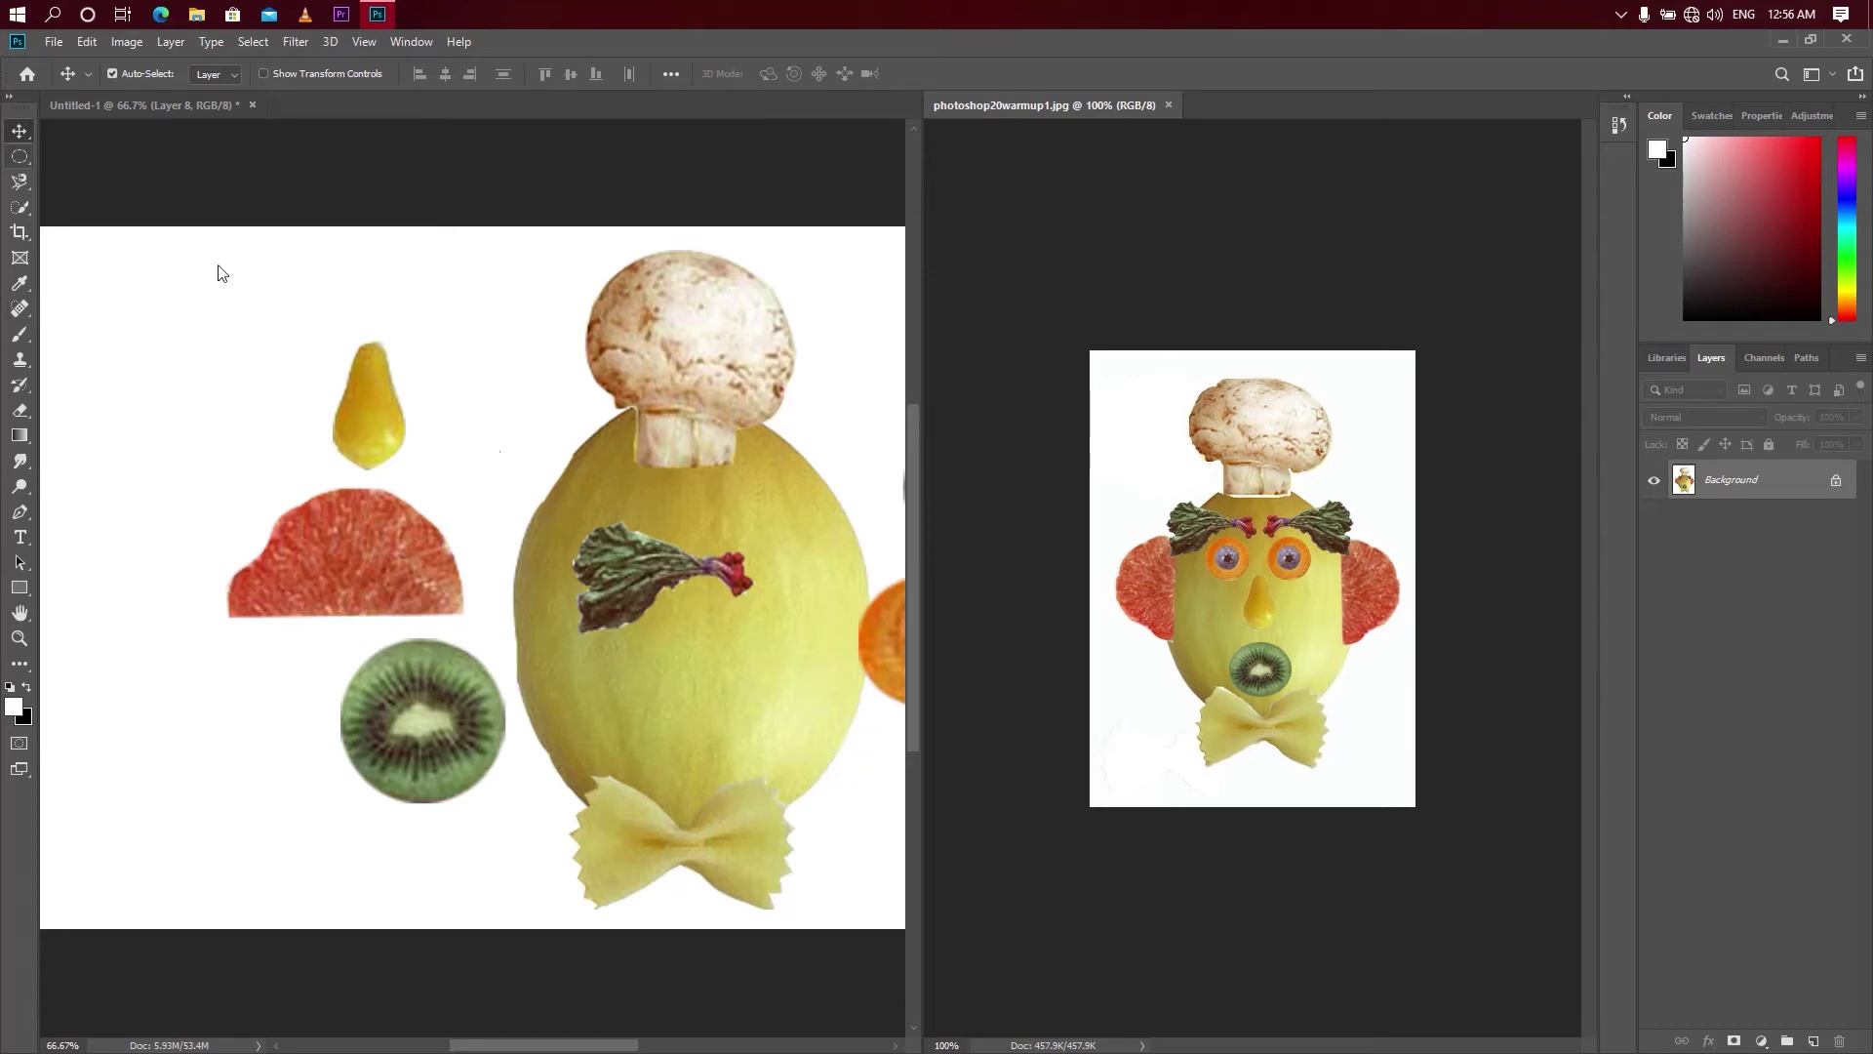
click(658, 576)
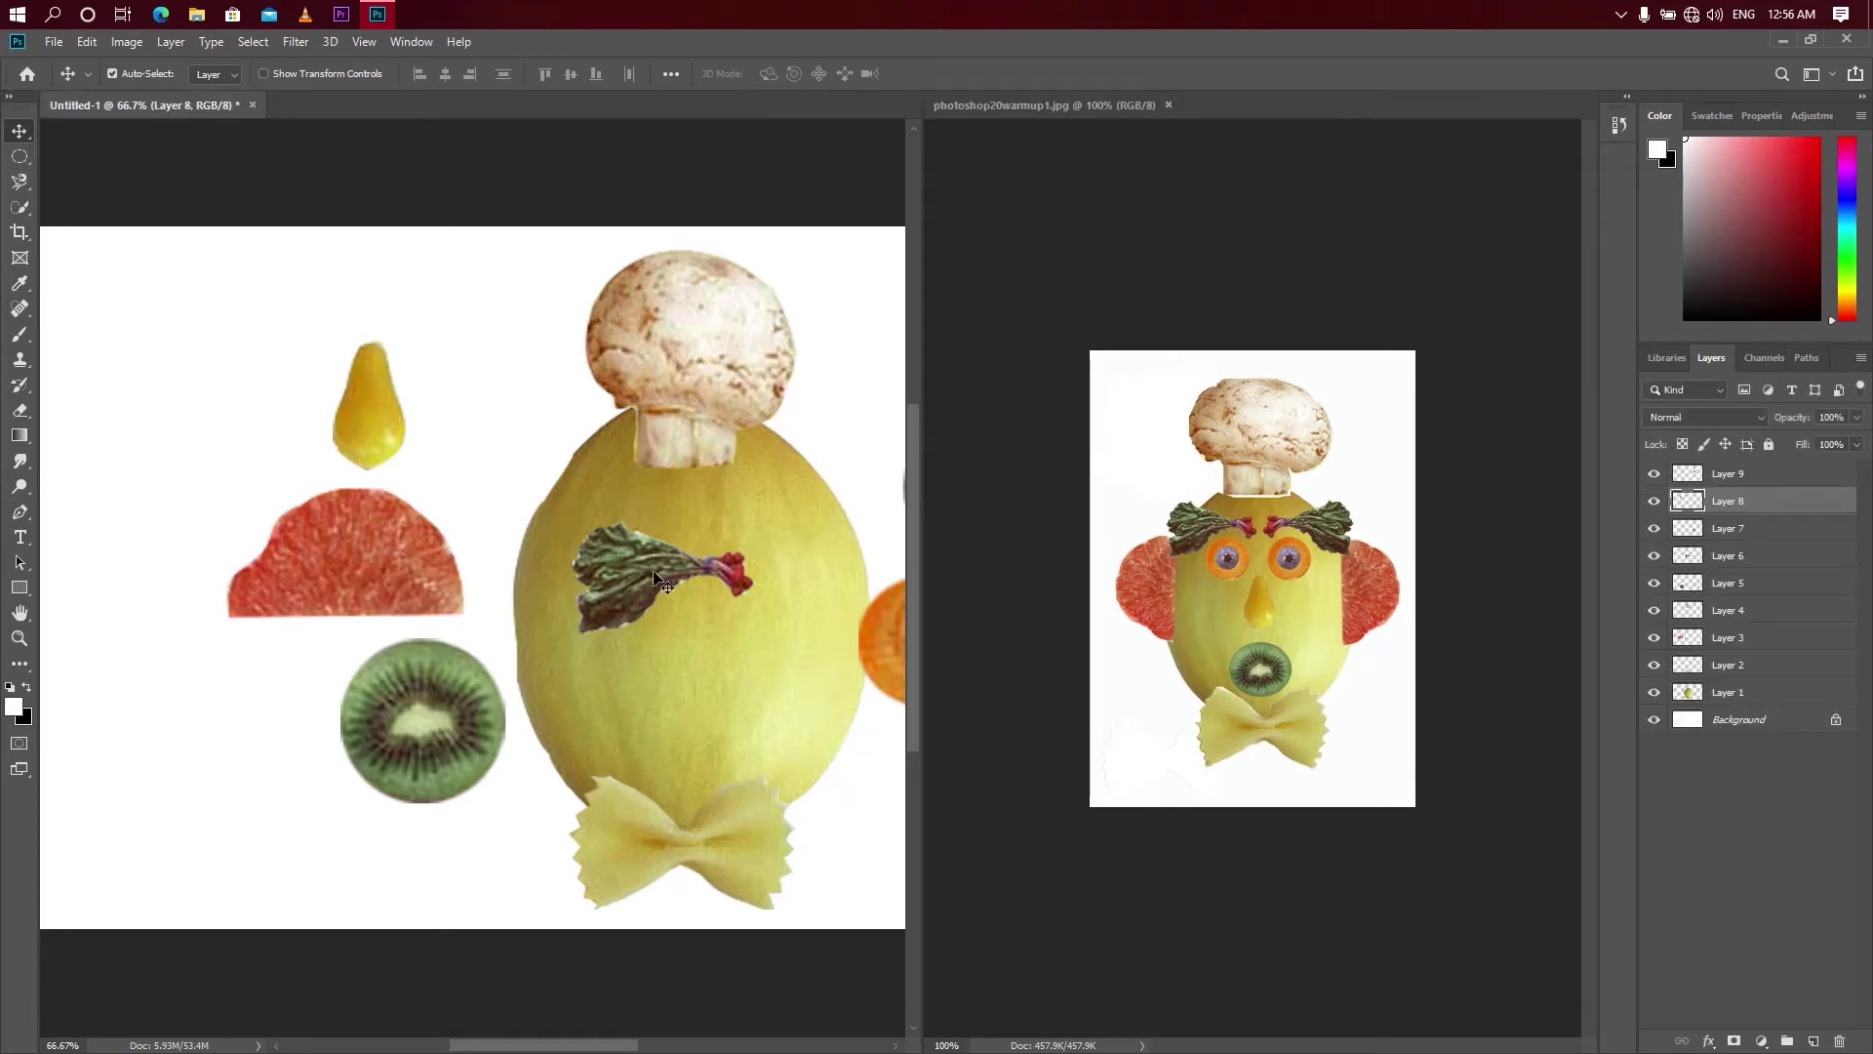
scroll(497, 585, up, 1)
scroll(497, 585, down, 1)
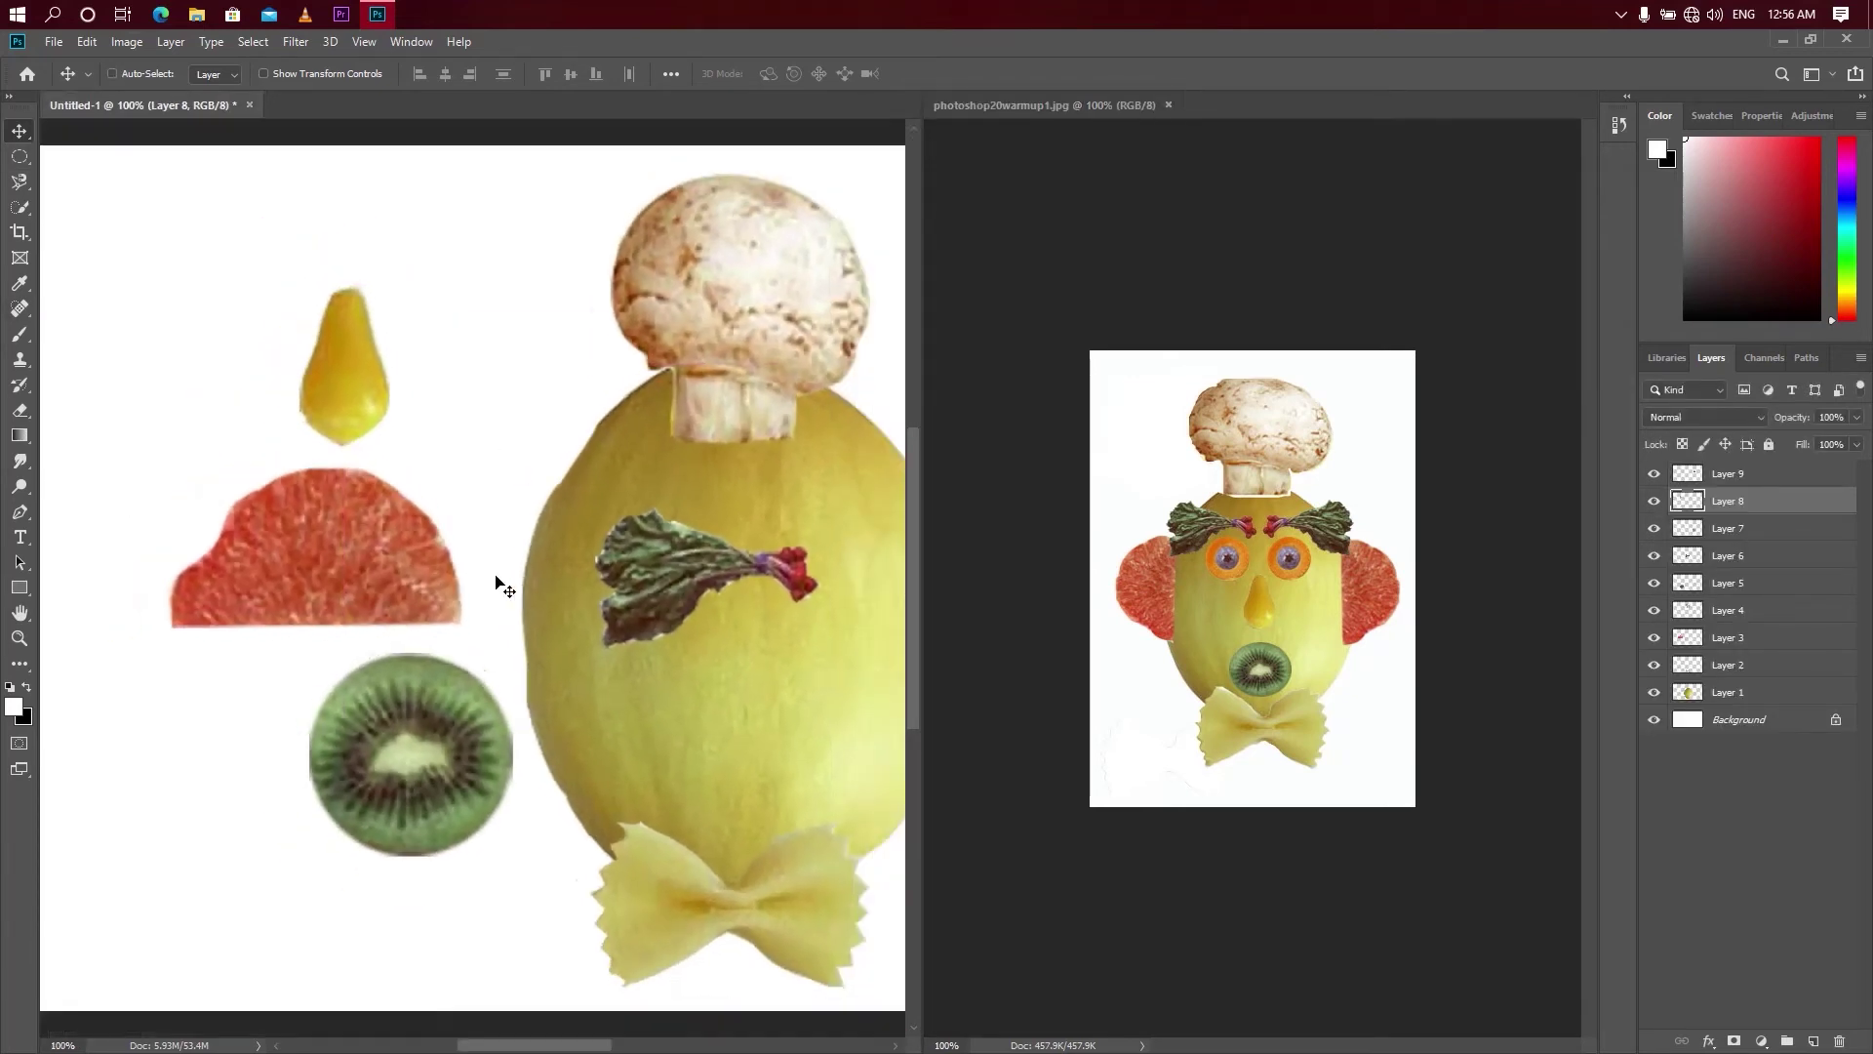
scroll(497, 586, down, 1)
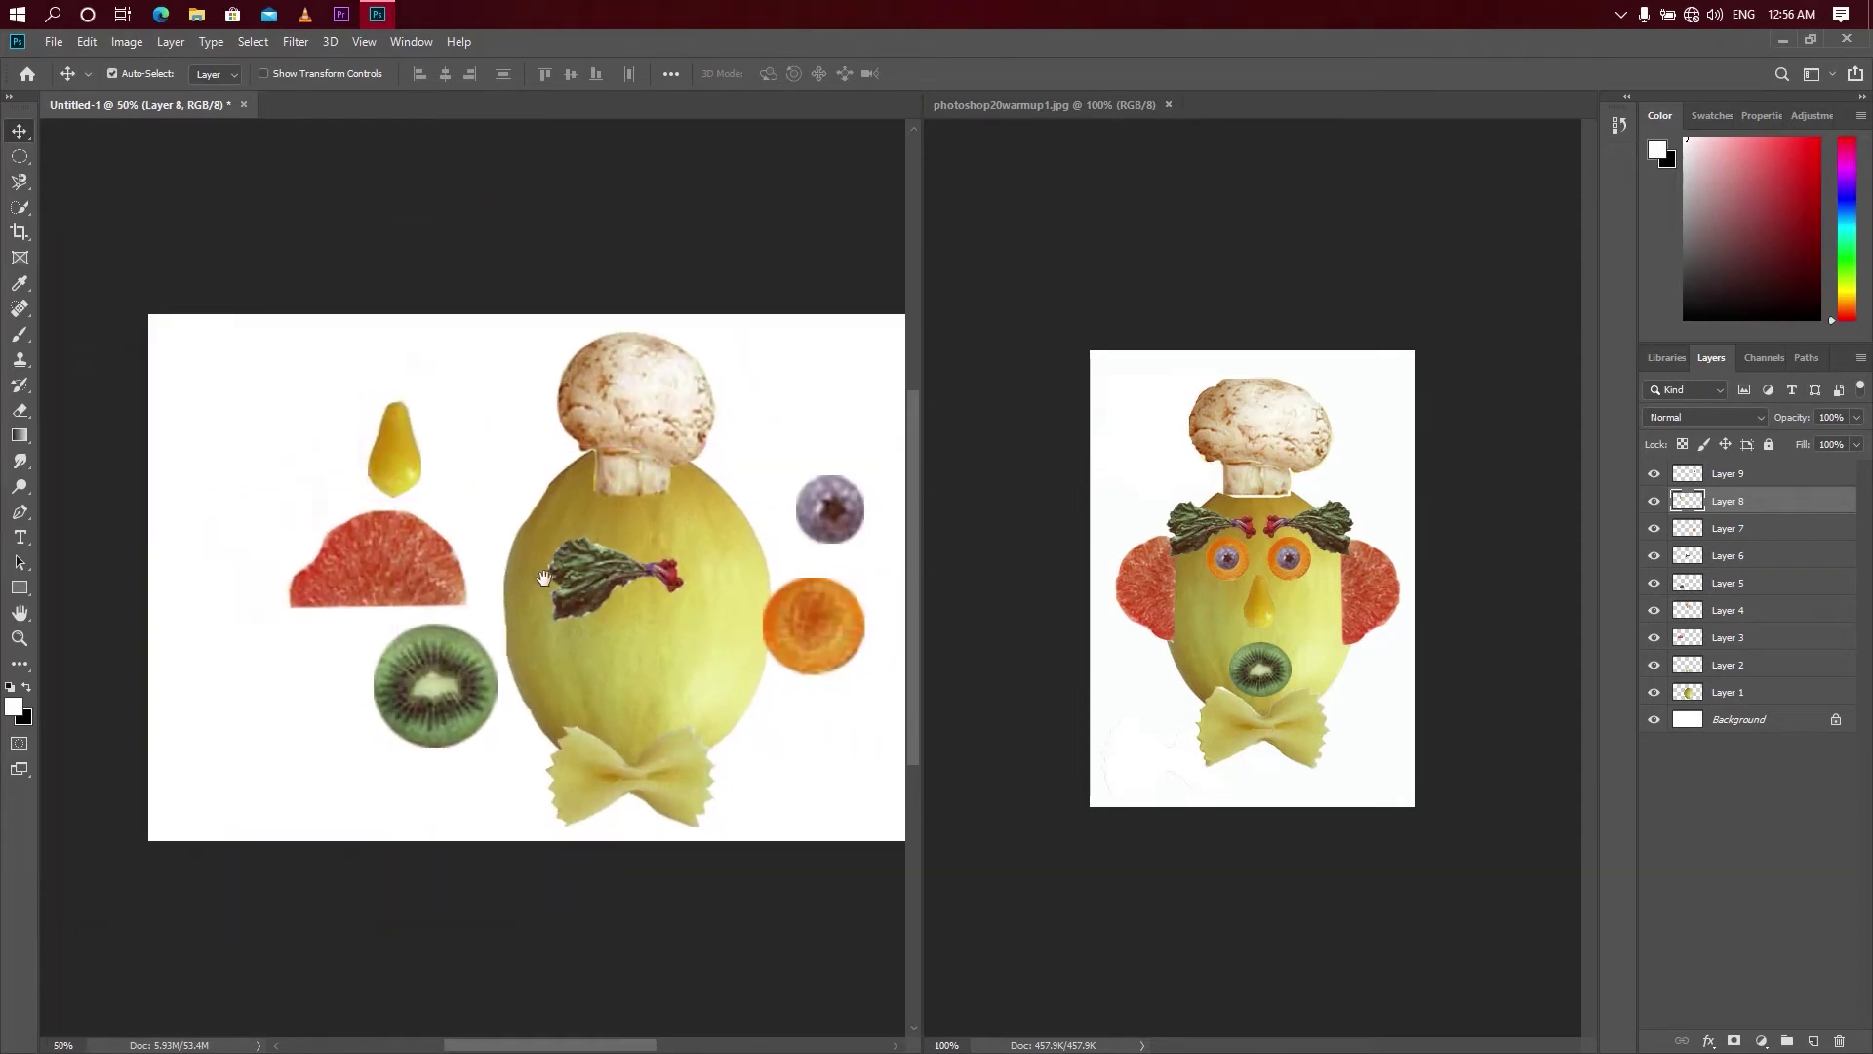
drag(543, 577, 481, 607)
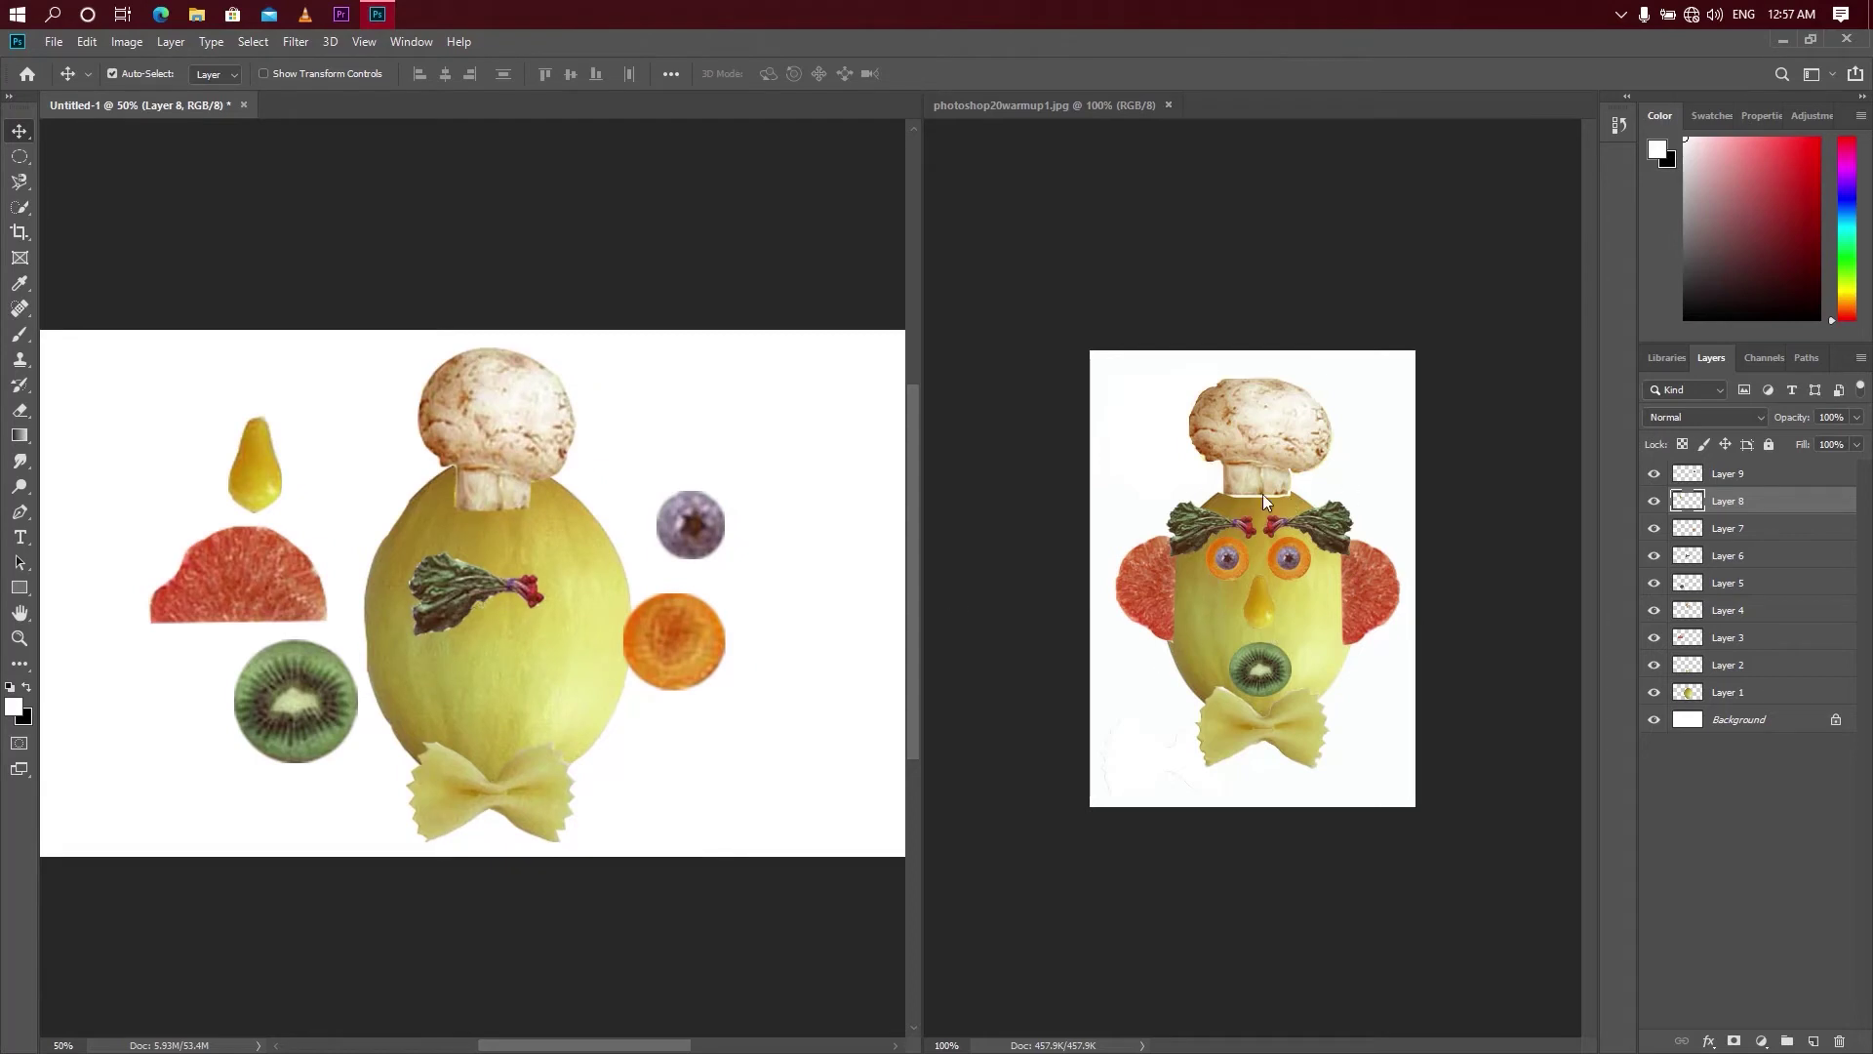
click(566, 244)
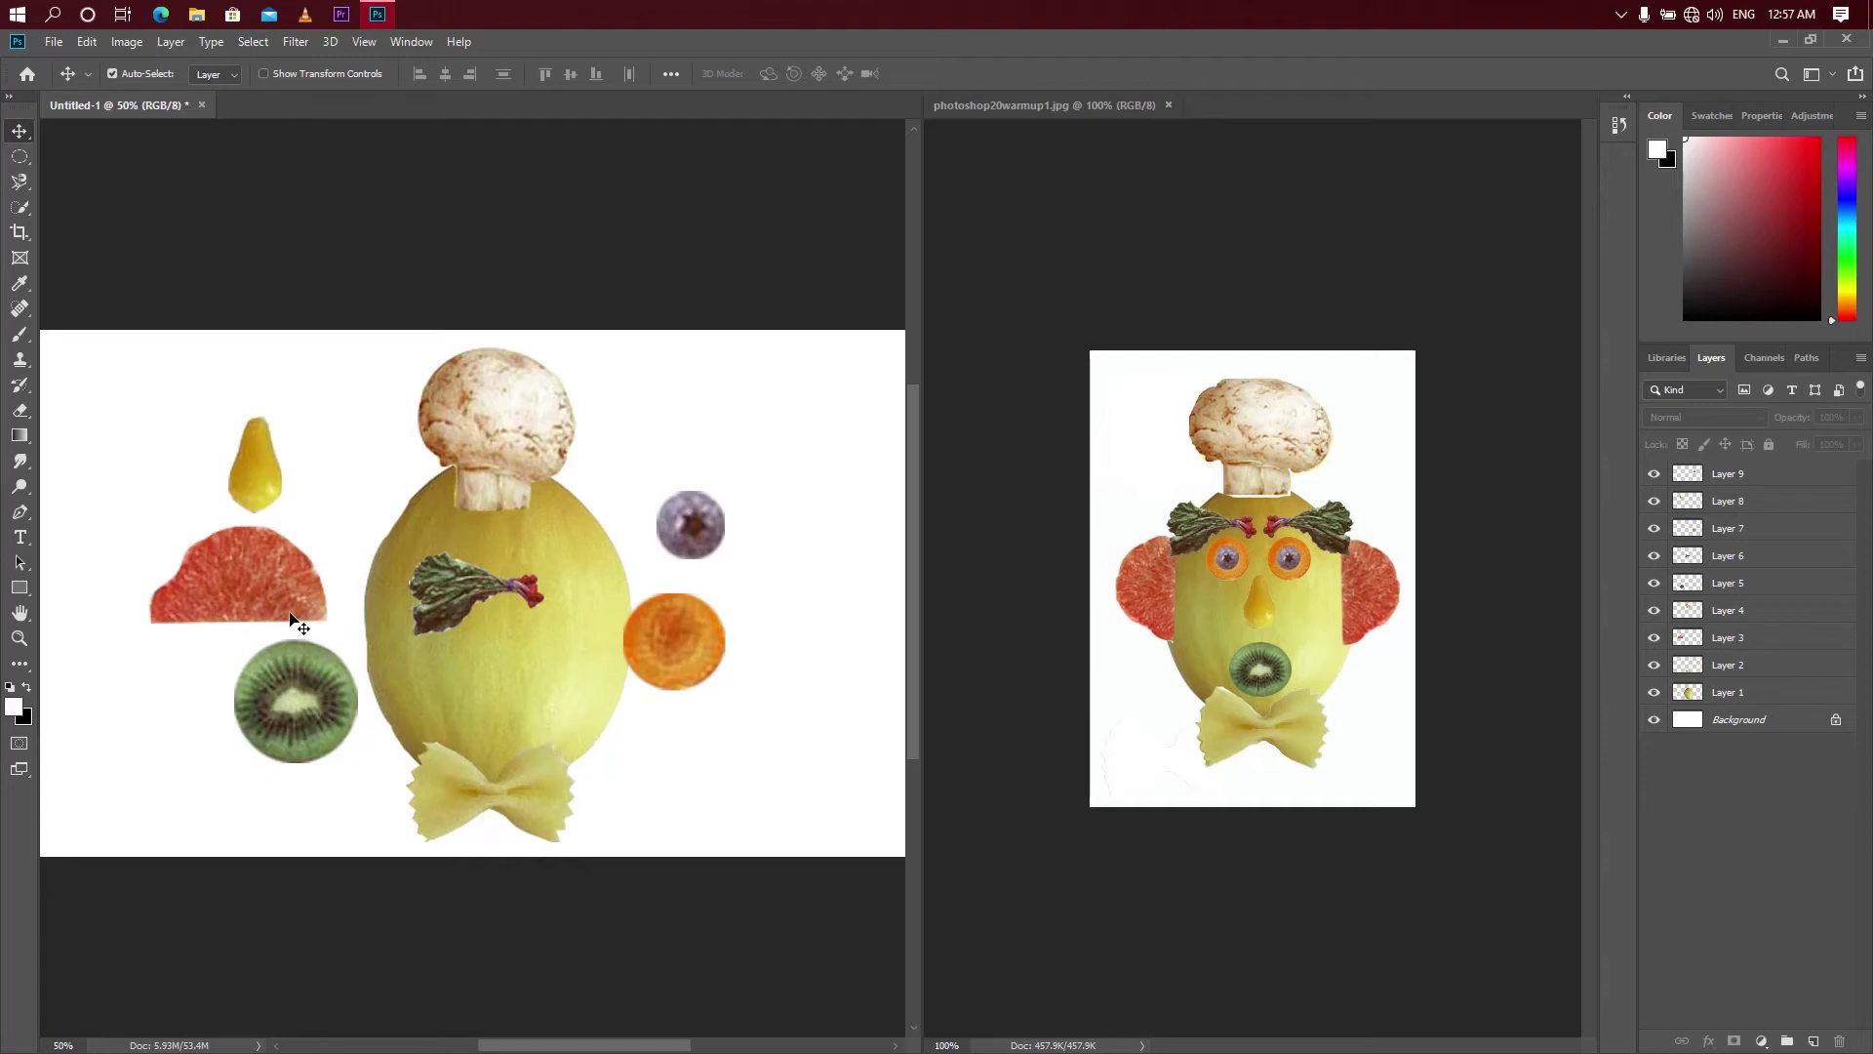
- Settle the melon behind the kiwi, lift the grapefruit under the pear, and put the leaf on the carrot
drag(500, 680, 456, 670)
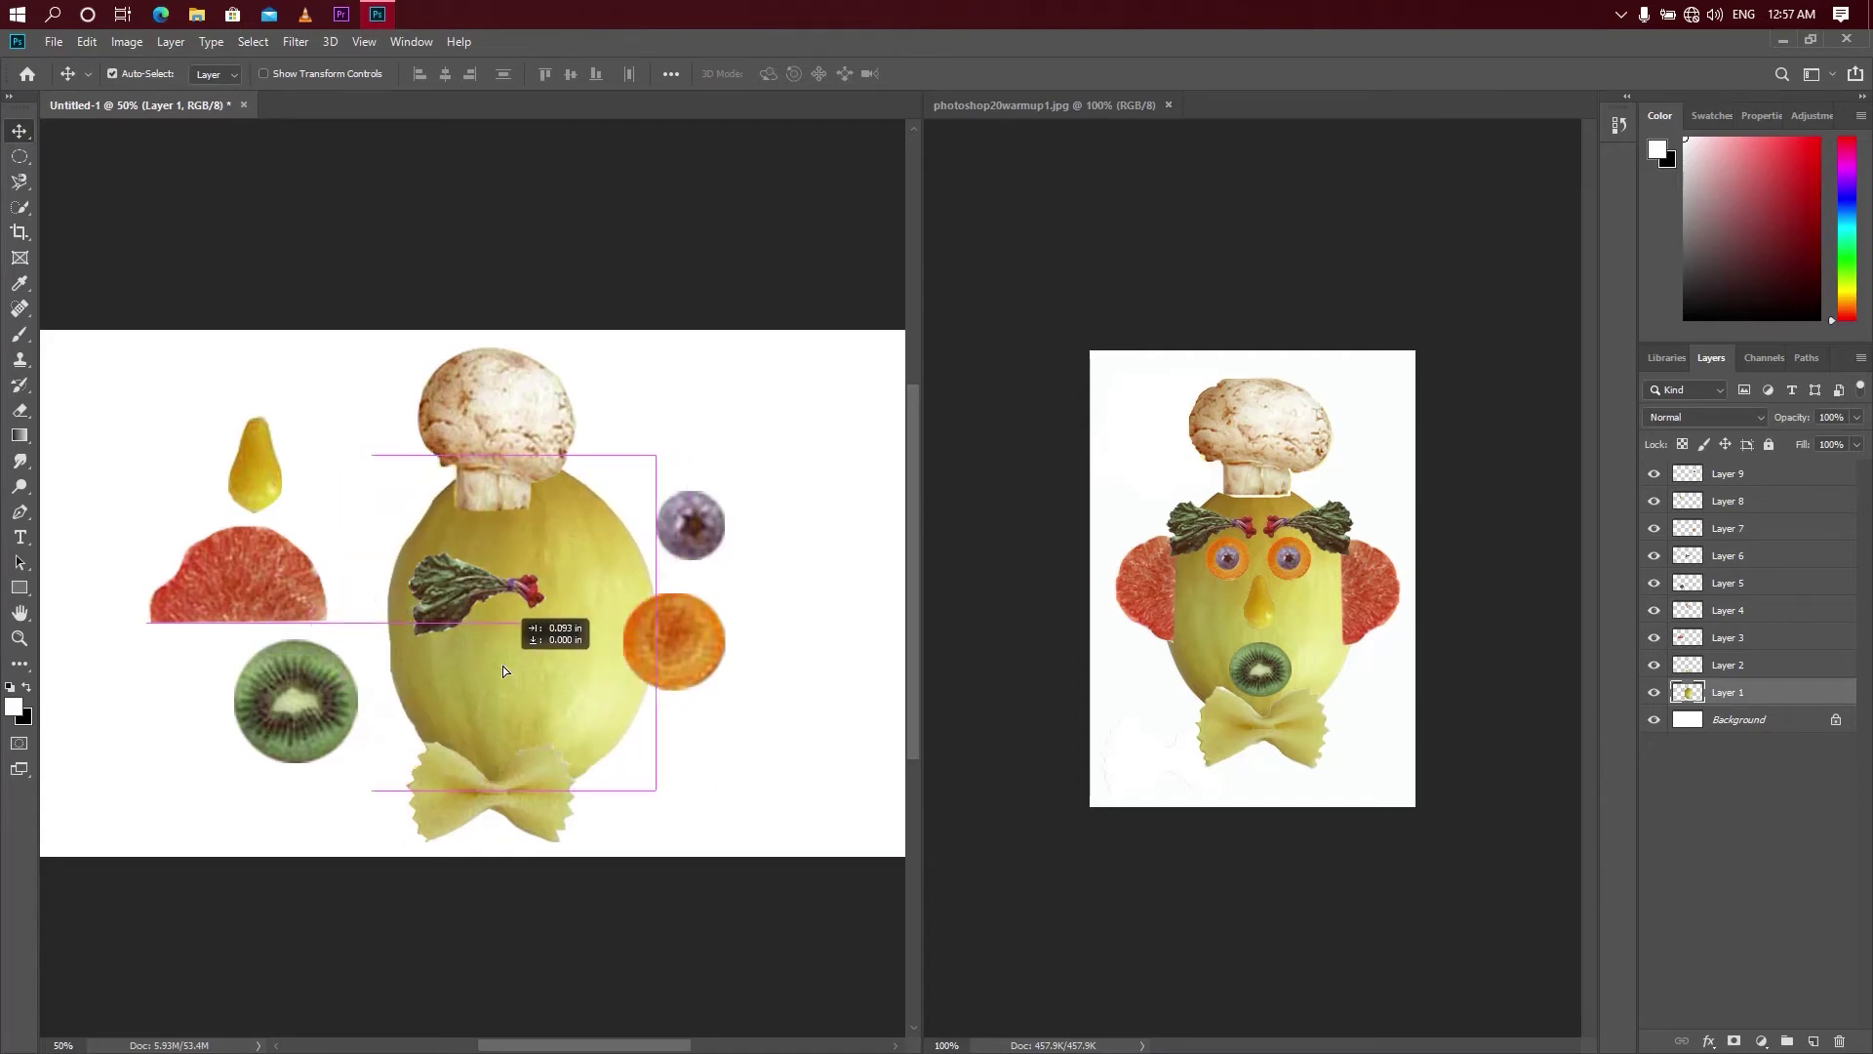
mouse_move(456, 670)
mouse_down()
mouse_move(251, 612)
mouse_move(295, 681)
mouse_move(290, 607)
mouse_move(267, 651)
mouse_up()
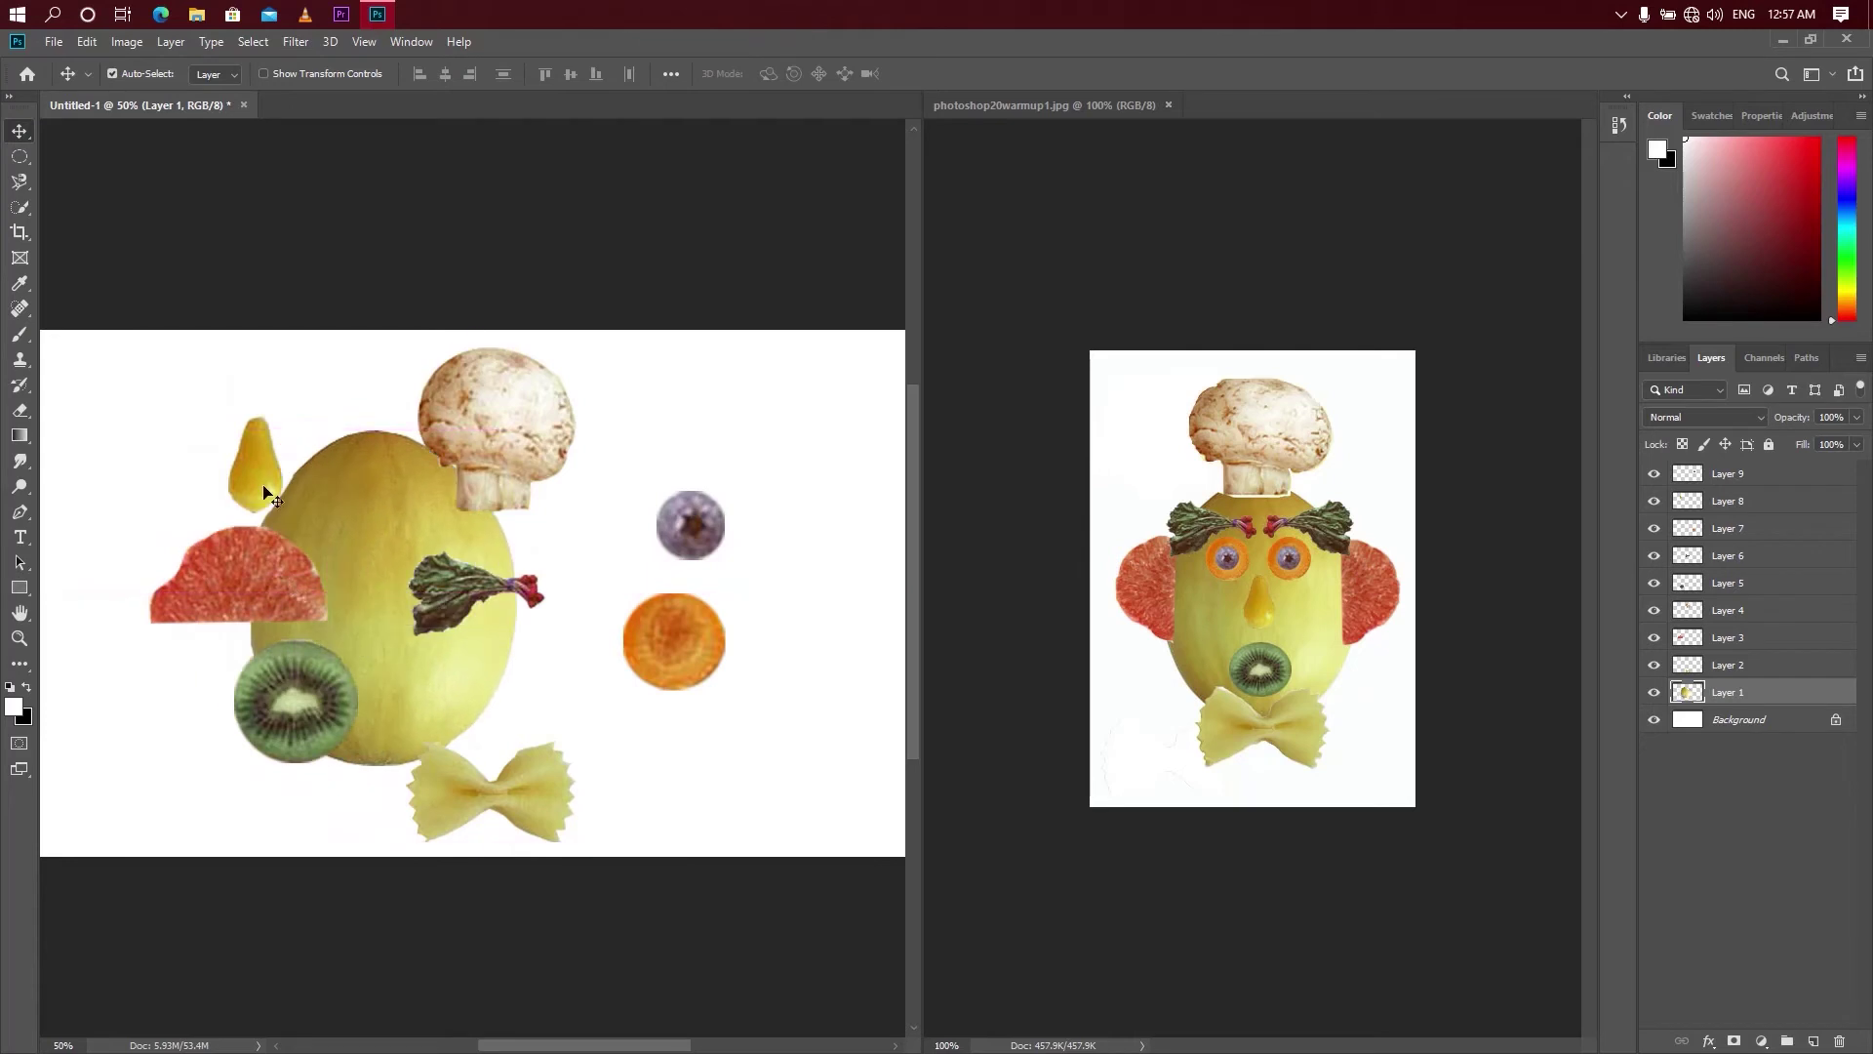
drag(390, 544, 478, 555)
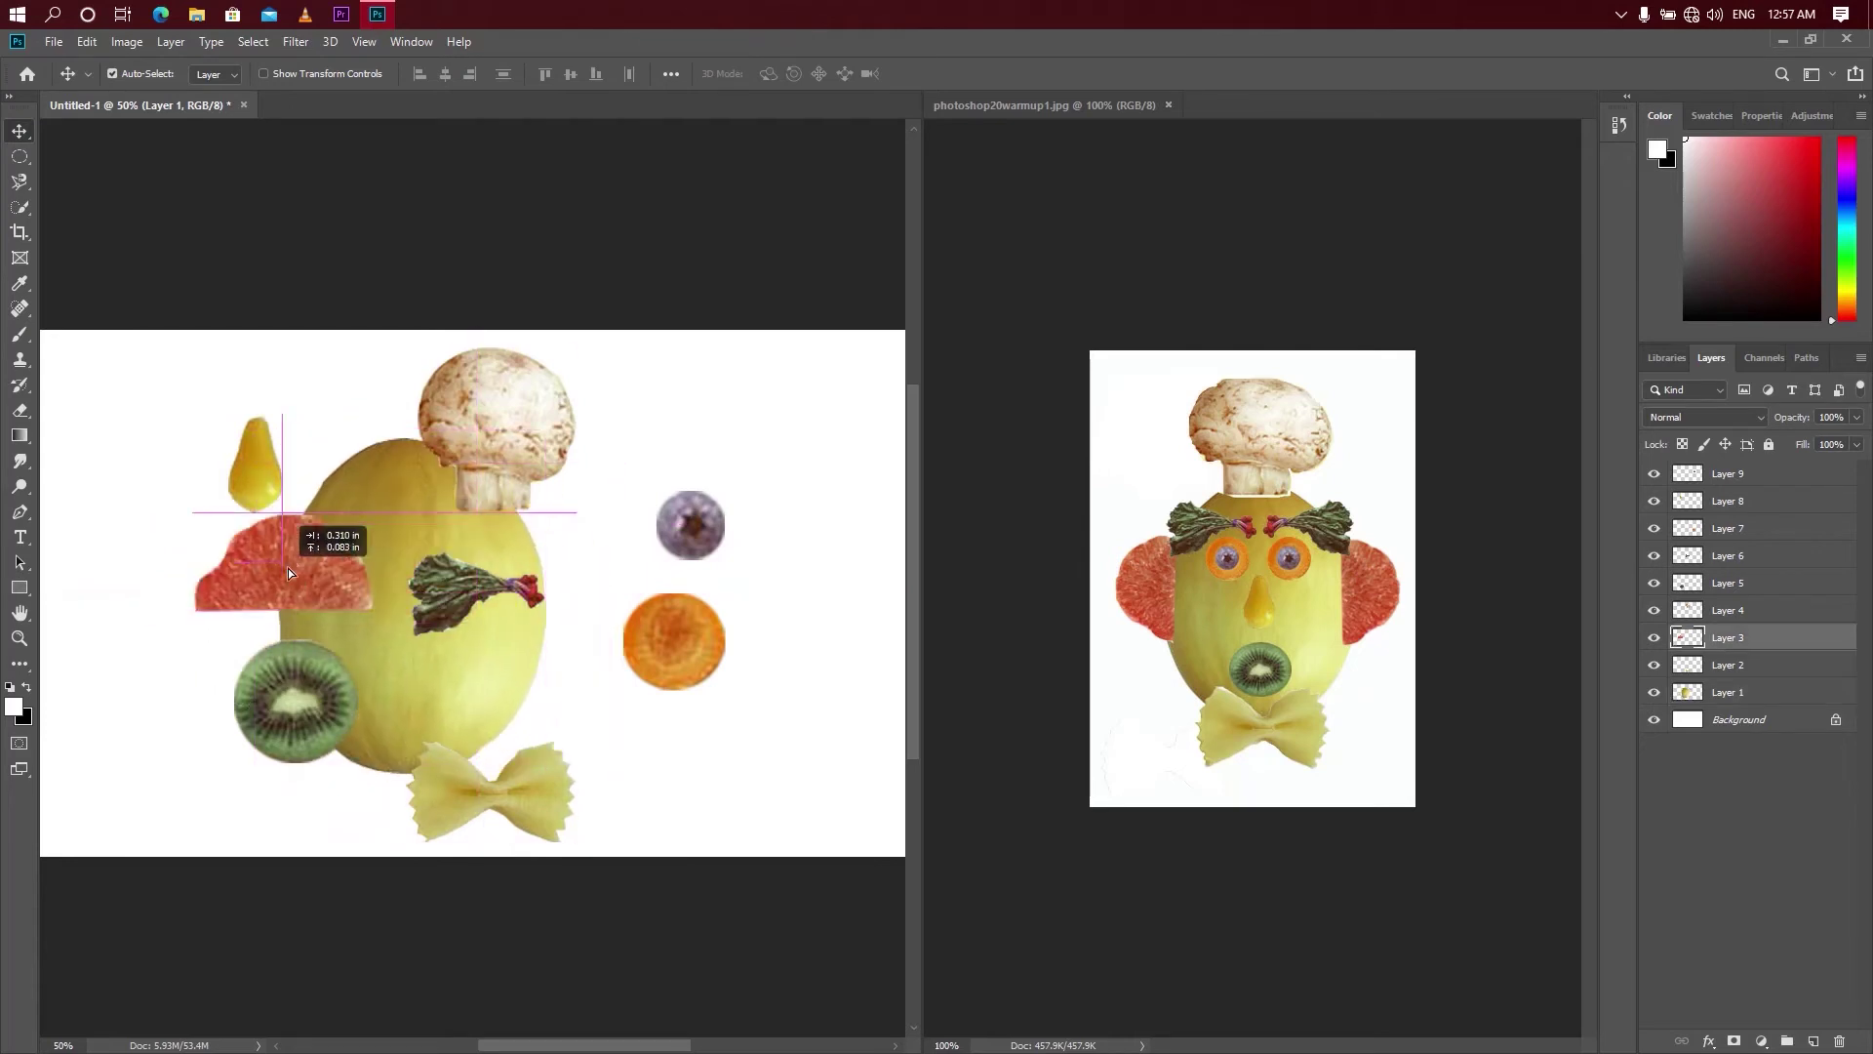
drag(237, 583, 238, 559)
drag(447, 617, 548, 647)
- Fine-tune the melon slightly right, briefly stacking its layer above the others and back beneath
drag(465, 583, 507, 607)
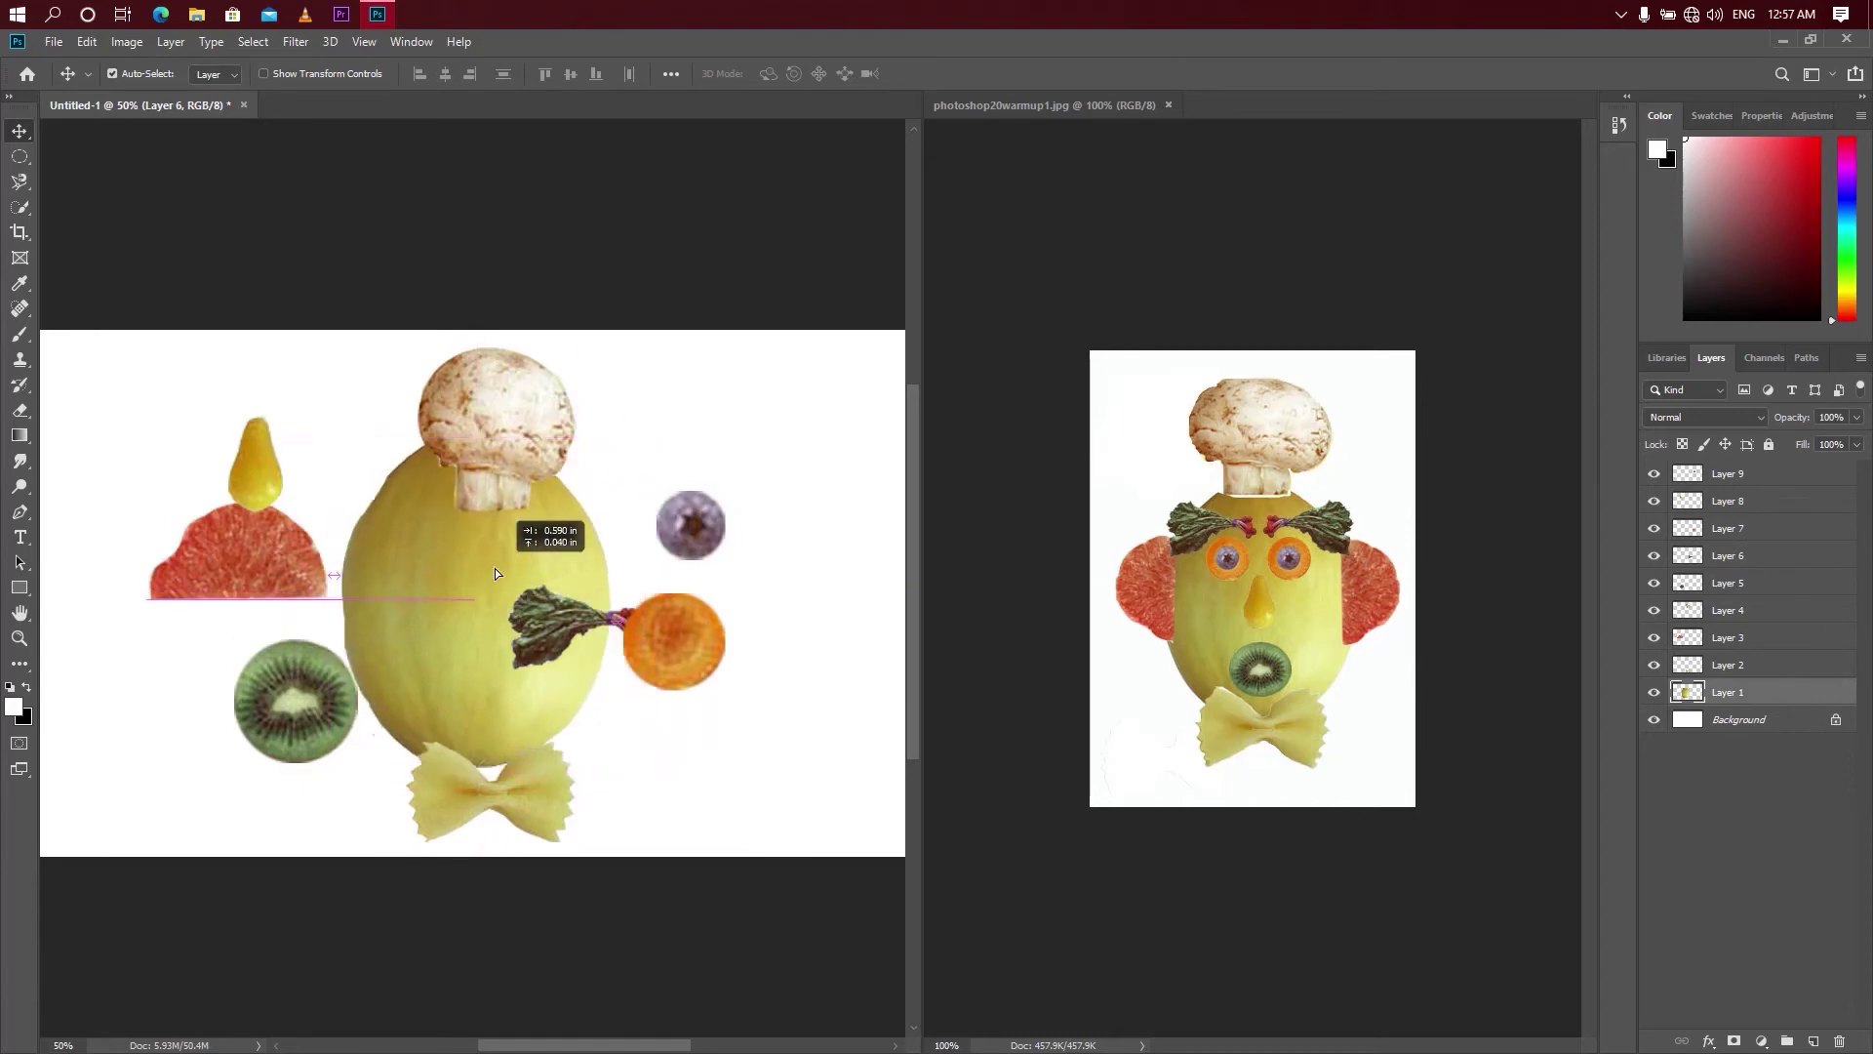
drag(507, 606, 494, 579)
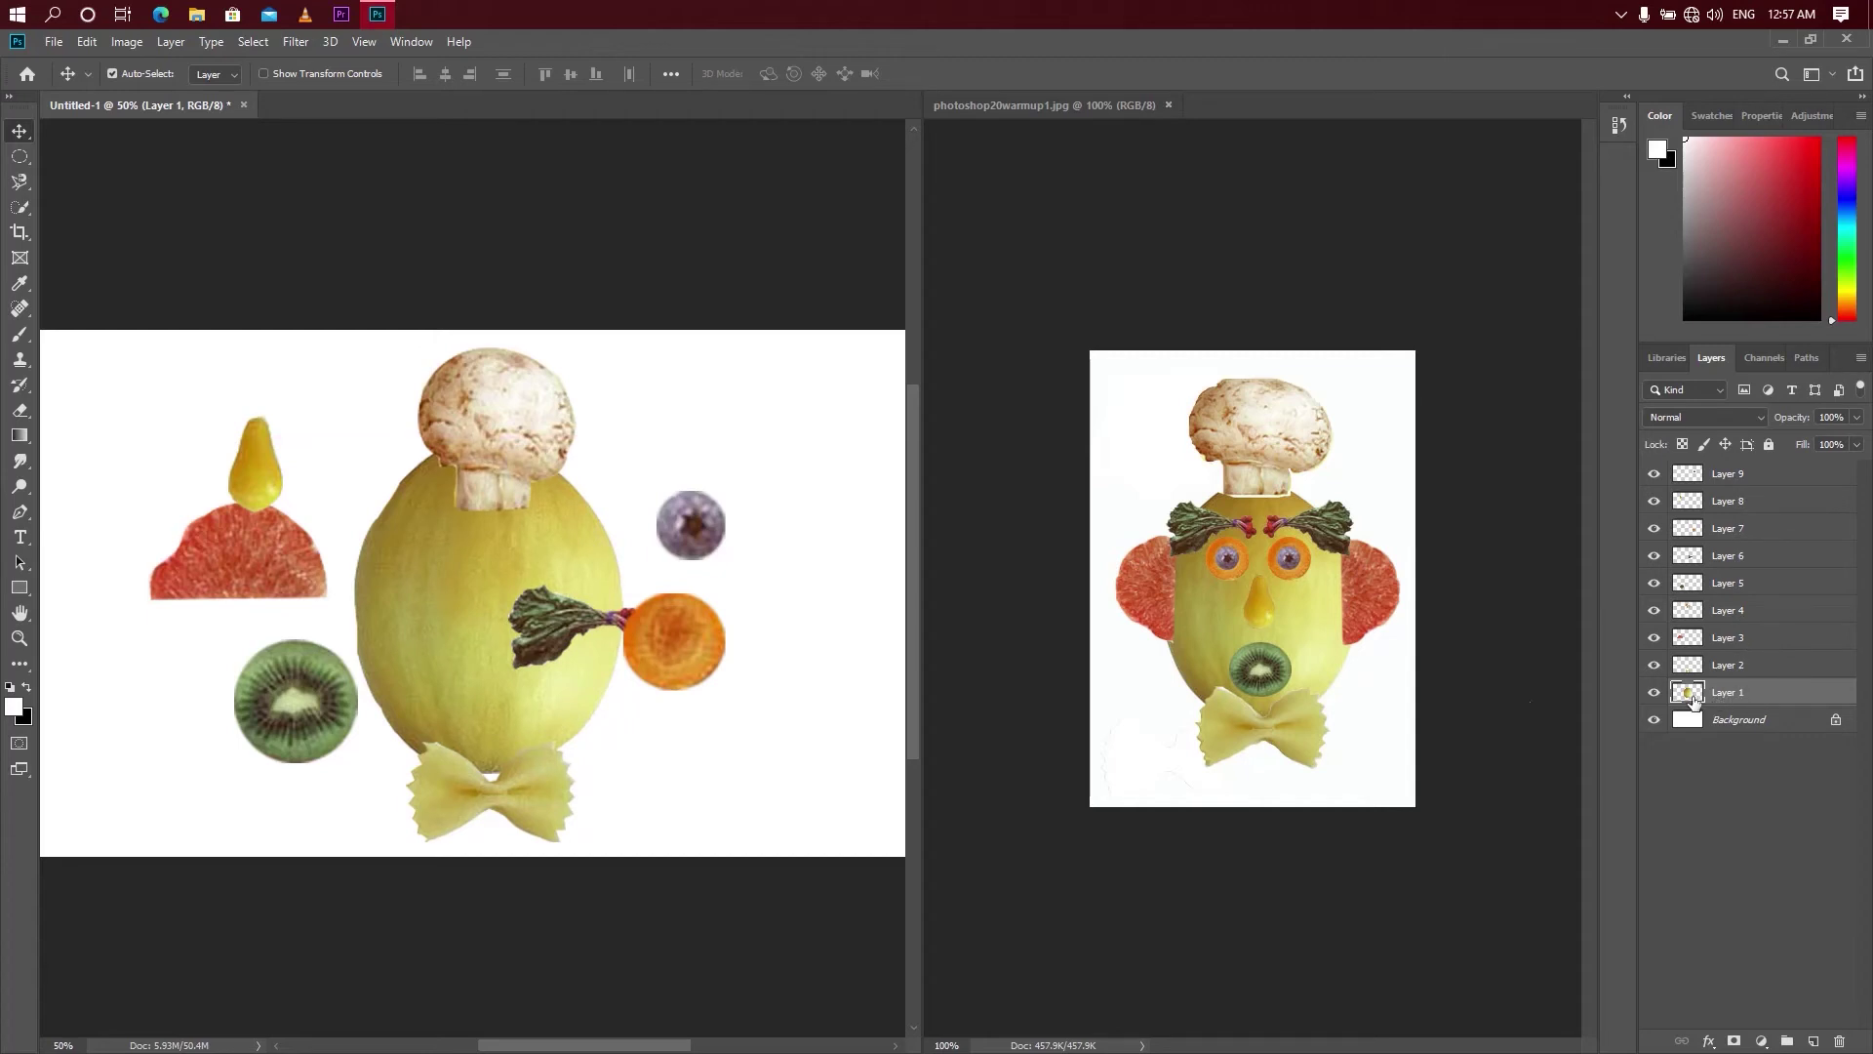
drag(483, 605, 455, 603)
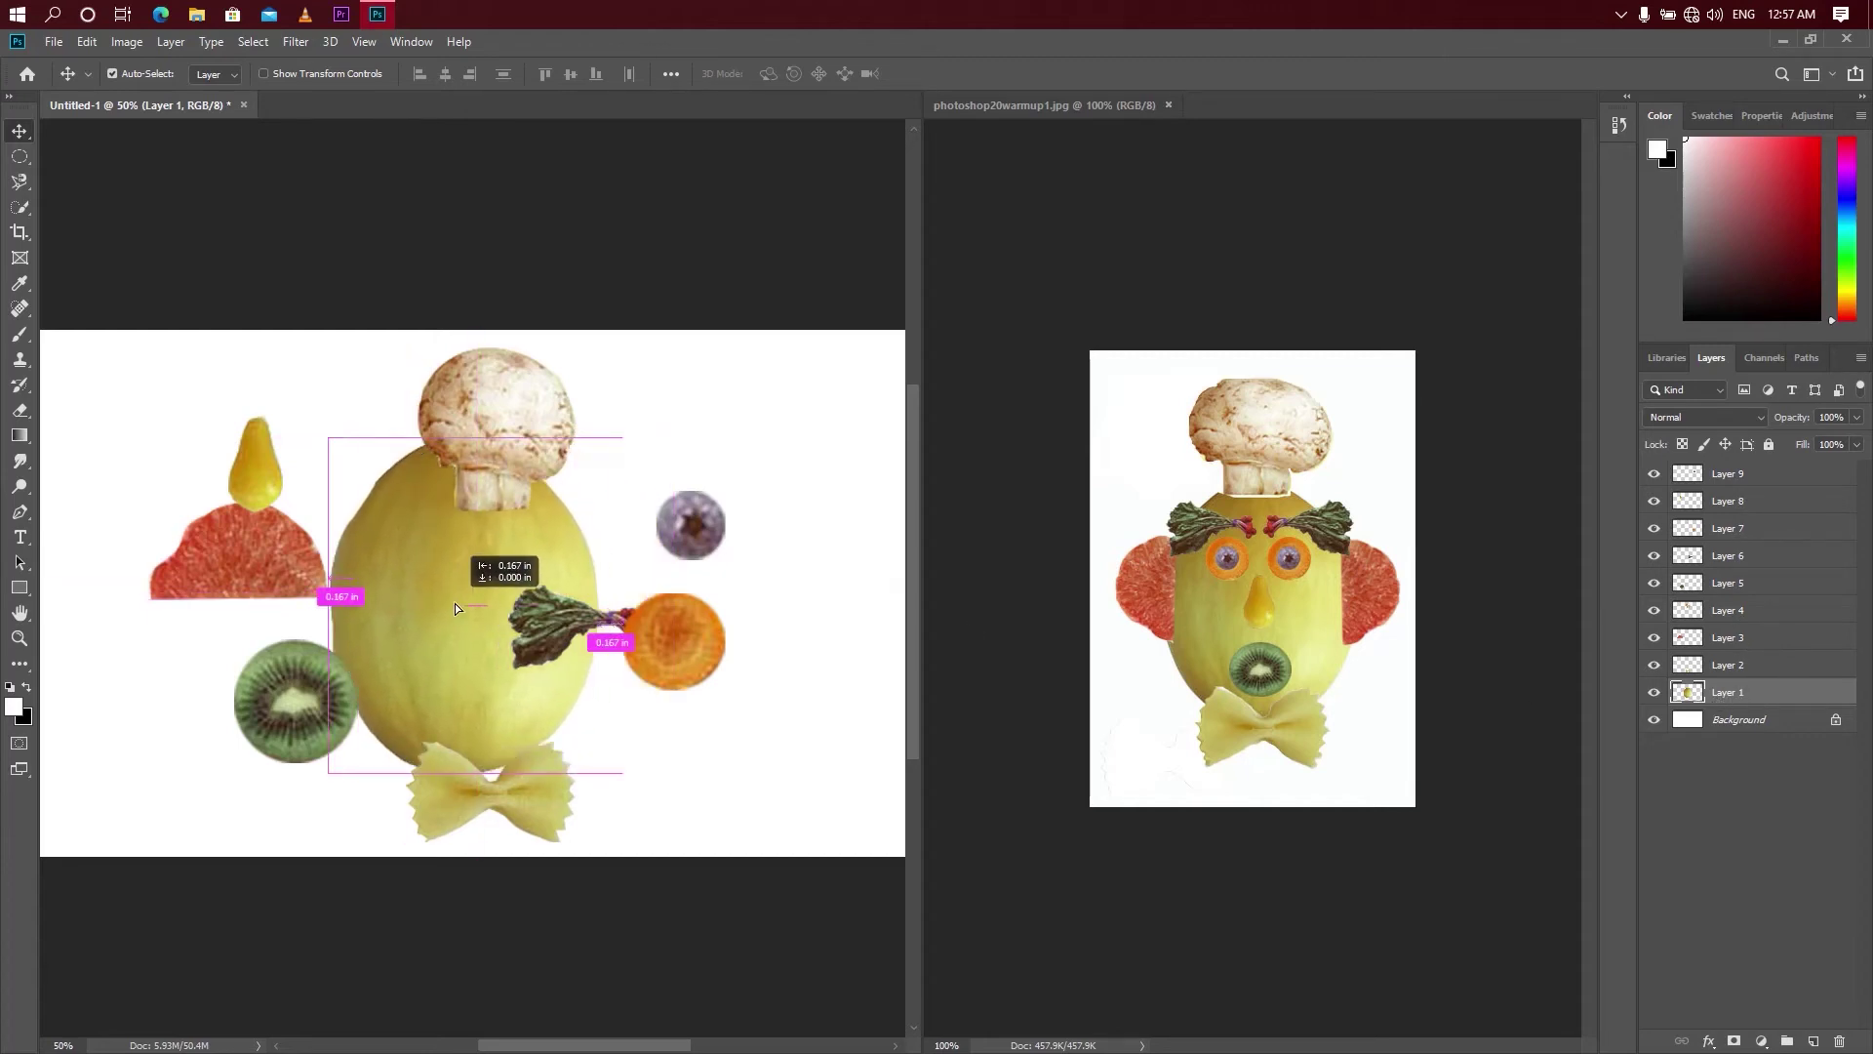
mouse_move(454, 603)
mouse_down()
mouse_move(479, 593)
mouse_move(425, 554)
mouse_up()
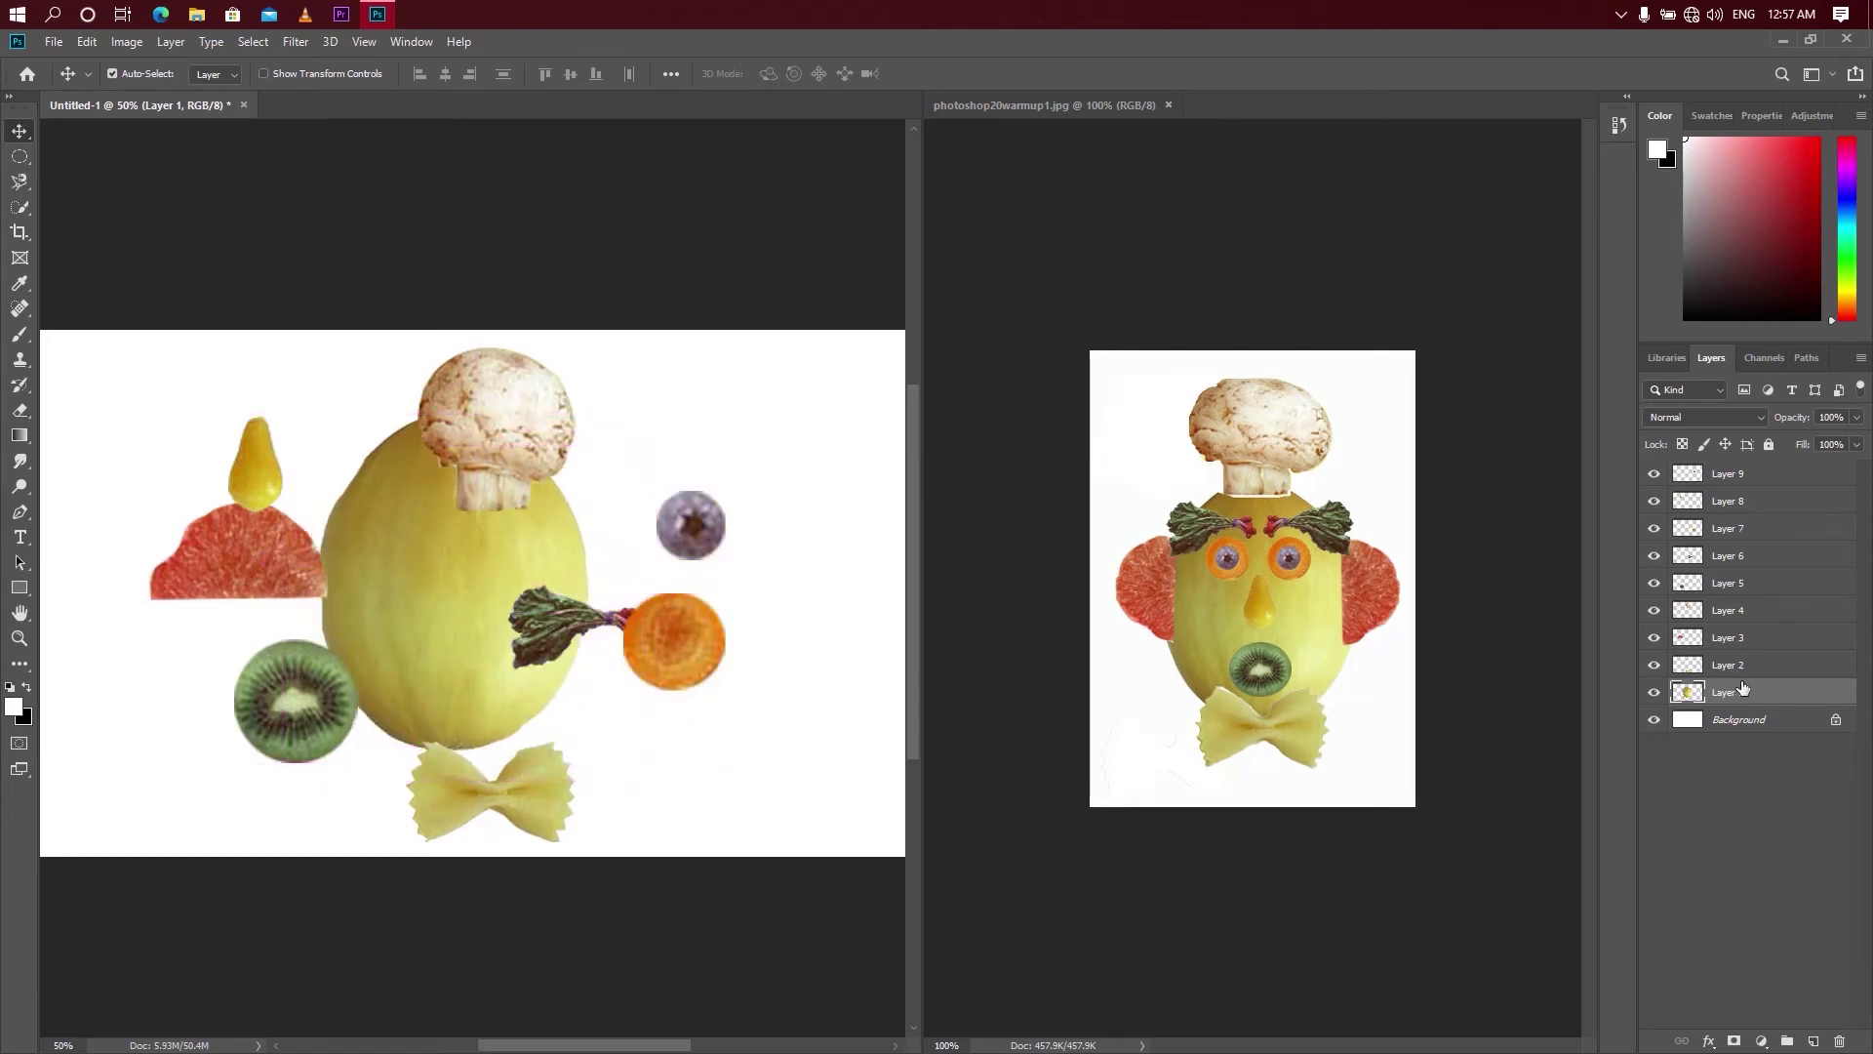
drag(1745, 692, 1736, 573)
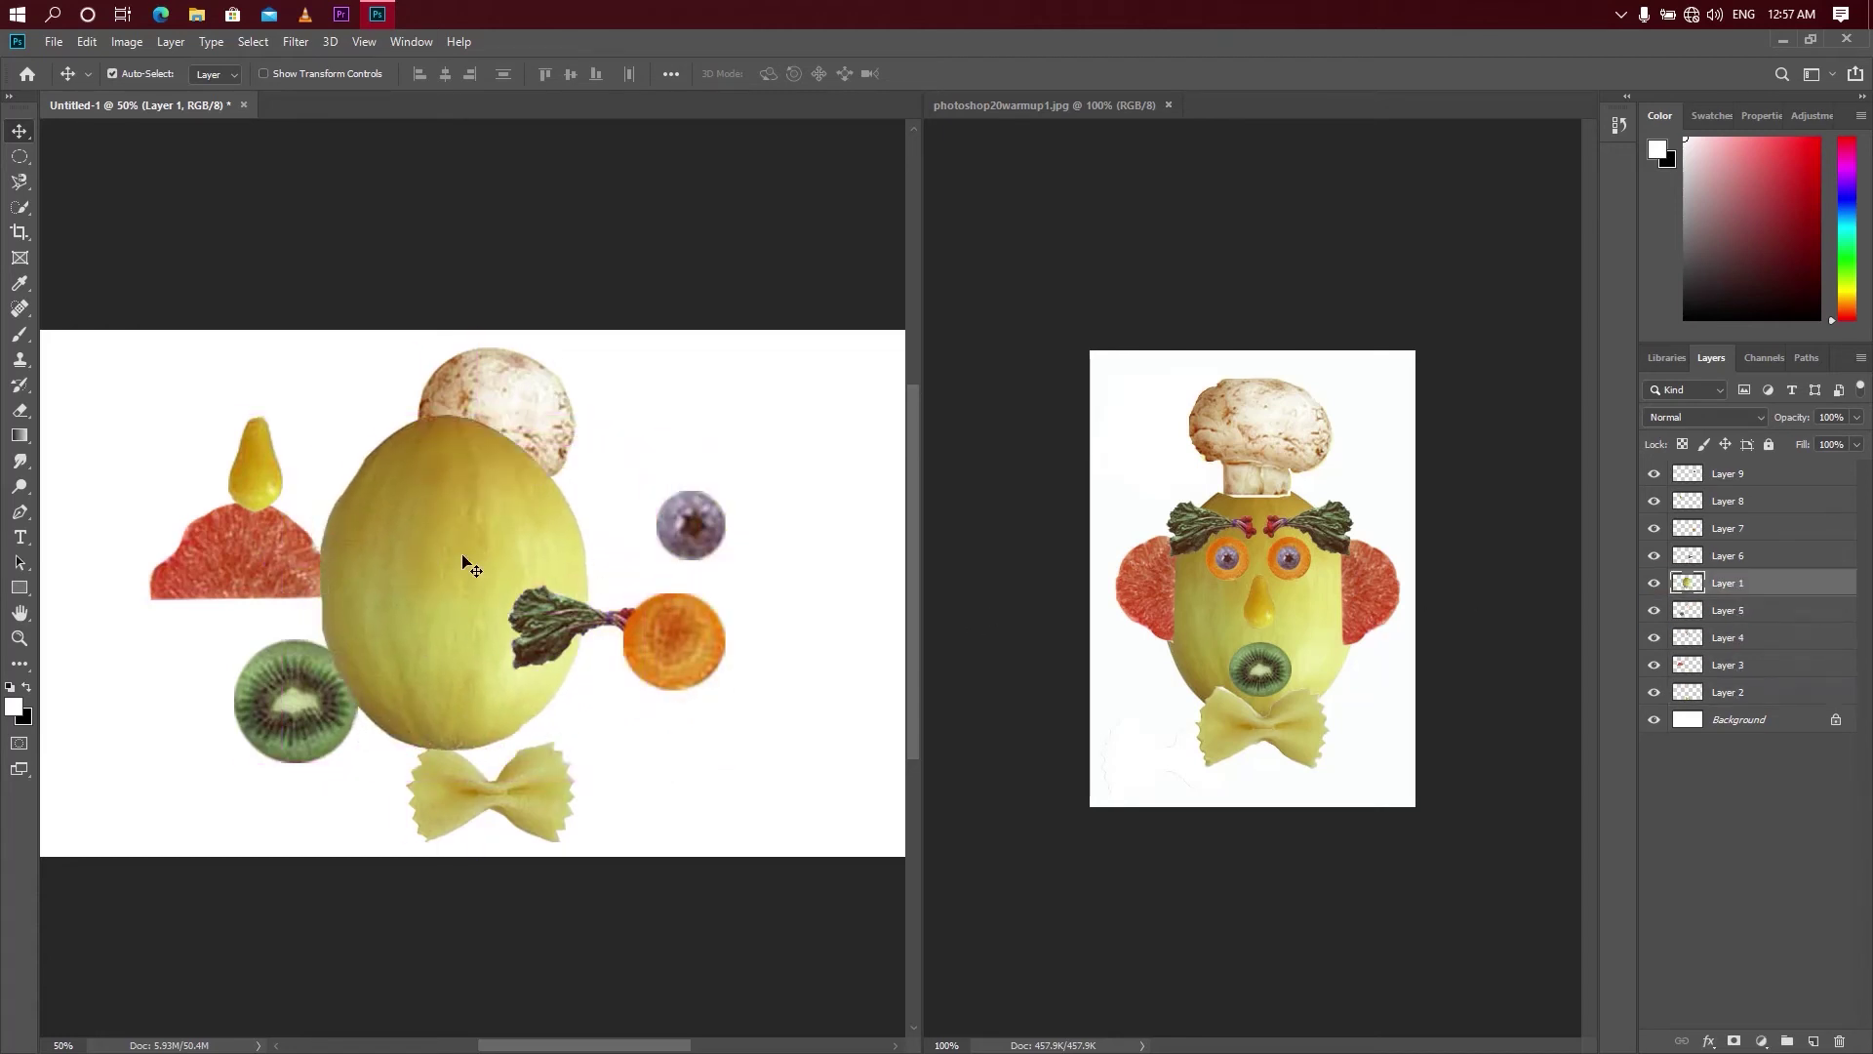
mouse_move(425, 554)
mouse_down()
mouse_move(313, 595)
mouse_move(501, 570)
mouse_up()
drag(1738, 583, 1749, 695)
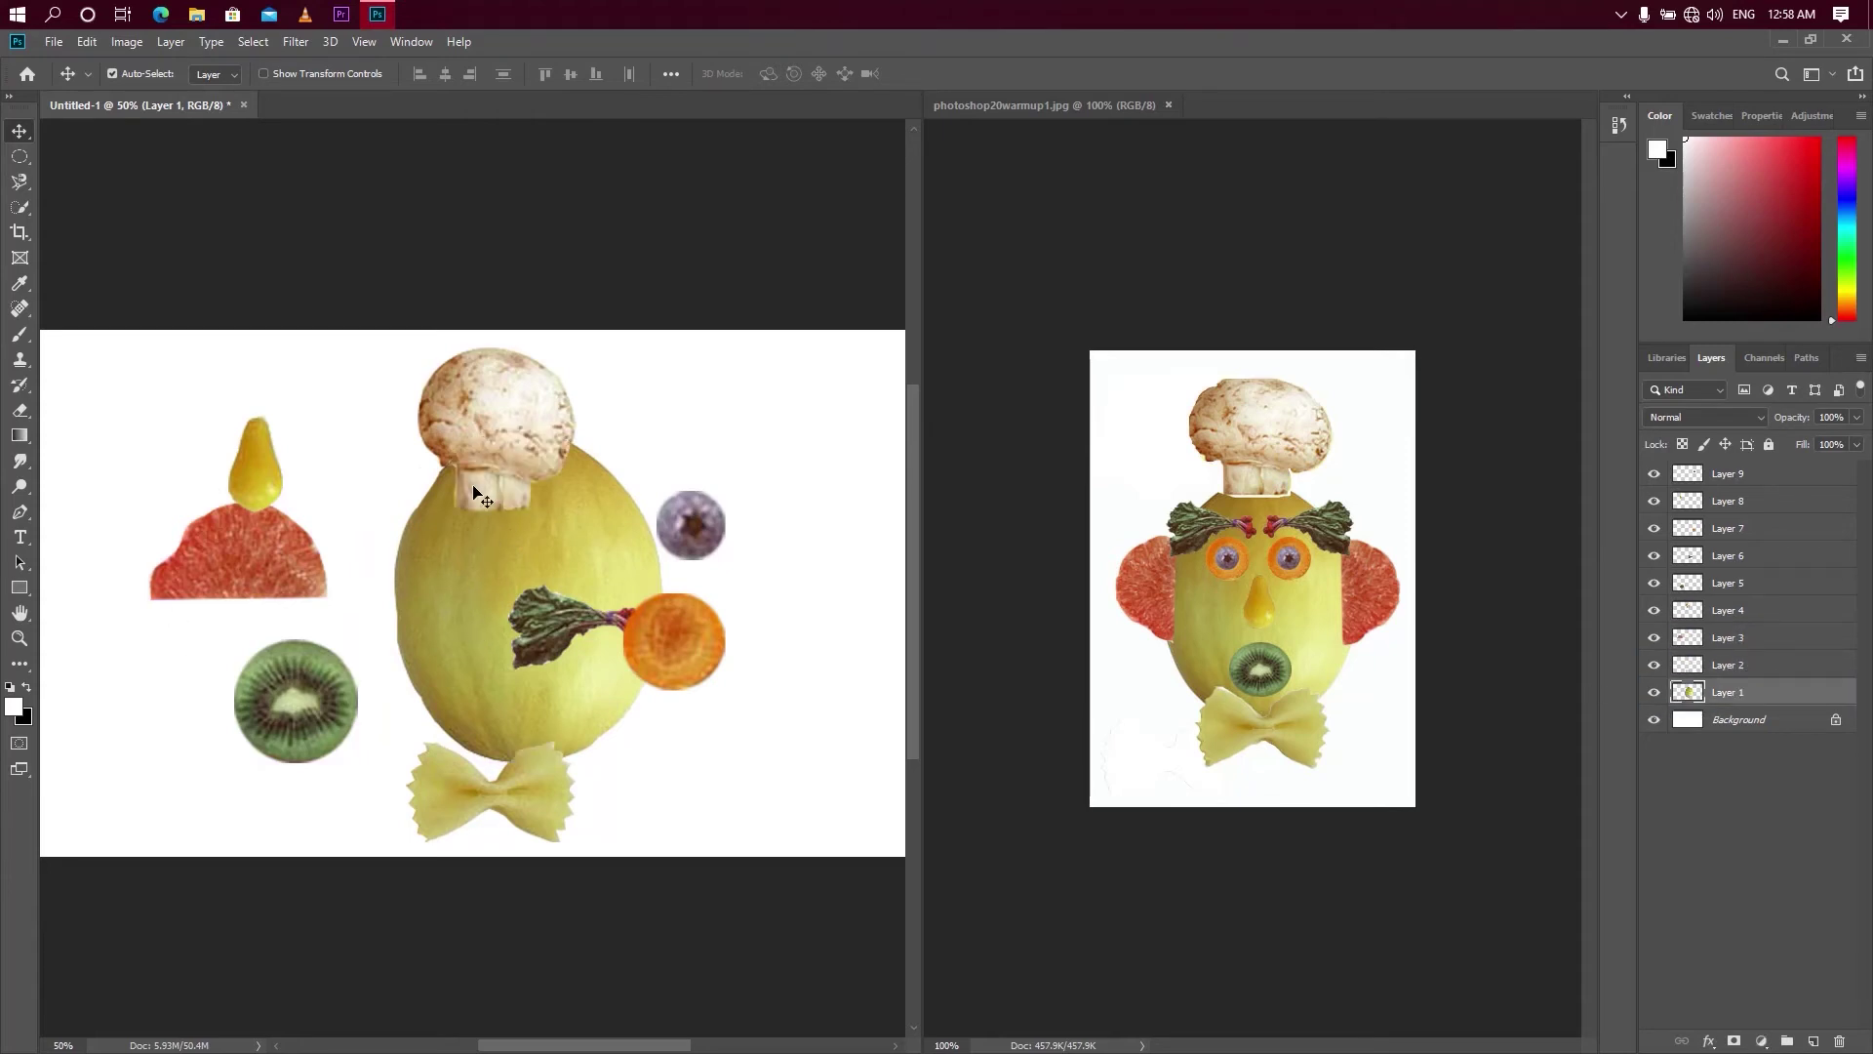
- Move the mushroom top-left, blueberry and carrot right, leaf above the melon, and bowtie pasta left
drag(476, 447, 121, 424)
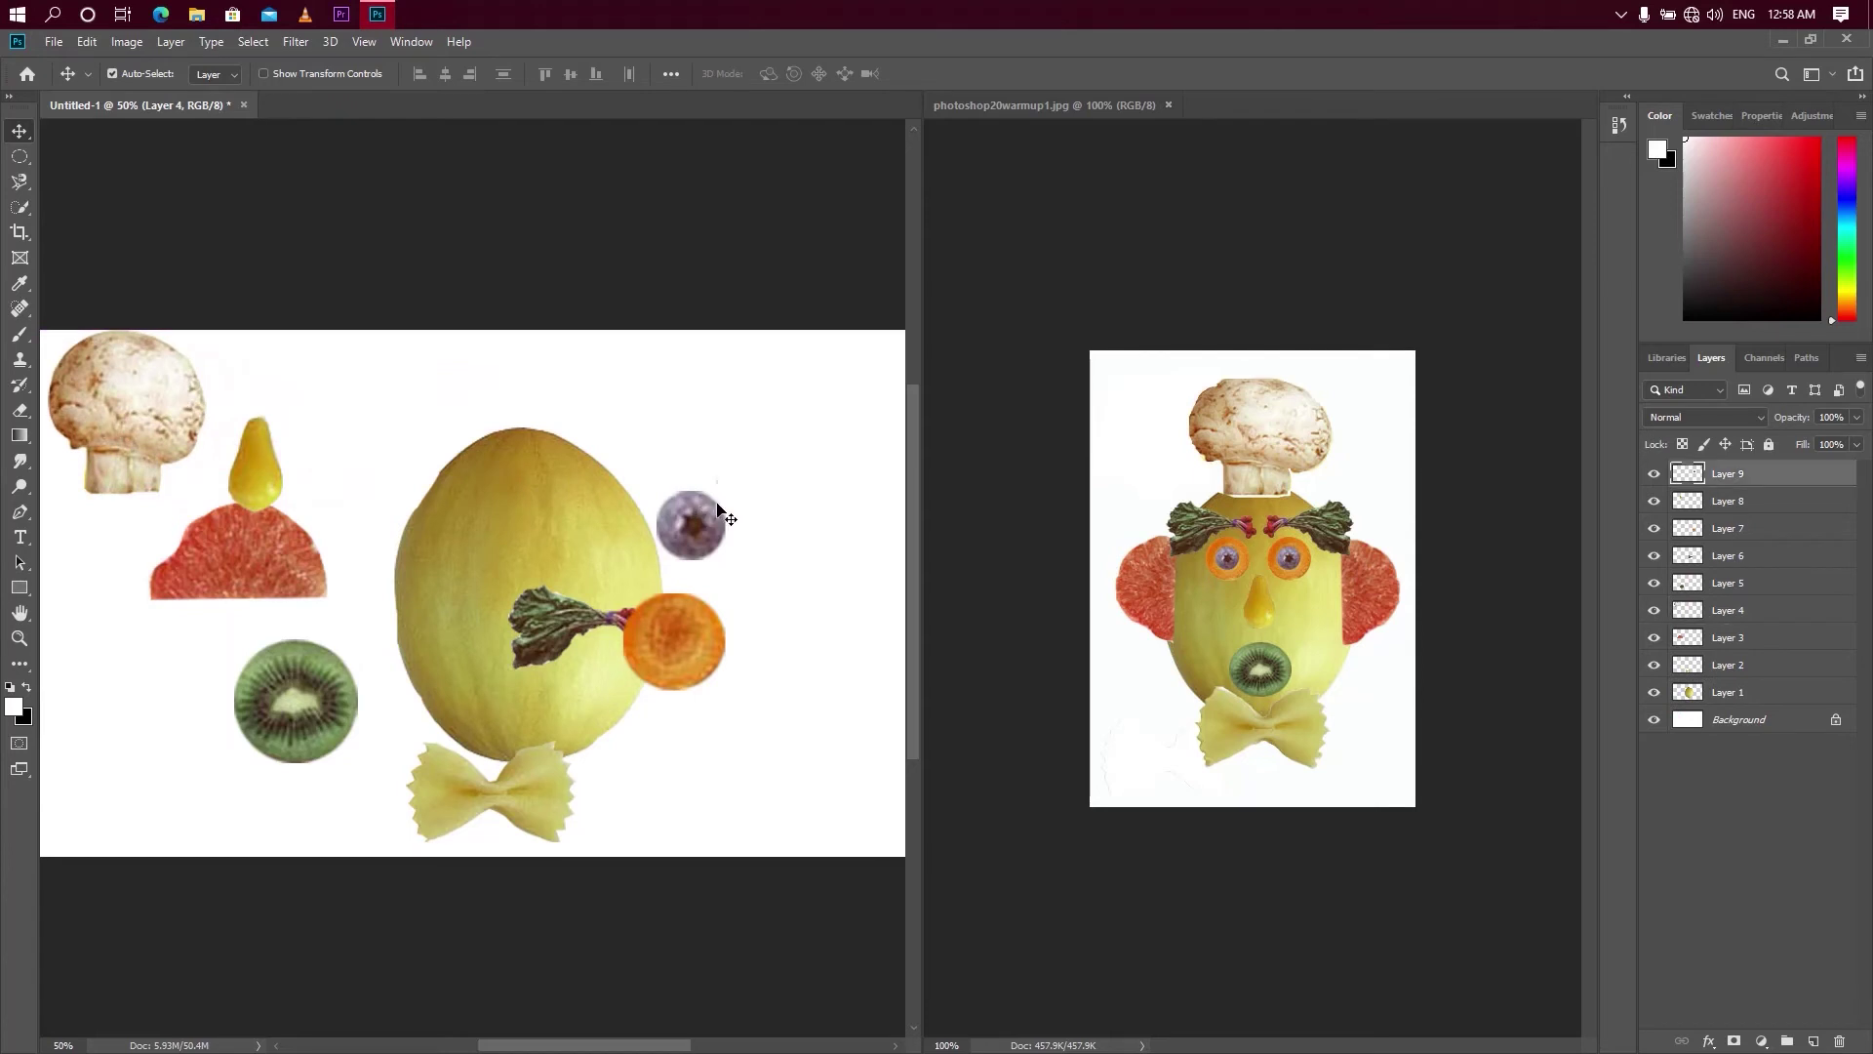
drag(692, 524, 761, 467)
drag(682, 635, 790, 699)
drag(561, 621, 383, 406)
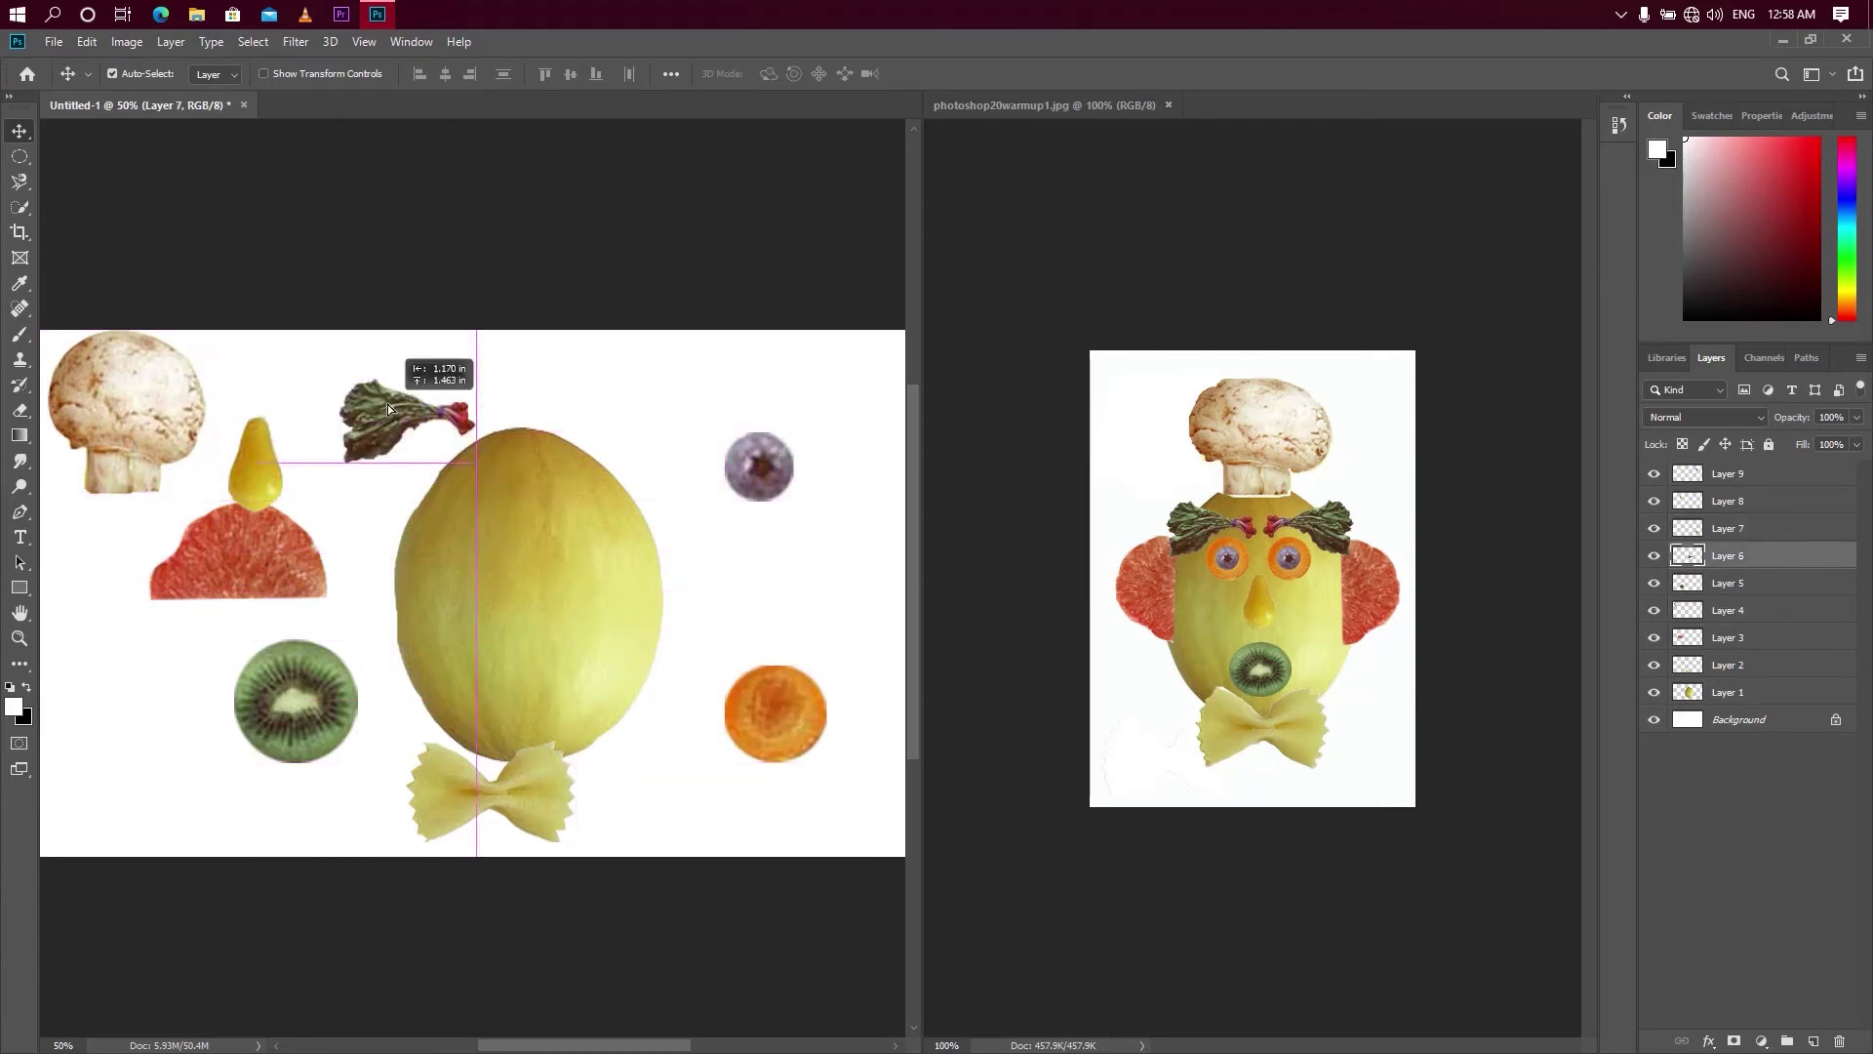
mouse_move(546, 786)
mouse_down()
mouse_move(392, 659)
mouse_move(521, 611)
mouse_up()
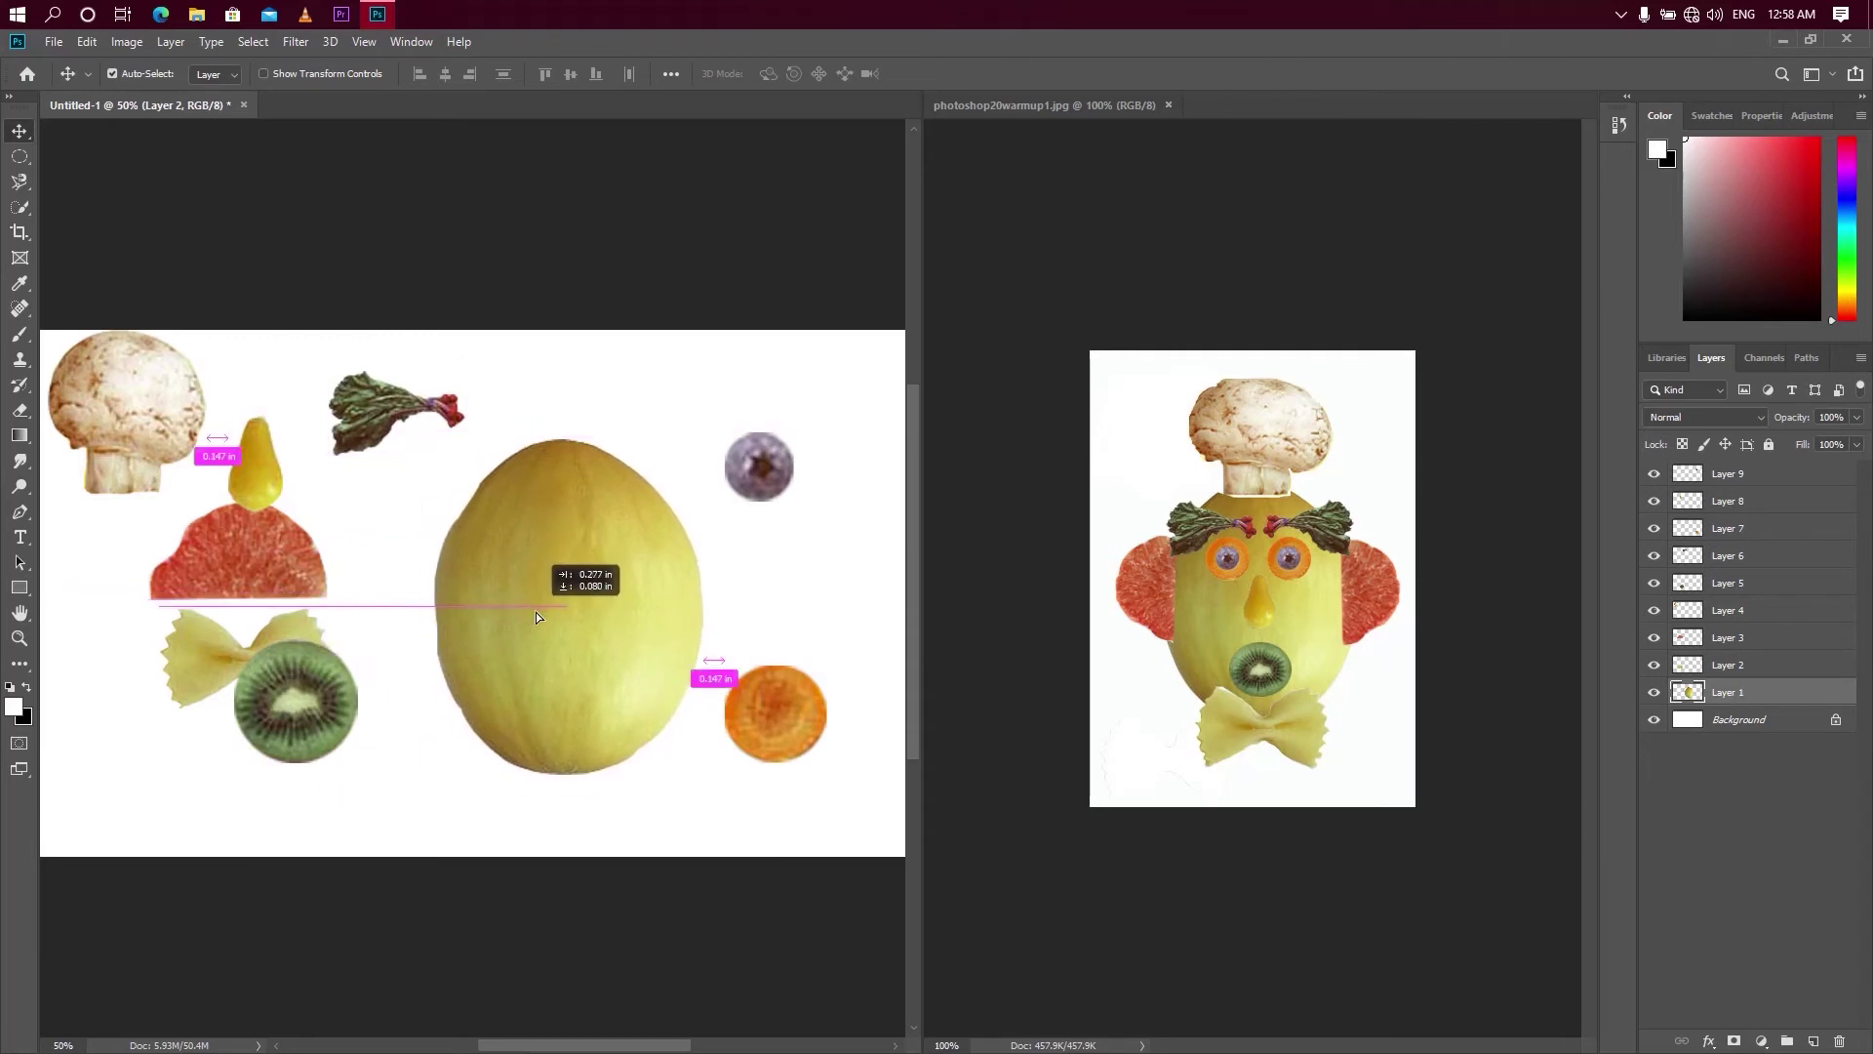
- Nudge the melon and centre the bowtie pasta beneath it
drag(521, 612, 534, 612)
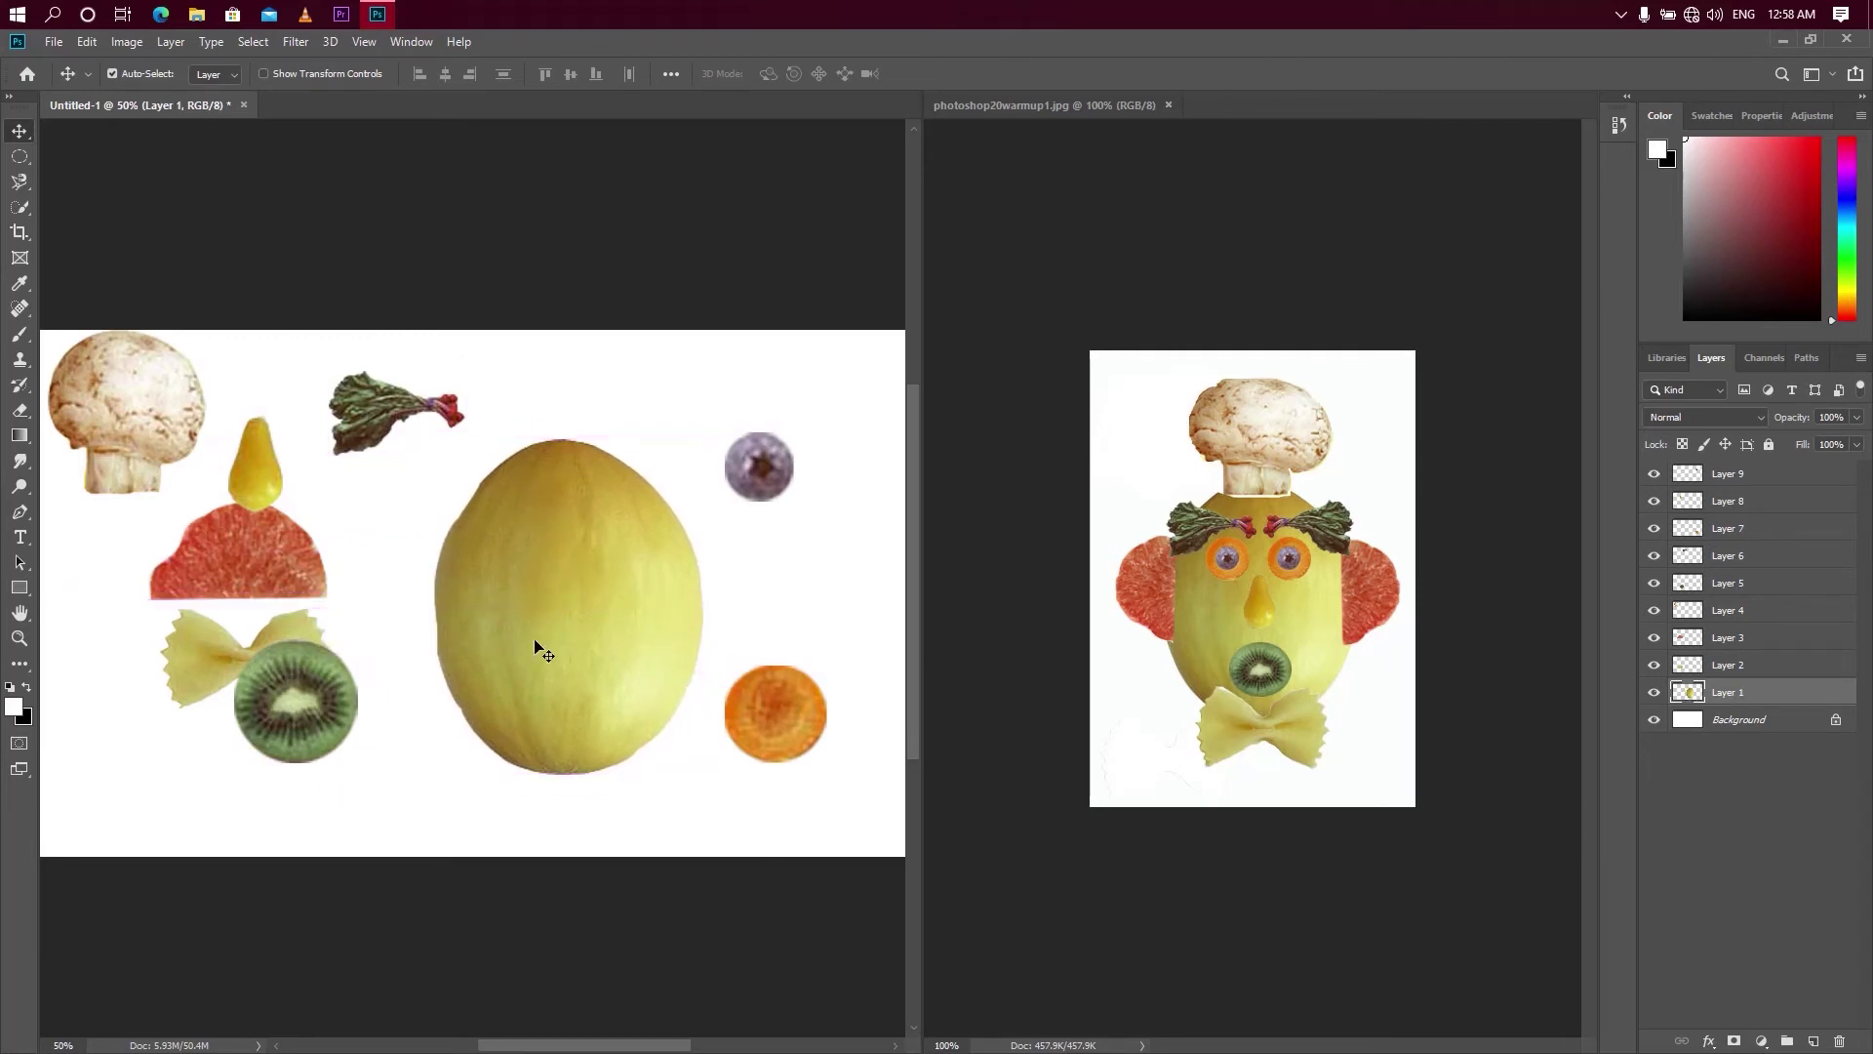
drag(207, 658, 562, 774)
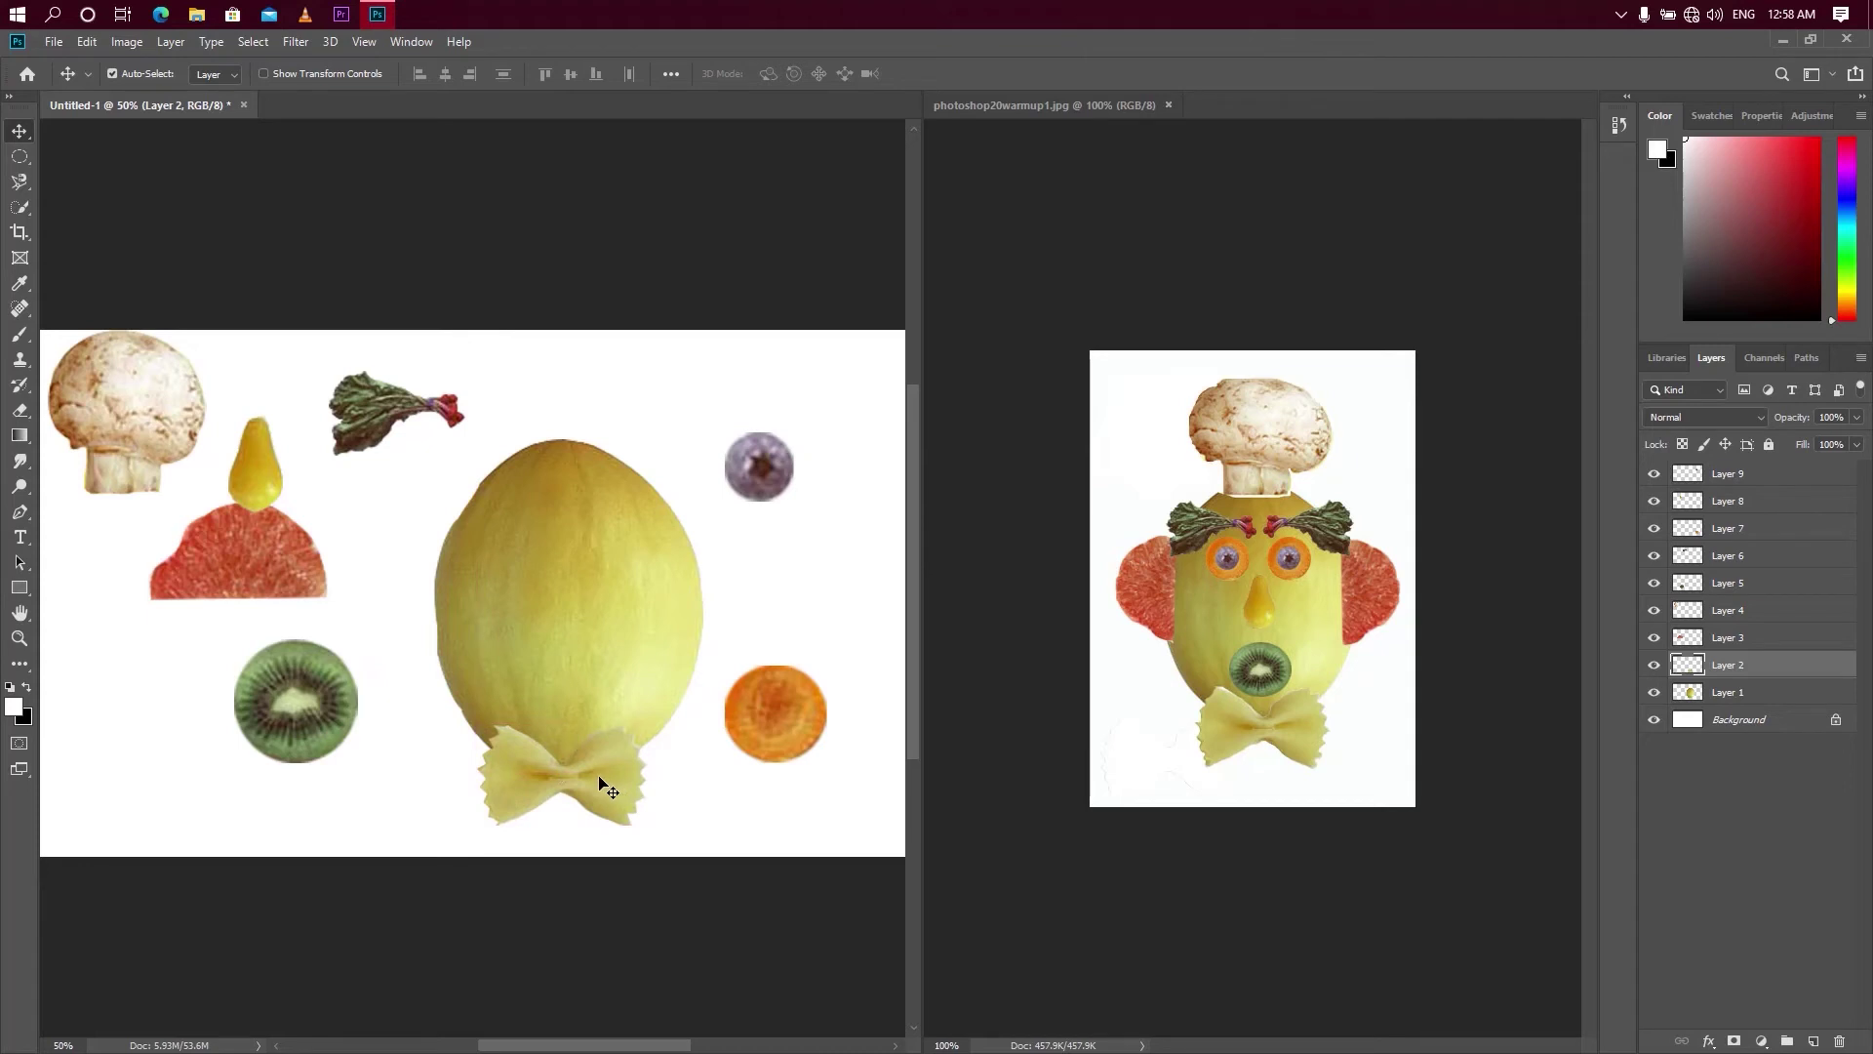
click(579, 635)
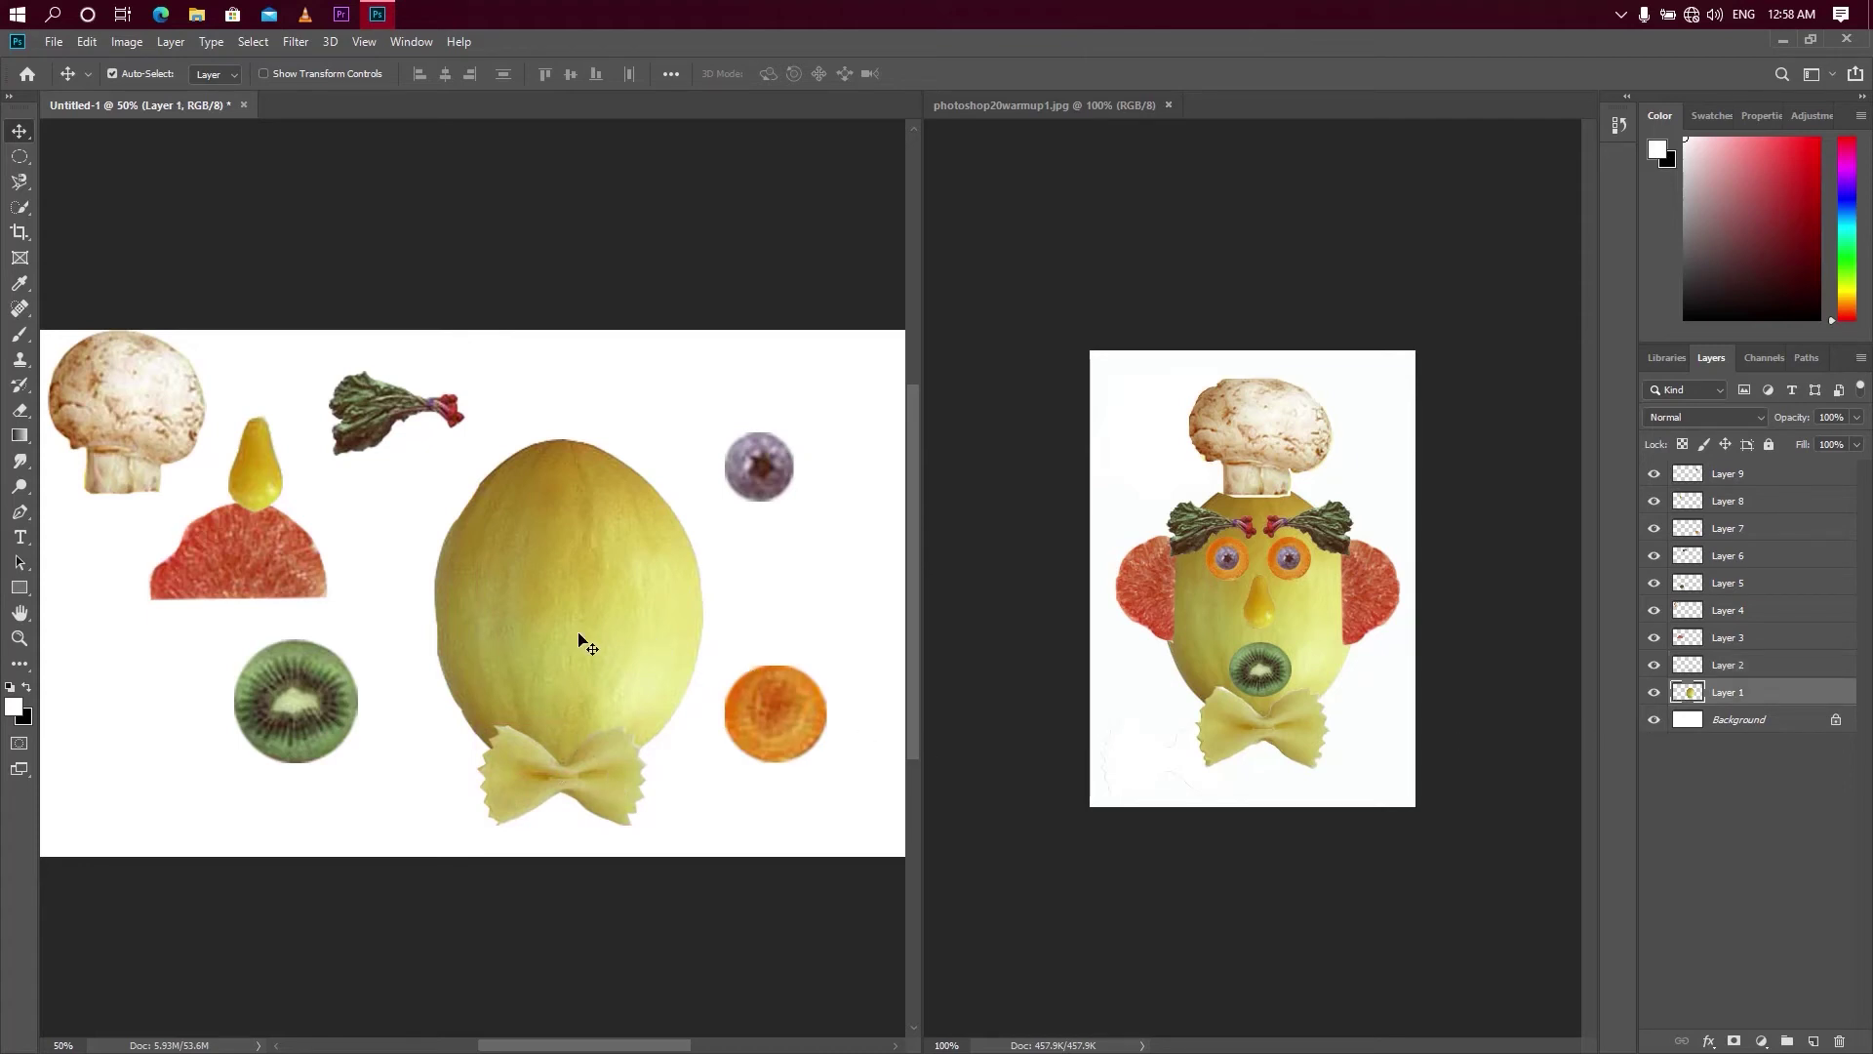
click(579, 782)
drag(579, 780, 583, 786)
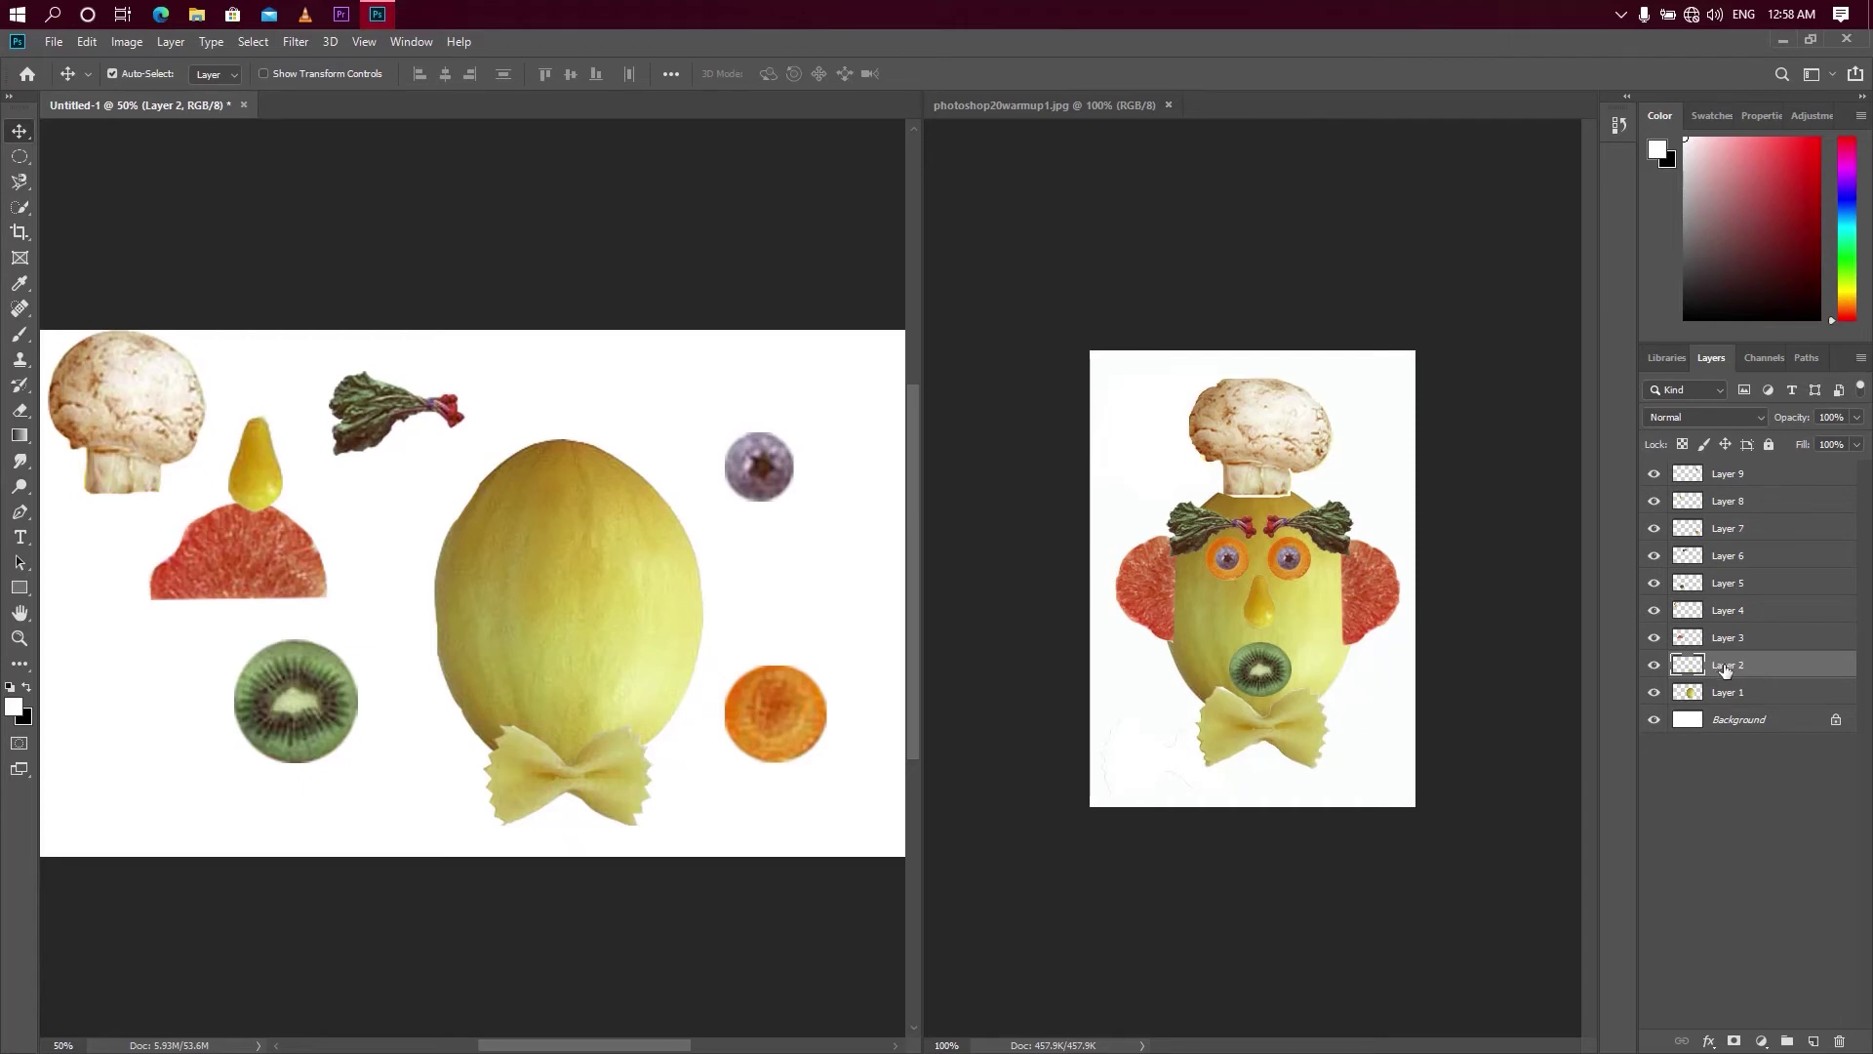
- Rename the bowtie pasta layer, nudge the pasta left, and place the mushroom on the melon
double_click(1726, 667)
key(Return)
drag(563, 783, 556, 783)
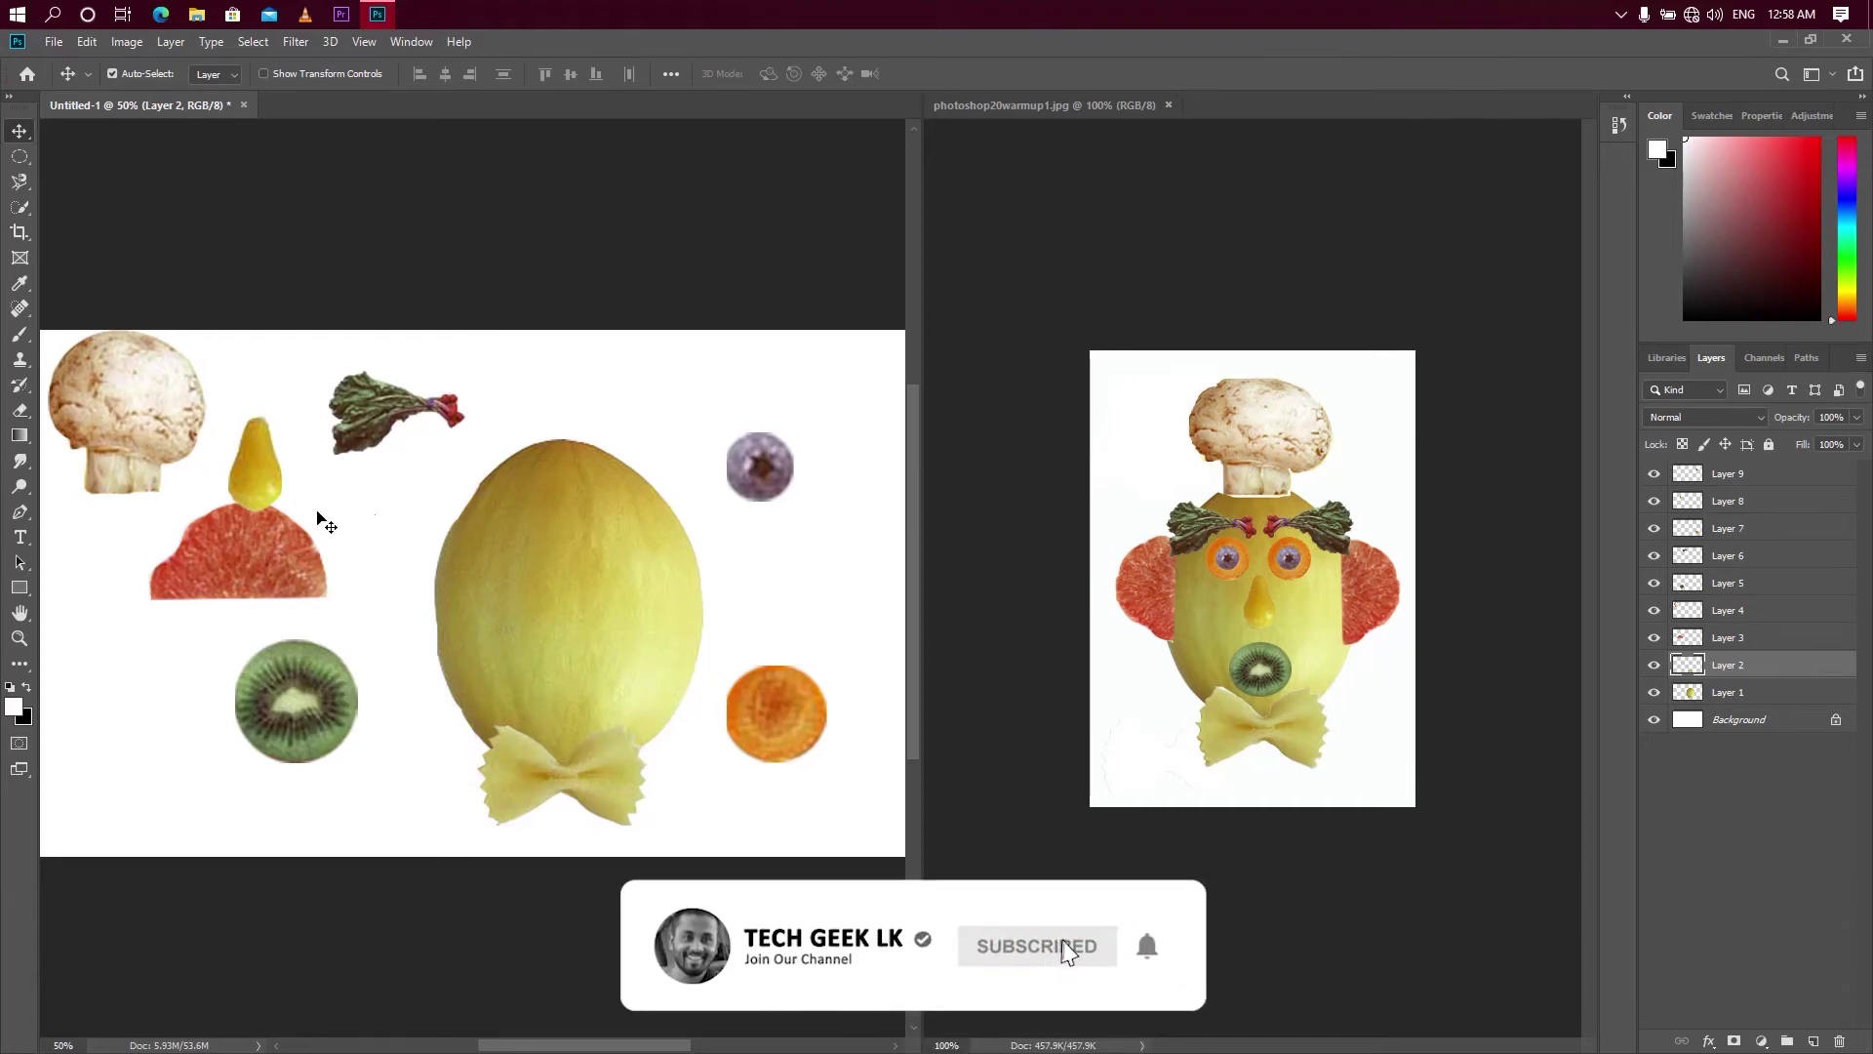
mouse_move(136, 417)
mouse_down()
mouse_move(314, 452)
mouse_move(546, 429)
mouse_move(570, 388)
mouse_up()
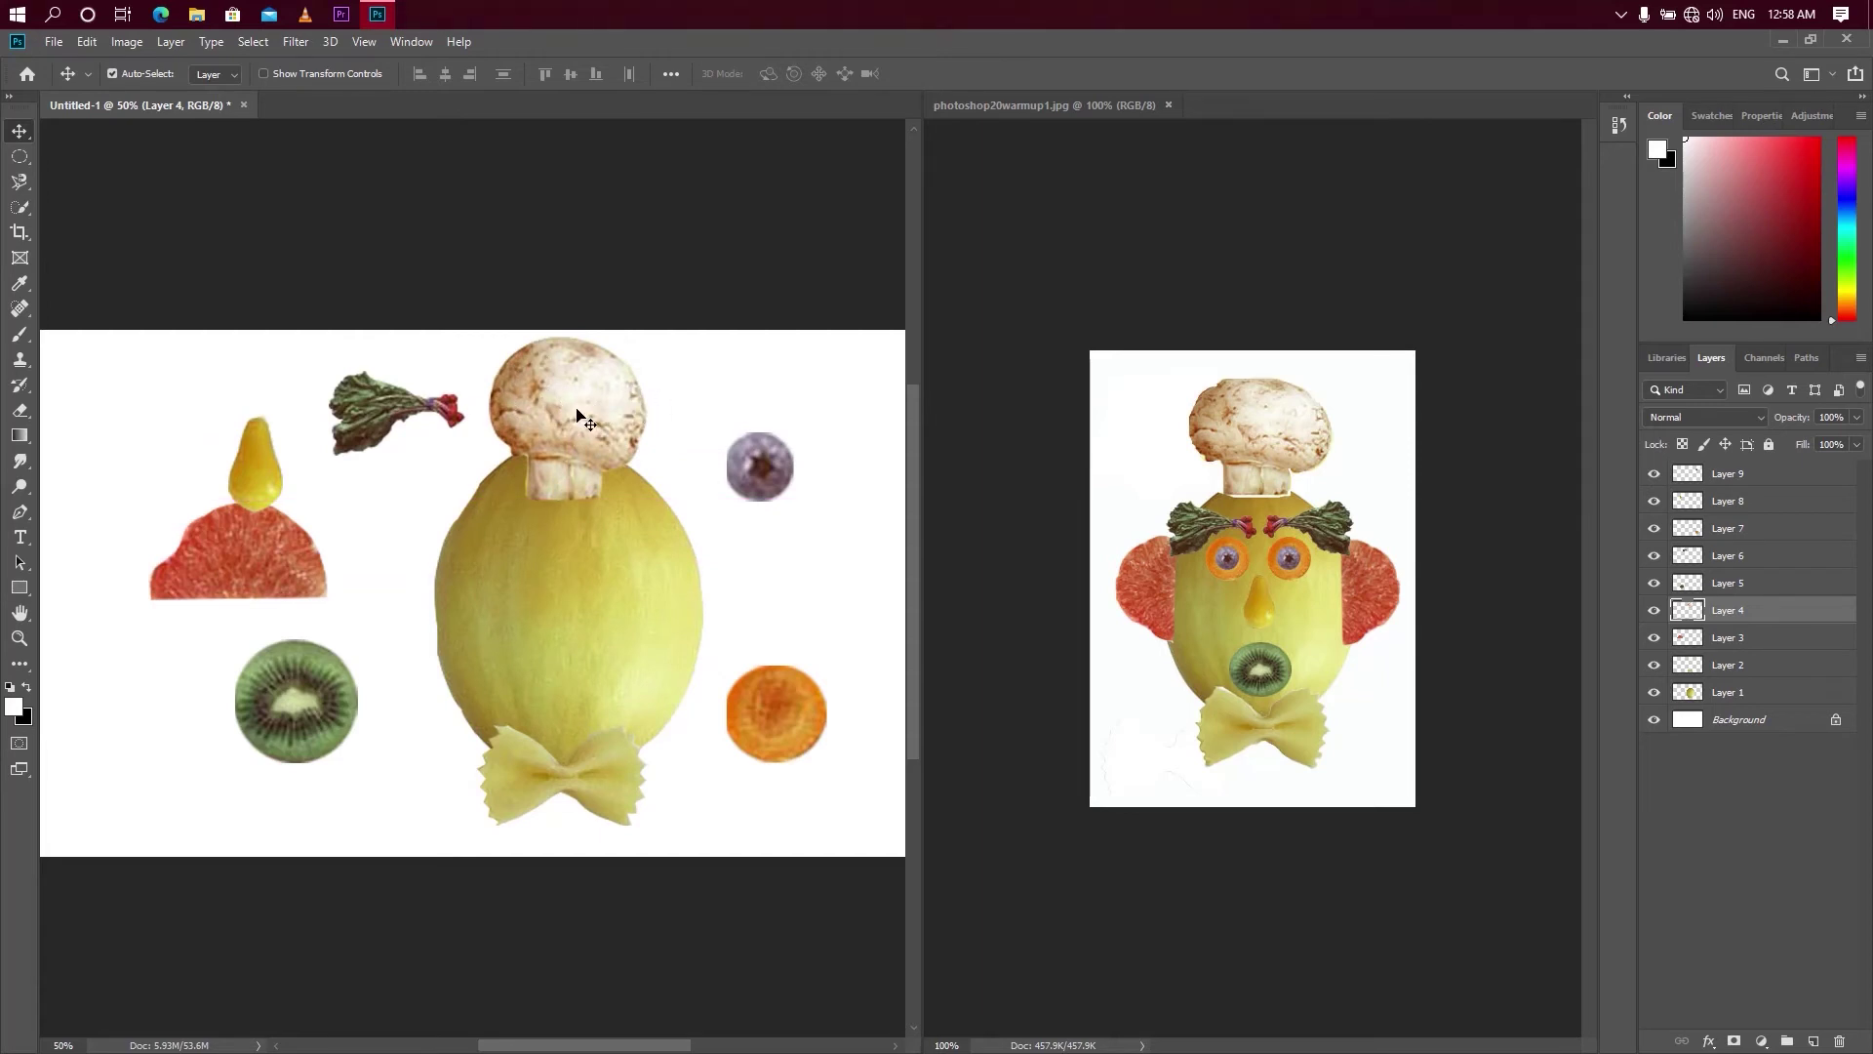
- Free Transform the mushroom, shortening it from the top and widening it
key(ctrl+t)
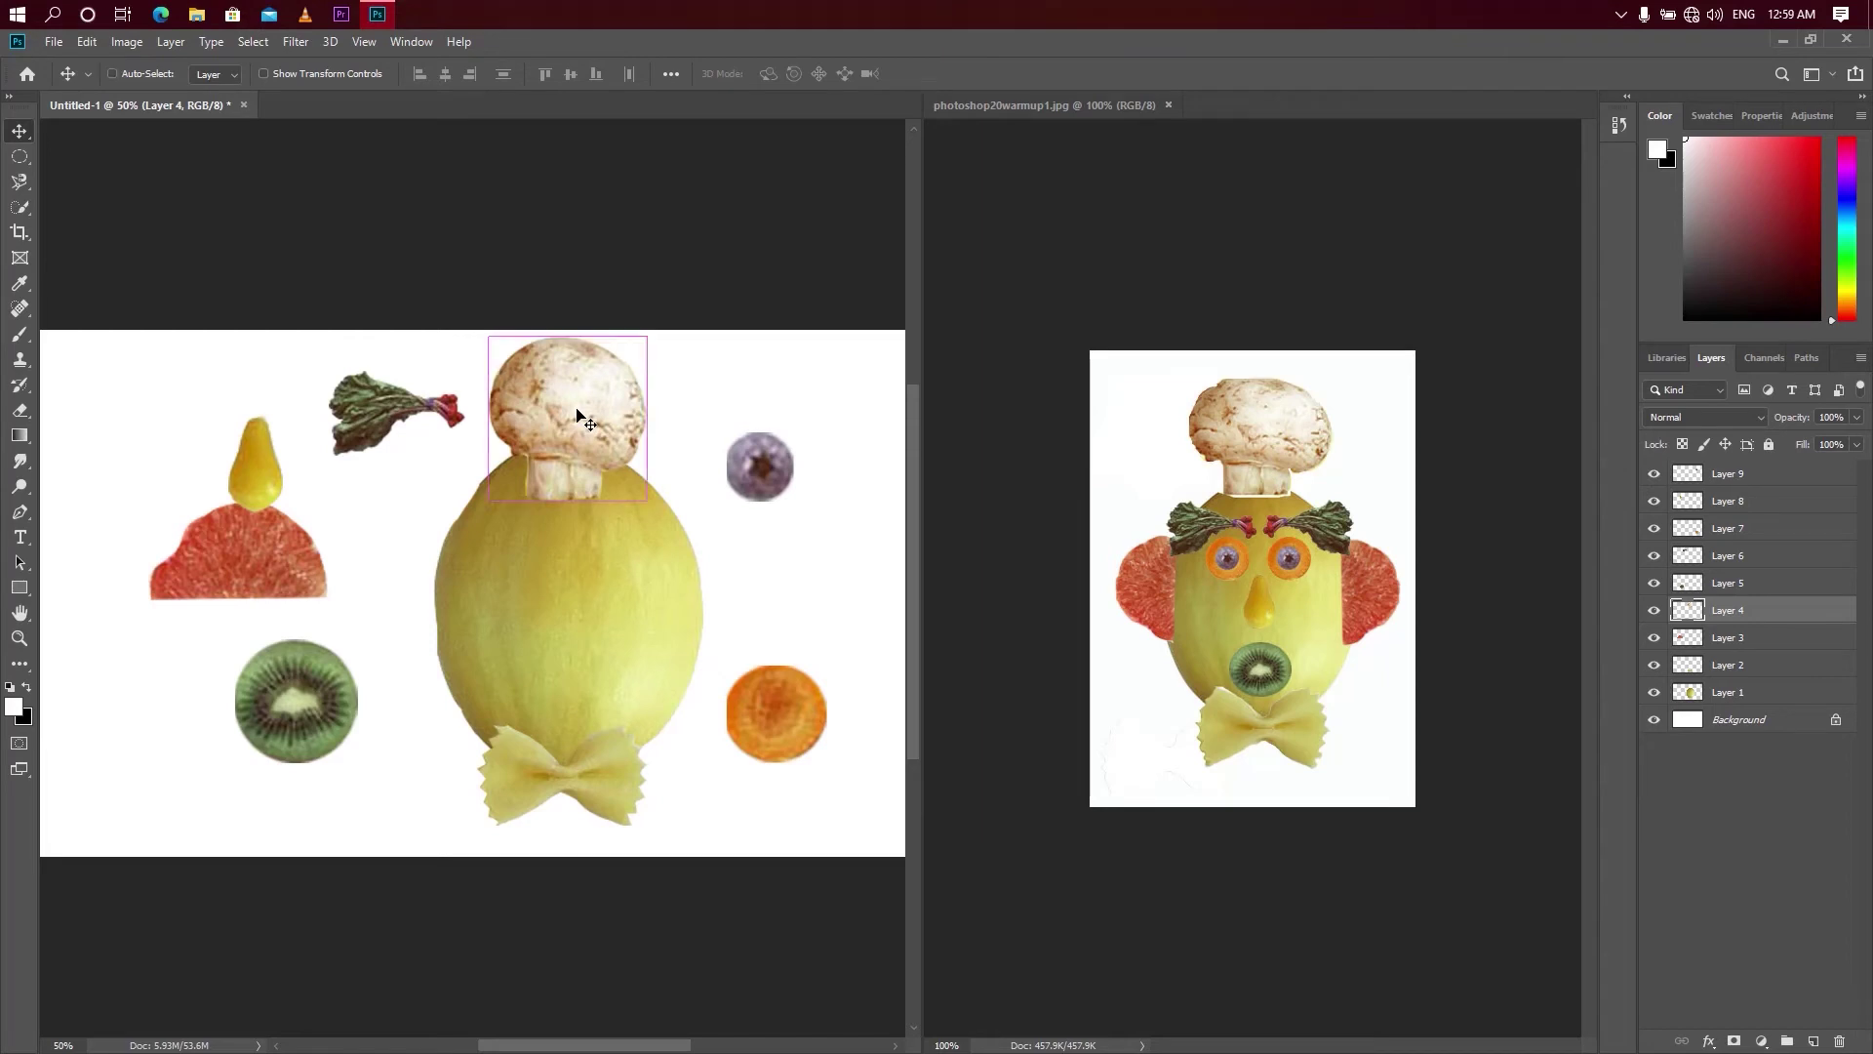
drag(646, 422, 655, 420)
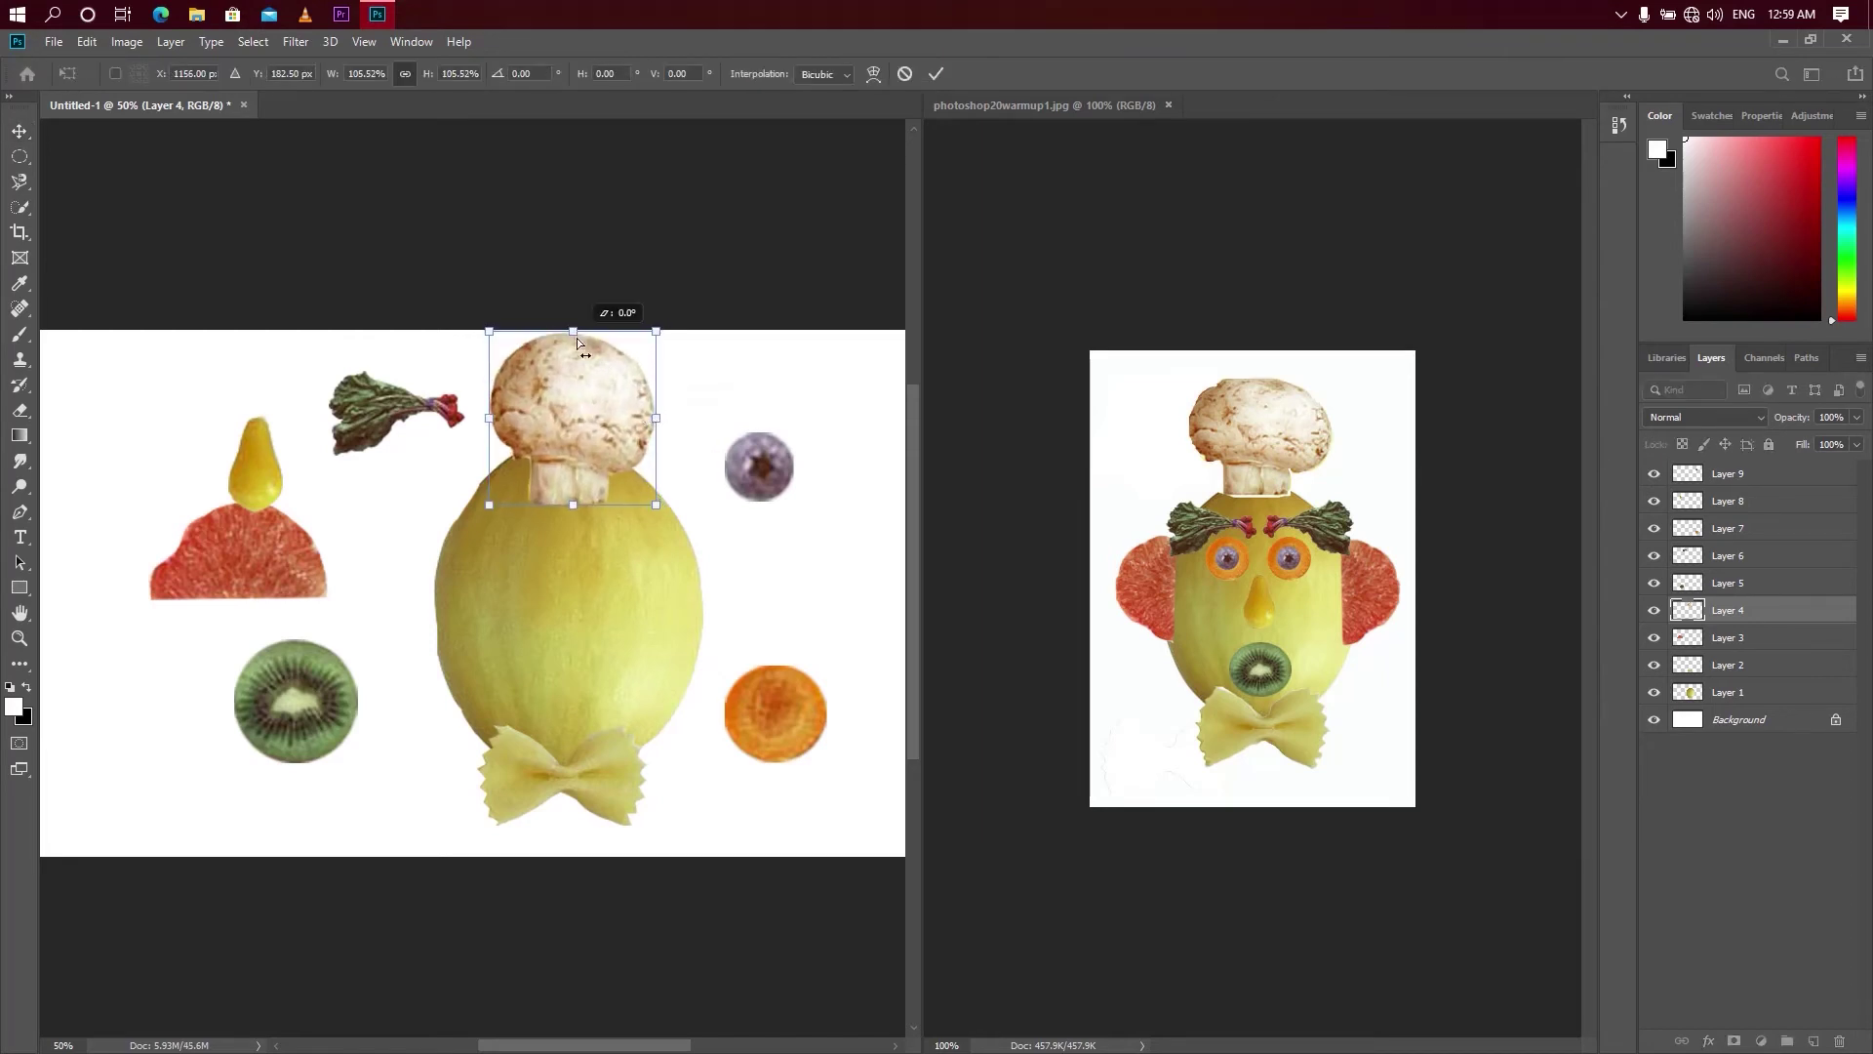
drag(573, 331, 670, 432)
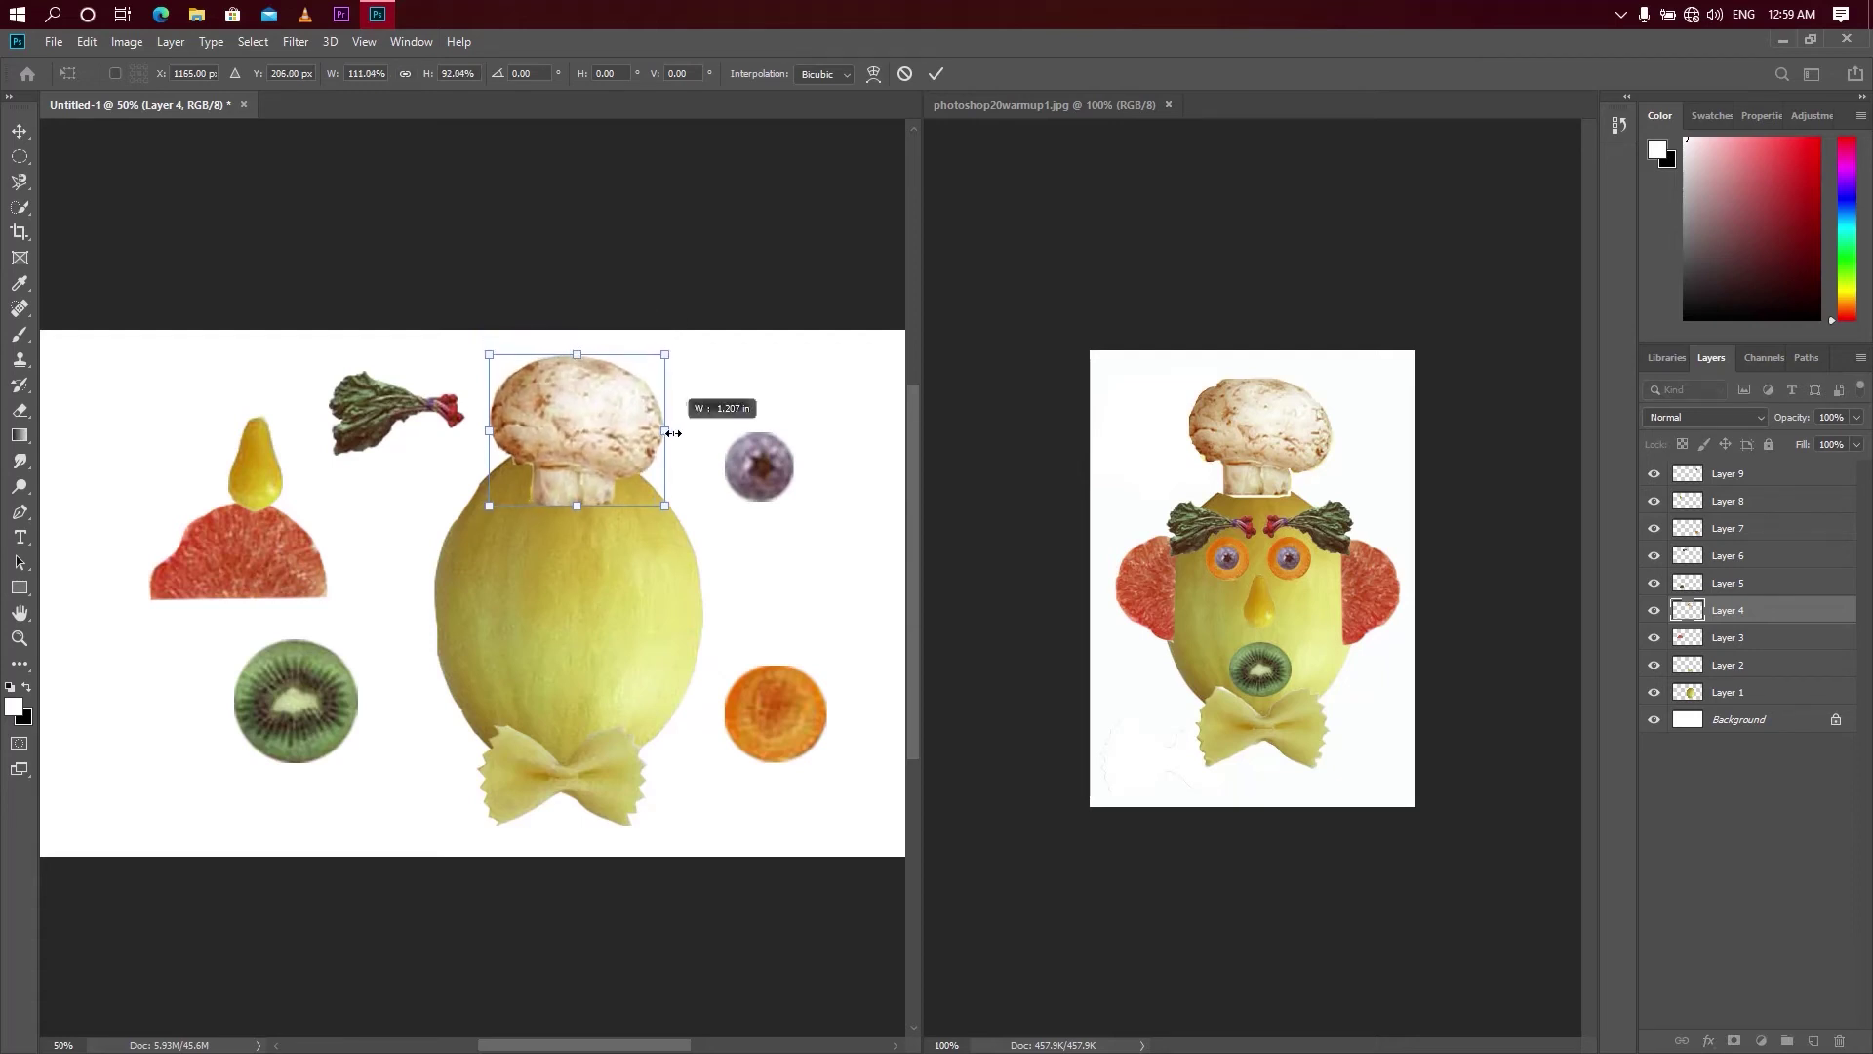
drag(493, 429, 571, 407)
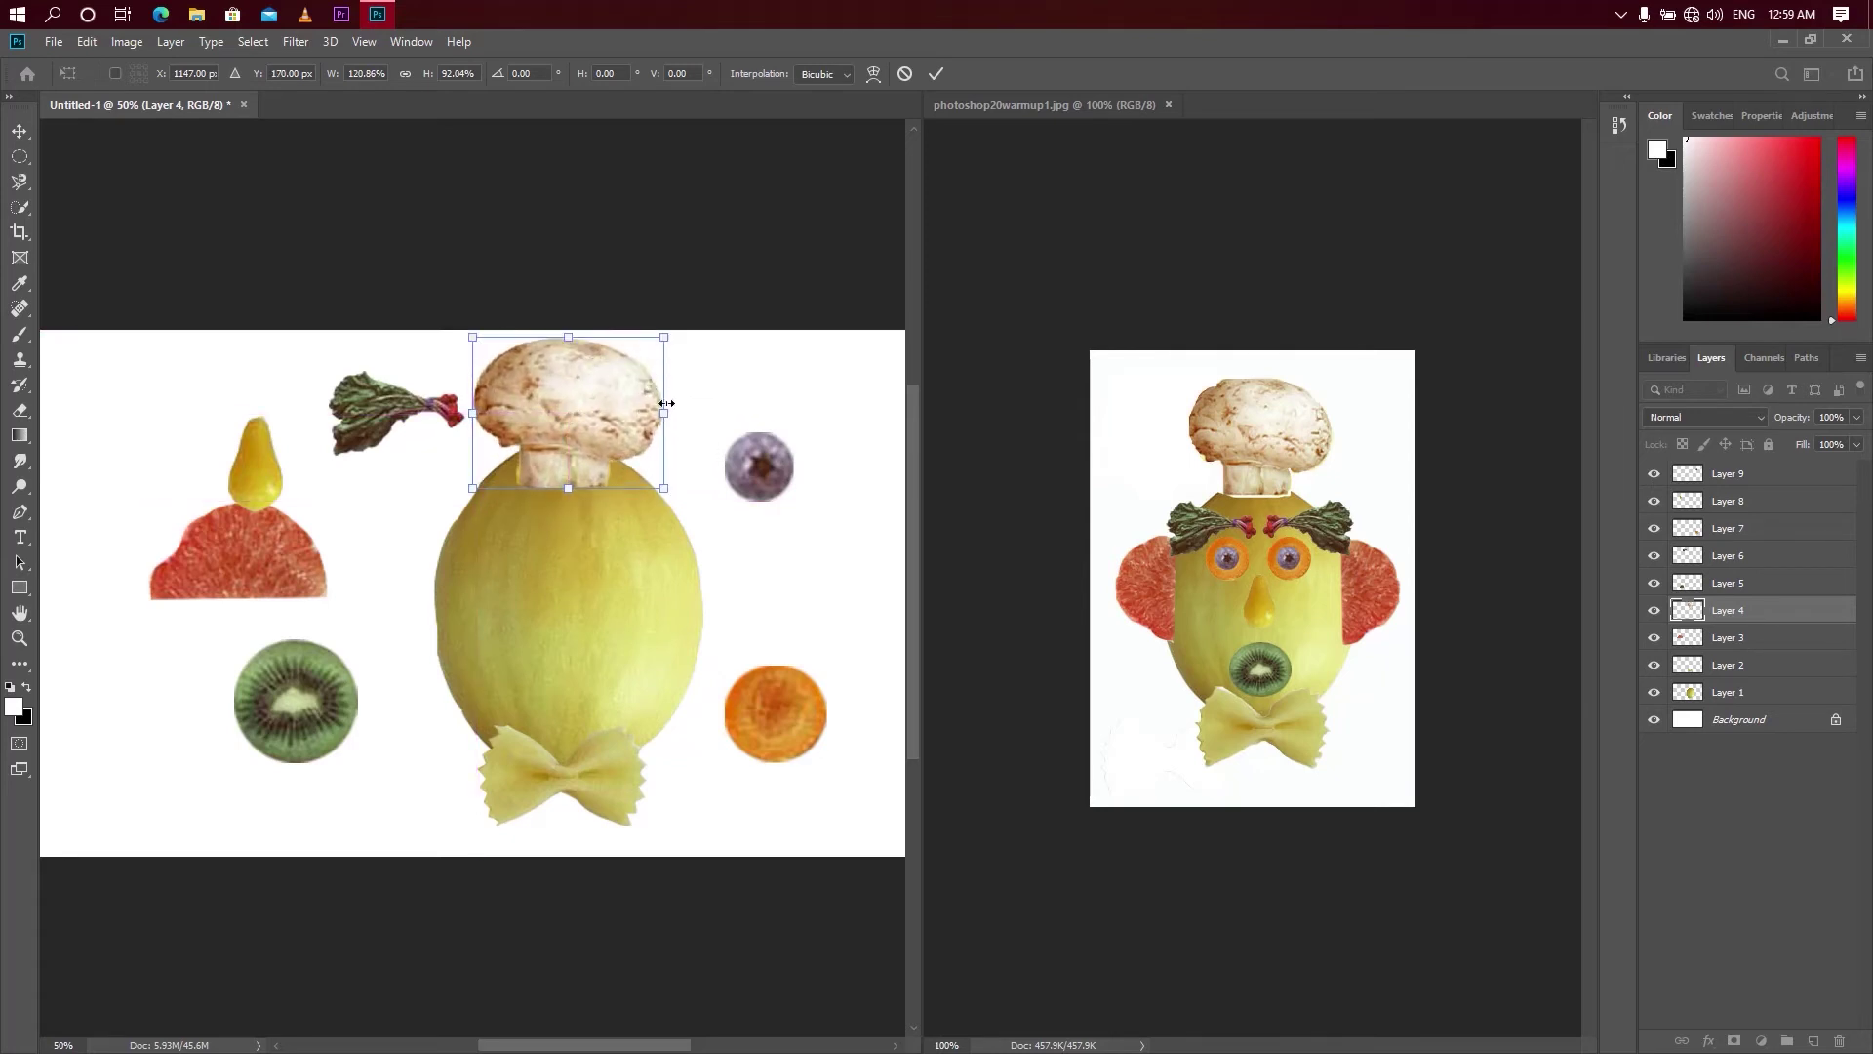
key(Return)
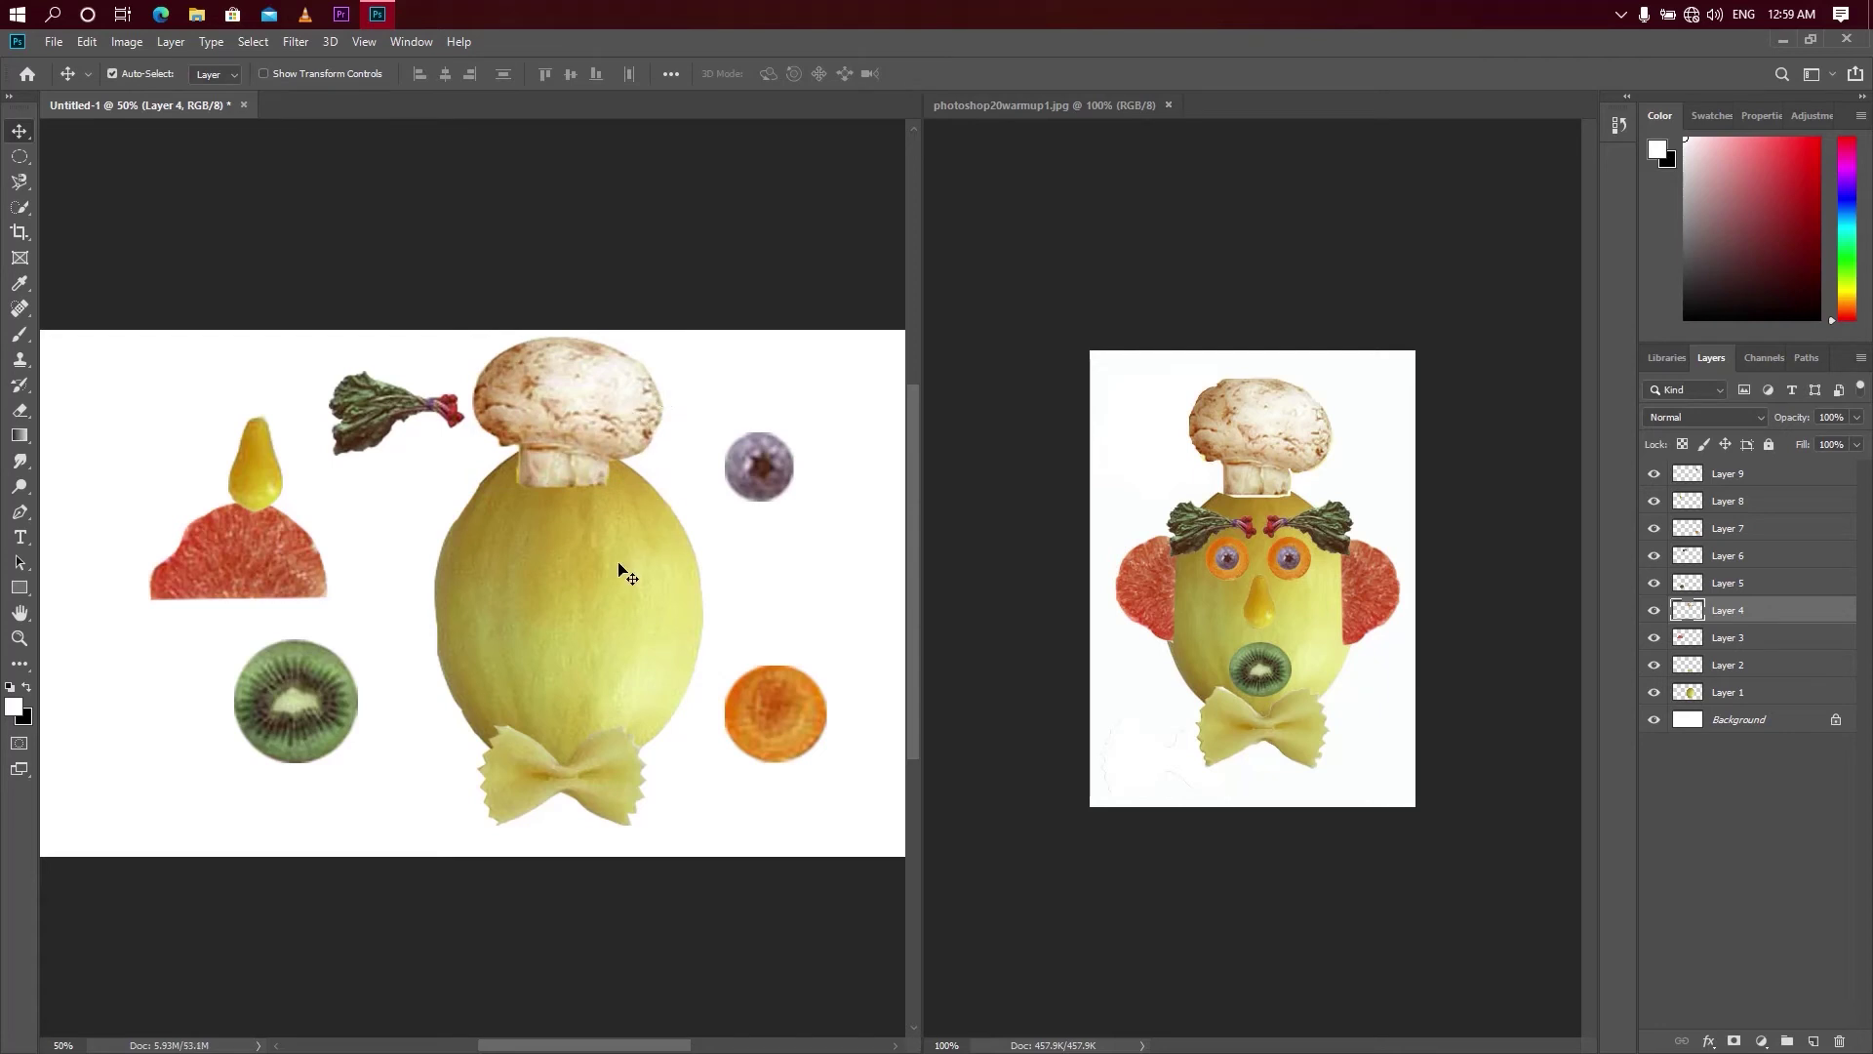
- Lower the melon slightly and shrink it a little from its corner
drag(597, 572, 589, 597)
key(ctrl)
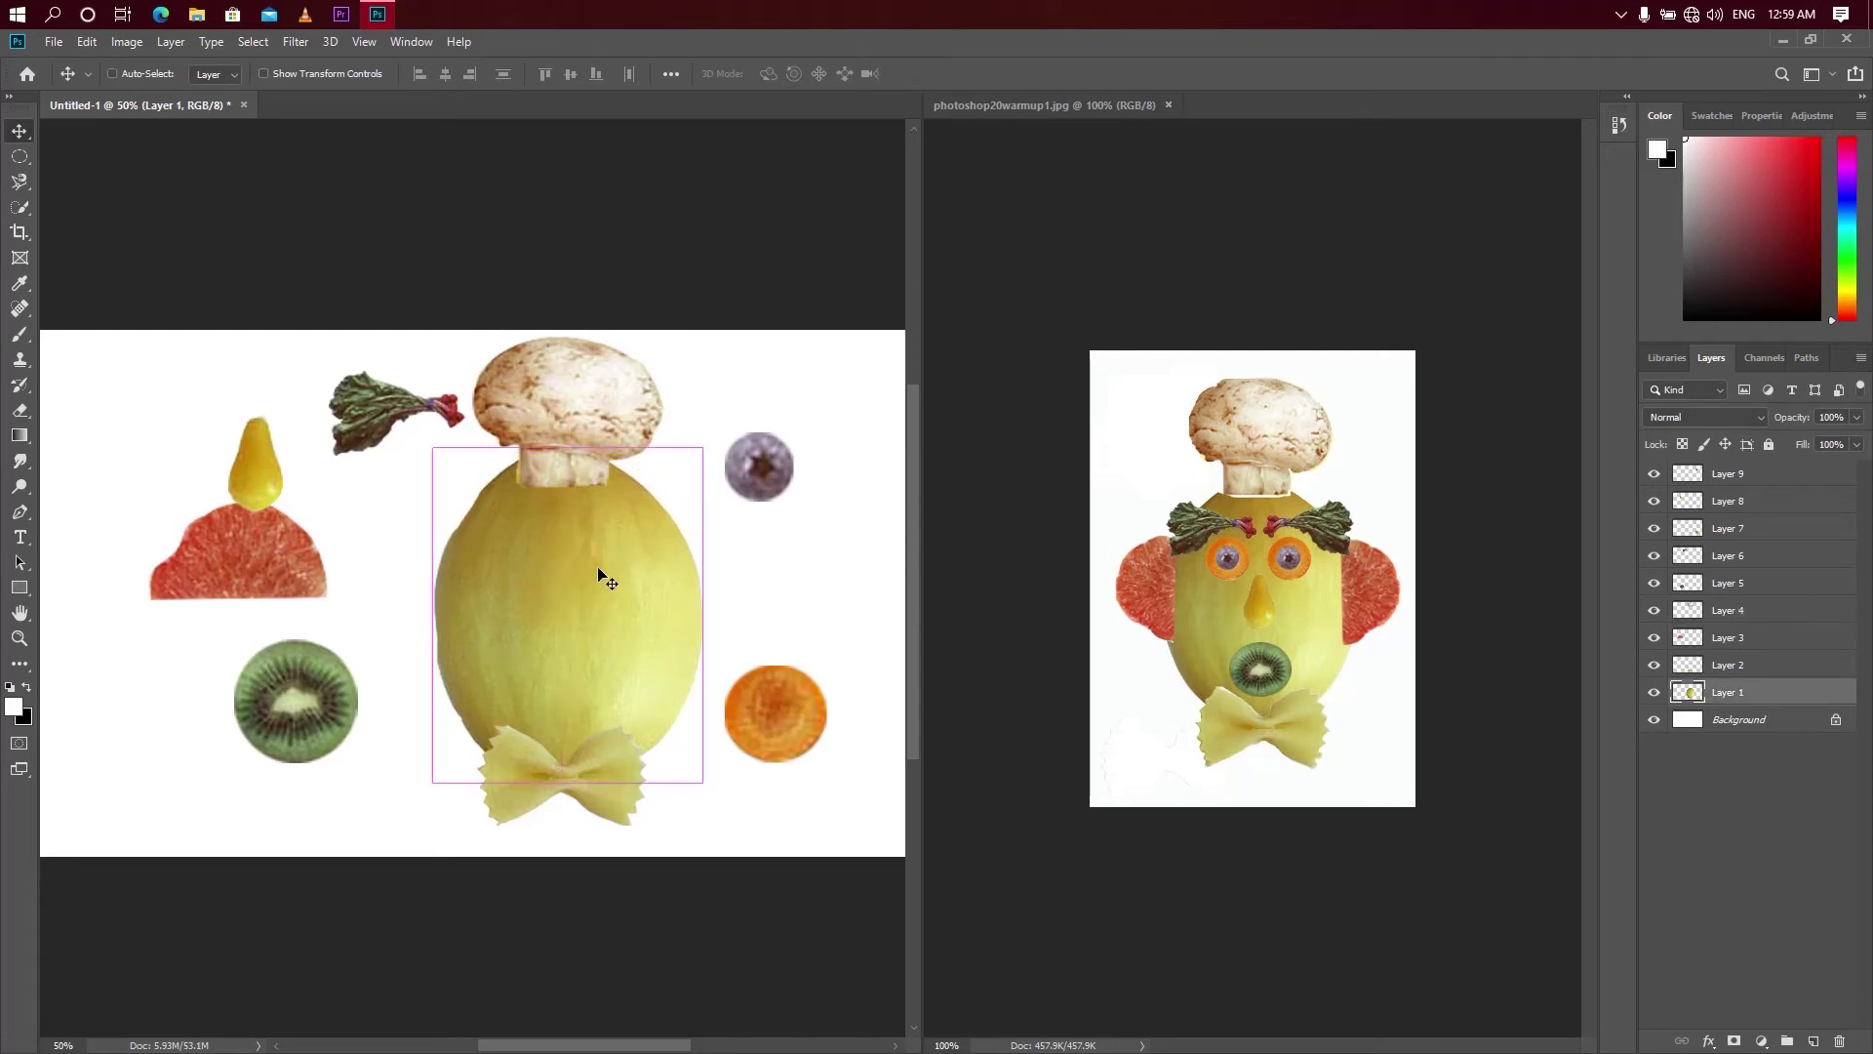
key(ctrl+t)
drag(700, 450, 691, 461)
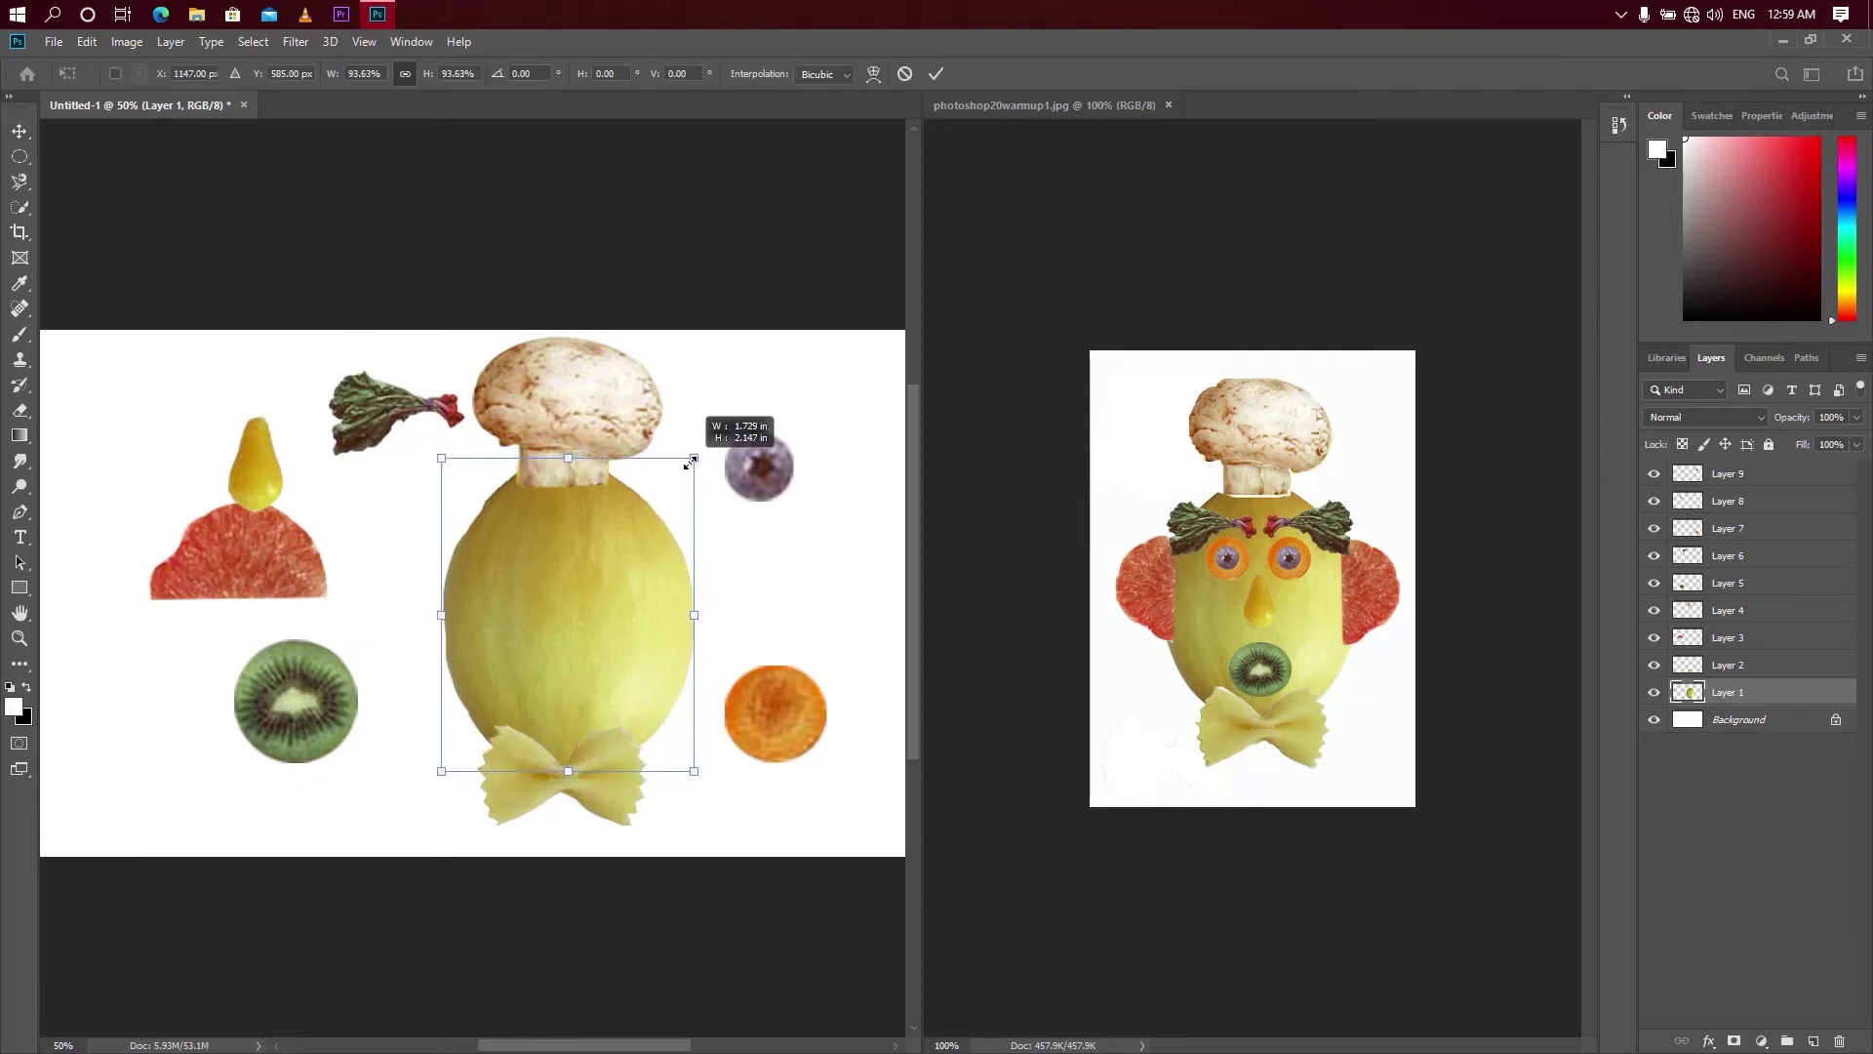
click(935, 72)
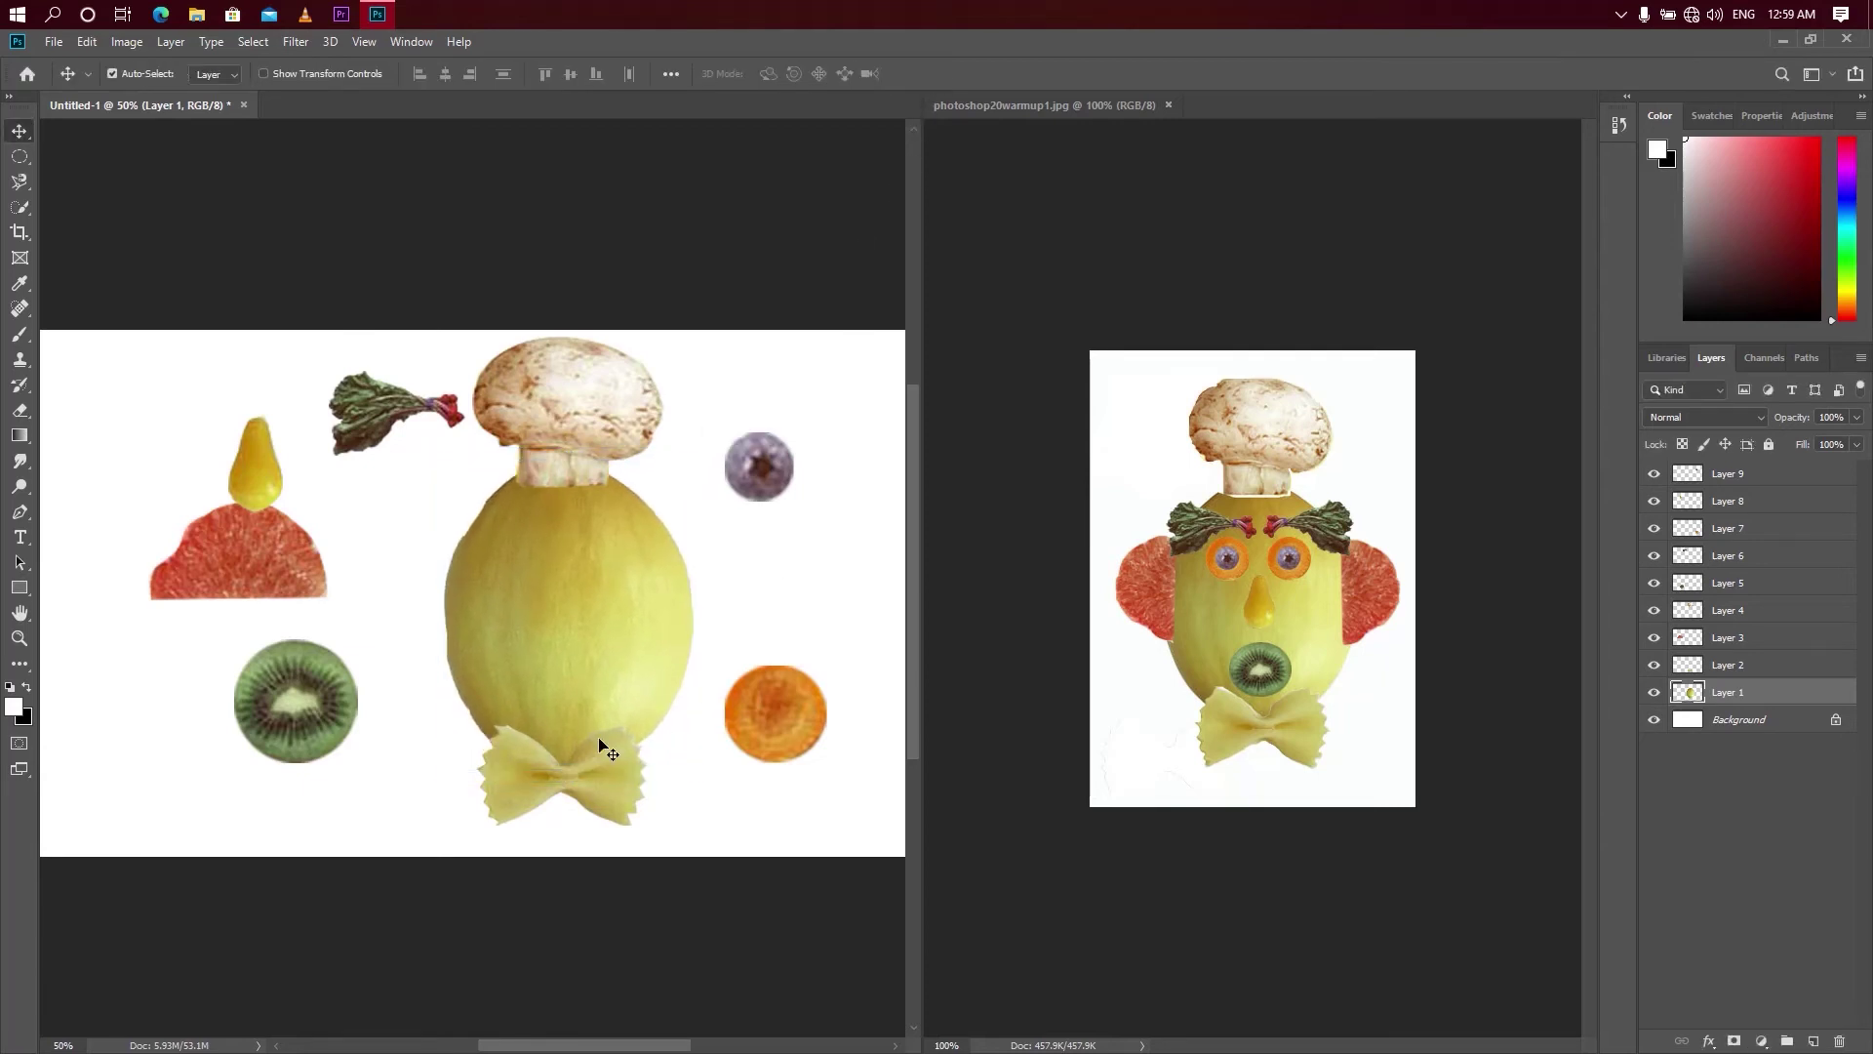
- Shrink the mushroom again and settle it as a hat on top of the melon
click(561, 425)
key(ctrl+t)
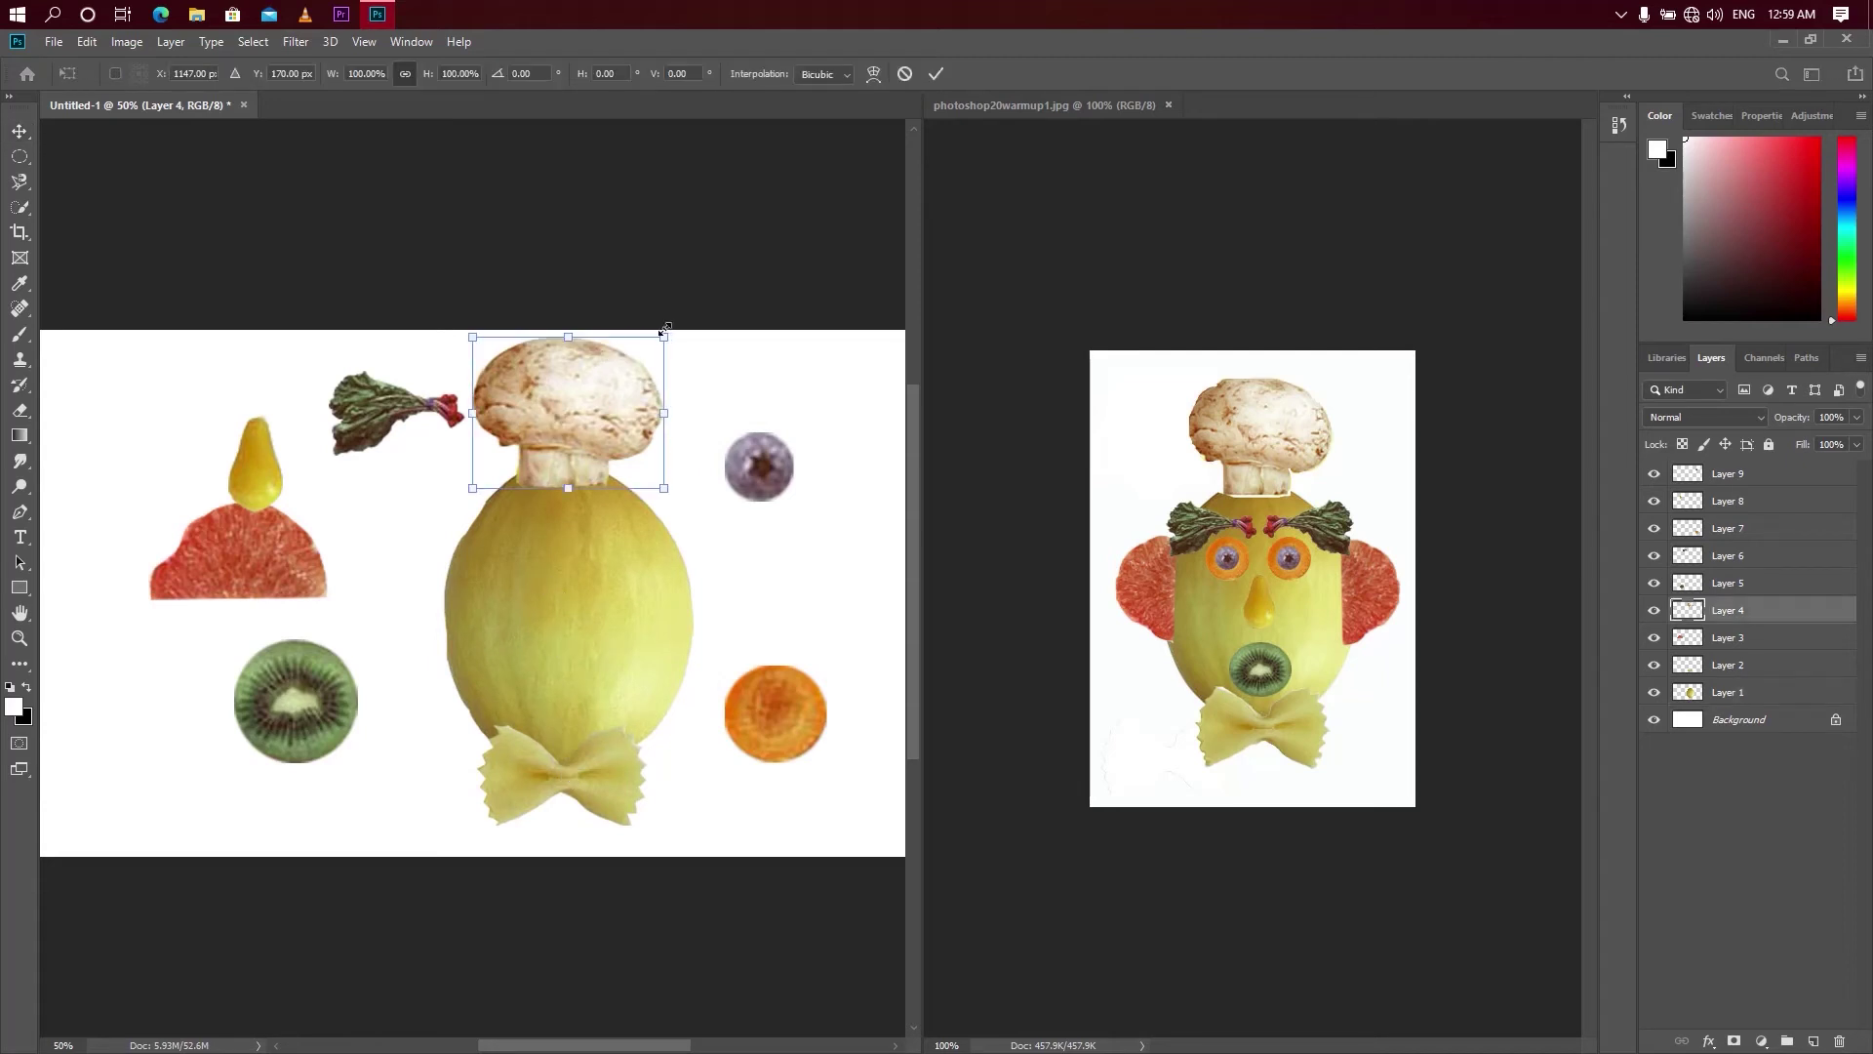
drag(664, 331, 647, 351)
drag(570, 415, 571, 435)
click(934, 75)
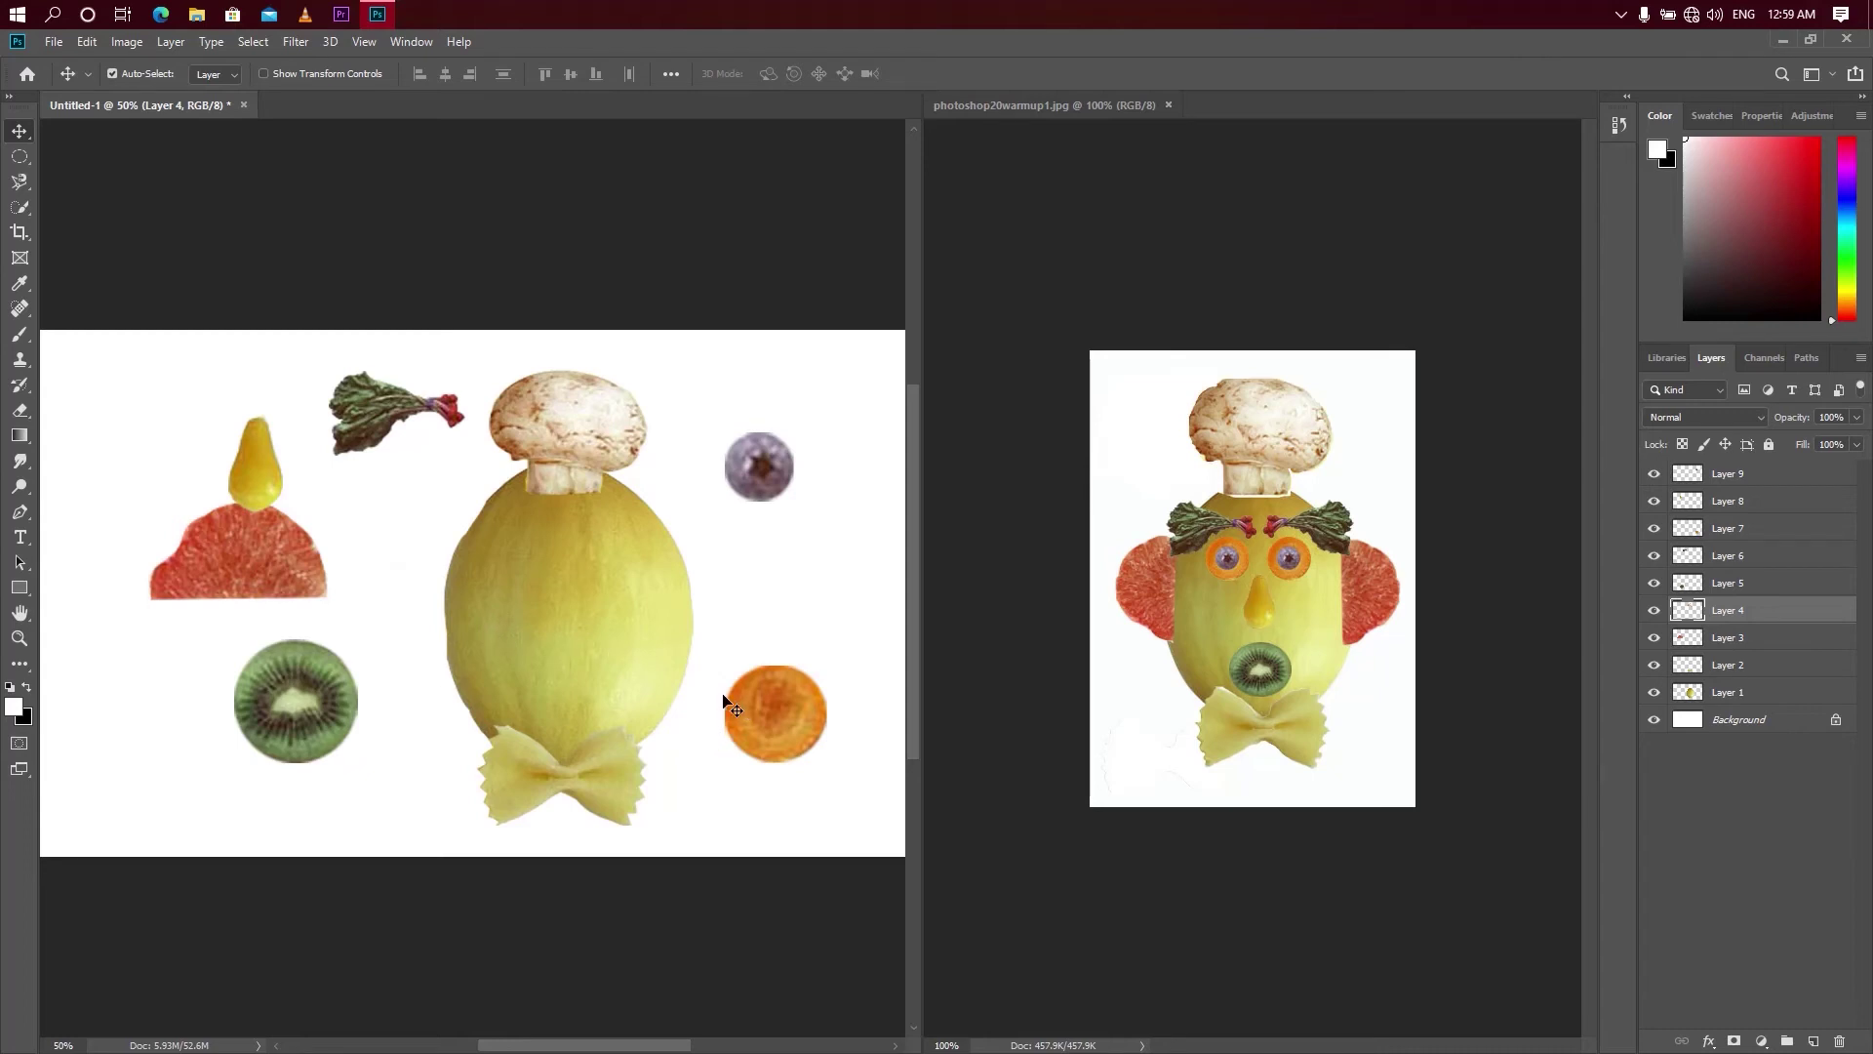
- Move the carrot slice onto the melon face and shrink it to about half size
drag(764, 717, 504, 589)
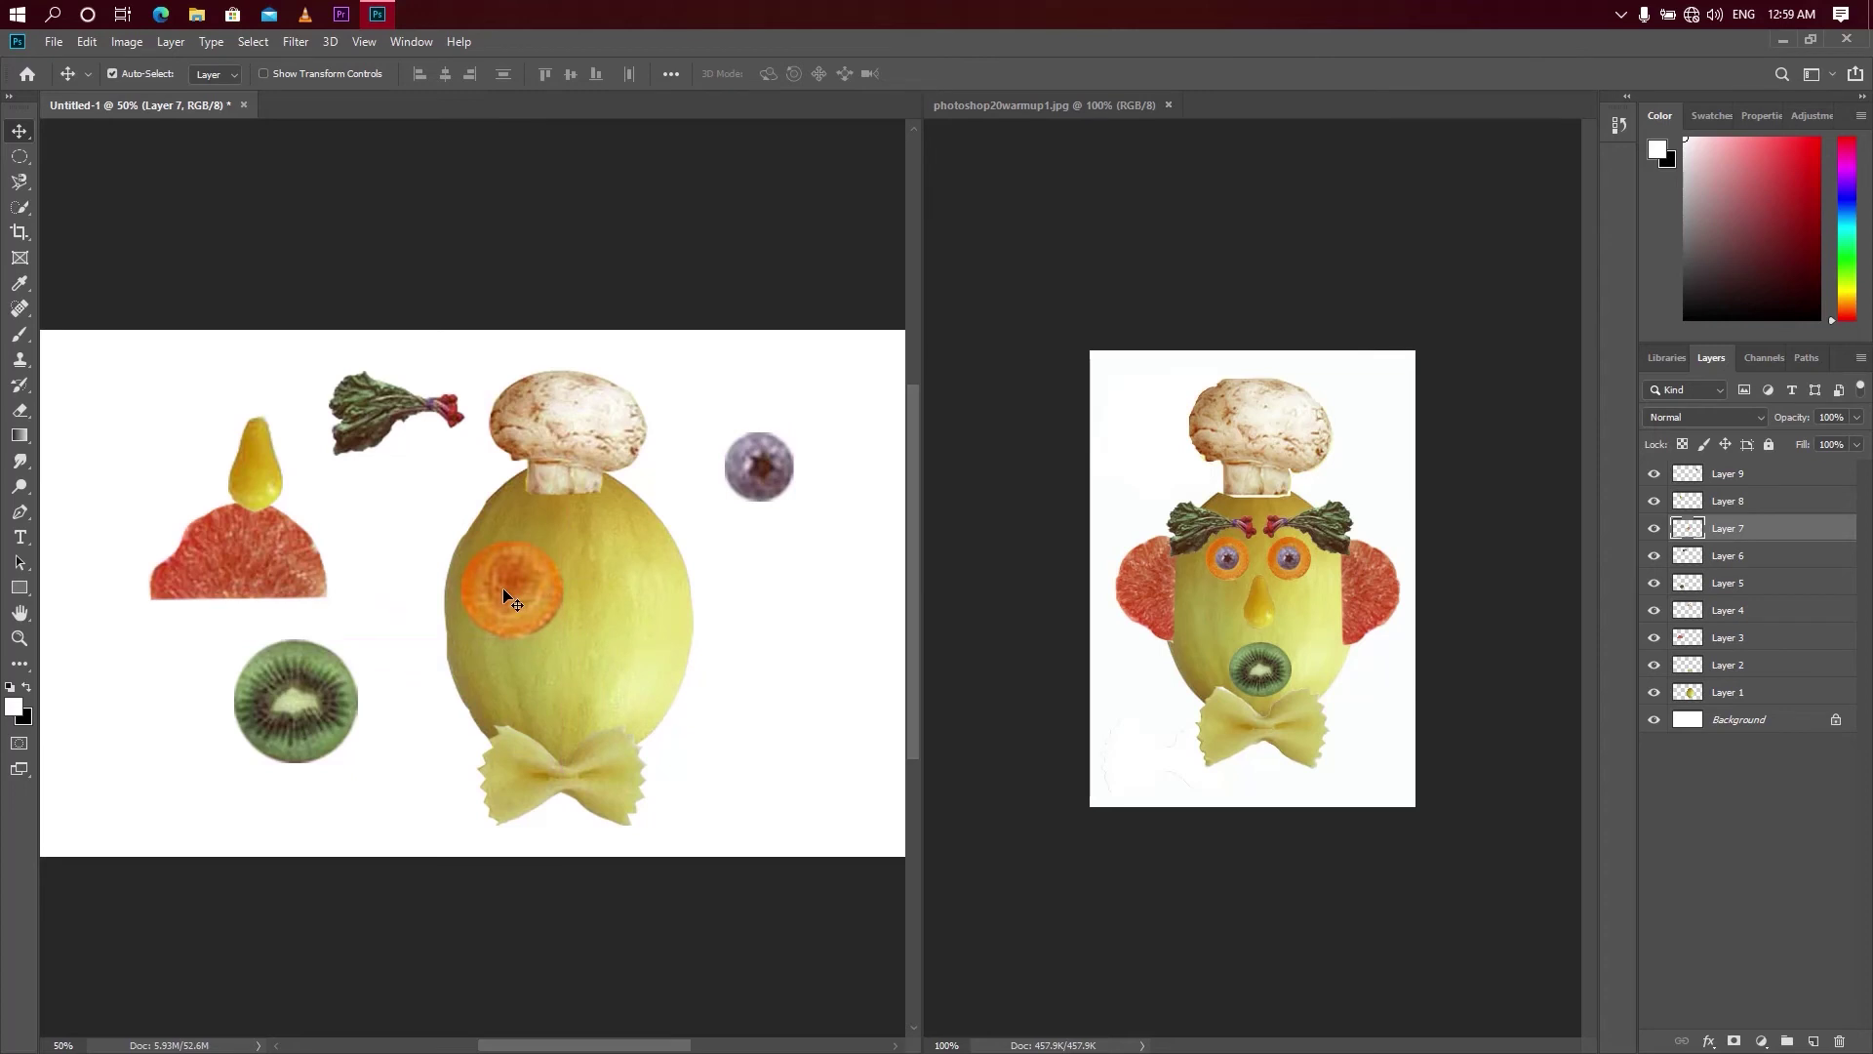
key(ctrl+t)
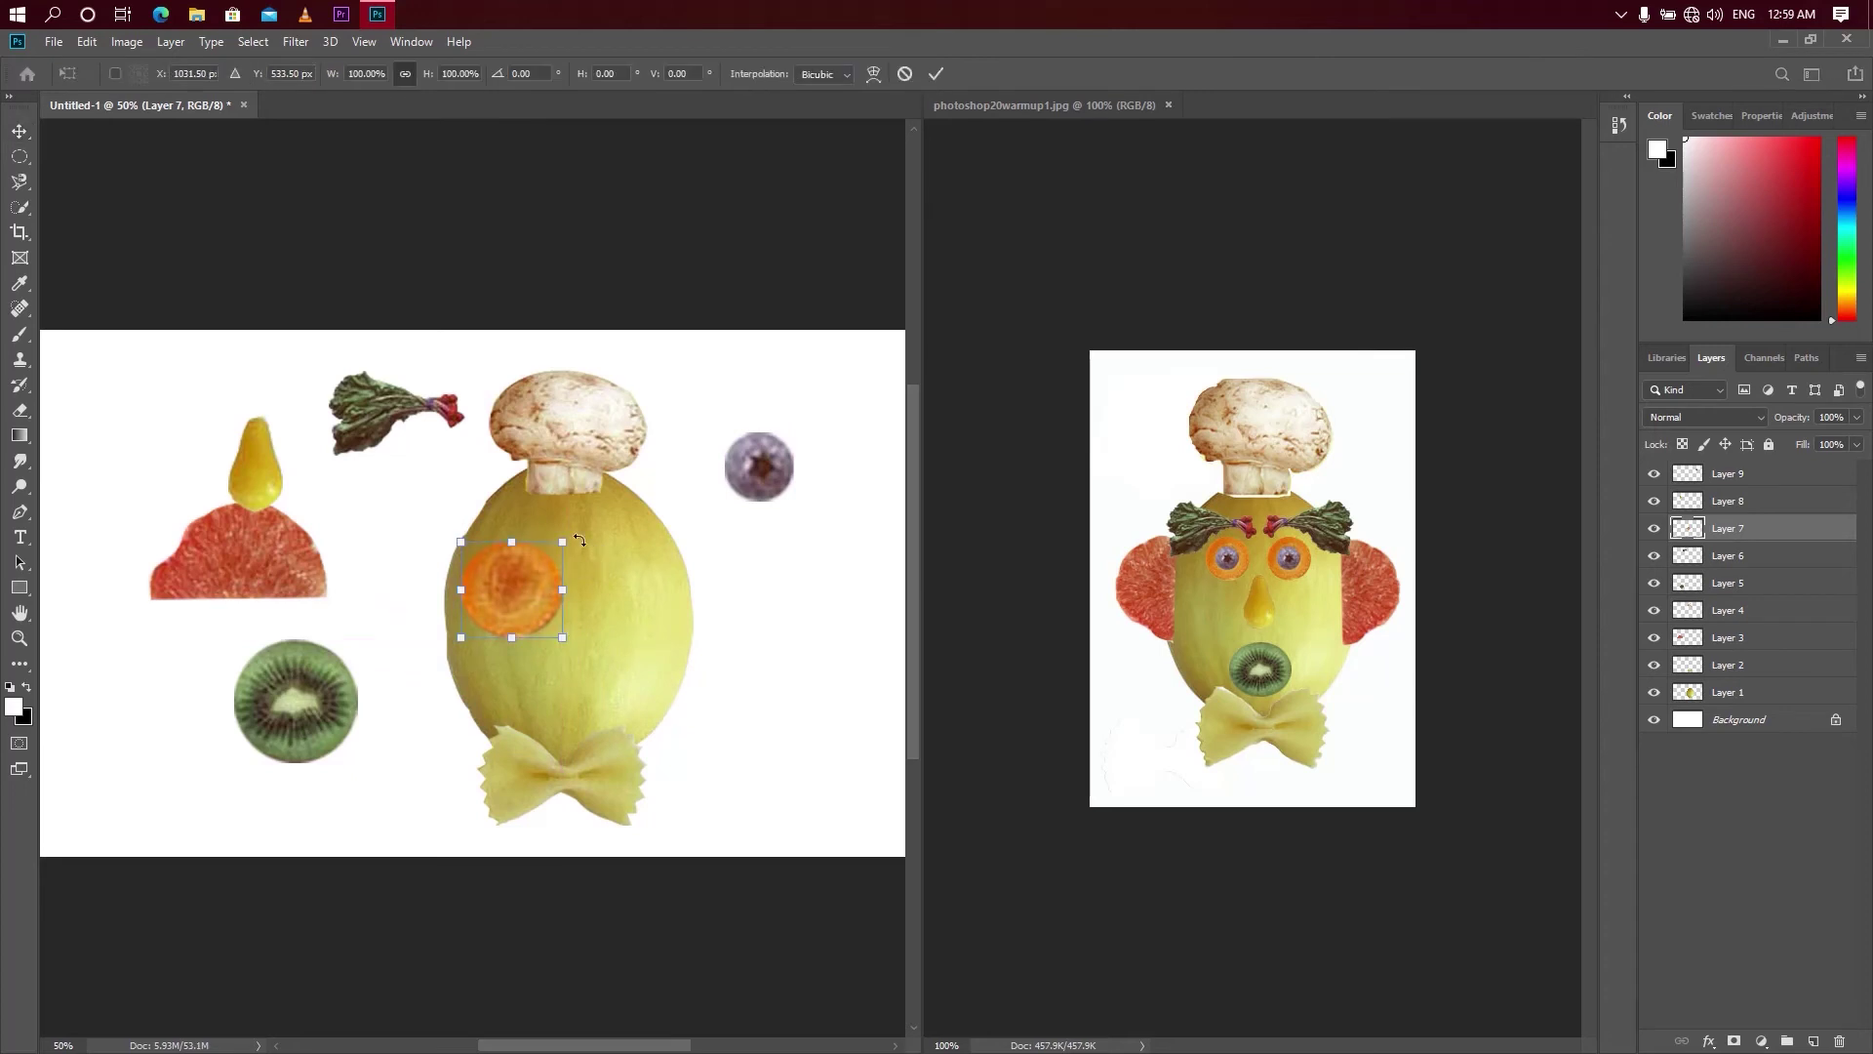
drag(563, 543, 540, 556)
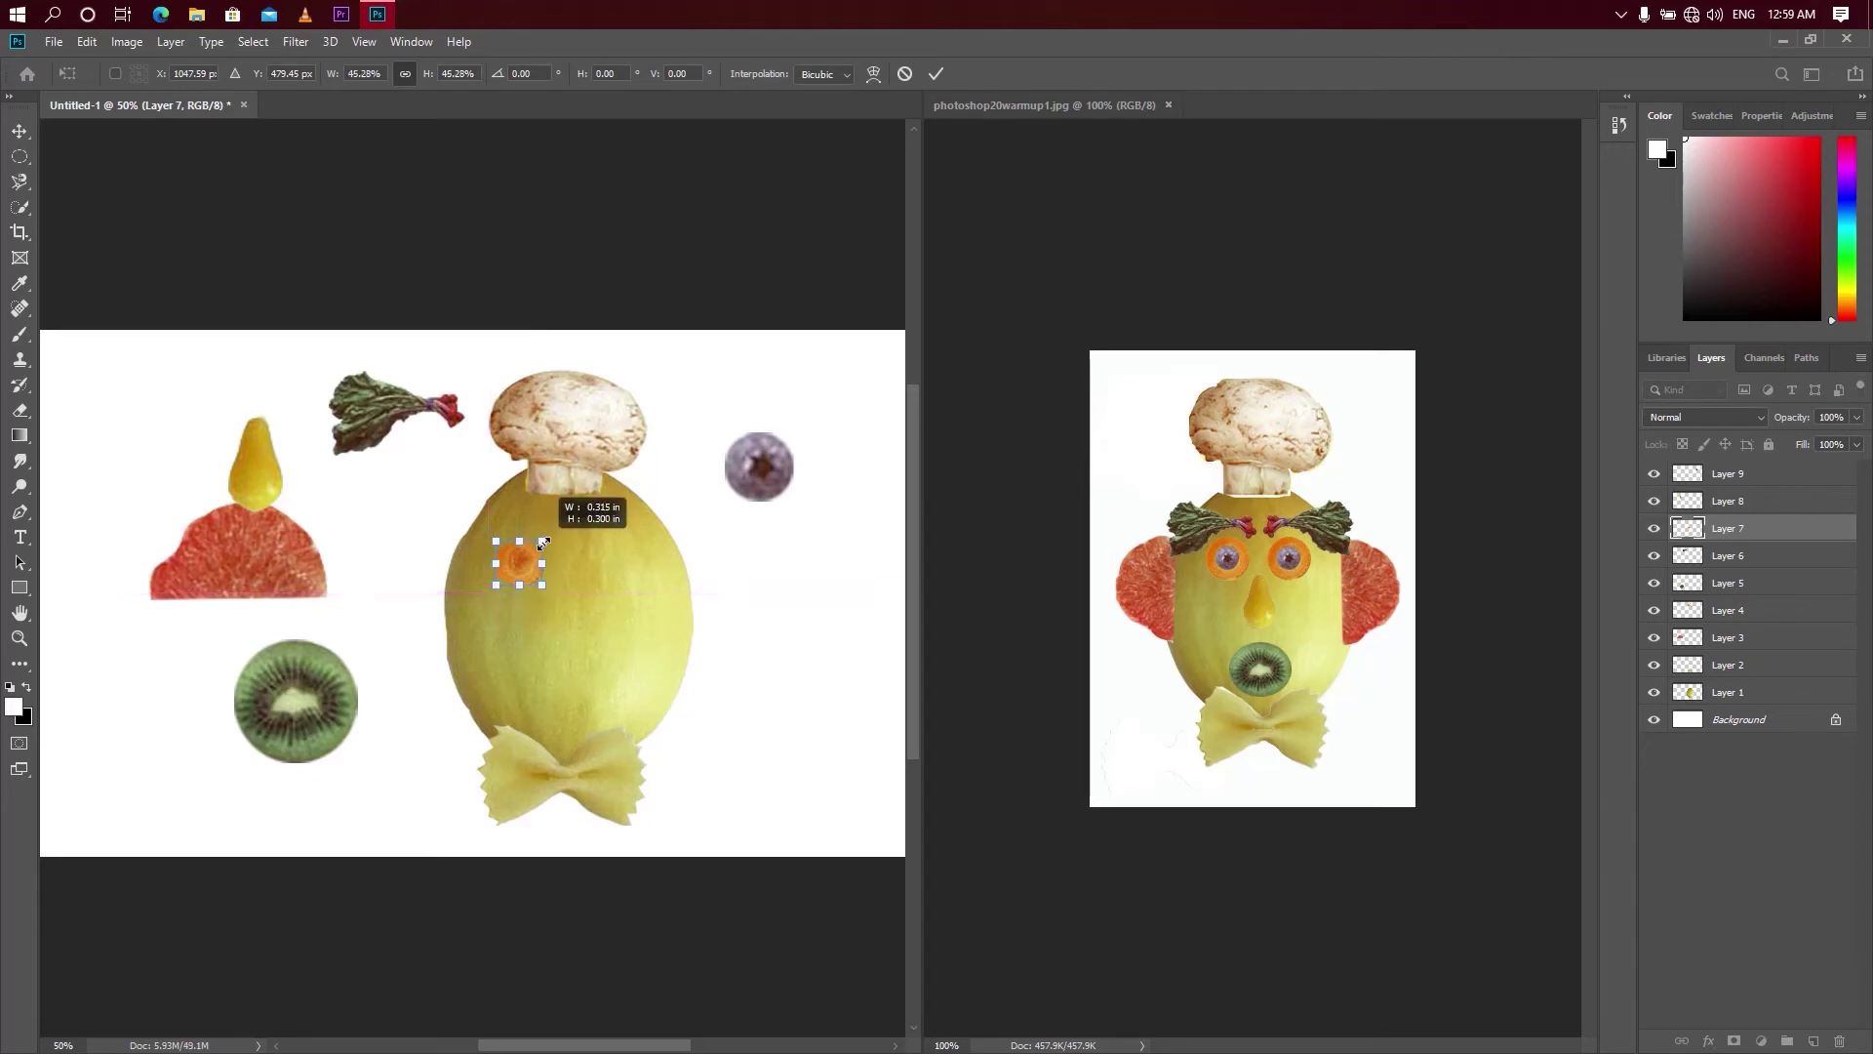
click(934, 75)
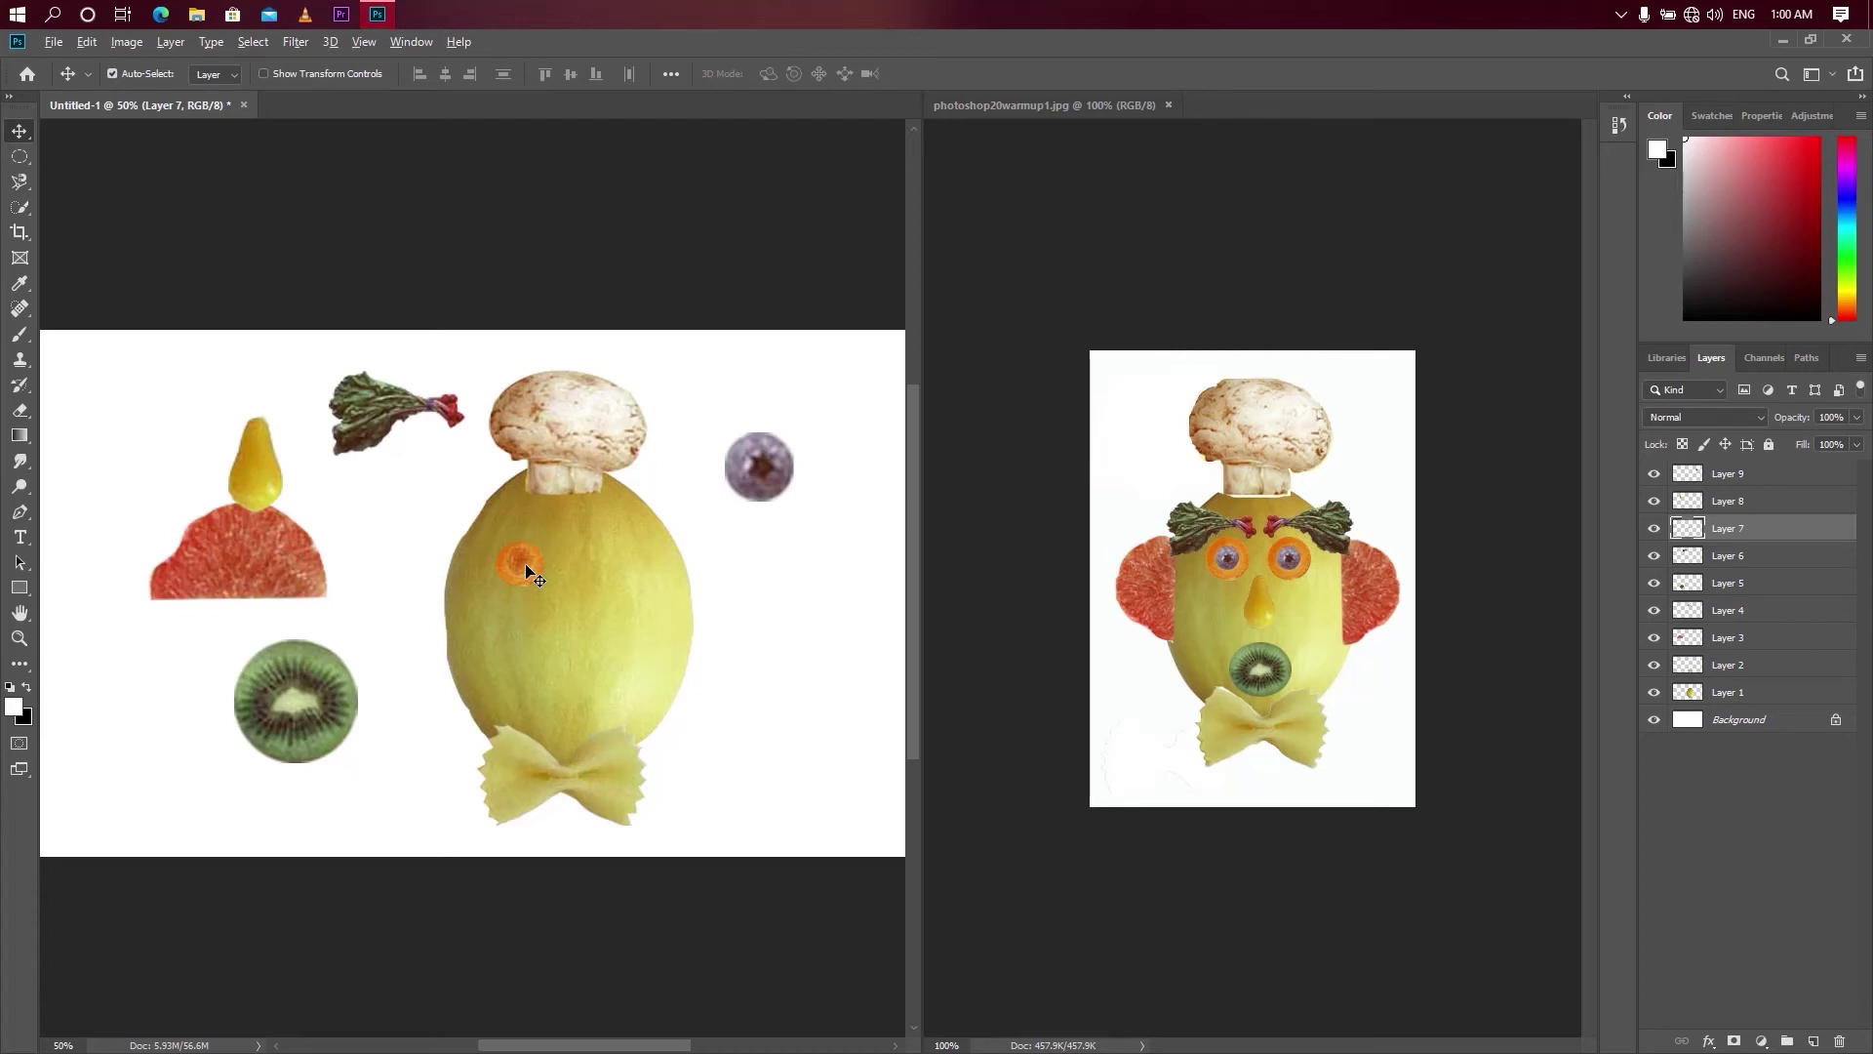
- Alt-drag a copy of the carrot to the right as a second eye and align both eyes
drag(523, 568, 616, 573)
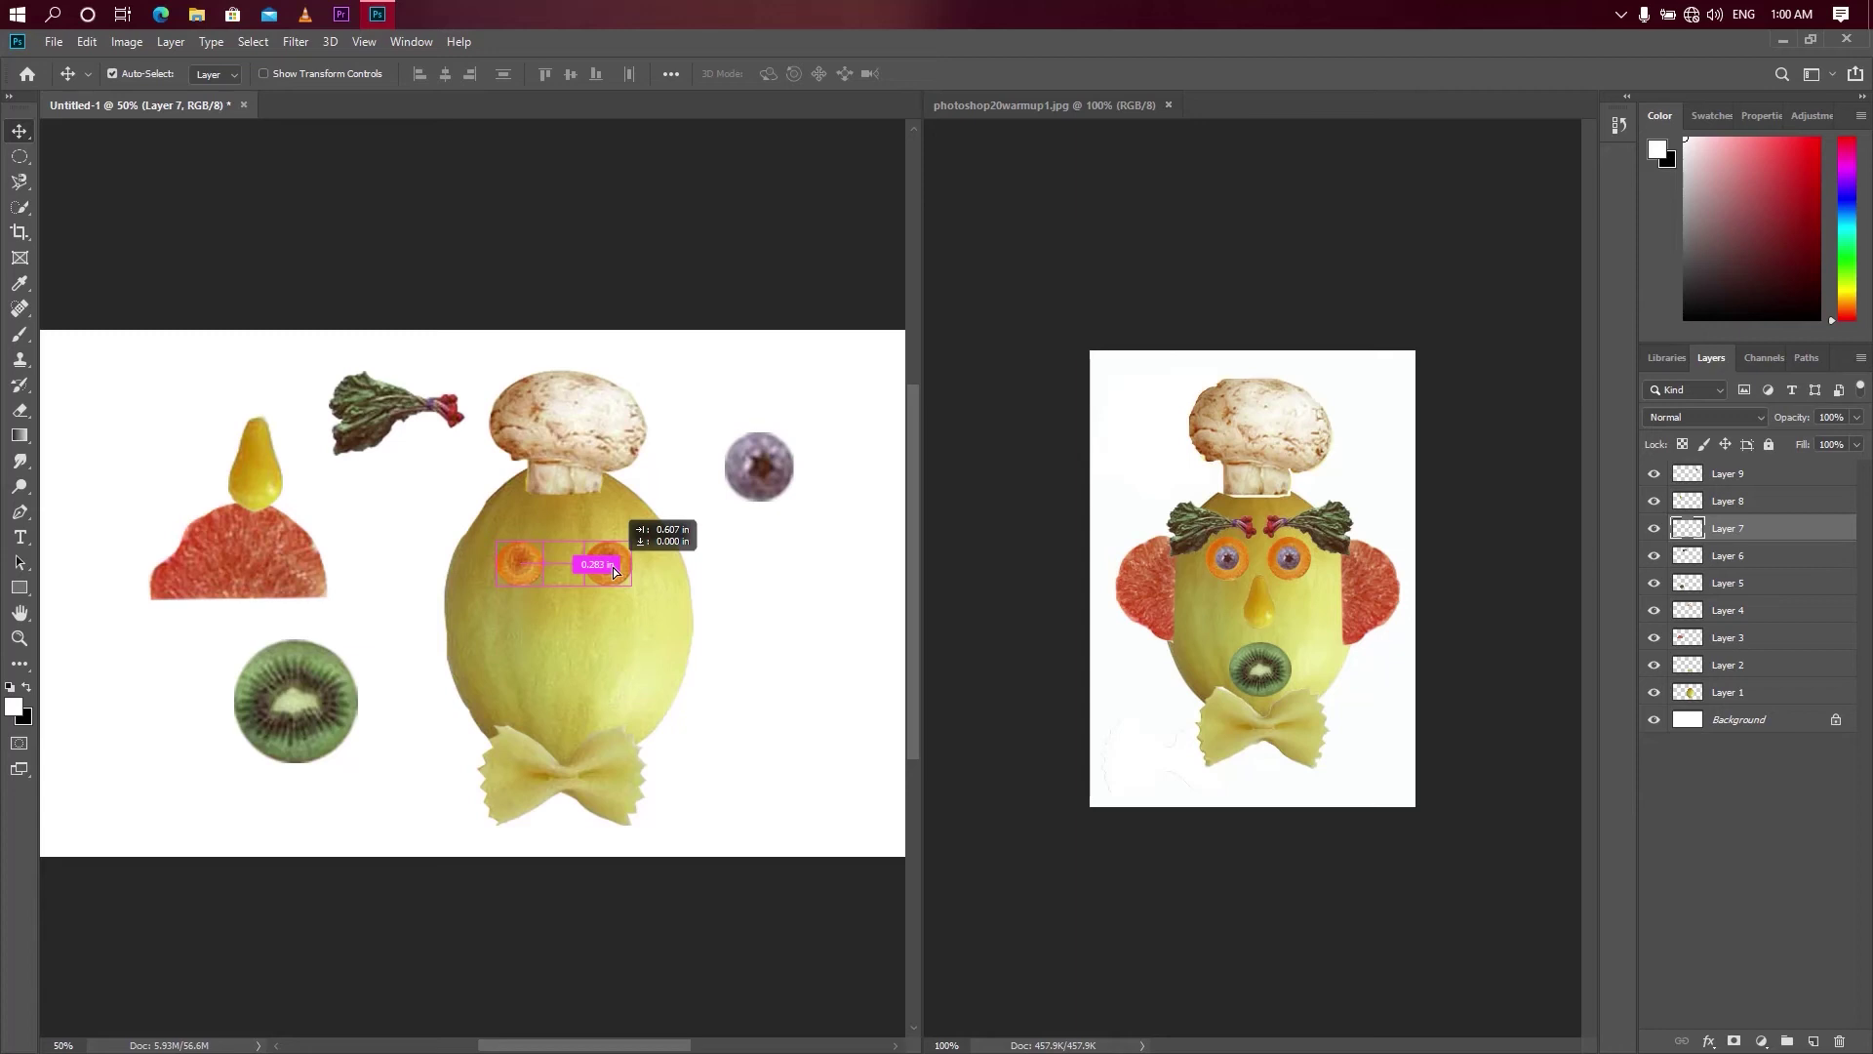
drag(615, 571, 614, 572)
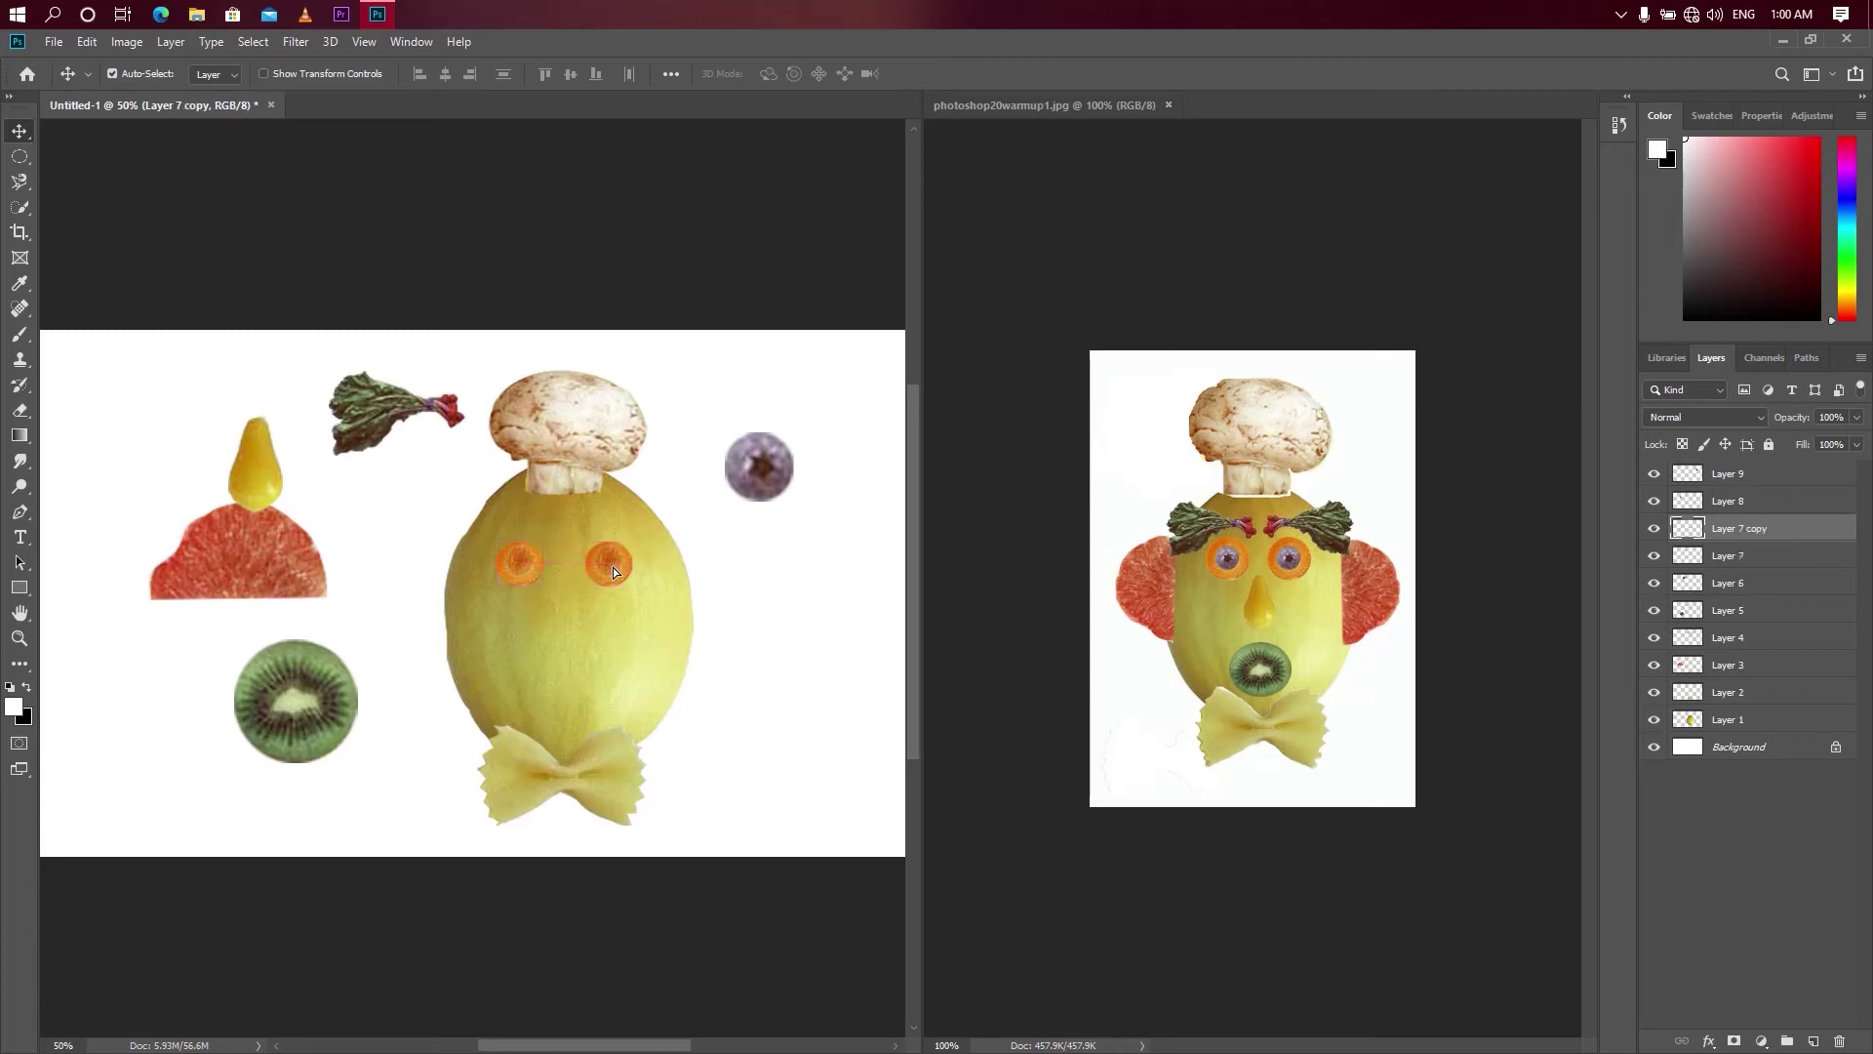
click(1739, 564)
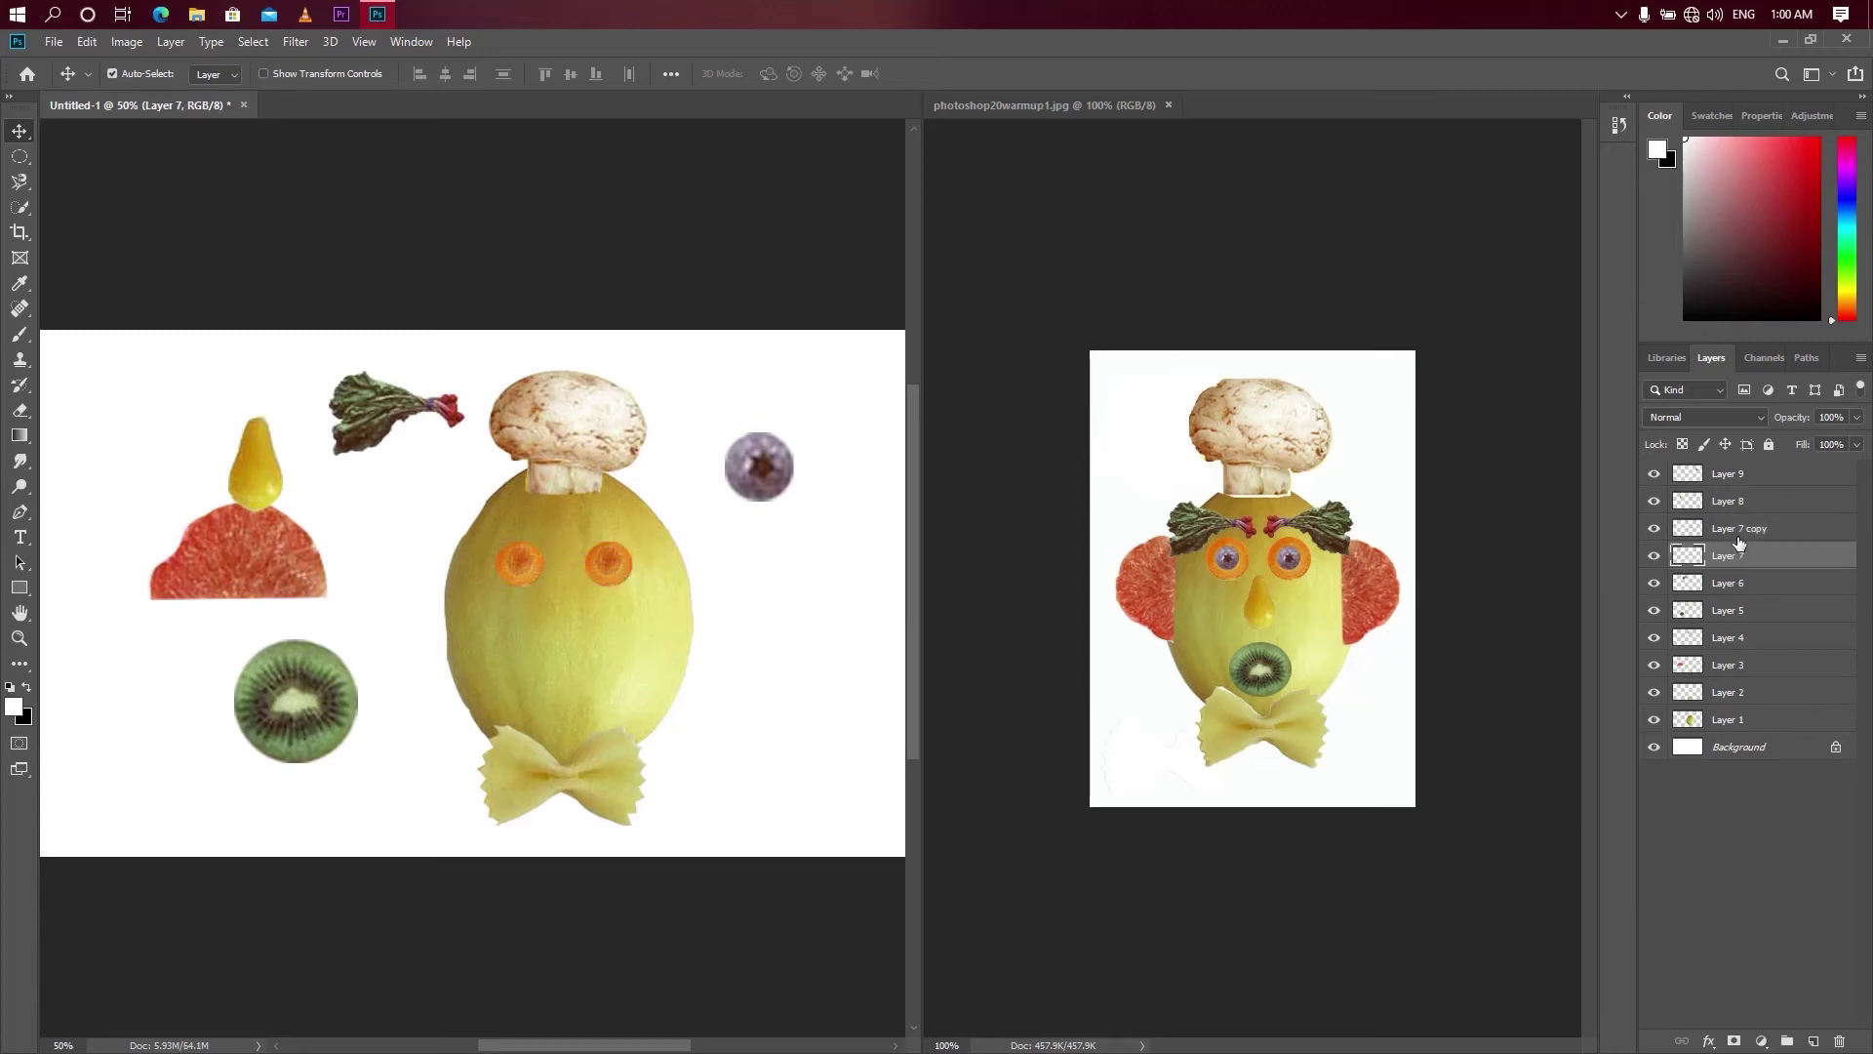
click(1751, 533)
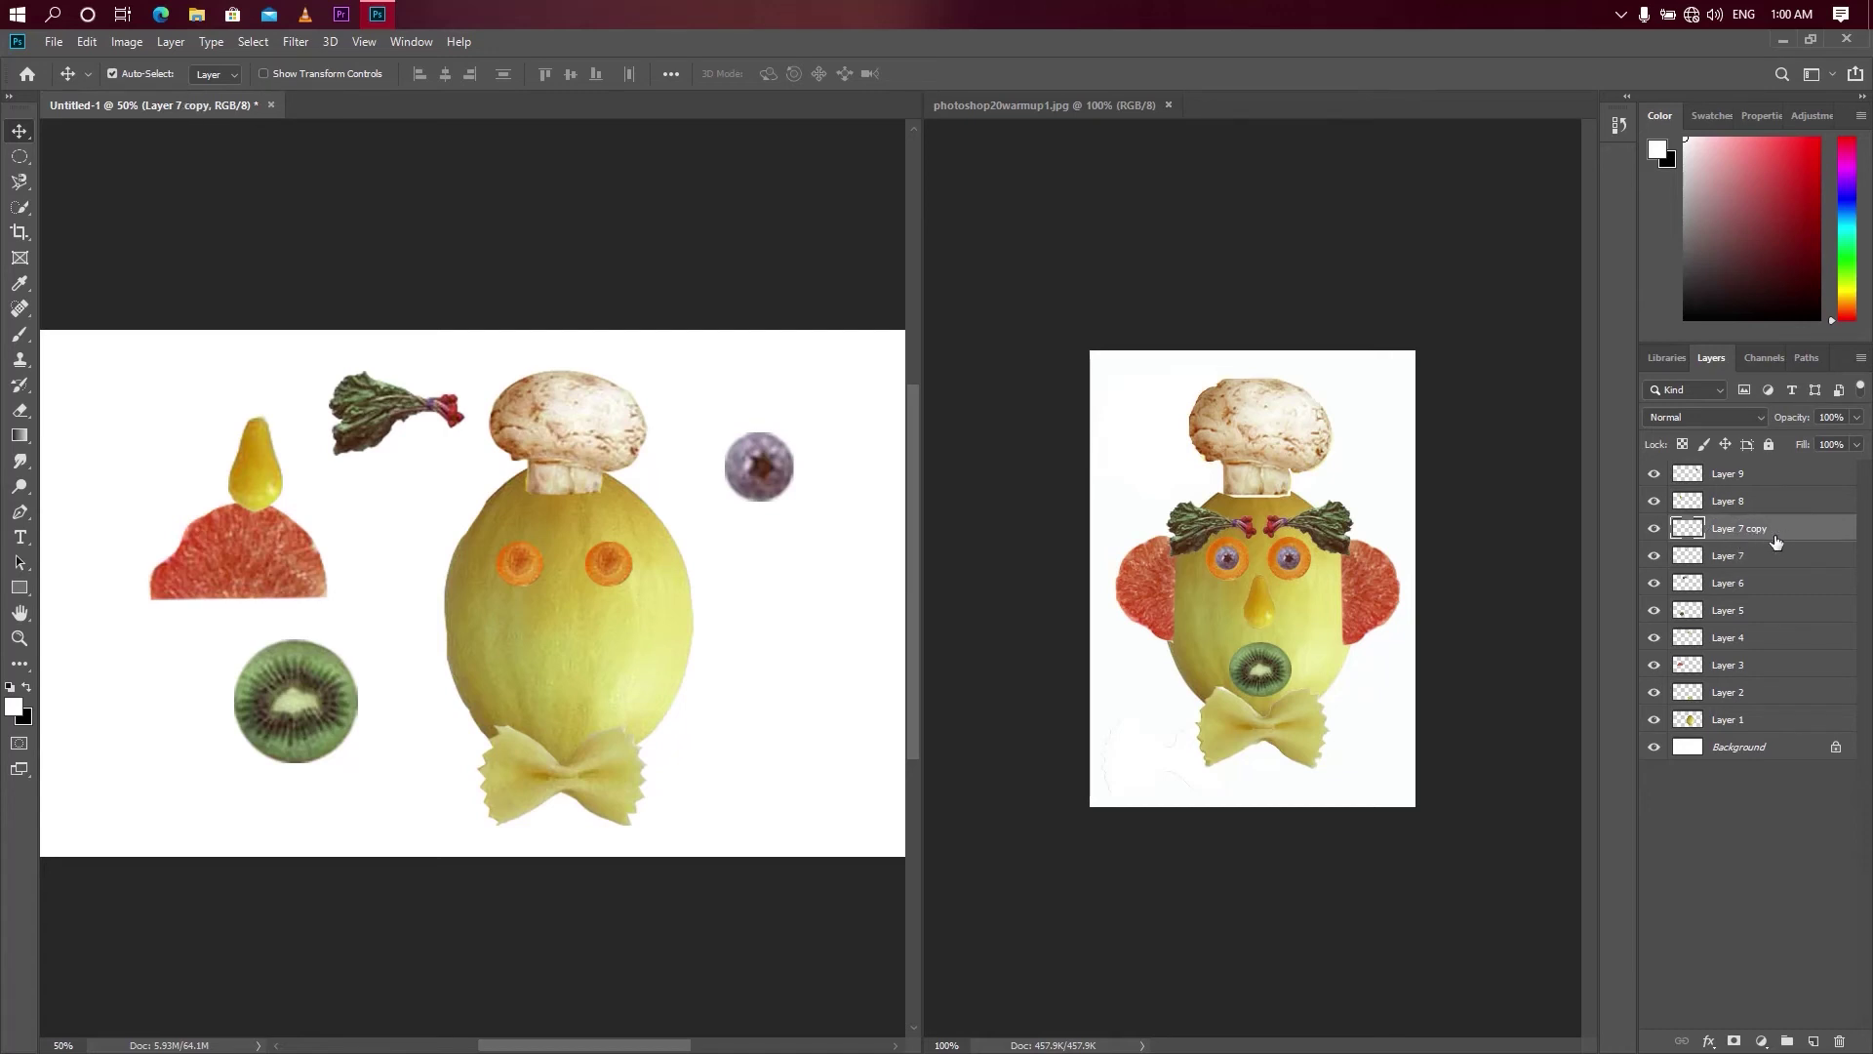
drag(523, 570, 517, 570)
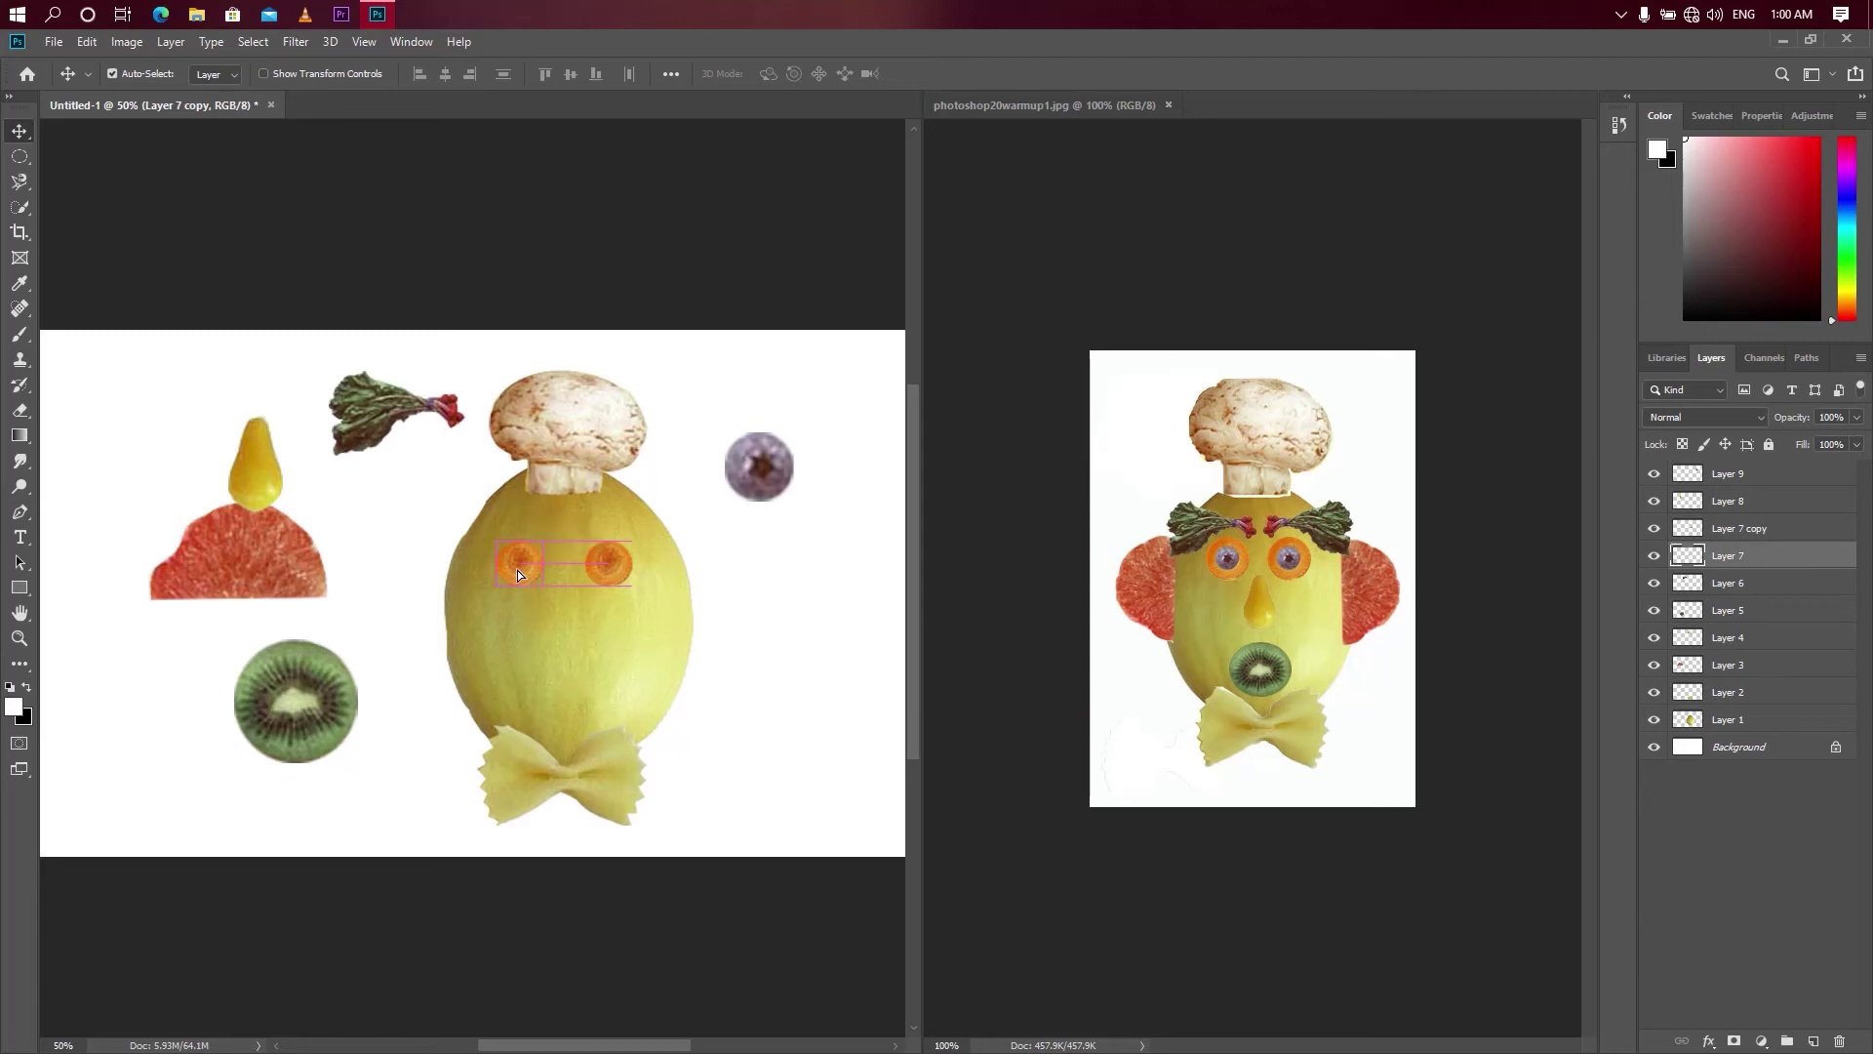
click(614, 578)
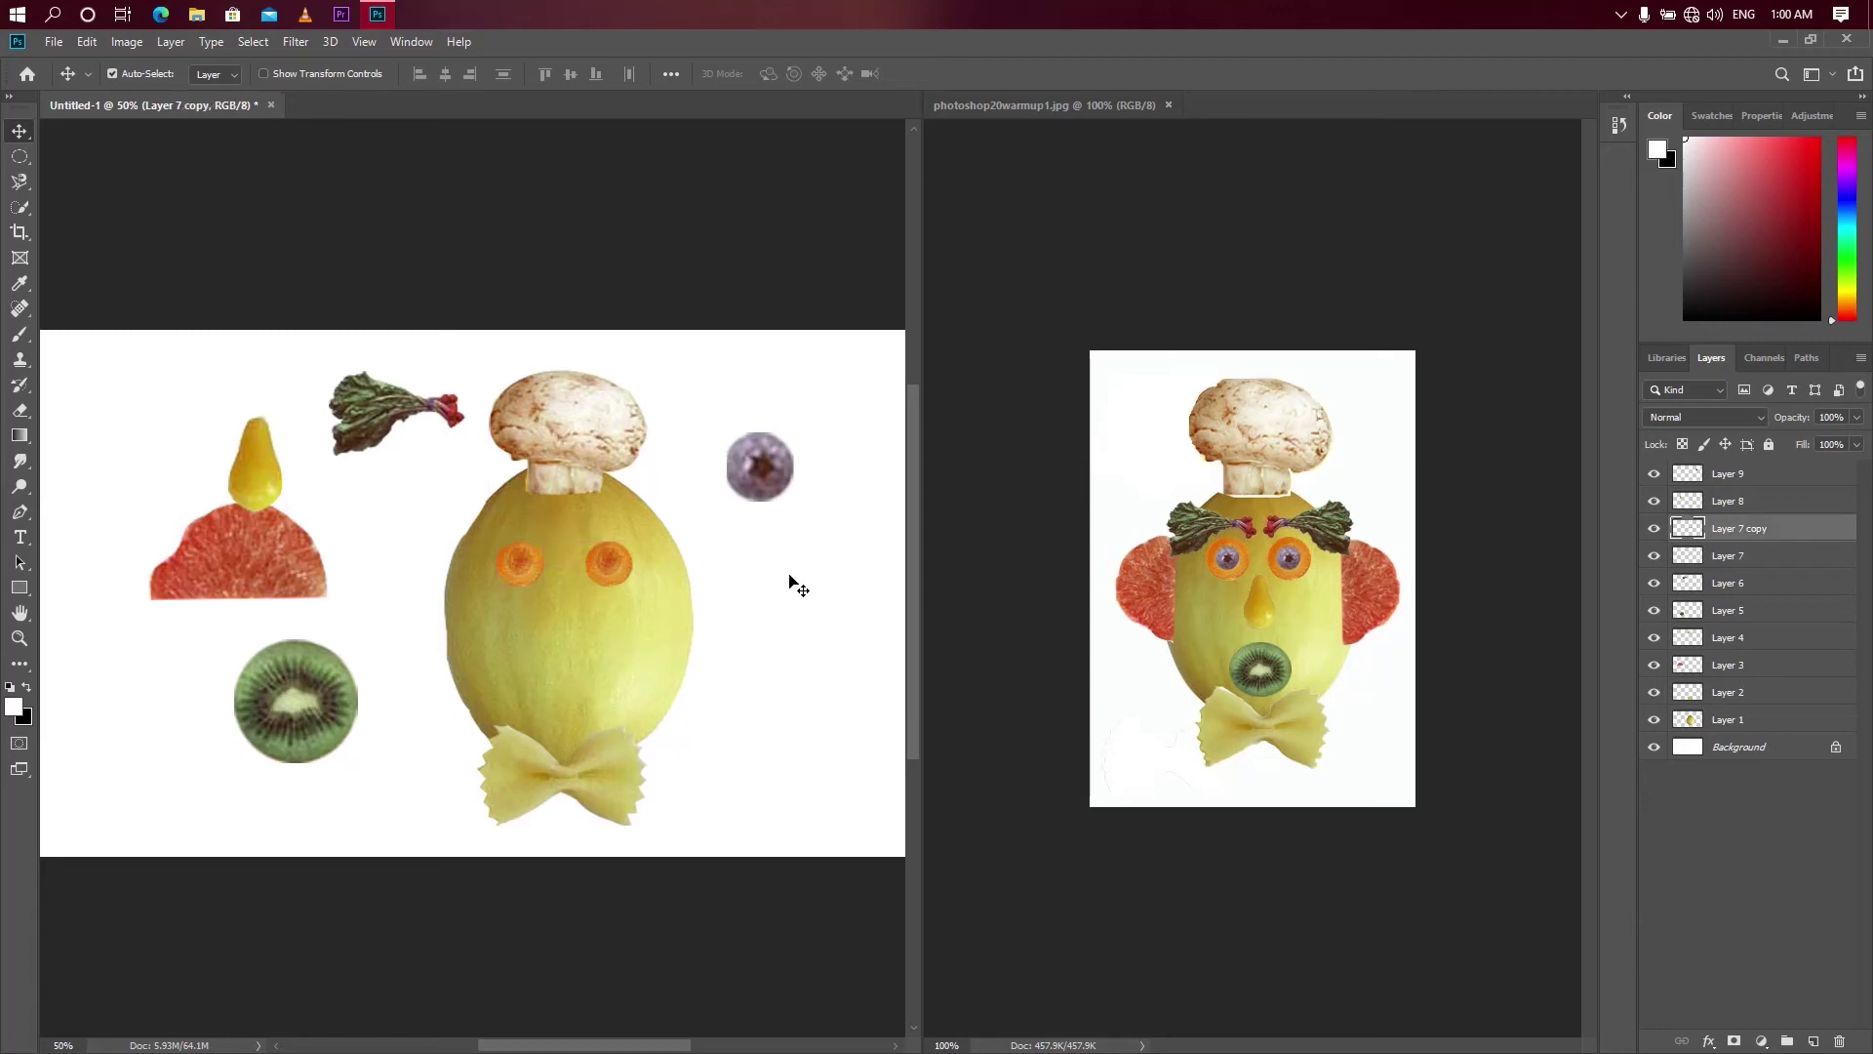
click(534, 571)
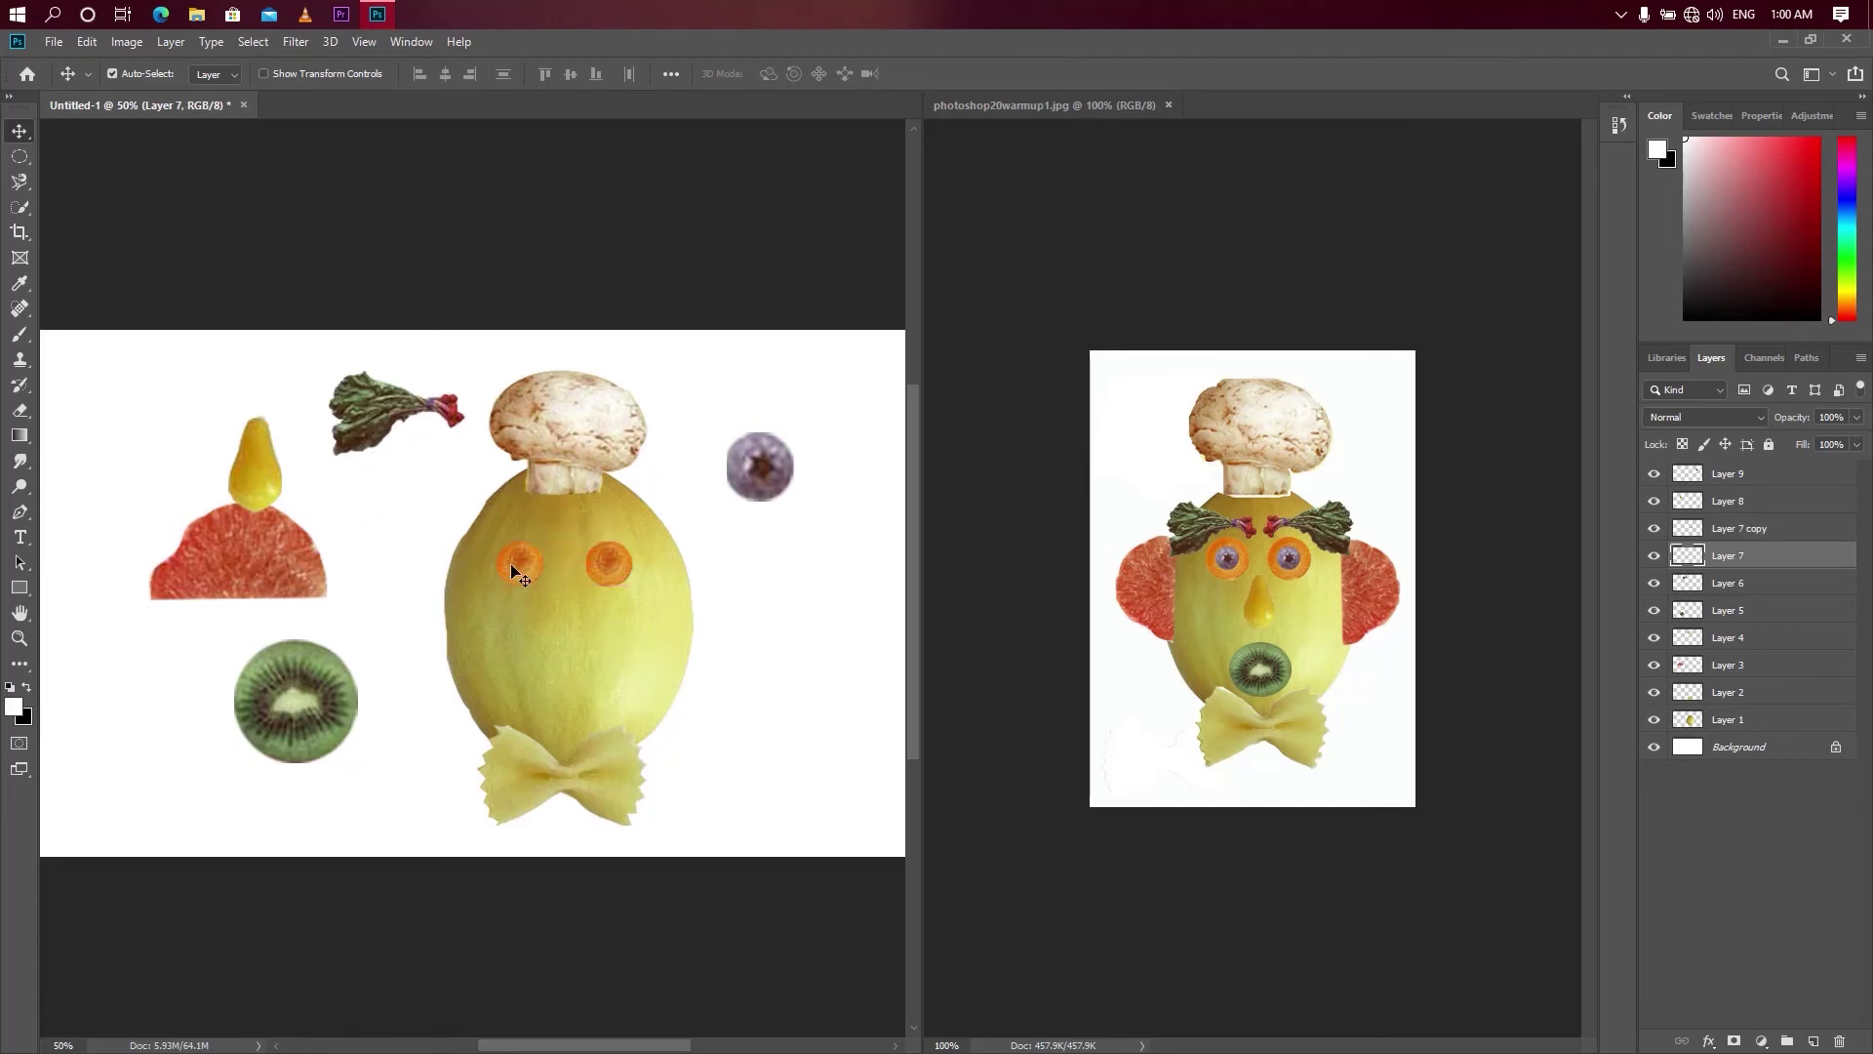
drag(512, 565, 608, 570)
click(607, 562)
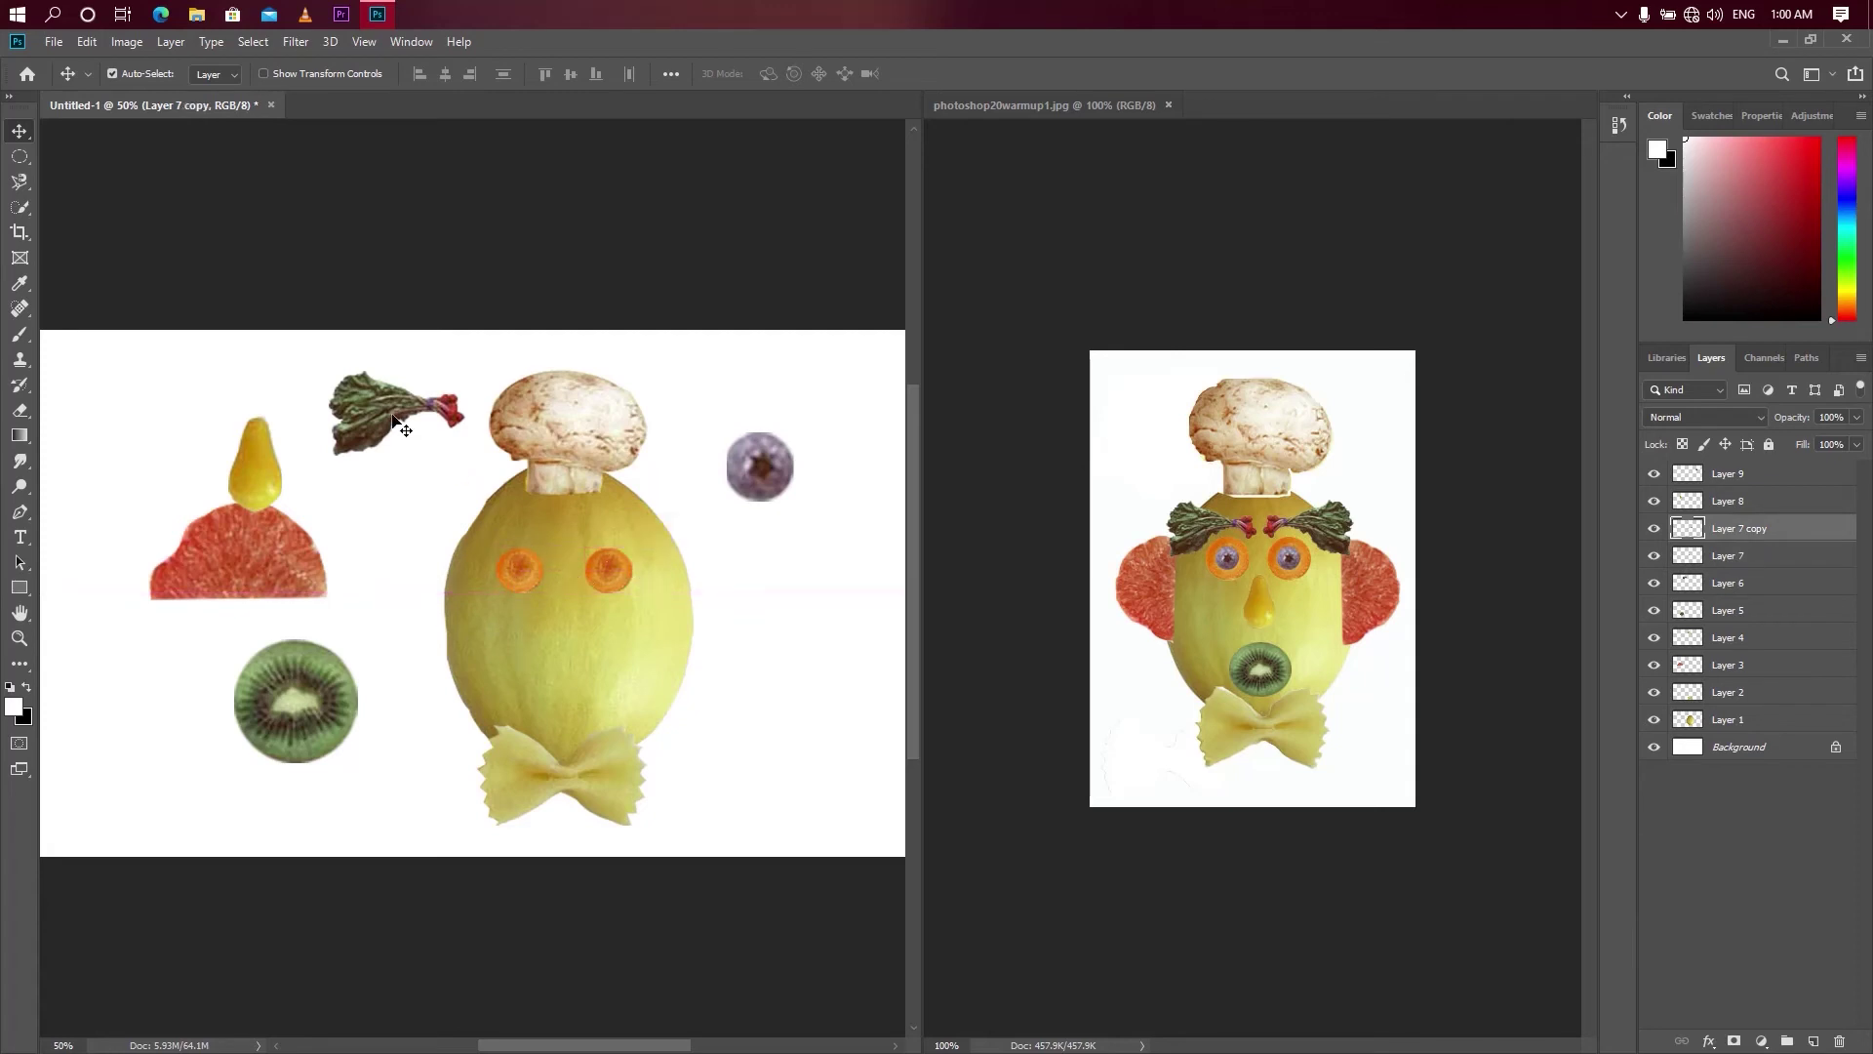
- Shrink the leafy sprig to about three quarters and place it above the left carrot eye
mouse_move(394, 425)
mouse_down()
mouse_move(503, 523)
mouse_move(424, 494)
mouse_move(502, 517)
mouse_move(409, 453)
mouse_up()
key(ctrl+t)
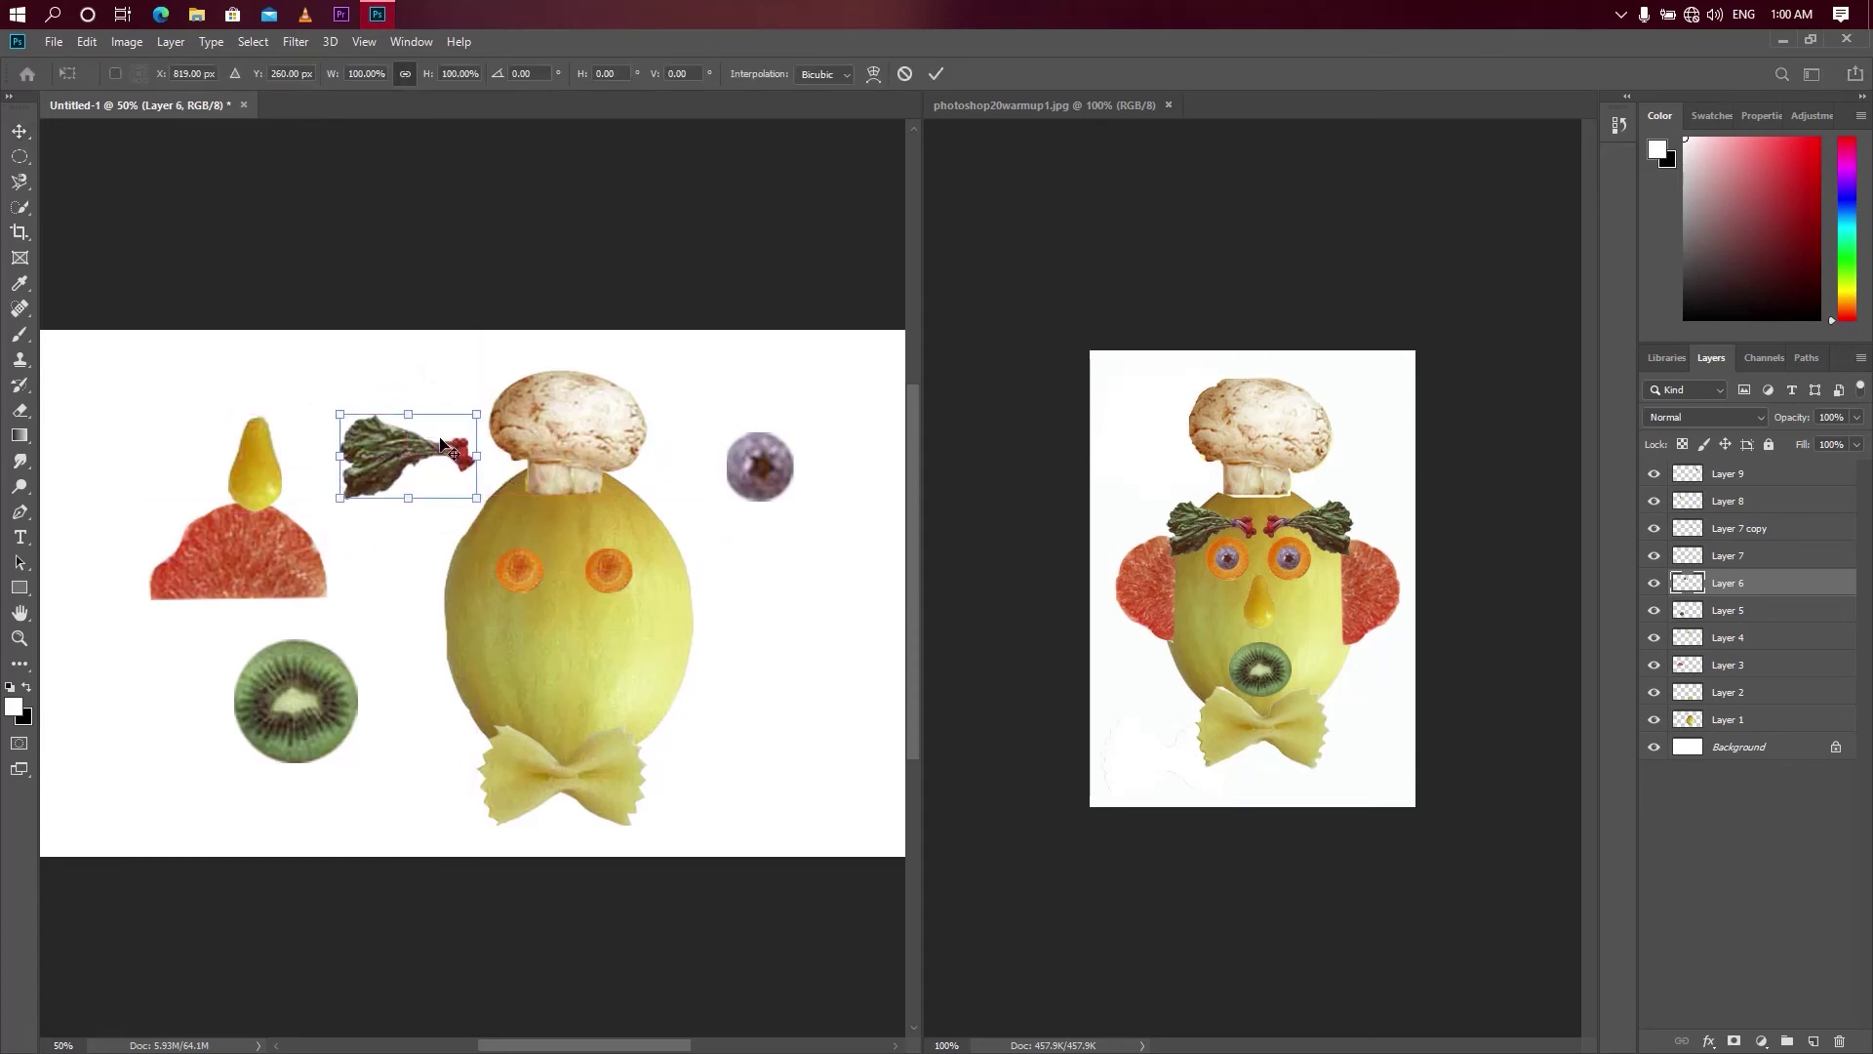
drag(477, 414, 462, 427)
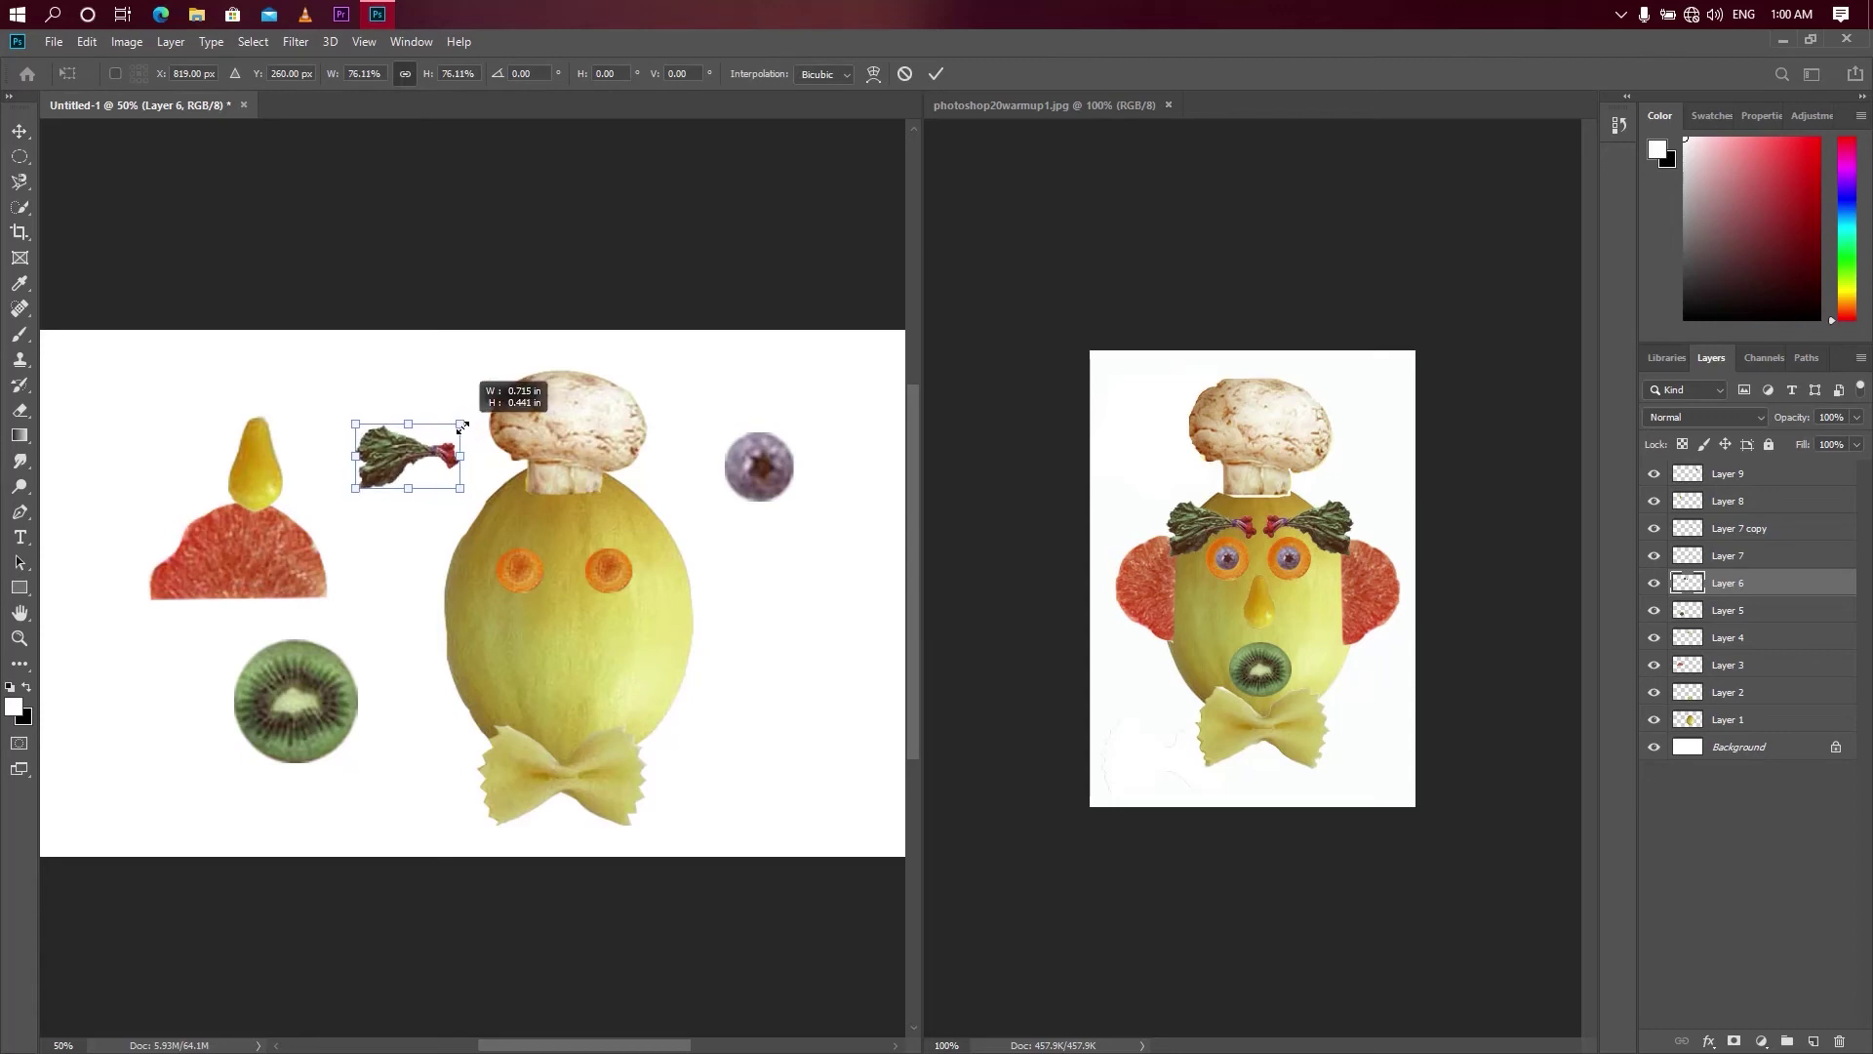
drag(416, 457, 496, 527)
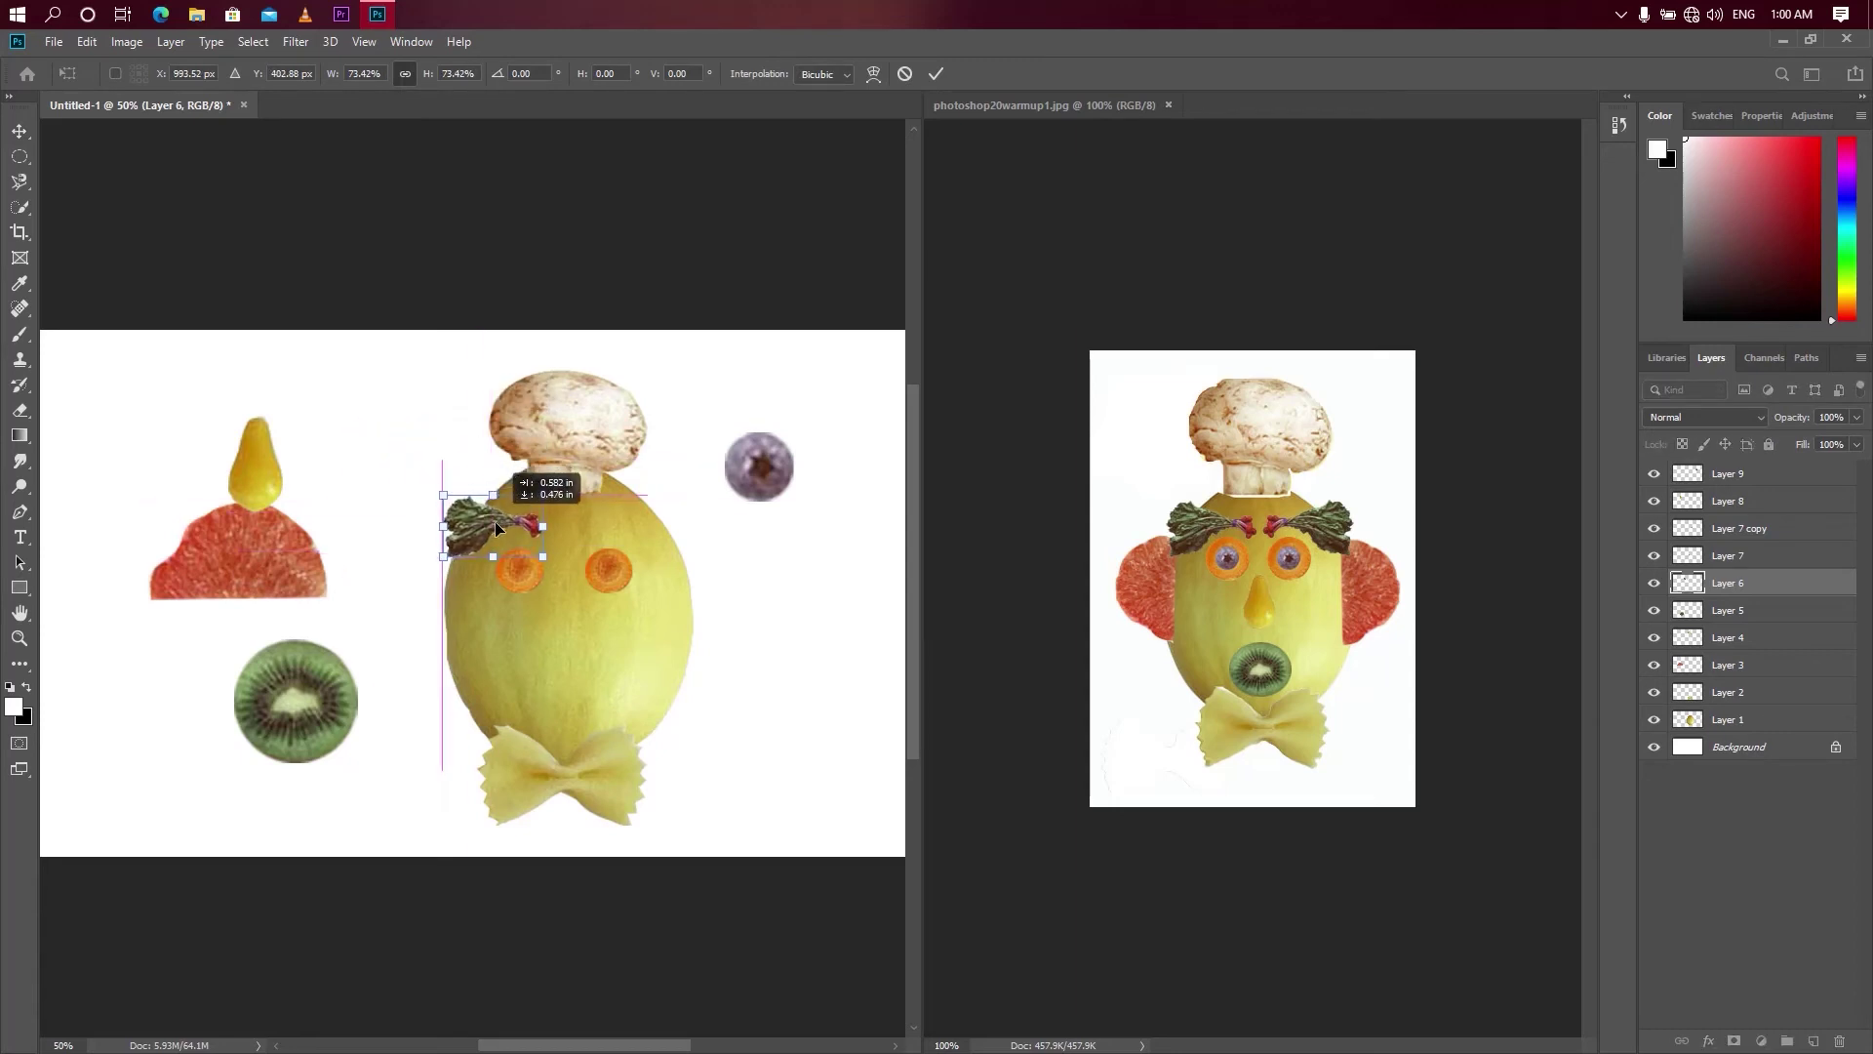
drag(497, 528, 501, 528)
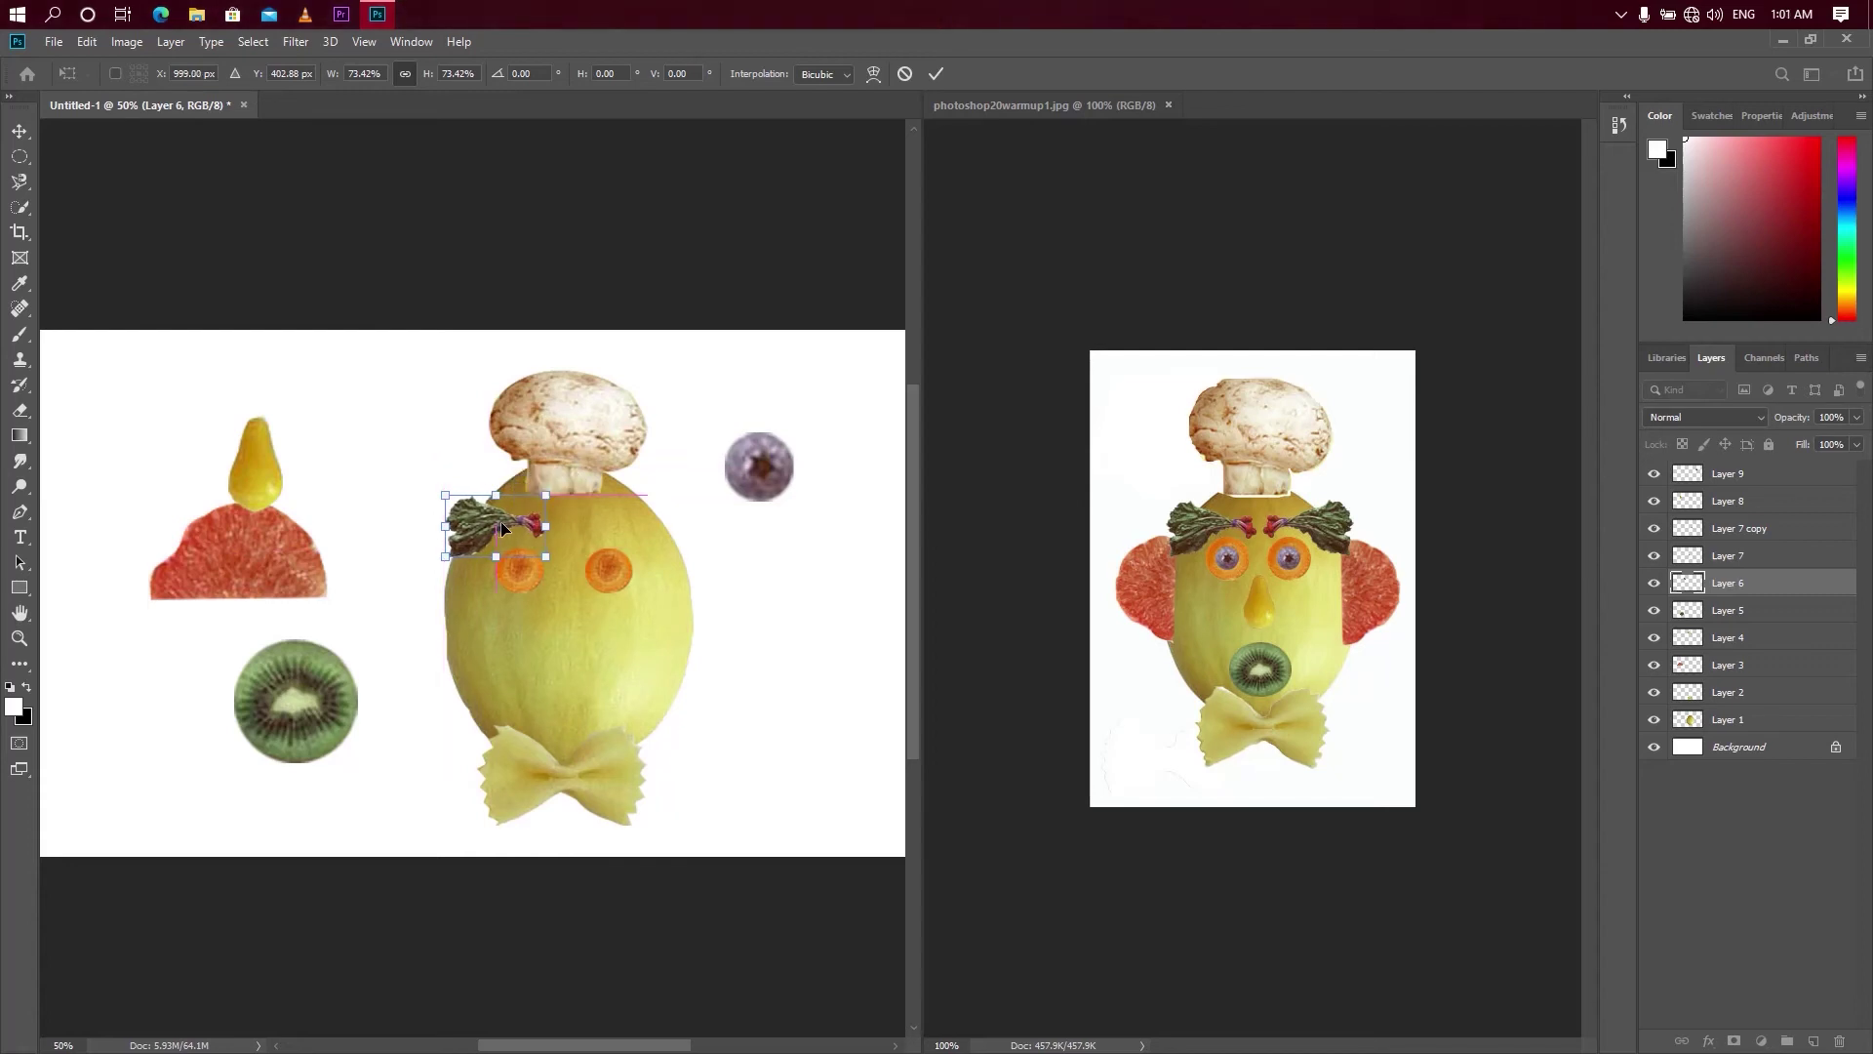
click(936, 73)
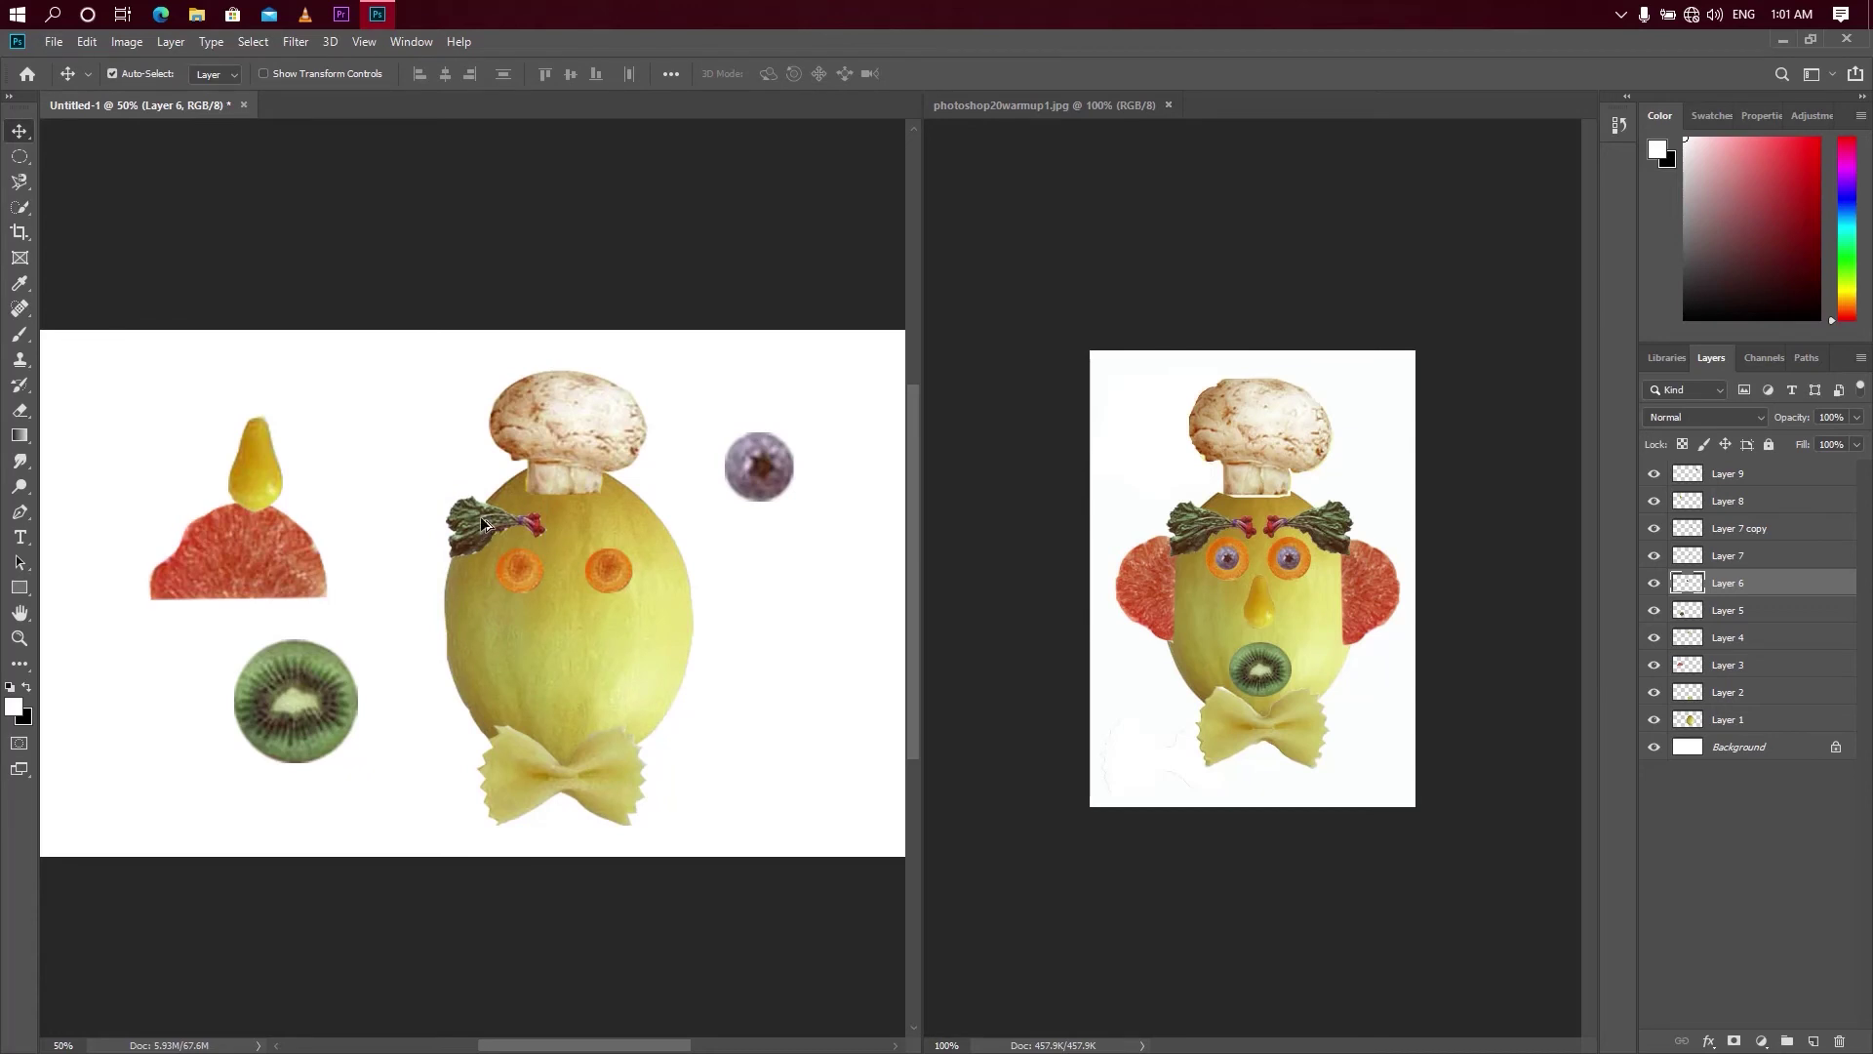
- Duplicate the sprig to the right, flip it horizontally, align both eyebrows, and bring the blueberry down
drag(480, 517, 591, 526)
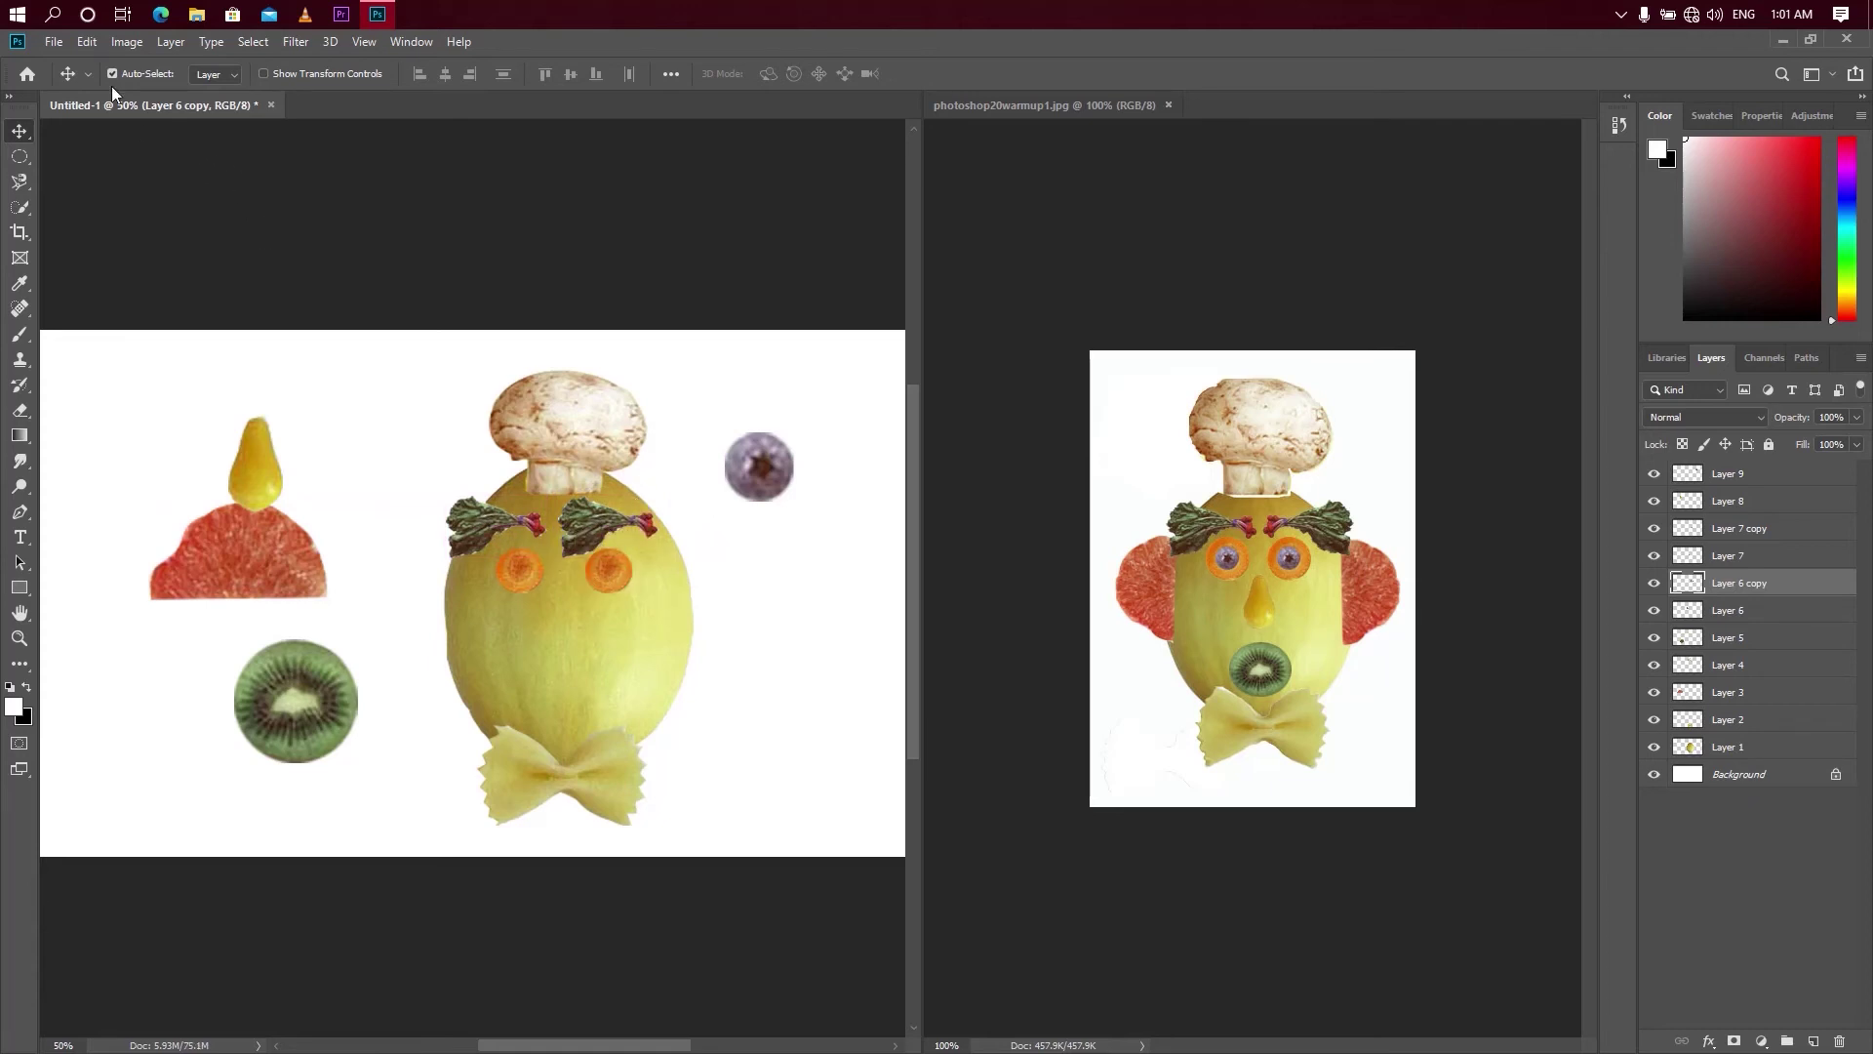
click(90, 43)
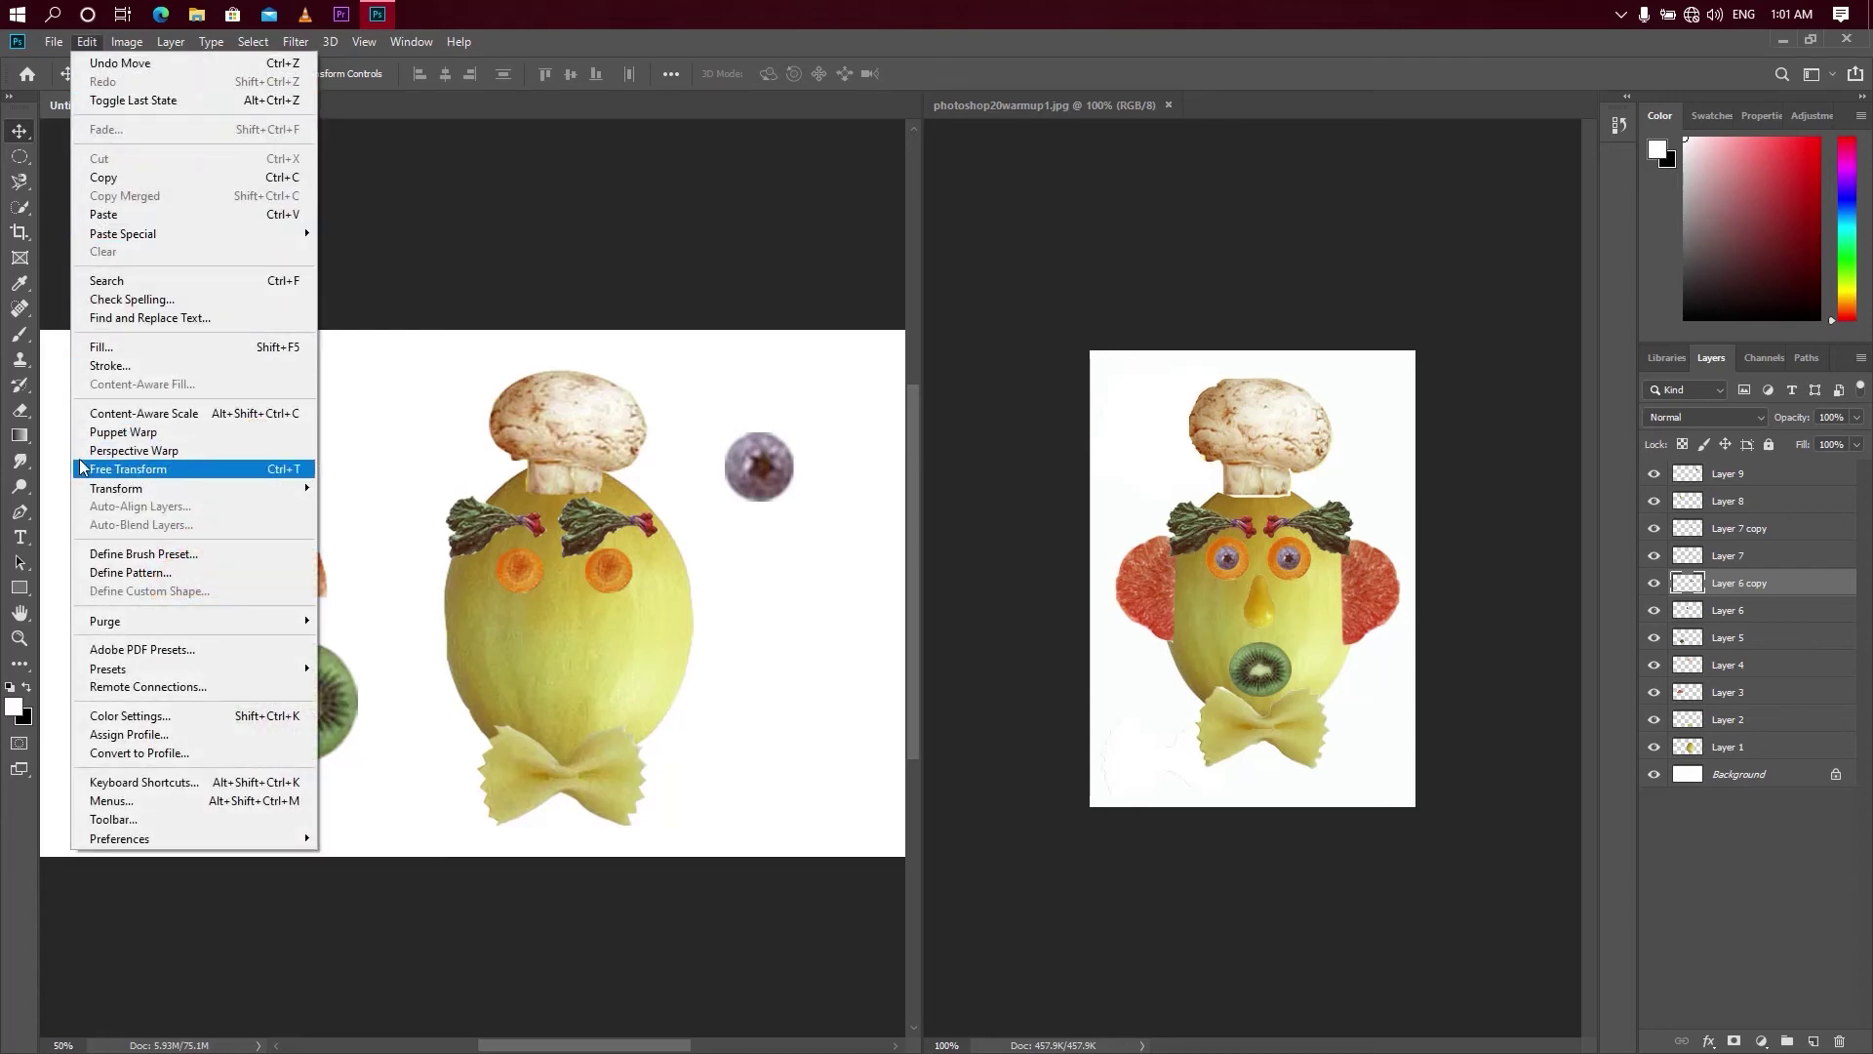
mouse_move(146, 488)
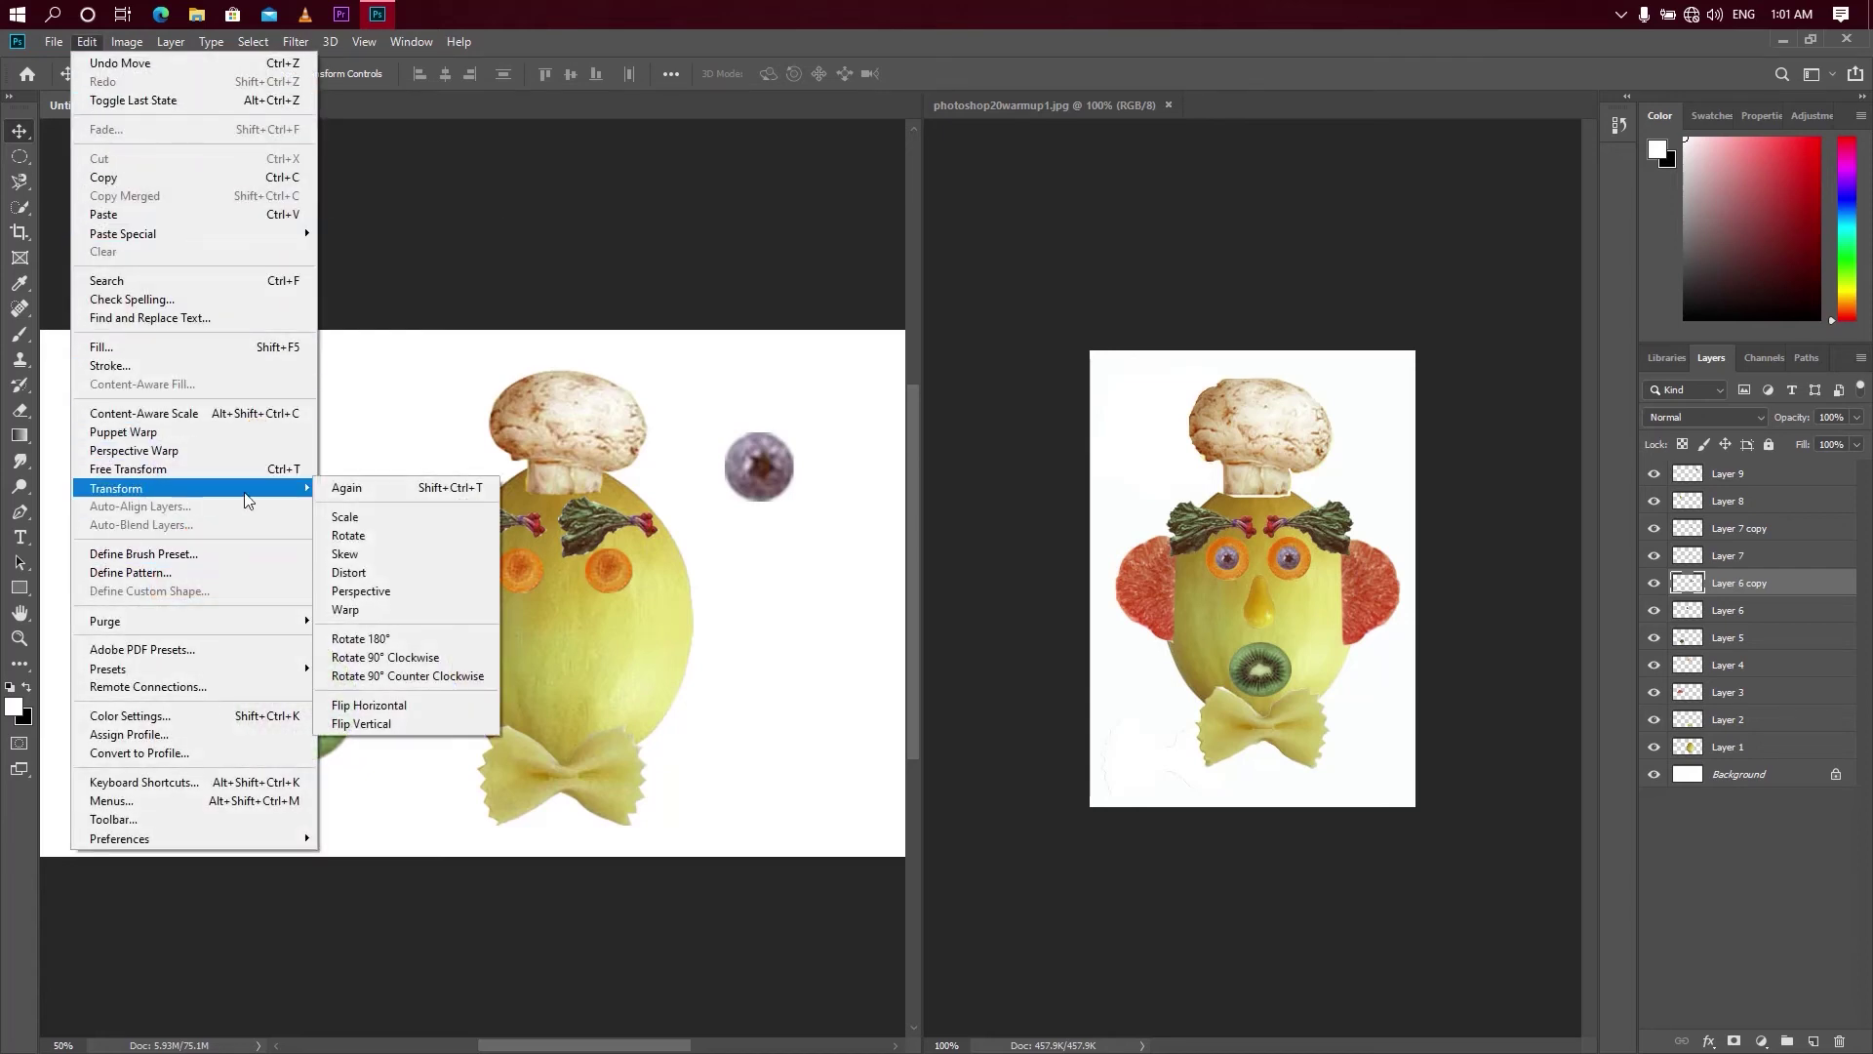
click(380, 710)
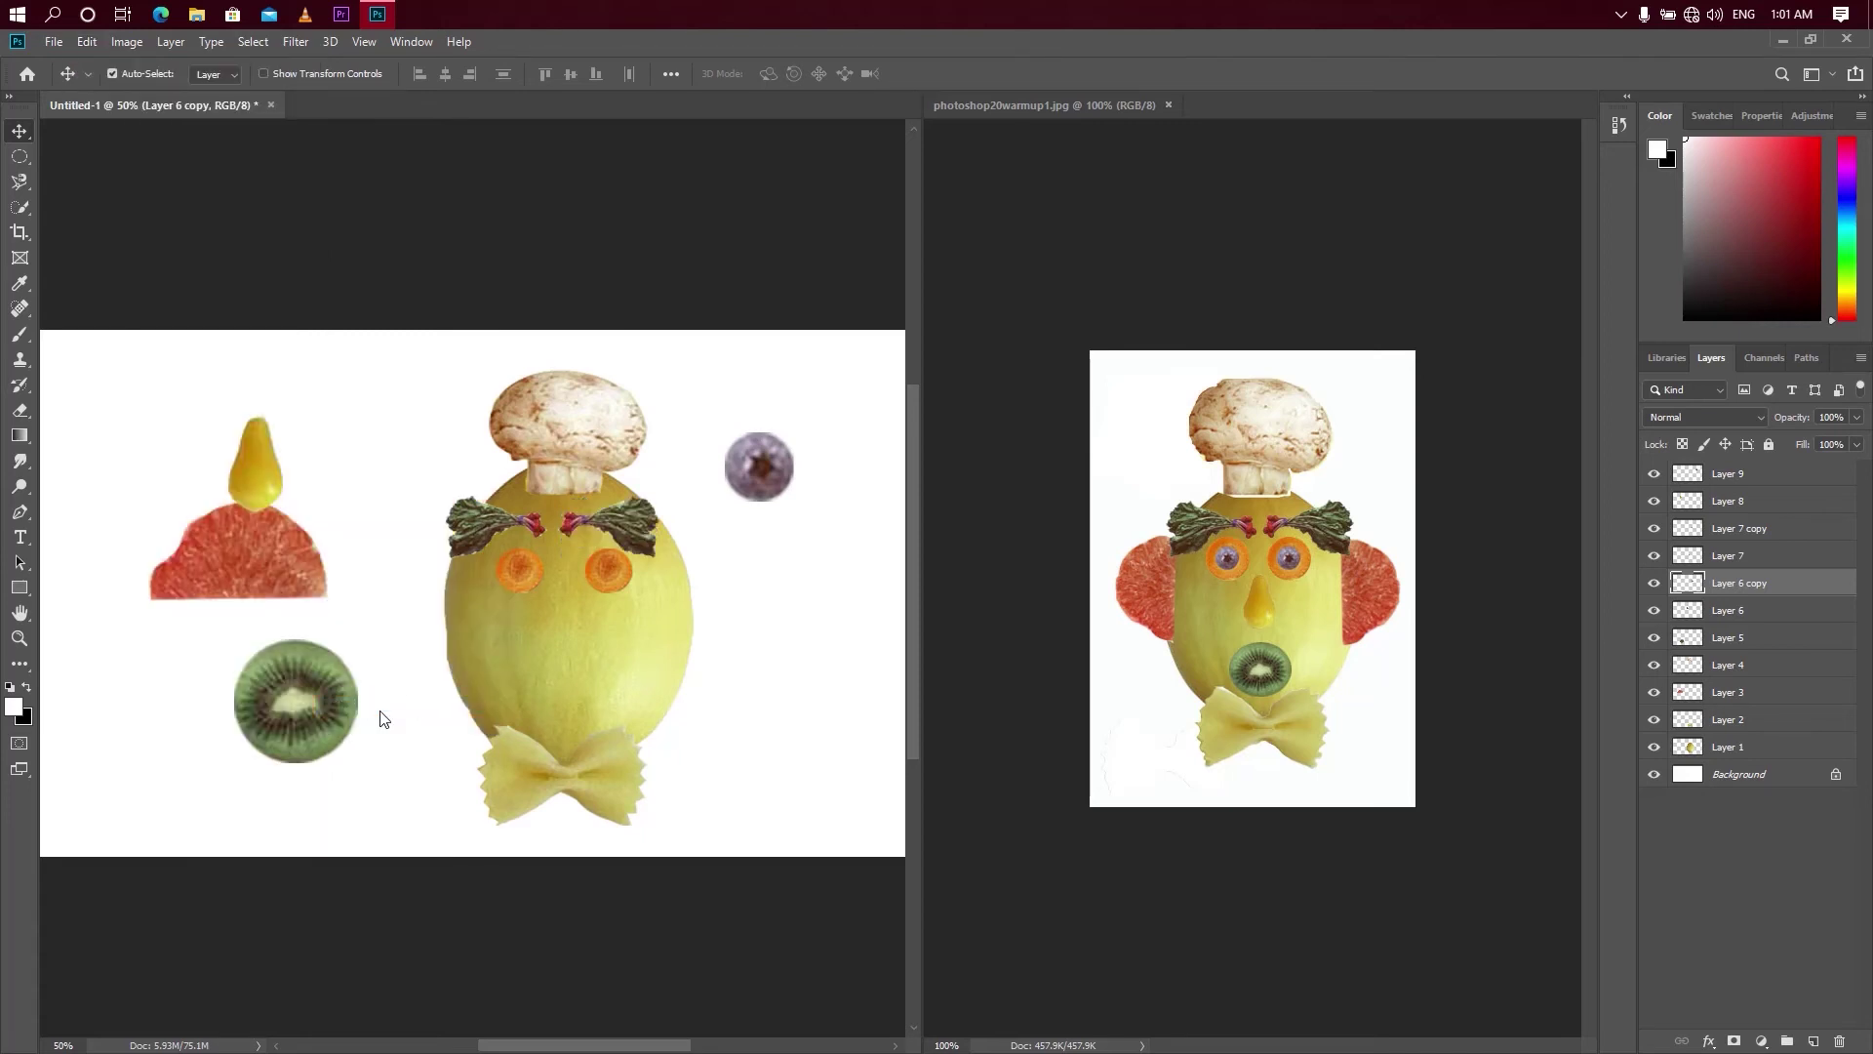
drag(615, 527, 623, 518)
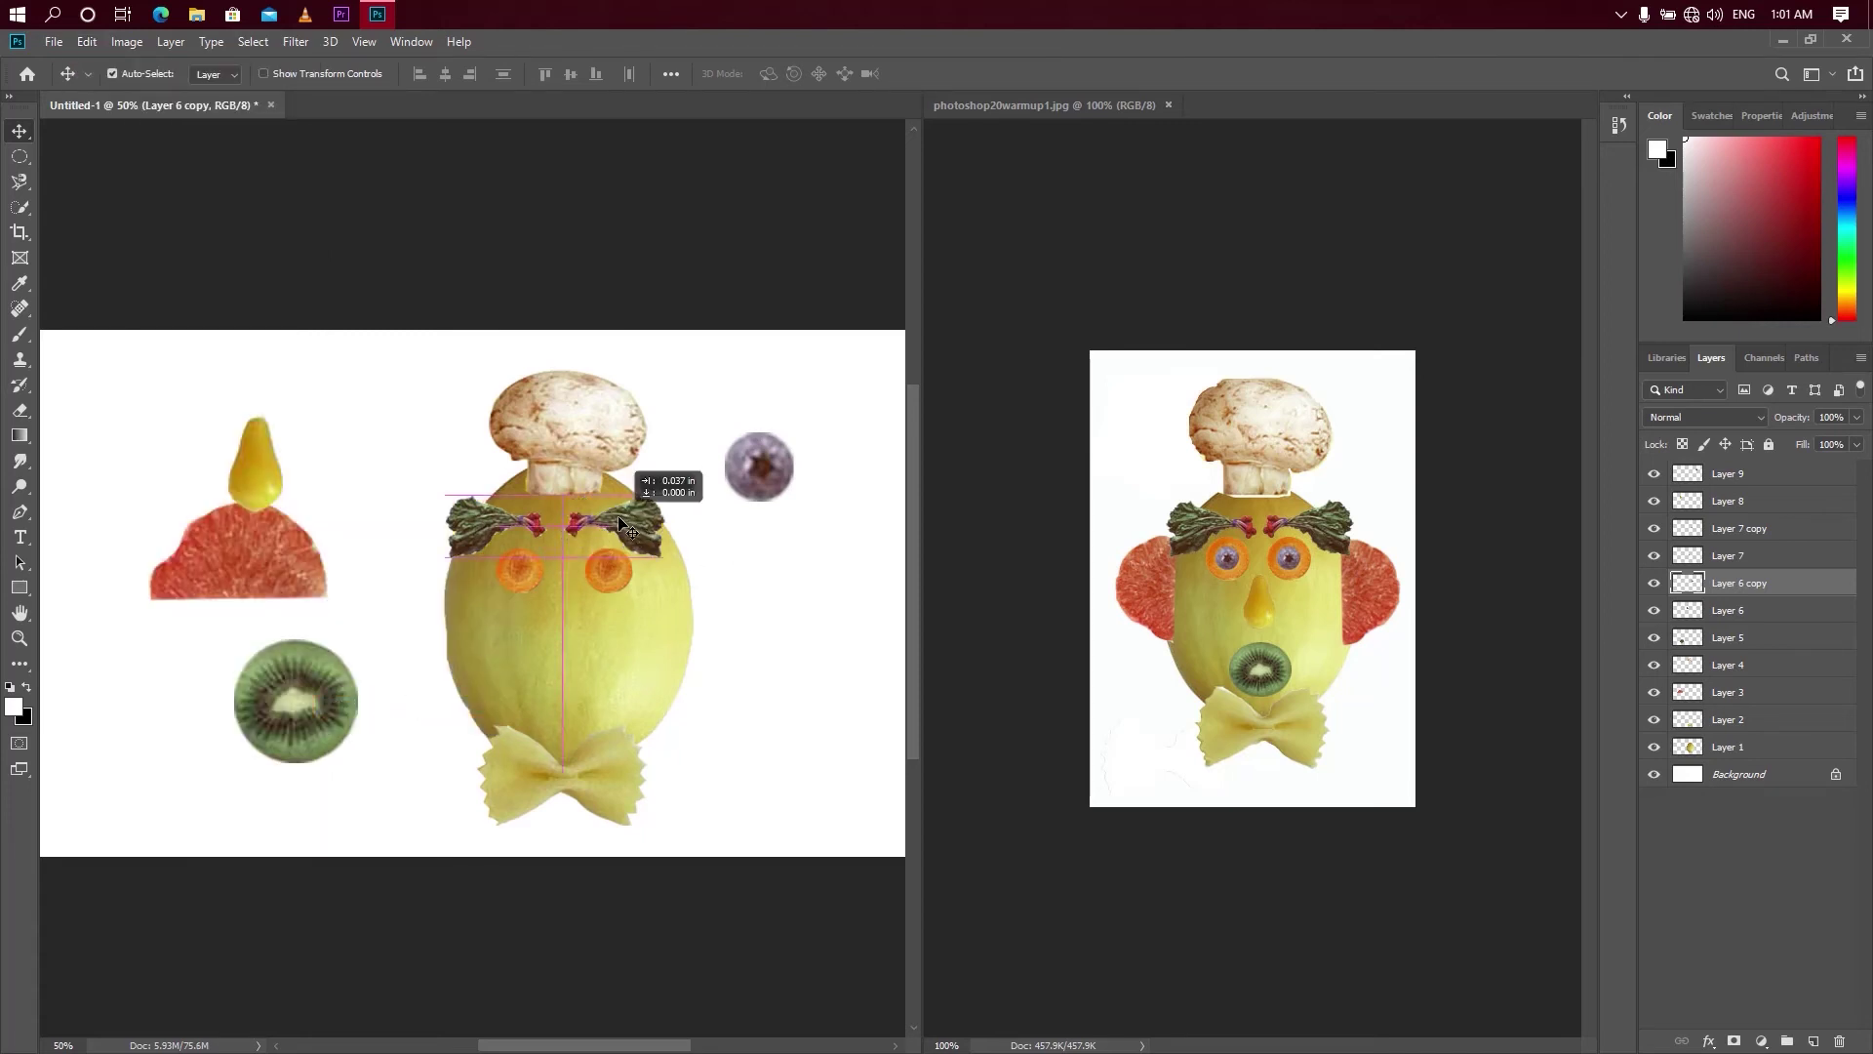
click(507, 524)
drag(508, 523, 524, 523)
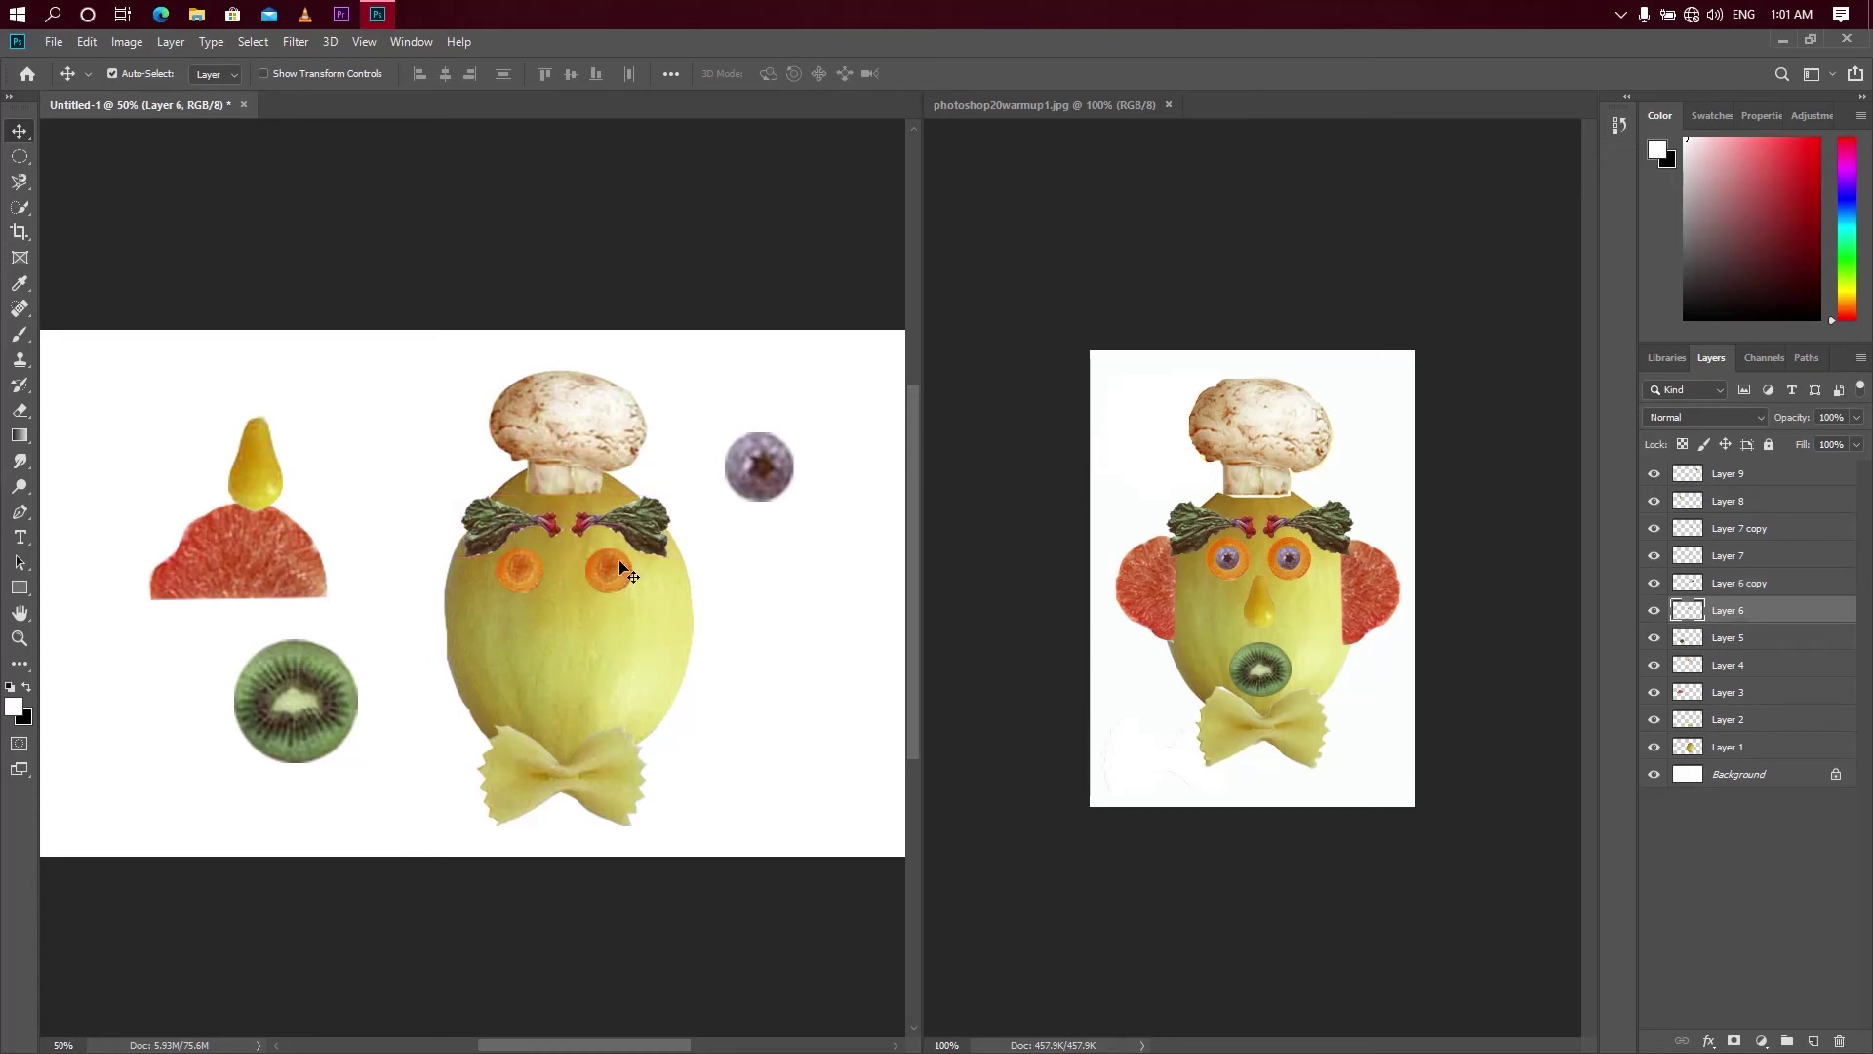
mouse_move(762, 474)
mouse_down()
mouse_move(777, 552)
mouse_move(535, 572)
mouse_move(537, 554)
mouse_up()
- Shrink the blueberry to a third as pupils on both eyes, and centre the pear as a nose
key(ctrl+t)
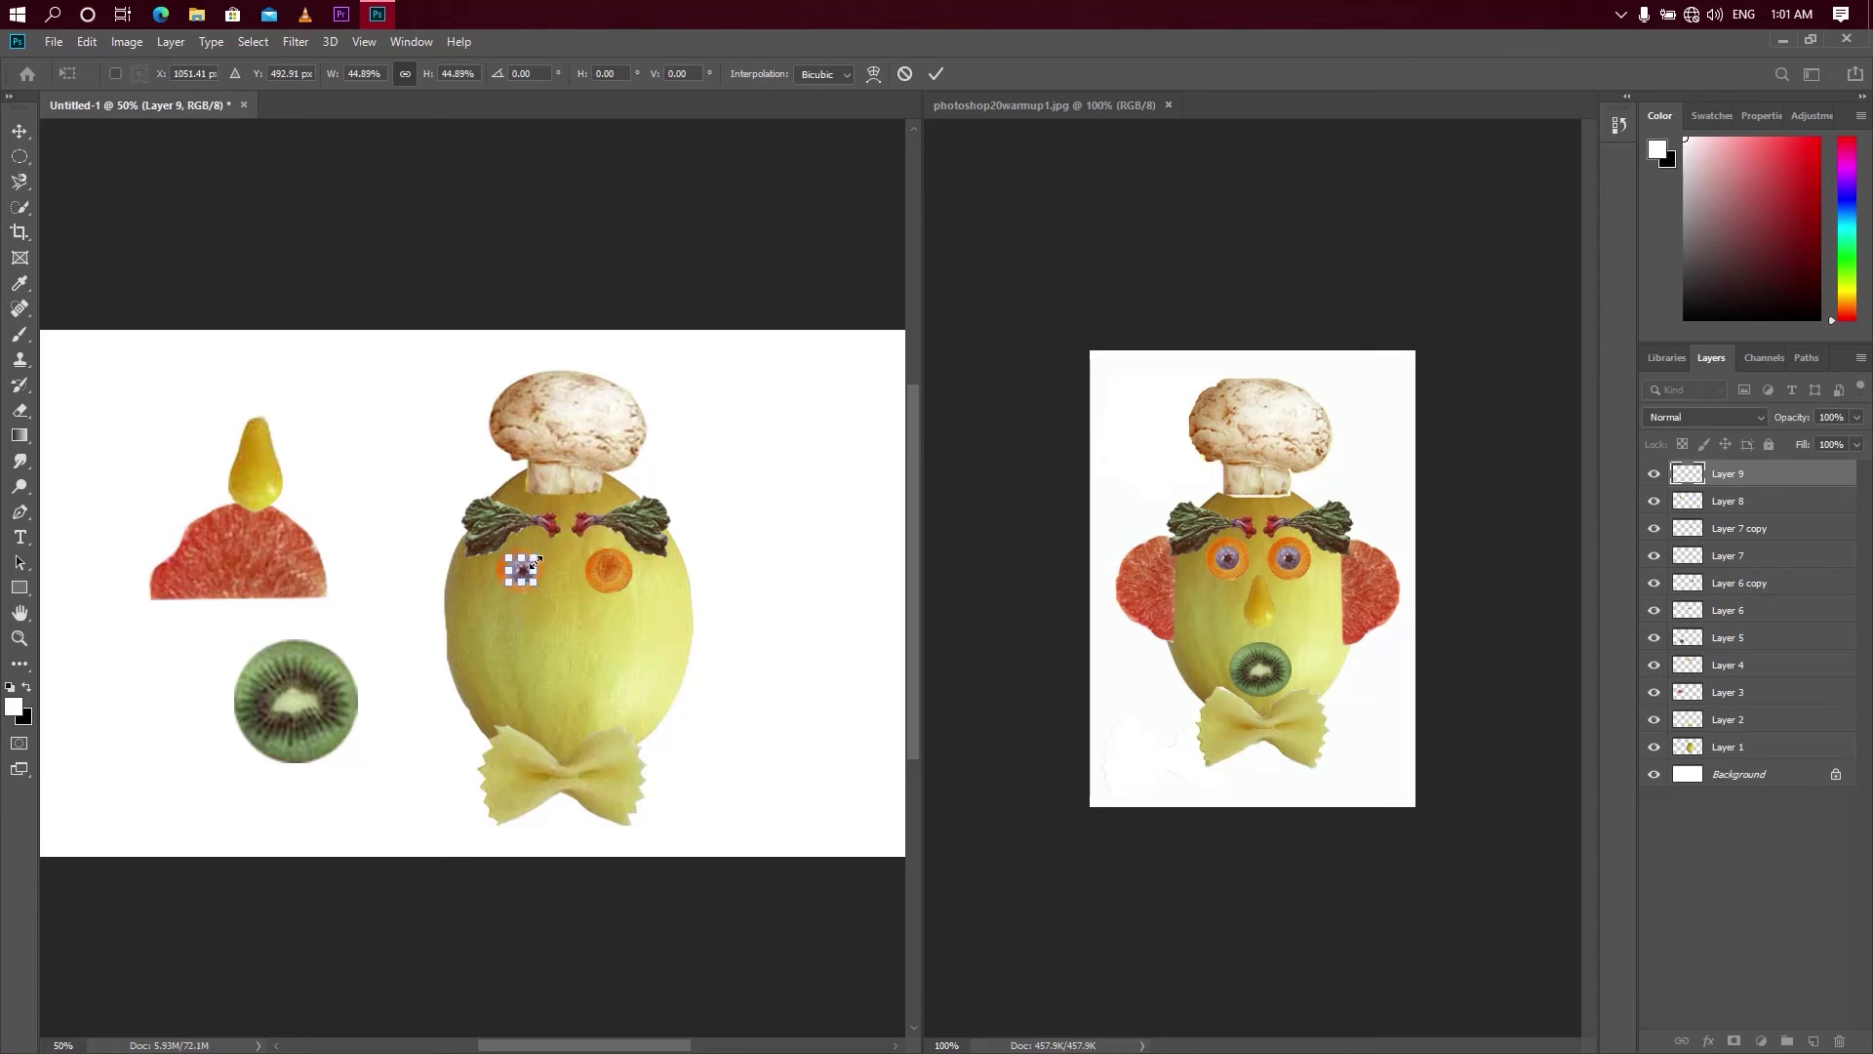
drag(538, 559, 535, 563)
click(936, 73)
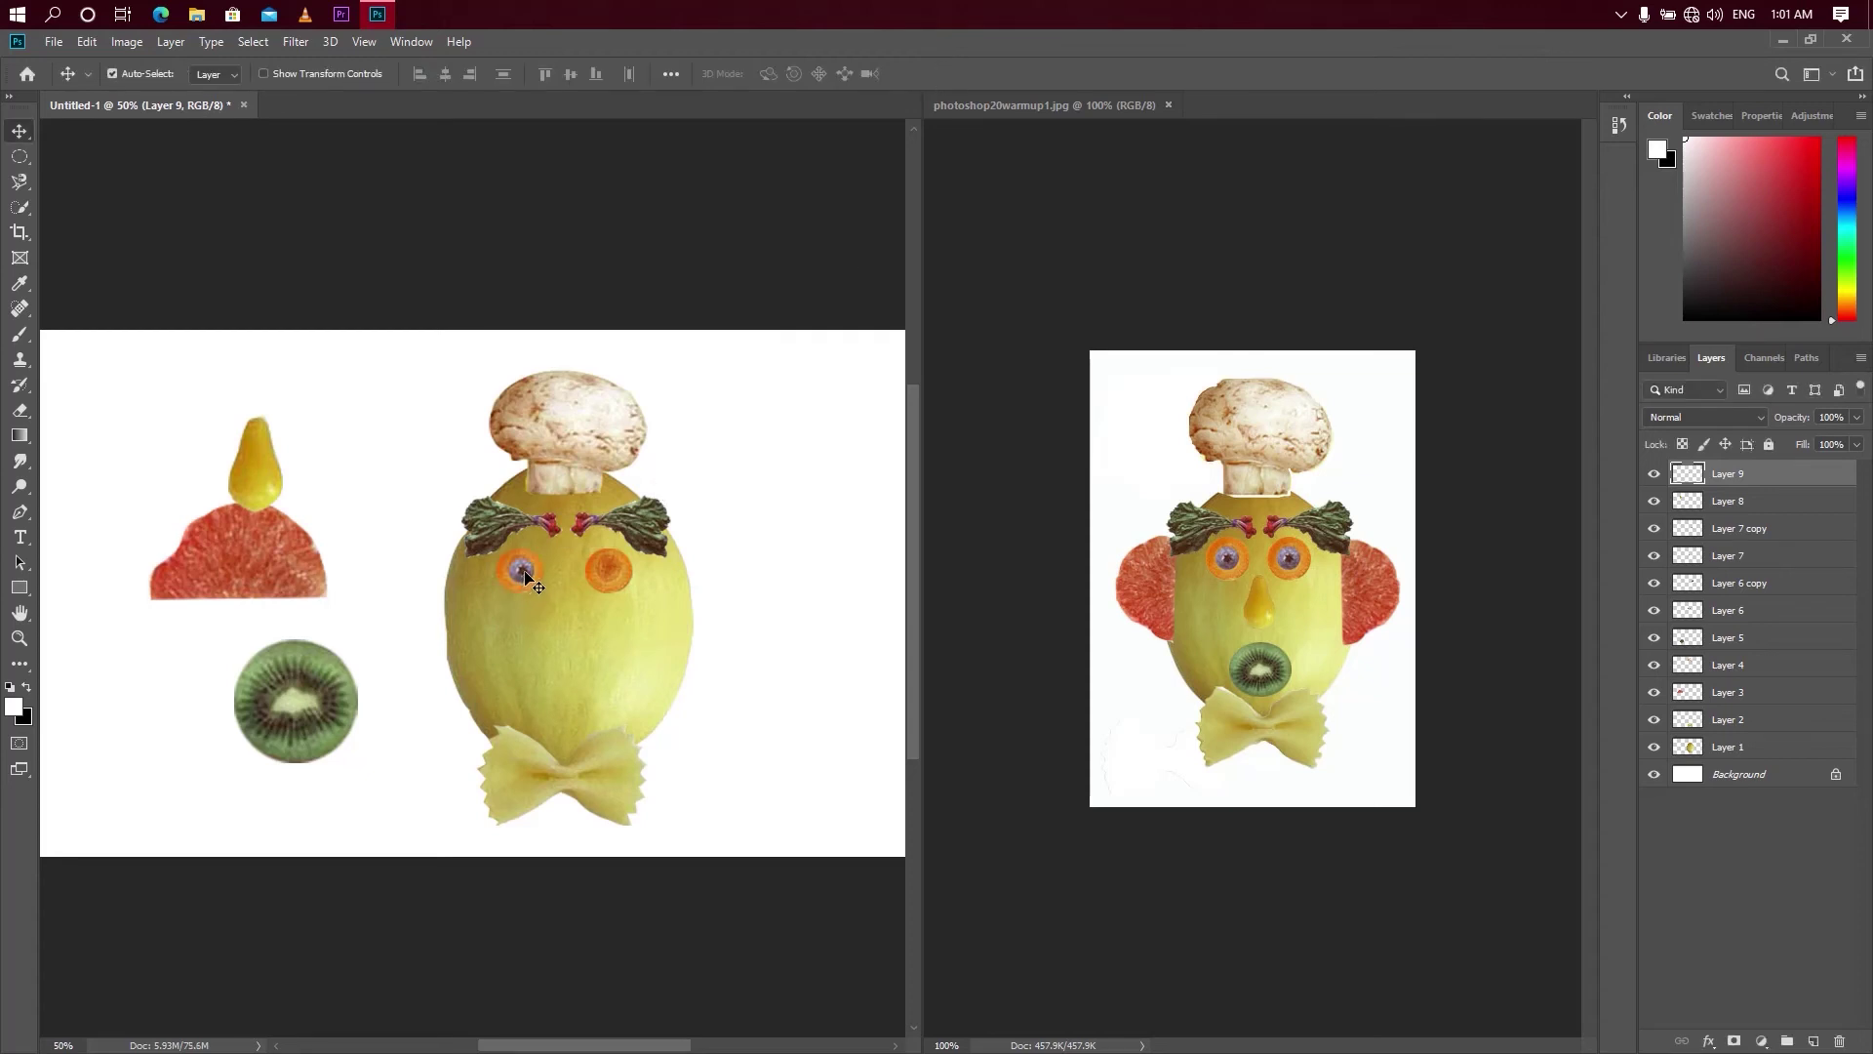
drag(525, 577, 618, 582)
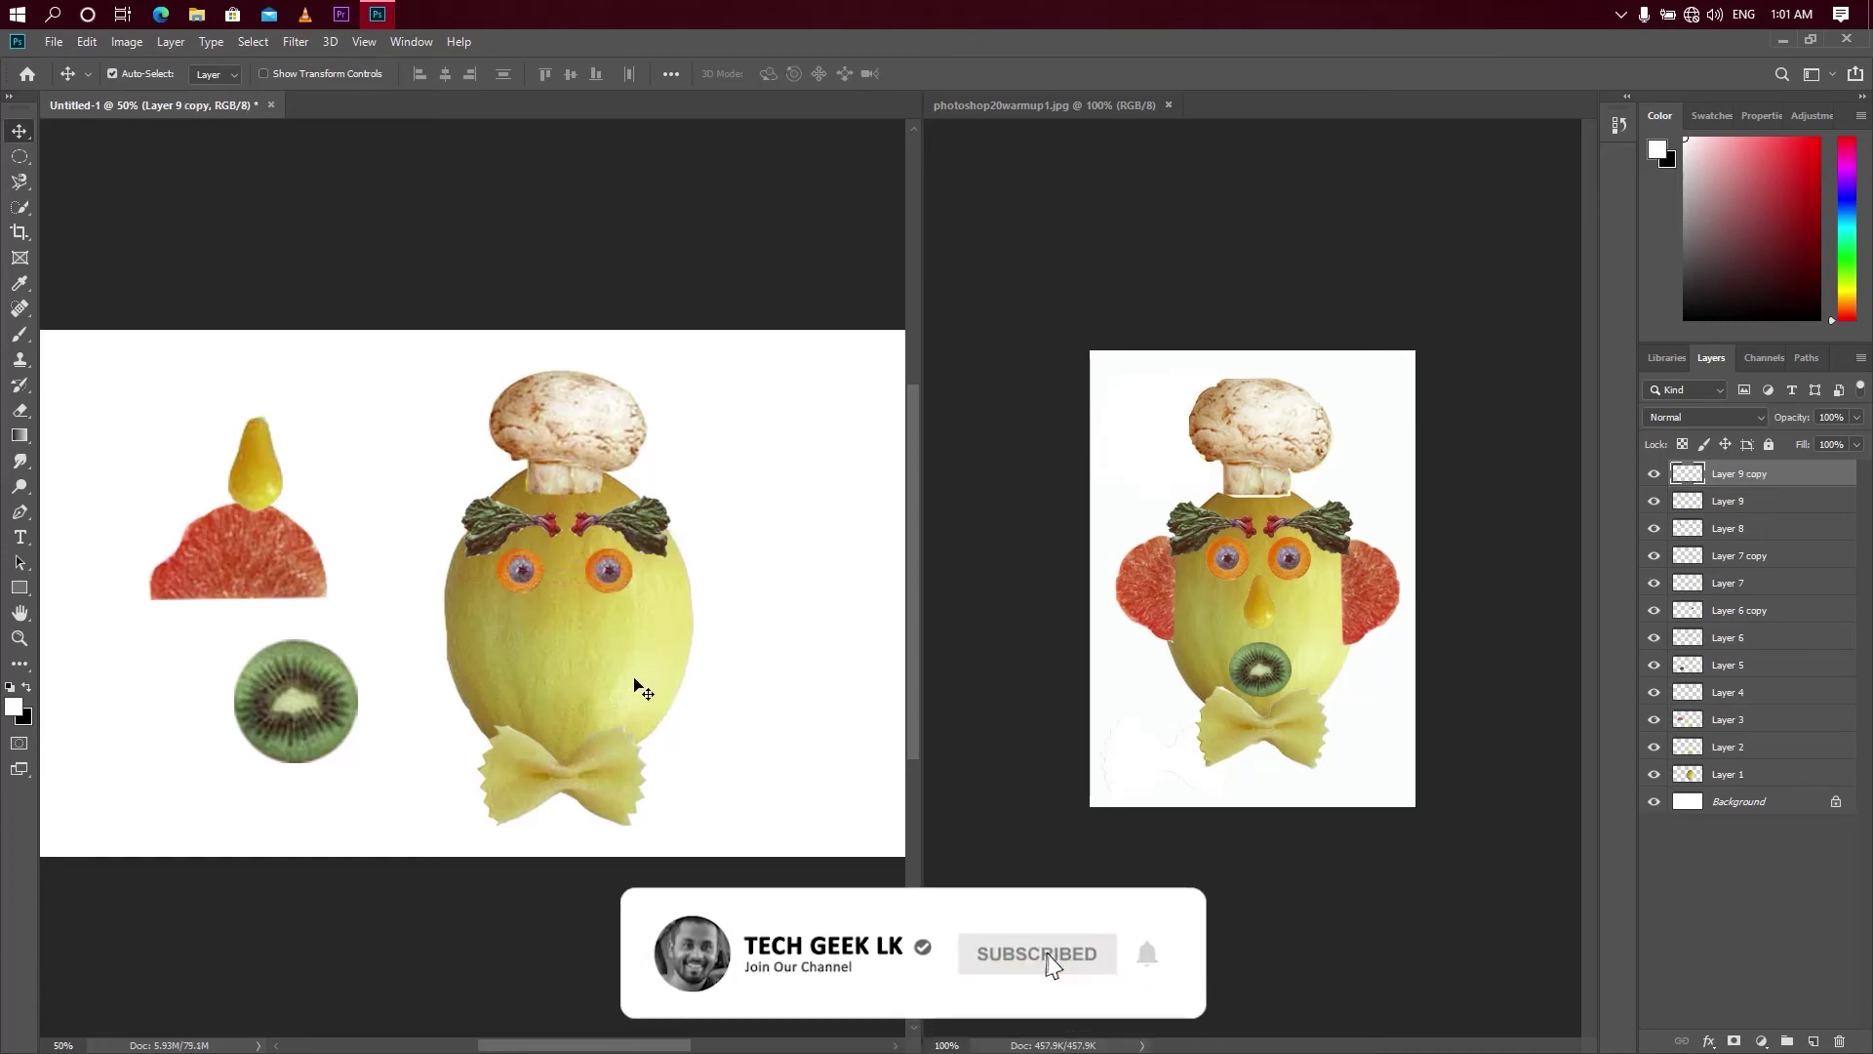
drag(256, 463, 523, 645)
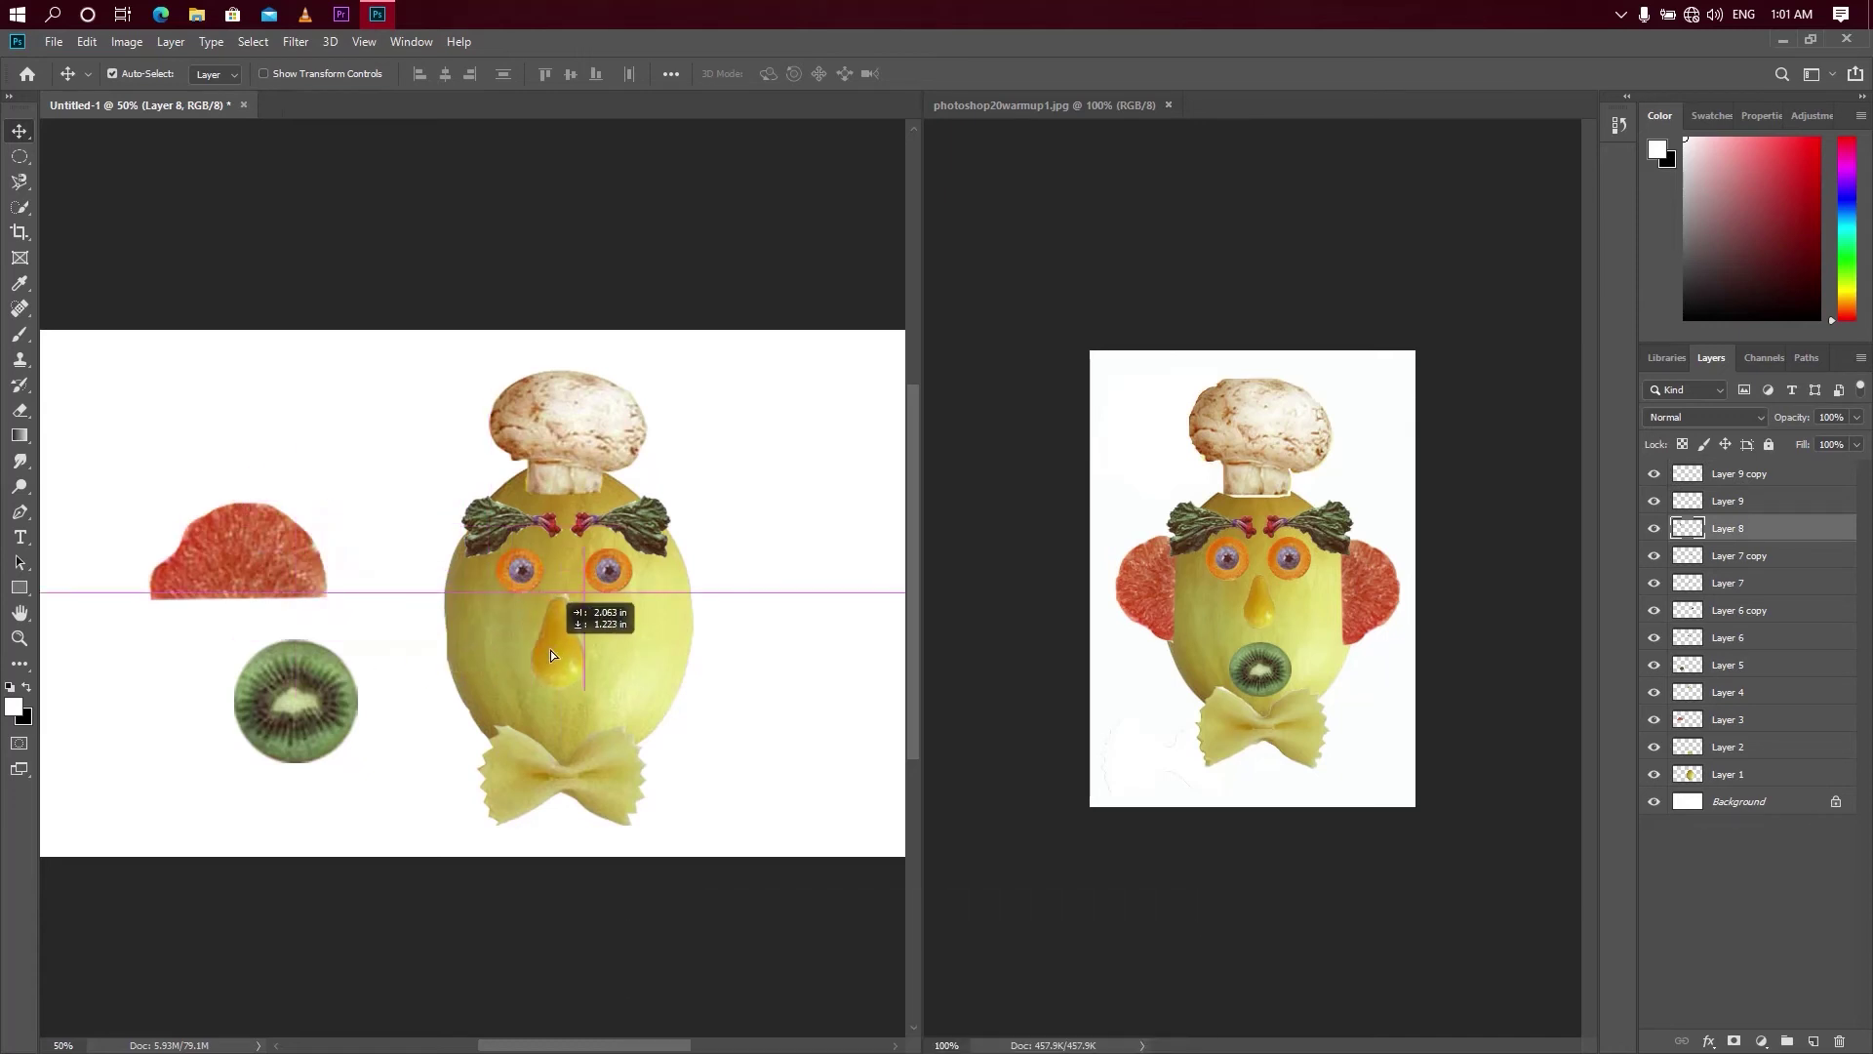
drag(524, 646, 558, 640)
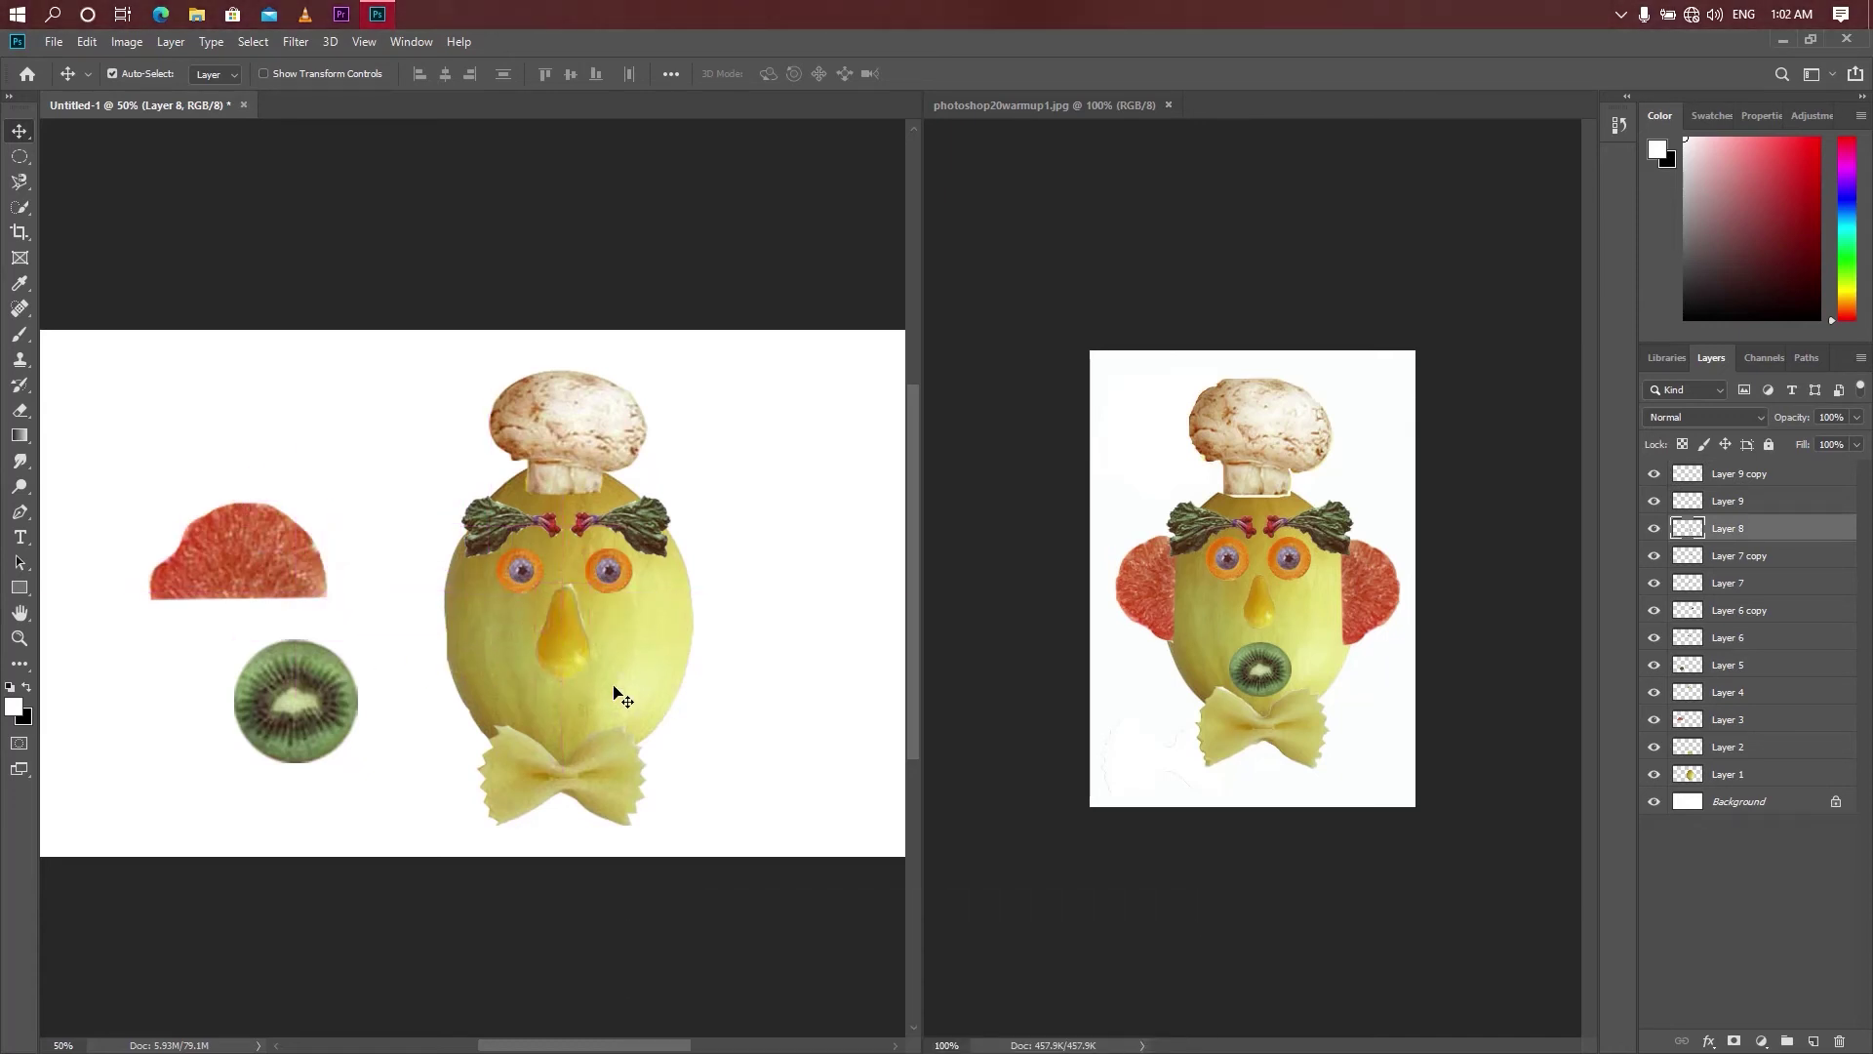
- Rotate the grapefruit -90°, shrink it to about 70% as the left ear, and copy it right
drag(271, 578, 252, 511)
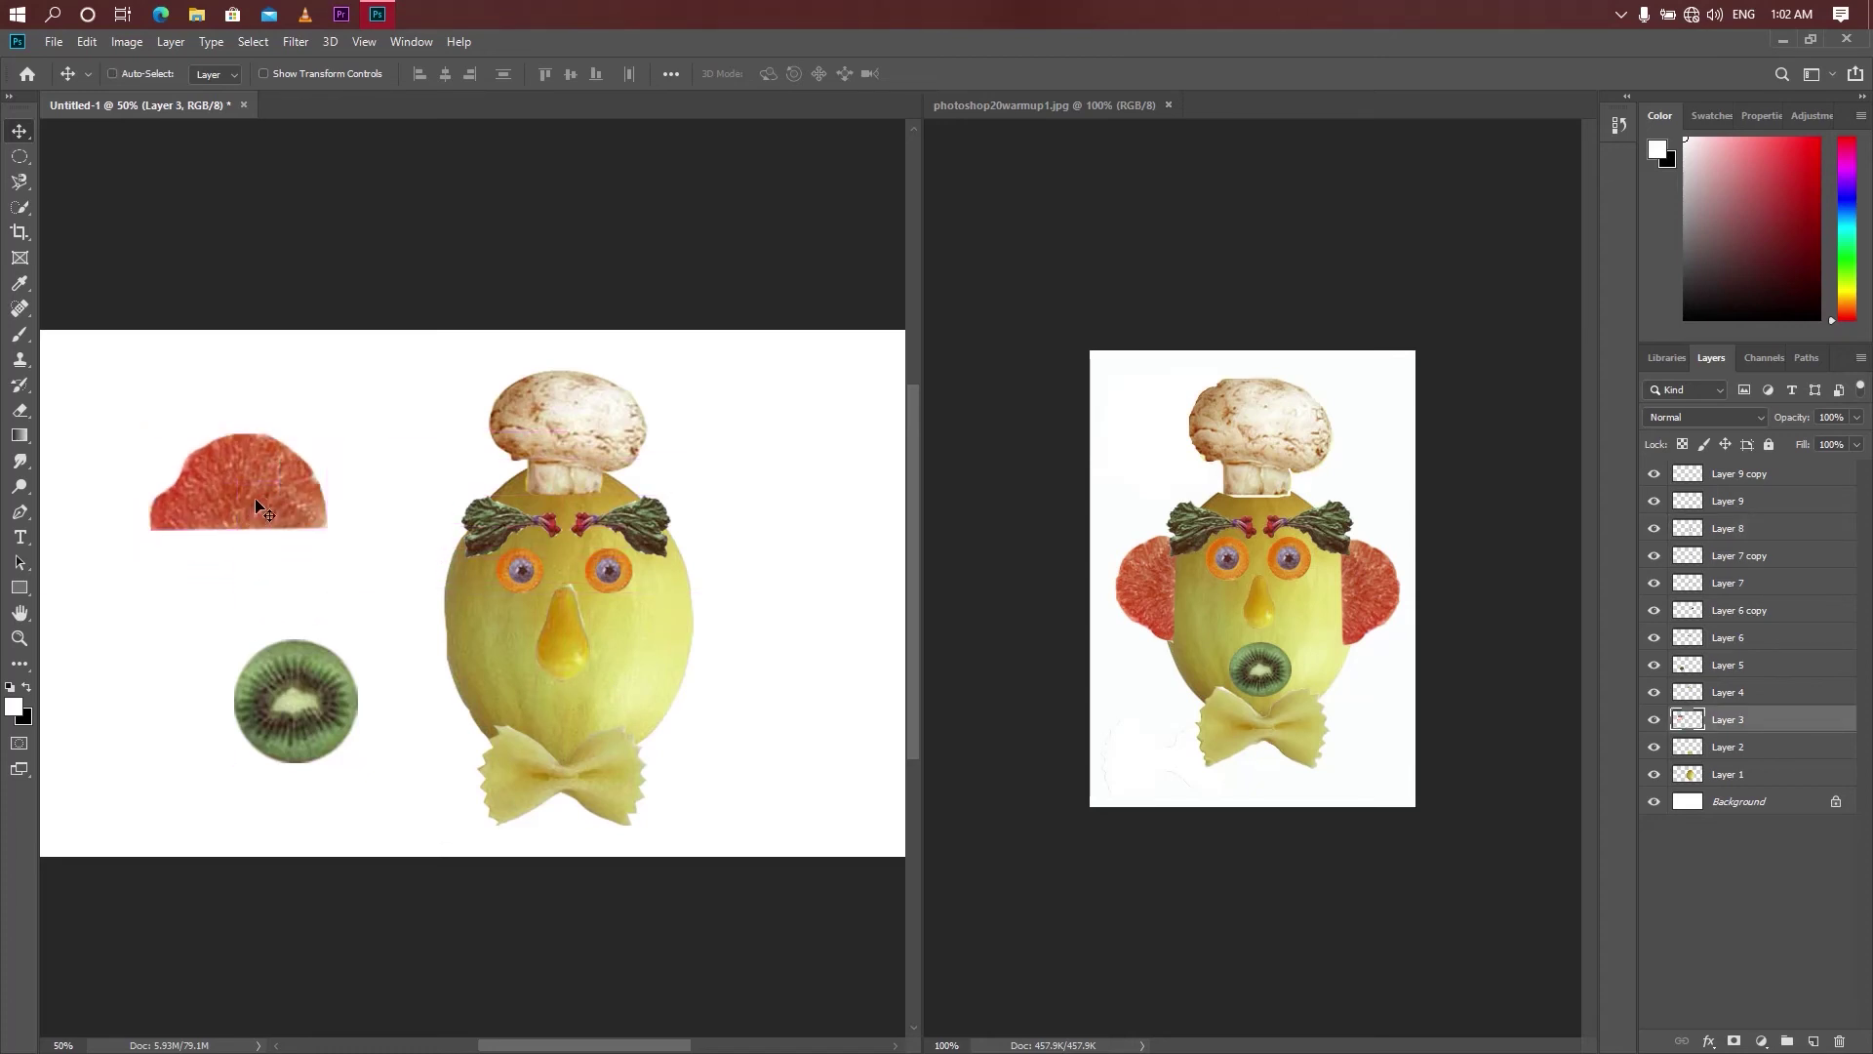
key(ctrl+t)
mouse_move(355, 400)
mouse_down()
mouse_move(109, 404)
mouse_move(196, 386)
mouse_move(177, 399)
mouse_up()
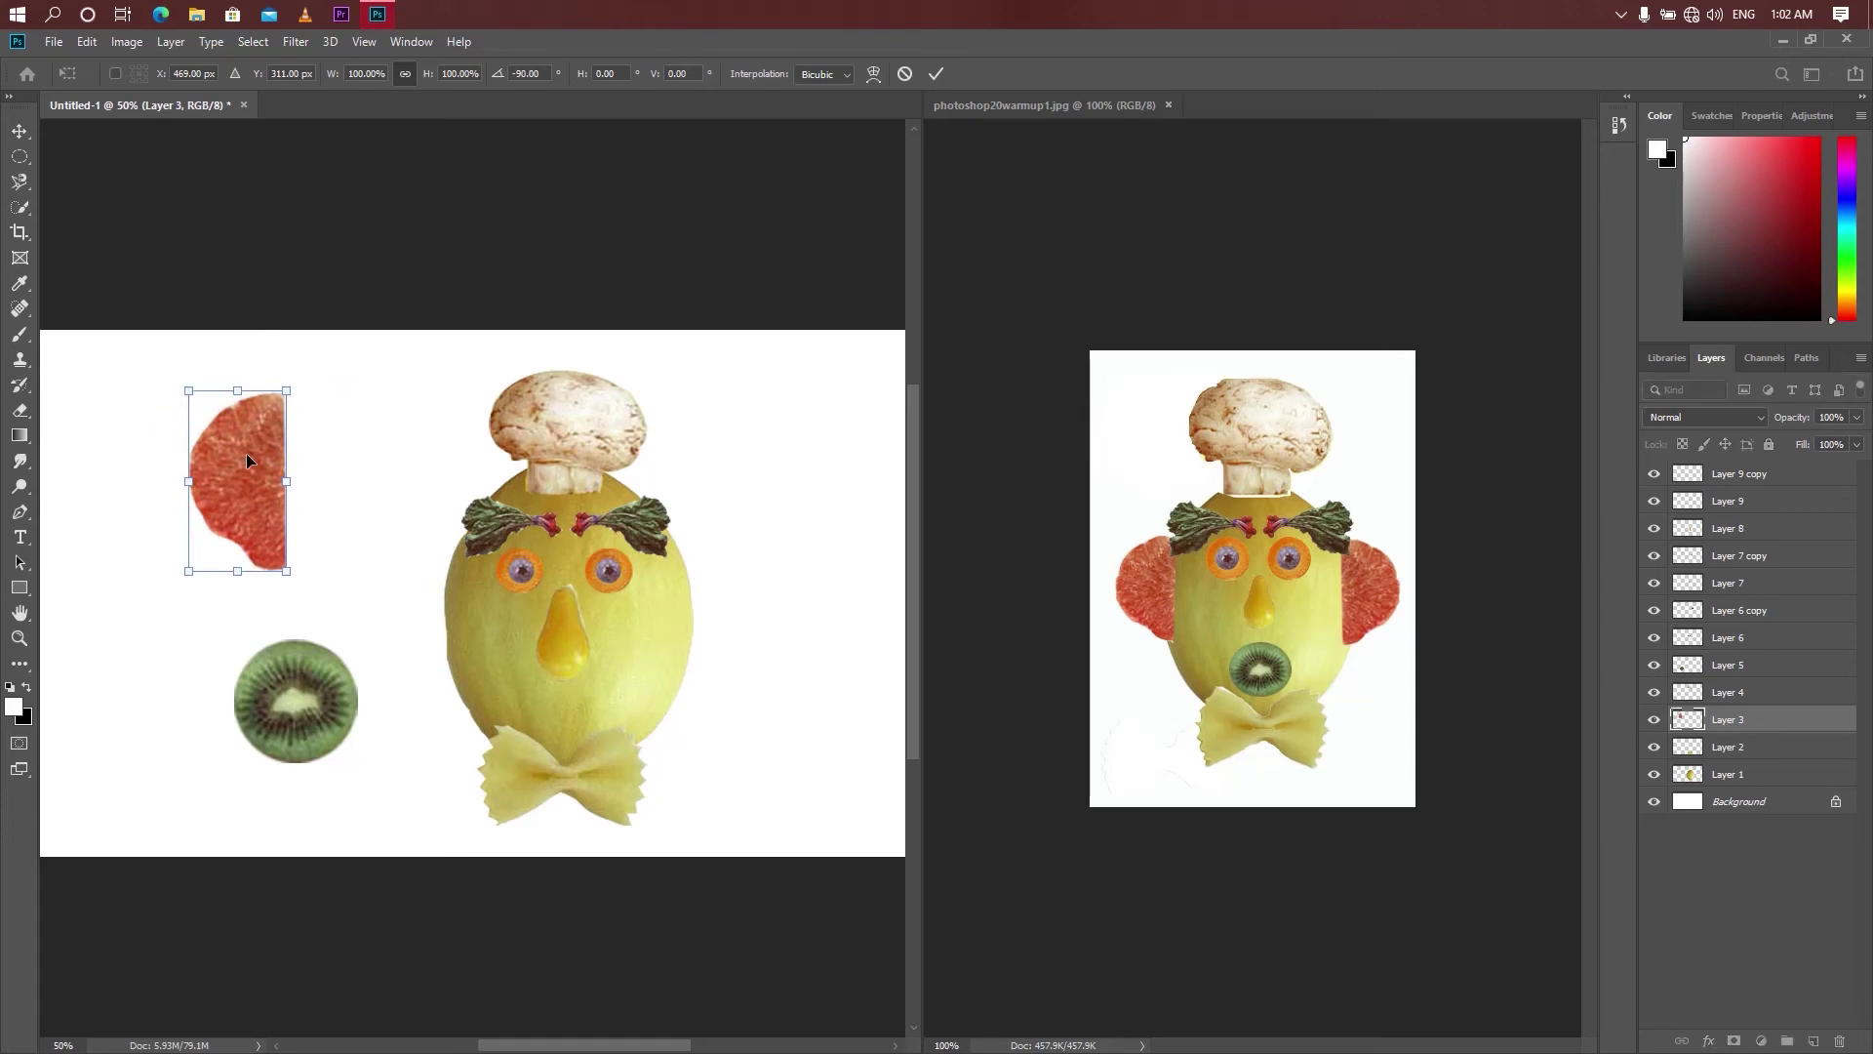
drag(243, 482, 394, 613)
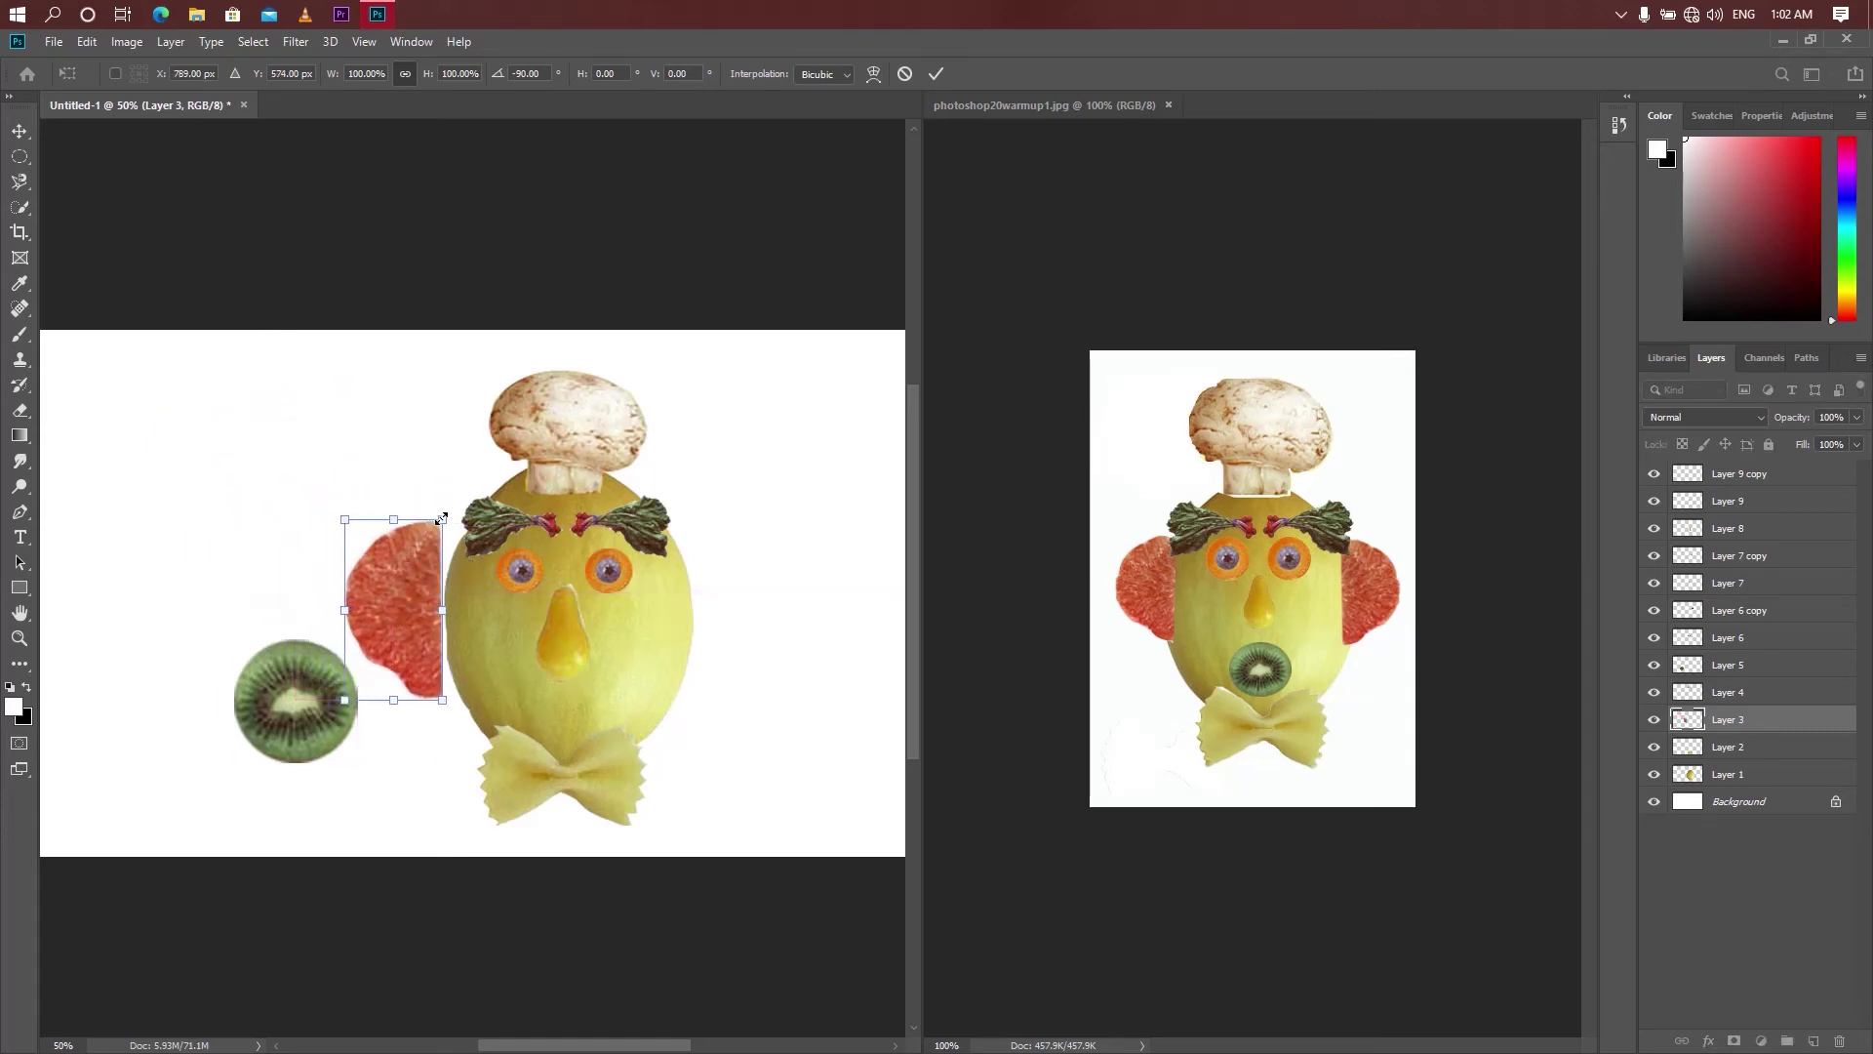
drag(442, 518, 411, 597)
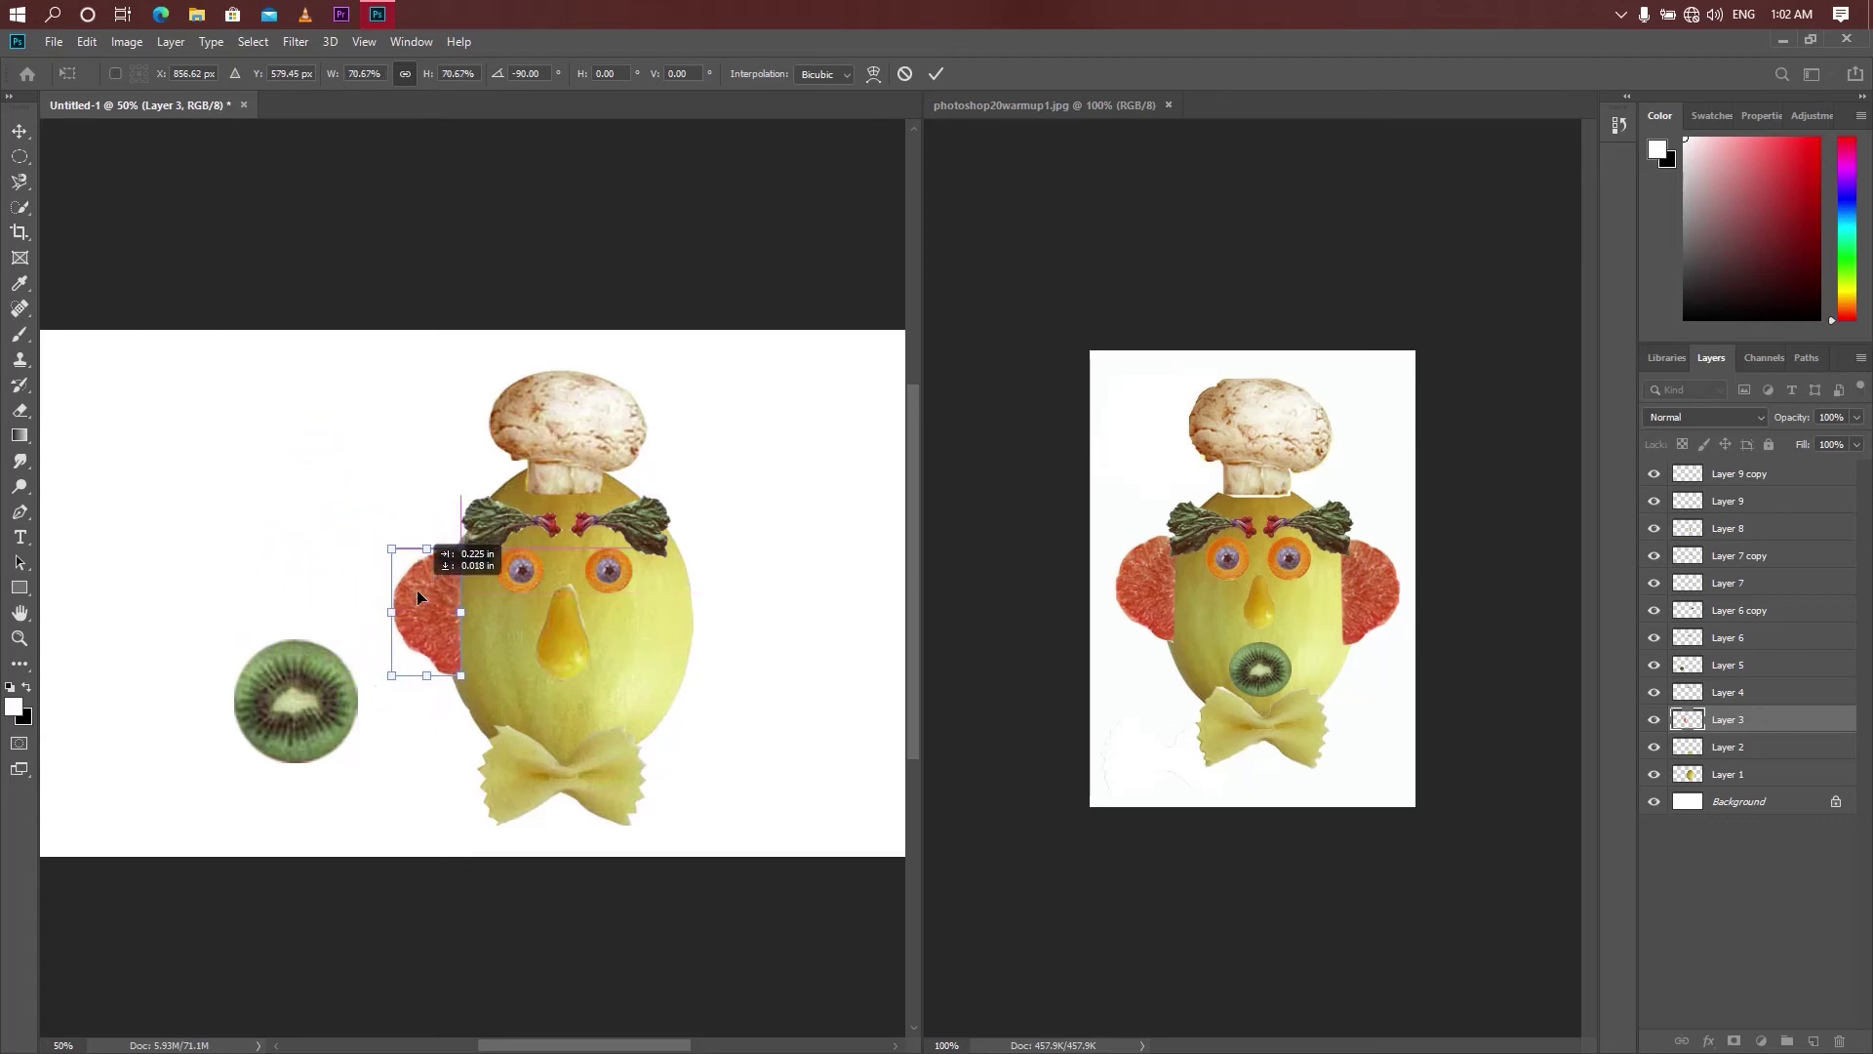
key(shift+Right)
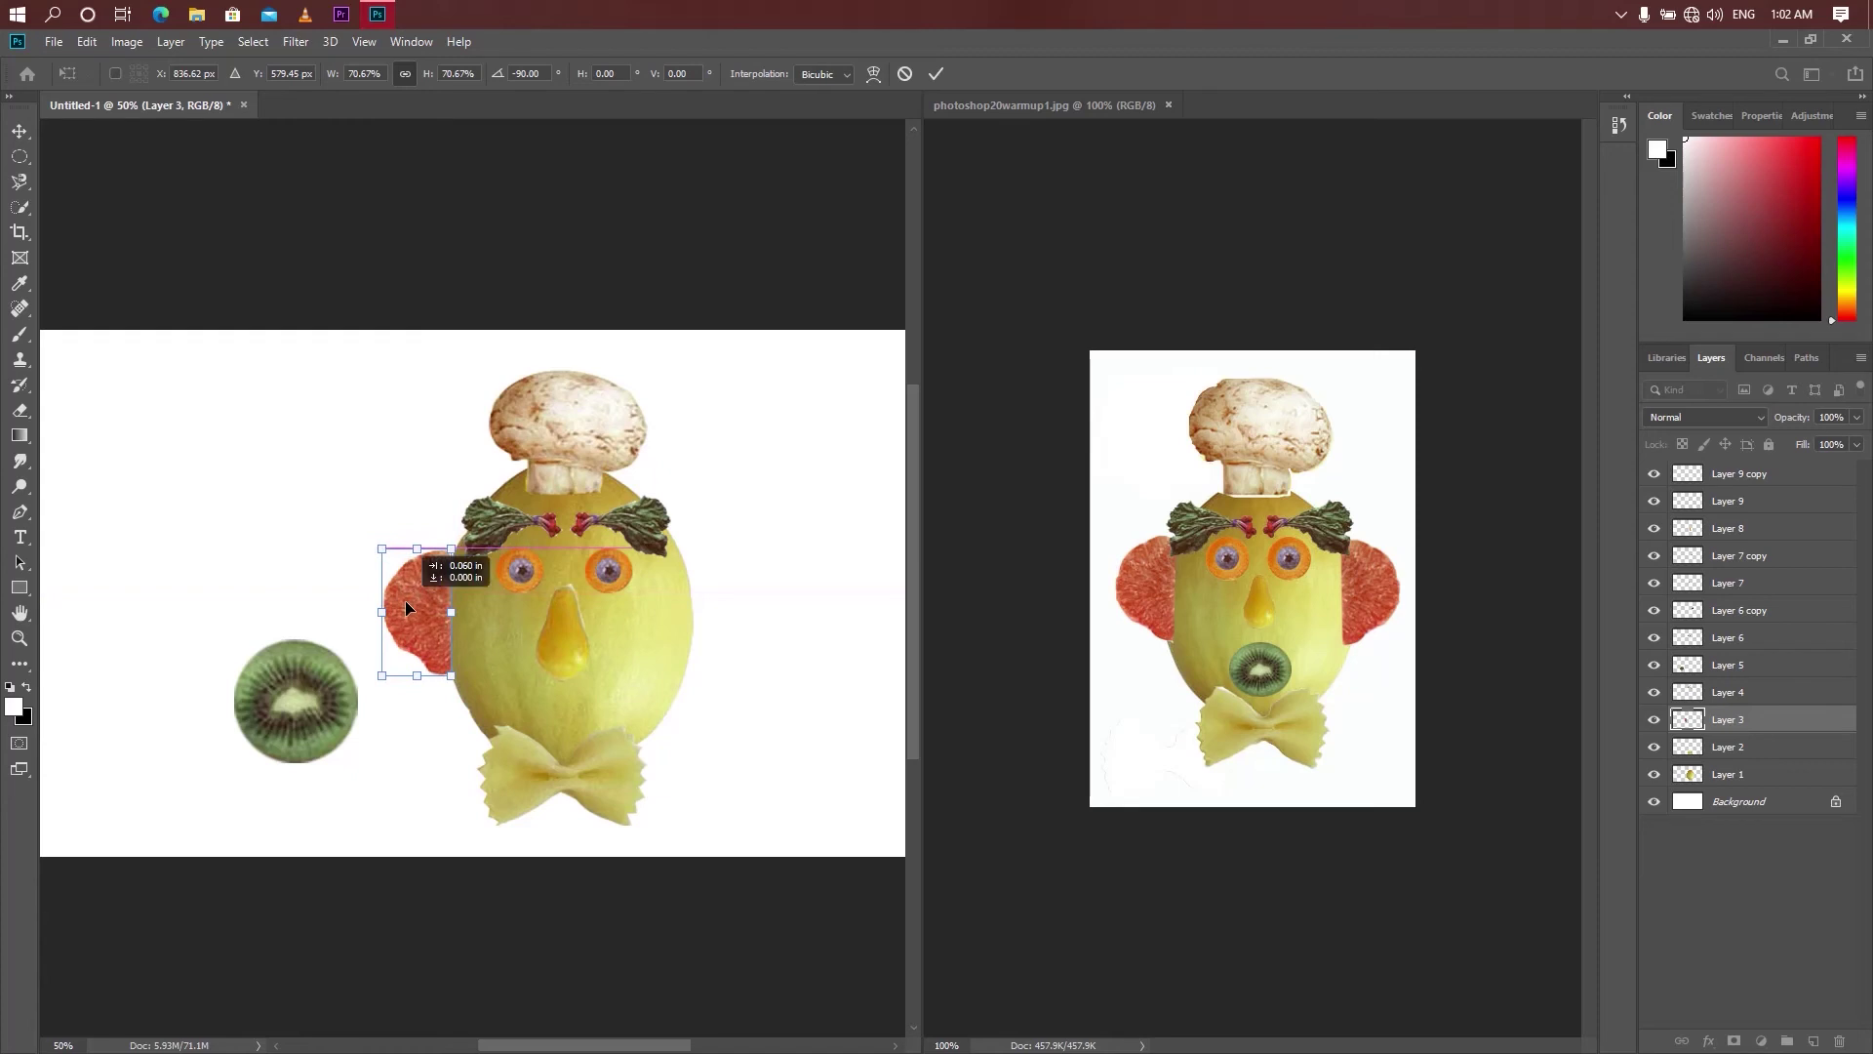
key(Right)
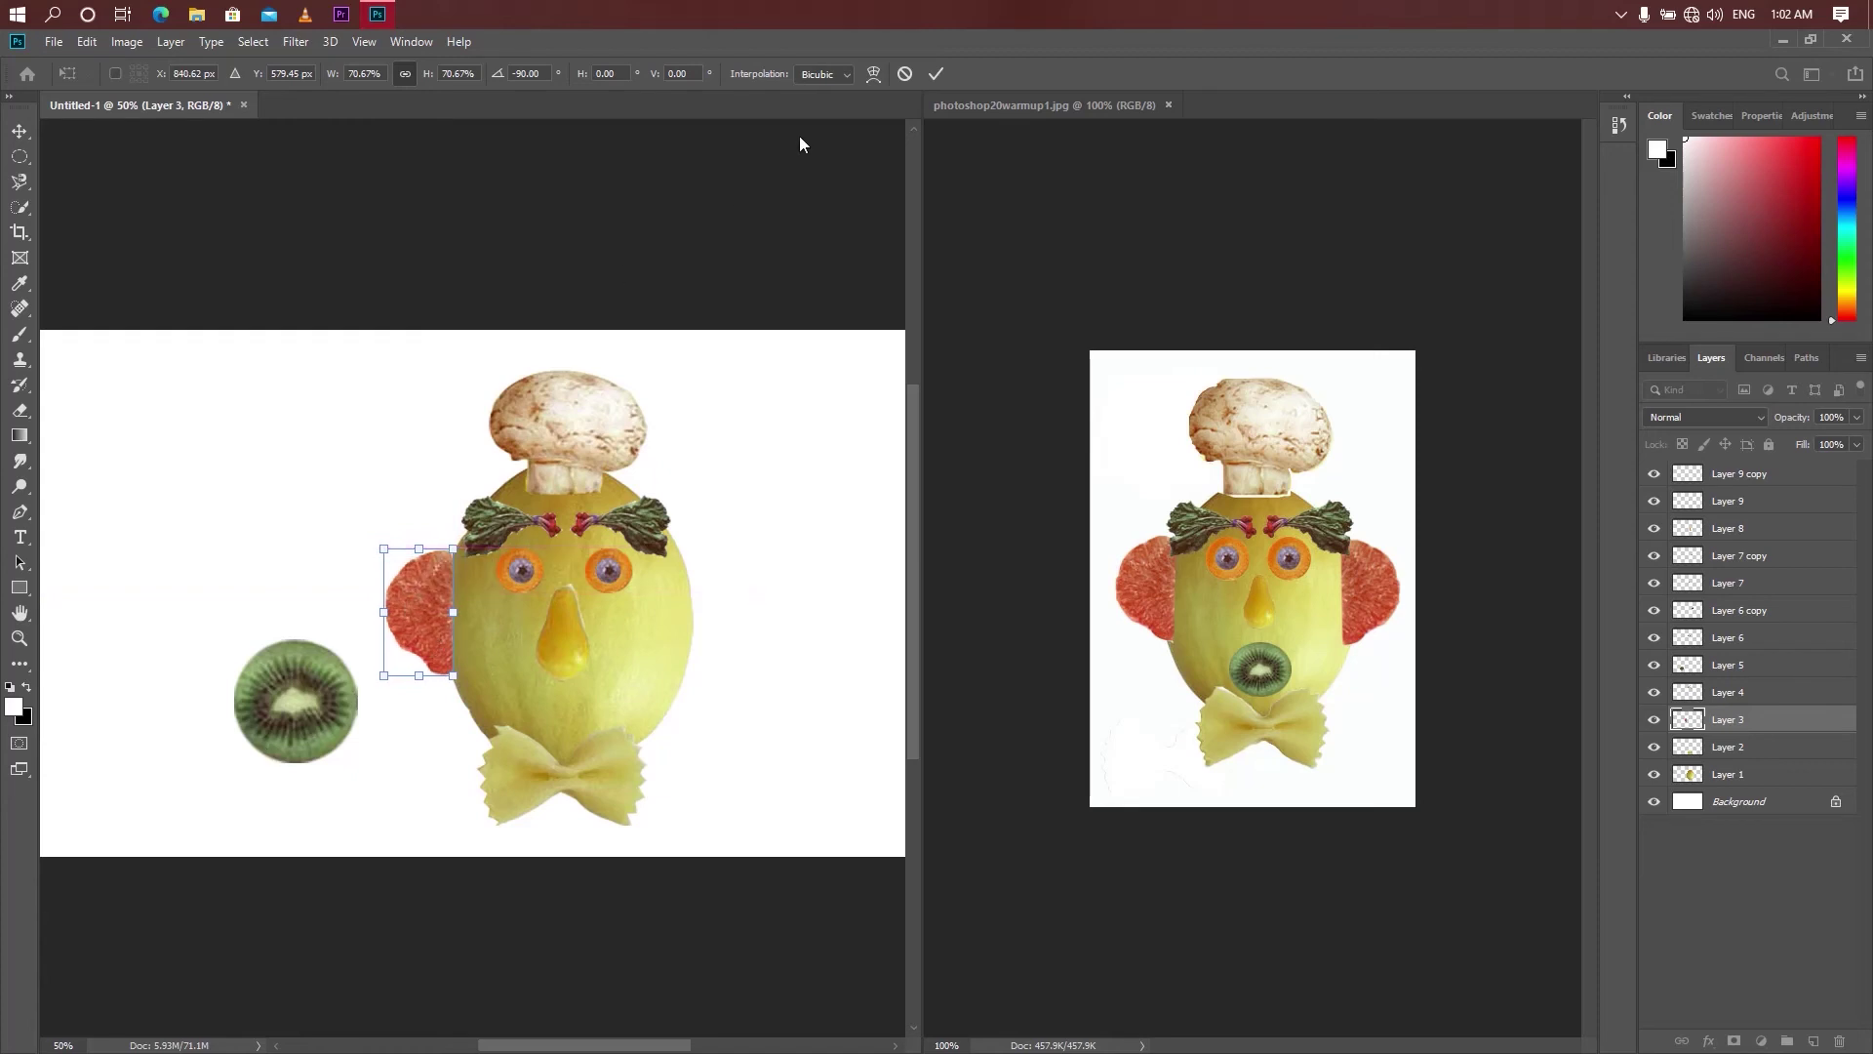
key(Return)
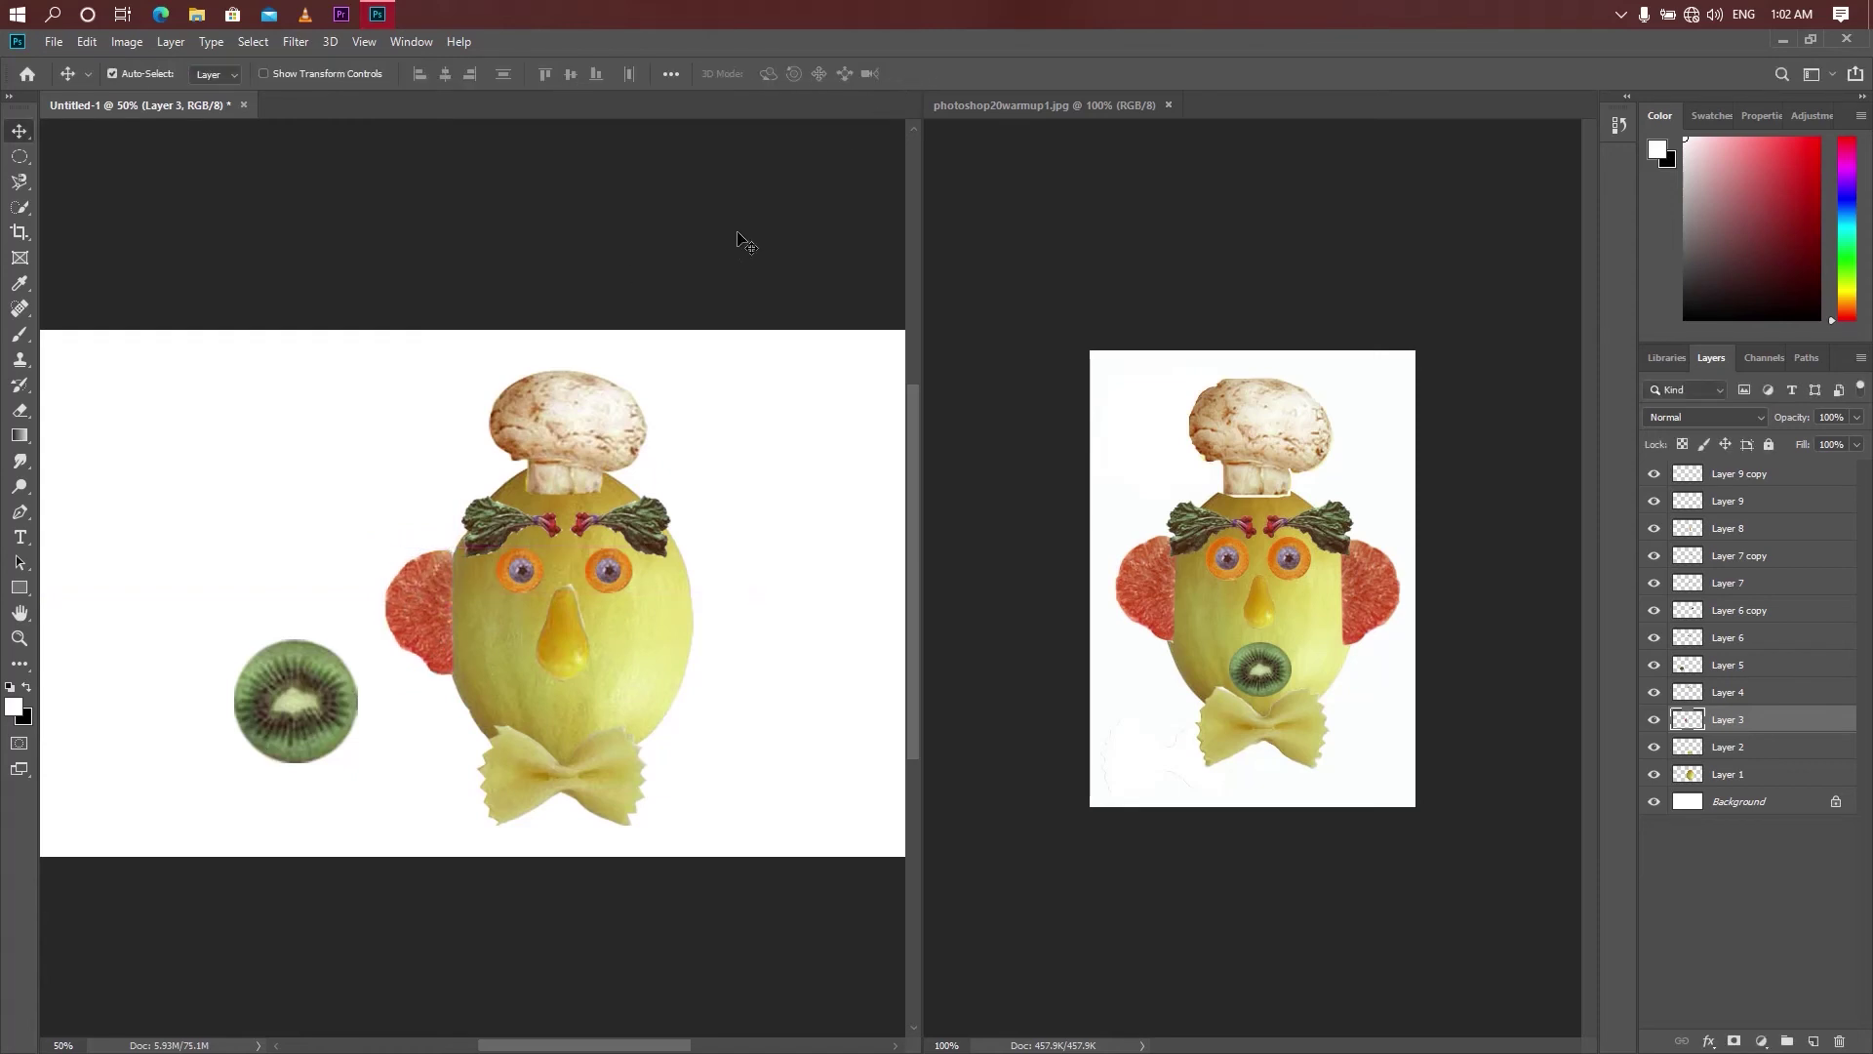
drag(431, 585, 682, 612)
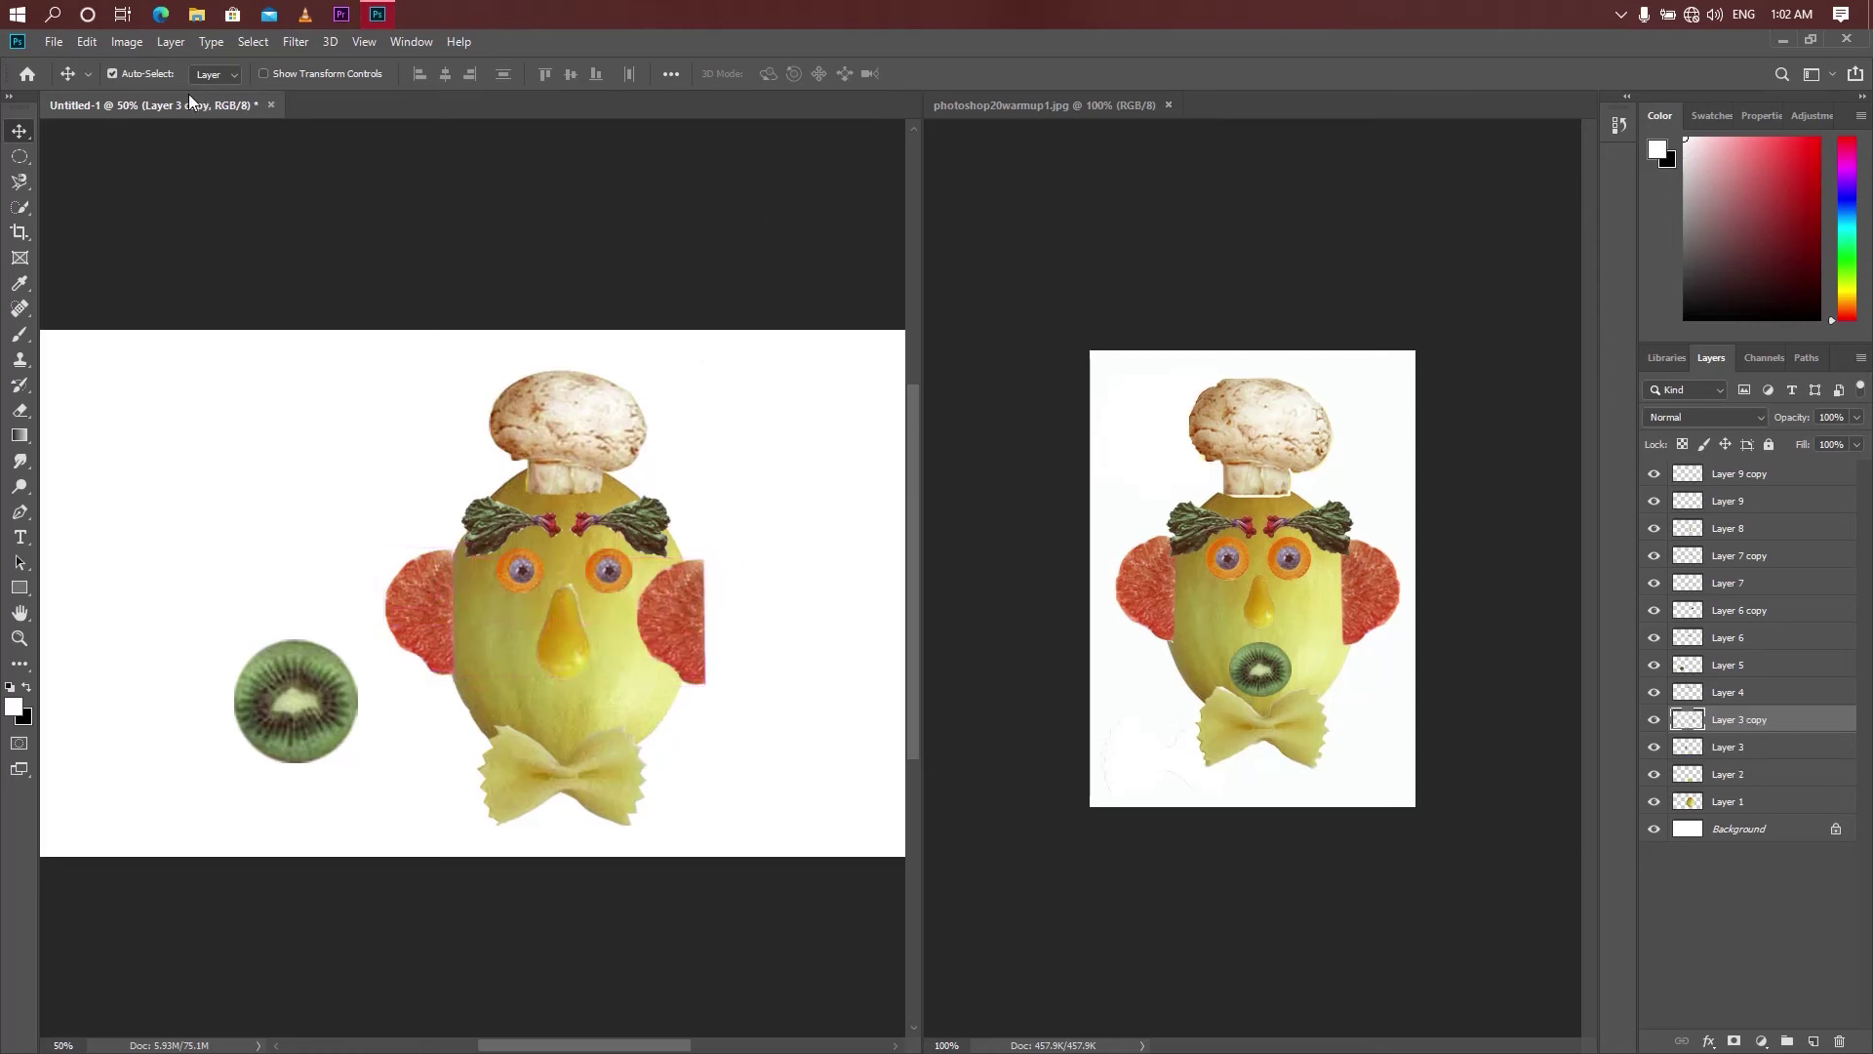
- Flip the grapefruit copy horizontally, tuck it against the melon's right side, and shift the kiwi left
click(78, 45)
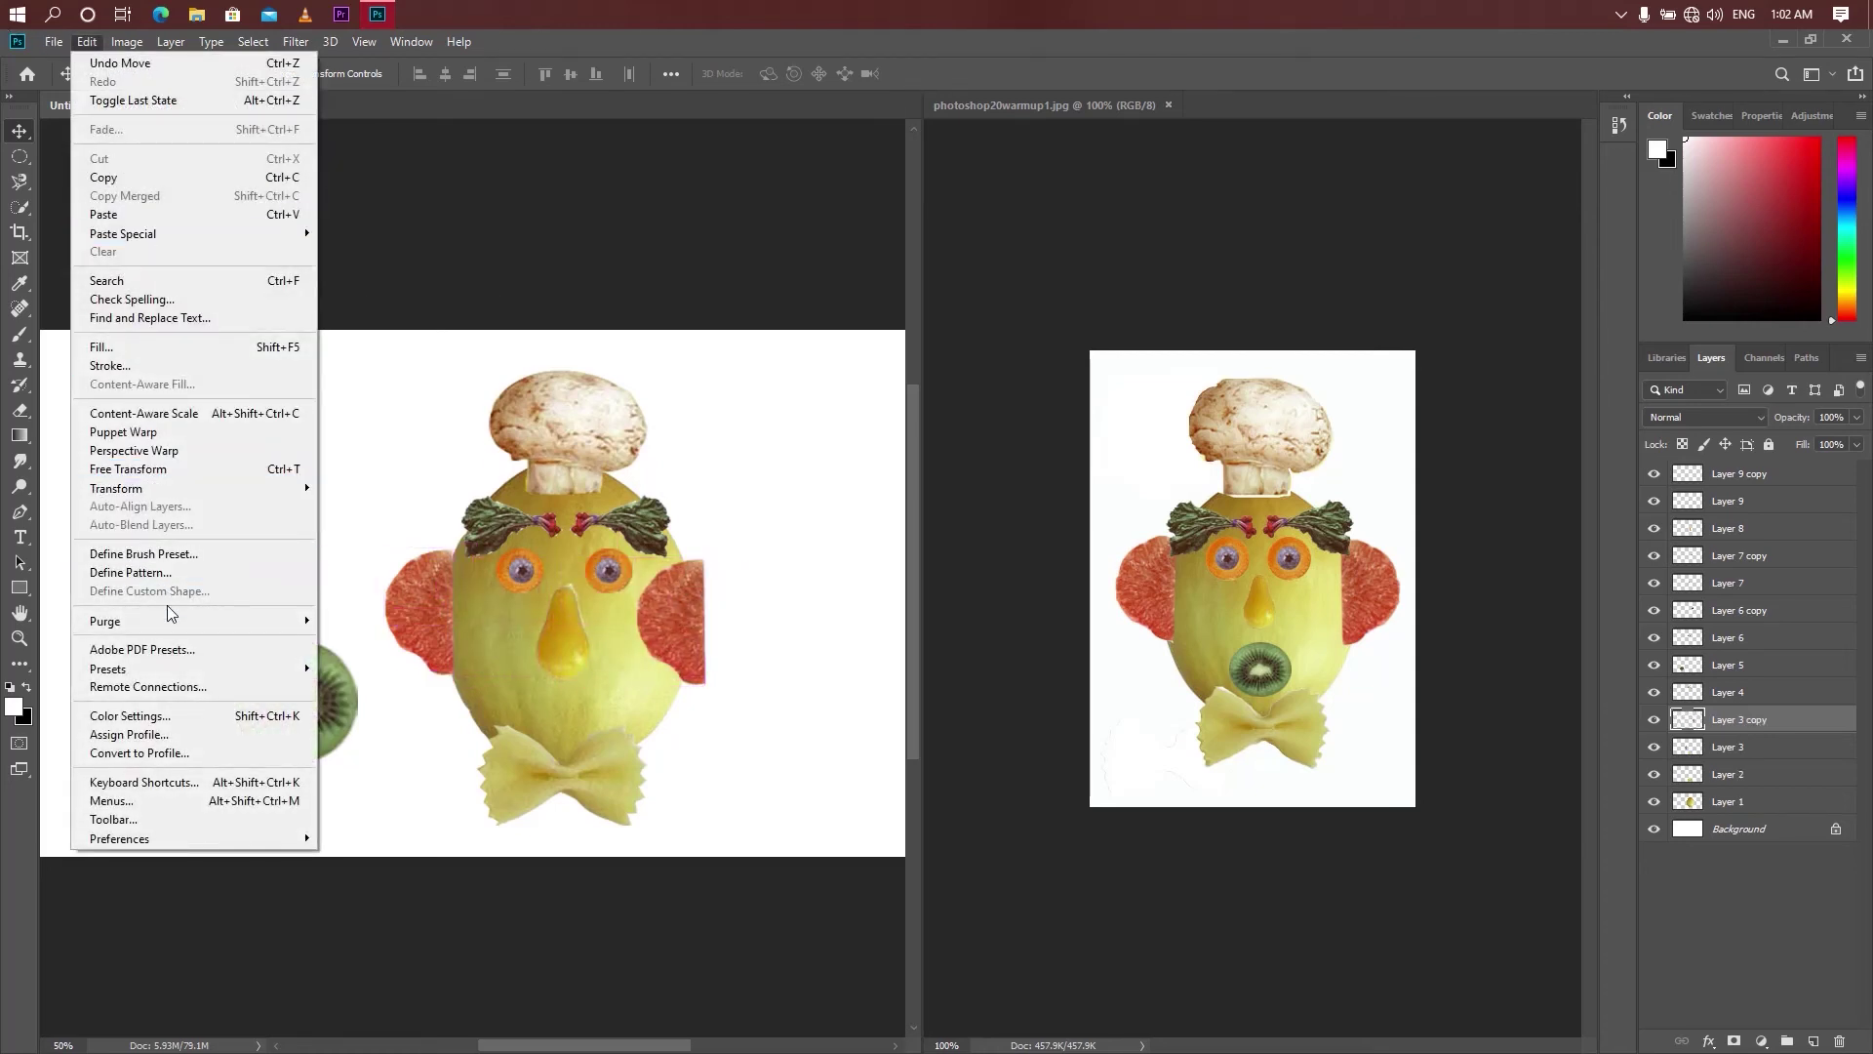
mouse_move(190, 488)
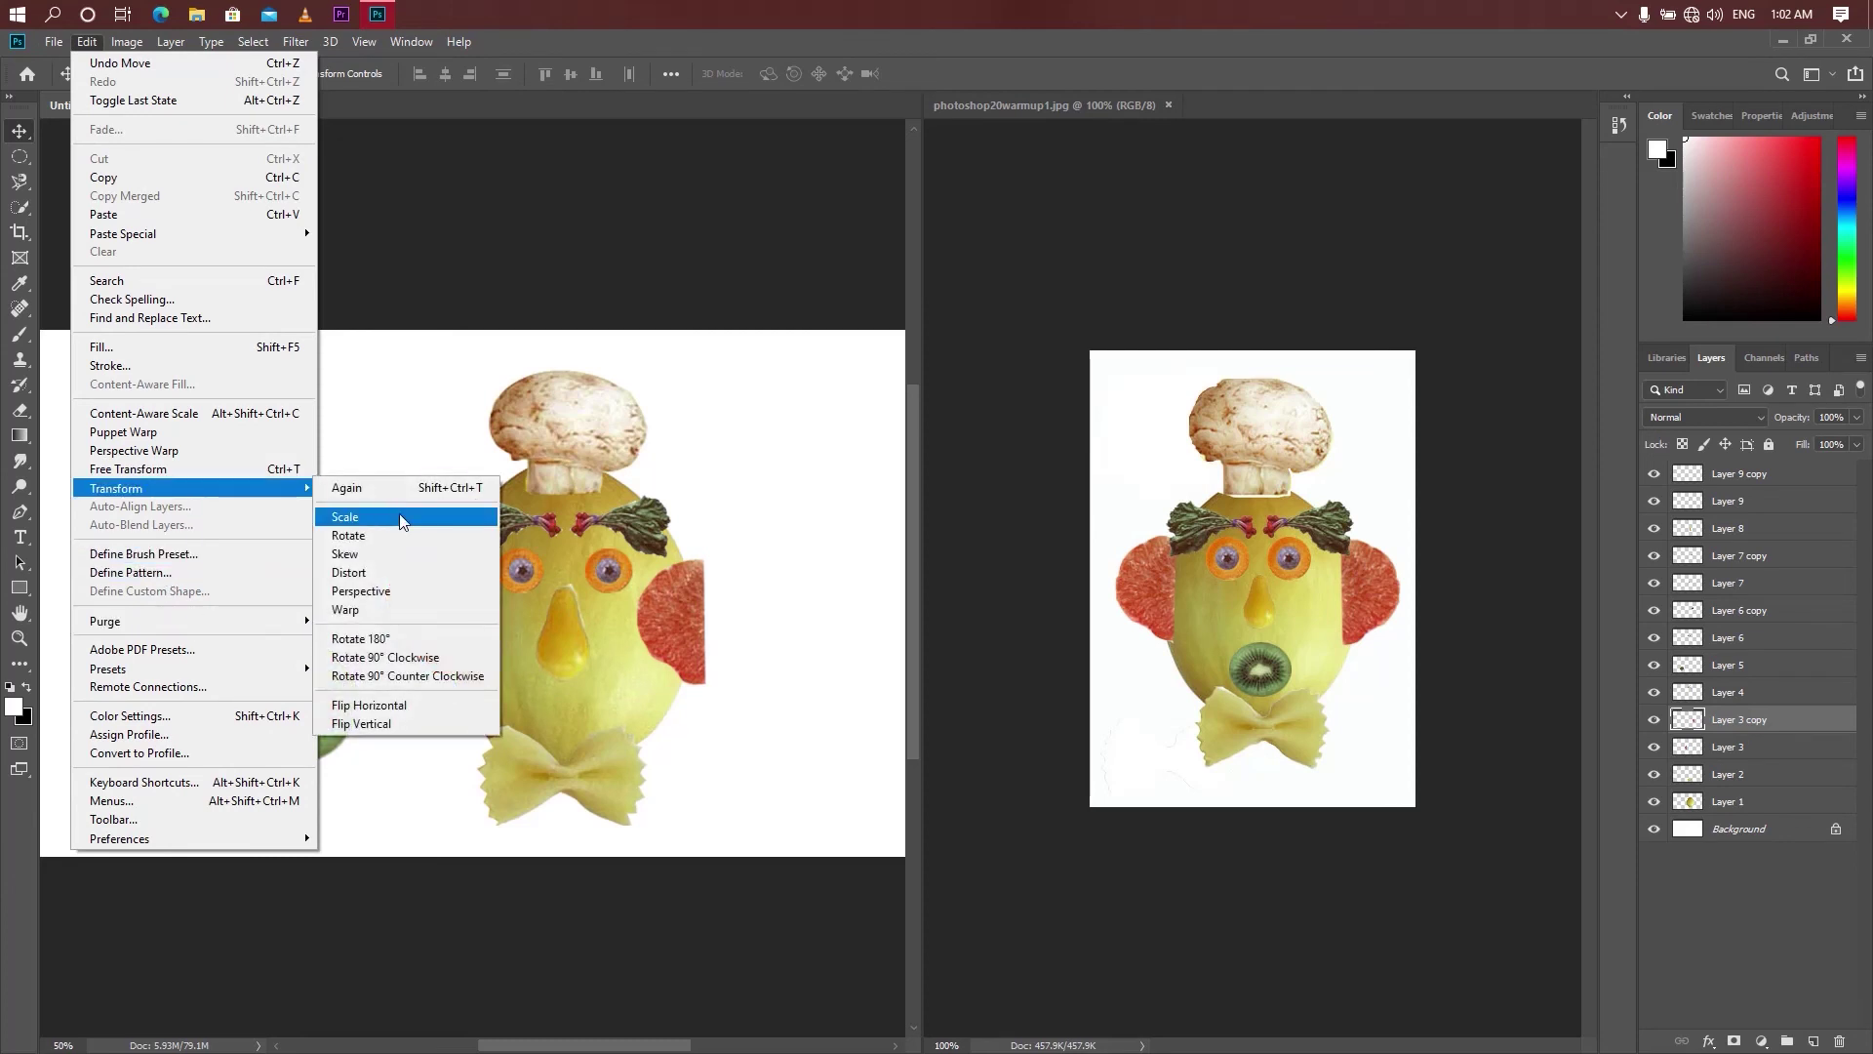
click(421, 717)
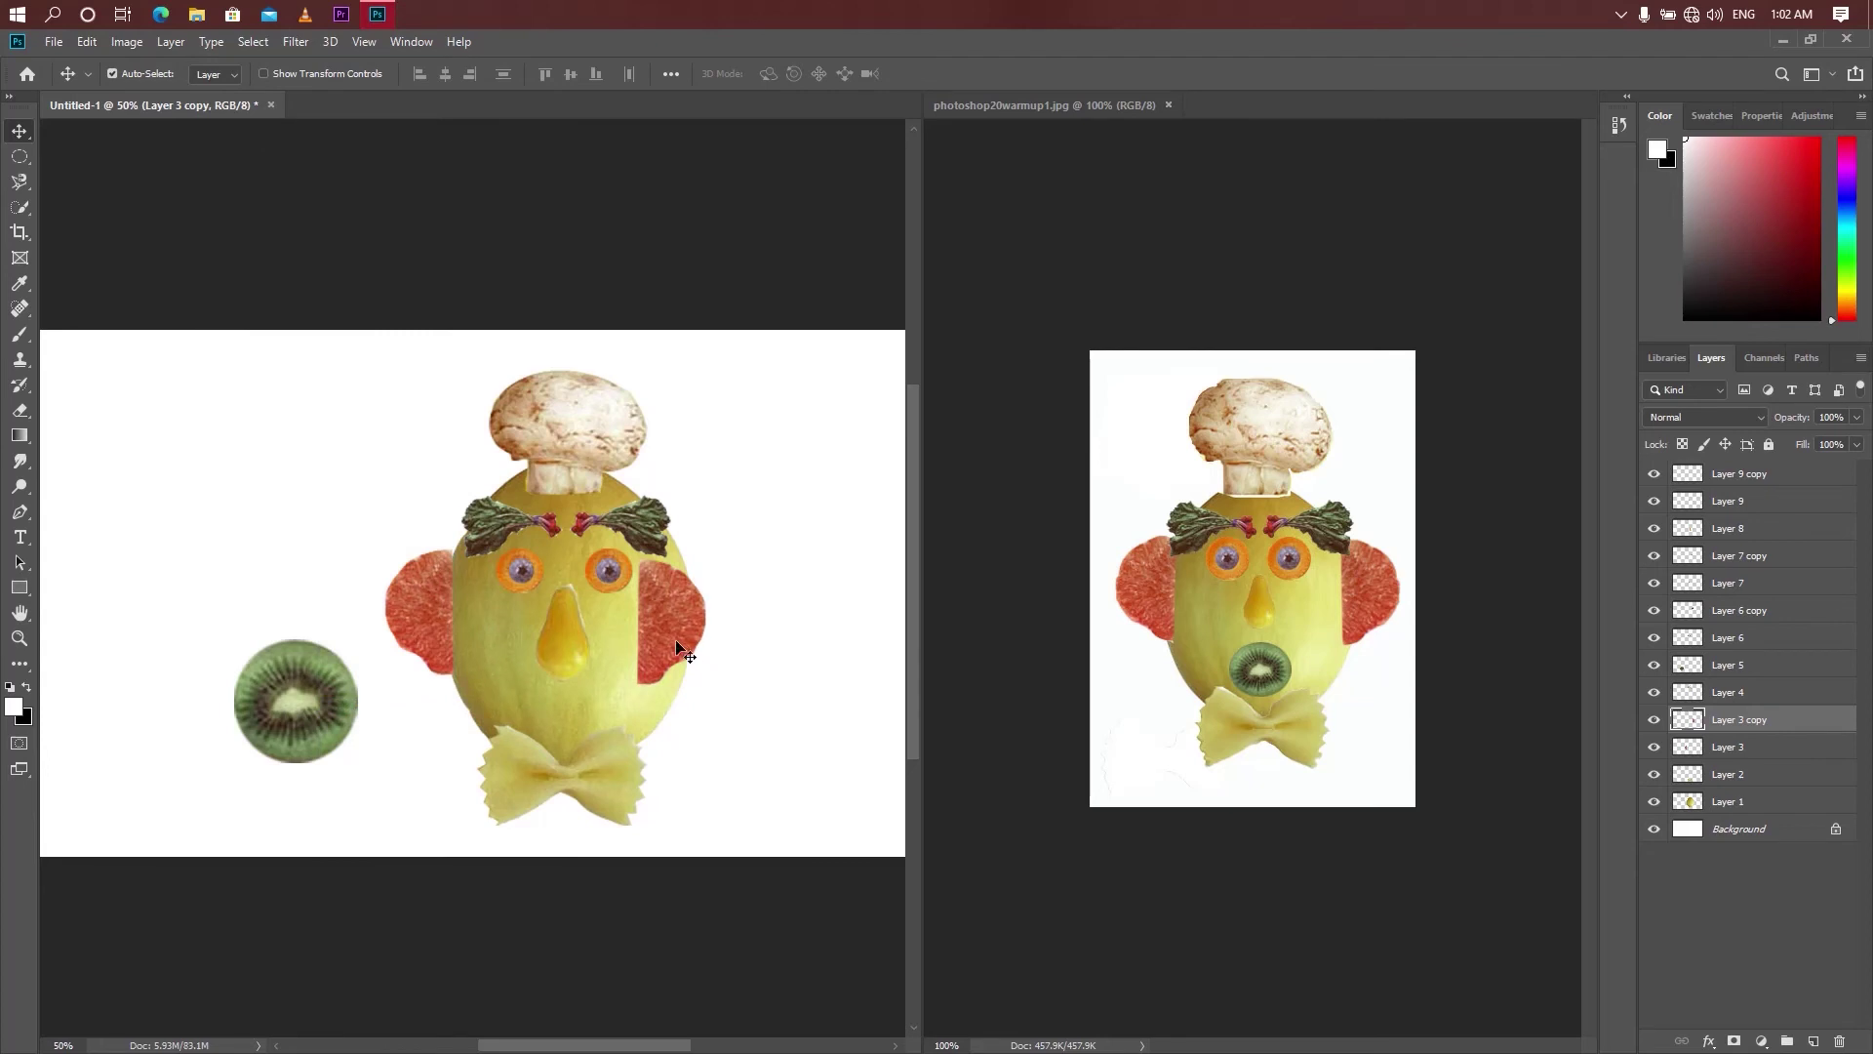
drag(677, 643, 718, 629)
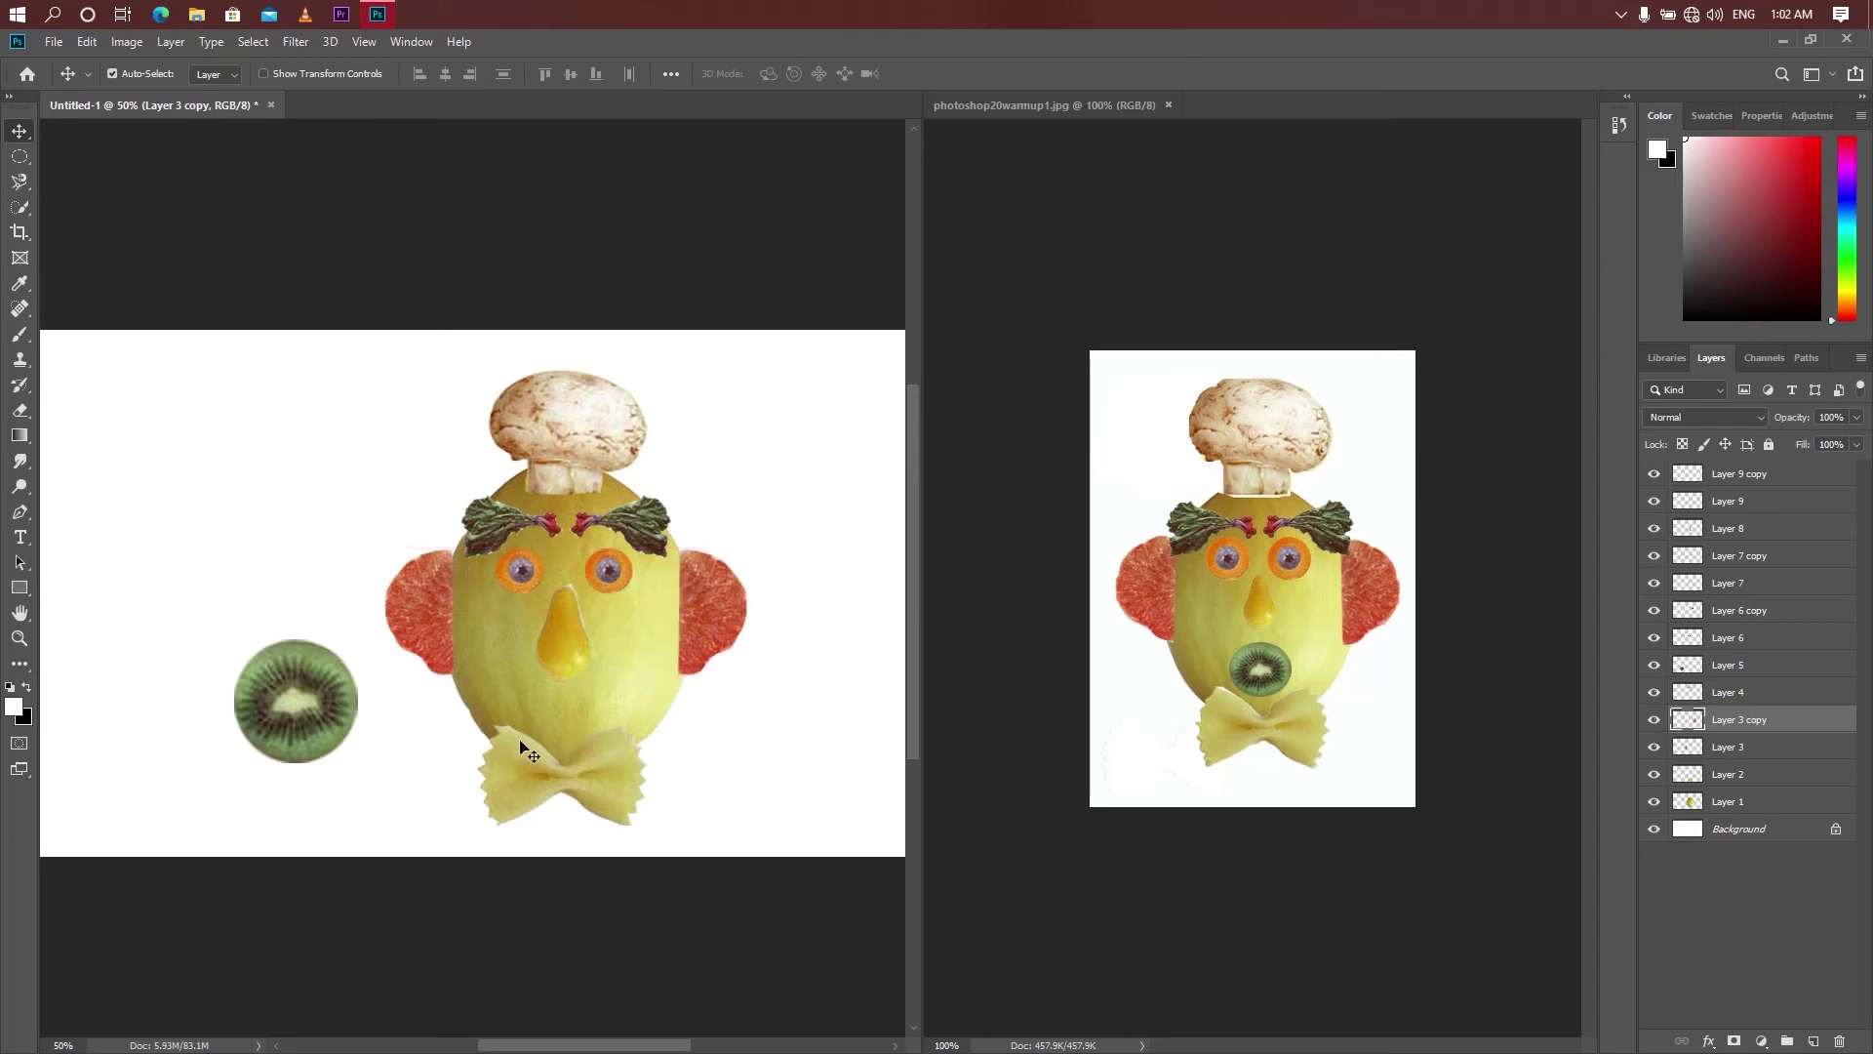
drag(296, 701, 223, 694)
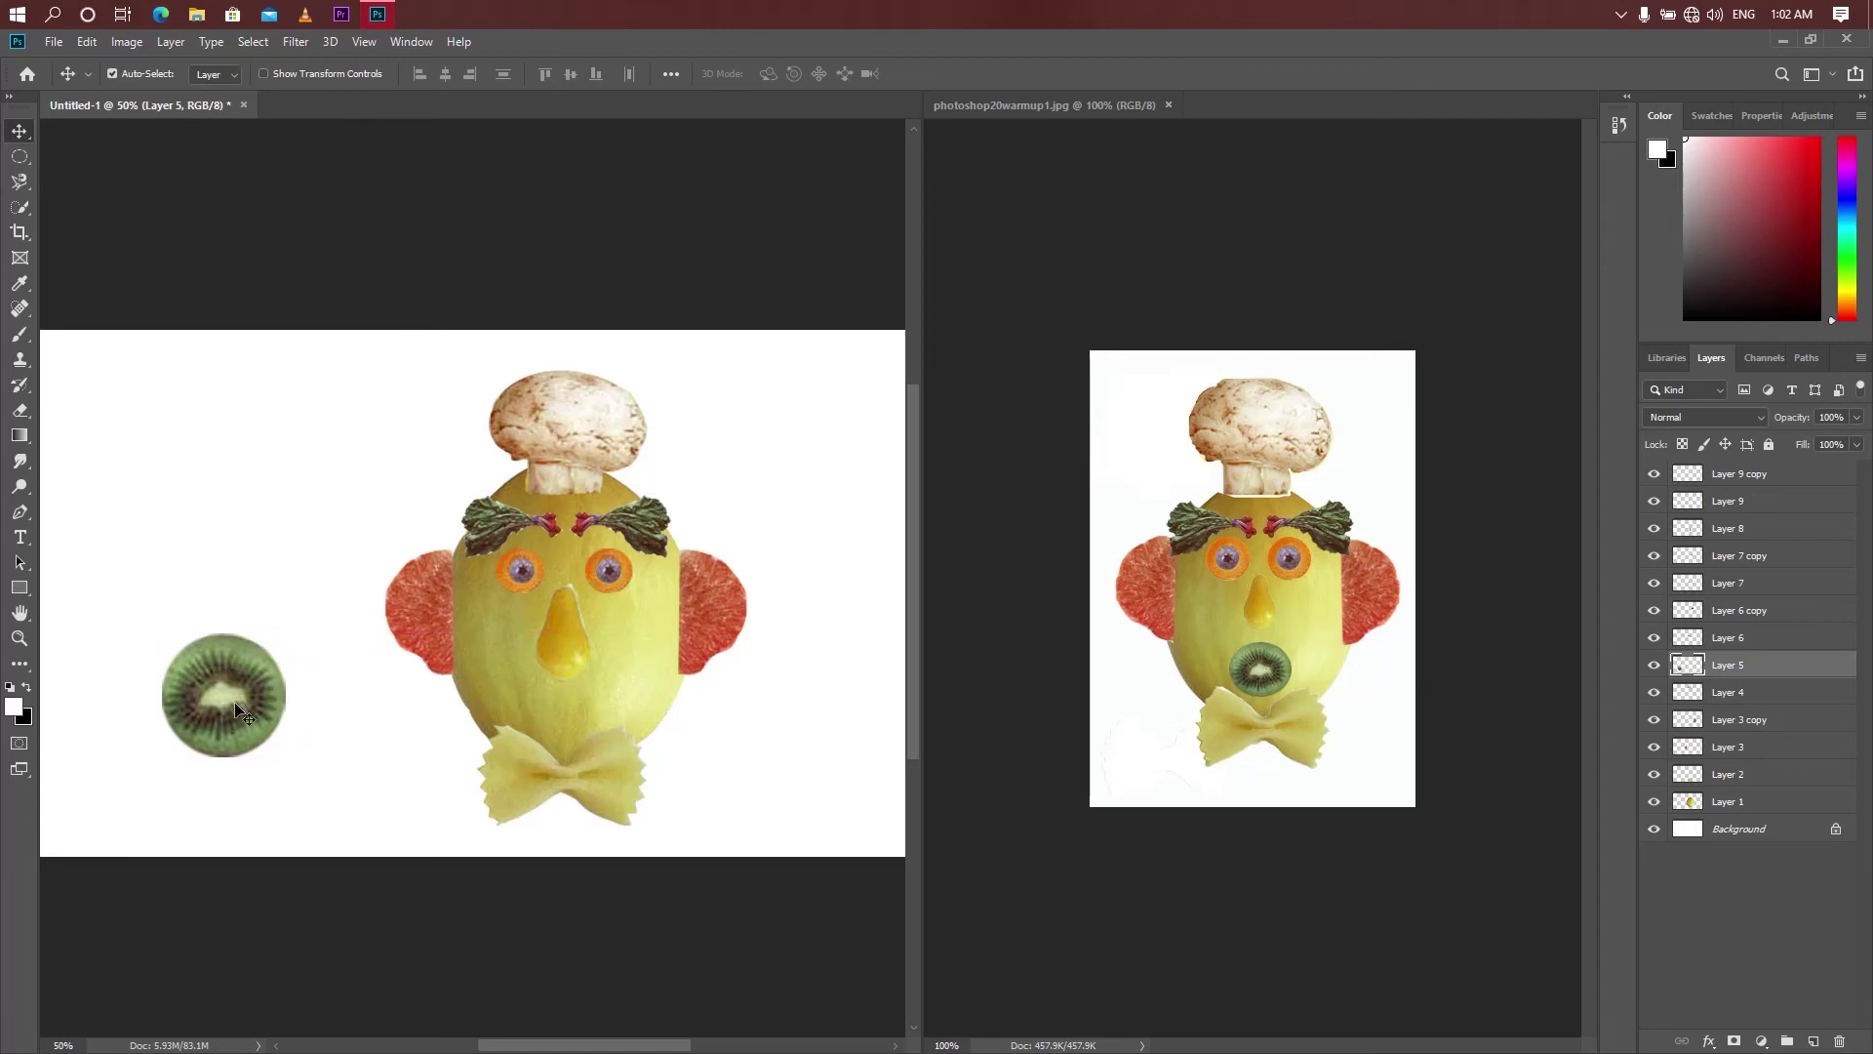
- Scale the kiwi slice to about 36% and set it below the pear nose
key(ctrl+t)
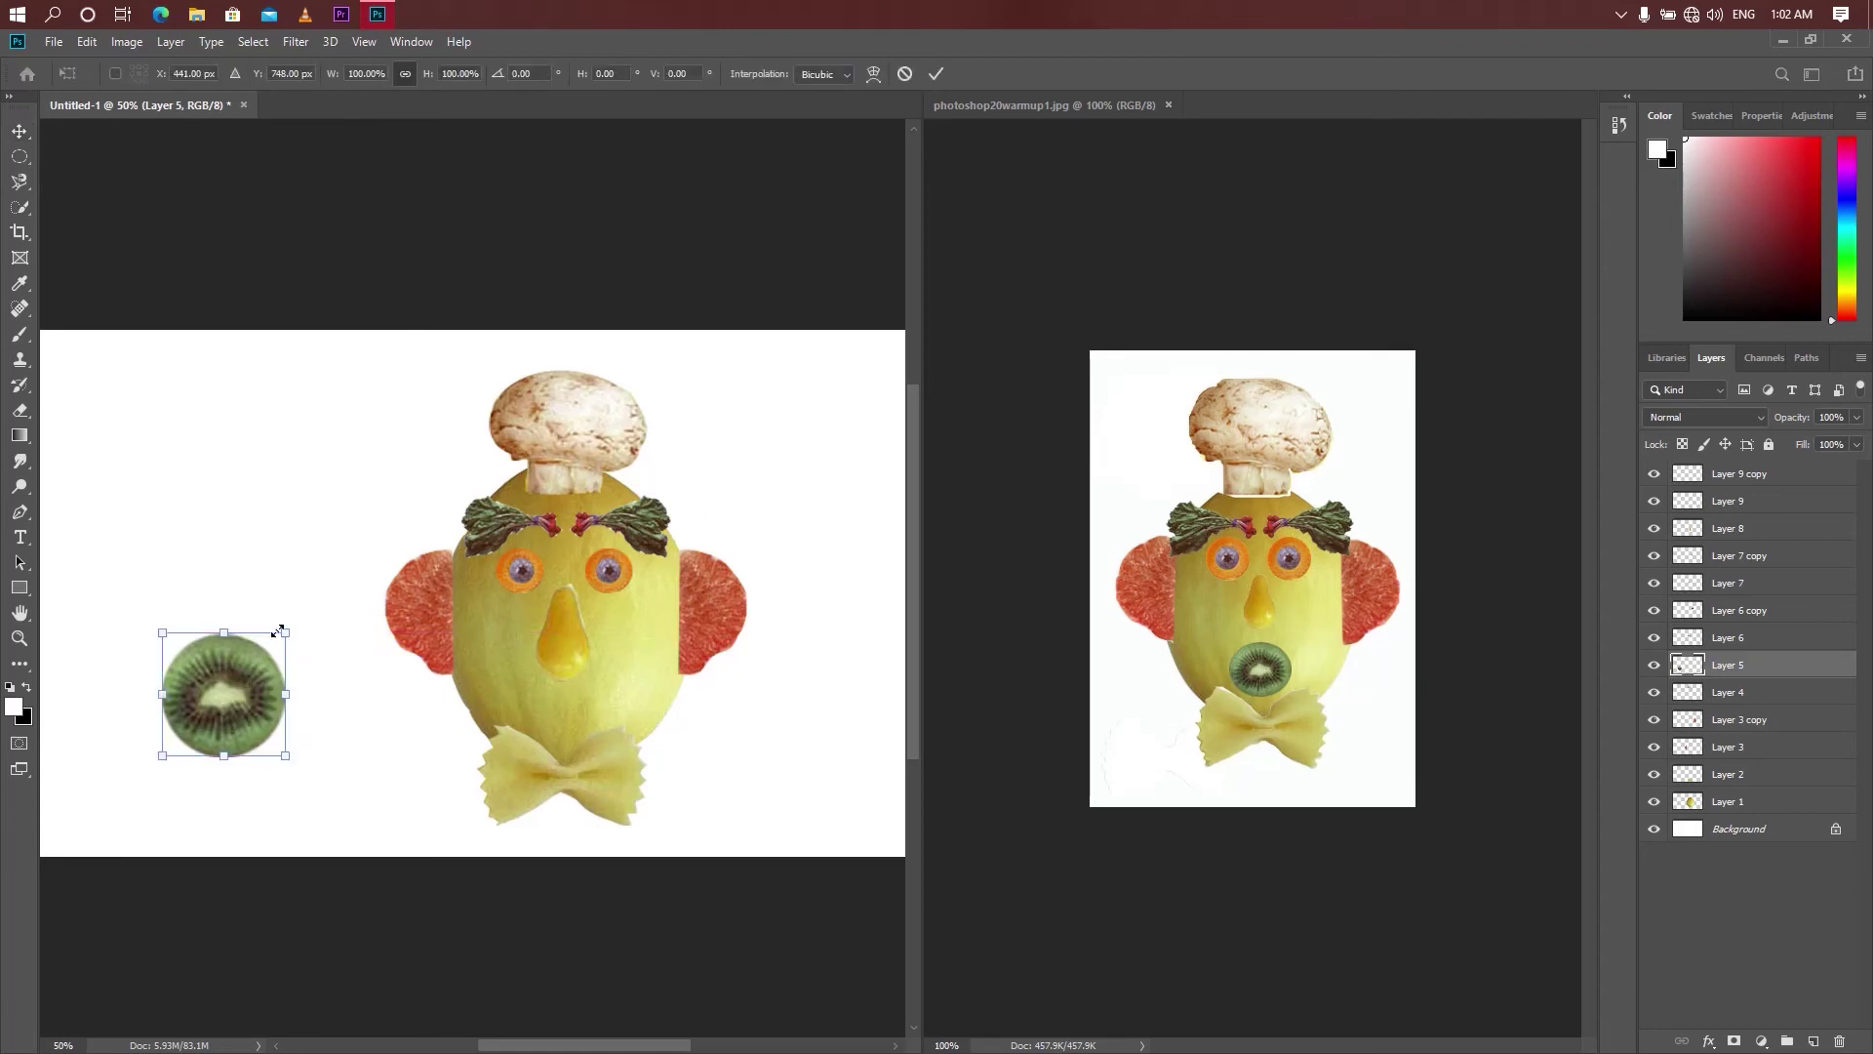
mouse_move(284, 631)
mouse_down()
mouse_move(239, 676)
mouse_move(566, 719)
mouse_up()
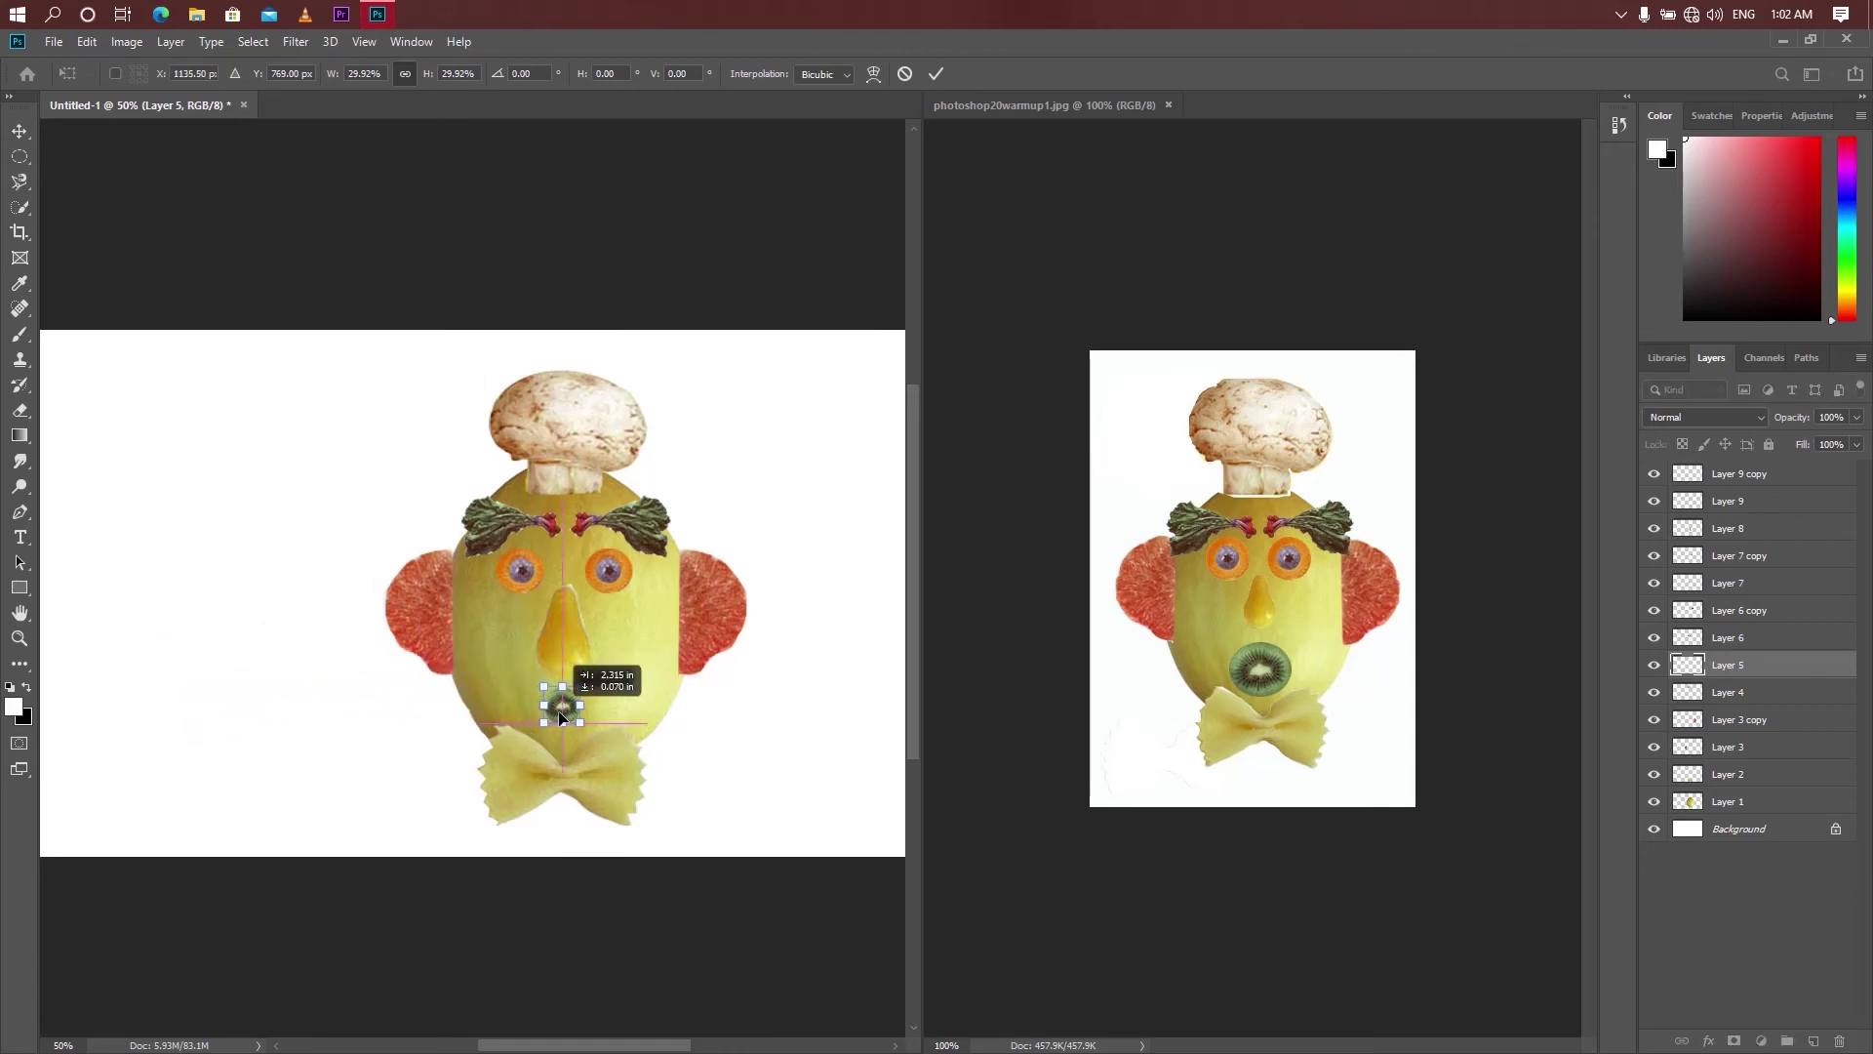
drag(582, 687, 588, 684)
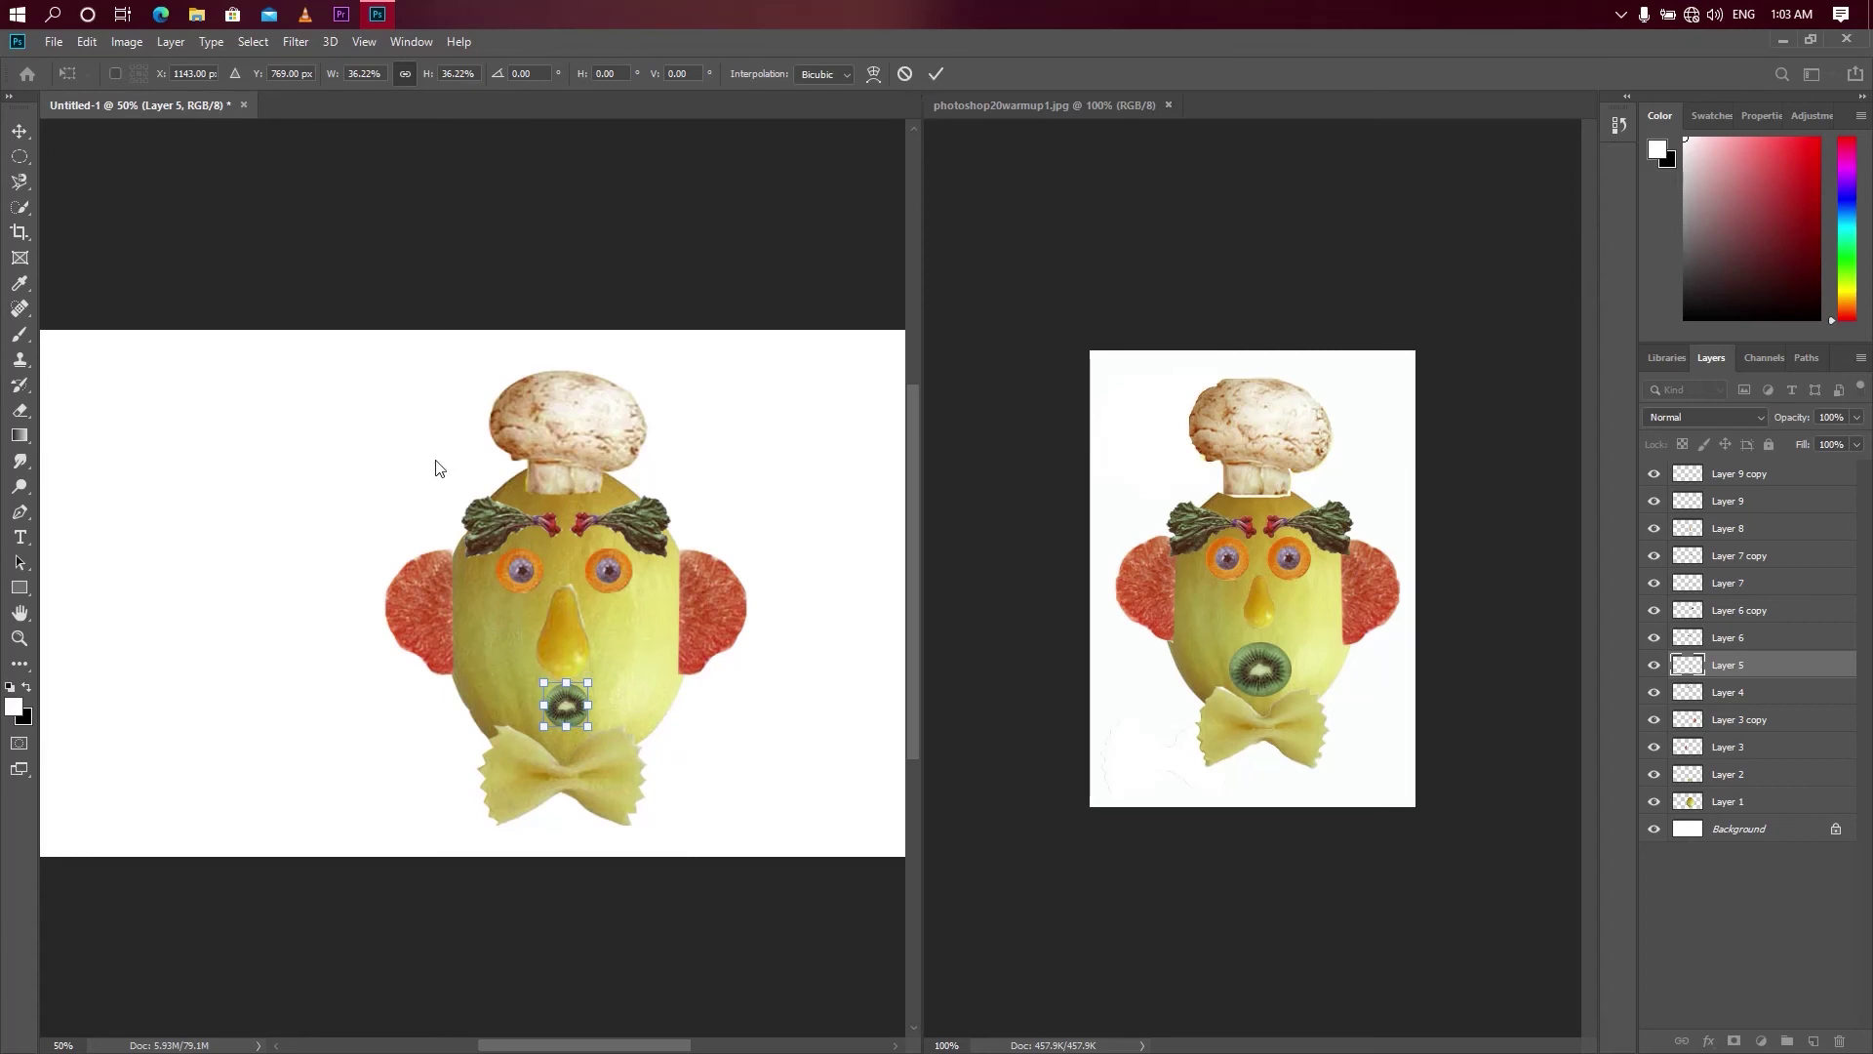
key(Return)
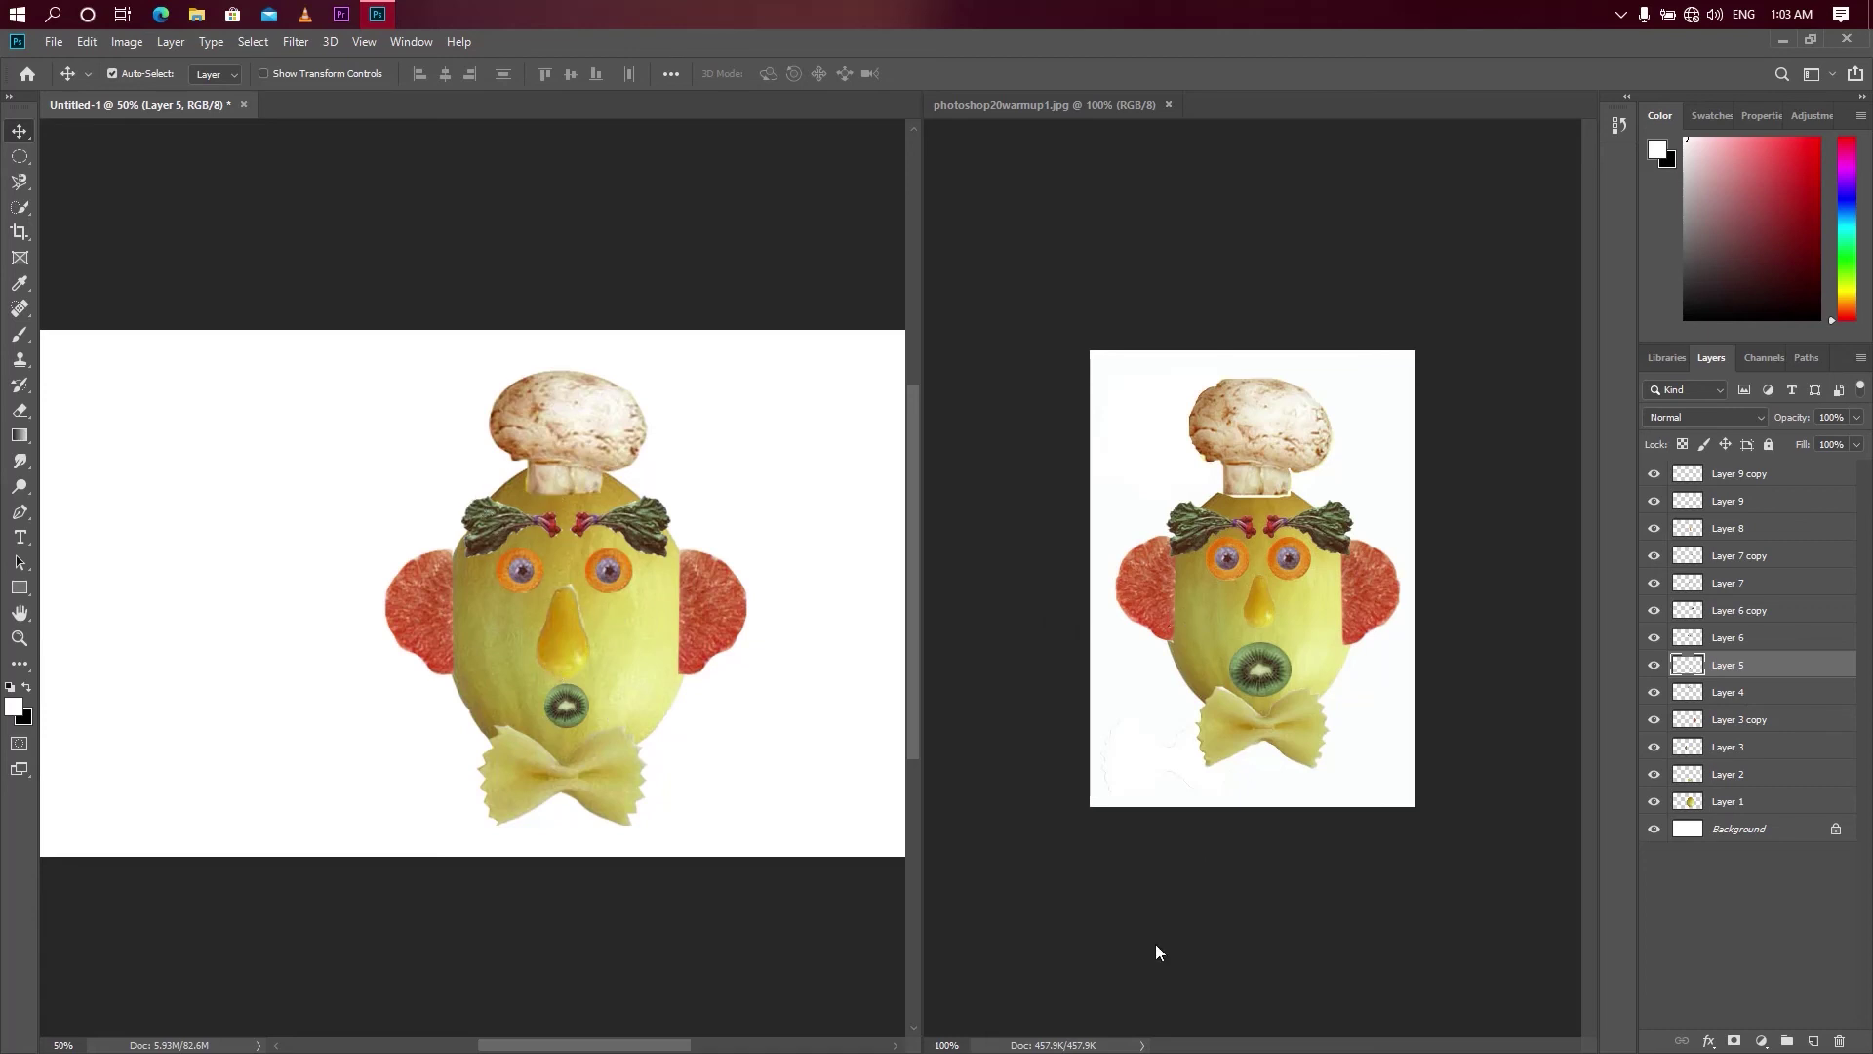
- Close the photoshop20warmup1.jpg reference photo, leaving only Untitled-1 open
click(1120, 771)
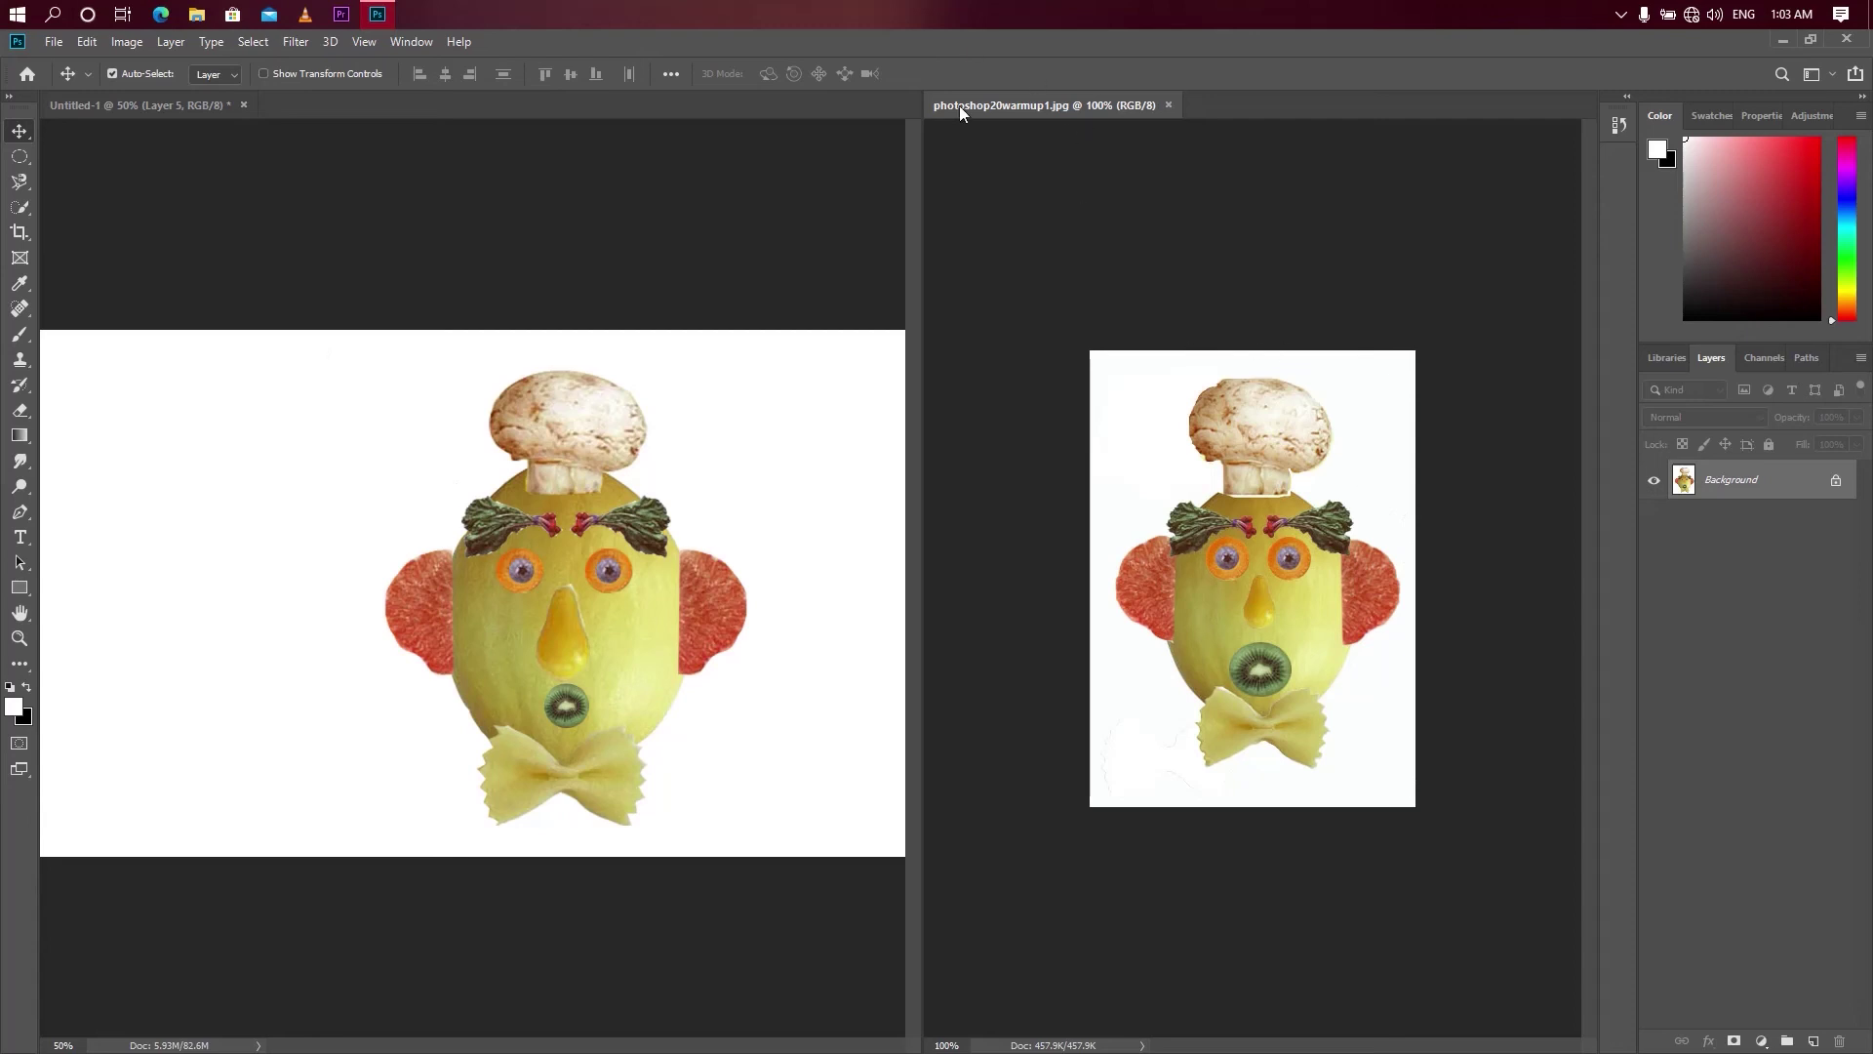
click(1170, 106)
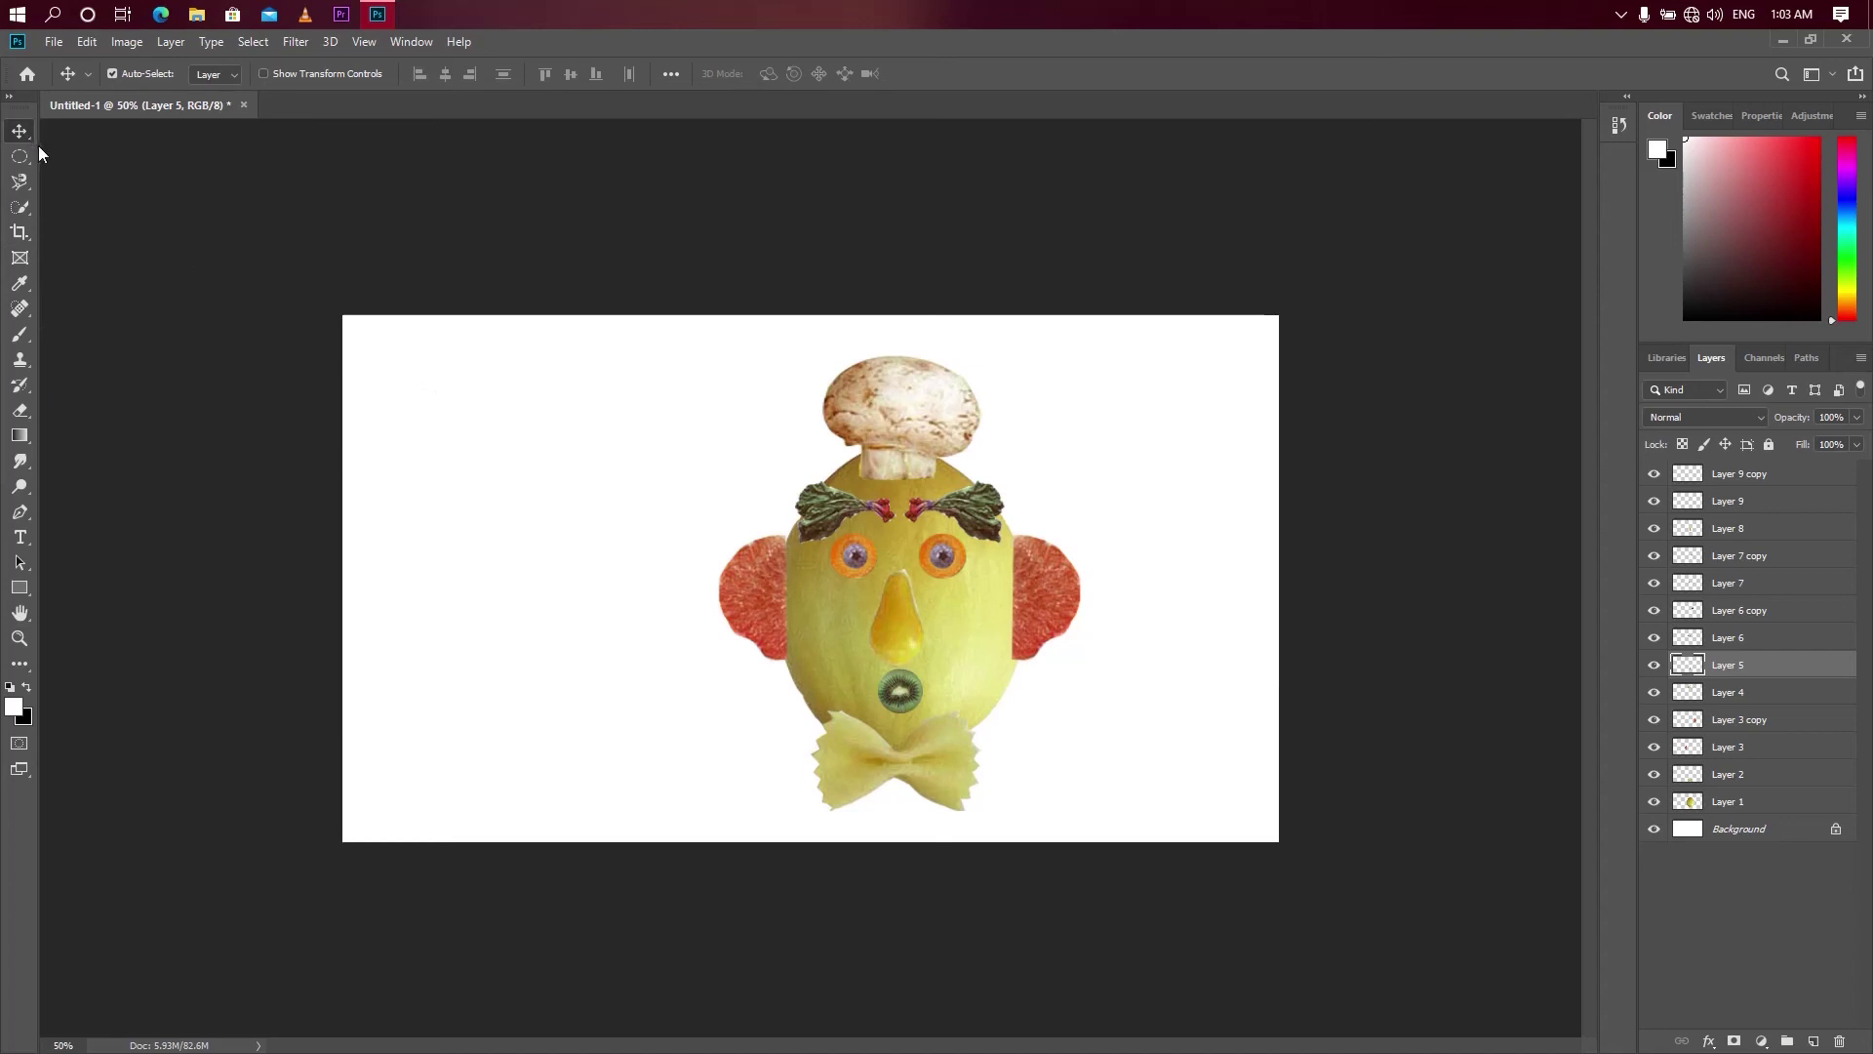
- Crop Untitled-1 in from both sides to a narrow portrait and fit it on screen
click(21, 234)
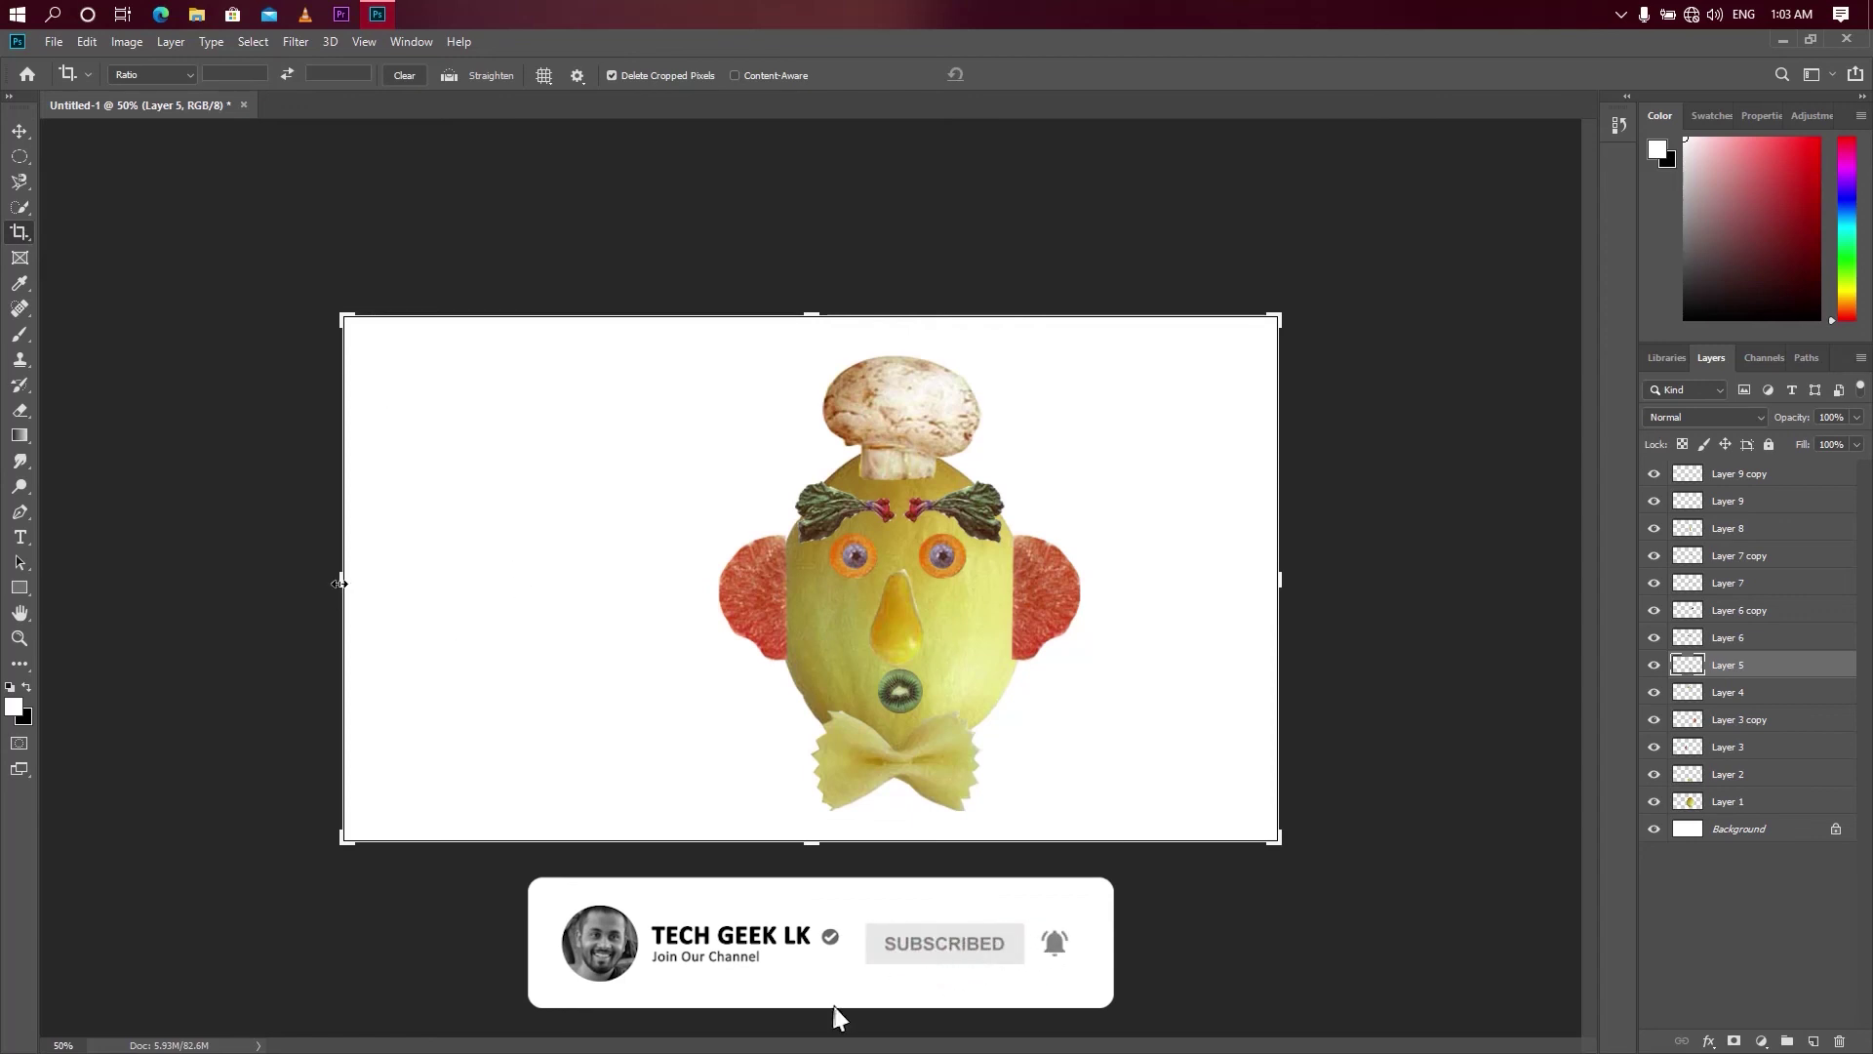
drag(327, 584, 508, 584)
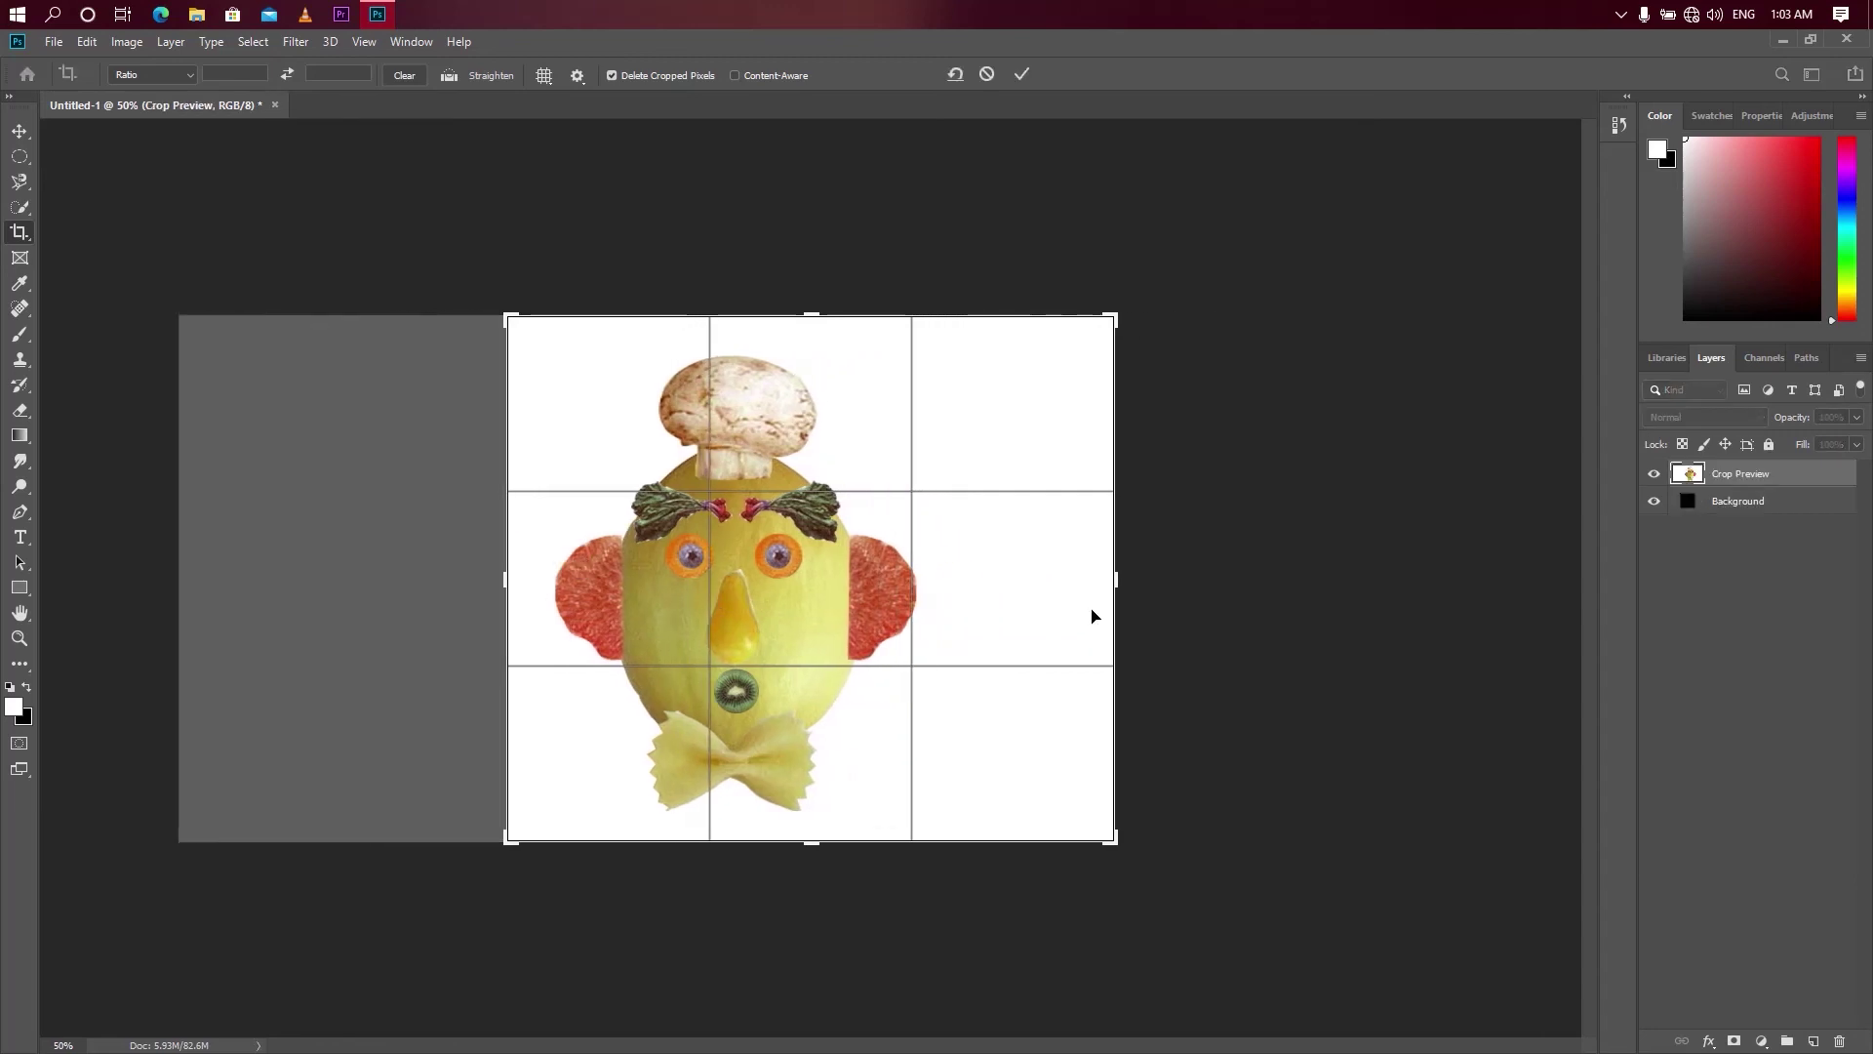
drag(1116, 586, 1033, 585)
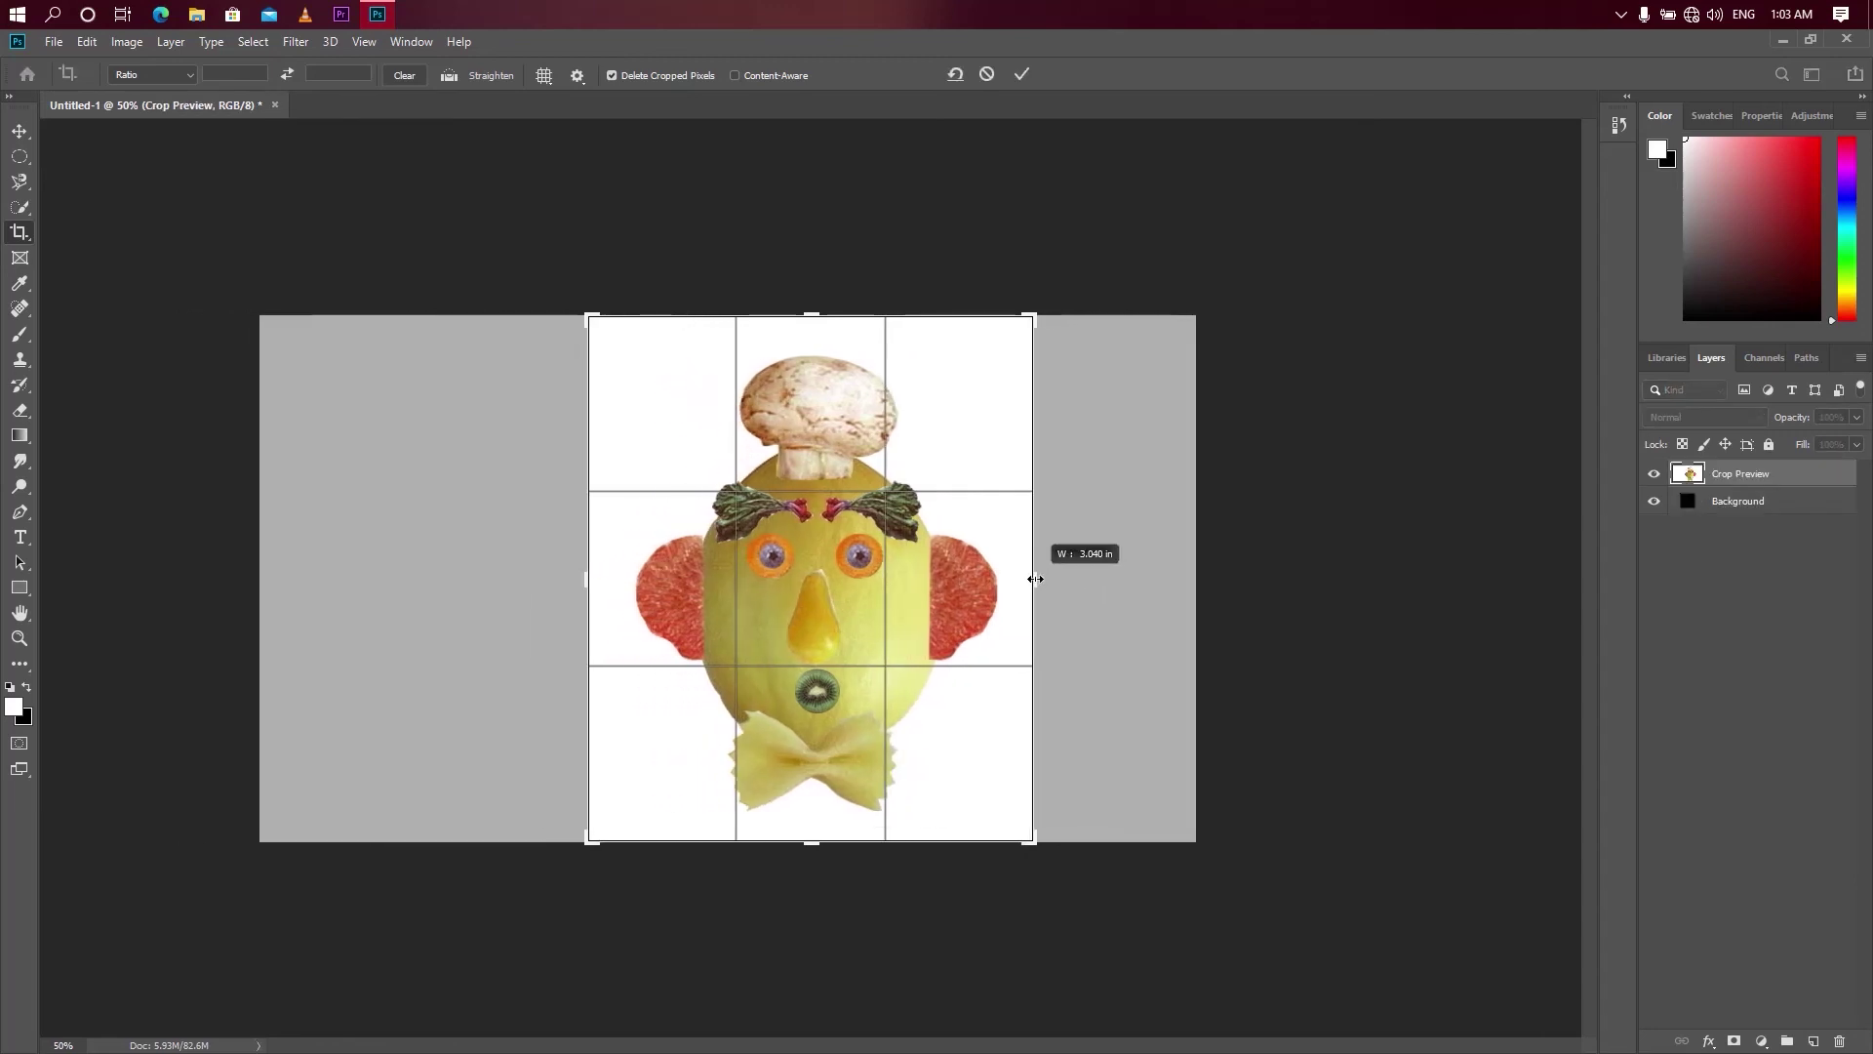
drag(590, 579, 594, 579)
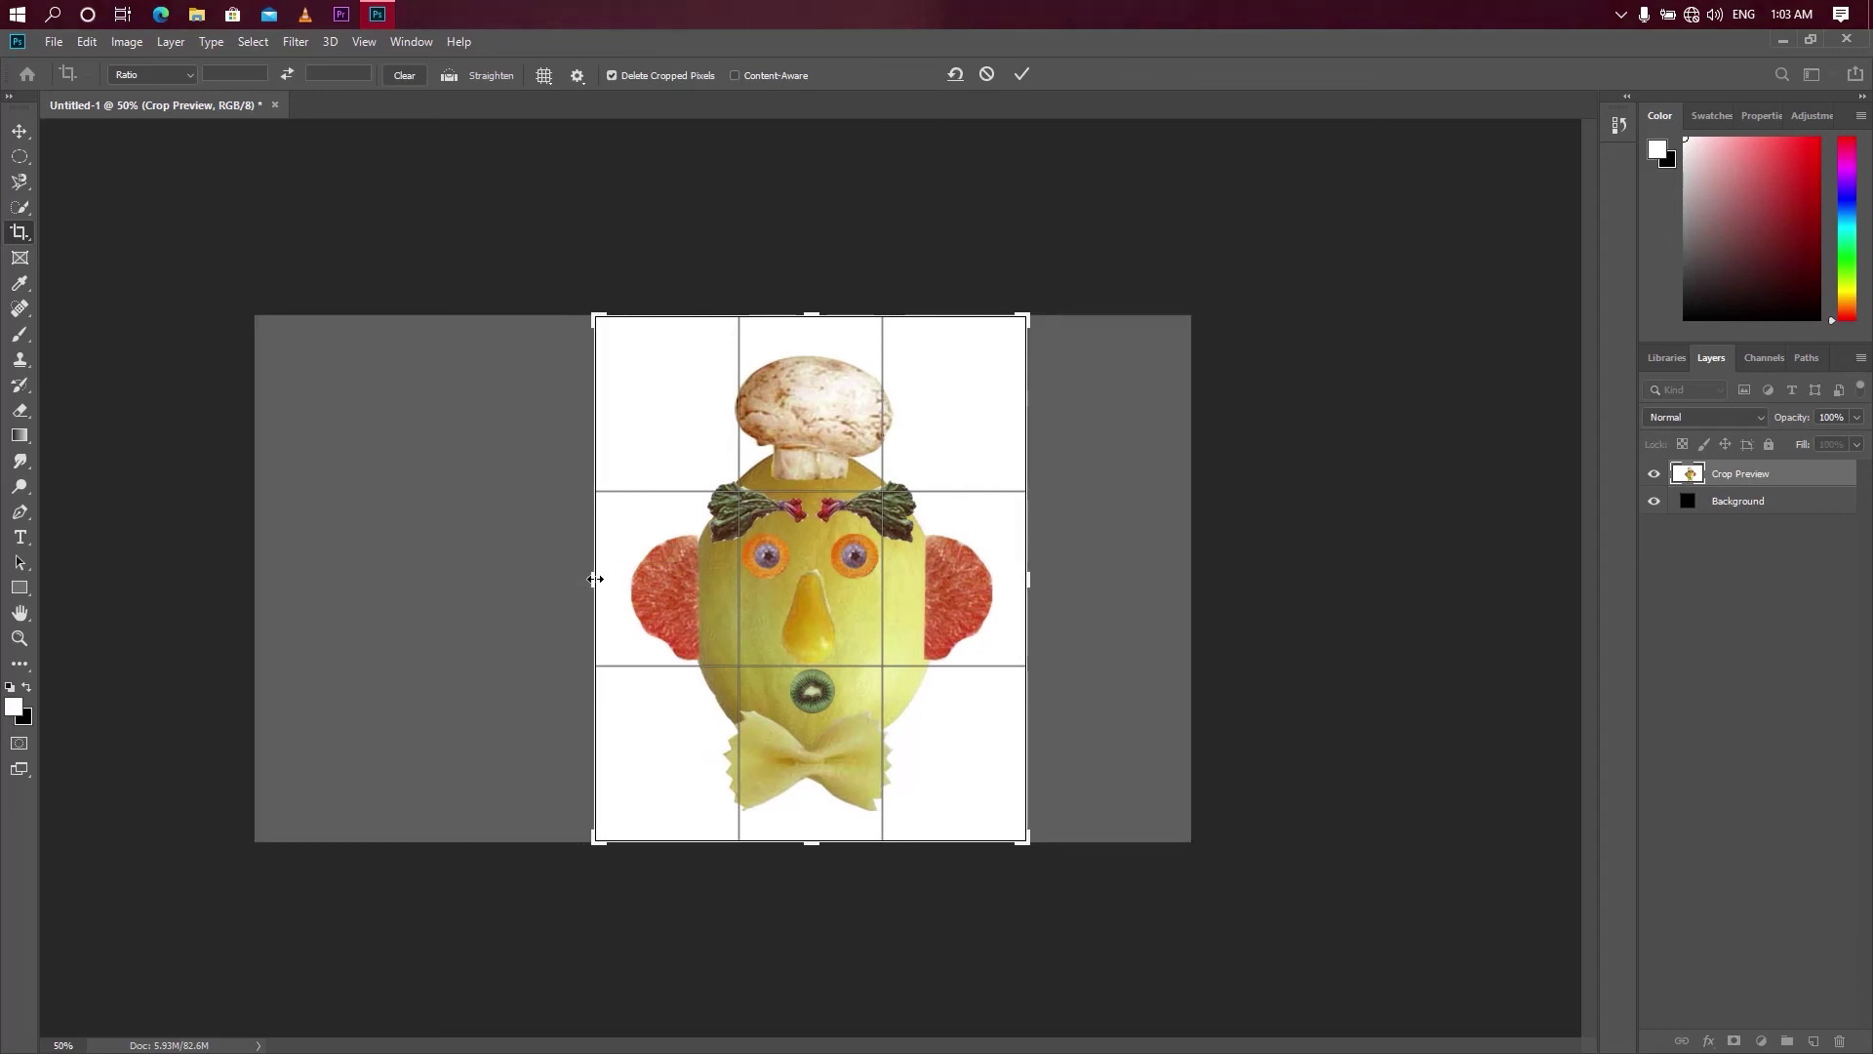
key(Return)
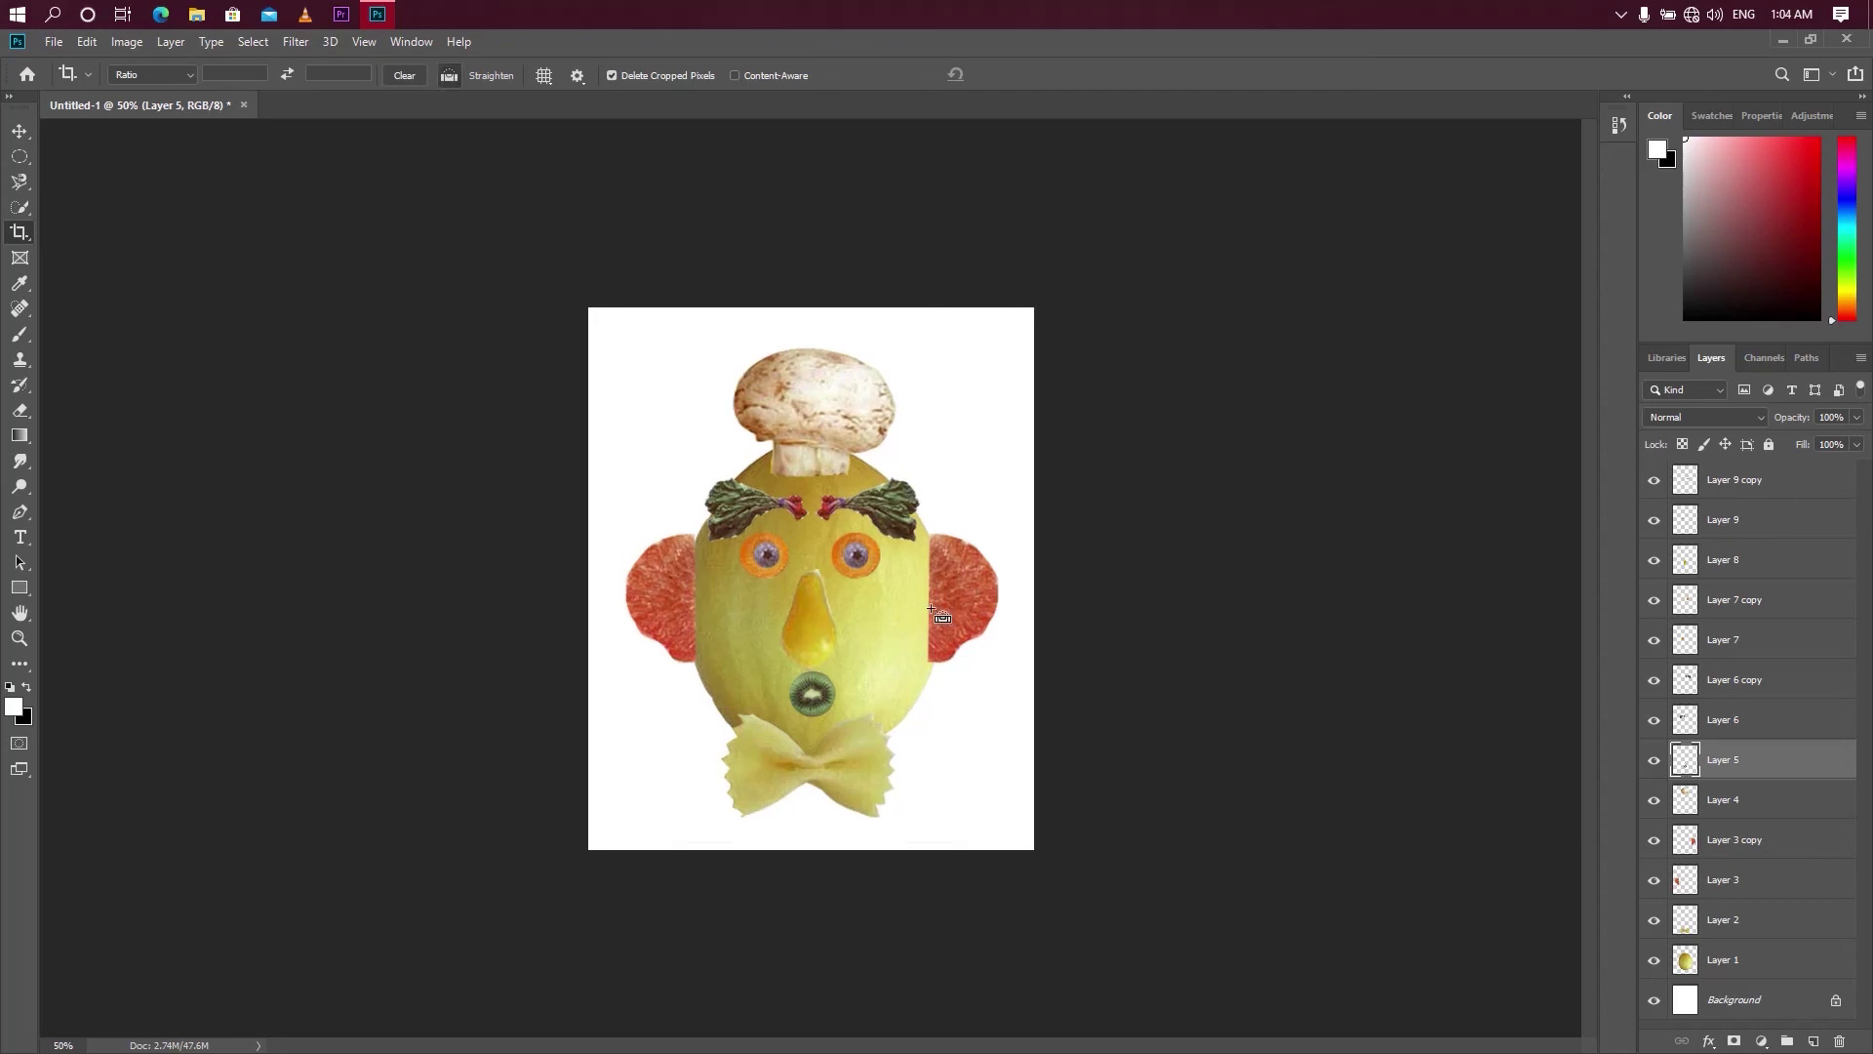
key(ctrl+0)
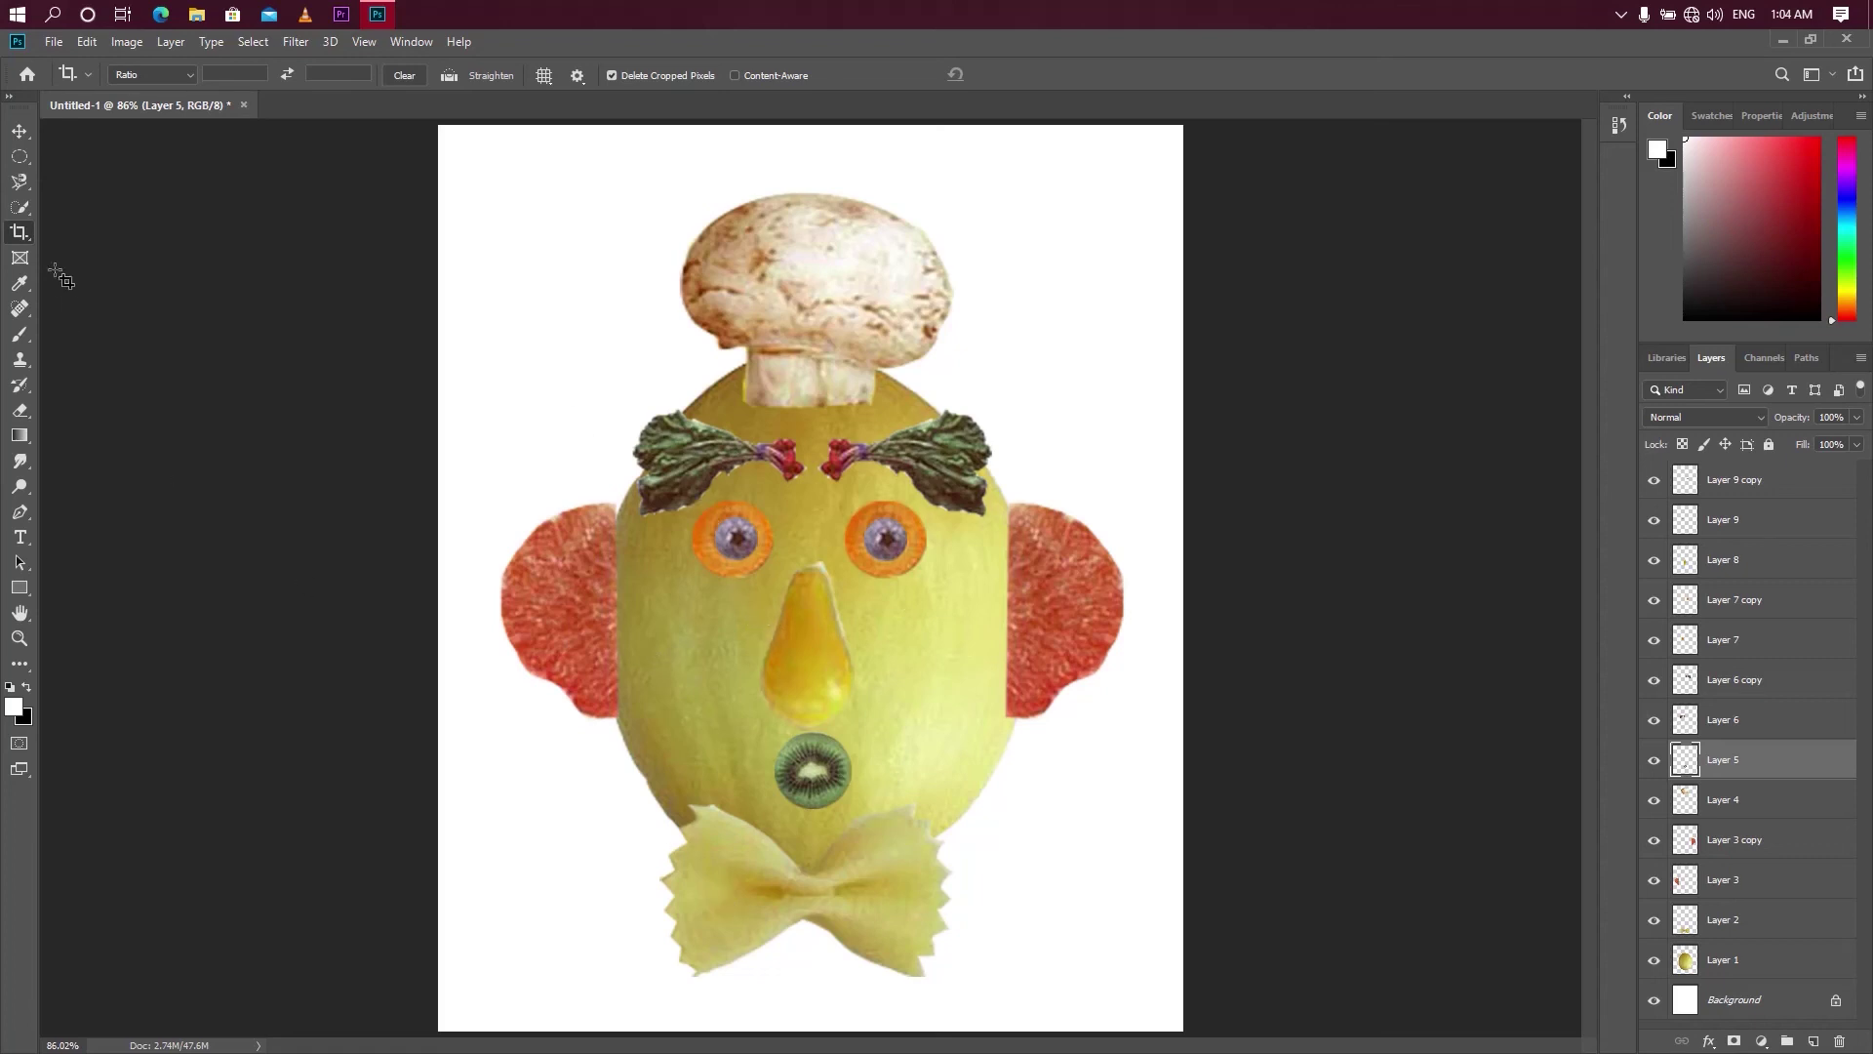
- With the Move tool, browse the face layers in the Layers panel, ending on Layer 3
click(20, 131)
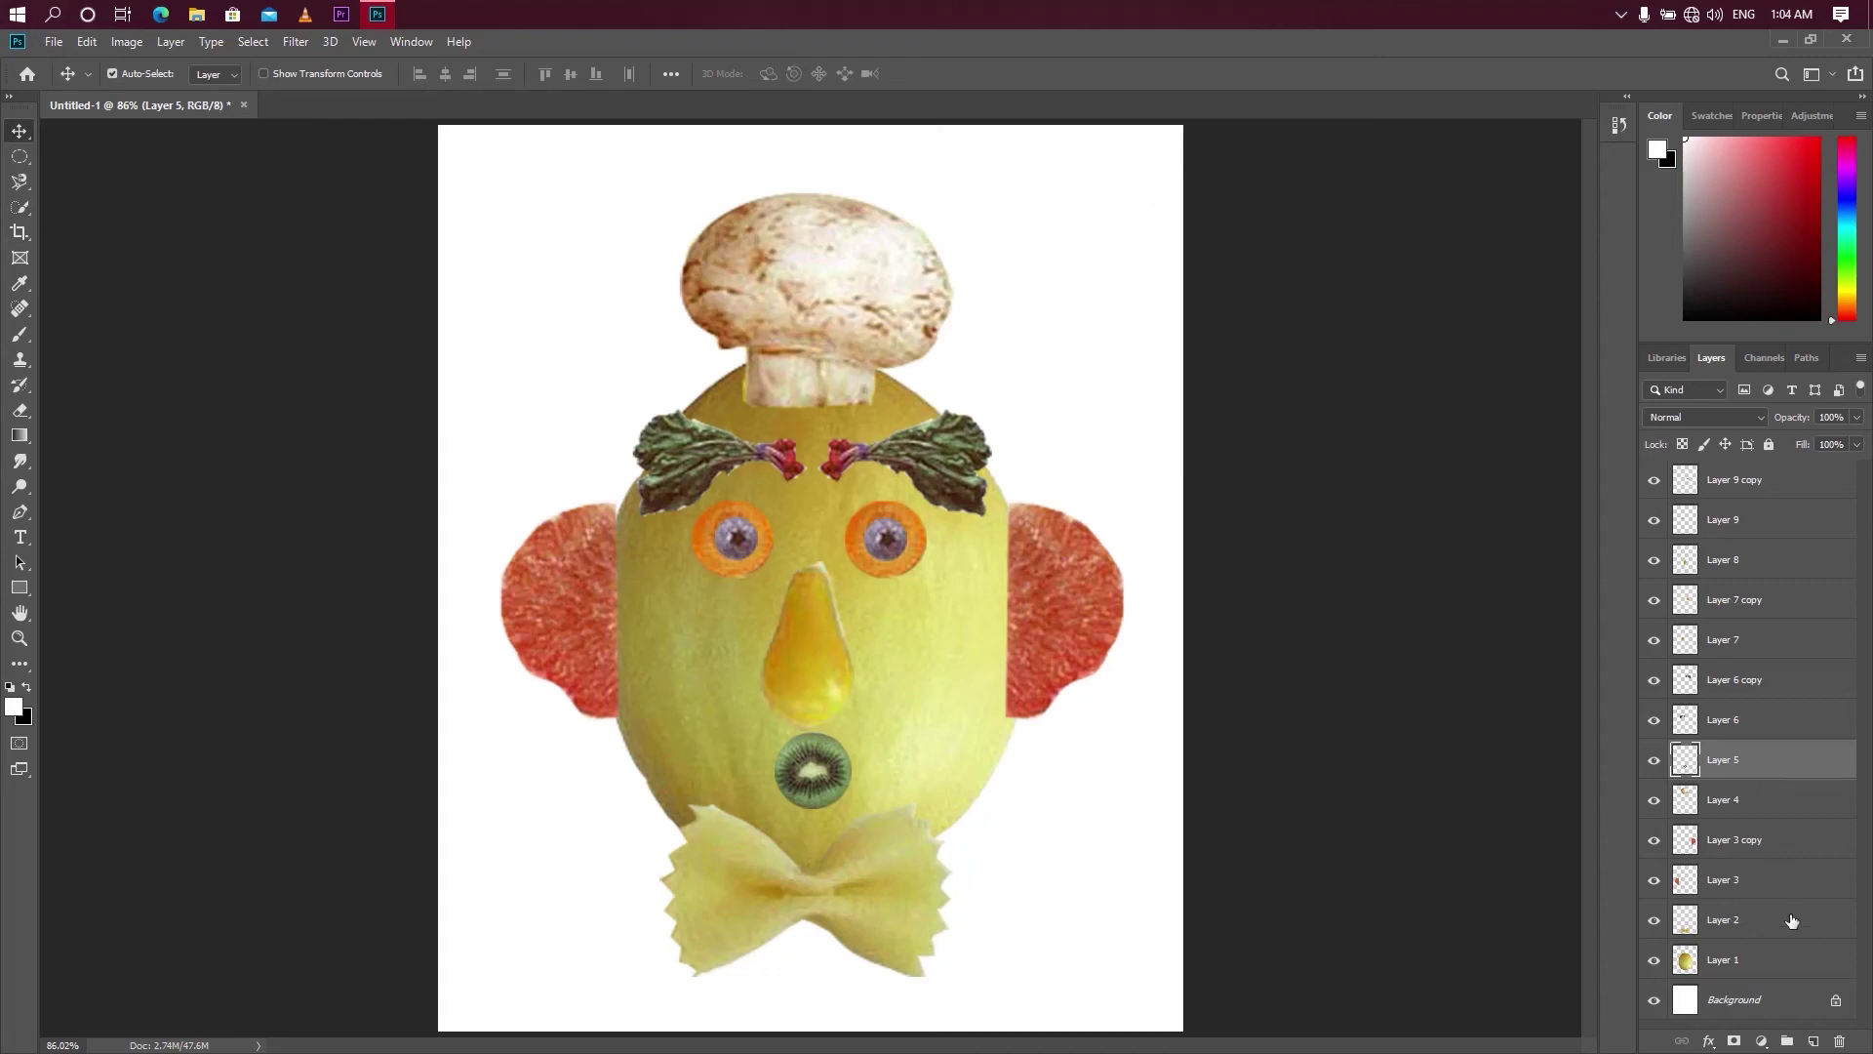
click(1775, 960)
click(1767, 488)
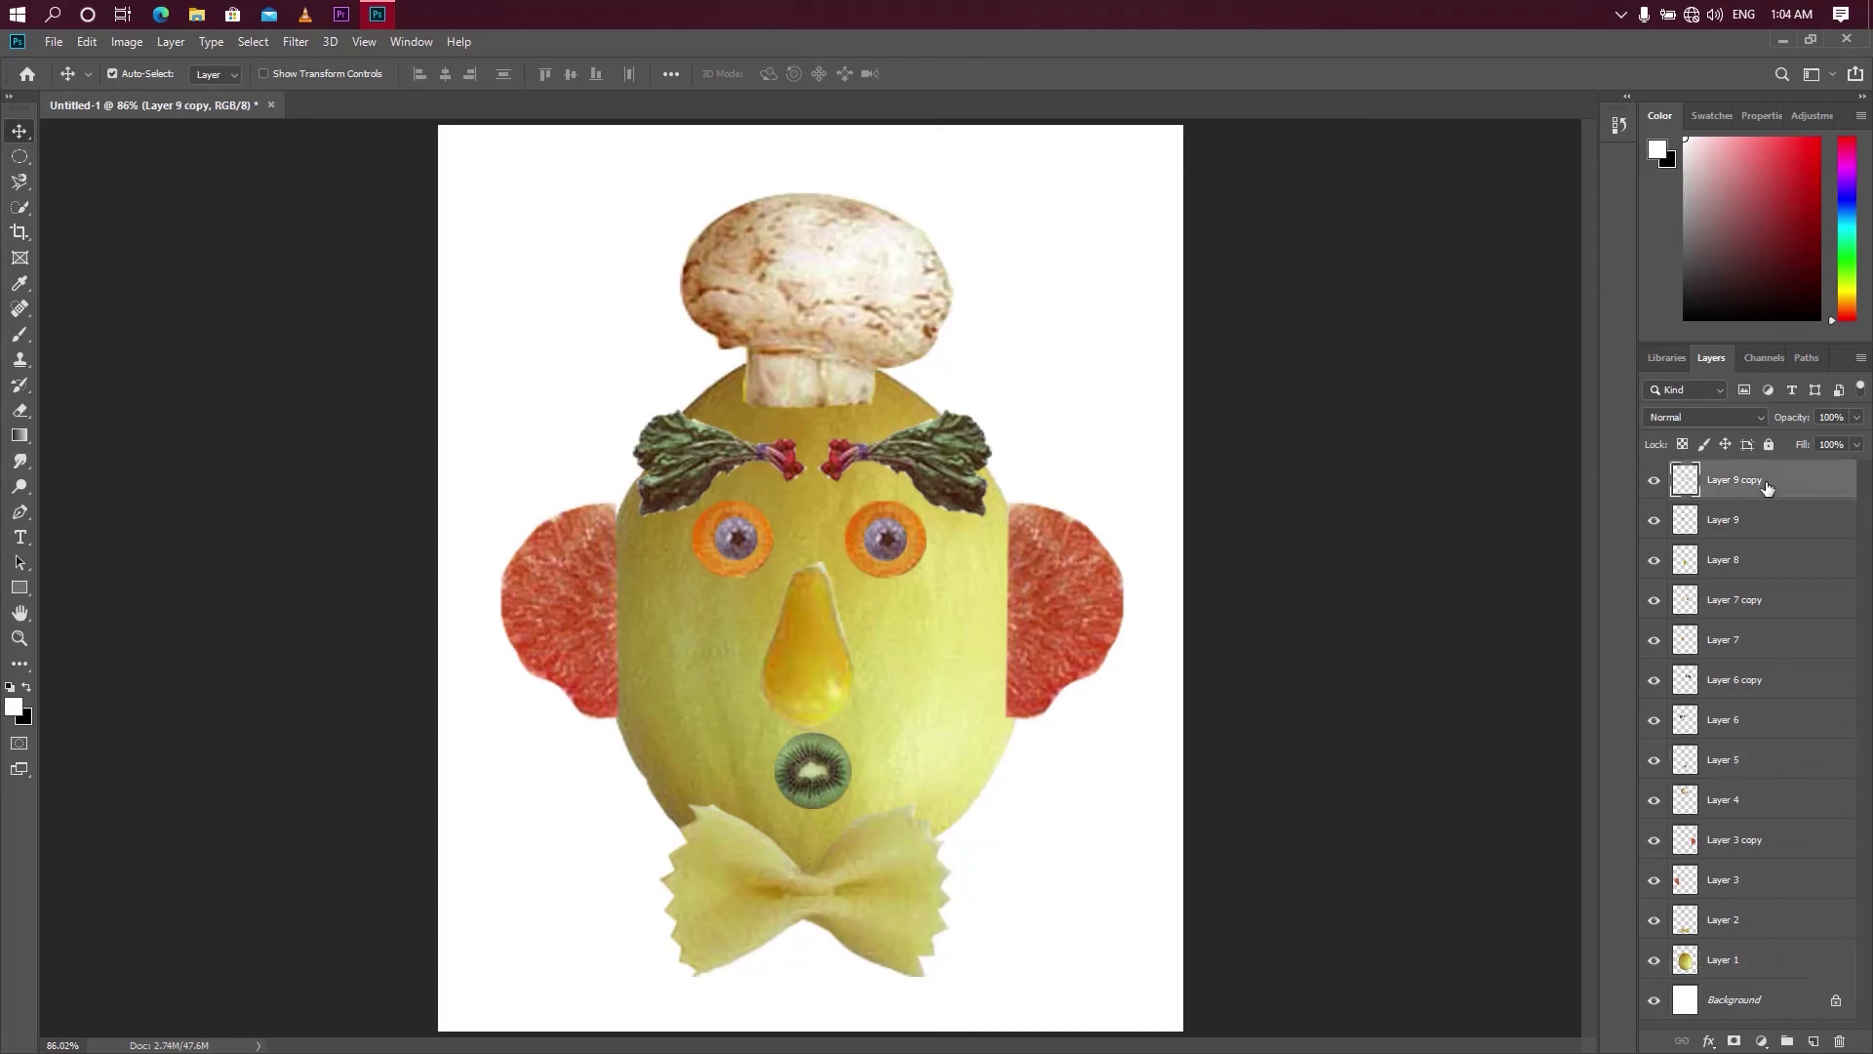
click(1766, 969)
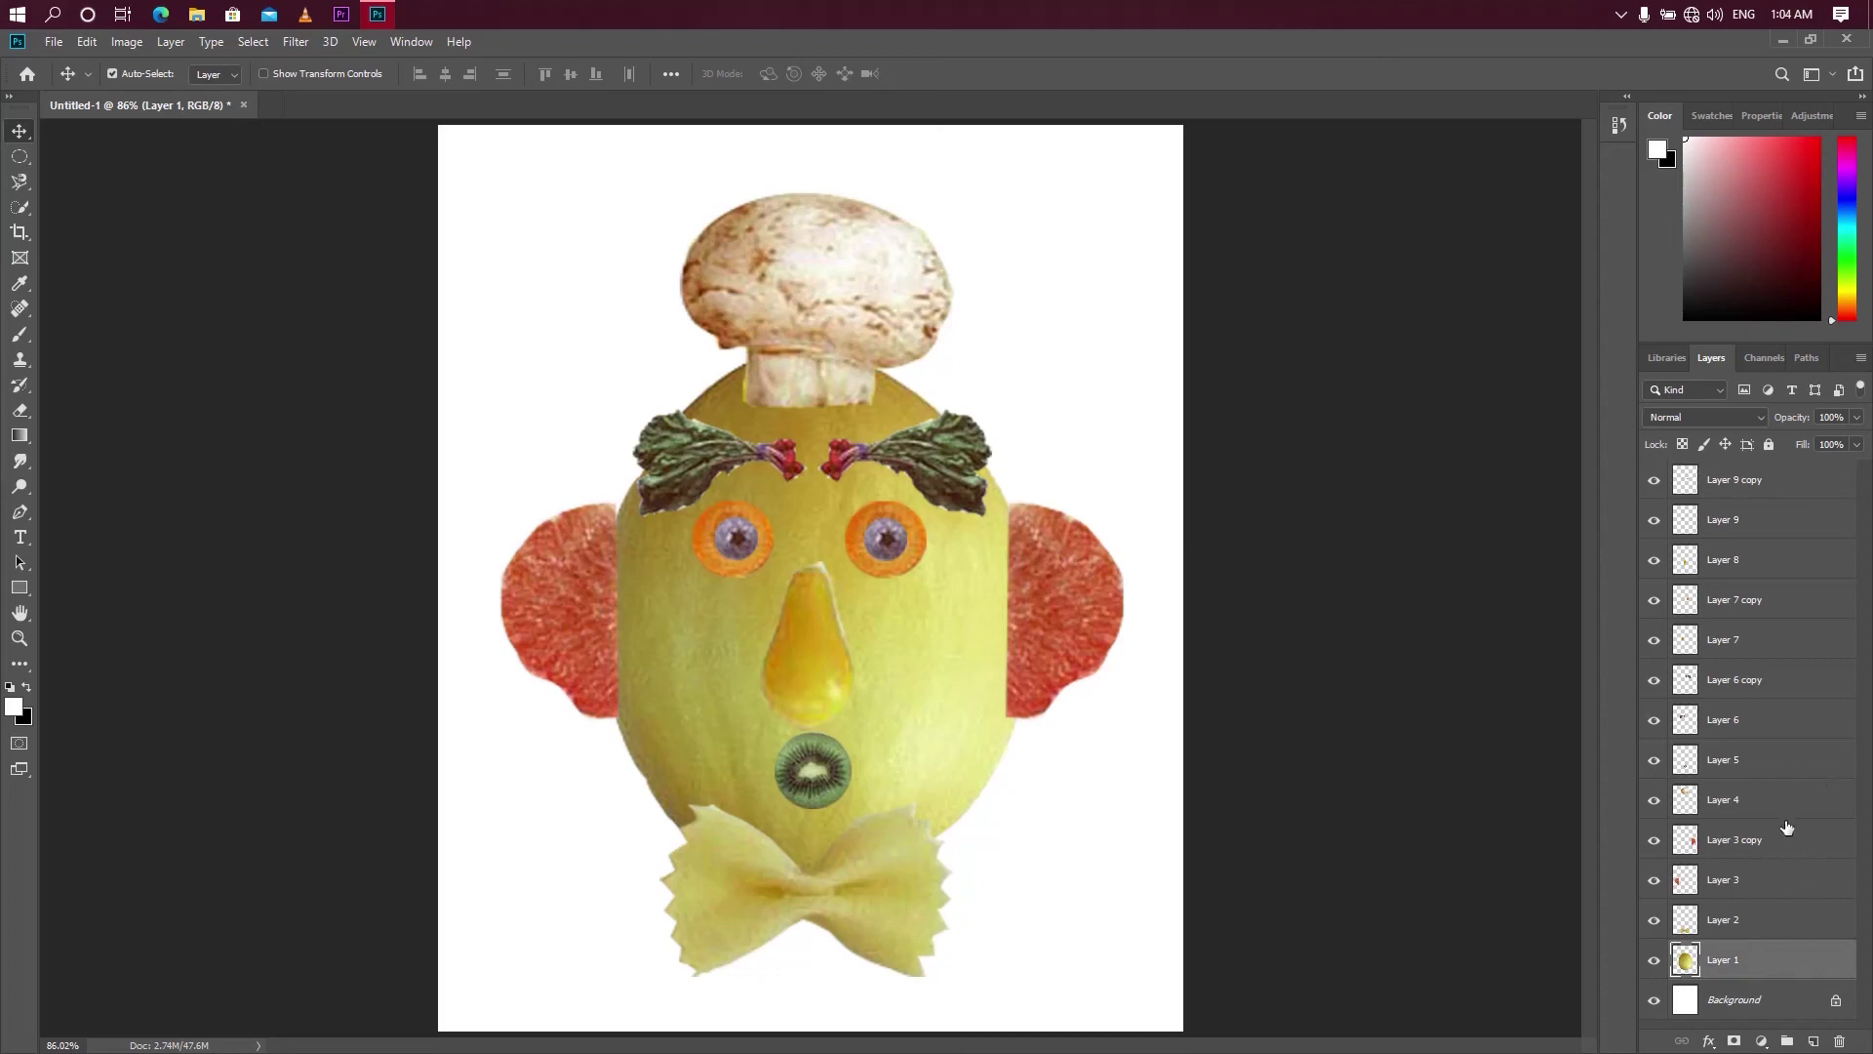
click(1783, 802)
click(1771, 721)
click(1761, 649)
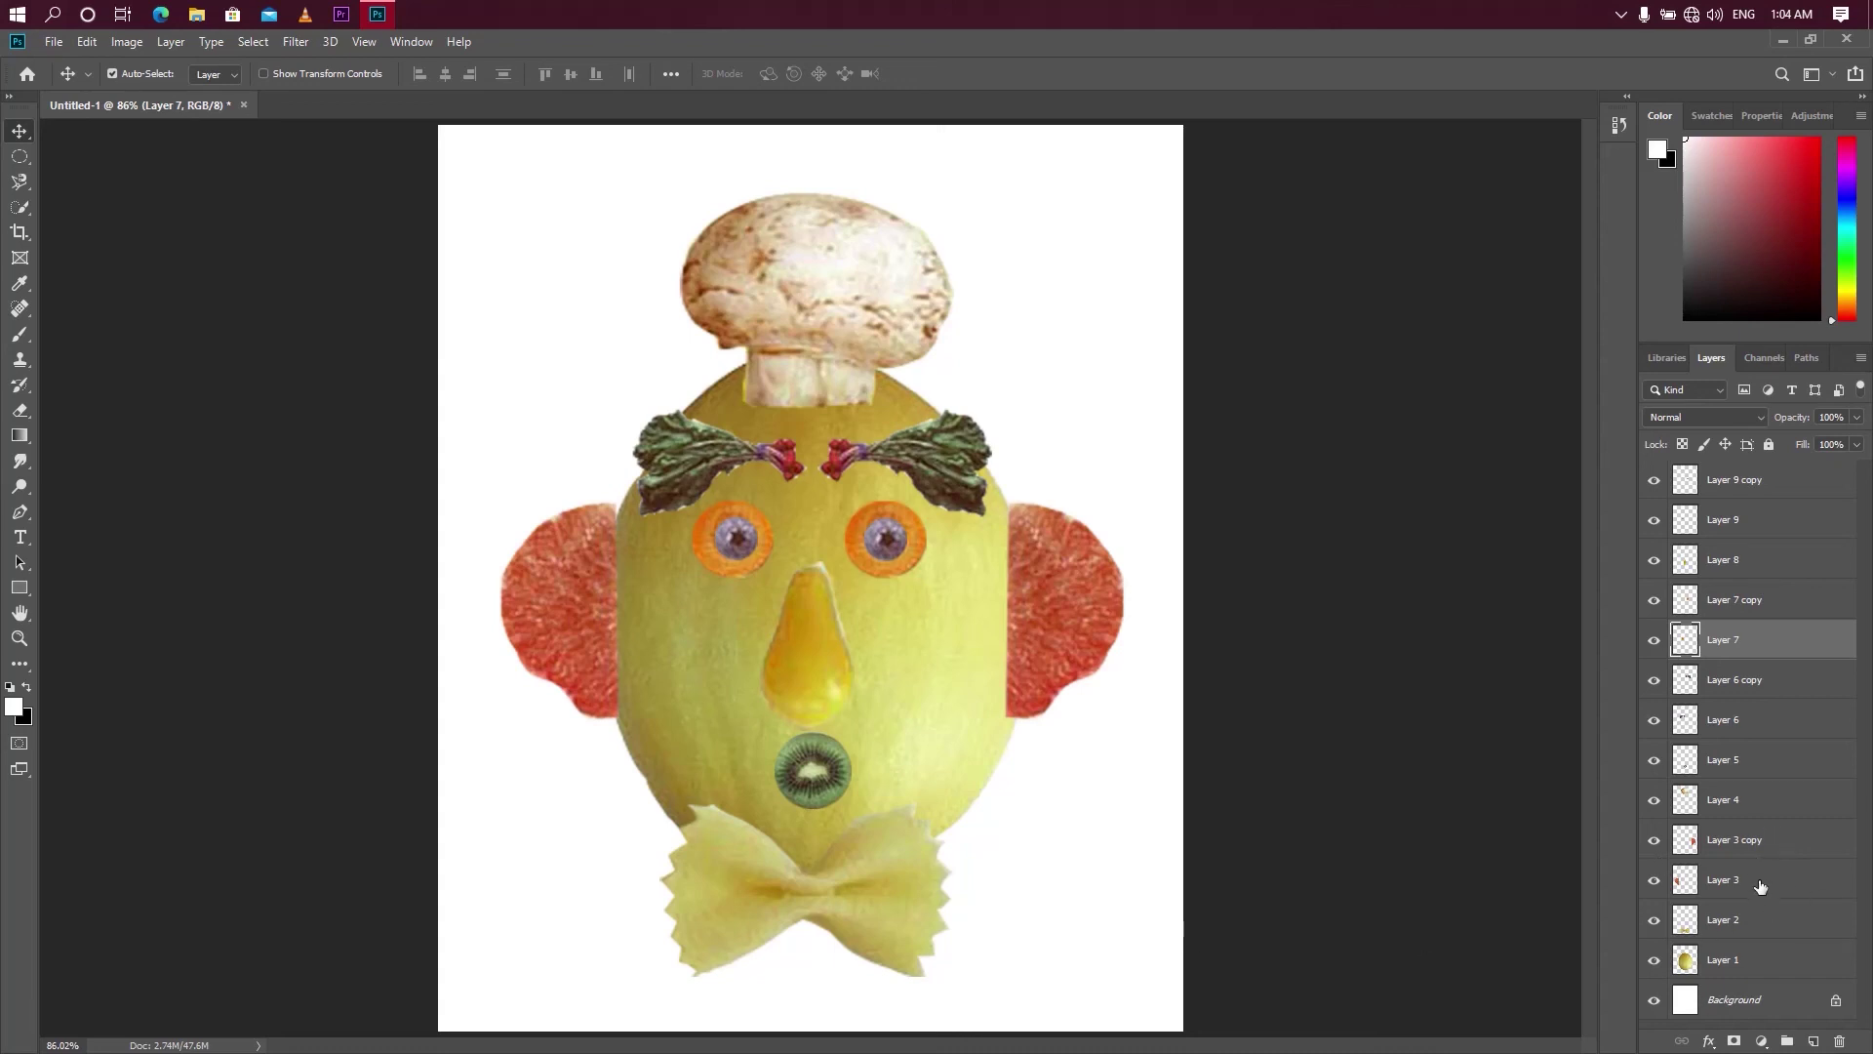
click(1763, 851)
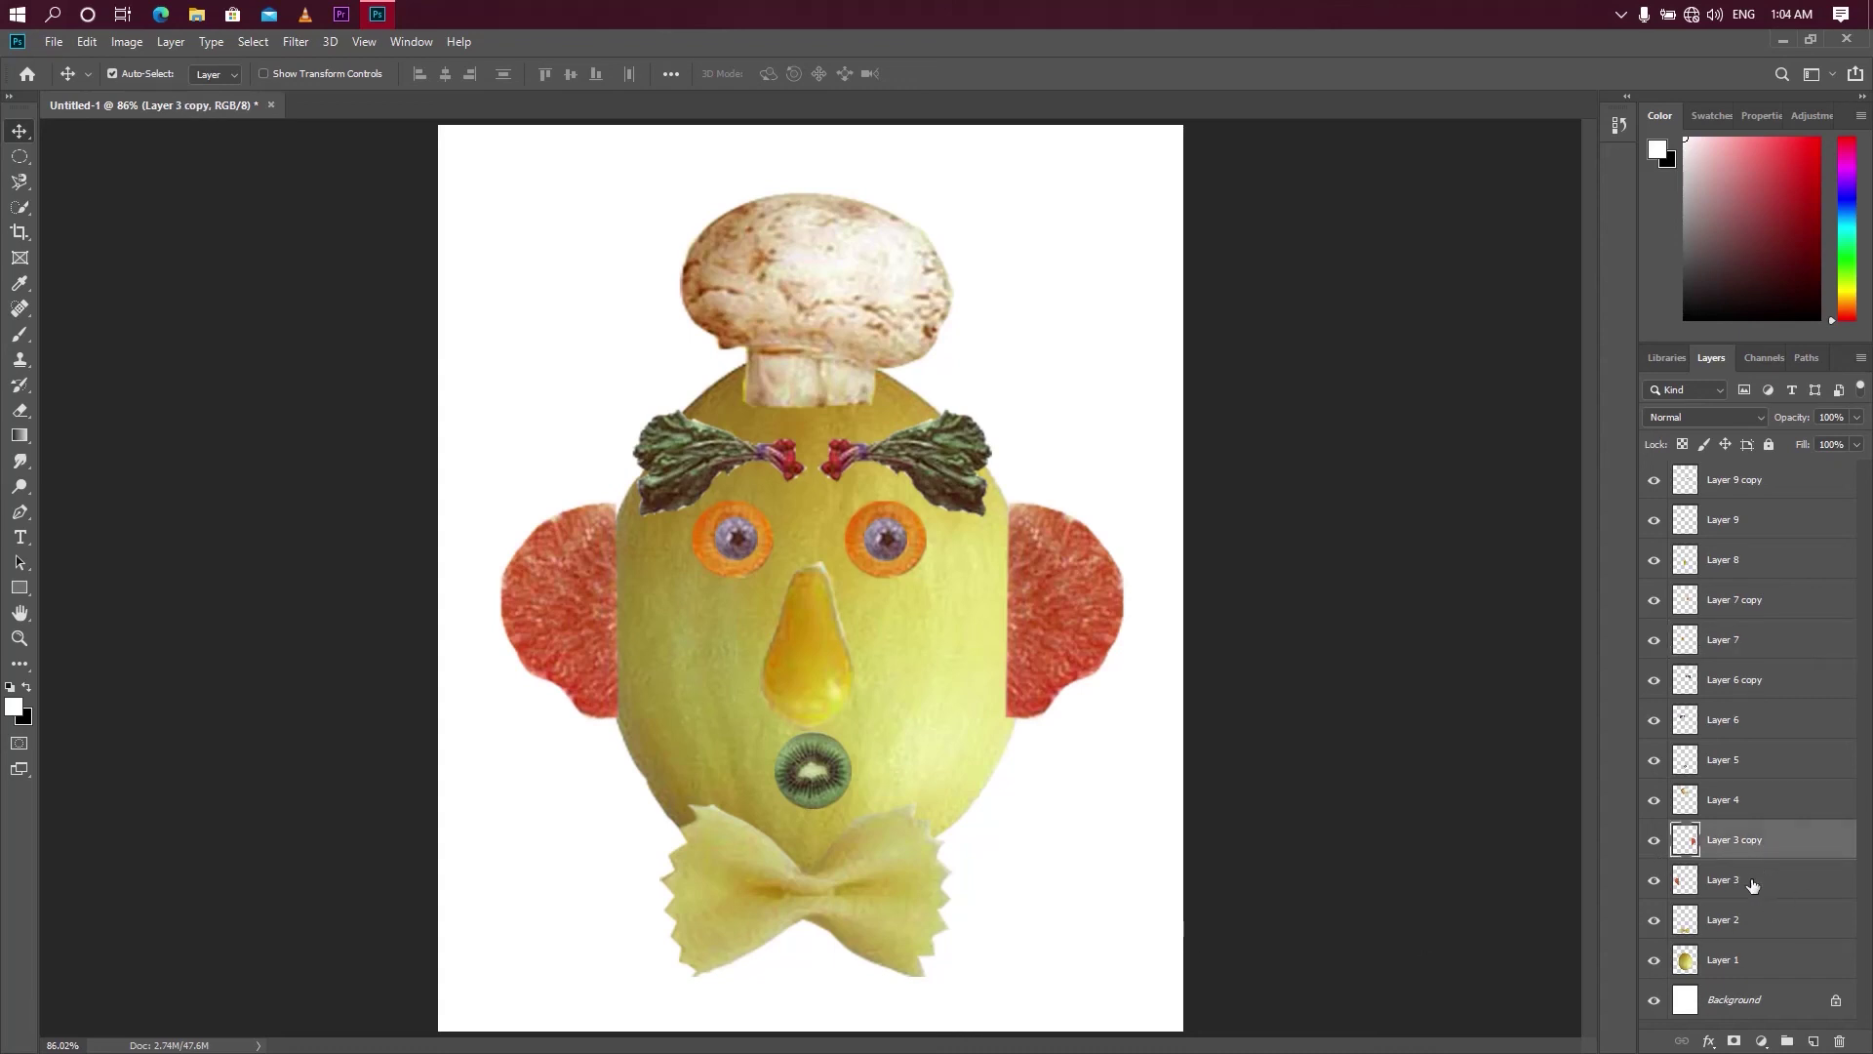
click(1751, 882)
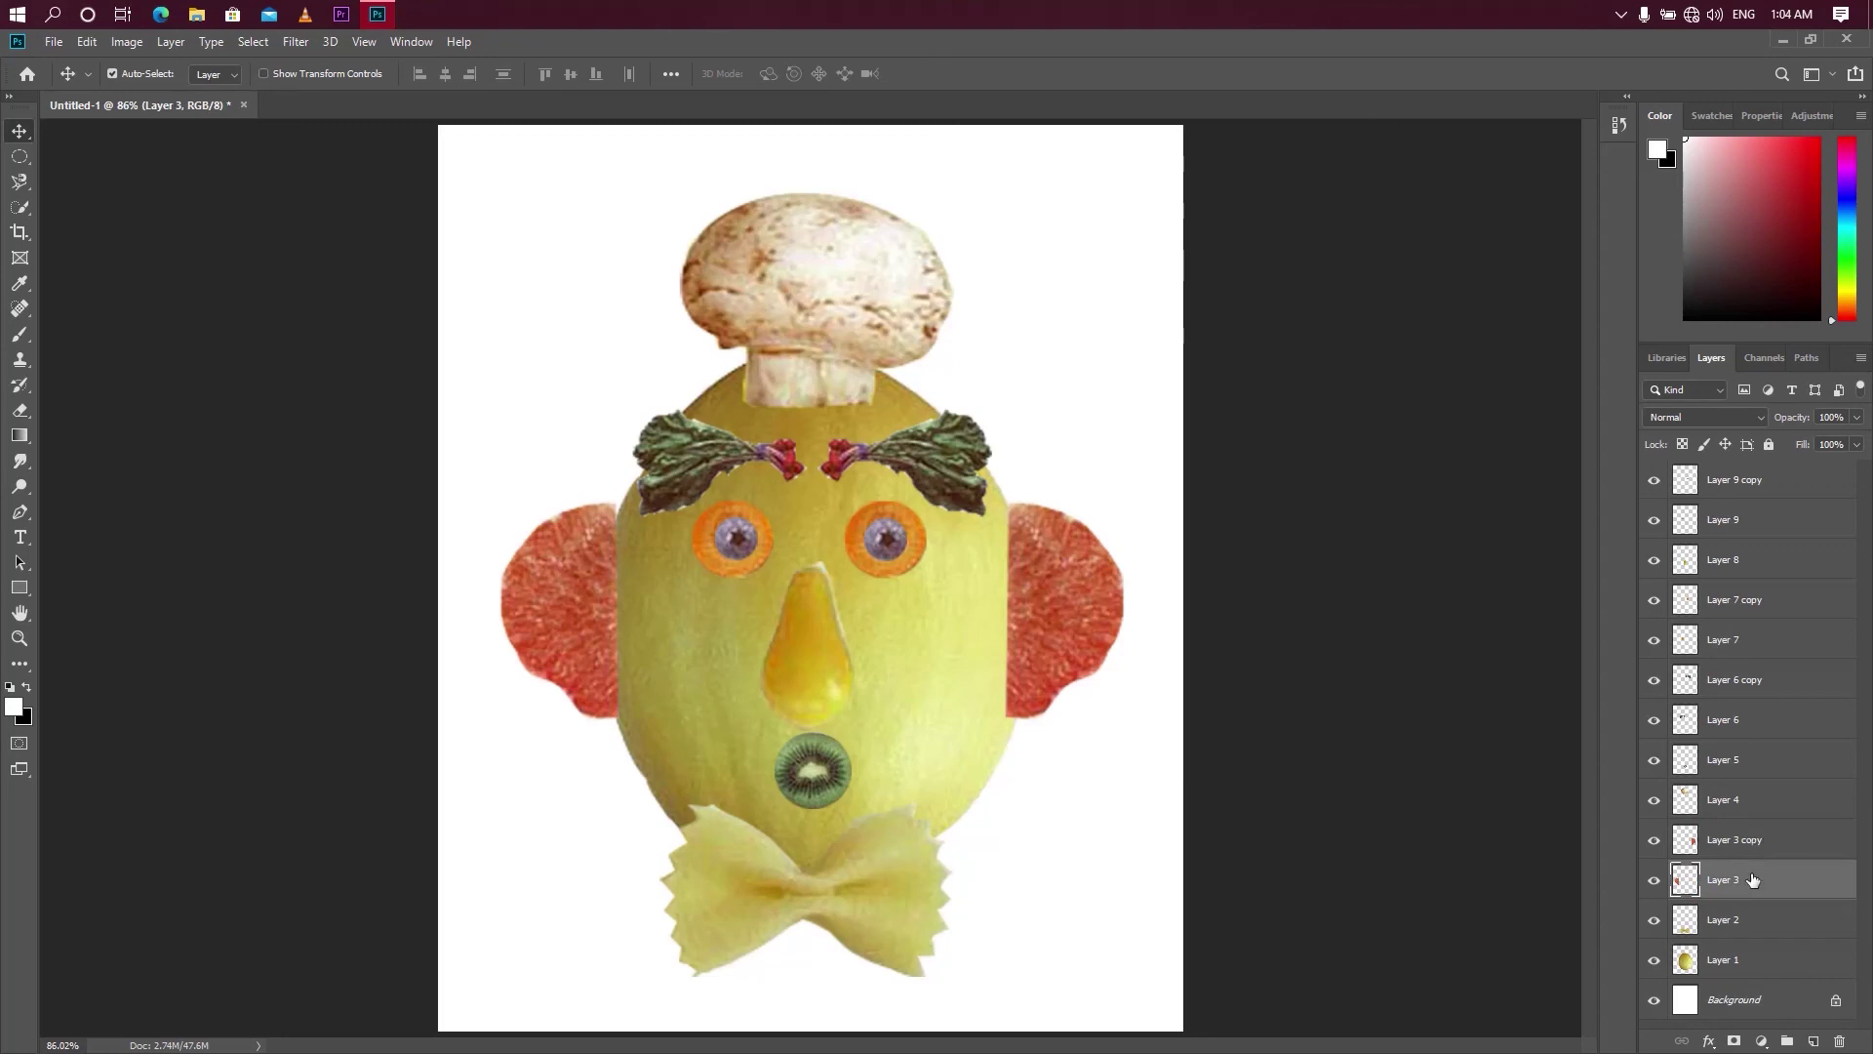
- Select both grapefruit ear layers and nudge them slightly left beside the melon head
key(ctrl)
ctrl+click(1794, 845)
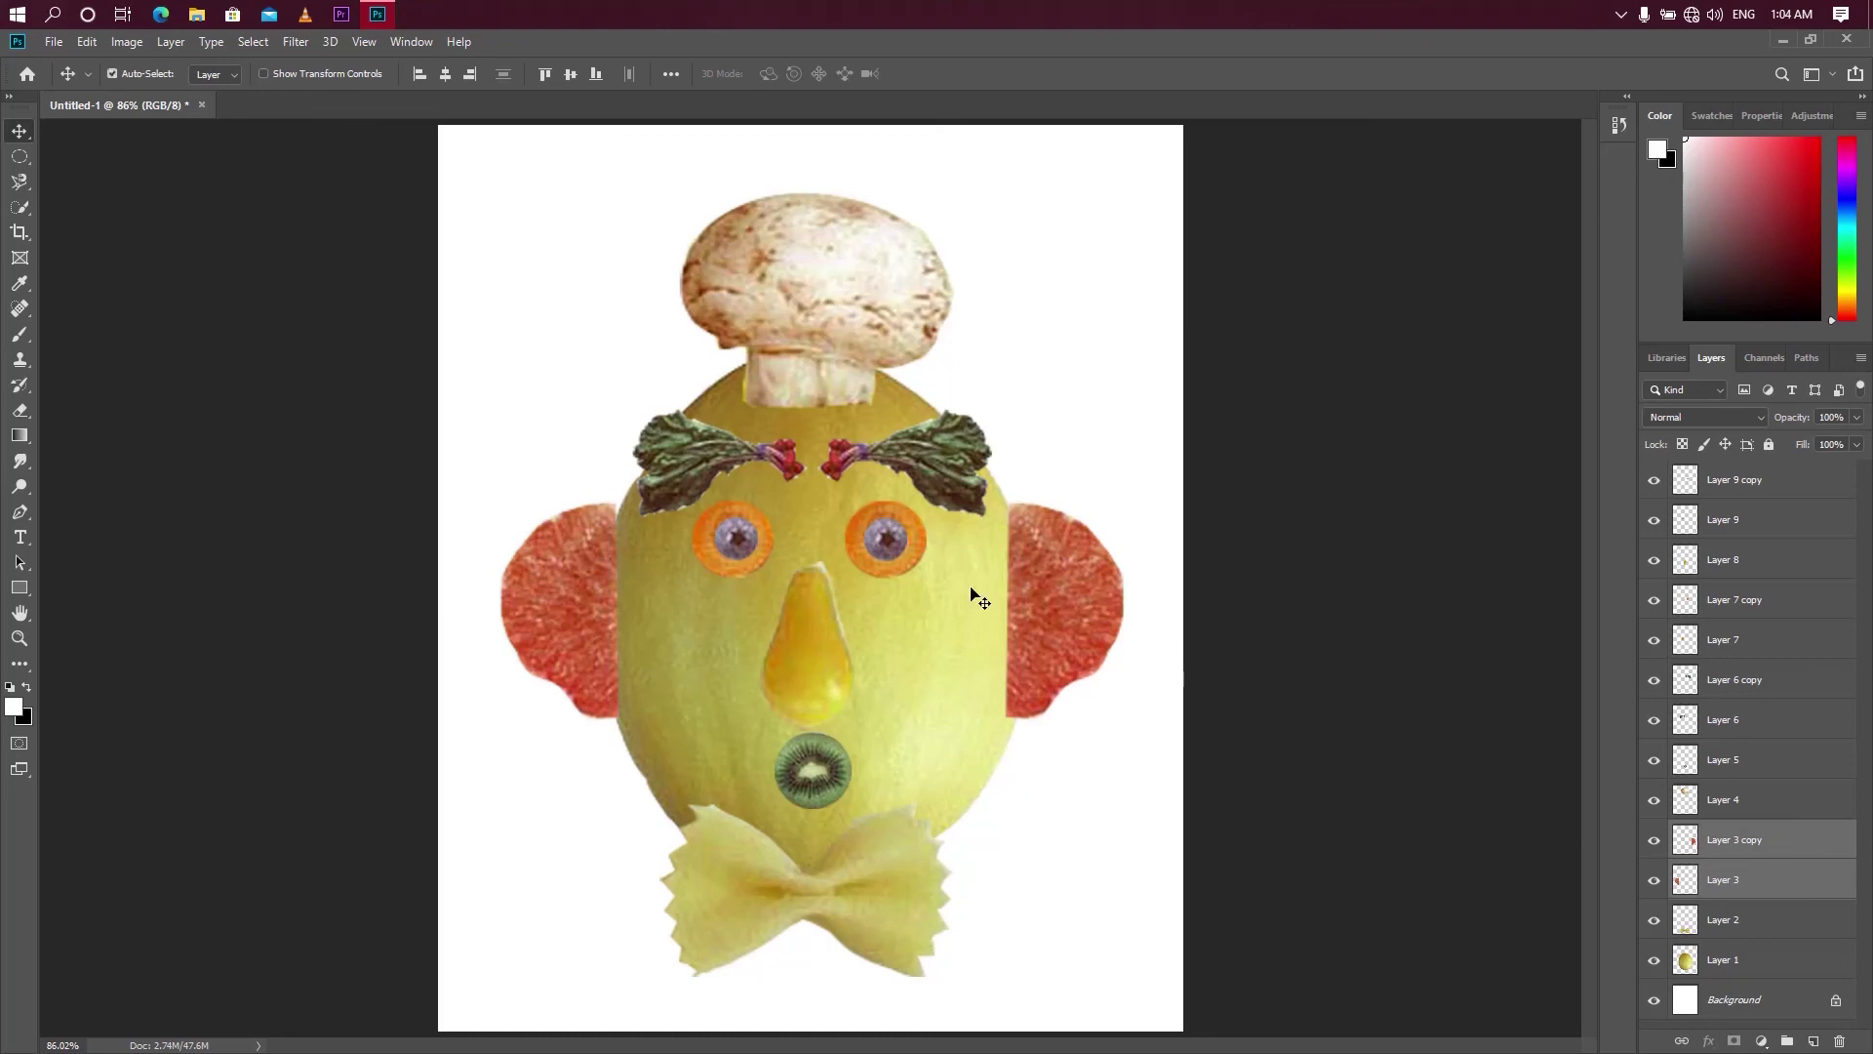
drag(1078, 614, 1068, 617)
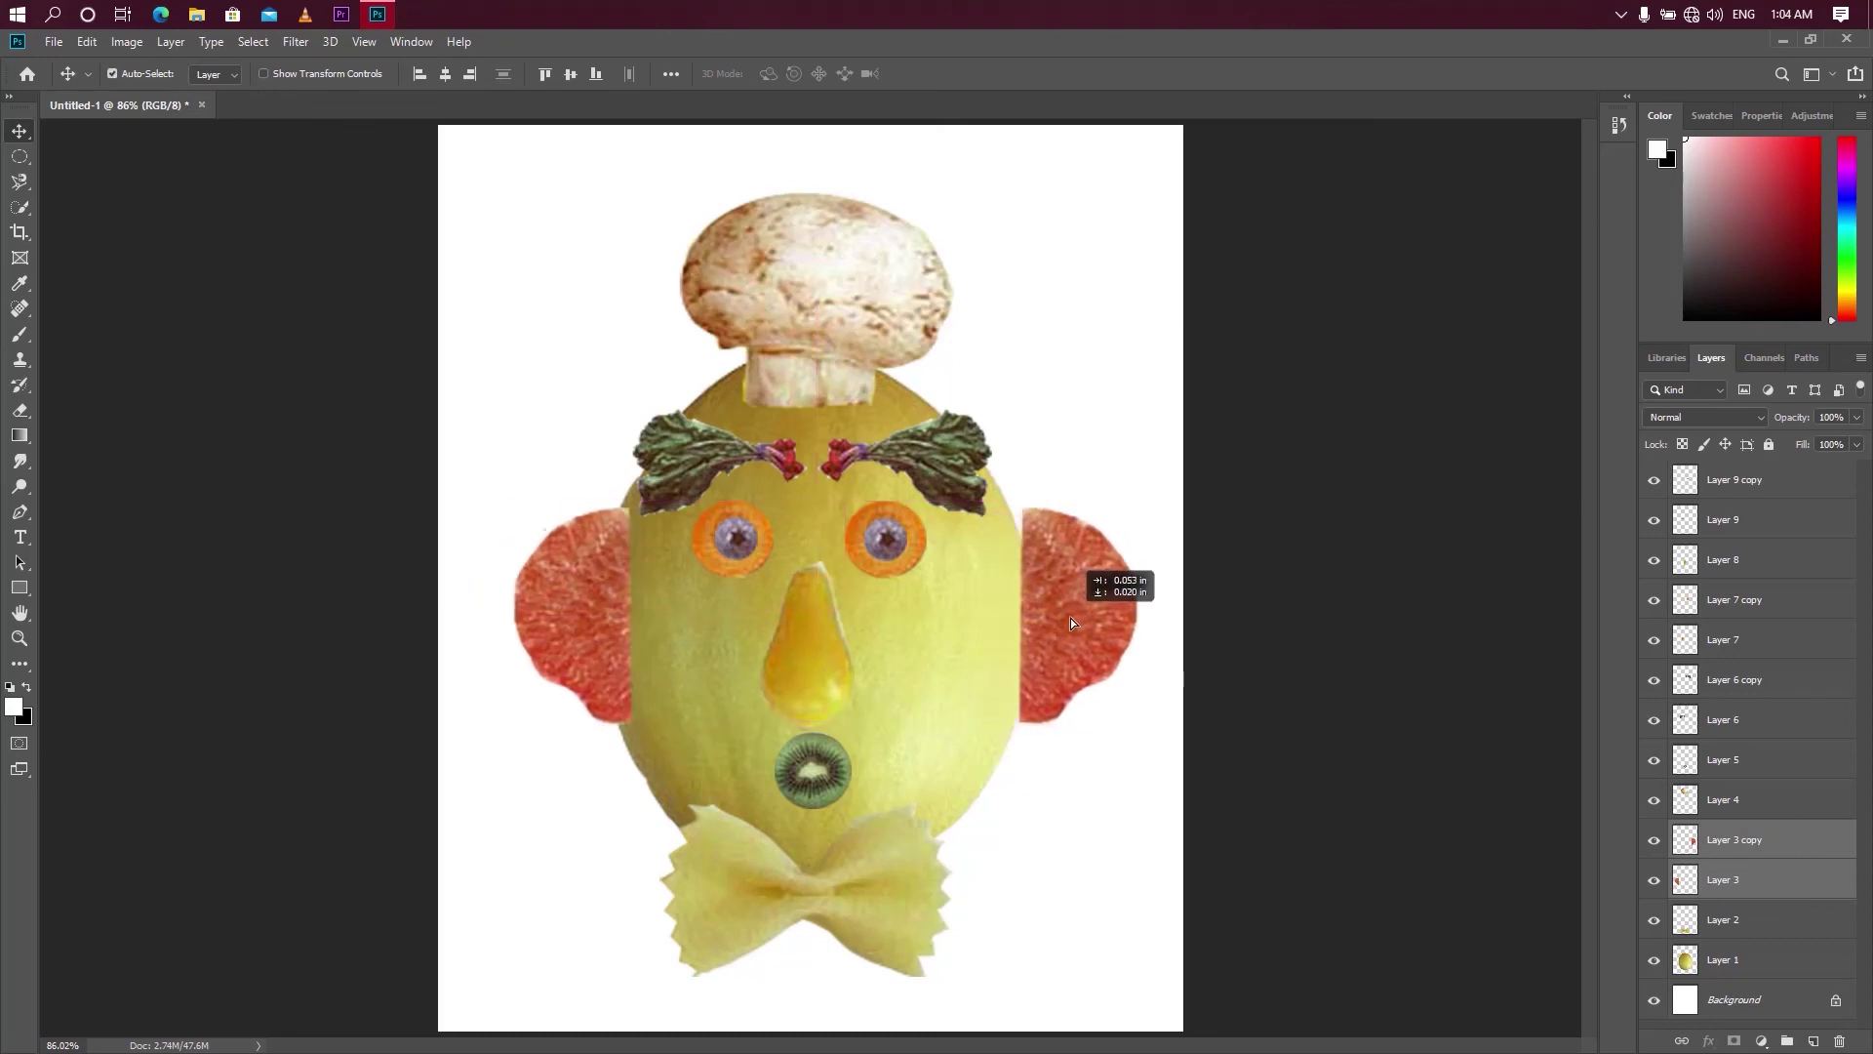
drag(1067, 618, 1056, 626)
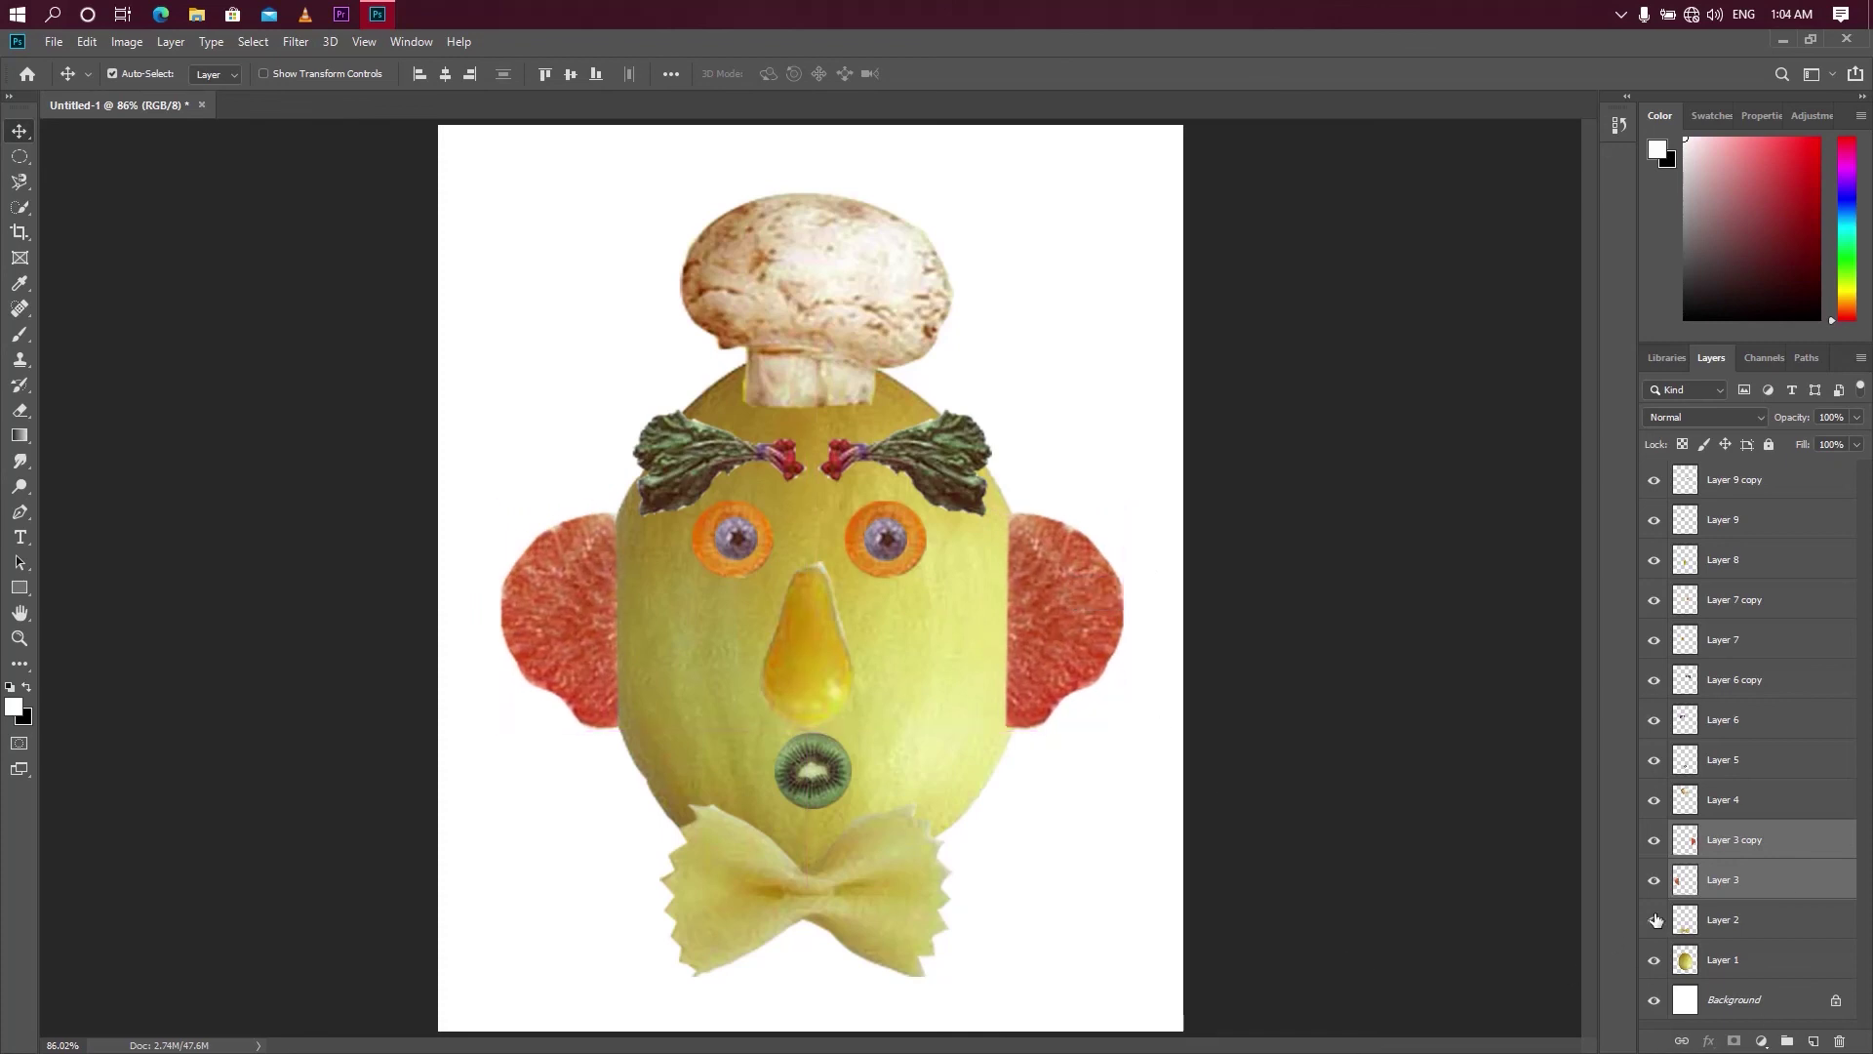
- Group all layers from Layer 9 copy down to Layer 1 into Group 1
click(1763, 963)
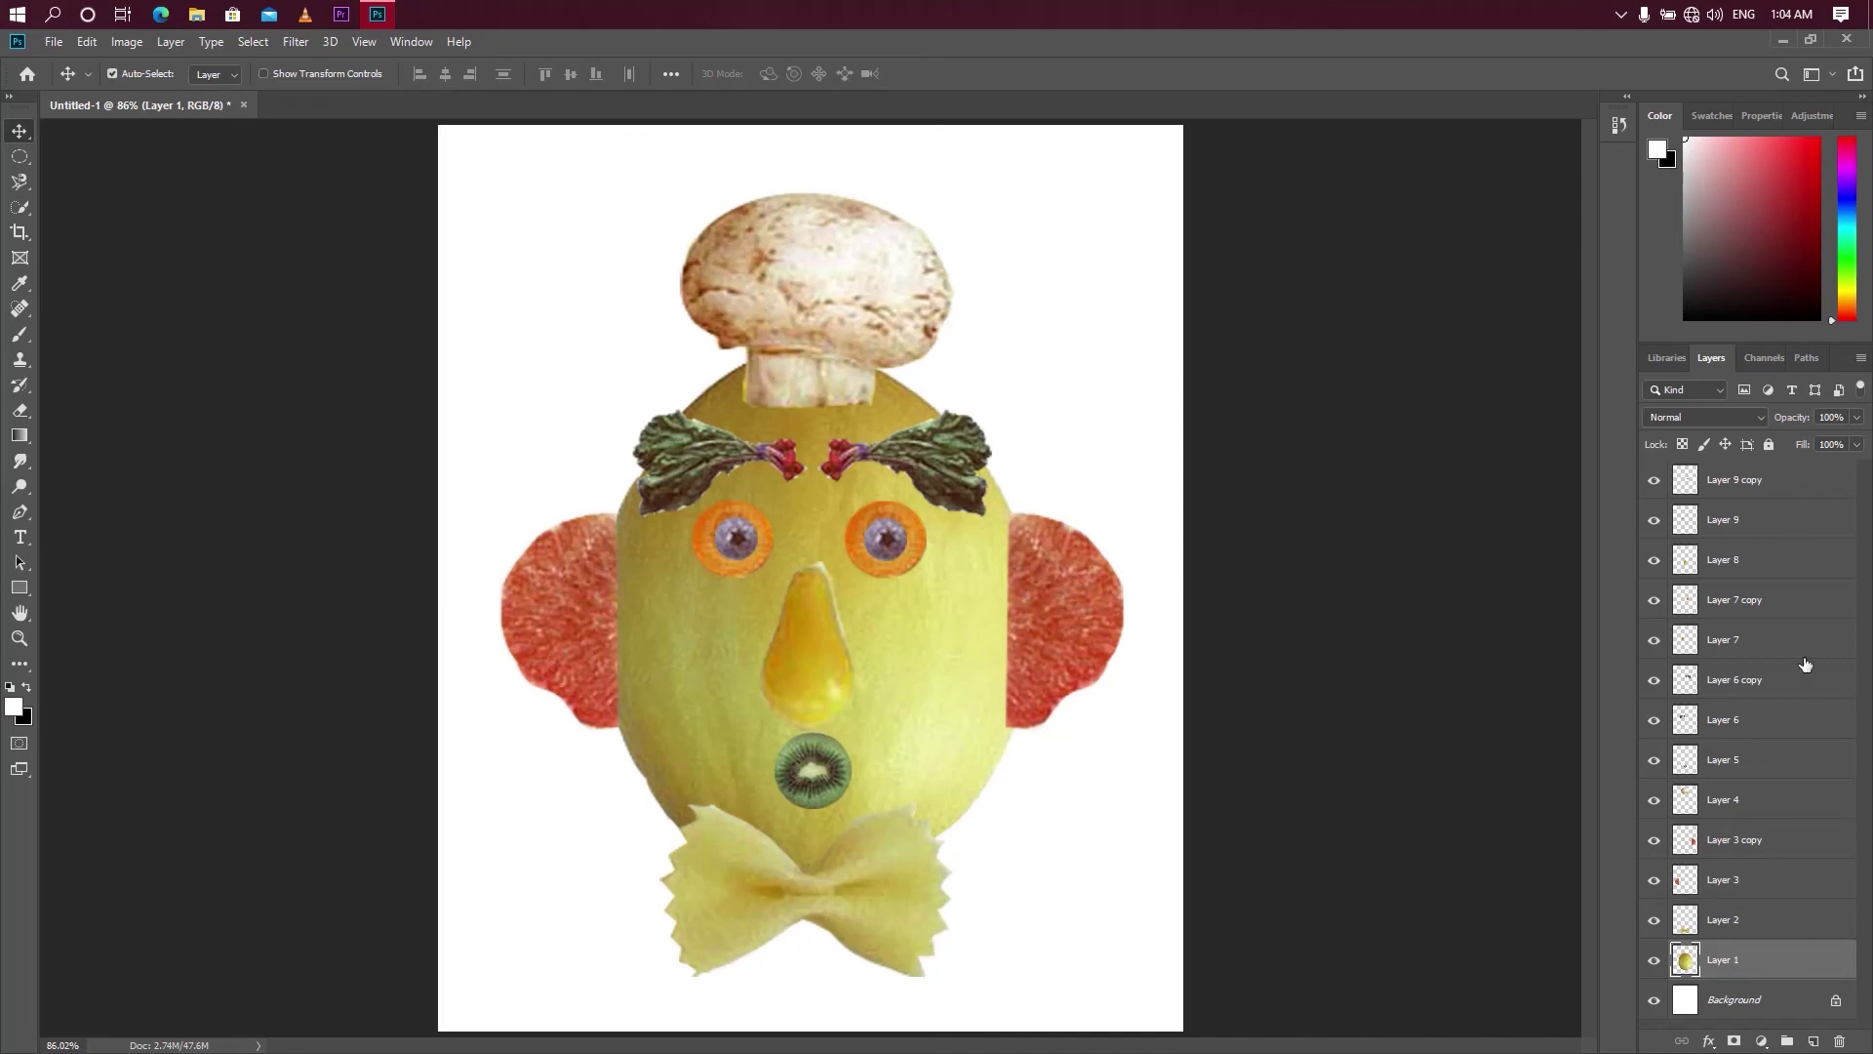
shift+click(1790, 486)
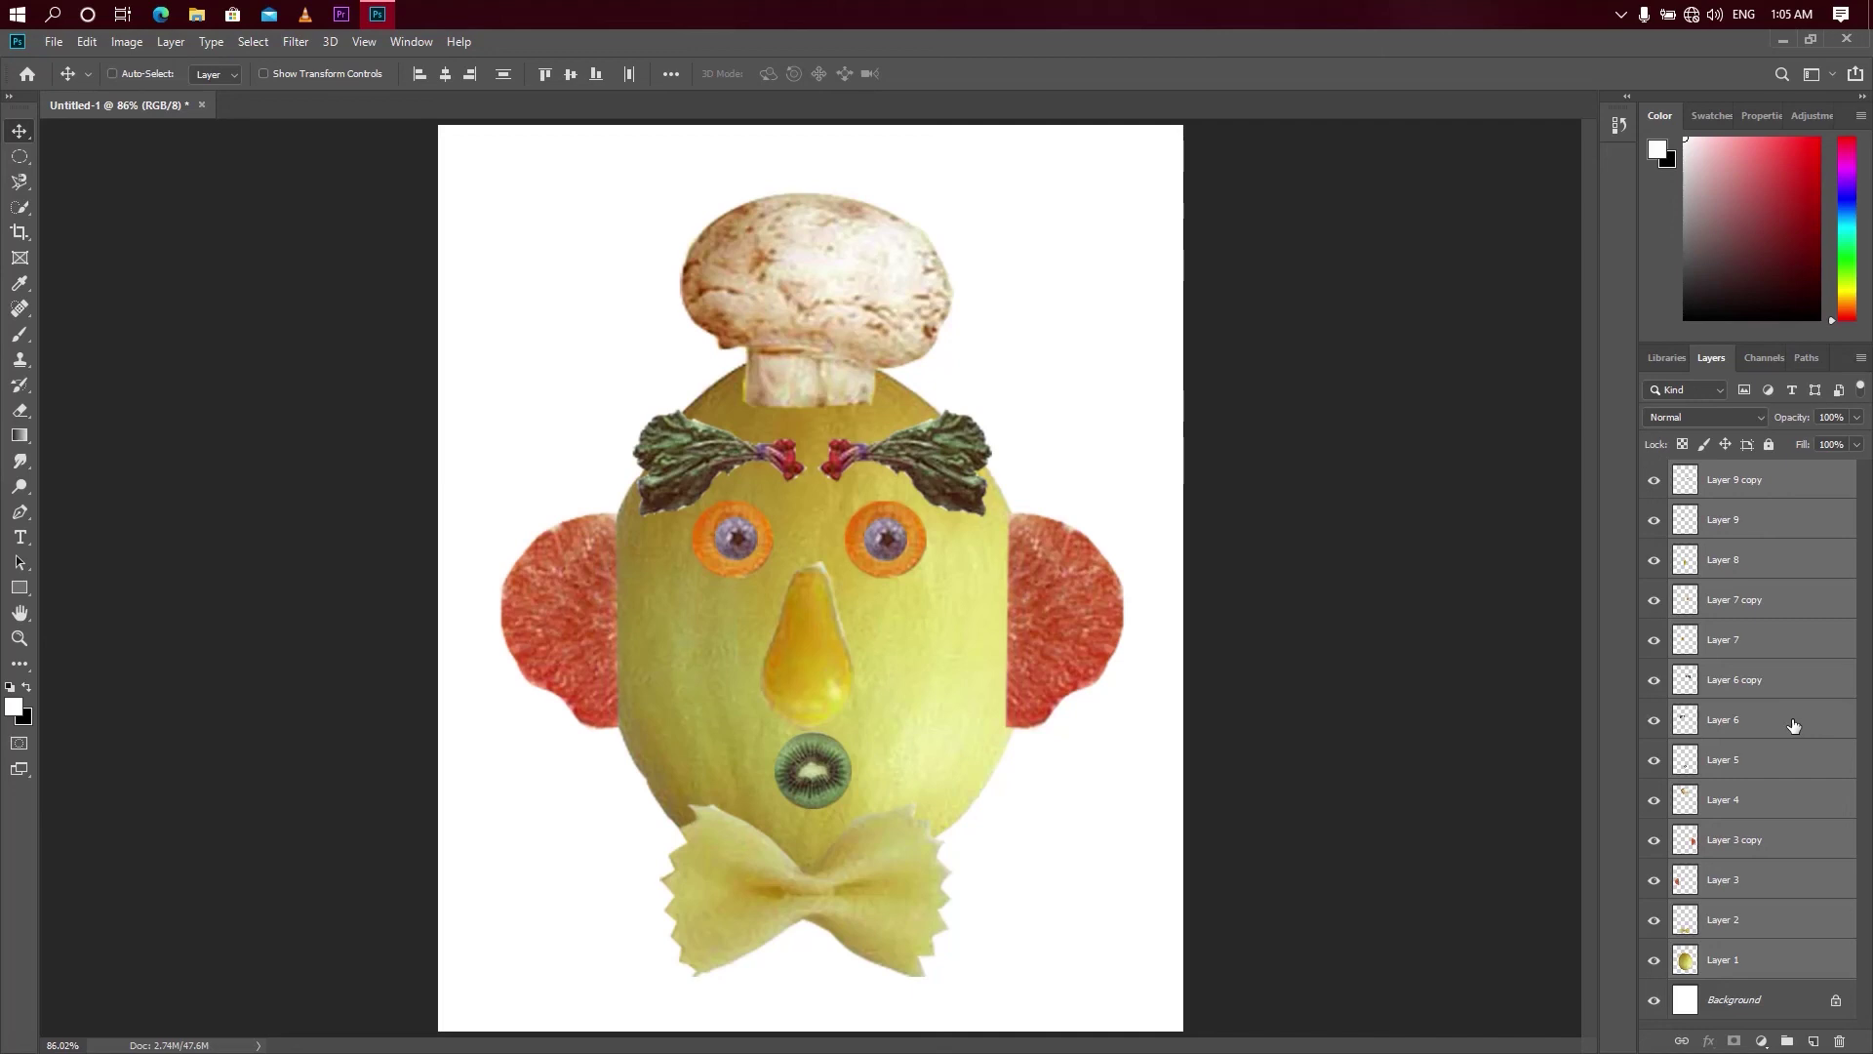
key(ctrl+g)
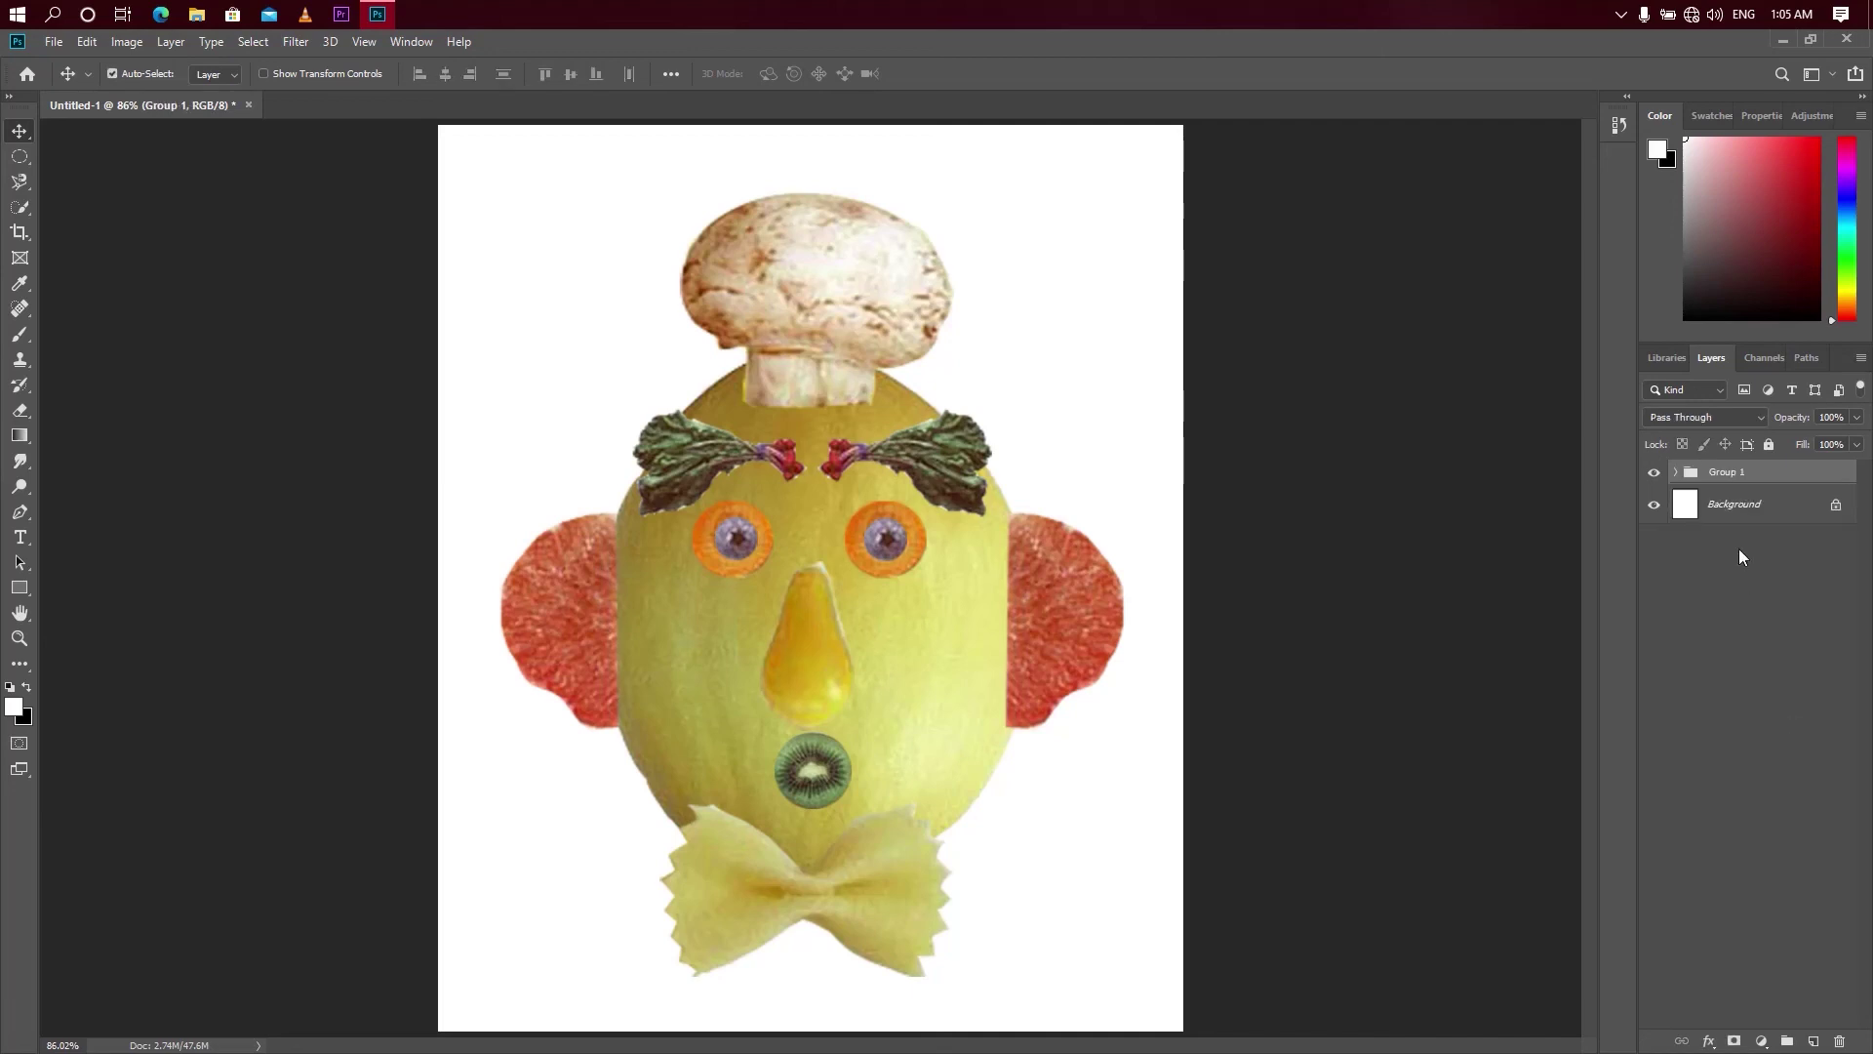
- Rename Group 1 to 'Test' and expand it to list its face-part layers
double_click(1727, 473)
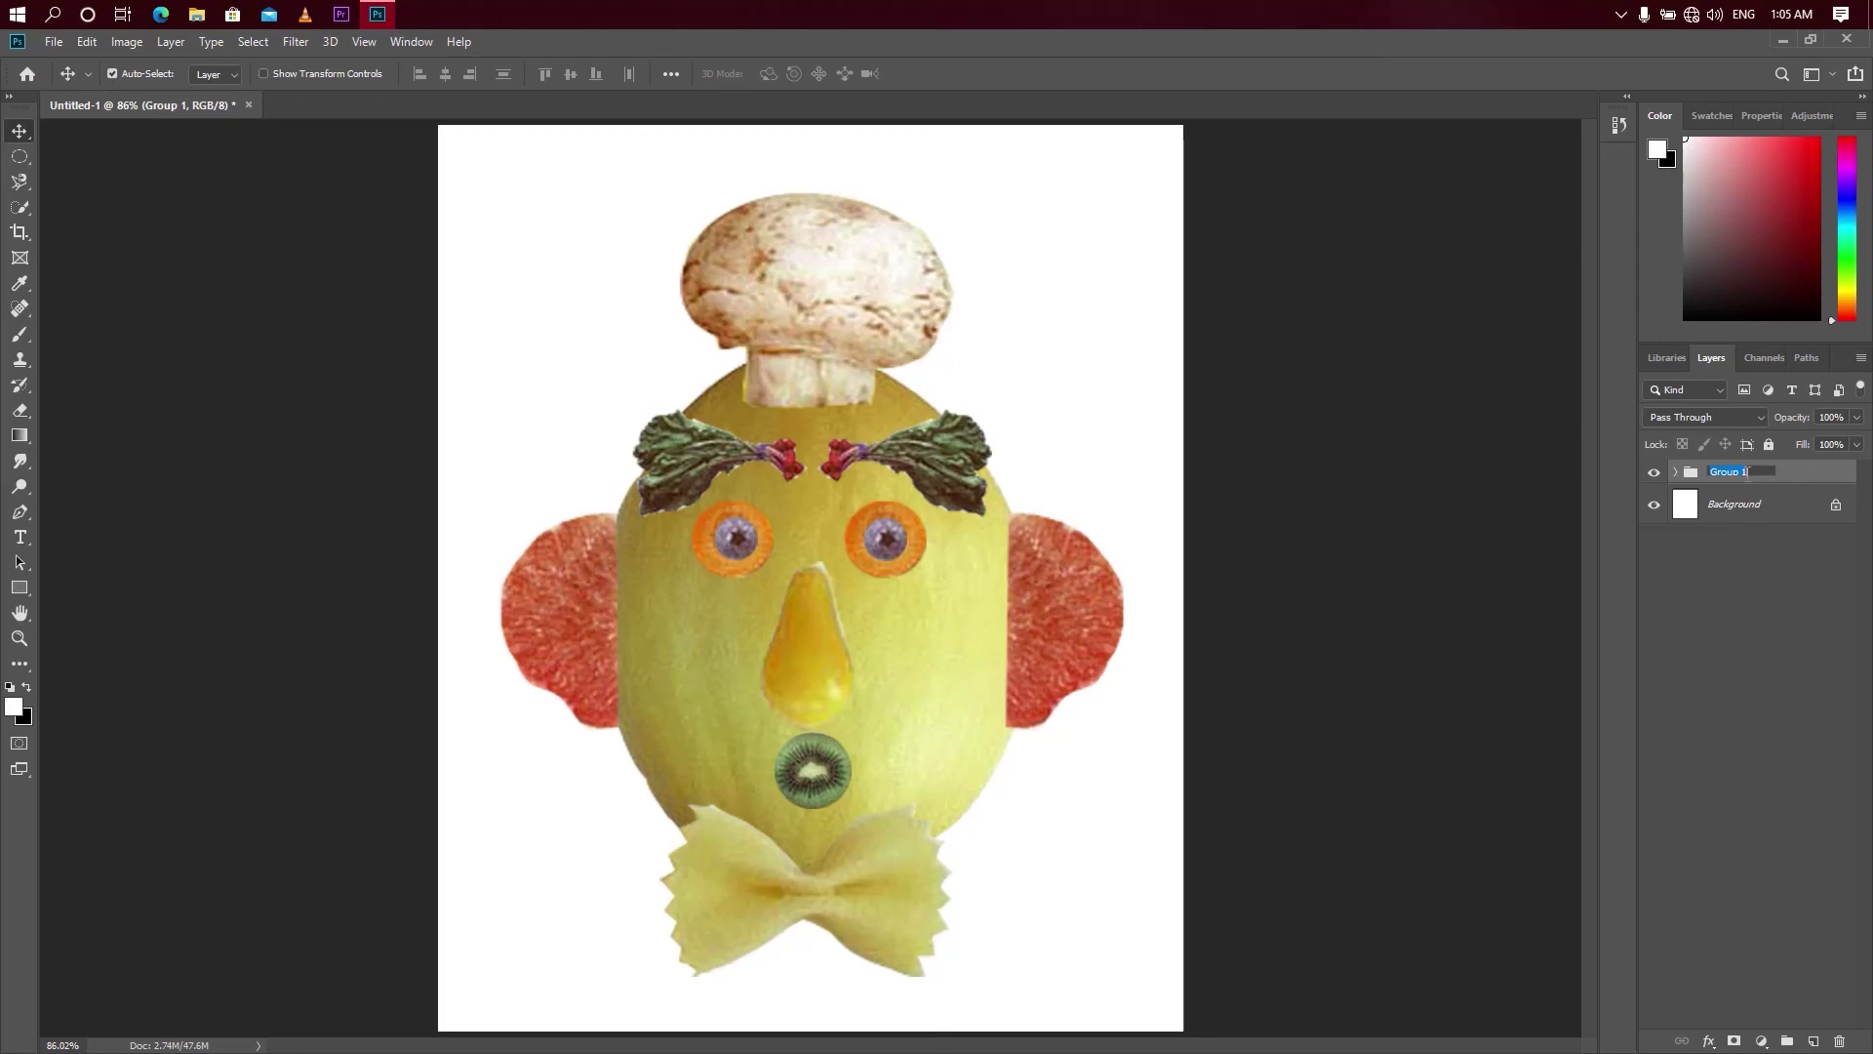
text(Test)
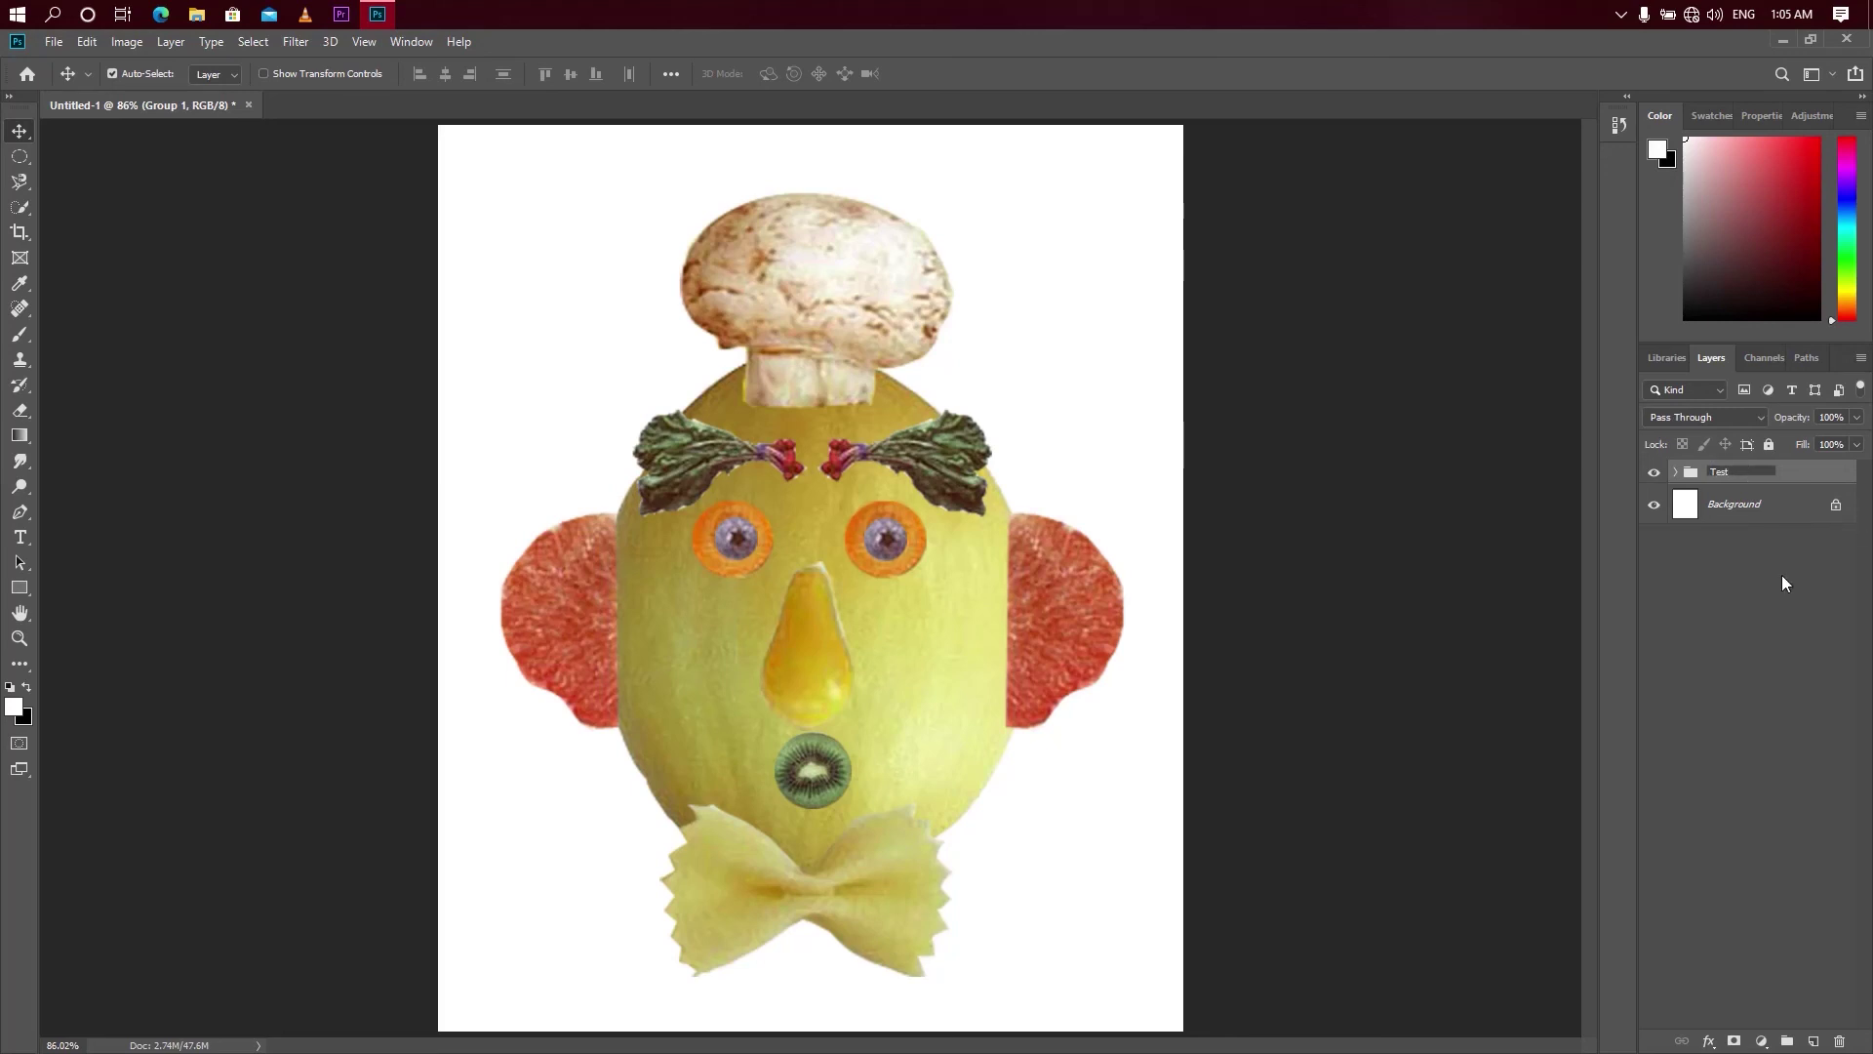
key(Return)
click(1672, 473)
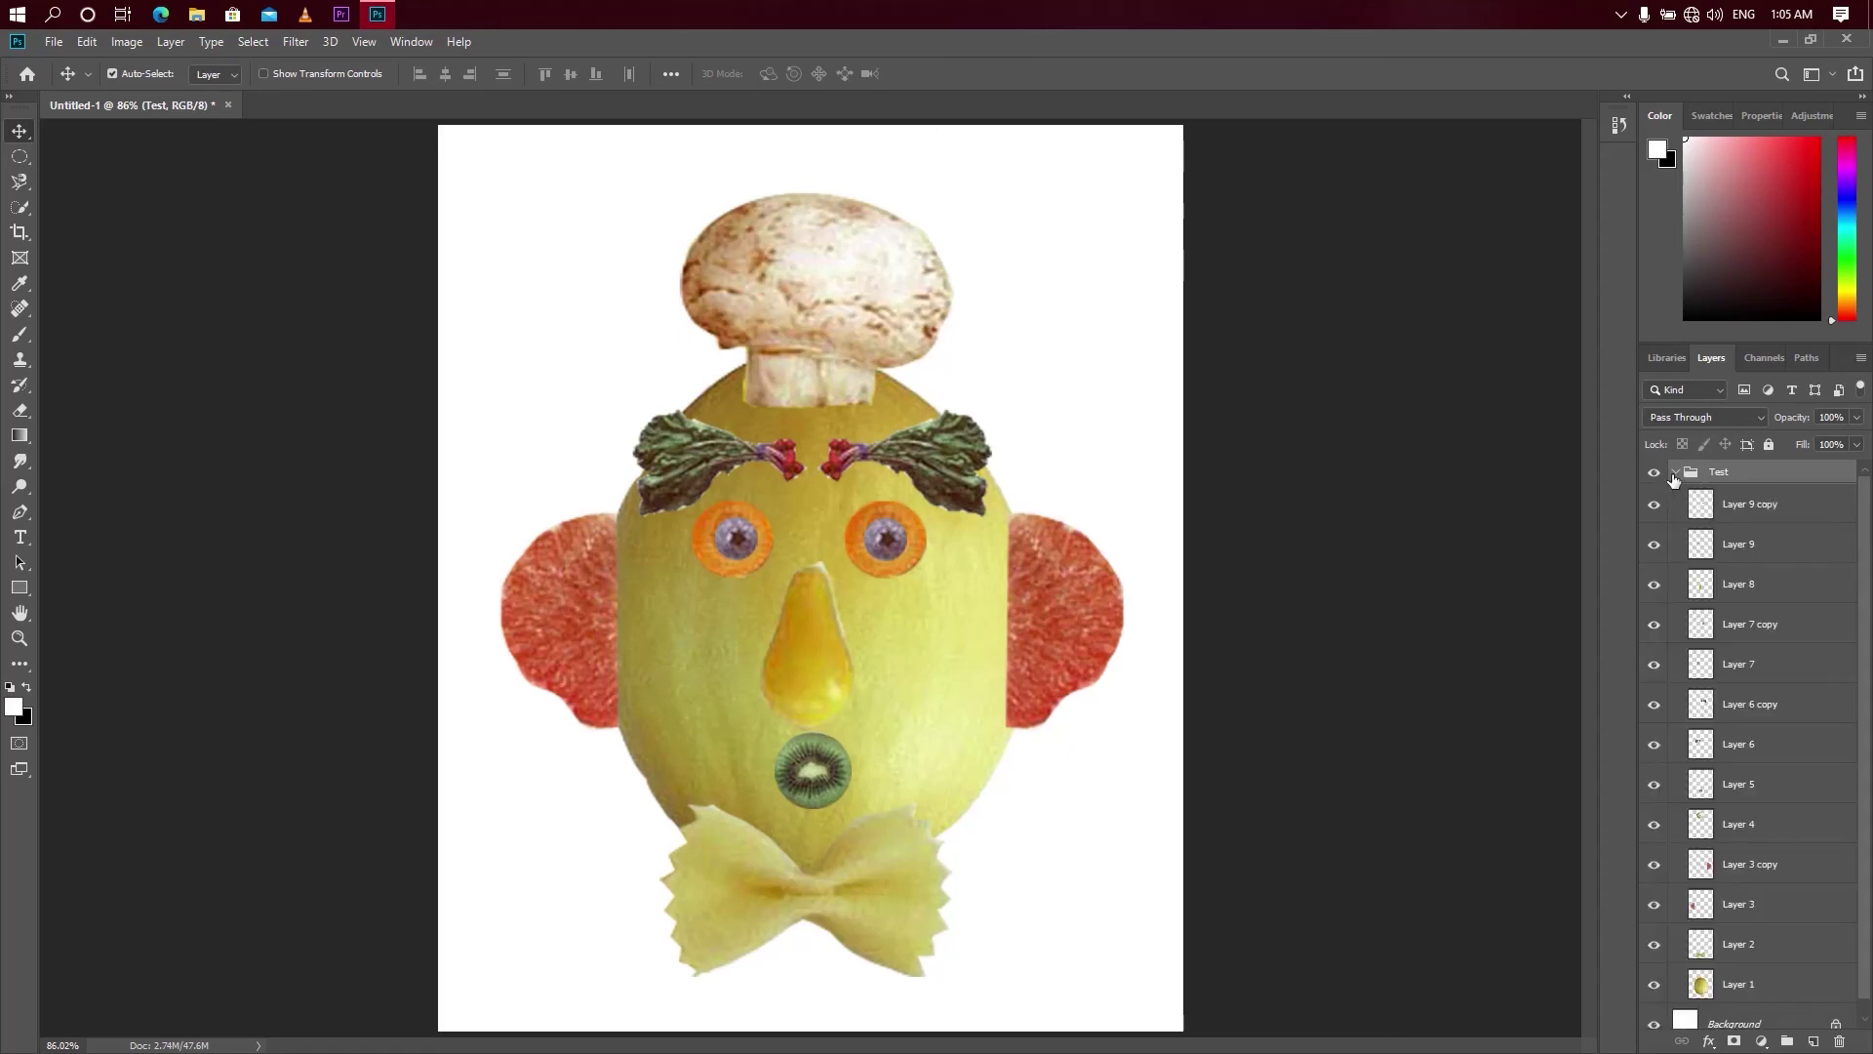
click(1675, 472)
click(1678, 473)
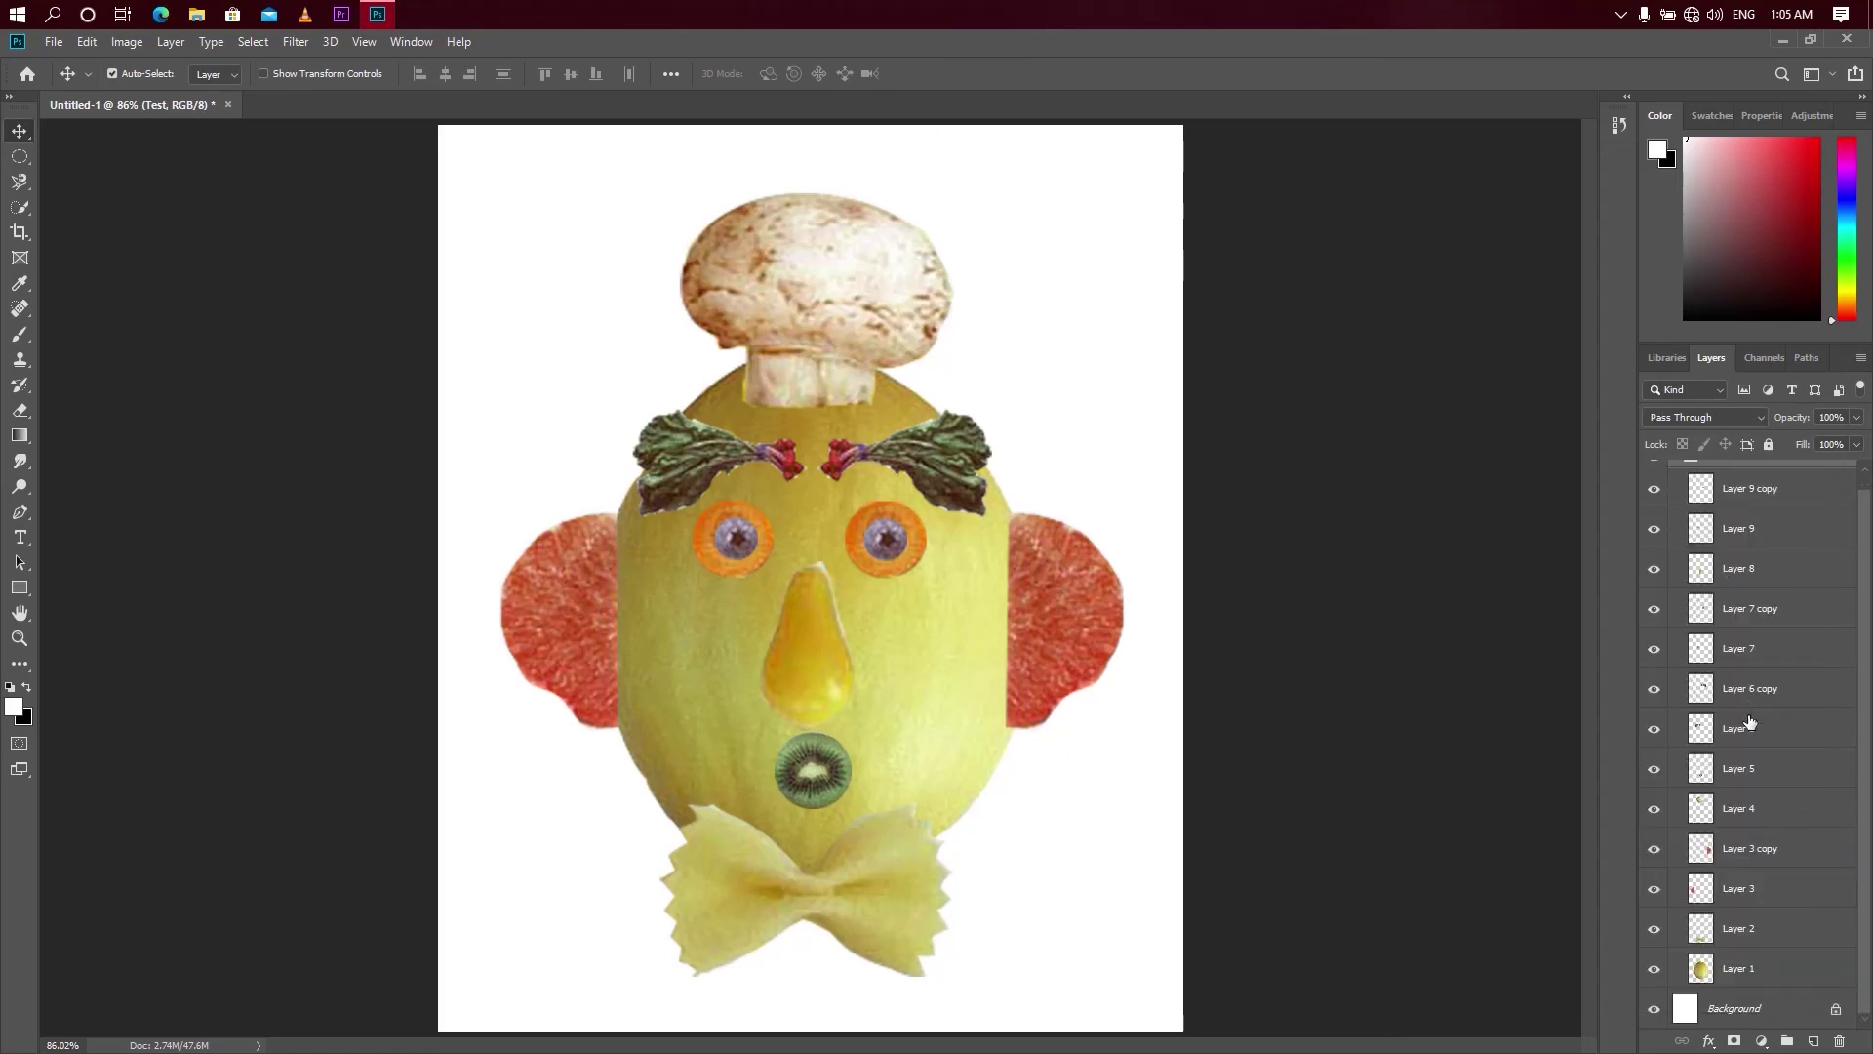
scroll(1665, 543, up, 1)
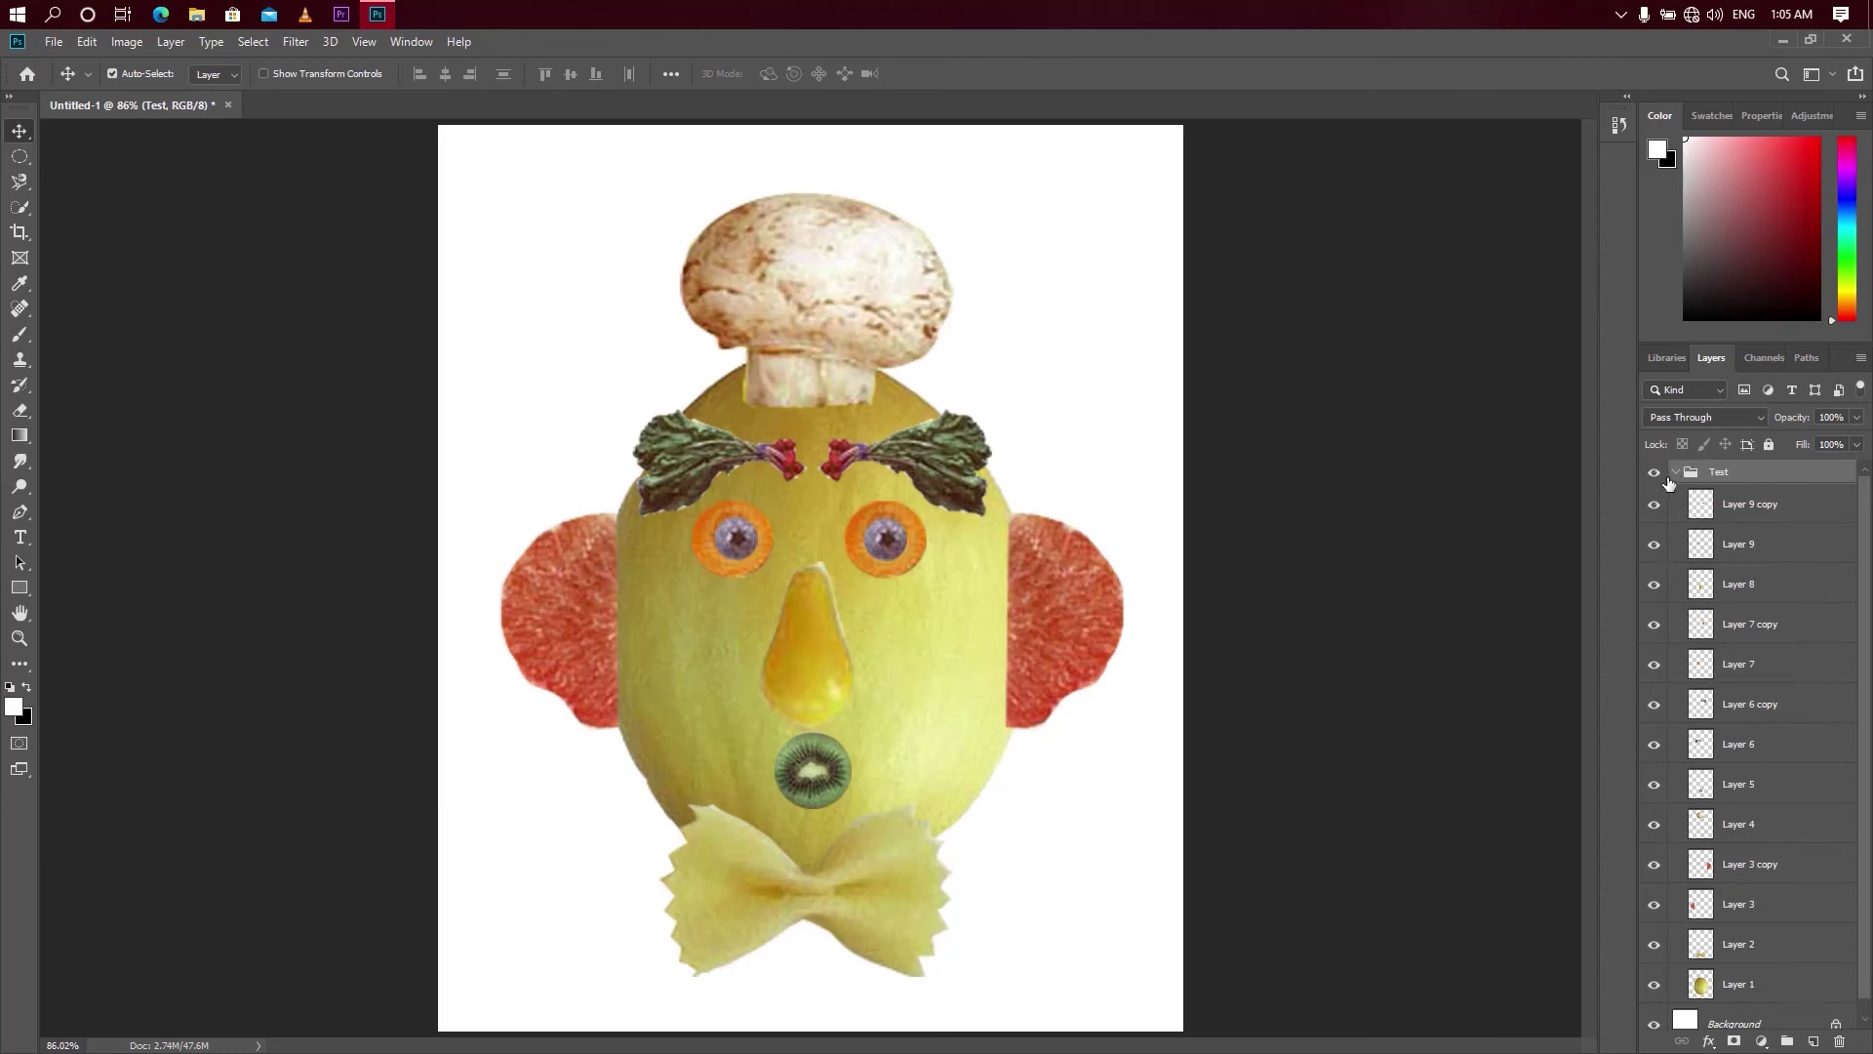
click(1675, 472)
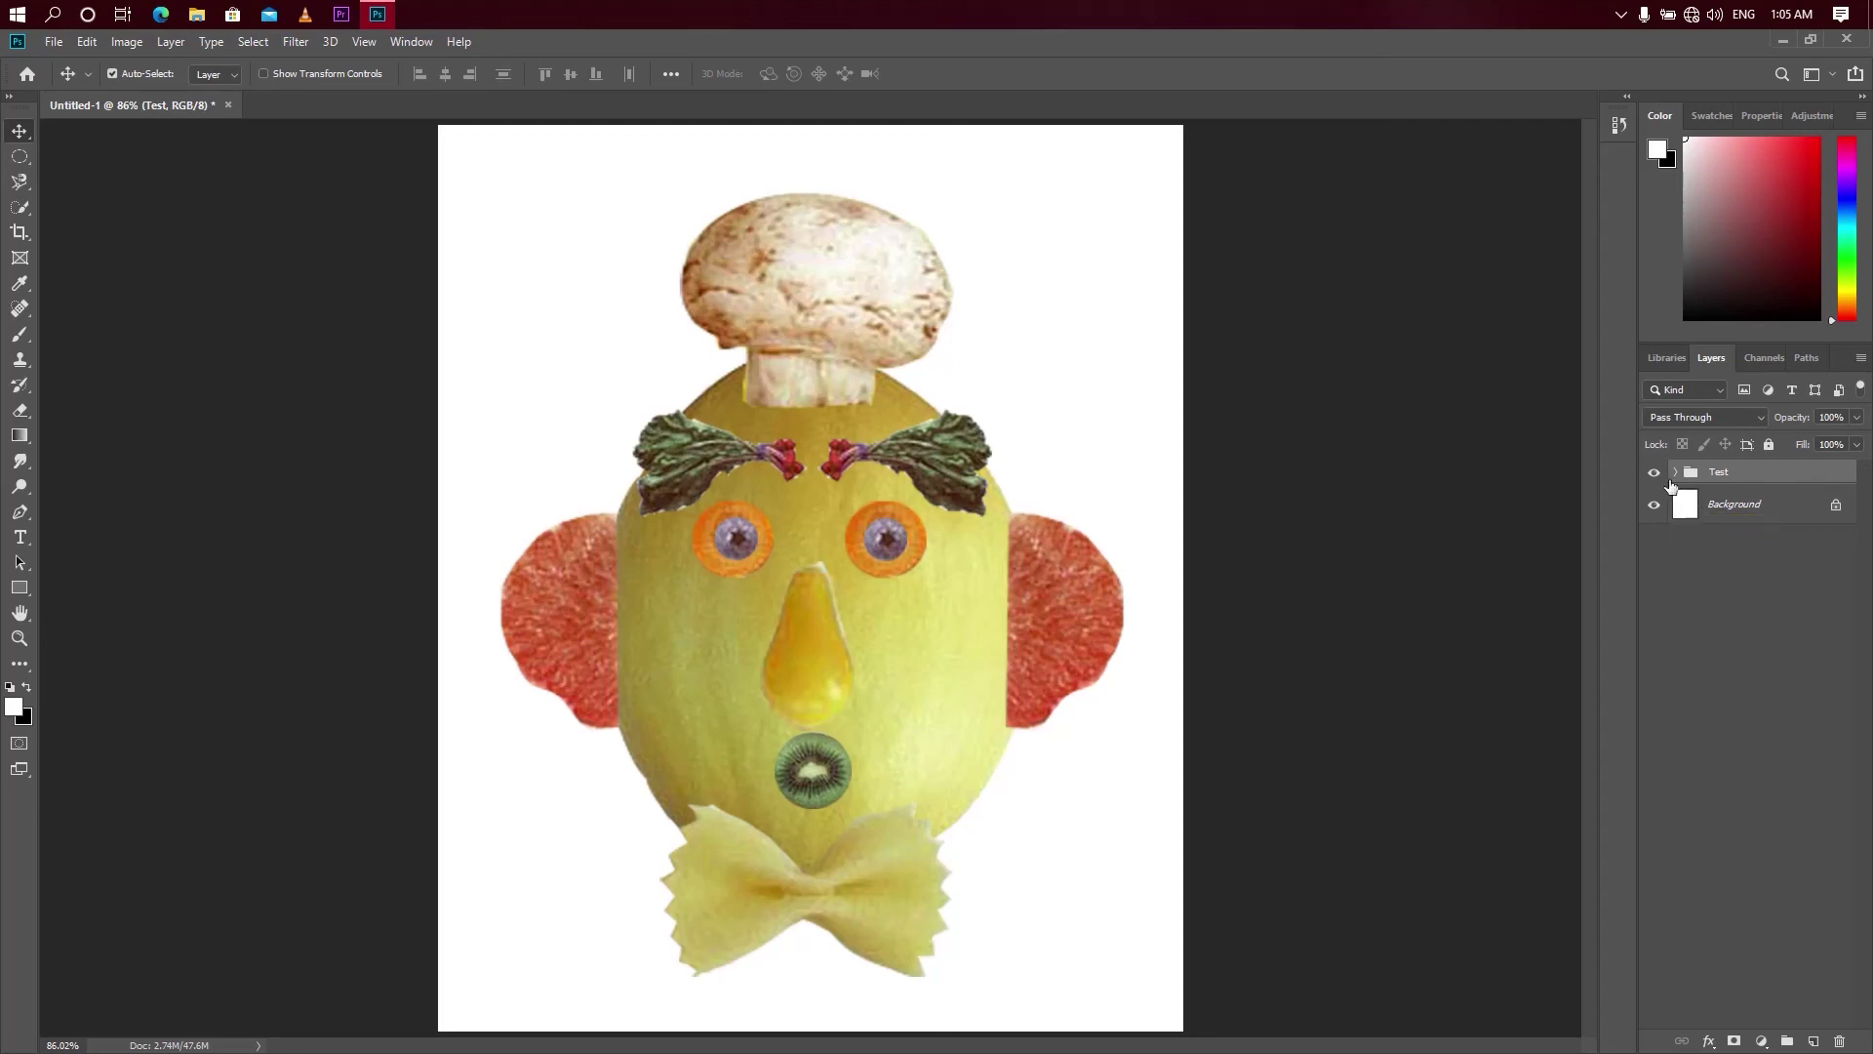
click(1655, 474)
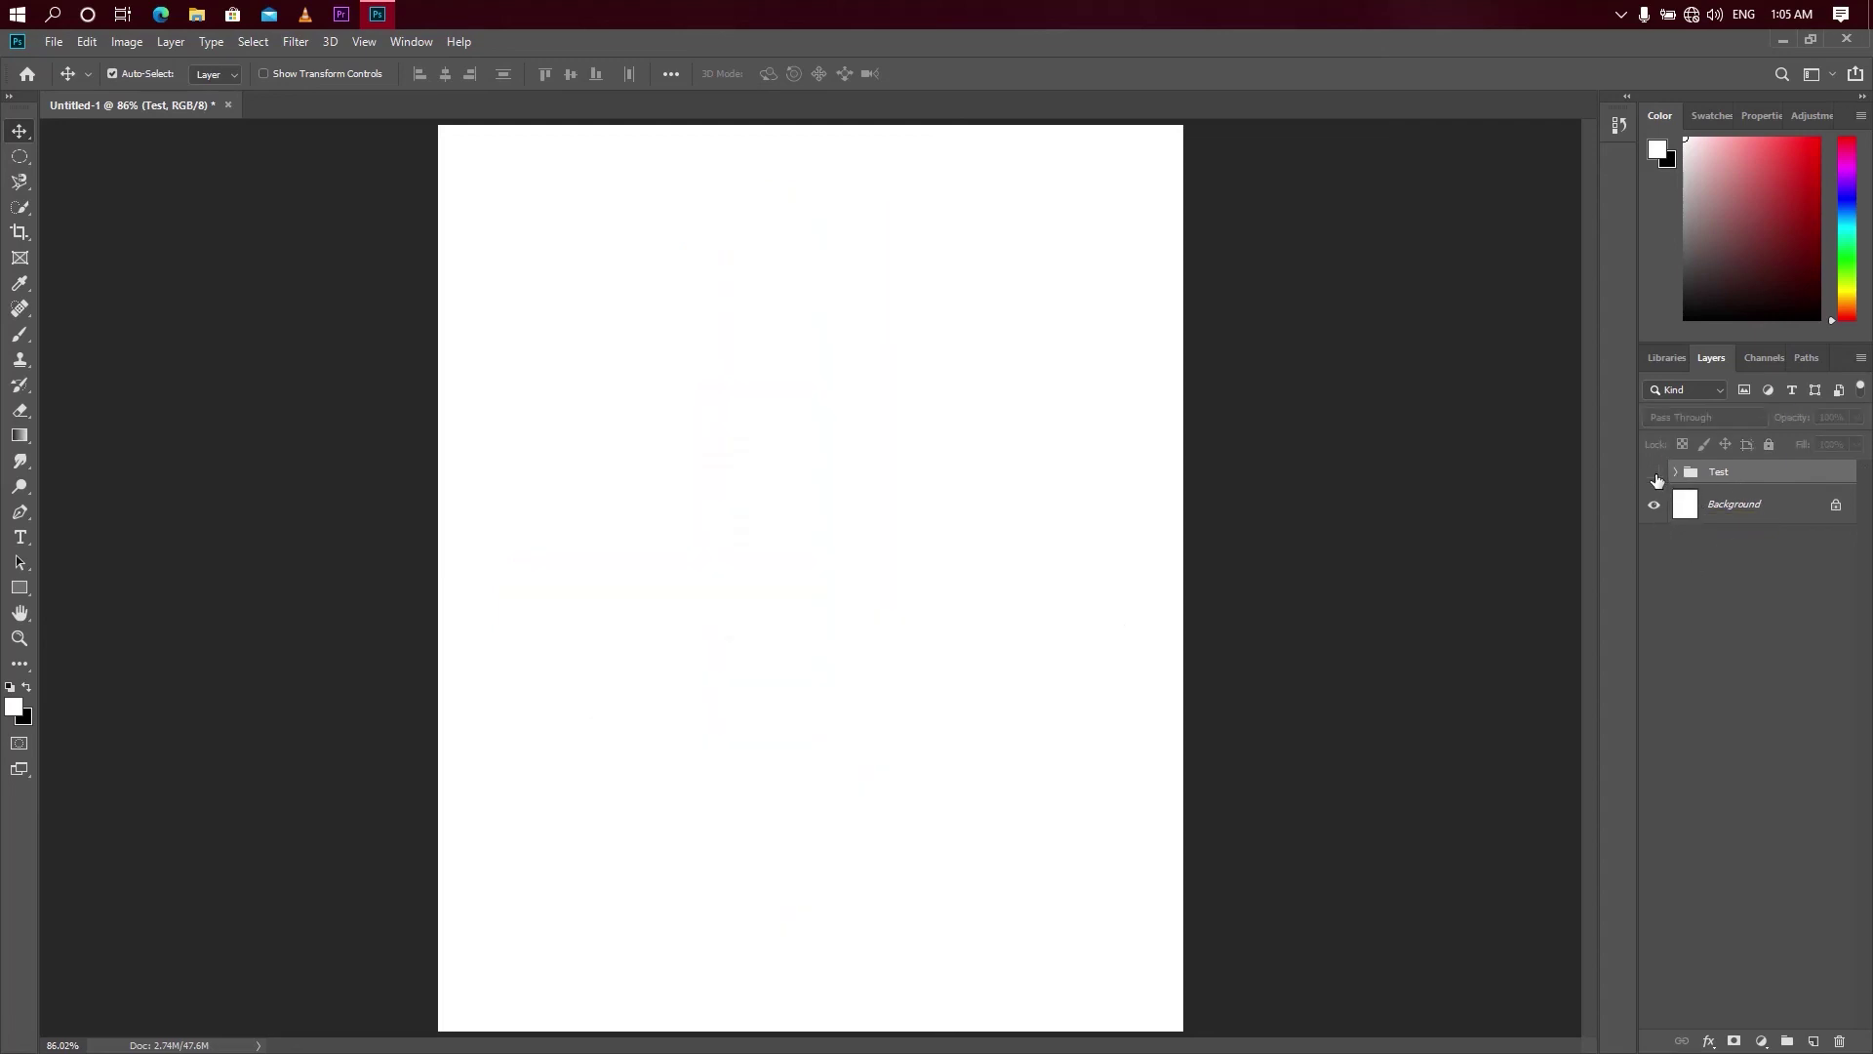
click(1655, 474)
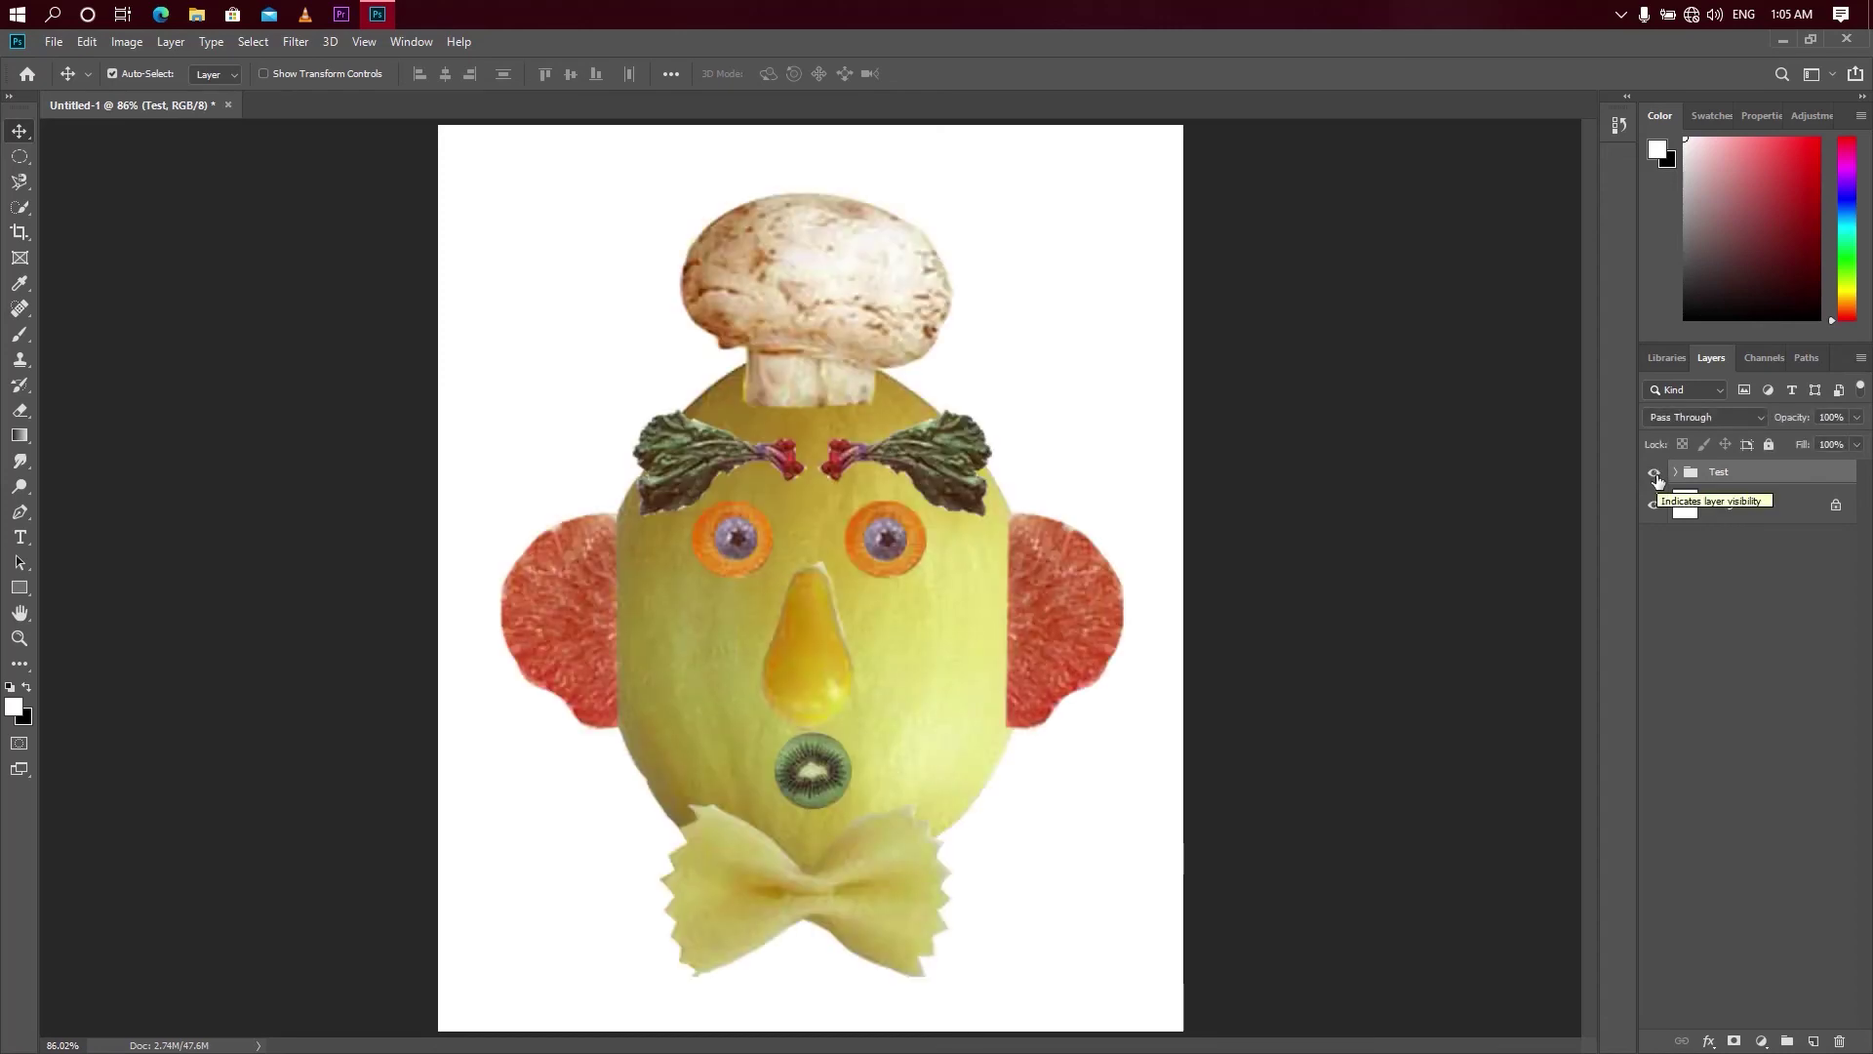
click(1655, 474)
click(1654, 474)
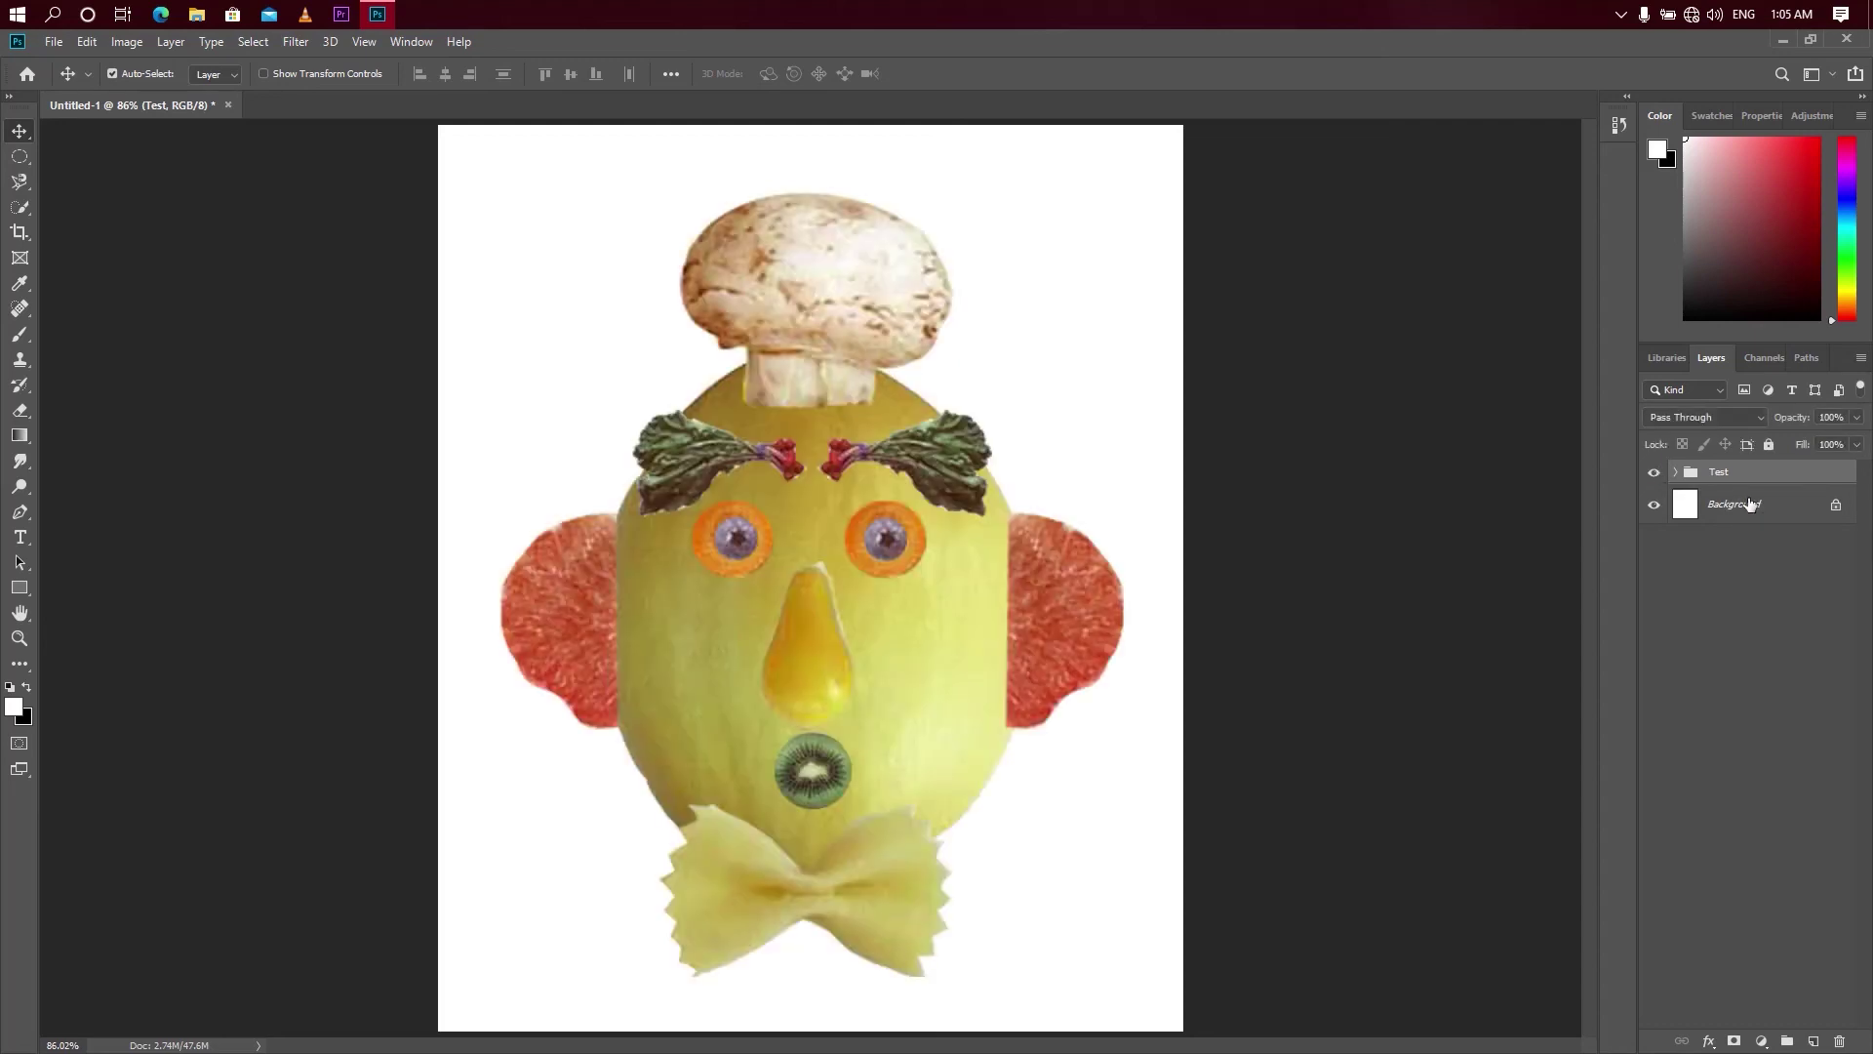
right_click(1804, 478)
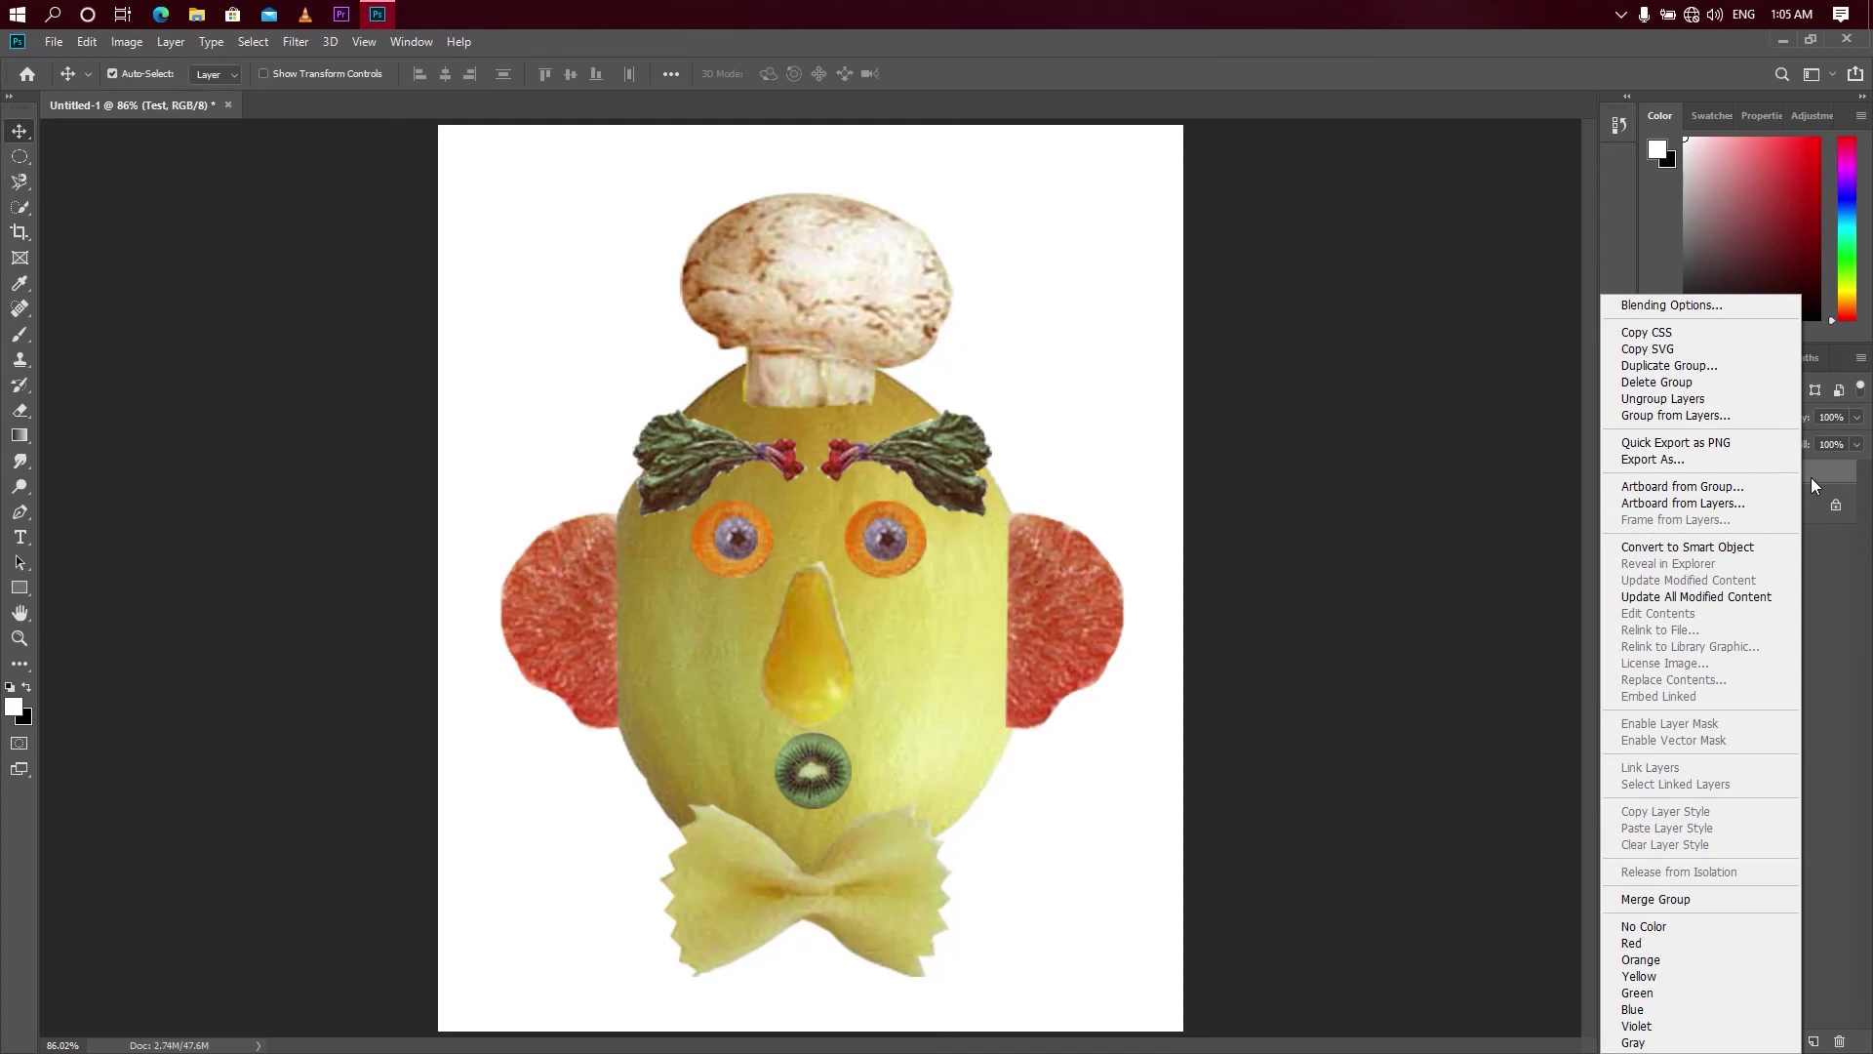
click(1810, 477)
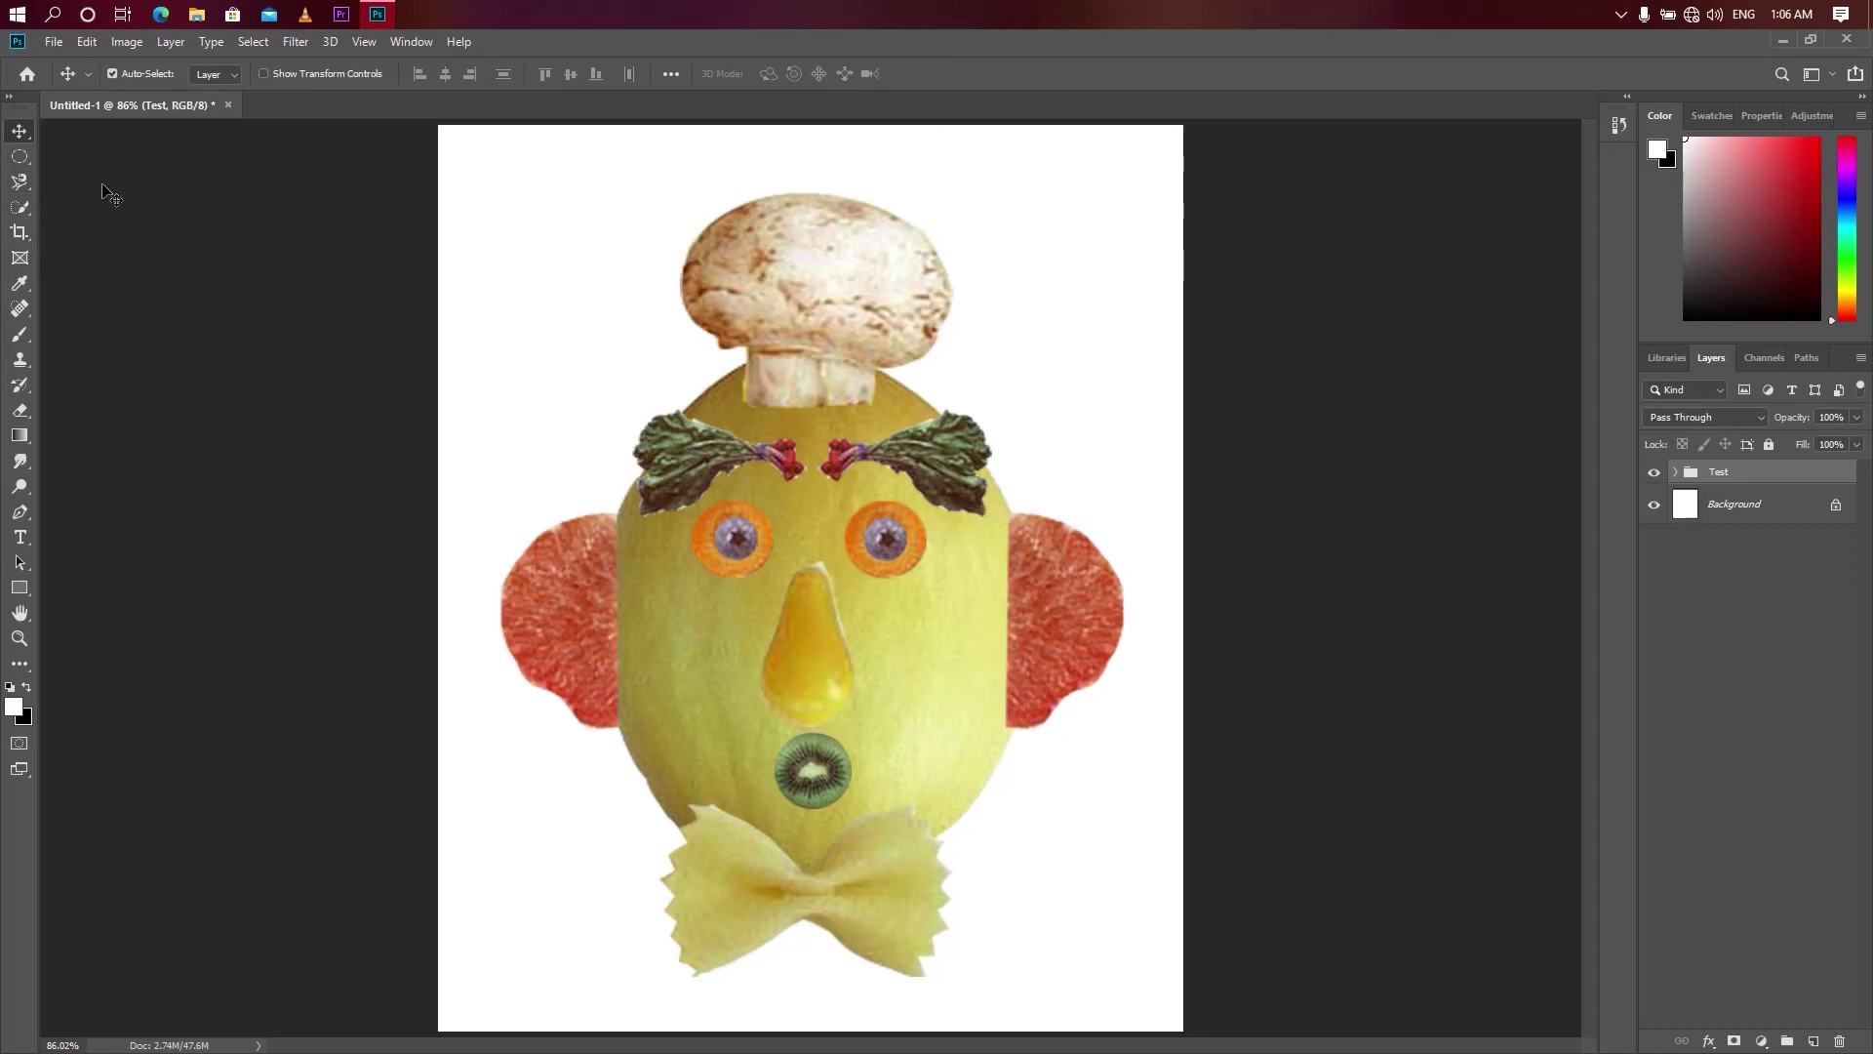
- Cycle through the Lasso, Marquee, Move, Quick Selection and Frame tools, ending on Crop
click(19, 182)
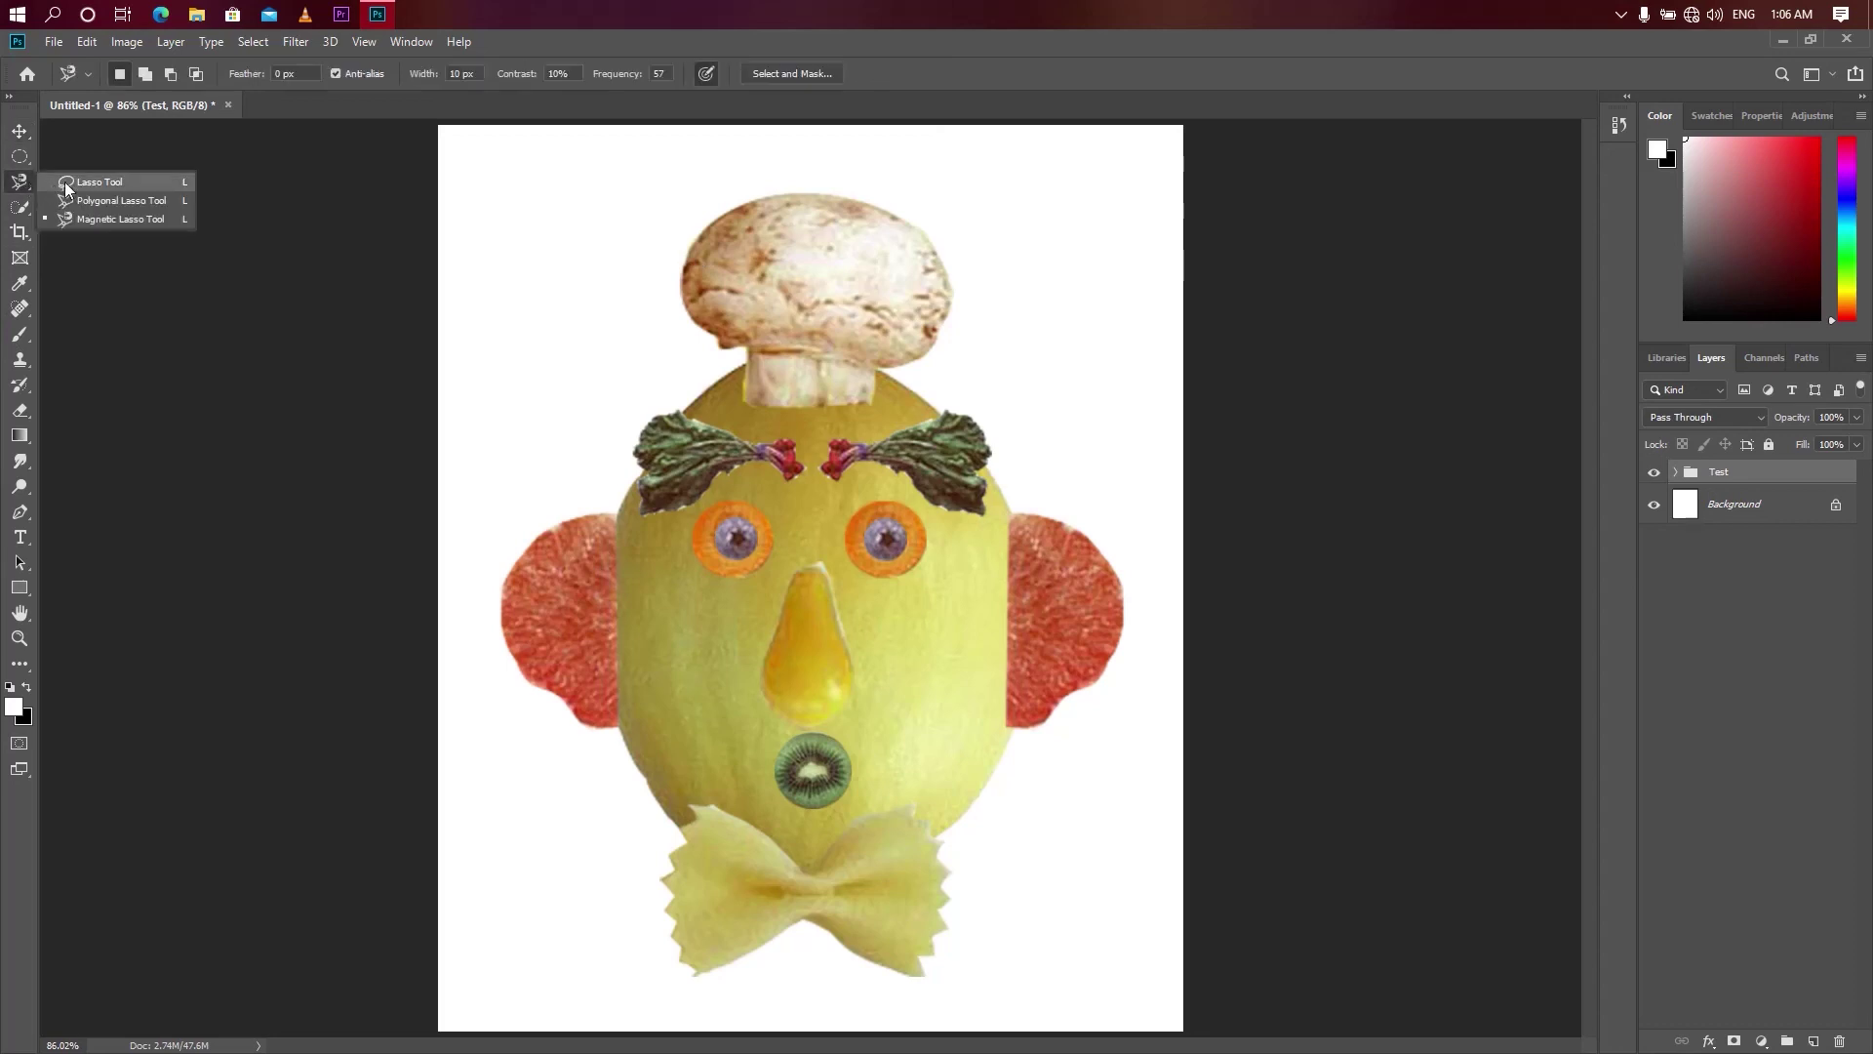
click(56, 183)
click(20, 156)
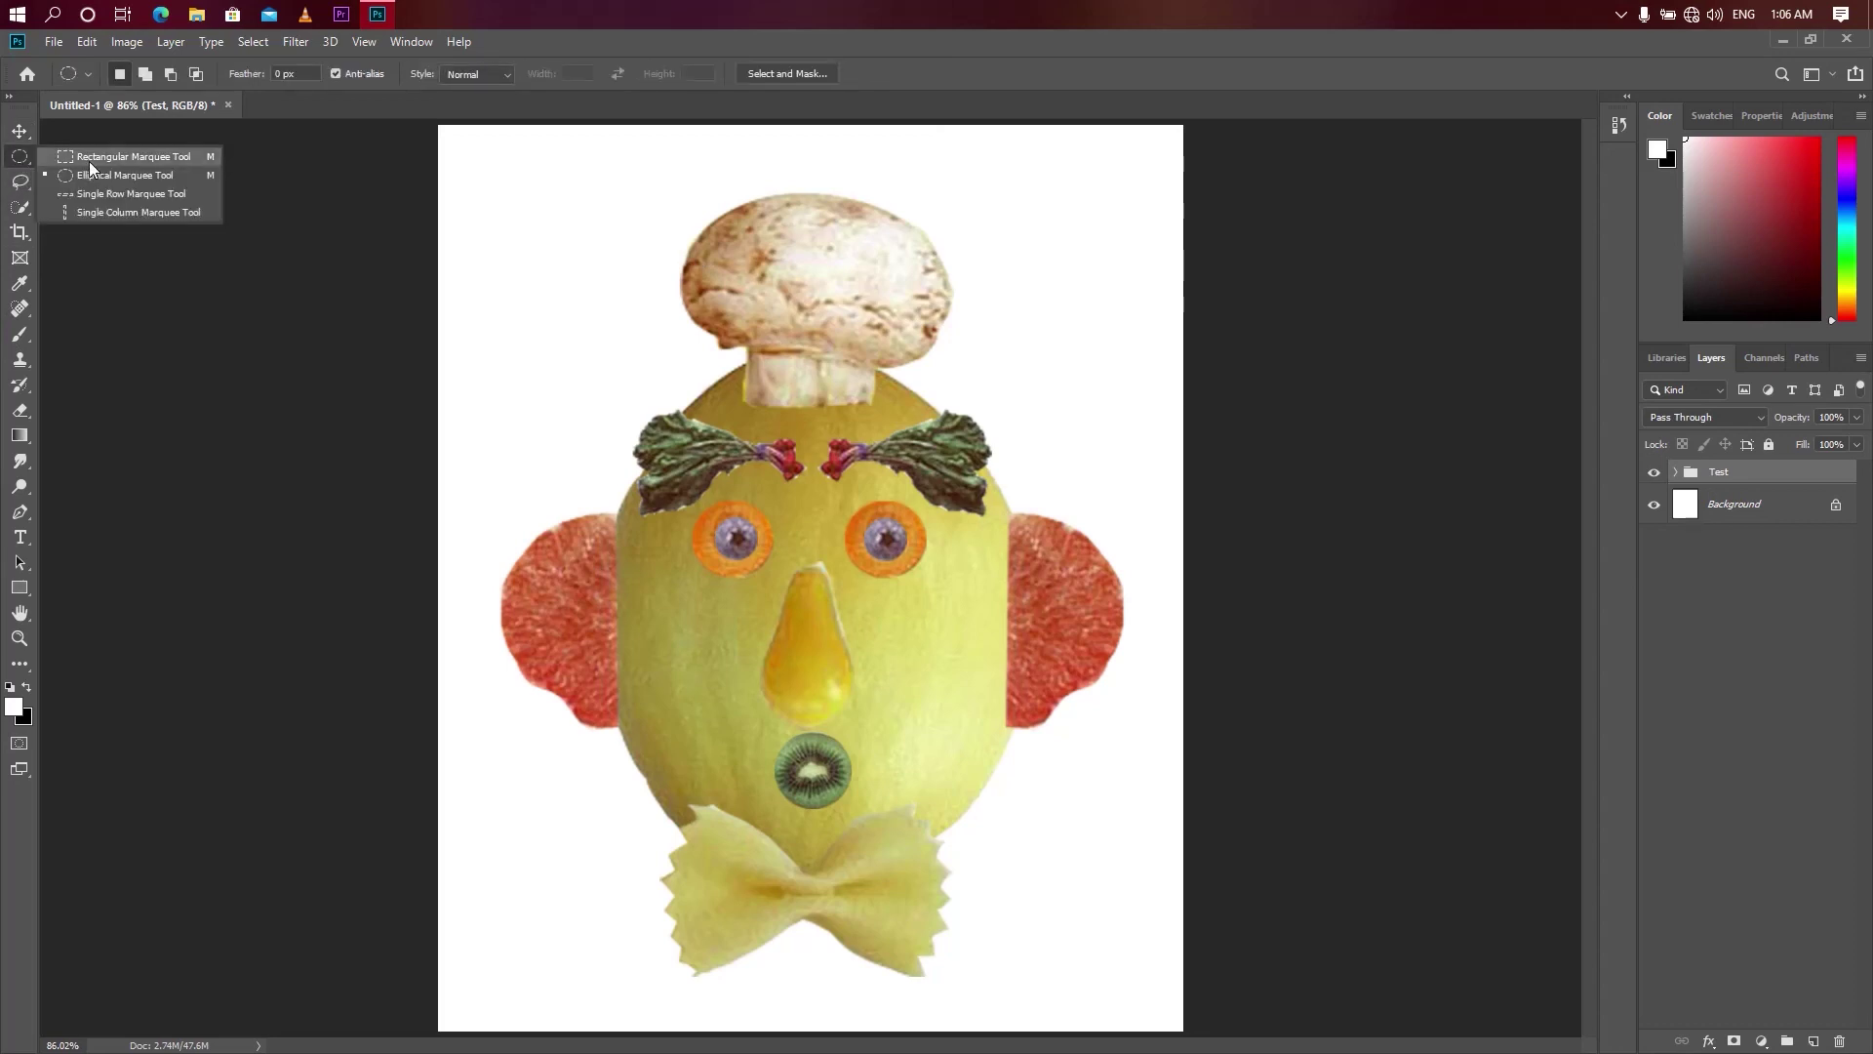
click(90, 161)
click(20, 132)
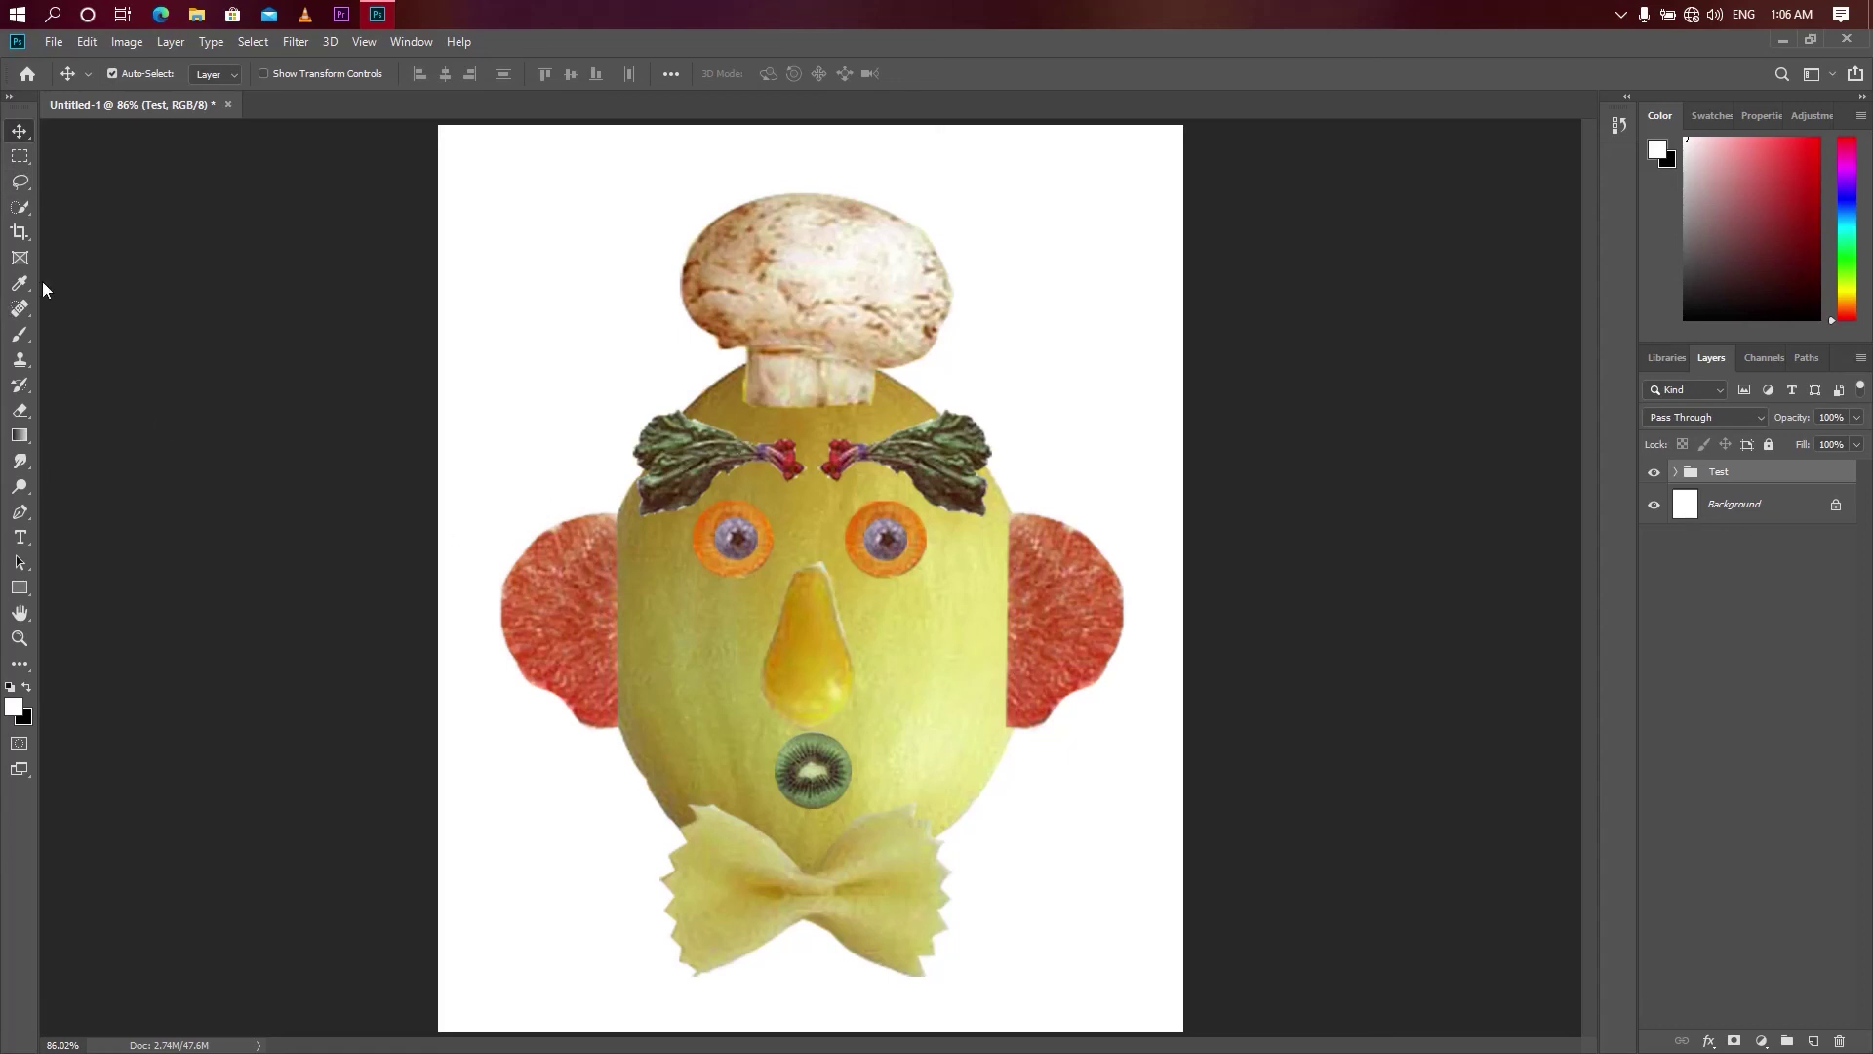
click(13, 210)
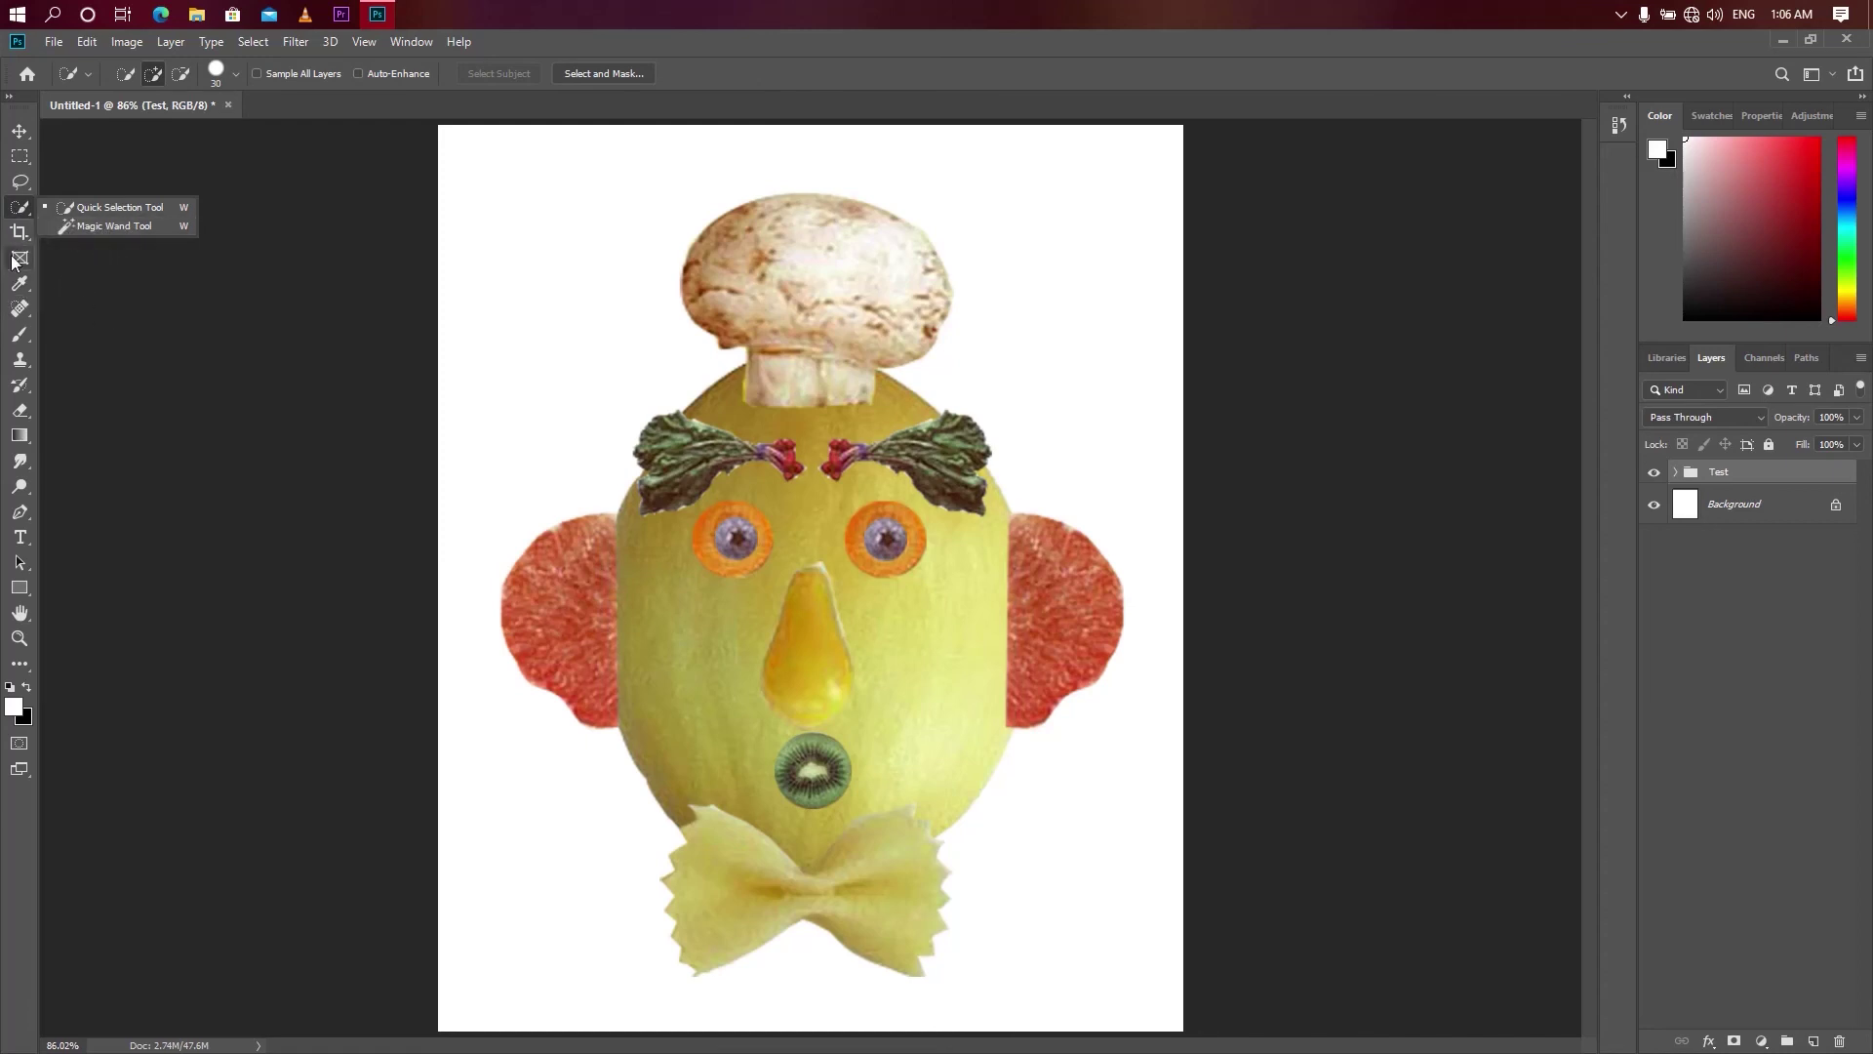
click(20, 236)
click(19, 262)
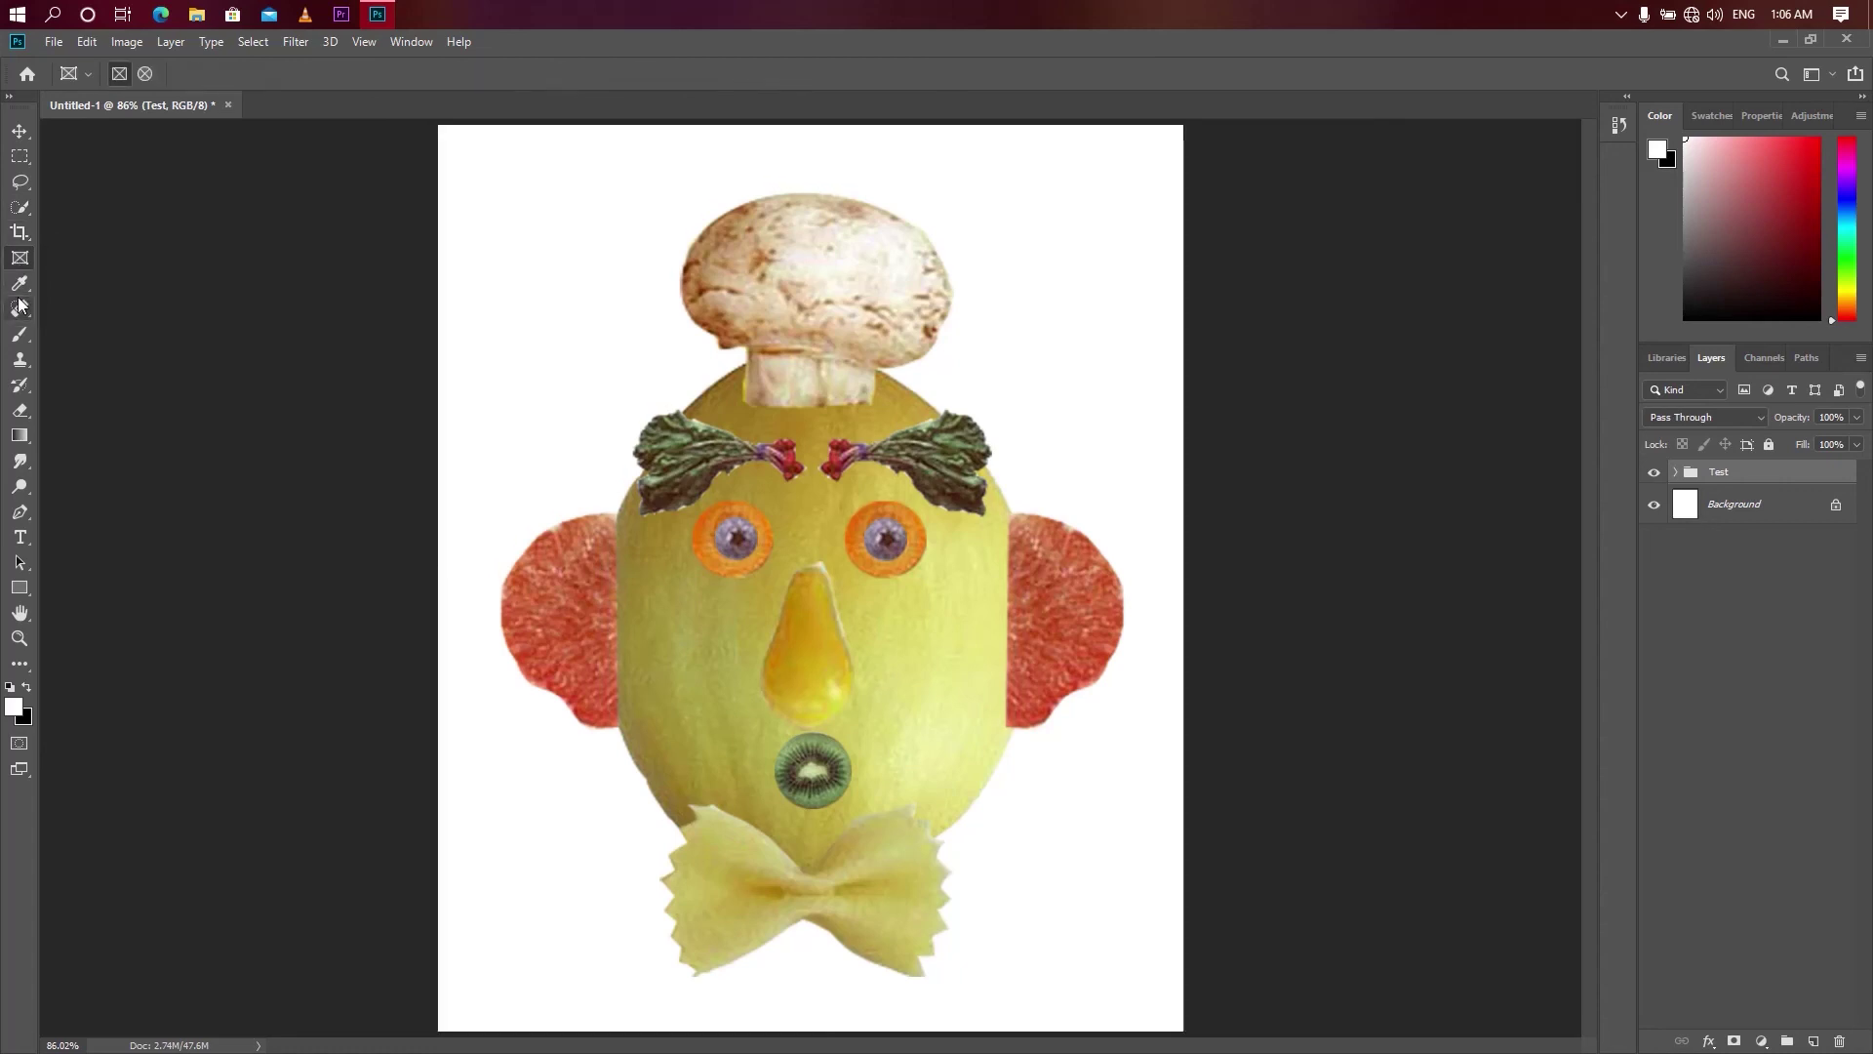
click(19, 234)
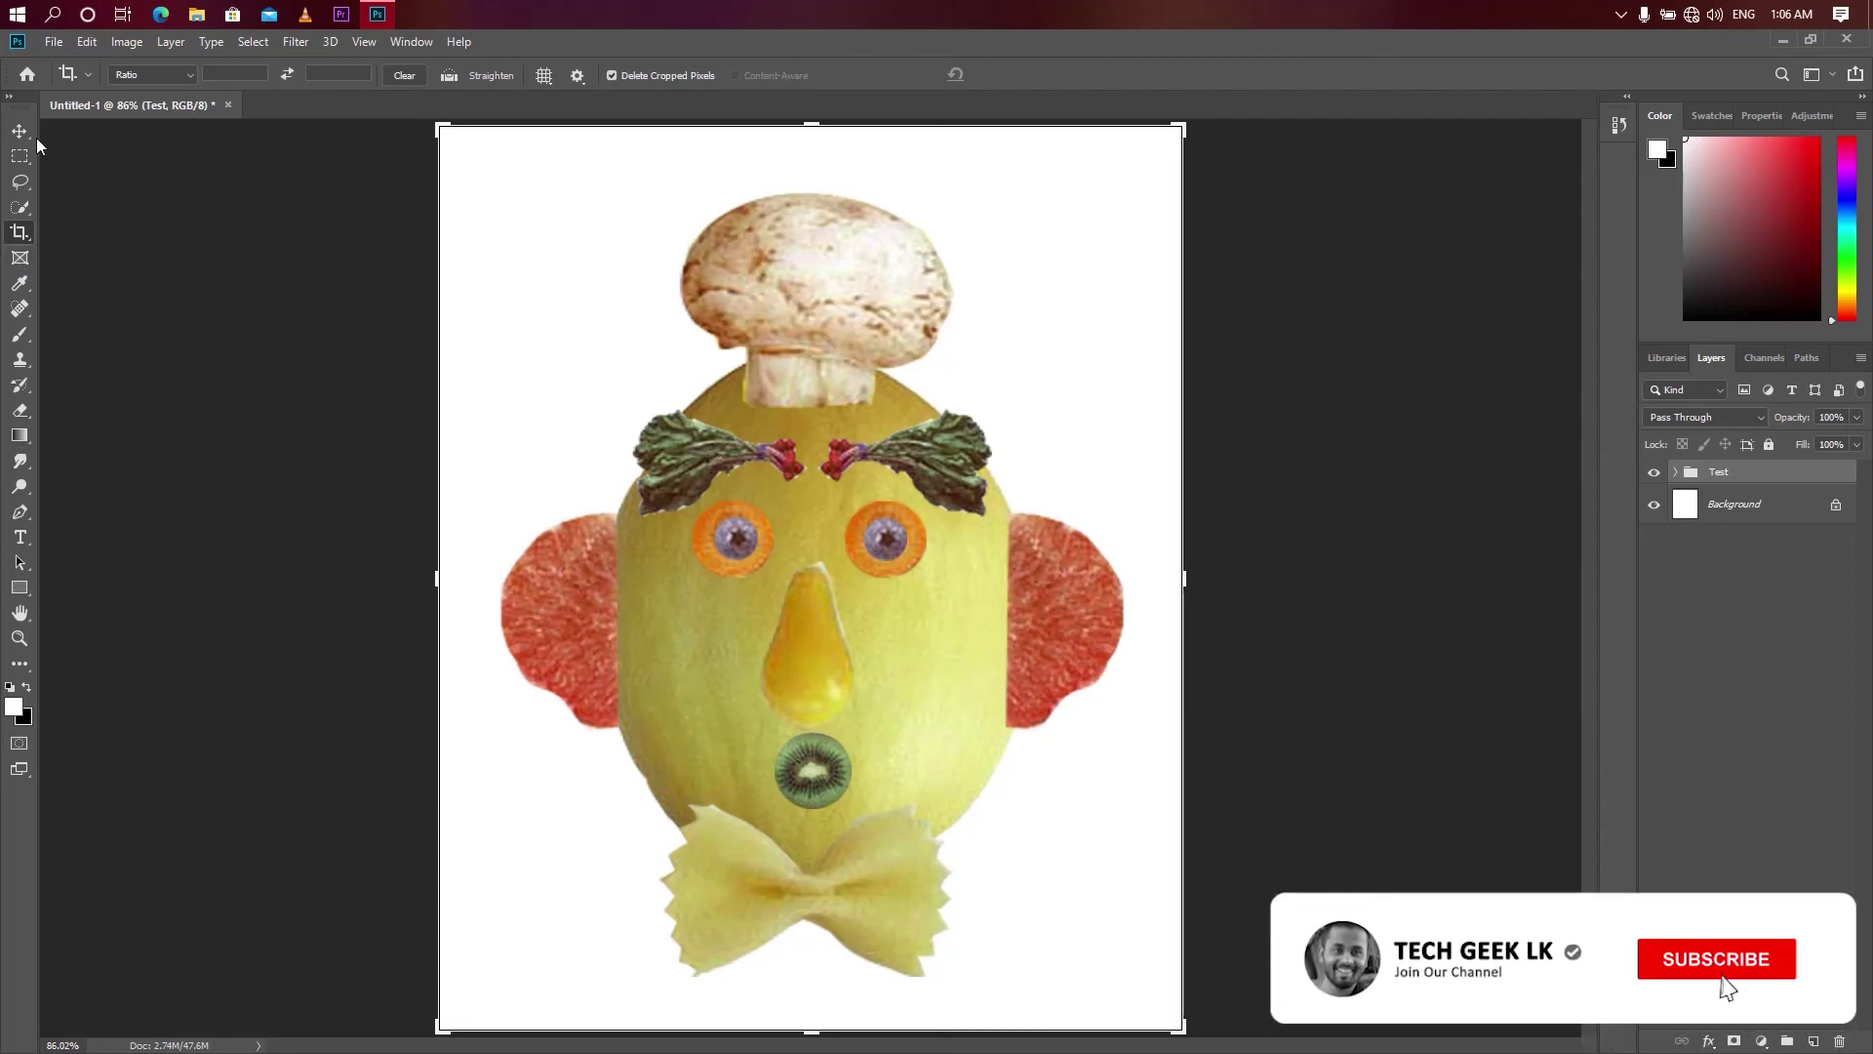
- Switch to the Move tool, dropping the crop frame without trimming the collage
click(21, 132)
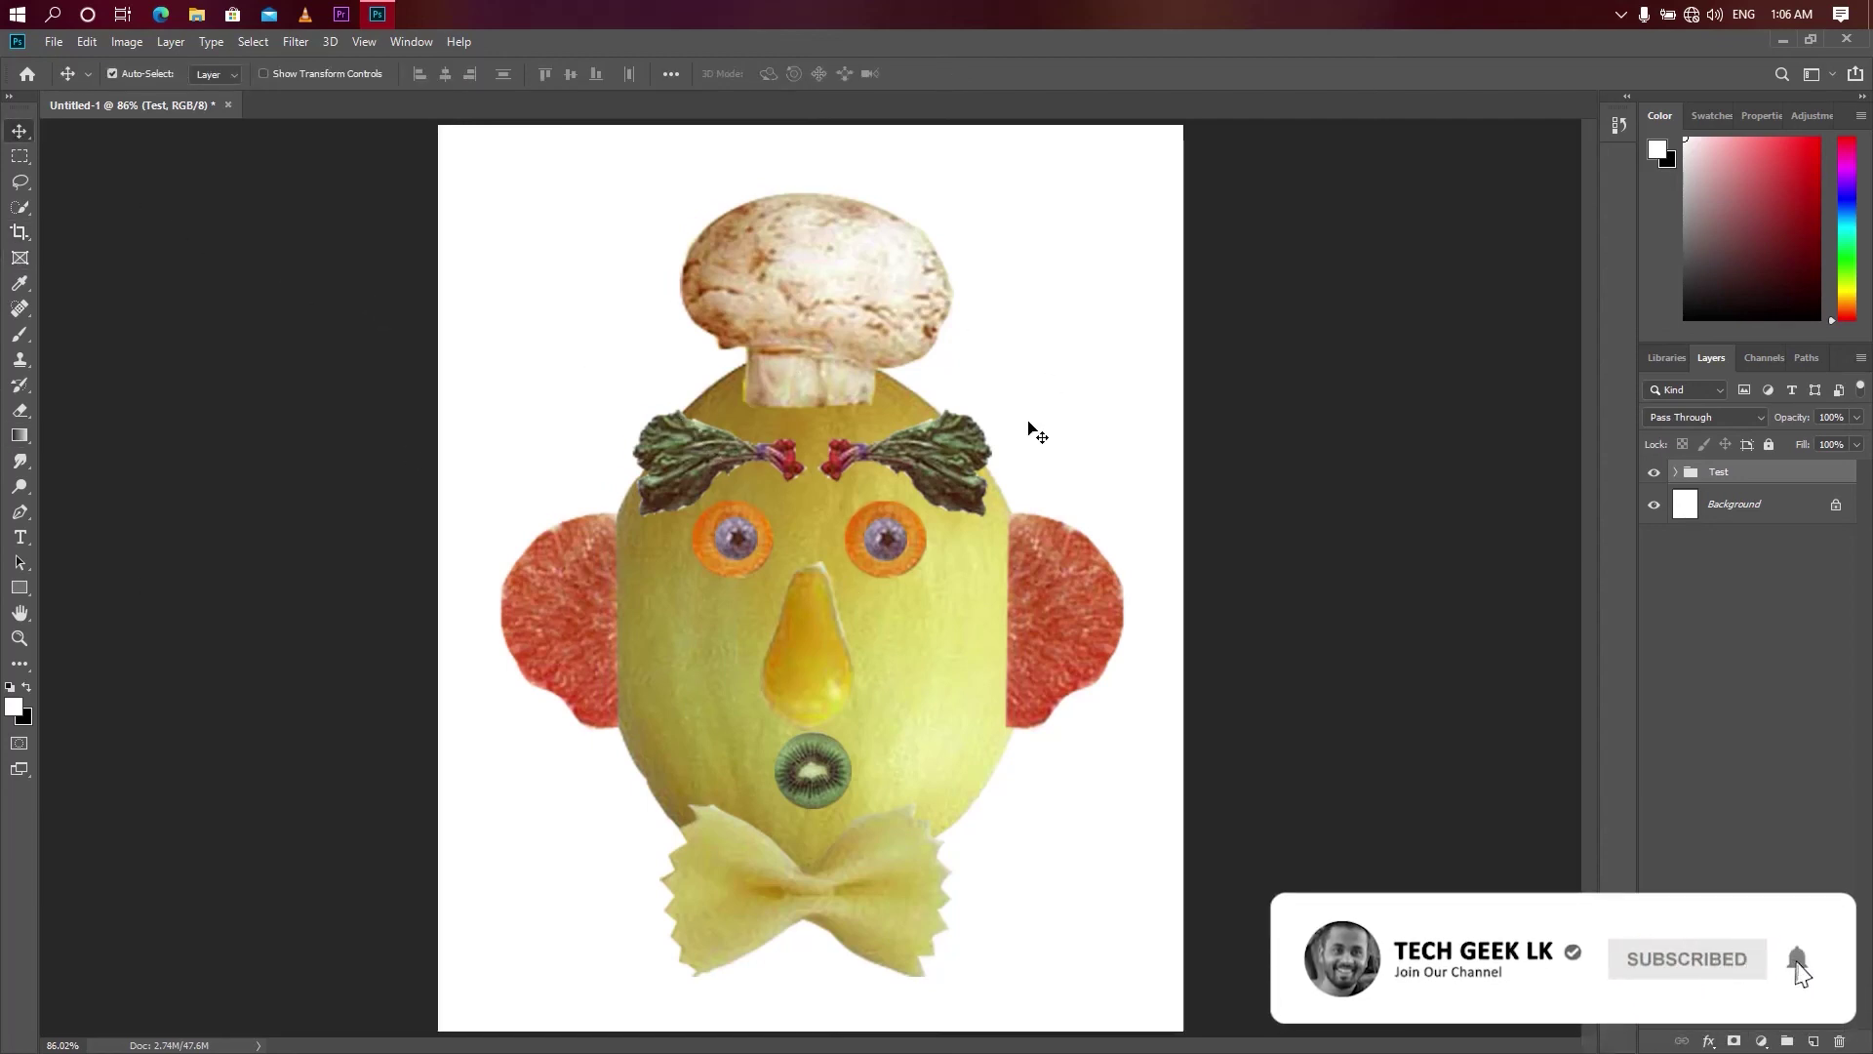